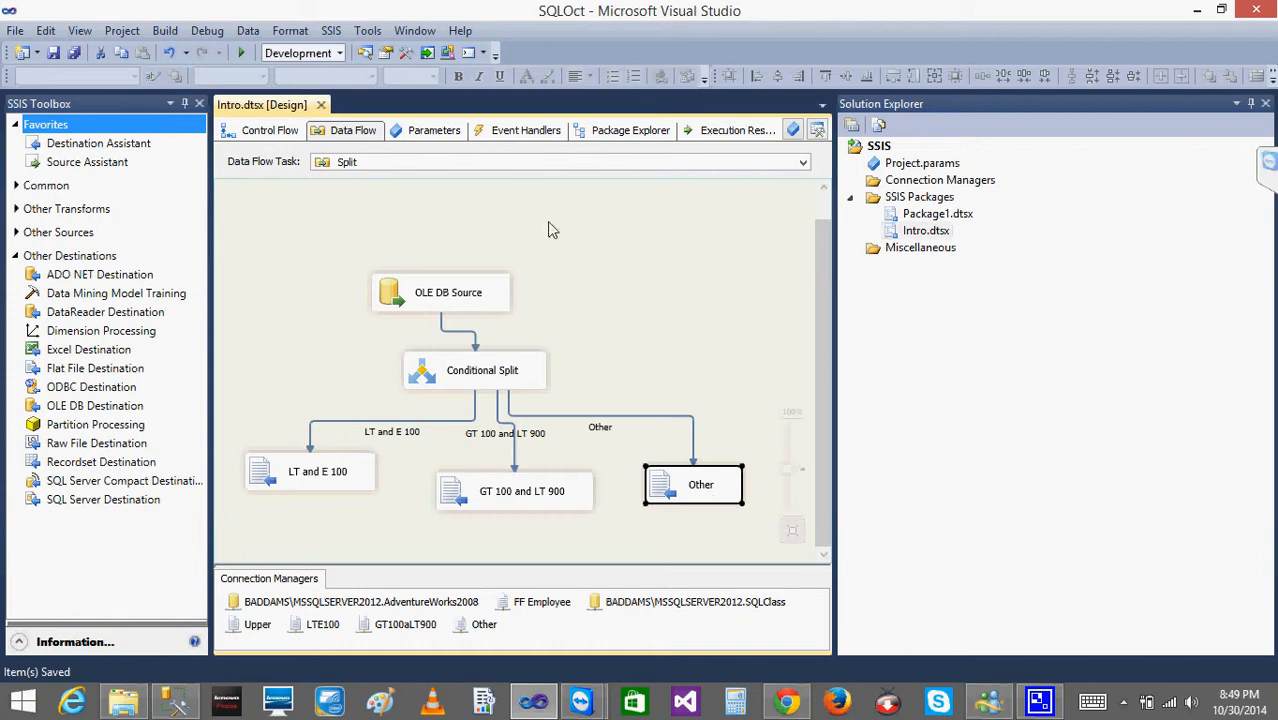
# Disable the Split data flow task in the Intro.dtsx control flow.
pyautogui.click(268, 131)
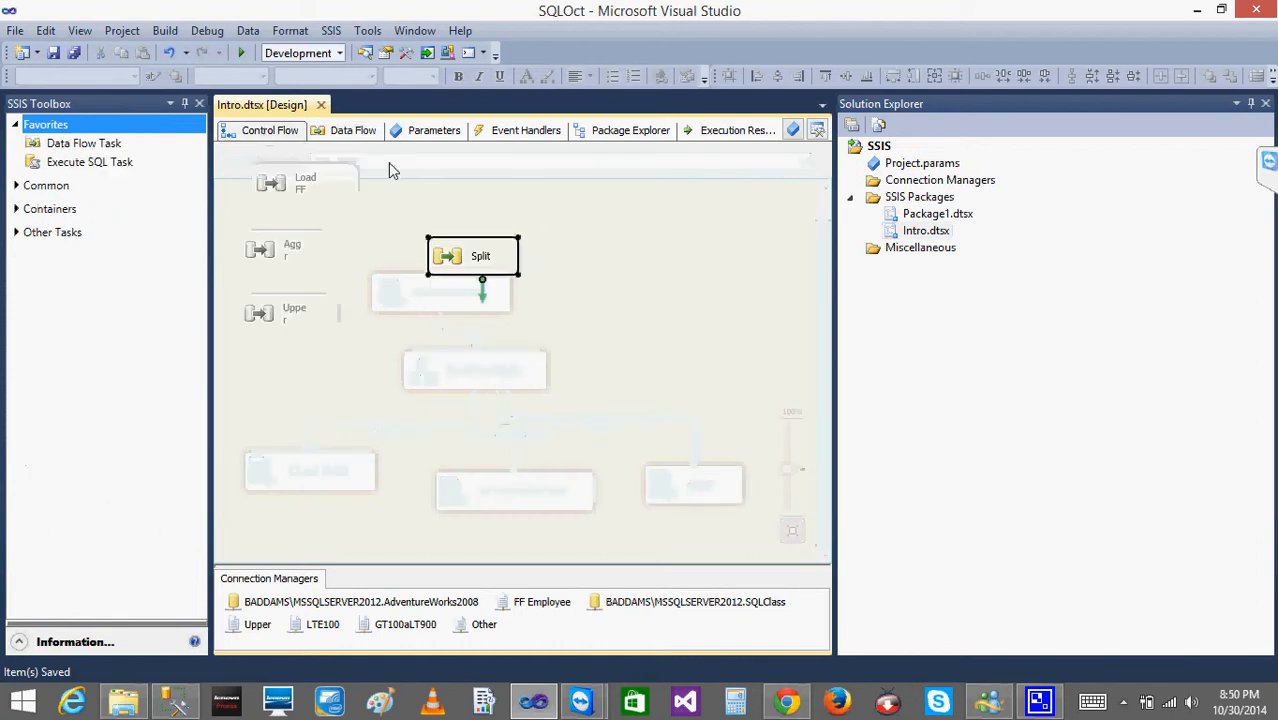
pyautogui.rightClick(447, 258)
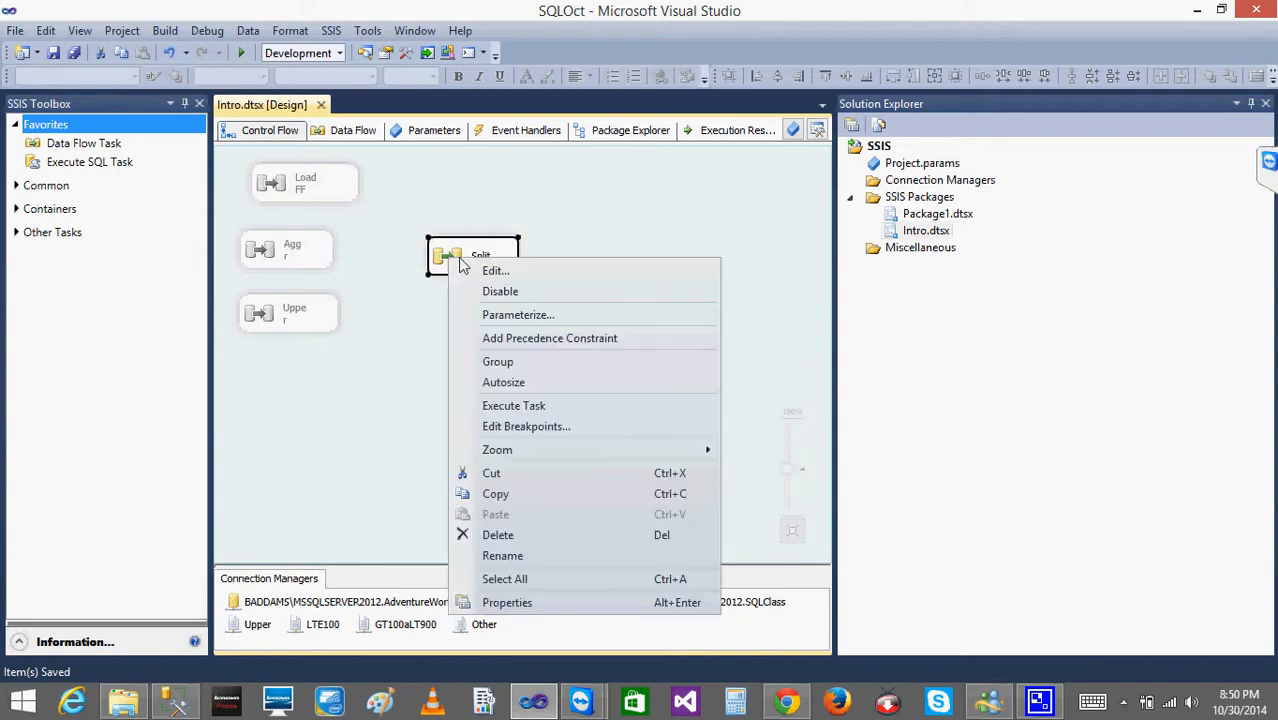
pyautogui.click(511, 292)
pyautogui.press('super+c')
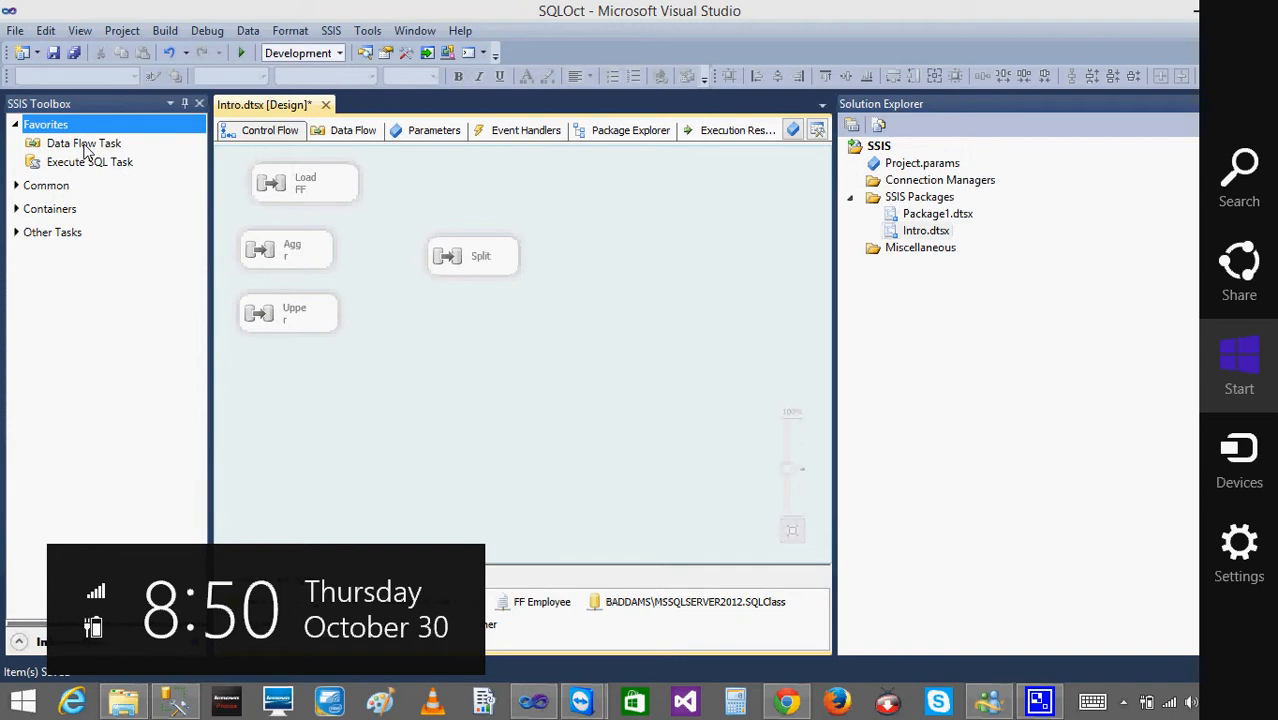
pyautogui.click(581, 156)
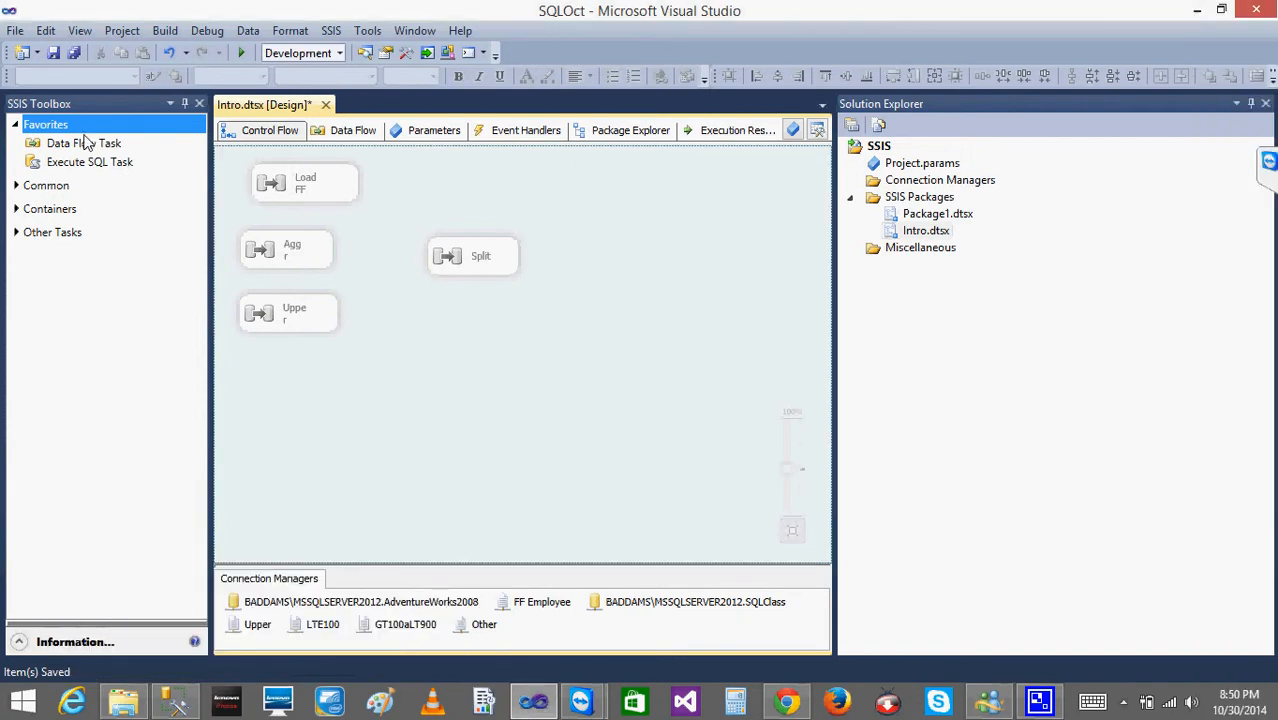
# Add a Data Flow Task to the control flow, name it UM and open its data flow.
pyautogui.moveTo(85, 147); pyautogui.dragTo(594, 212)
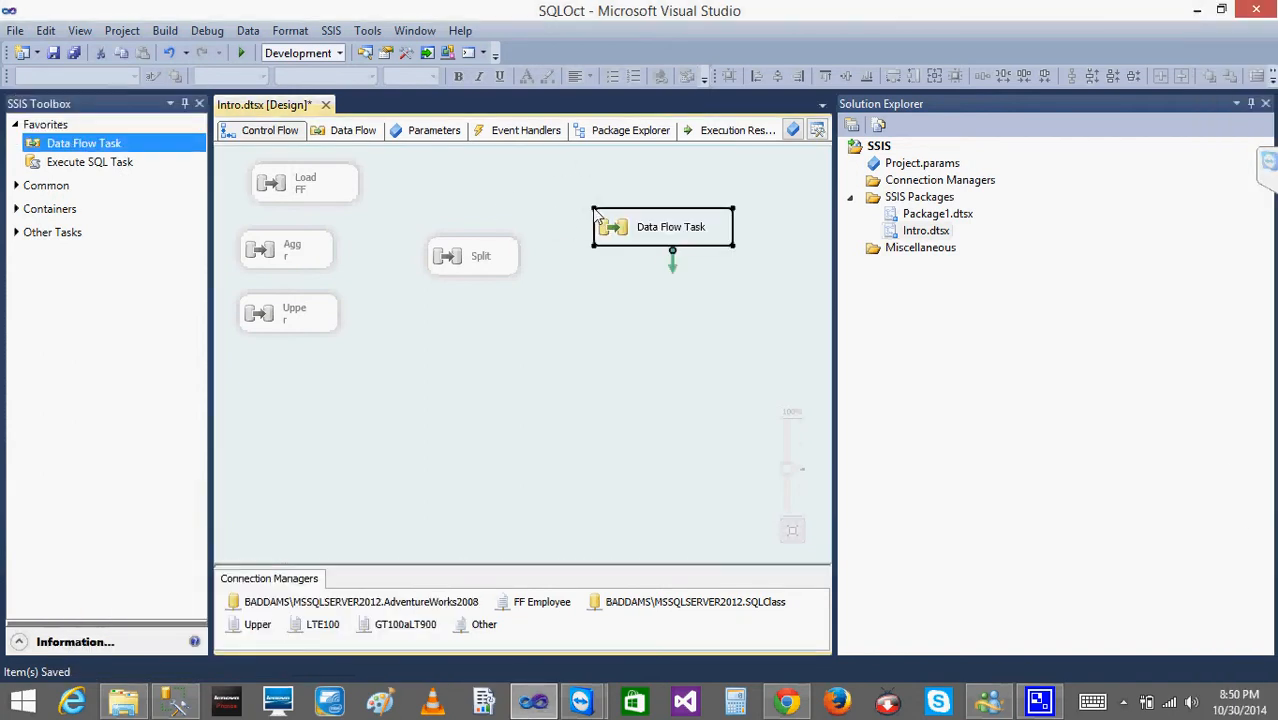
pyautogui.click(640, 228)
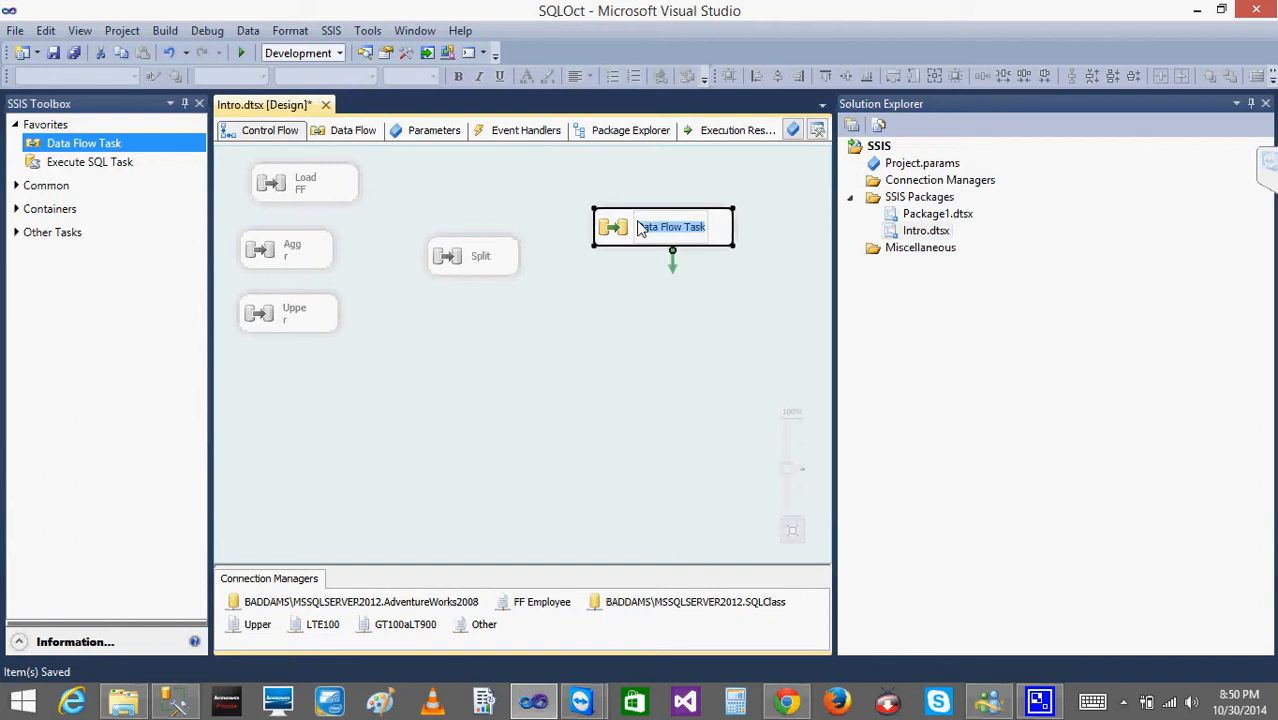
pyautogui.write('UM')
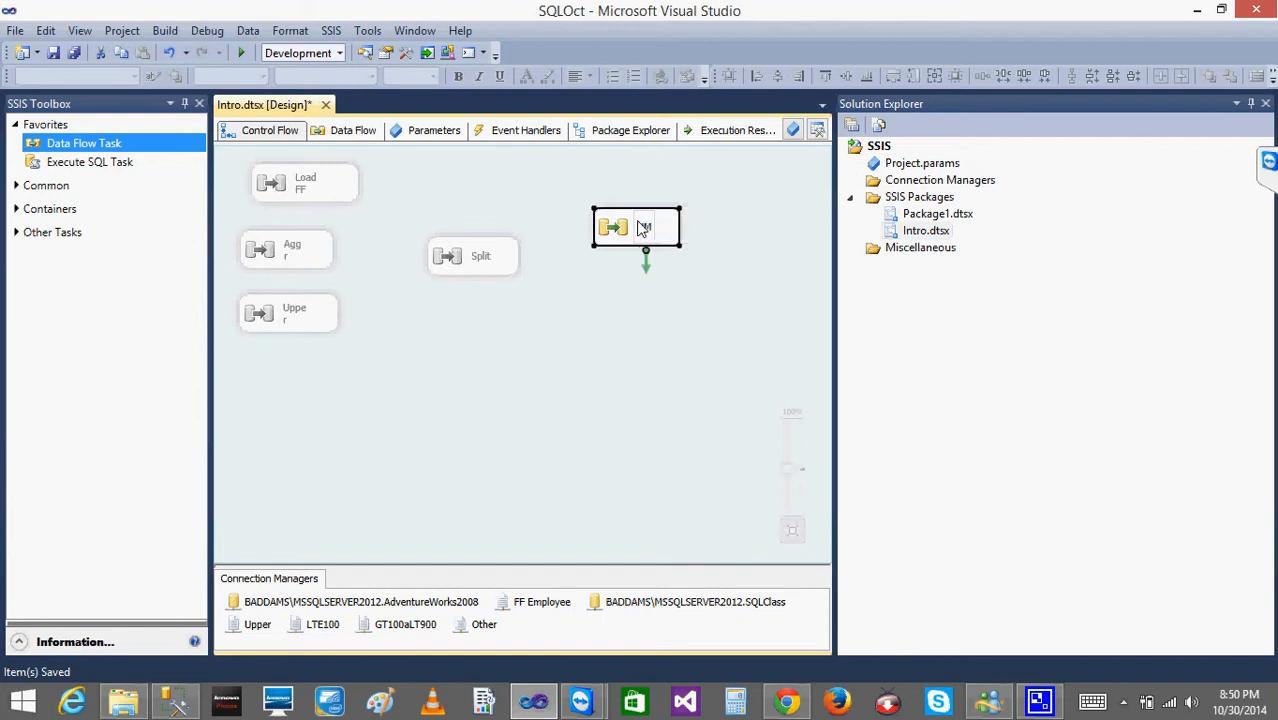
pyautogui.click(629, 302)
pyautogui.doubleClick(624, 232)
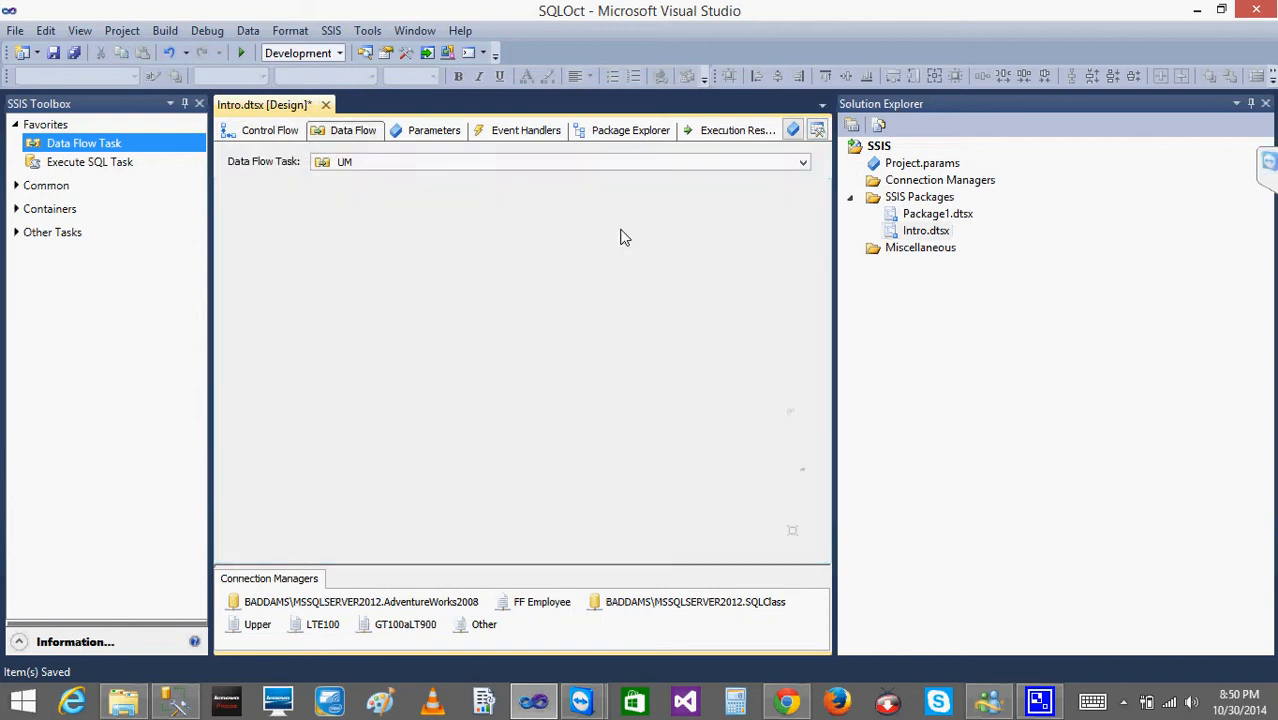
pyautogui.press('super+c')
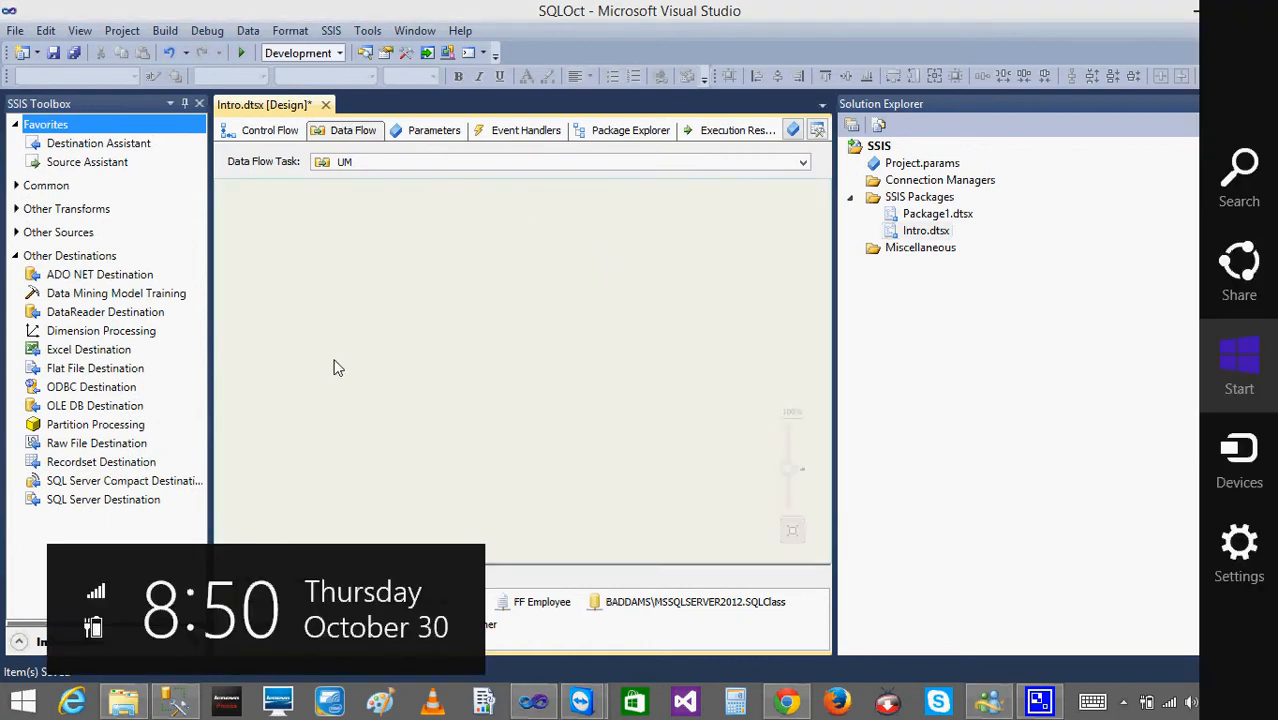
pyautogui.press('Escape')
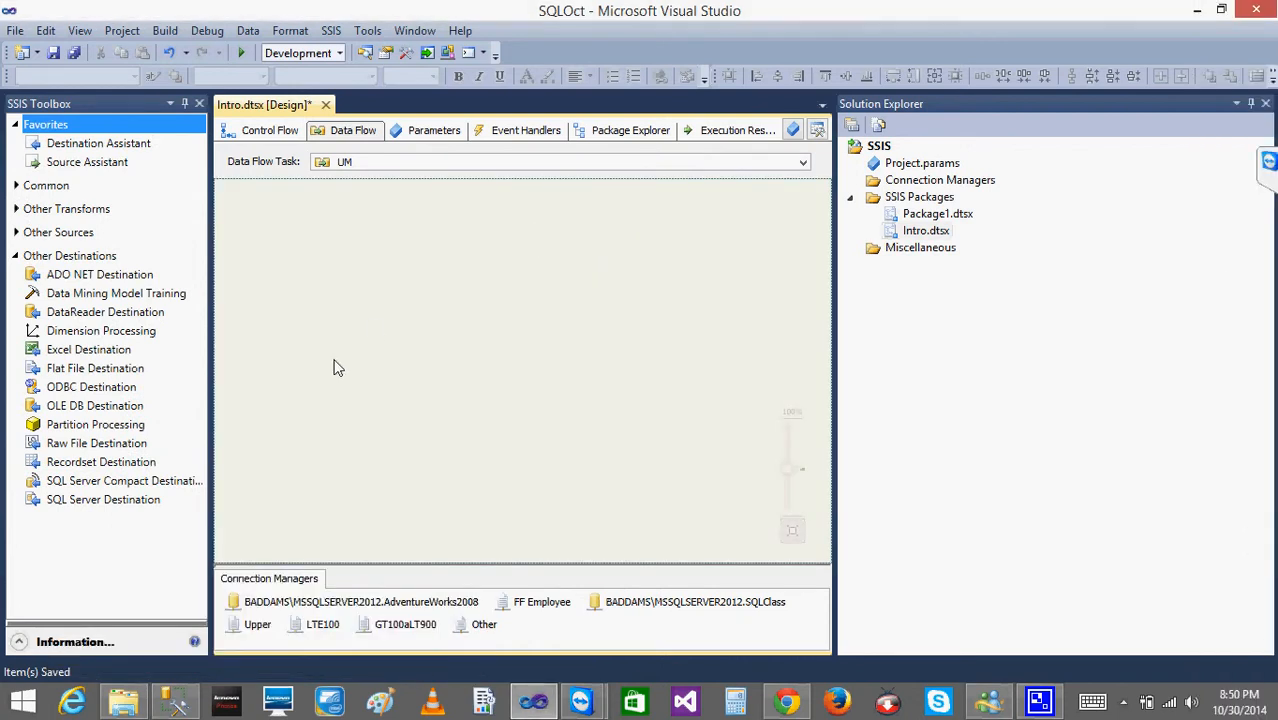
# Check which connection manager the LT and E 100 flat file destination uses in the Split data flow.
pyautogui.click(266, 132)
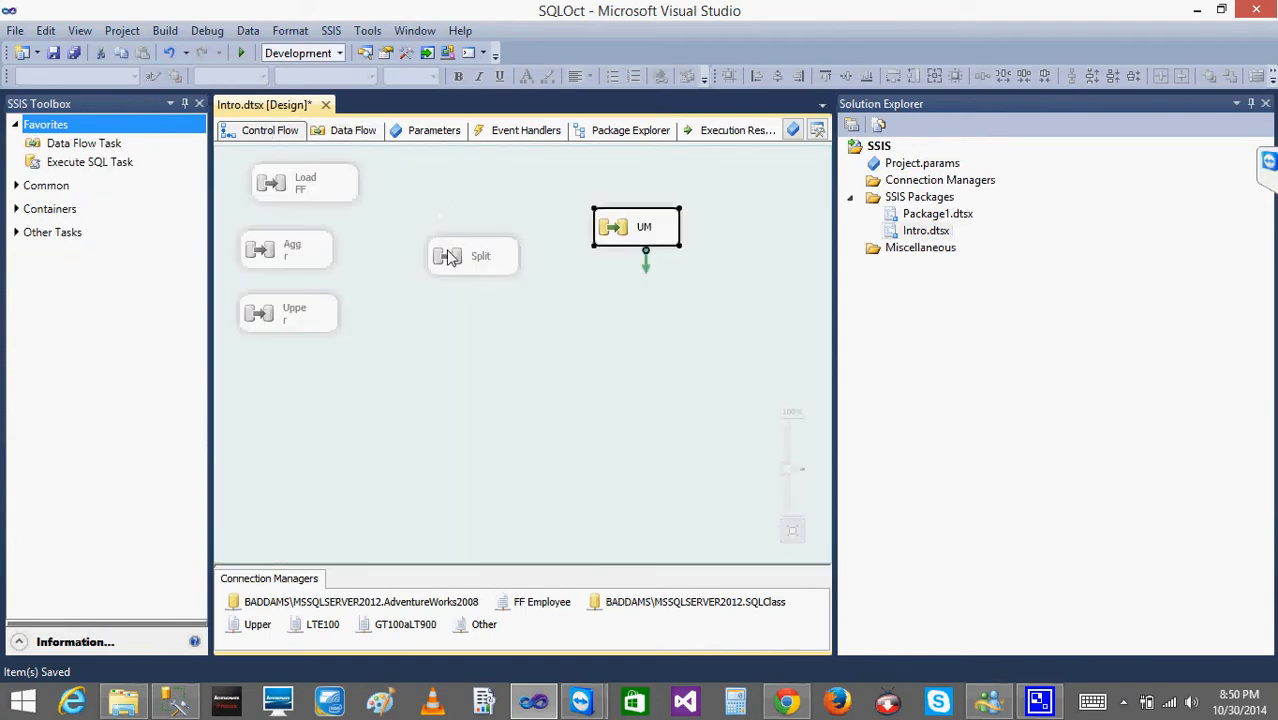
pyautogui.click(449, 259)
pyautogui.doubleClick(449, 259)
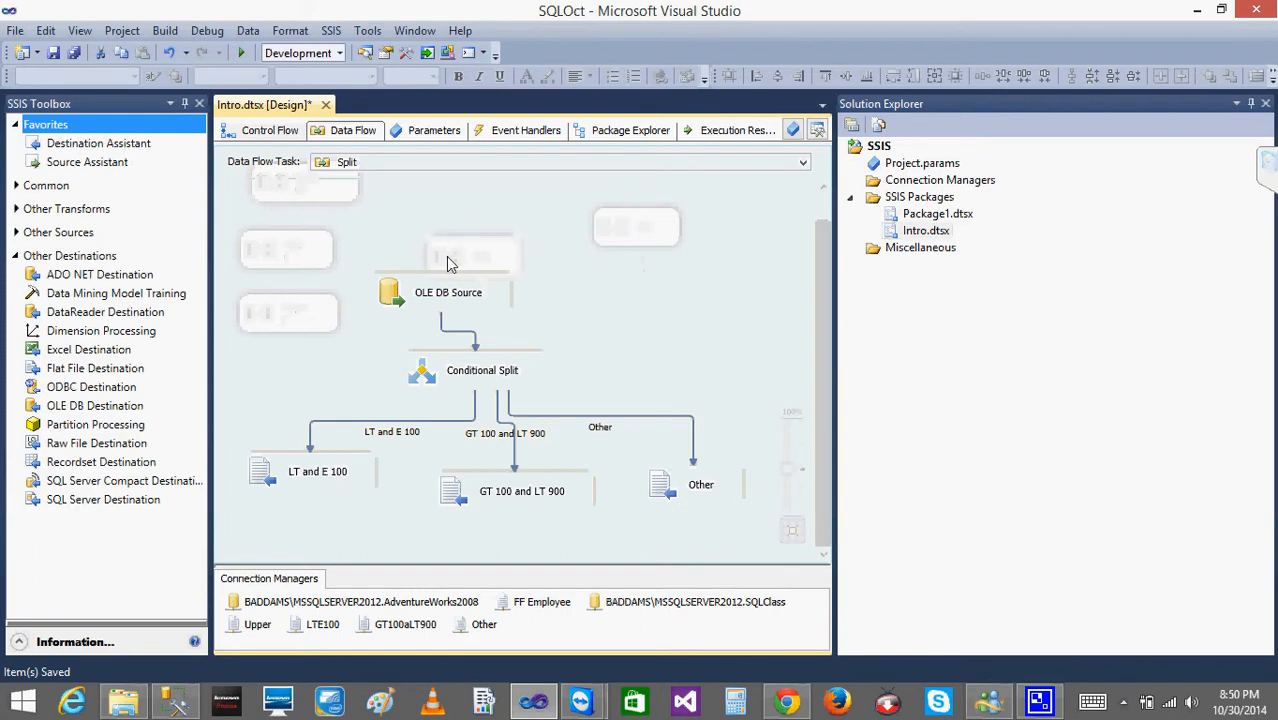
pyautogui.click(279, 485)
pyautogui.doubleClick(279, 485)
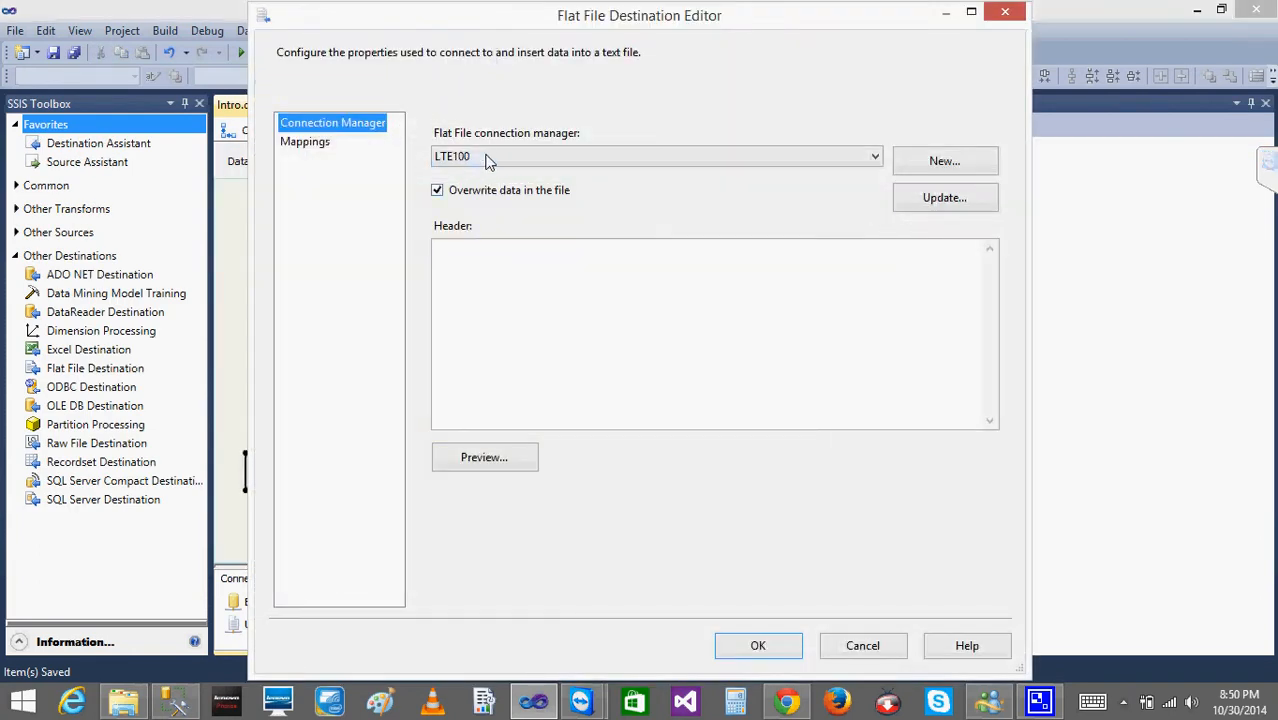
pyautogui.click(864, 645)
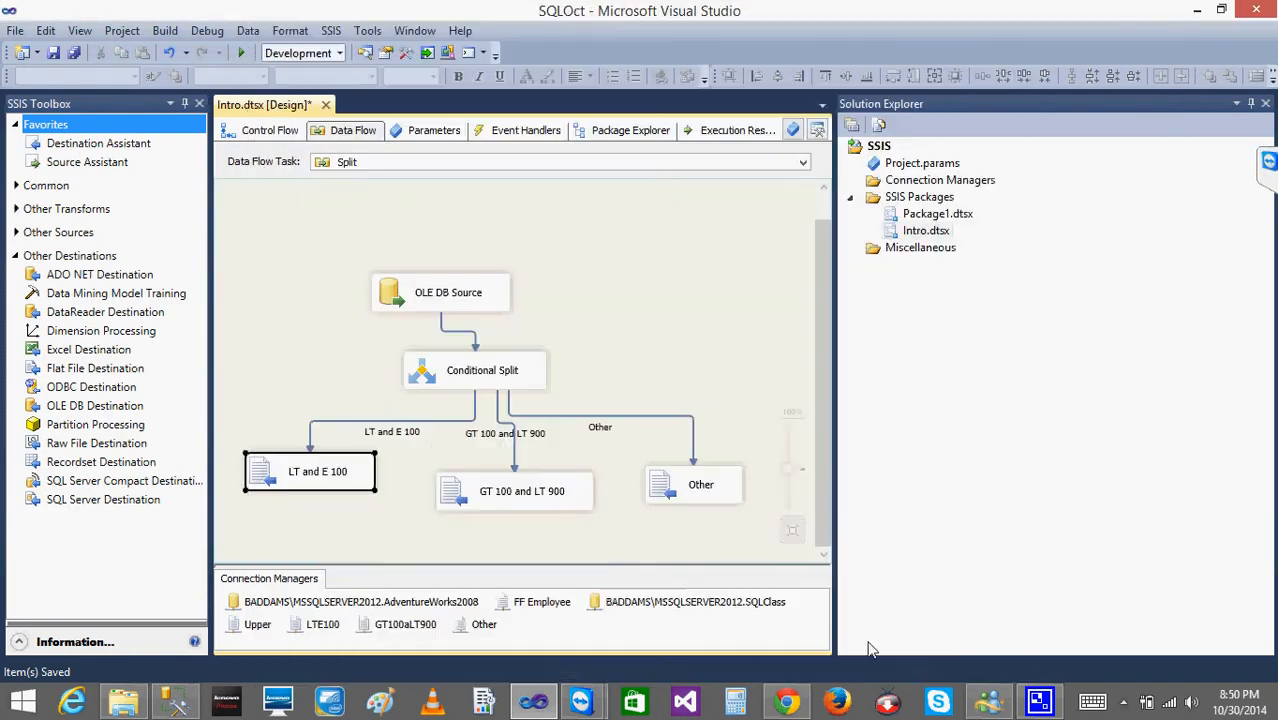
# Place two Flat File Sources side by side in the UM data flow.
pyautogui.click(270, 132)
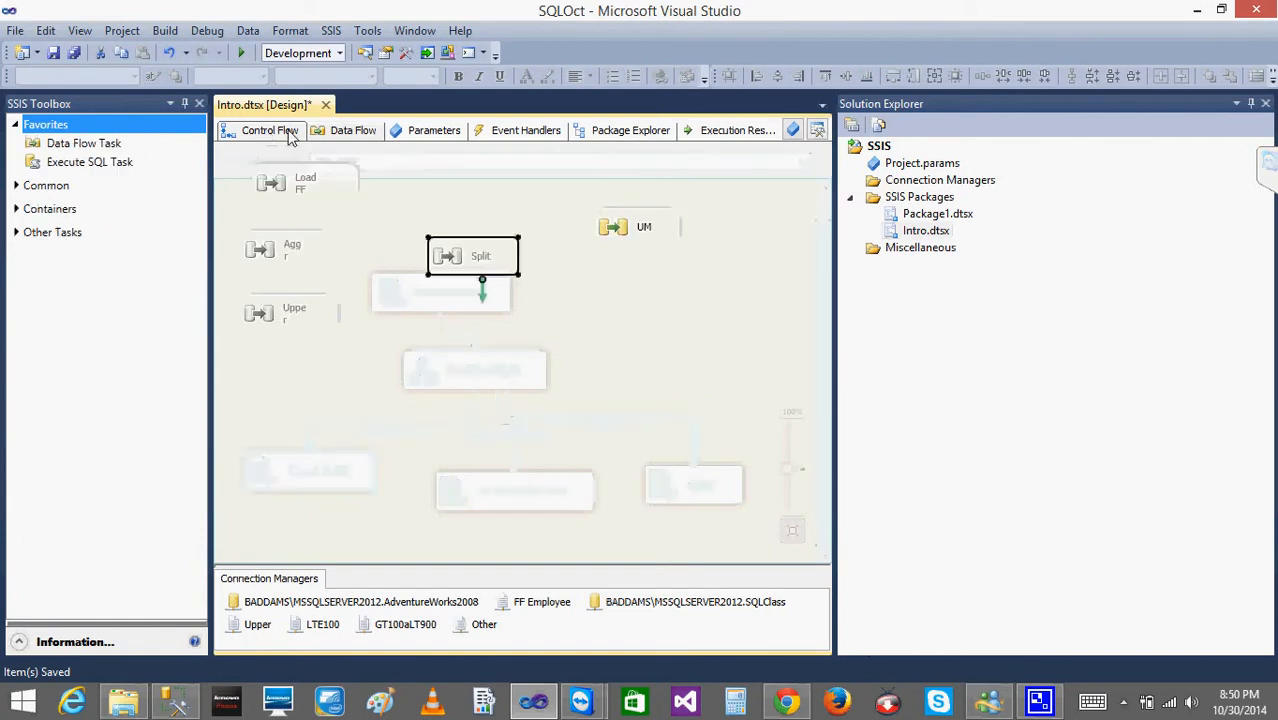
pyautogui.doubleClick(645, 240)
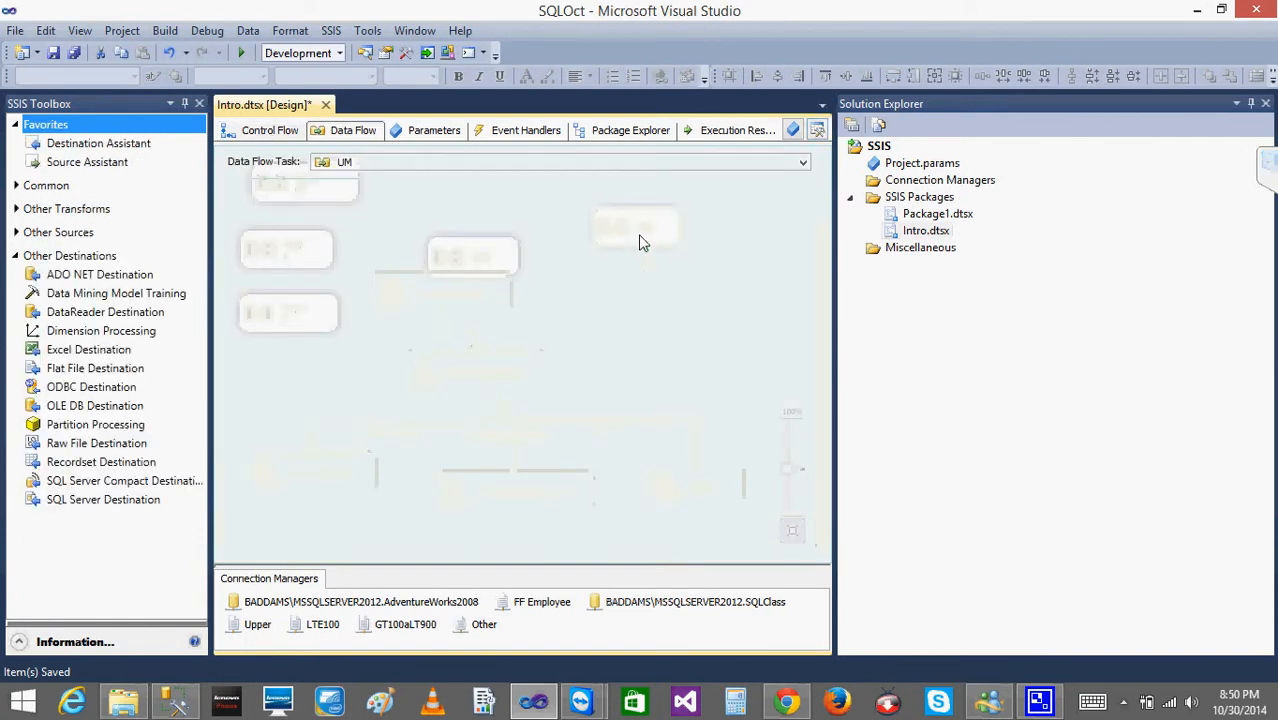
pyautogui.click(15, 257)
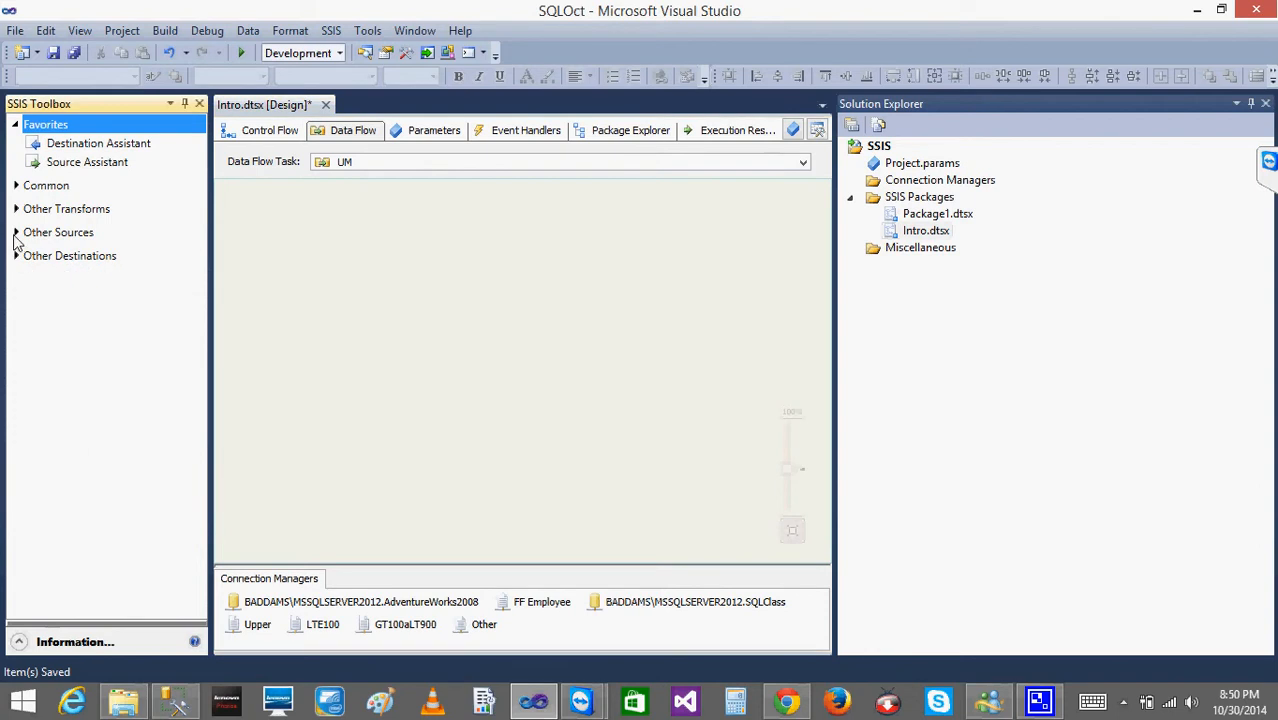
pyautogui.click(15, 233)
pyautogui.click(84, 330)
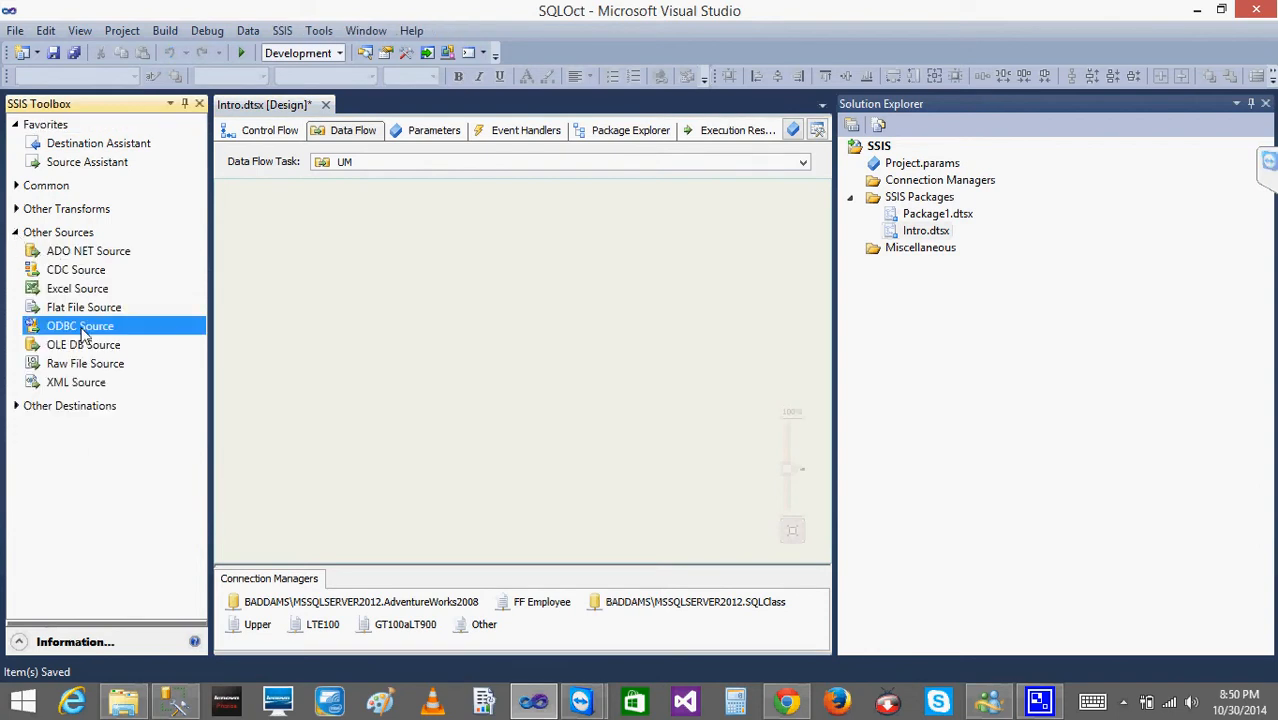
pyautogui.moveTo(88, 312); pyautogui.dragTo(365, 262)
pyautogui.moveTo(98, 314); pyautogui.dragTo(557, 268)
# Rename the first Flat File Source as LTE100.
pyautogui.click(437, 273)
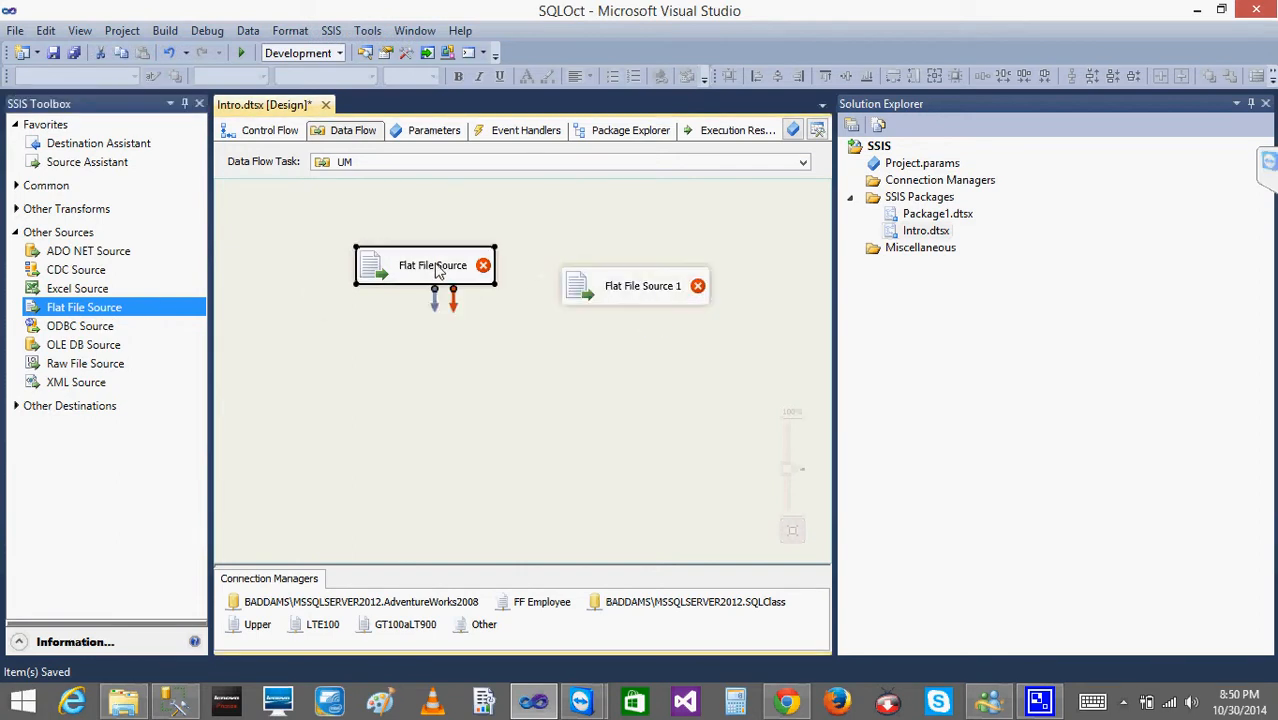
pyautogui.click(437, 273)
pyautogui.write('LTE')
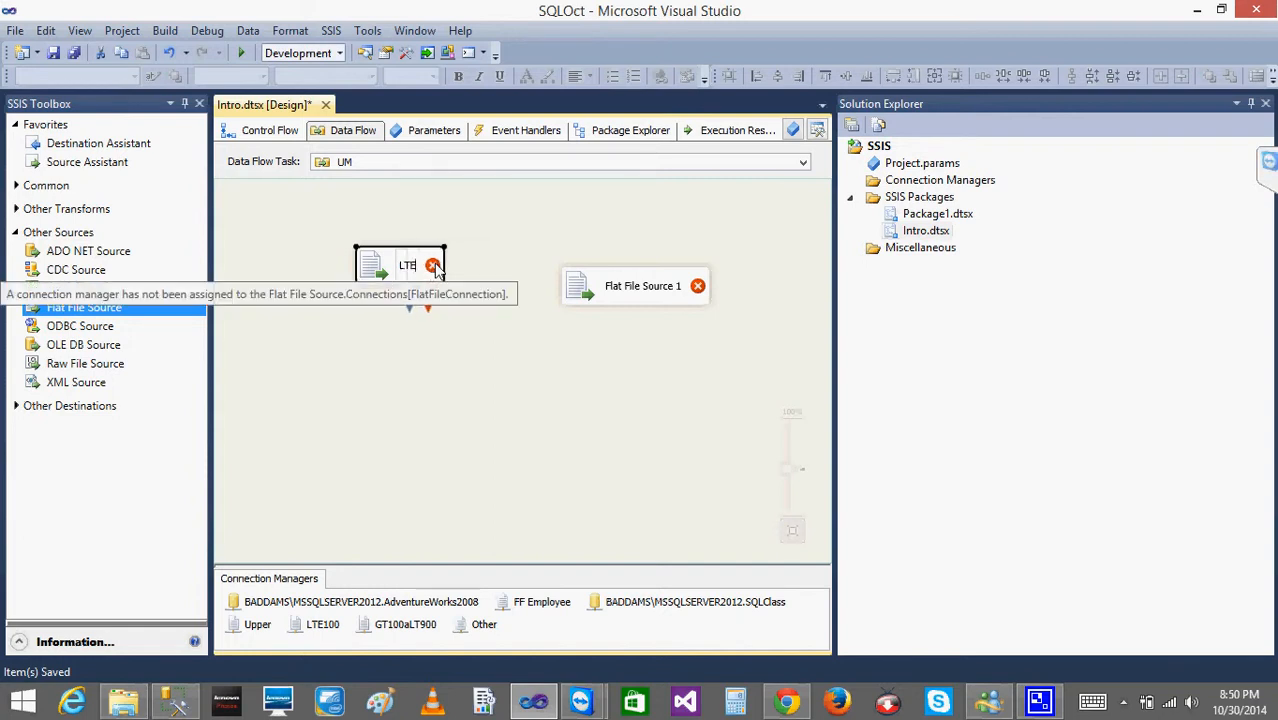
pyautogui.write('100')
pyautogui.press('Return')
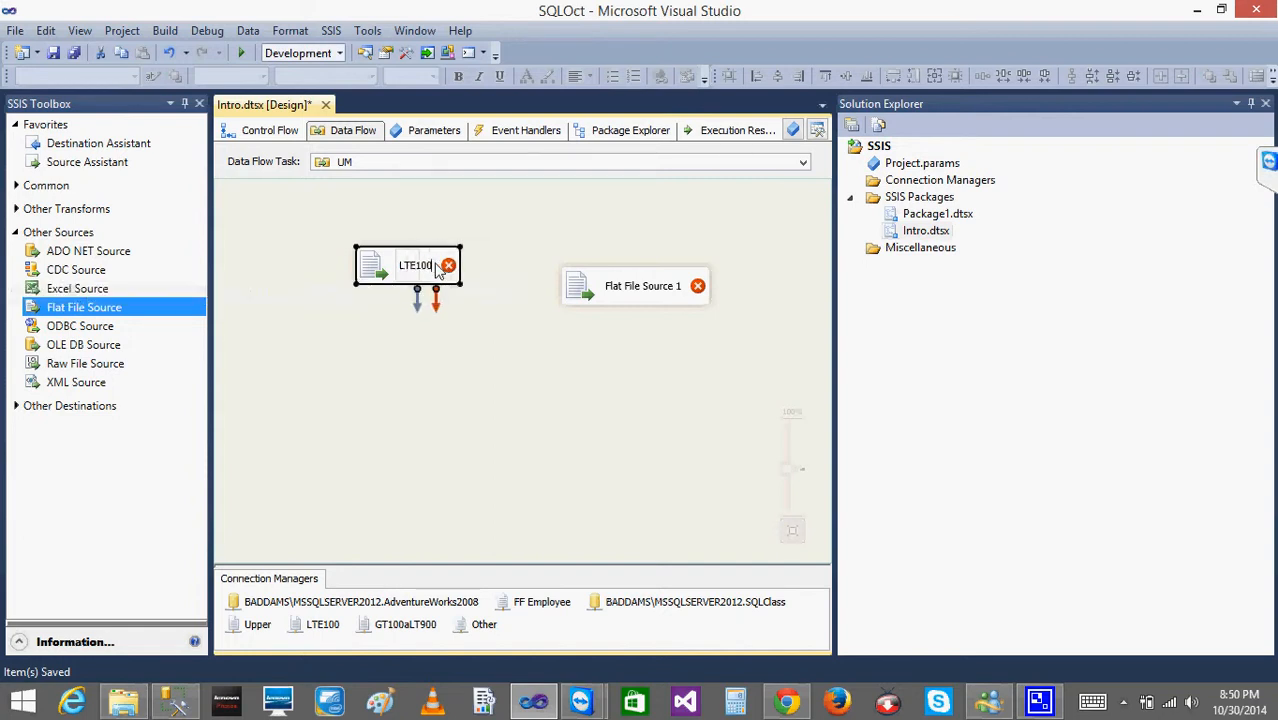
# Assign the LTE100 connection manager to the LTE100 source, previewing its sample data before accepting the columns.
pyautogui.doubleClick(385, 272)
pyautogui.click(679, 163)
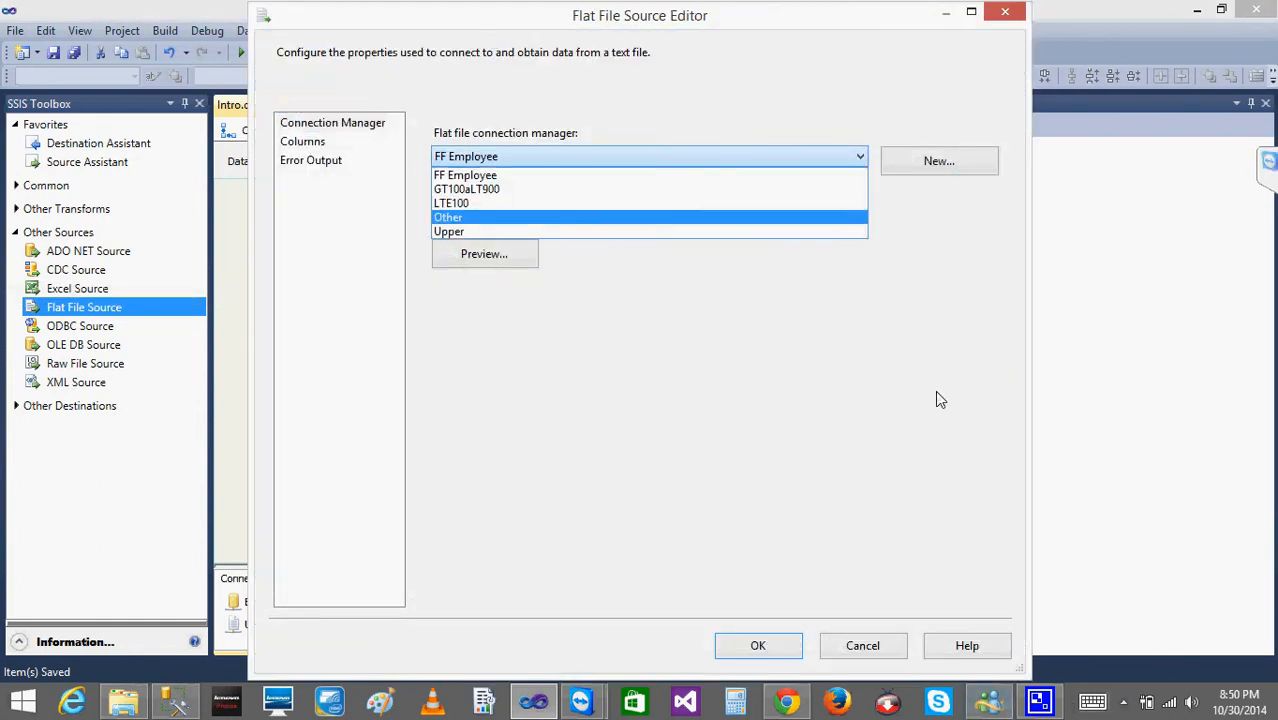
pyautogui.click(657, 22)
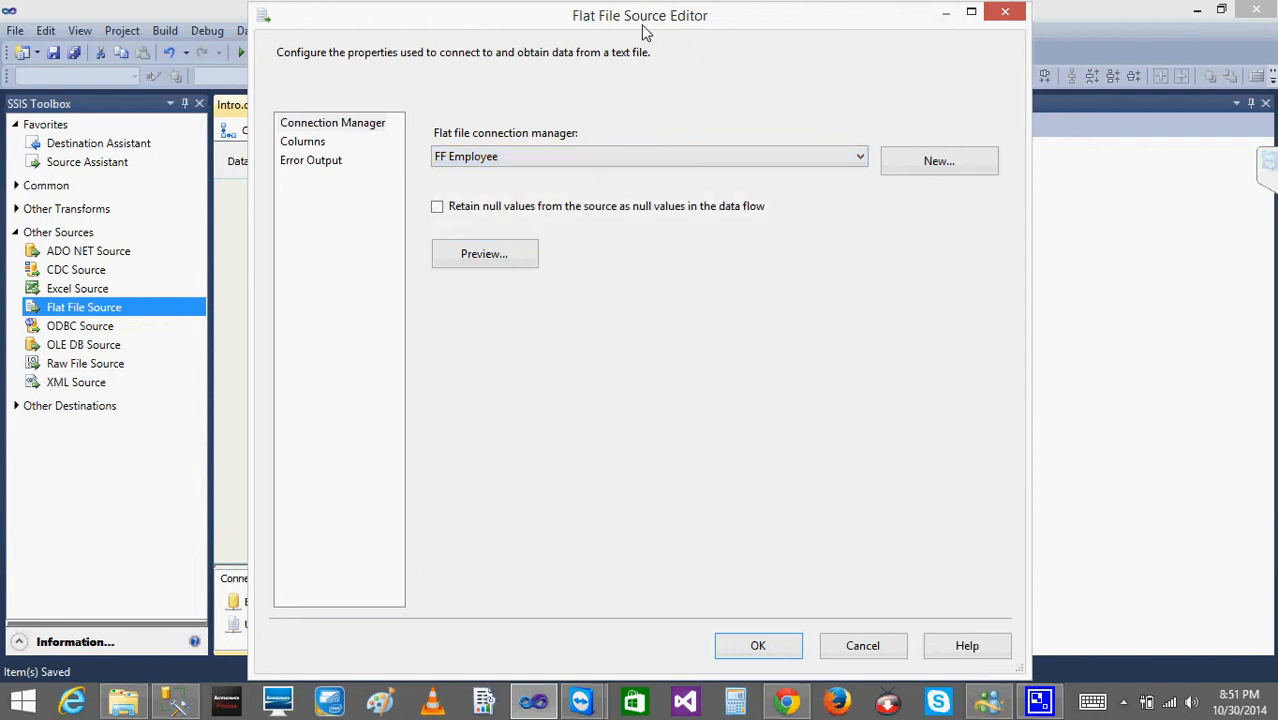
pyautogui.moveTo(674, 16); pyautogui.dragTo(969, 75)
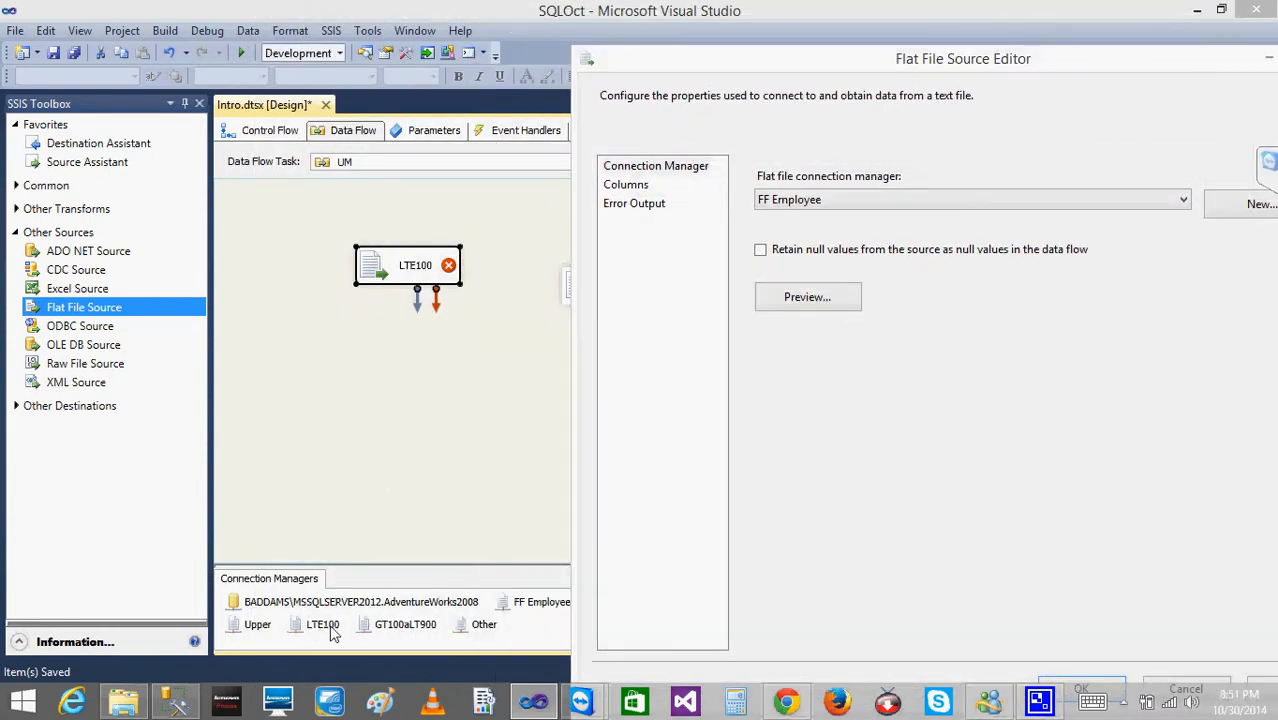
pyautogui.moveTo(796, 62); pyautogui.dragTo(402, 18)
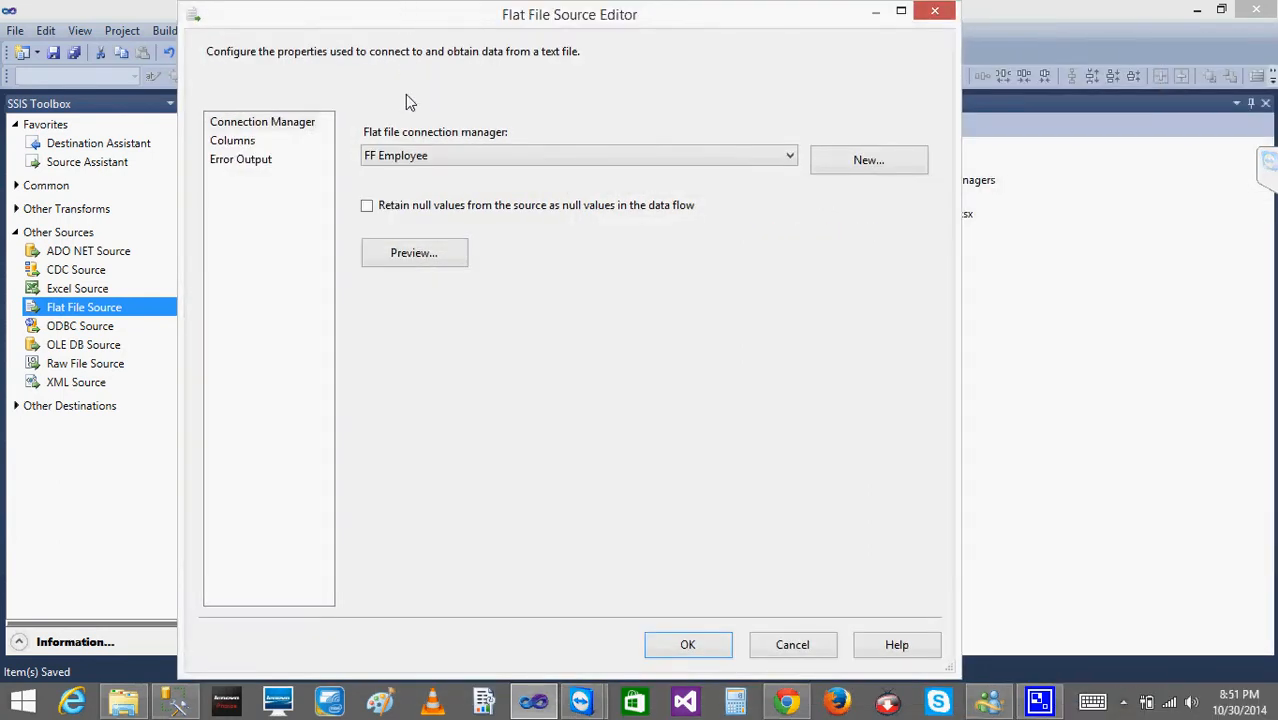
pyautogui.click(402, 156)
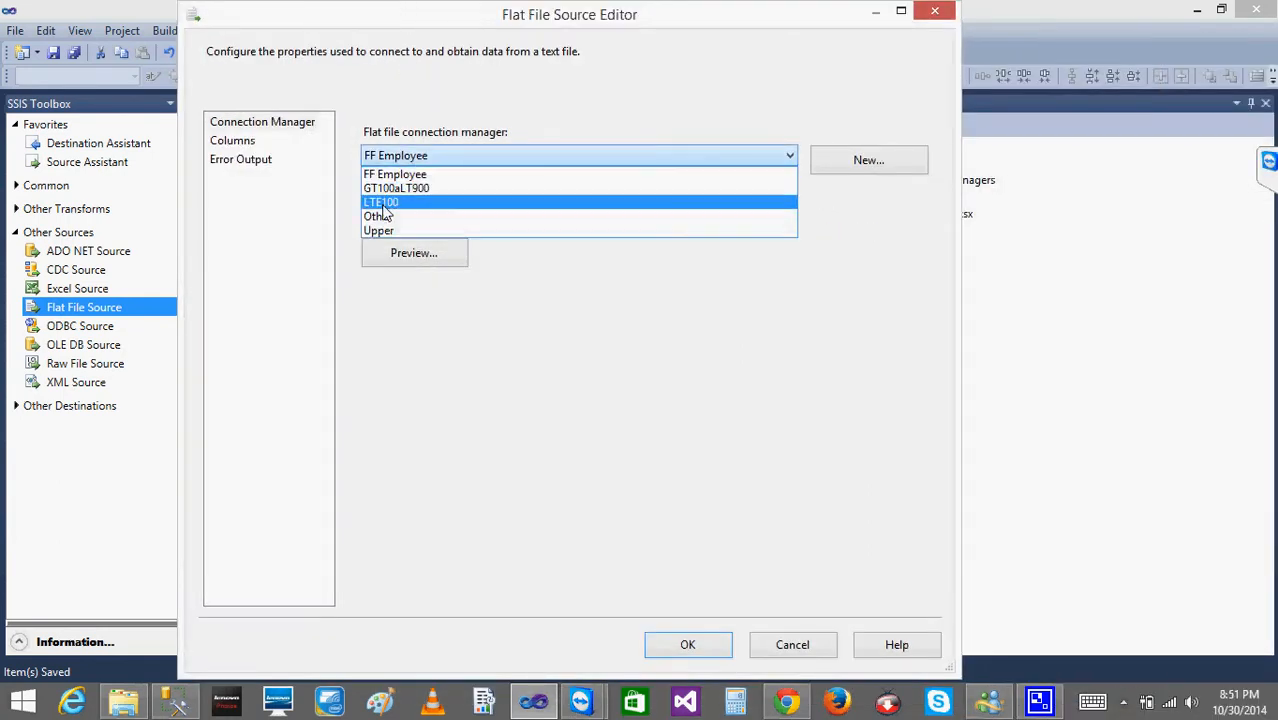
pyautogui.click(400, 202)
pyautogui.click(419, 255)
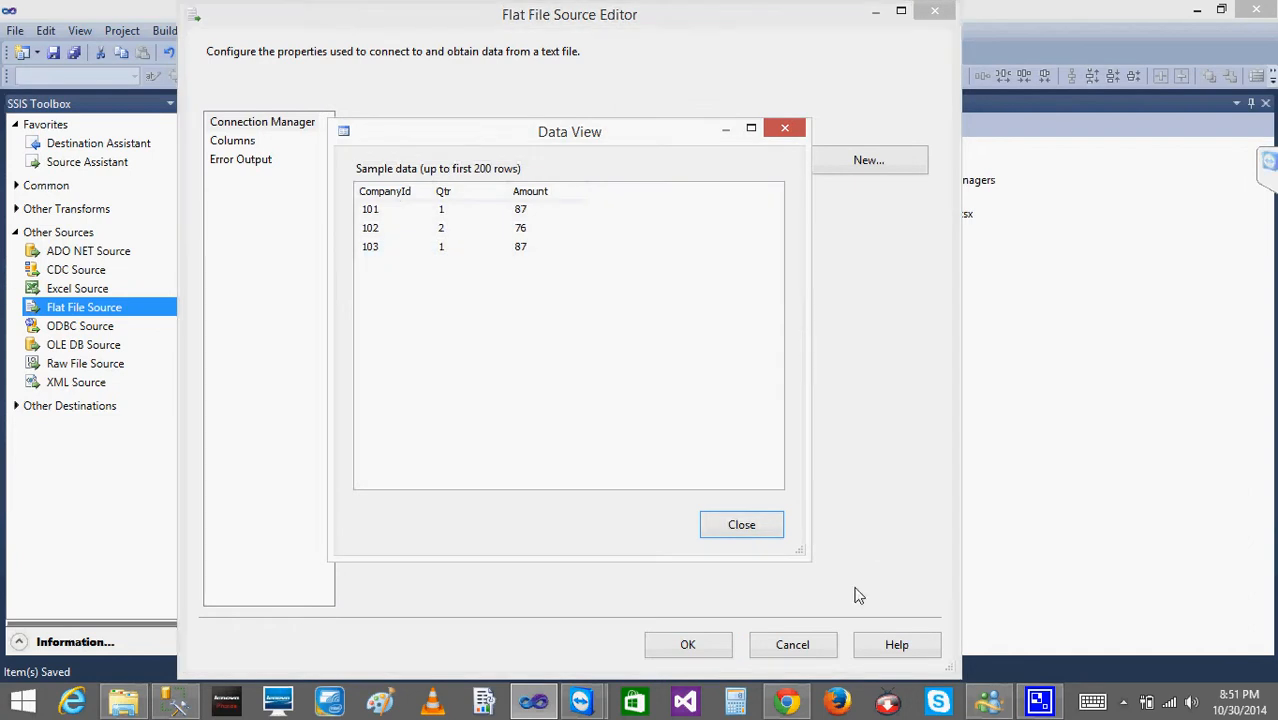
pyautogui.click(748, 525)
pyautogui.click(228, 140)
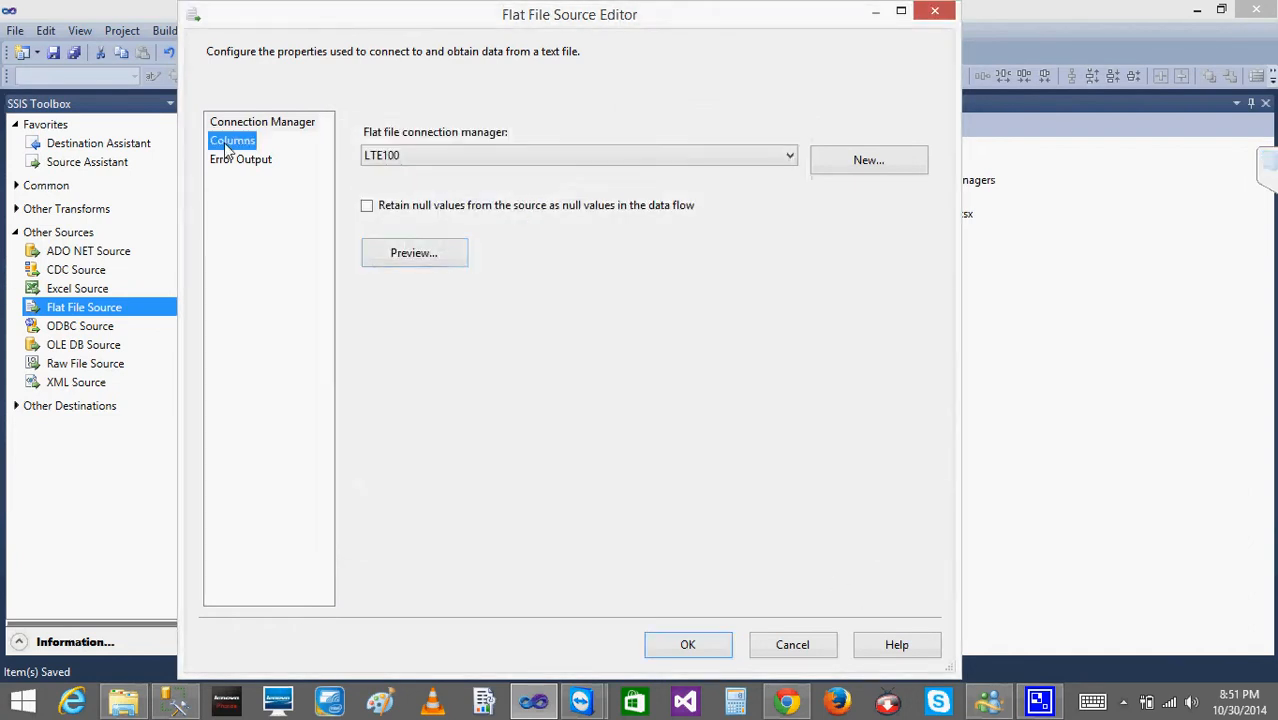
pyautogui.click(685, 643)
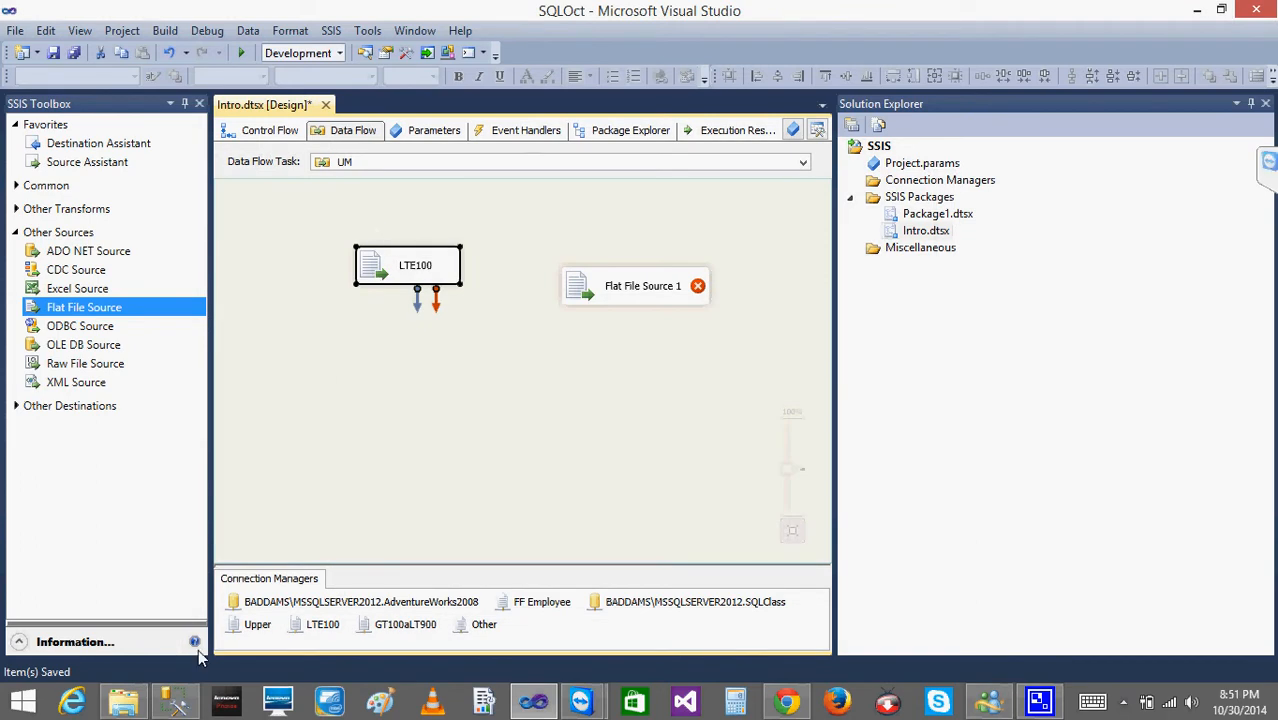
# Inspect the contents of LTE100.txt in the TestSSISFiles folder using File Explorer, closing the file and returning to Visual Studio.
pyautogui.click(123, 700)
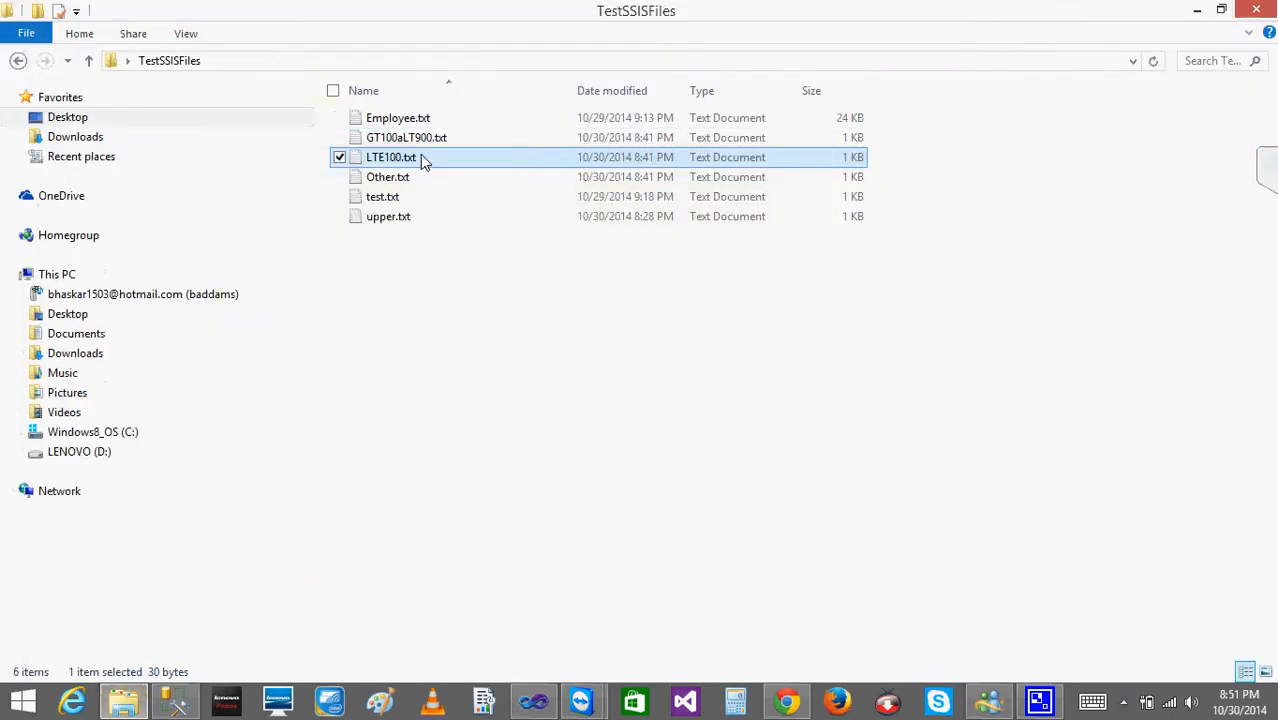
pyautogui.doubleClick(420, 157)
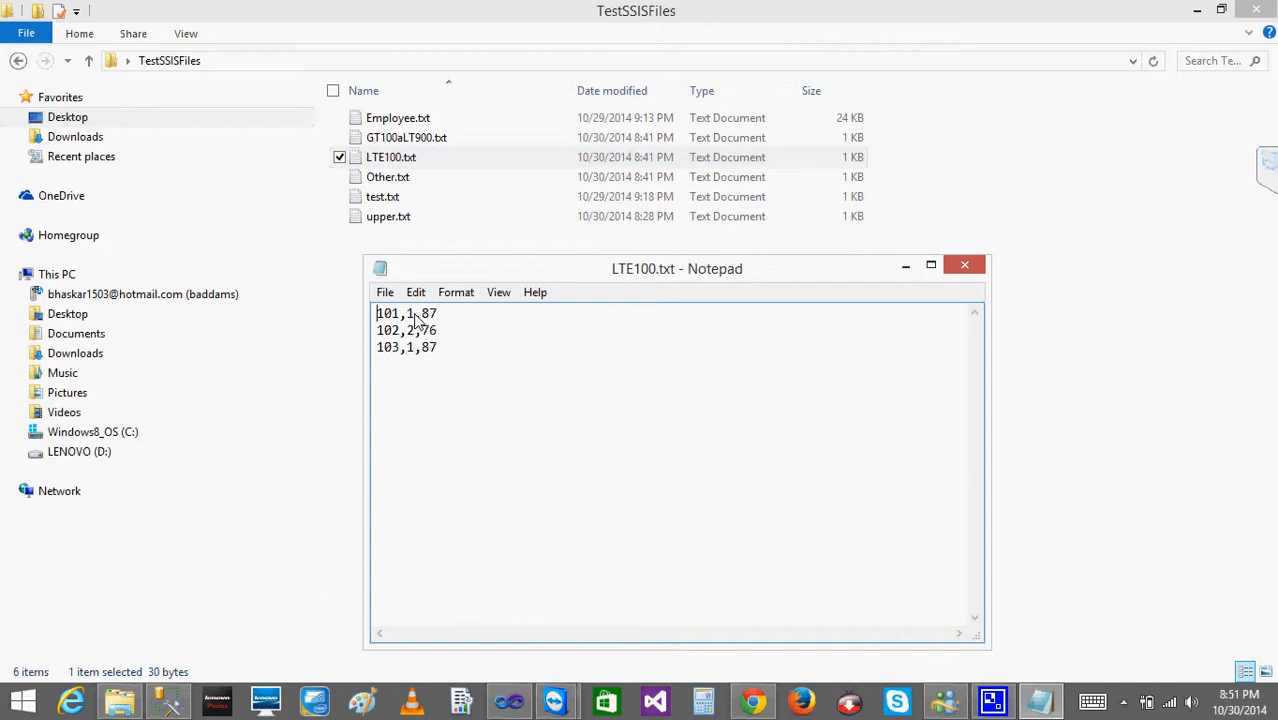
pyautogui.click(965, 265)
pyautogui.click(548, 707)
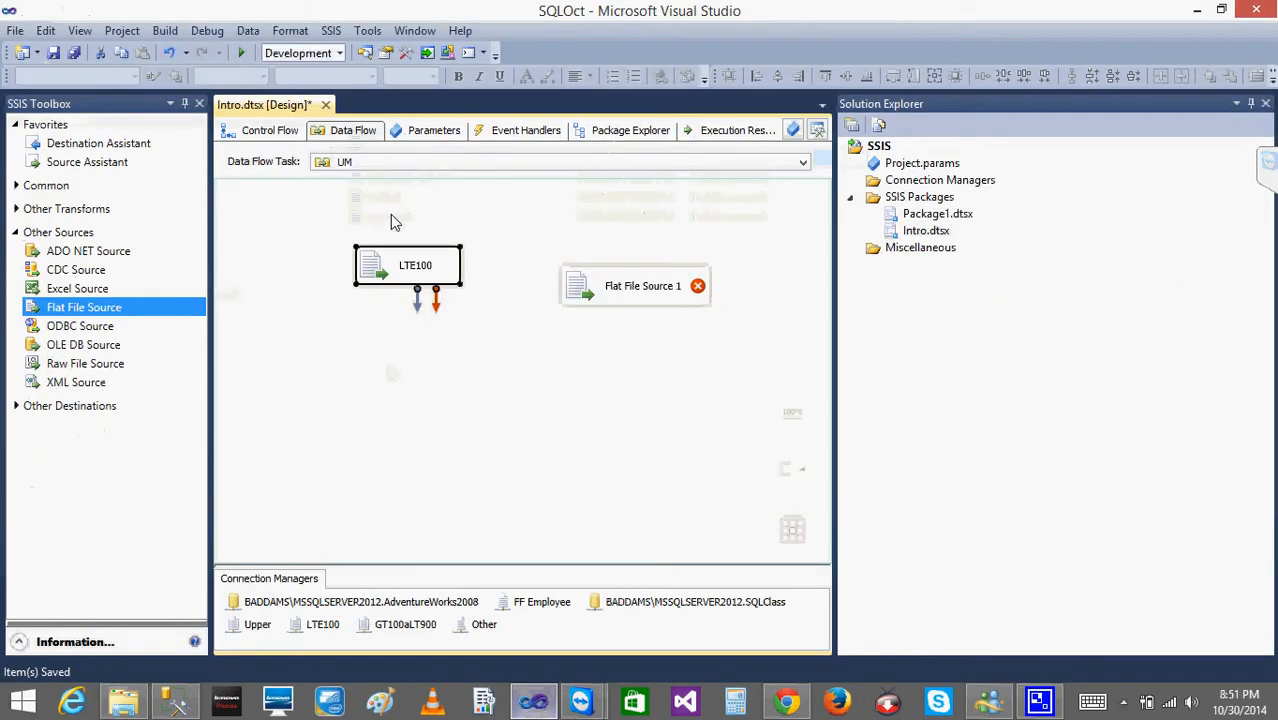
# Review the column mapping of the LTE100 flat file source.
pyautogui.doubleClick(383, 265)
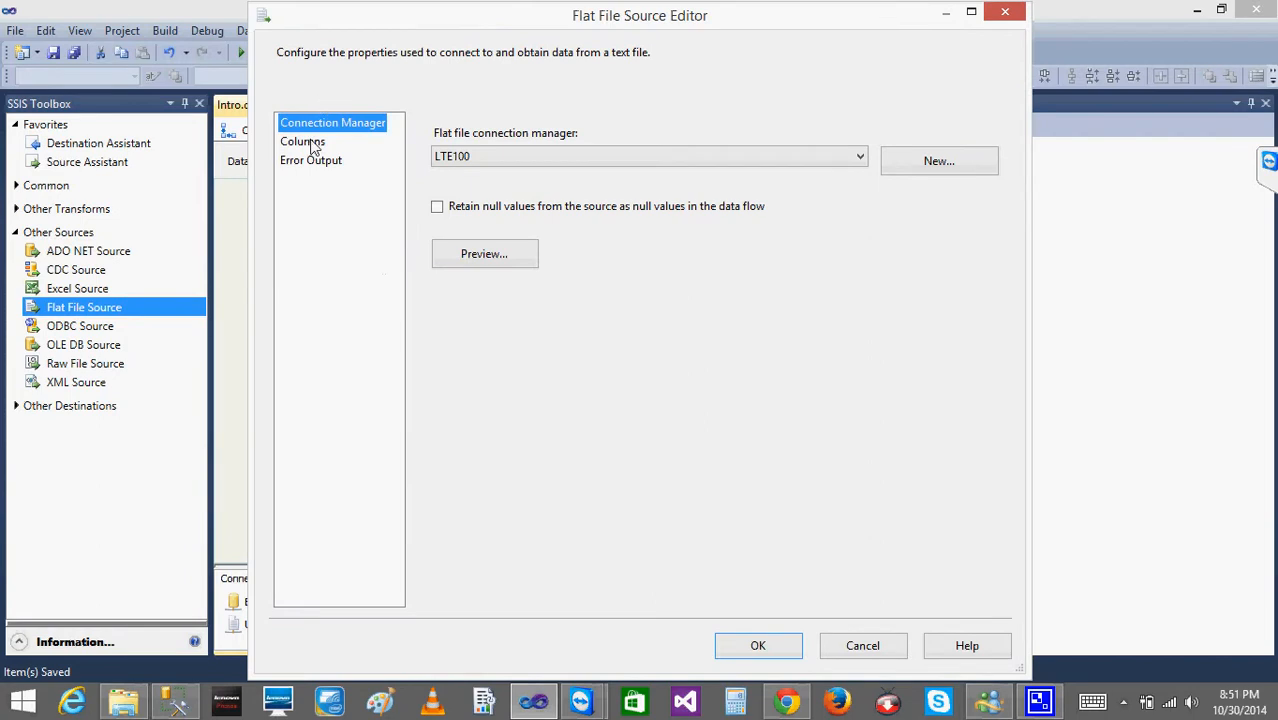
pyautogui.click(316, 142)
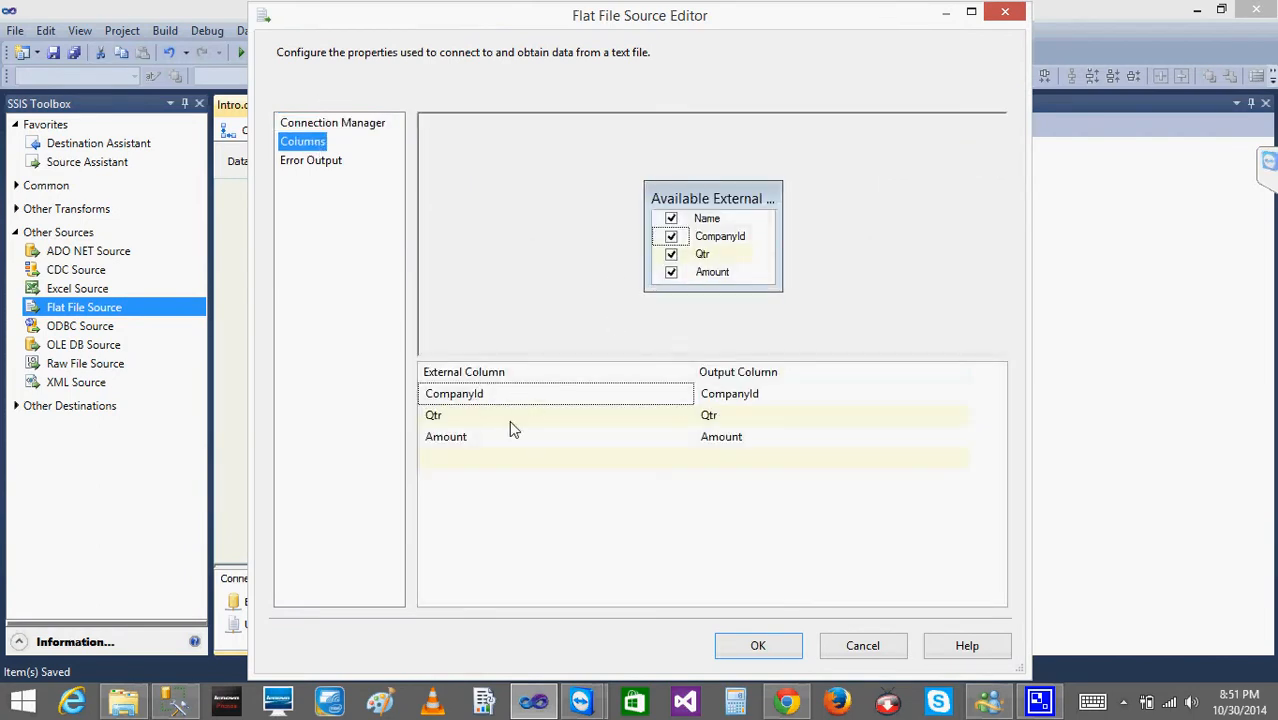
pyautogui.click(748, 648)
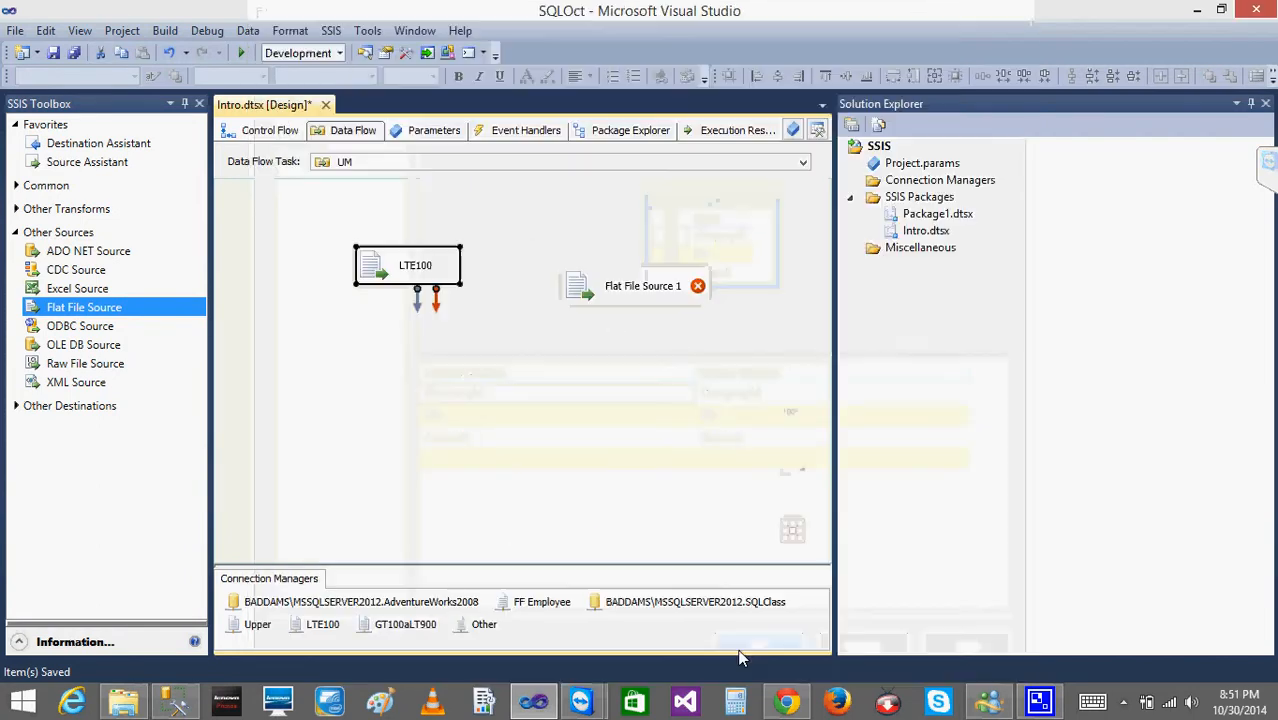
pyautogui.click(607, 298)
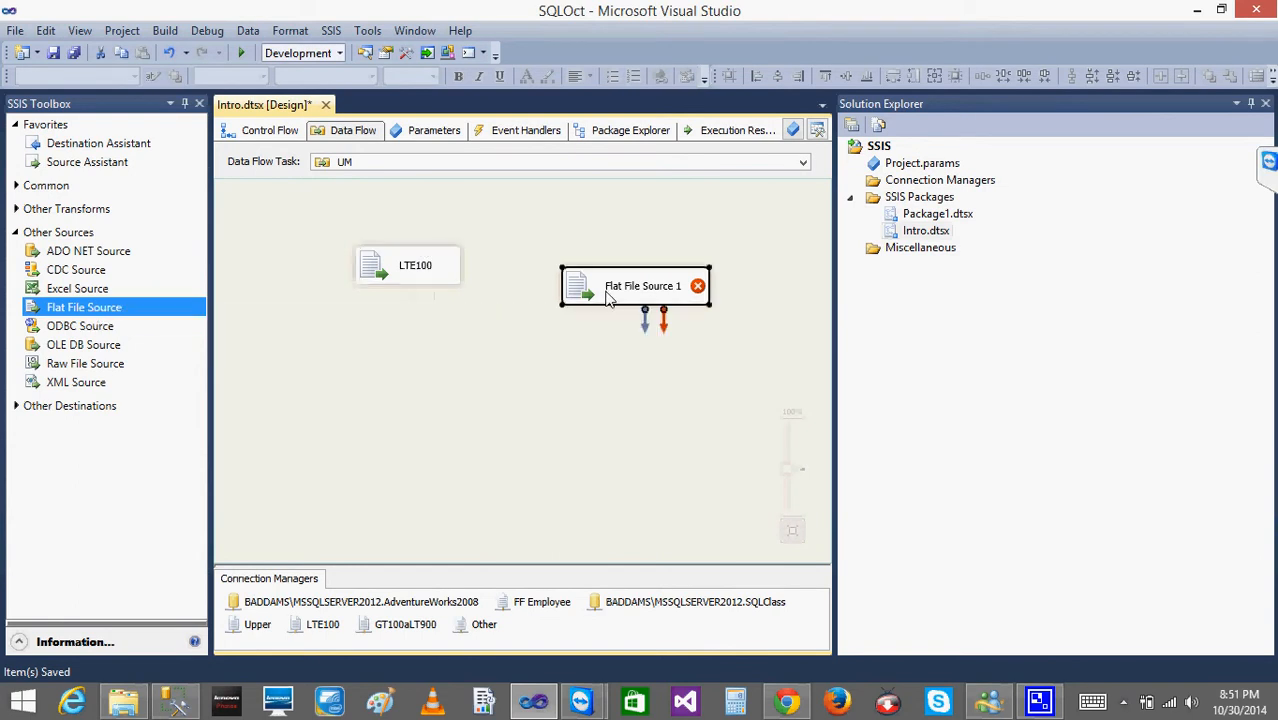
pyautogui.doubleClick(607, 298)
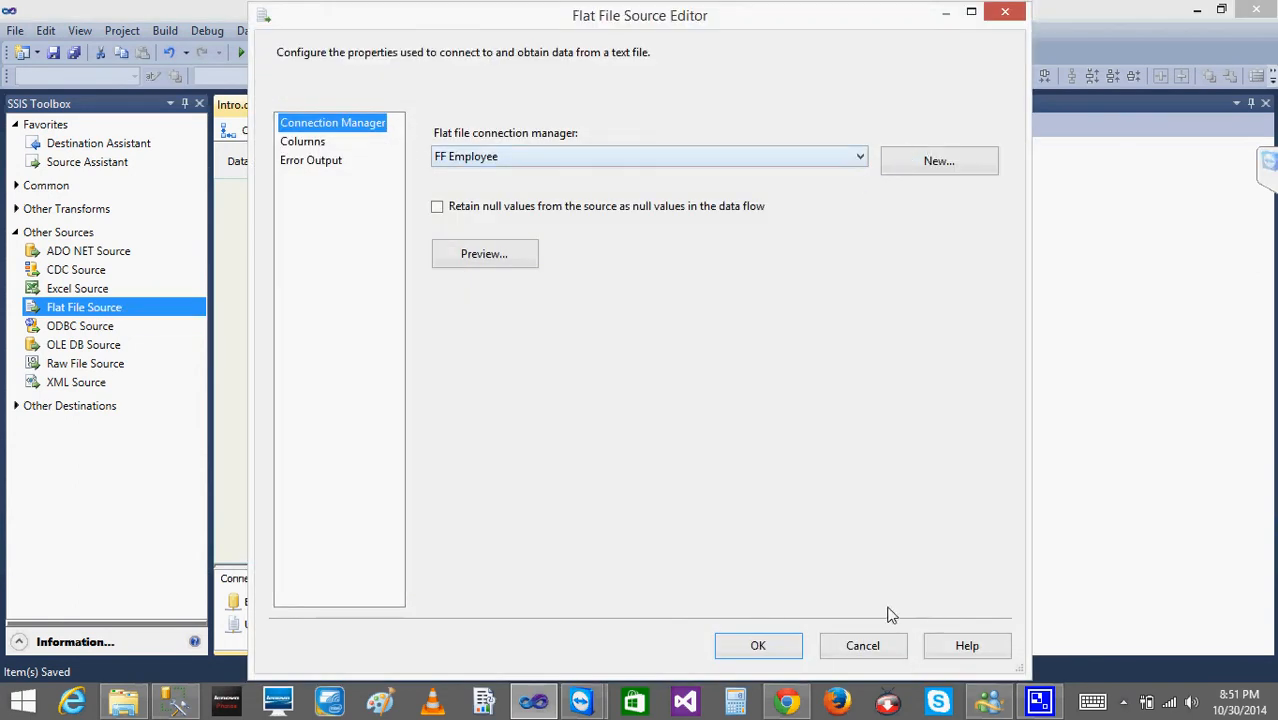
pyautogui.click(860, 645)
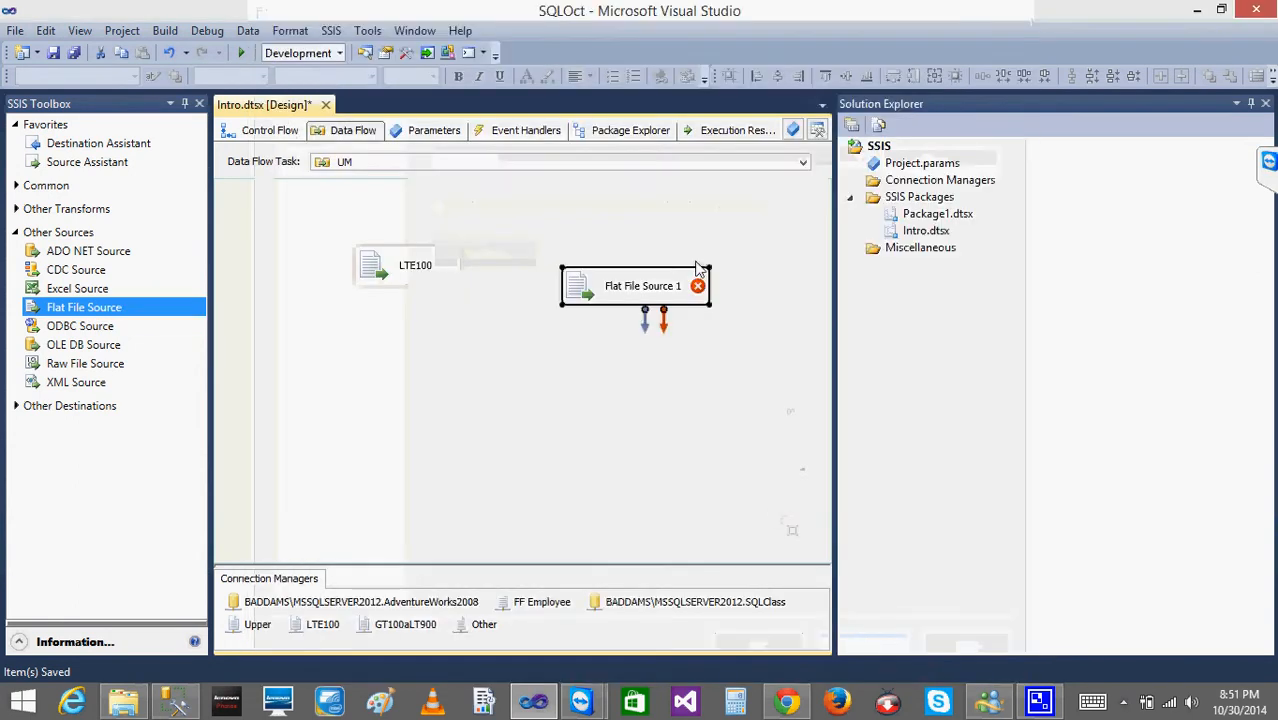
# Rename the second Flat File Source as GT100aLT900.
pyautogui.click(640, 290)
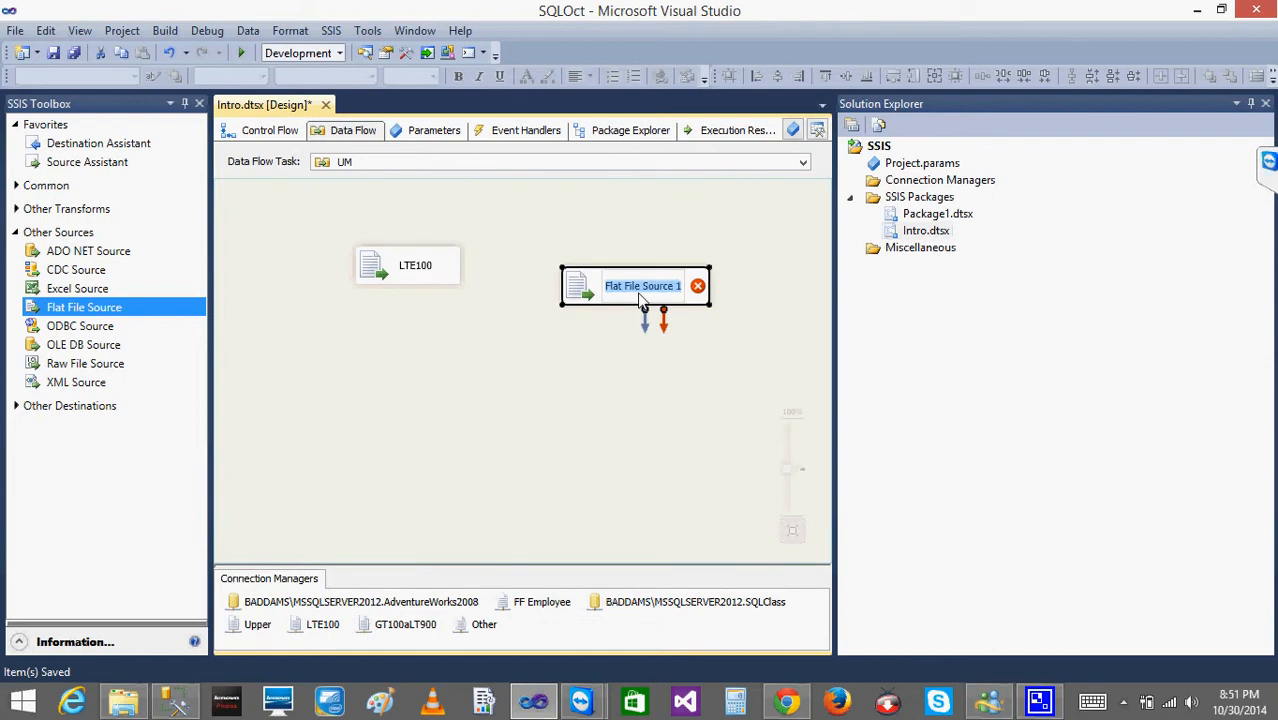
pyautogui.write('GT100')
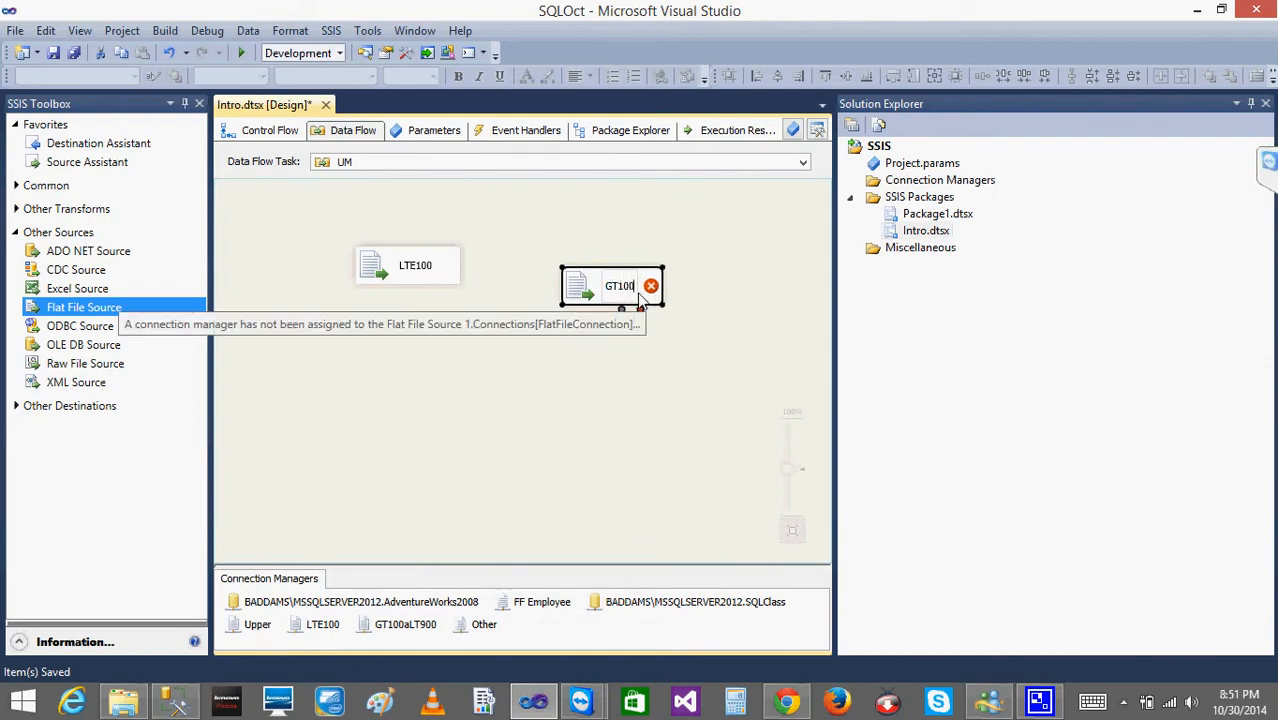
pyautogui.write('aLT')
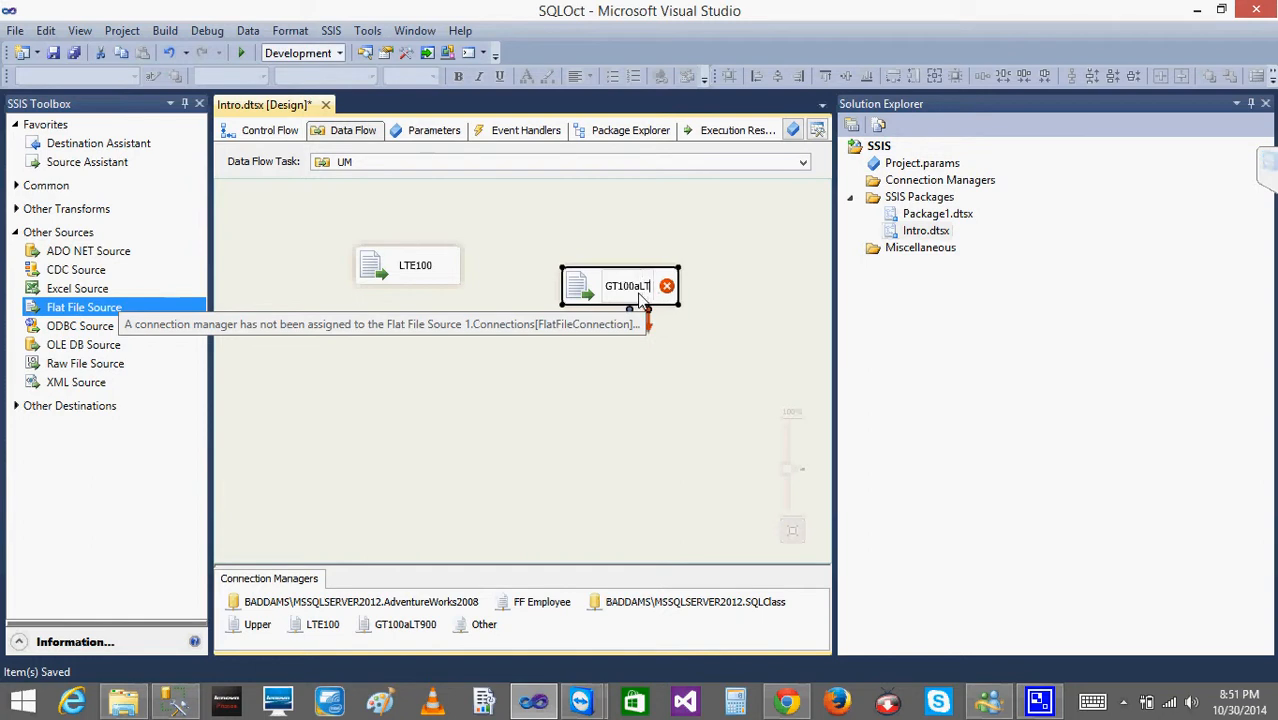
pyautogui.write('900')
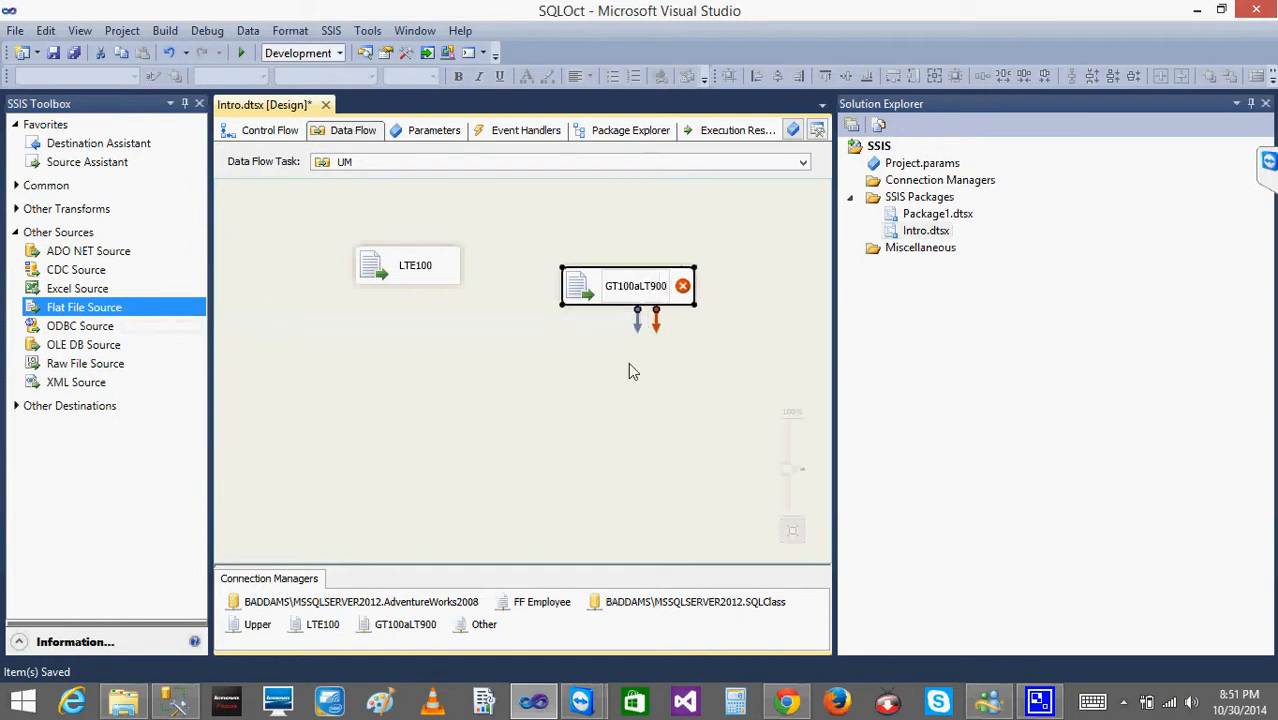
pyautogui.click(623, 390)
# Assign the GT100aLT900 connection manager to the GT100aLT900 source, accept its columns, and place the source level with LTE100.
pyautogui.doubleClick(584, 296)
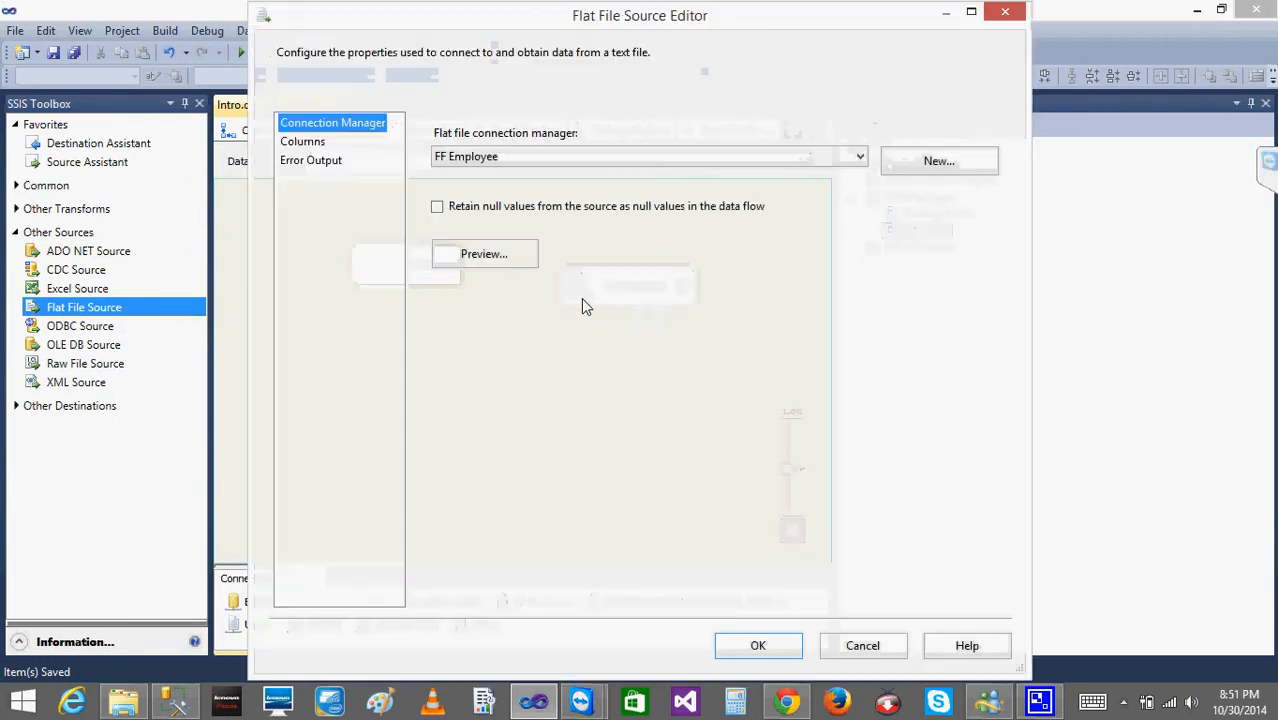
pyautogui.click(824, 157)
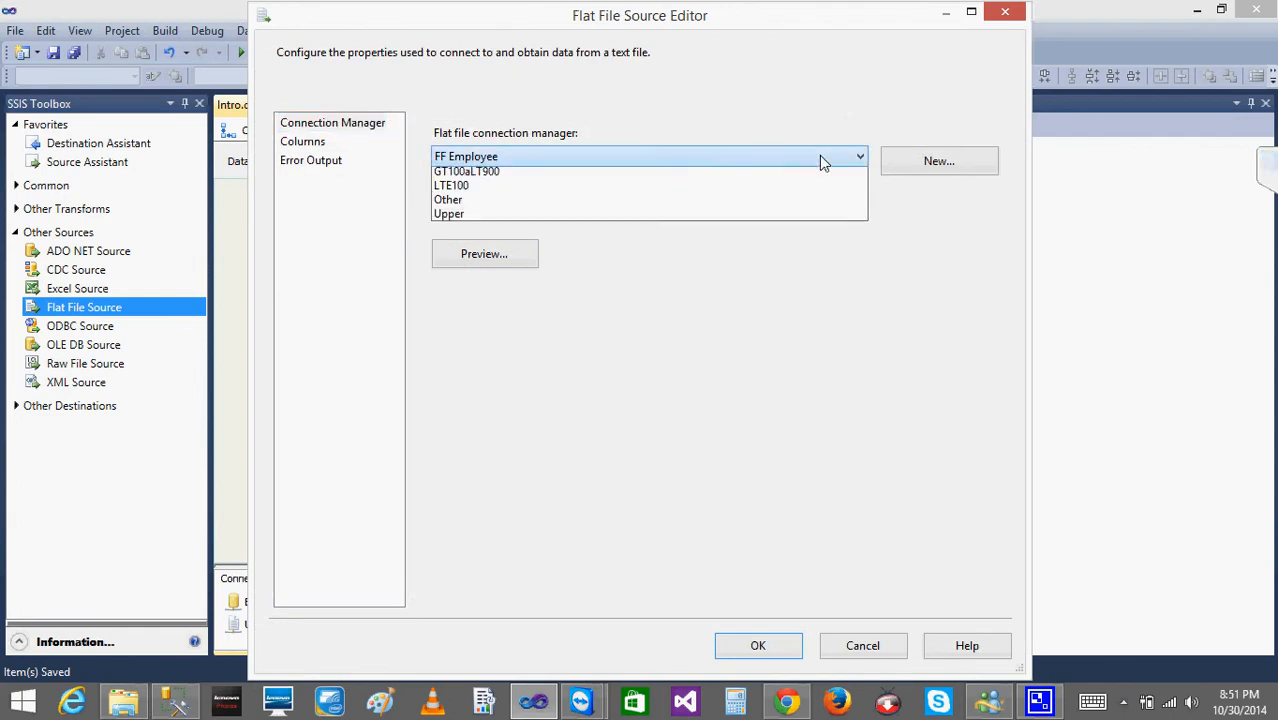
pyautogui.click(466, 189)
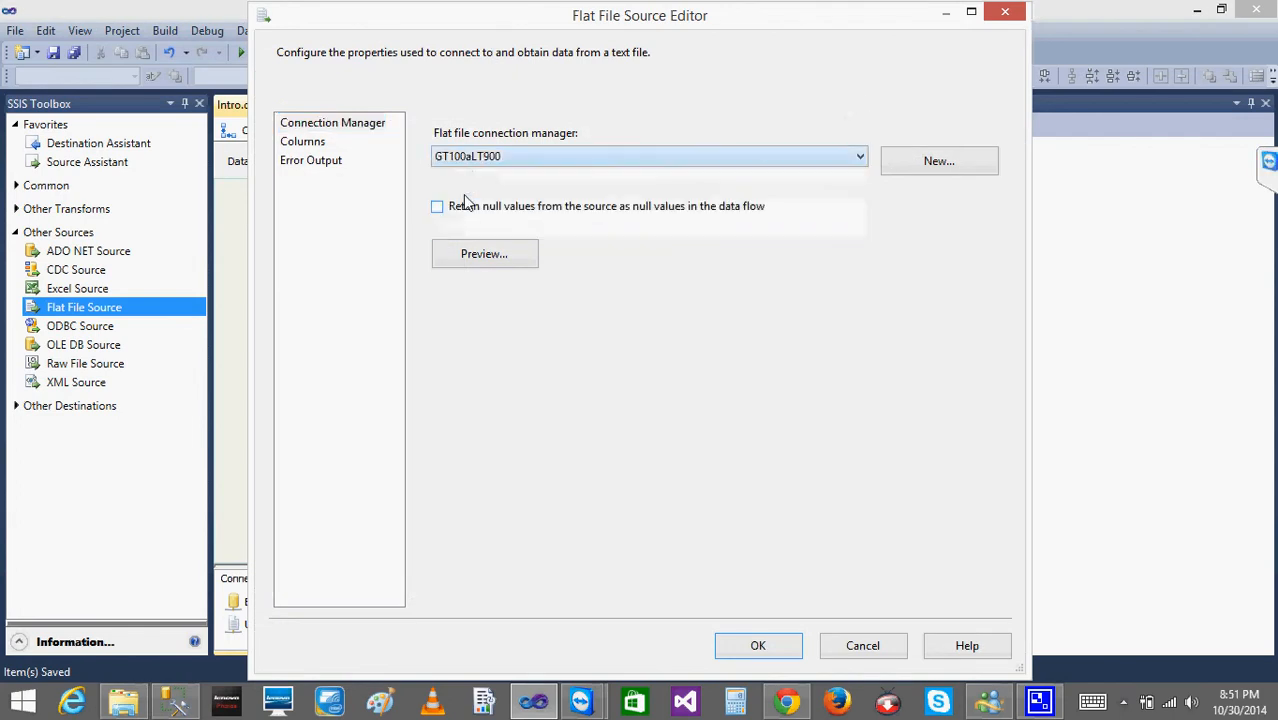
pyautogui.click(311, 141)
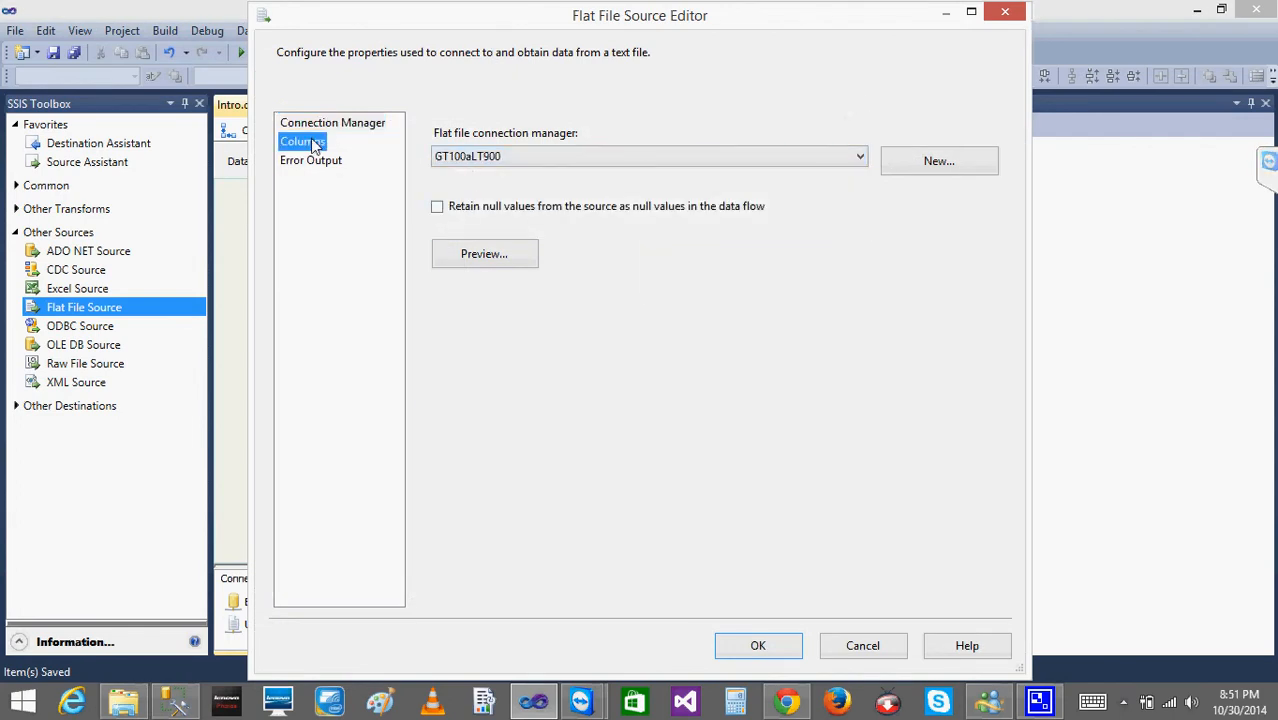
pyautogui.click(767, 650)
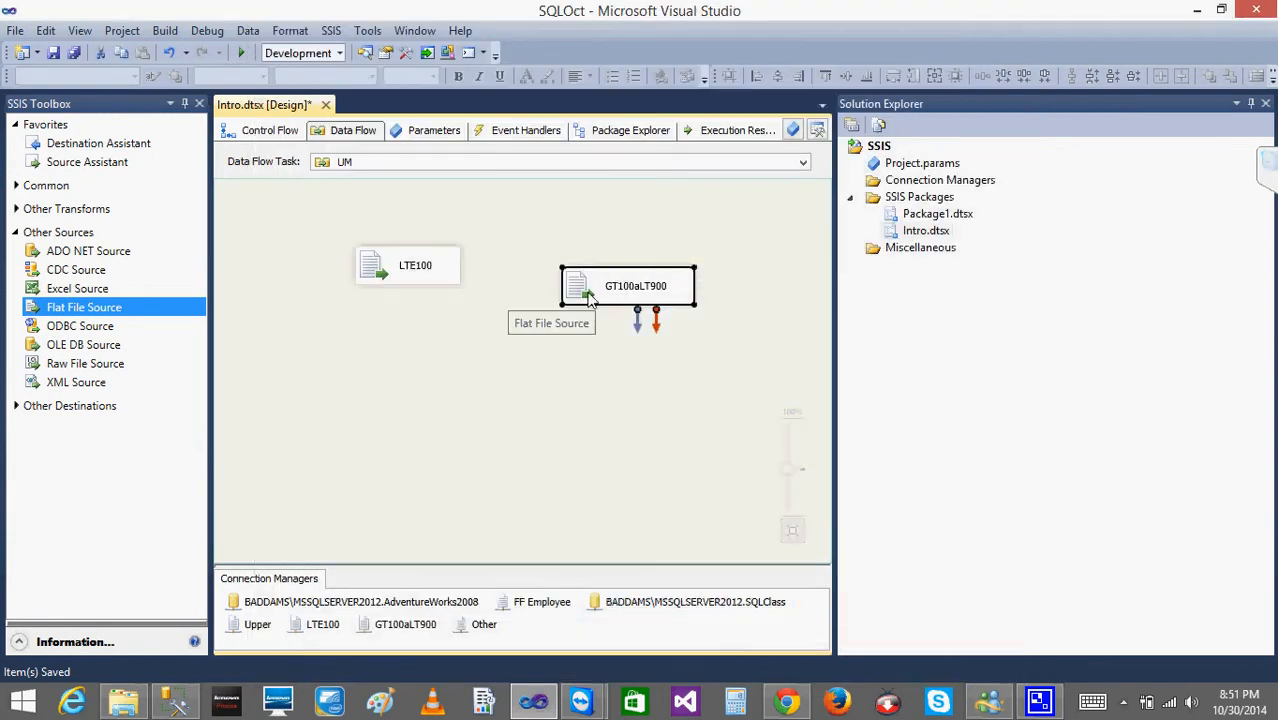
pyautogui.moveTo(585, 298); pyautogui.dragTo(549, 275)
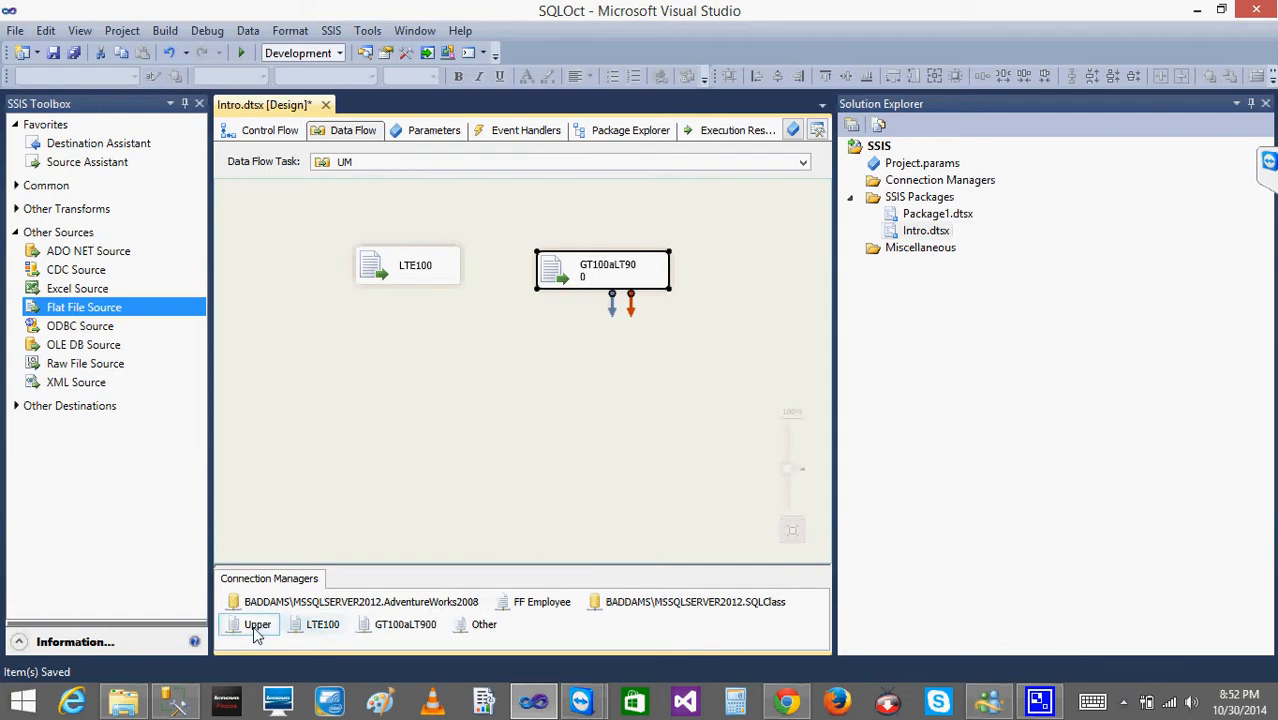
# Review the column preview and column properties of the LTE100 connection manager, closing it without changes.
pyautogui.click(313, 628)
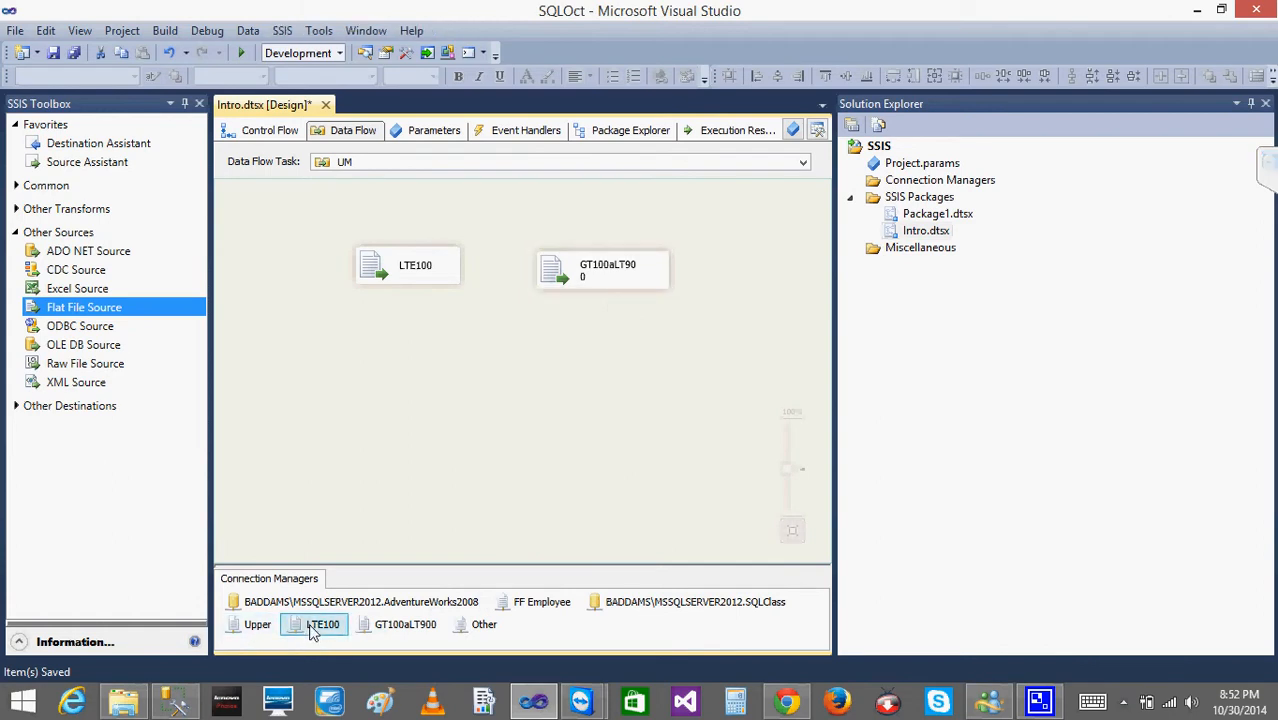
pyautogui.doubleClick(313, 628)
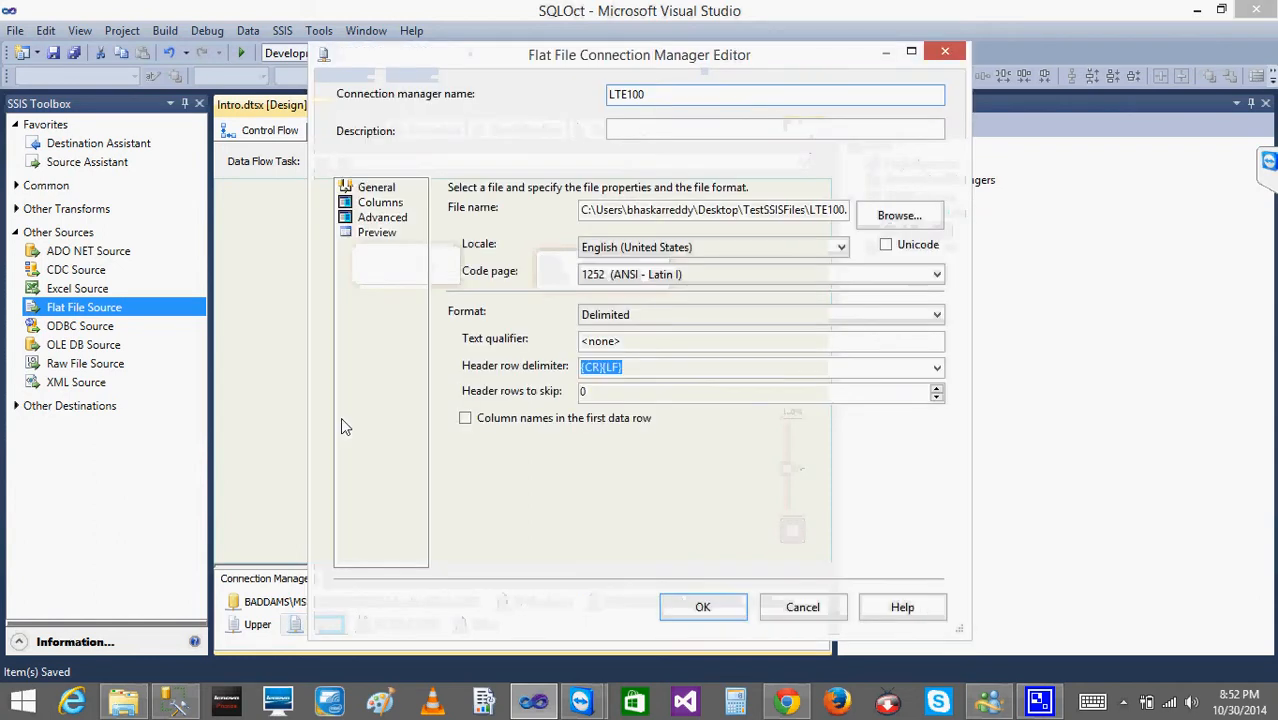
pyautogui.click(386, 203)
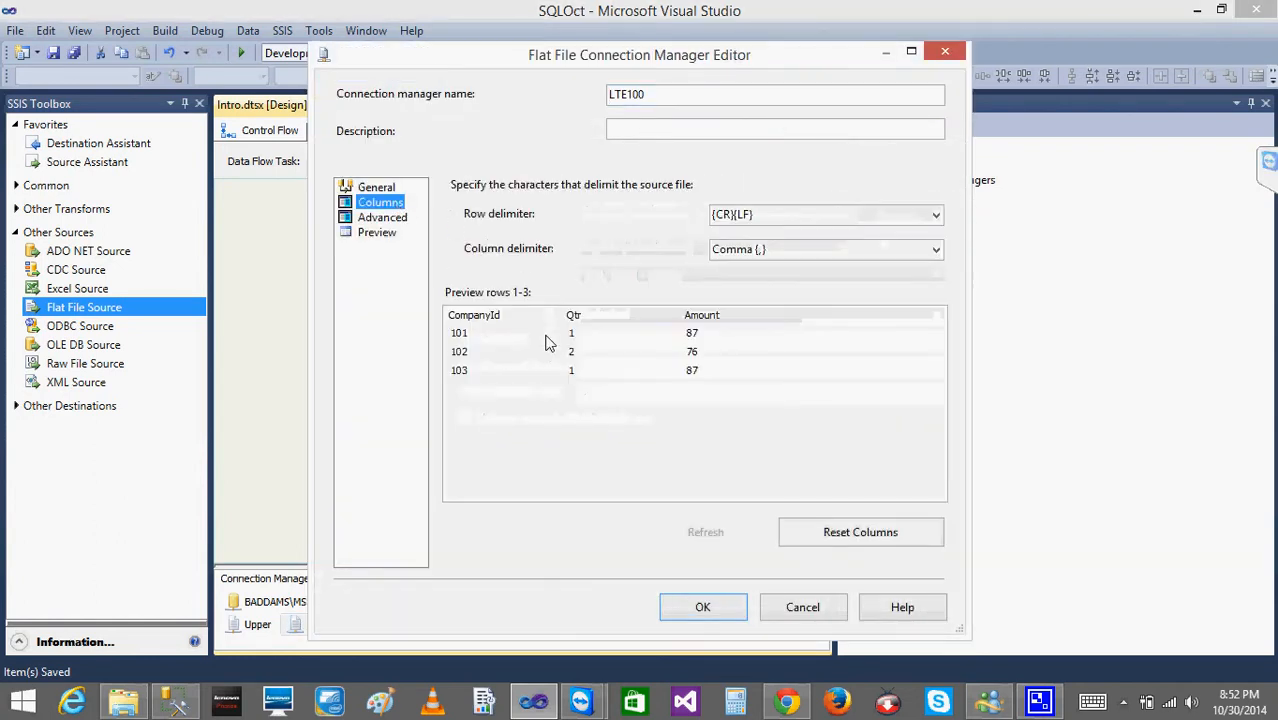
pyautogui.click(382, 217)
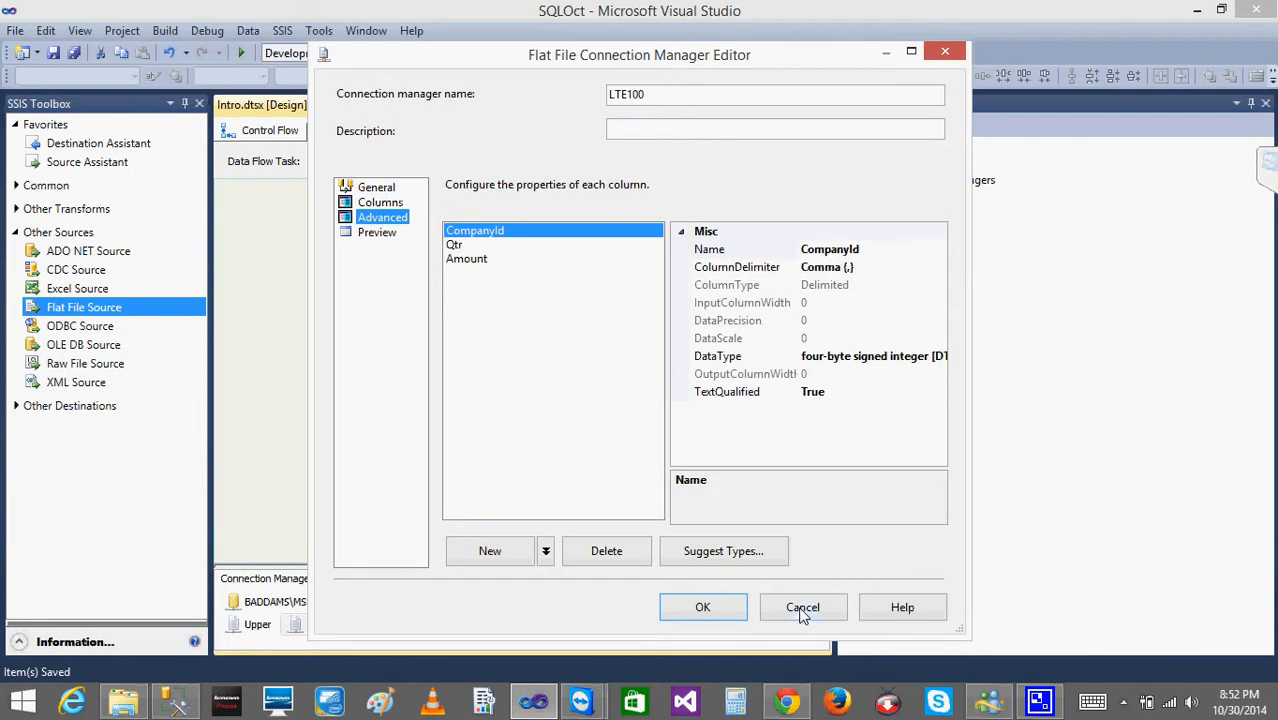
pyautogui.click(801, 608)
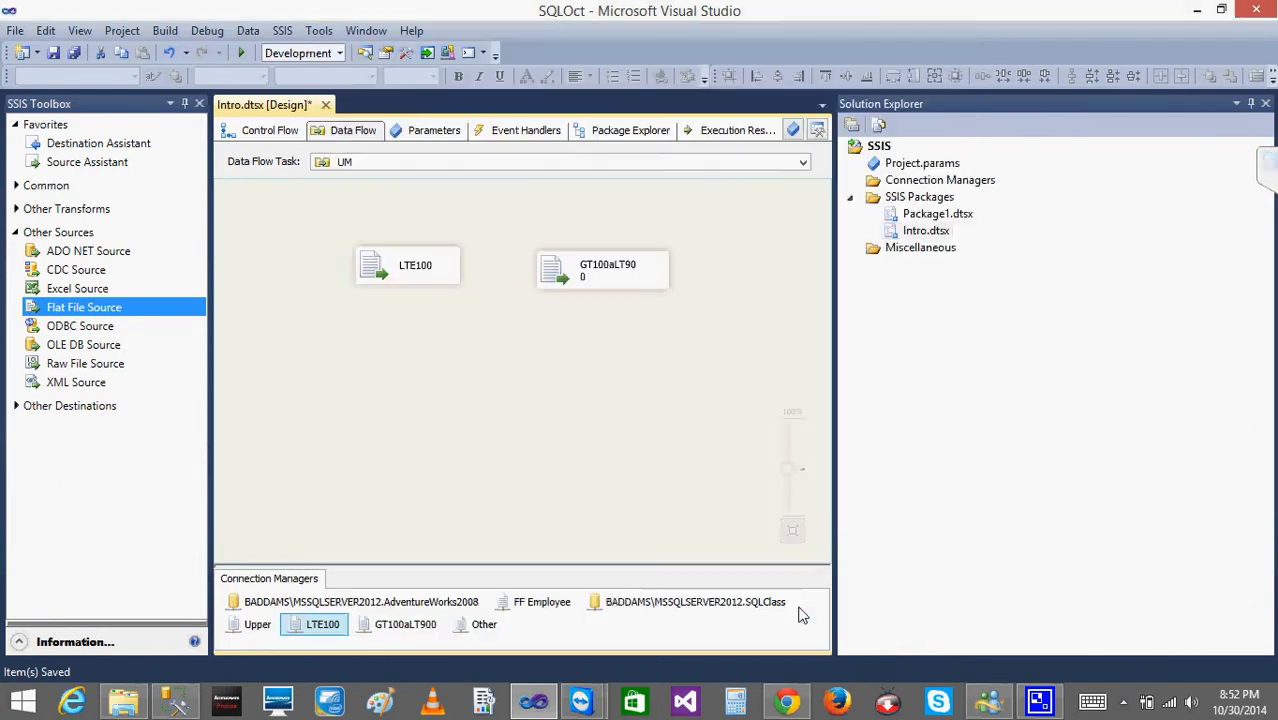
# Add a Data Flow Task to the Package1.dtsx package and place a Flat File Source in its data flow.
pyautogui.doubleClick(937, 214)
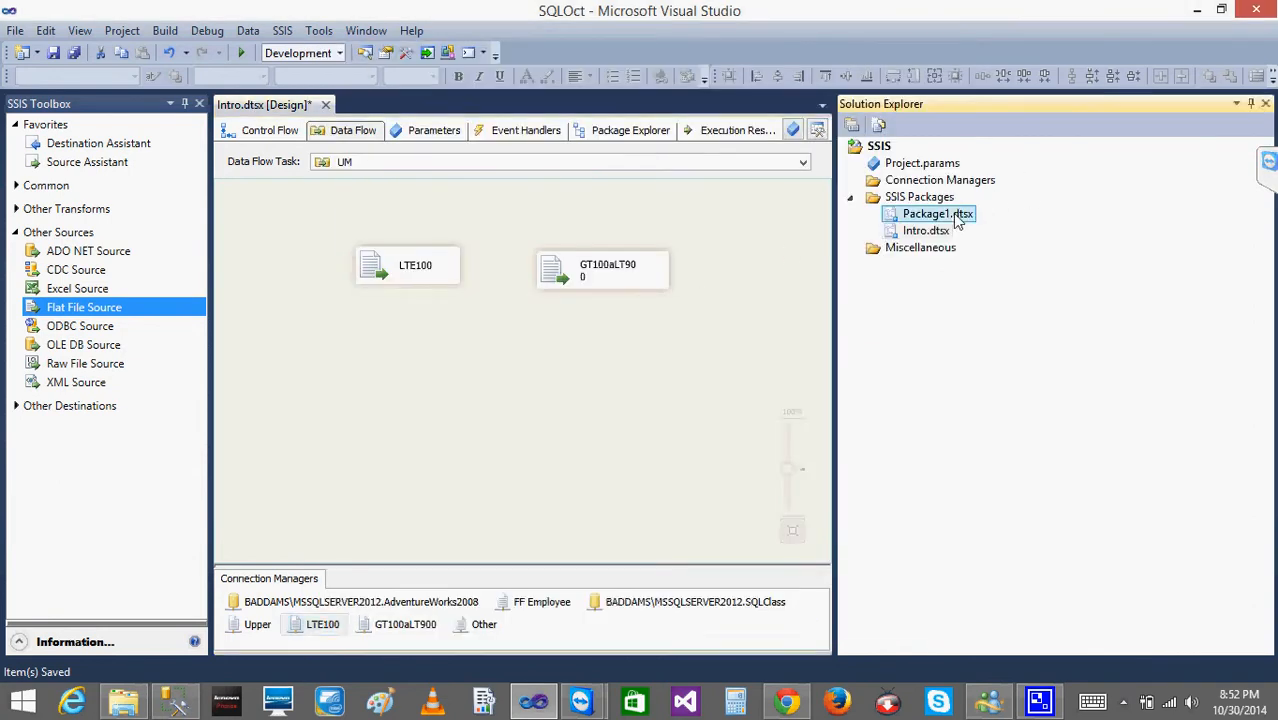
pyautogui.rightClick(503, 273)
pyautogui.click(347, 257)
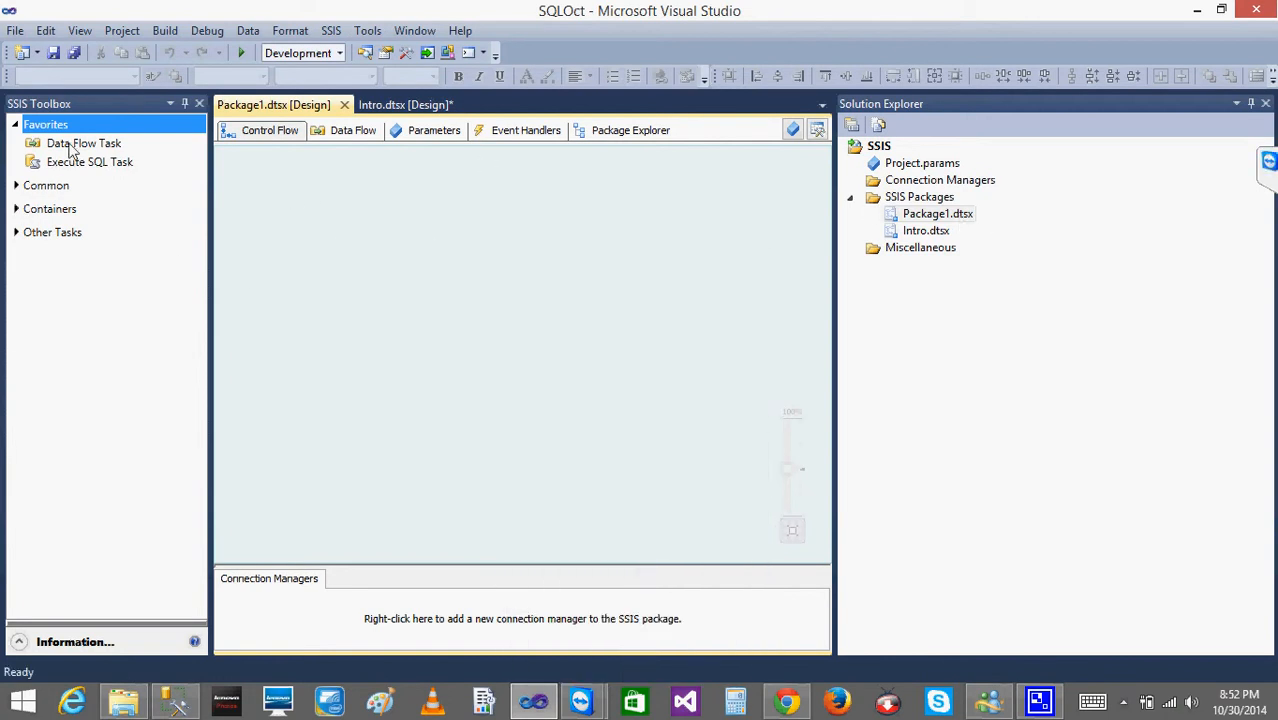
pyautogui.moveTo(72, 148); pyautogui.dragTo(372, 282)
pyautogui.doubleClick(375, 290)
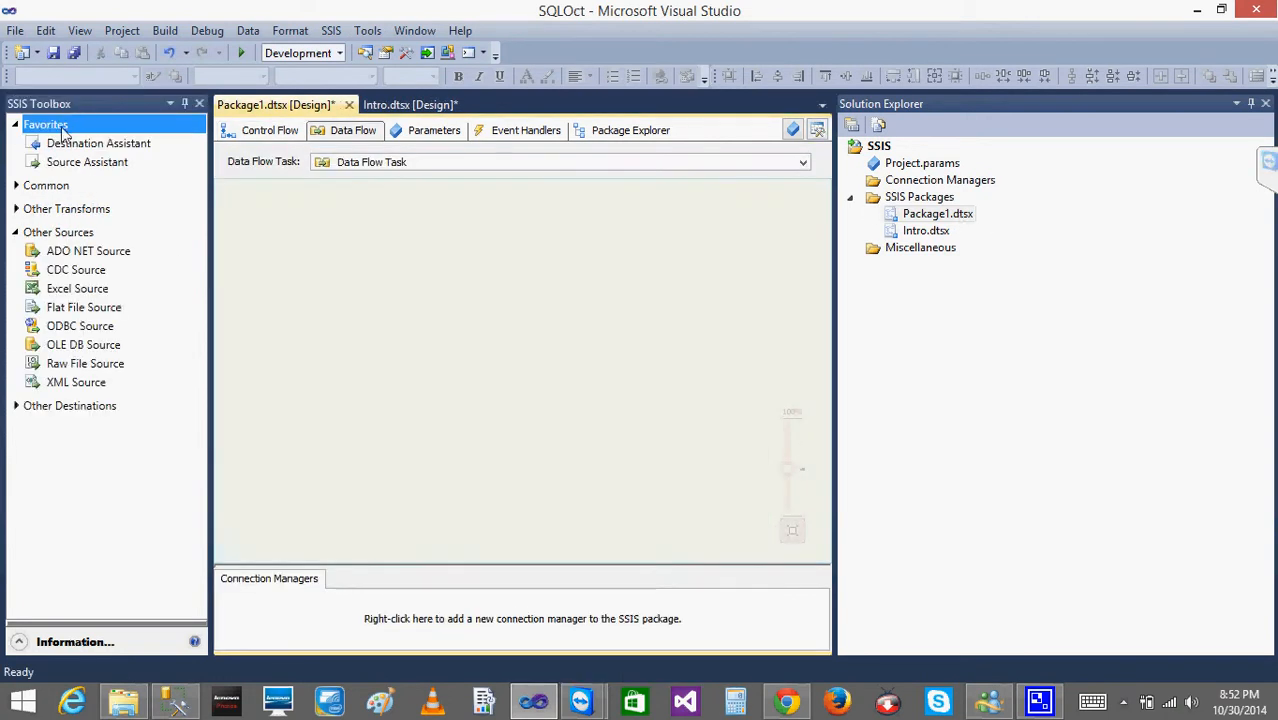
pyautogui.moveTo(103, 307); pyautogui.dragTo(370, 295)
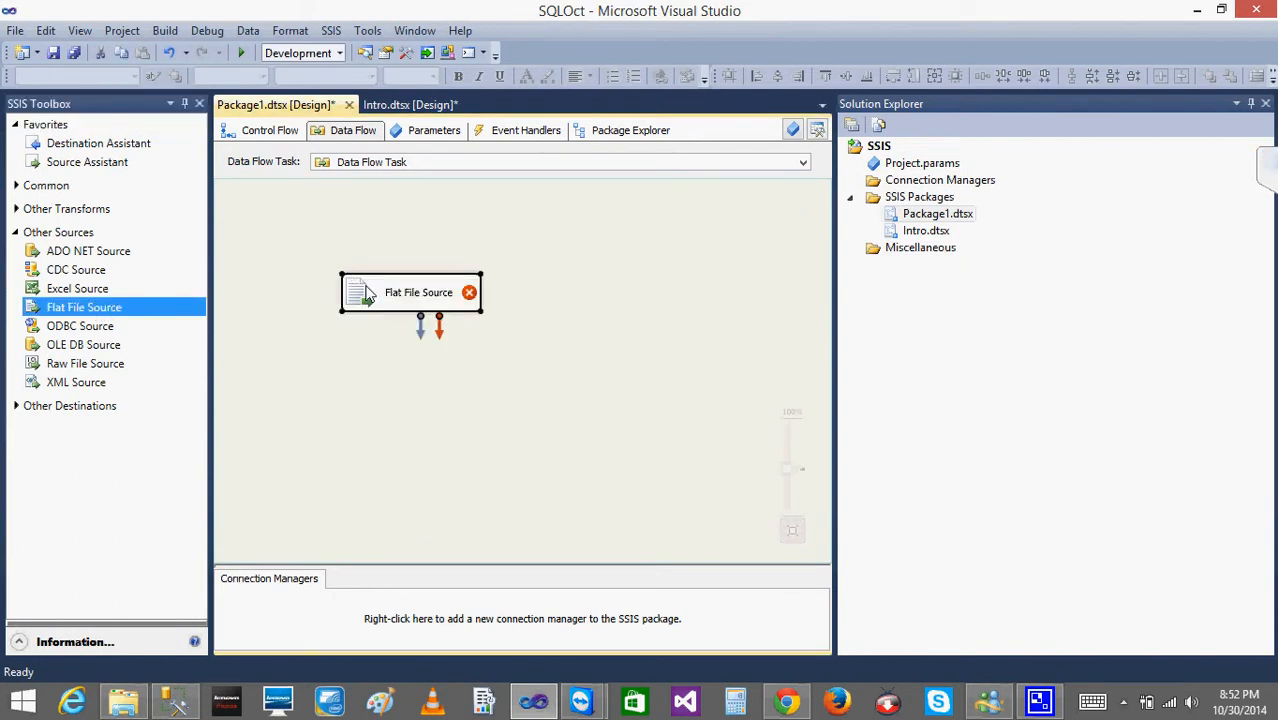
# Start a new flat file connection manager for the Package1 source, using LTE100.txt from the TestSSISFiles folder.
pyautogui.doubleClick(370, 300)
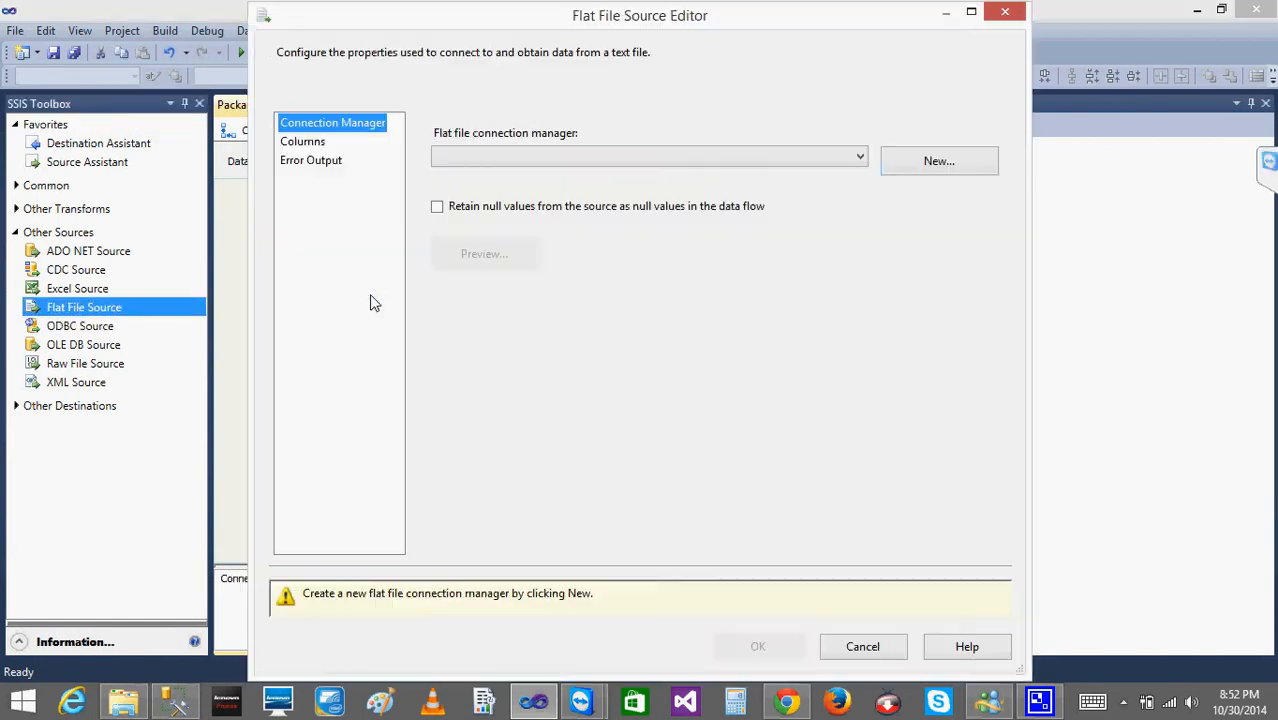
pyautogui.click(940, 162)
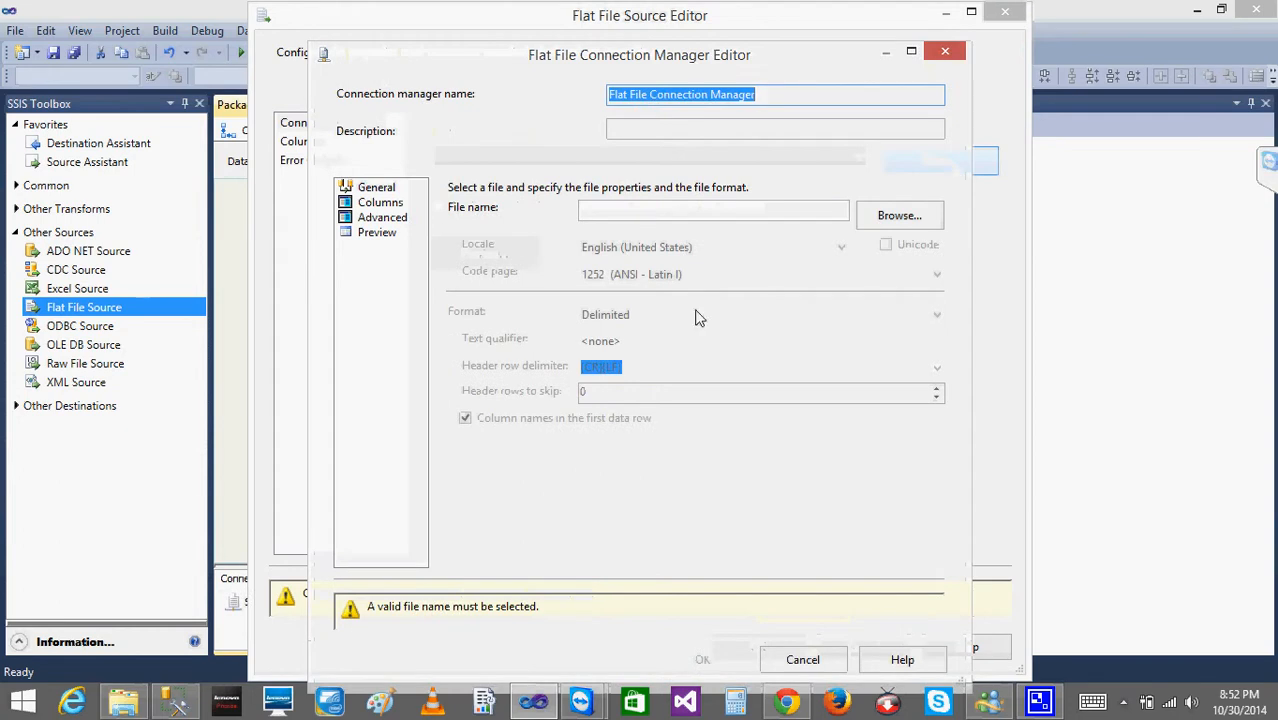
pyautogui.click(900, 216)
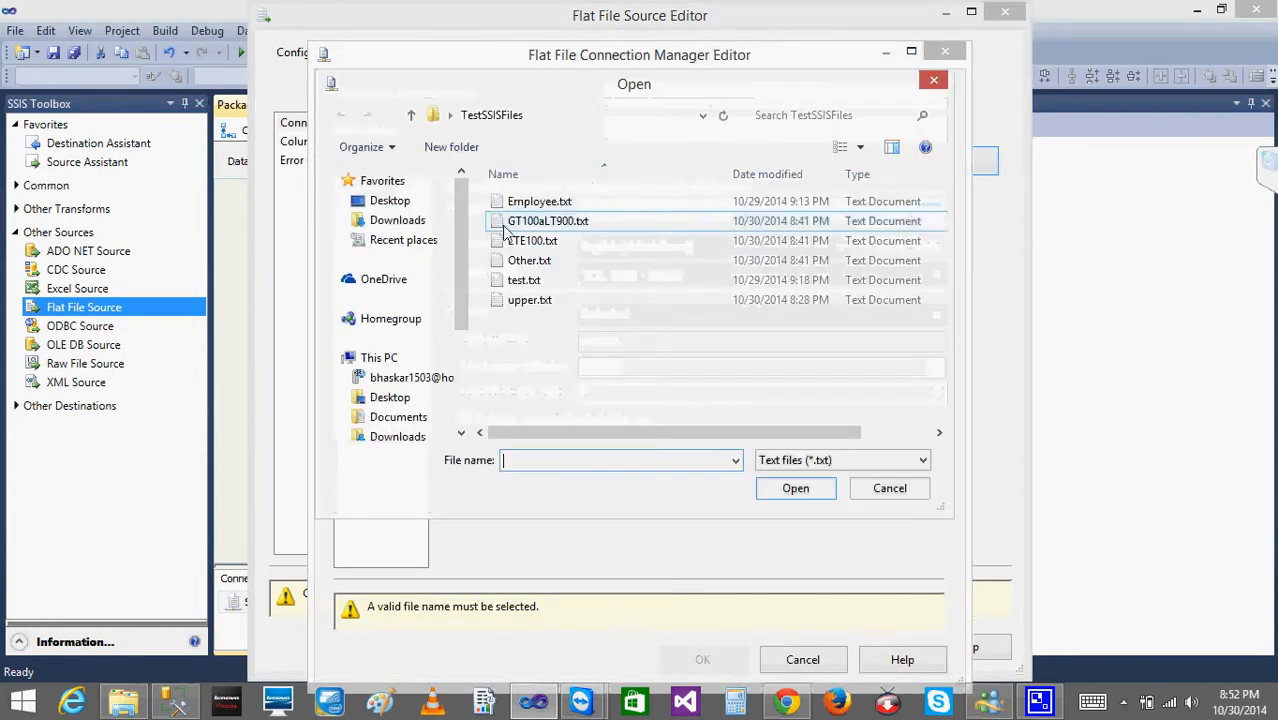
pyautogui.click(527, 249)
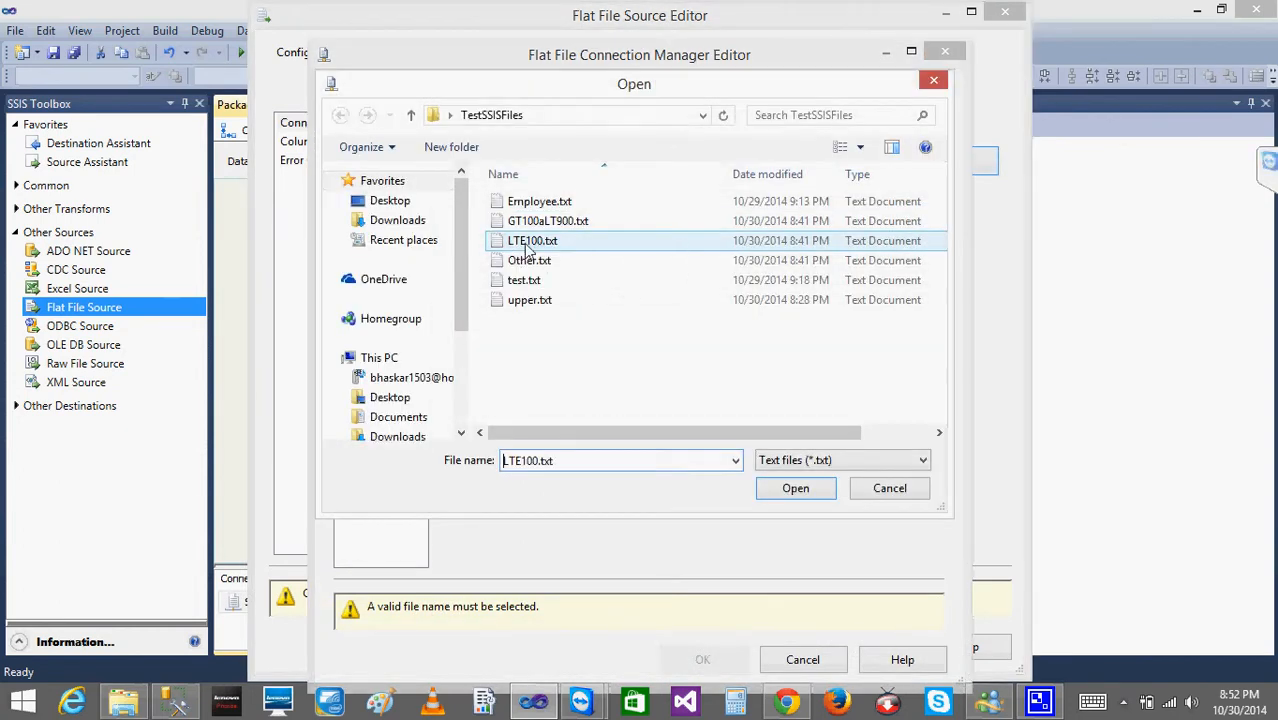
pyautogui.click(796, 489)
# Examine how the new connection manager names and defines its columns with column names in the first data row enabled.
pyautogui.click(392, 203)
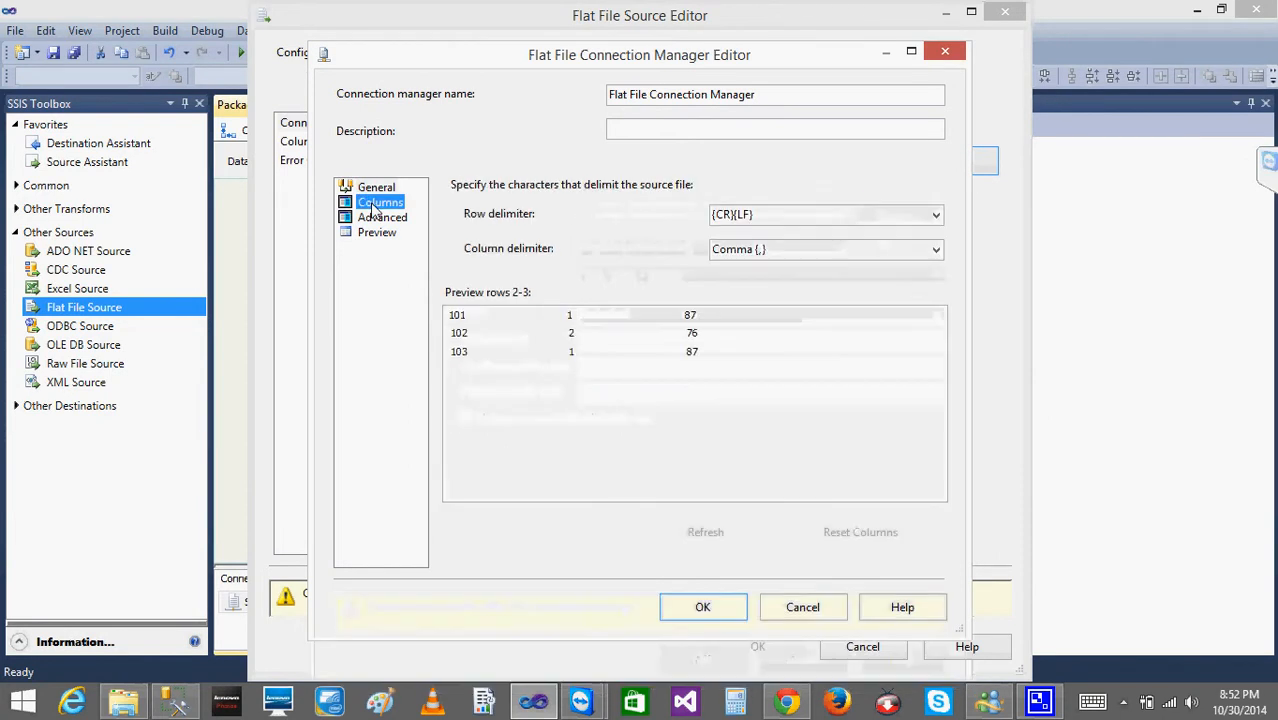
pyautogui.click(380, 218)
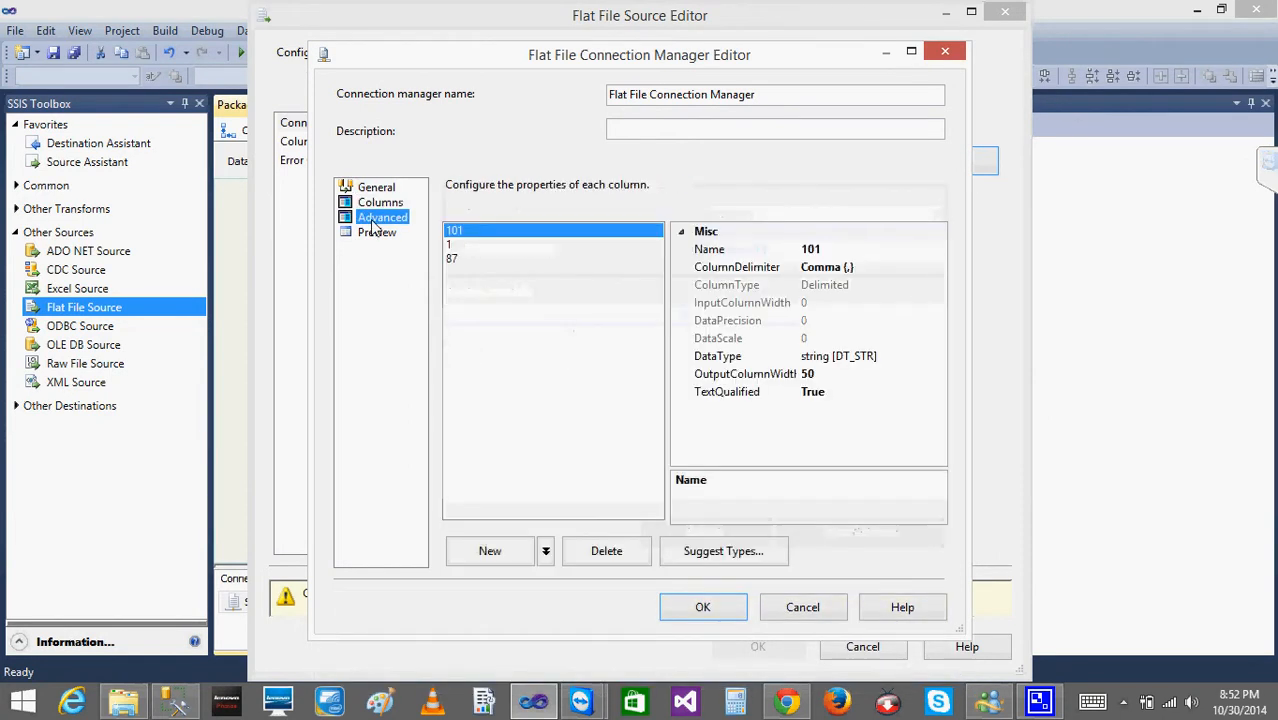
pyautogui.click(378, 189)
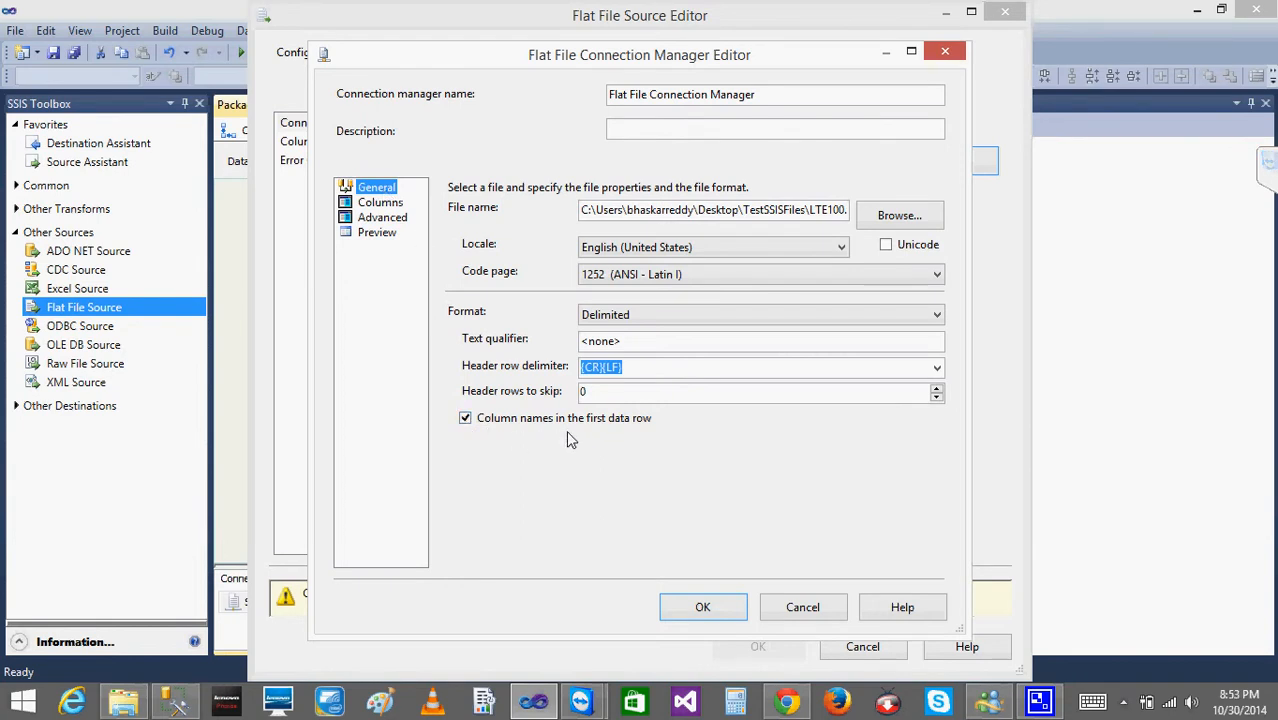
pyautogui.click(380, 202)
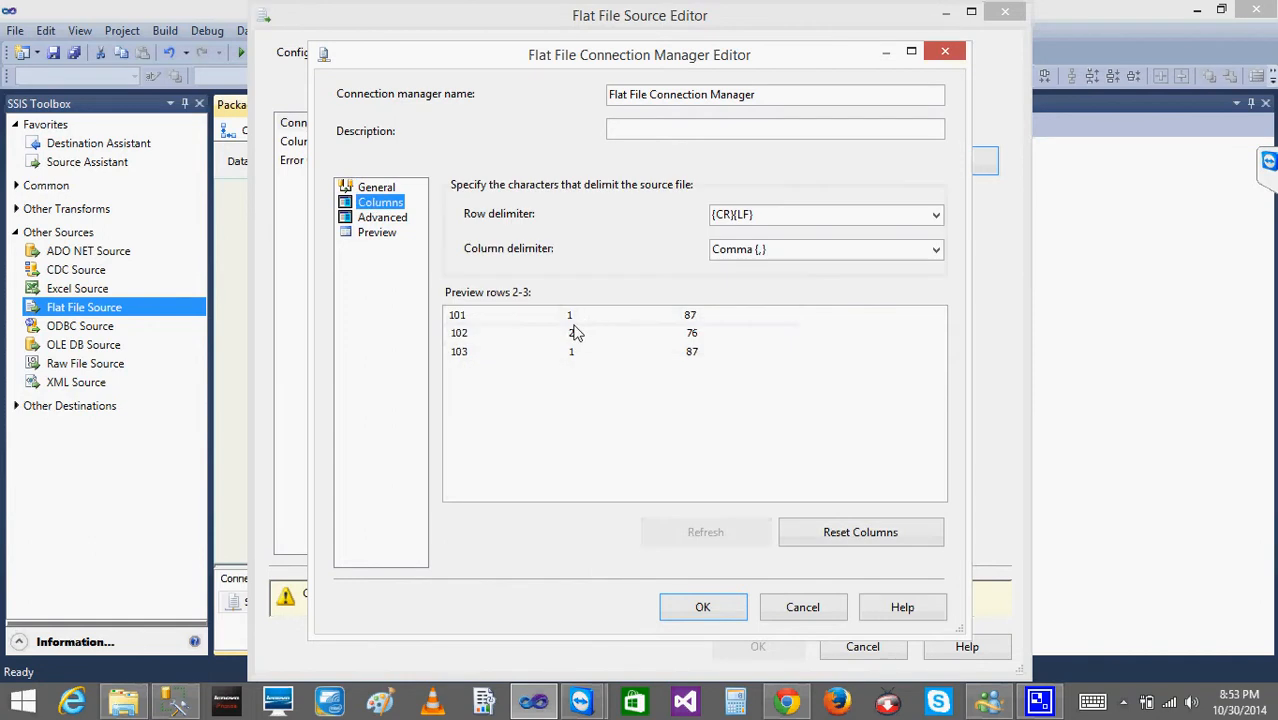
pyautogui.click(462, 324)
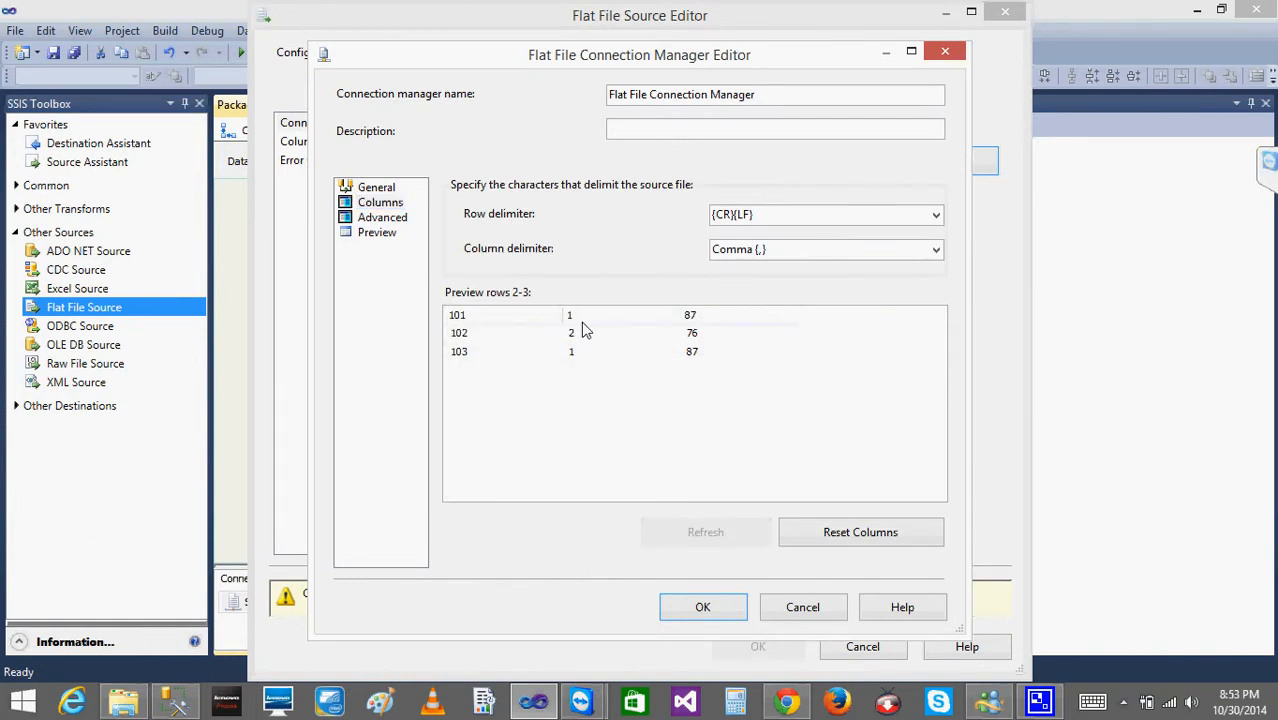
# Turn off column names in the first data row and check the column preview before discarding the new connection manager.
pyautogui.click(377, 188)
pyautogui.click(465, 418)
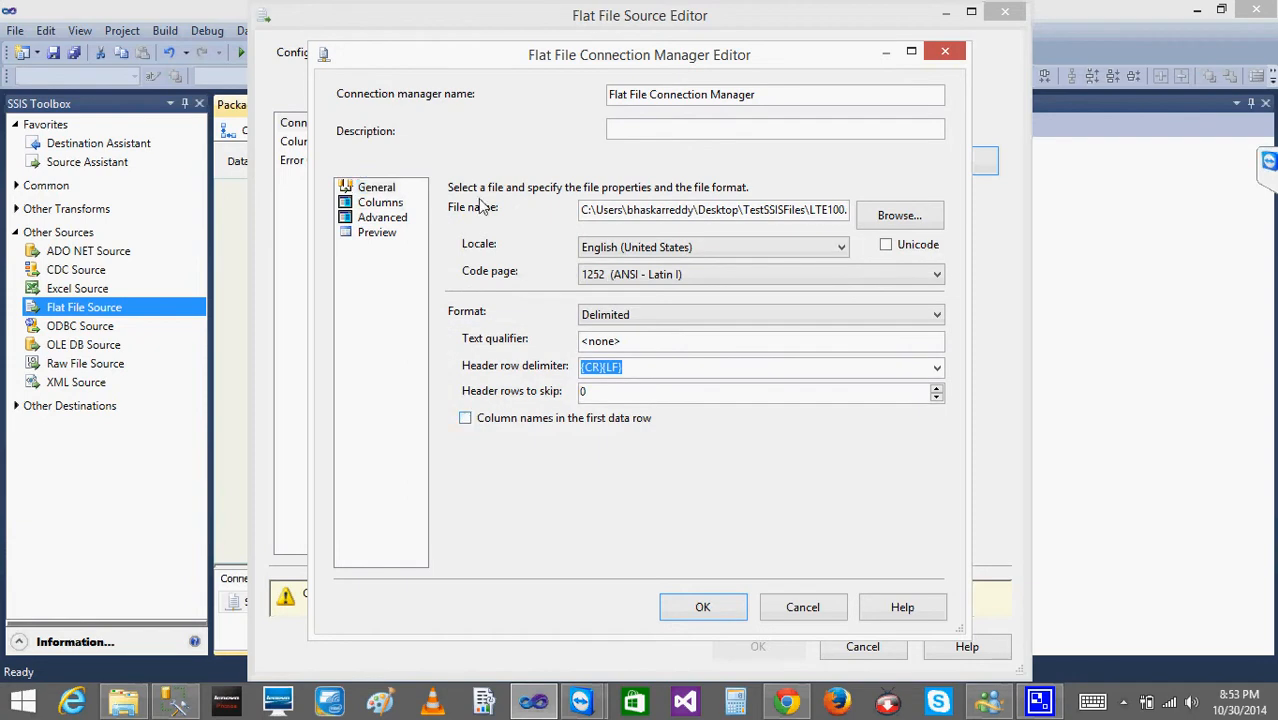
pyautogui.click(396, 205)
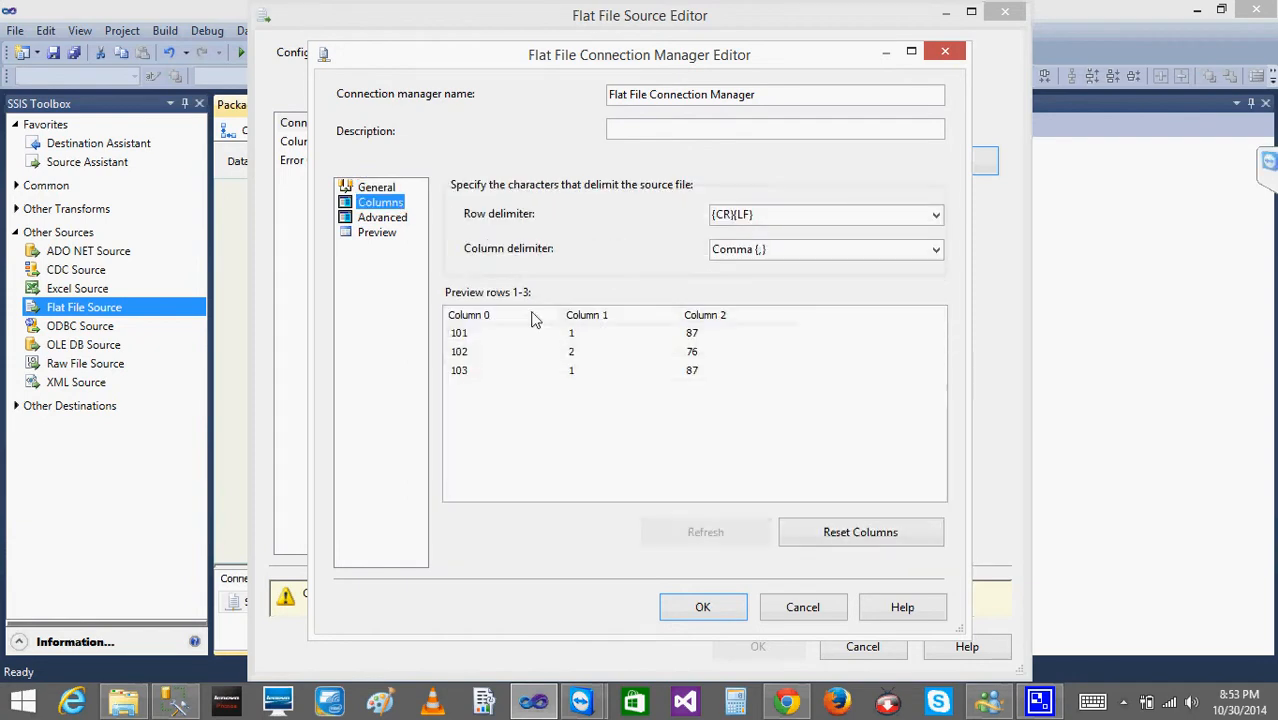
pyautogui.click(801, 607)
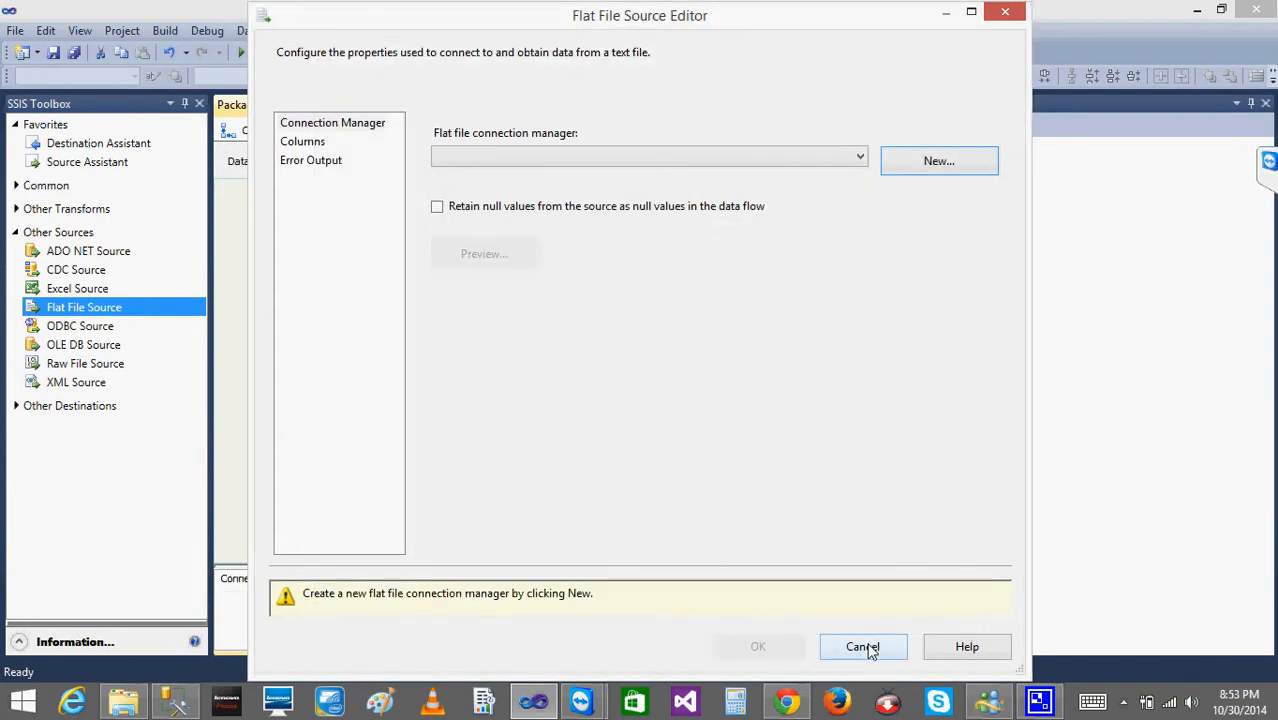
pyautogui.click(300, 147)
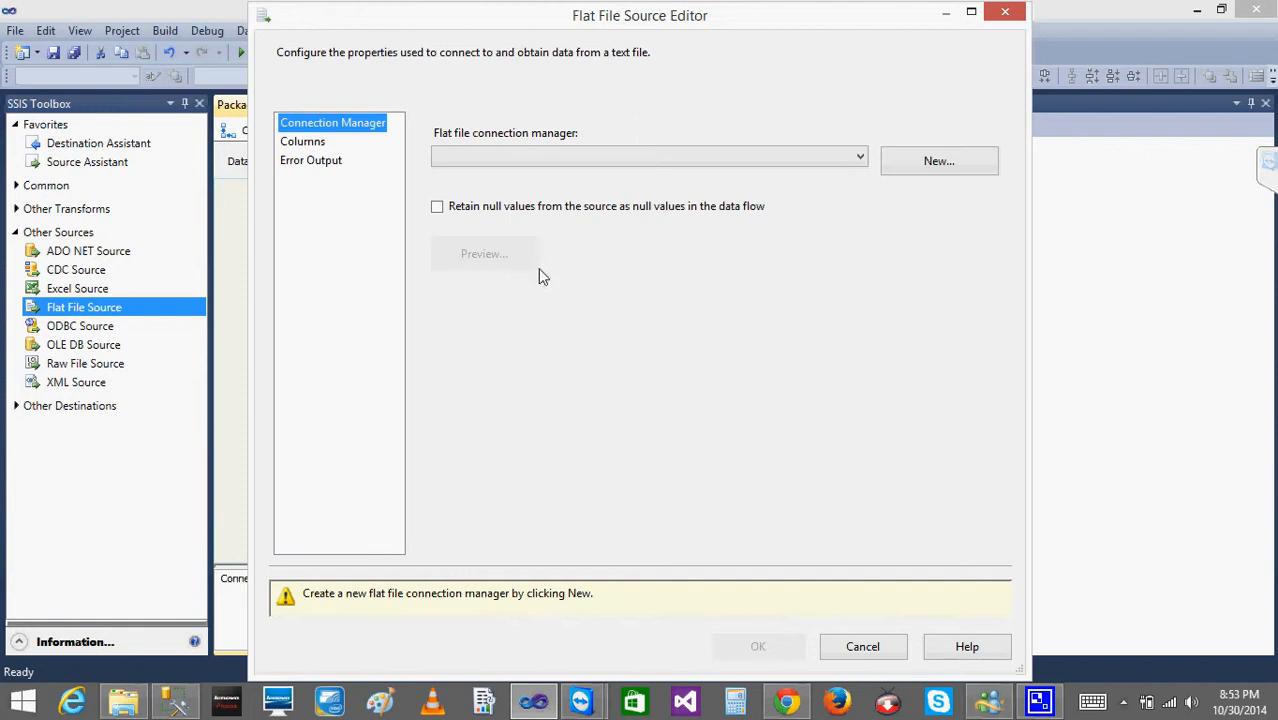
# Start another flat file connection manager for the Package1 source, using LTE100.txt from the TestSSISFiles folder.
pyautogui.click(920, 172)
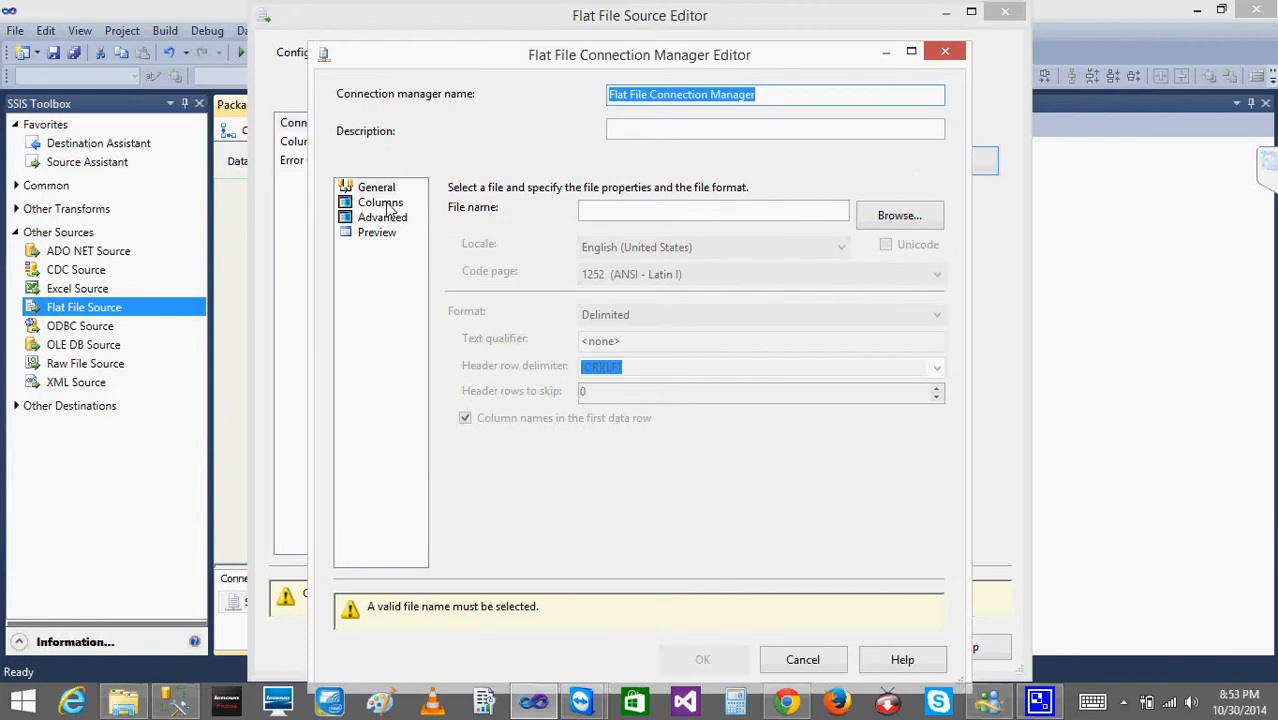
pyautogui.click(905, 216)
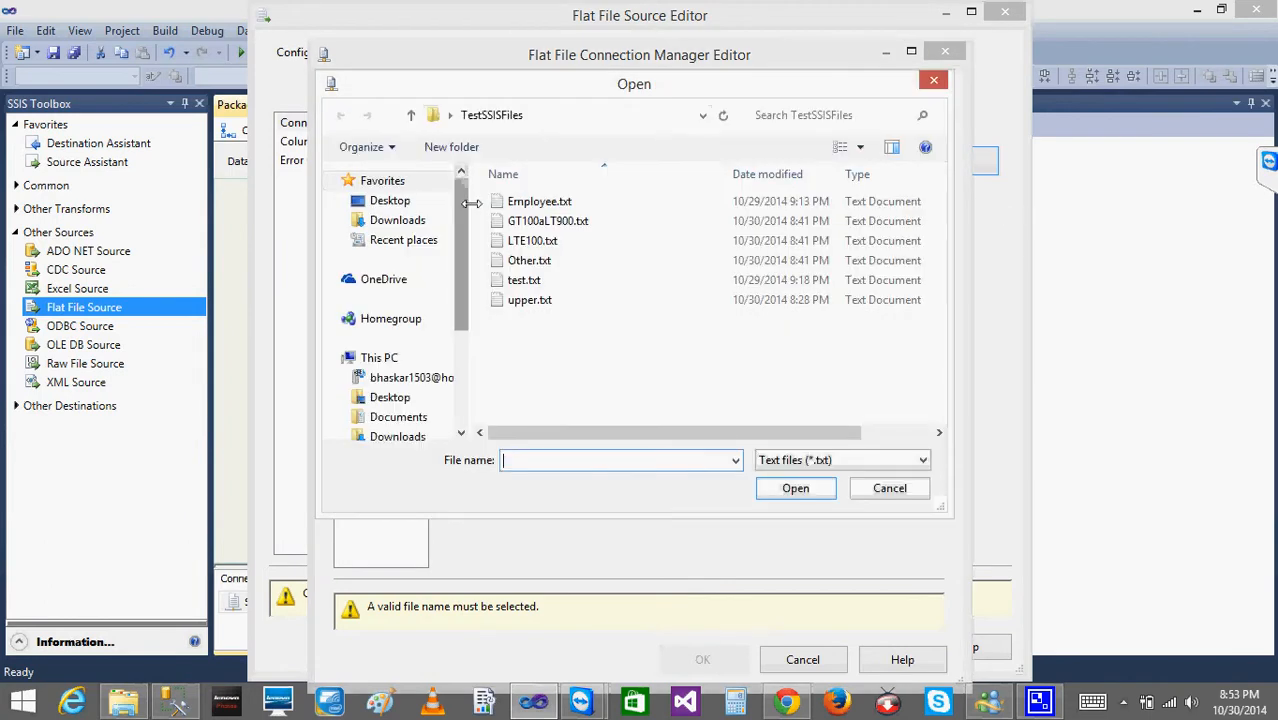
pyautogui.click(536, 245)
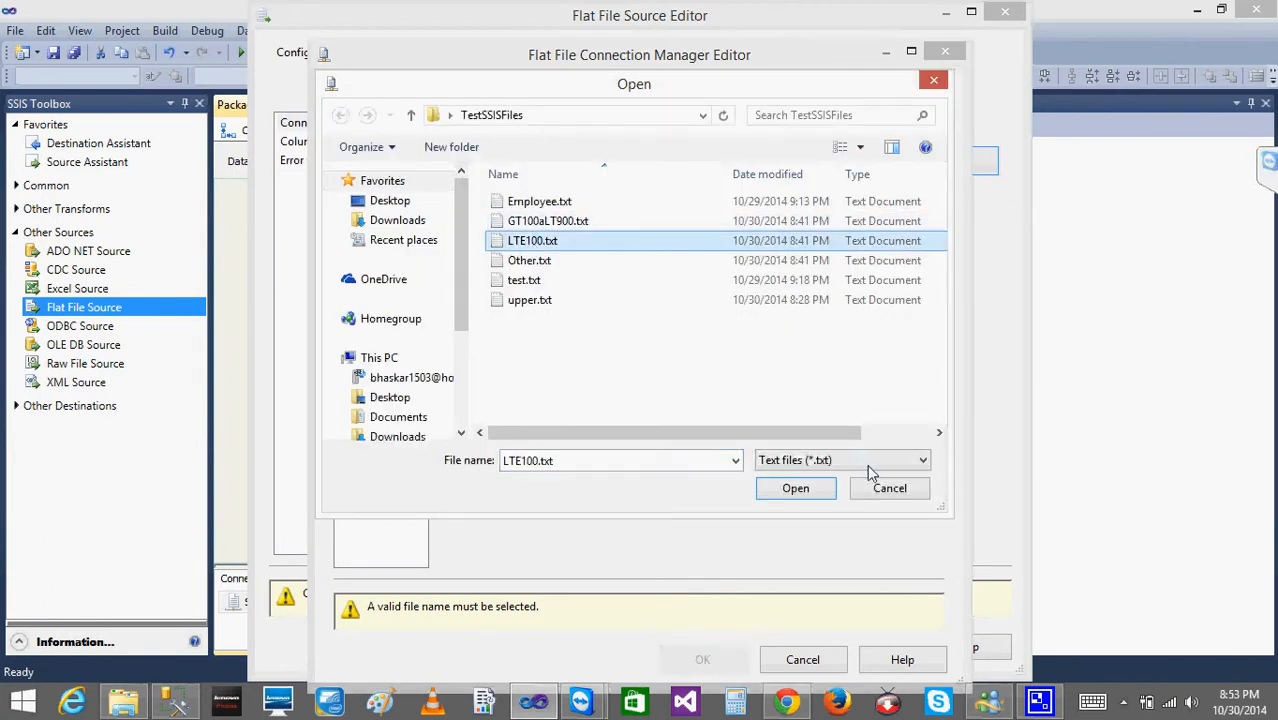
pyautogui.click(796, 492)
# Turn off column names in the first data row and compare the column preview before and after the change.
pyautogui.click(380, 202)
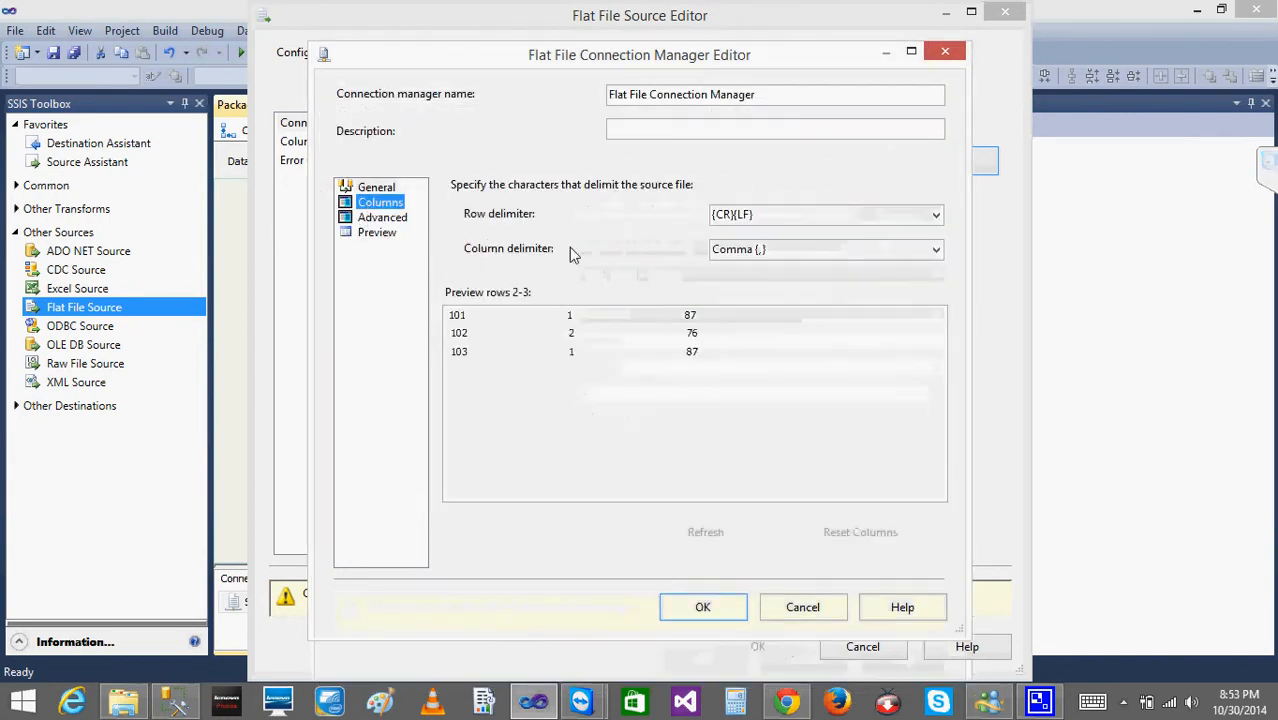
pyautogui.click(385, 190)
pyautogui.click(467, 421)
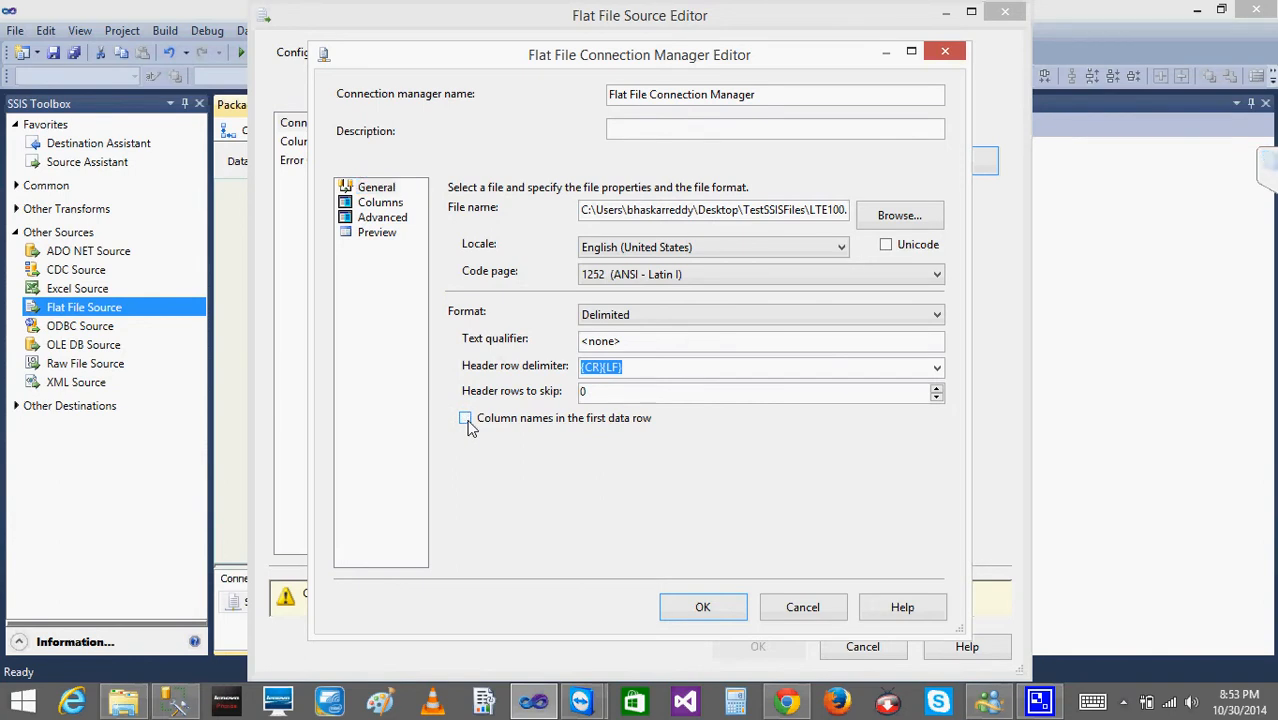
pyautogui.click(382, 203)
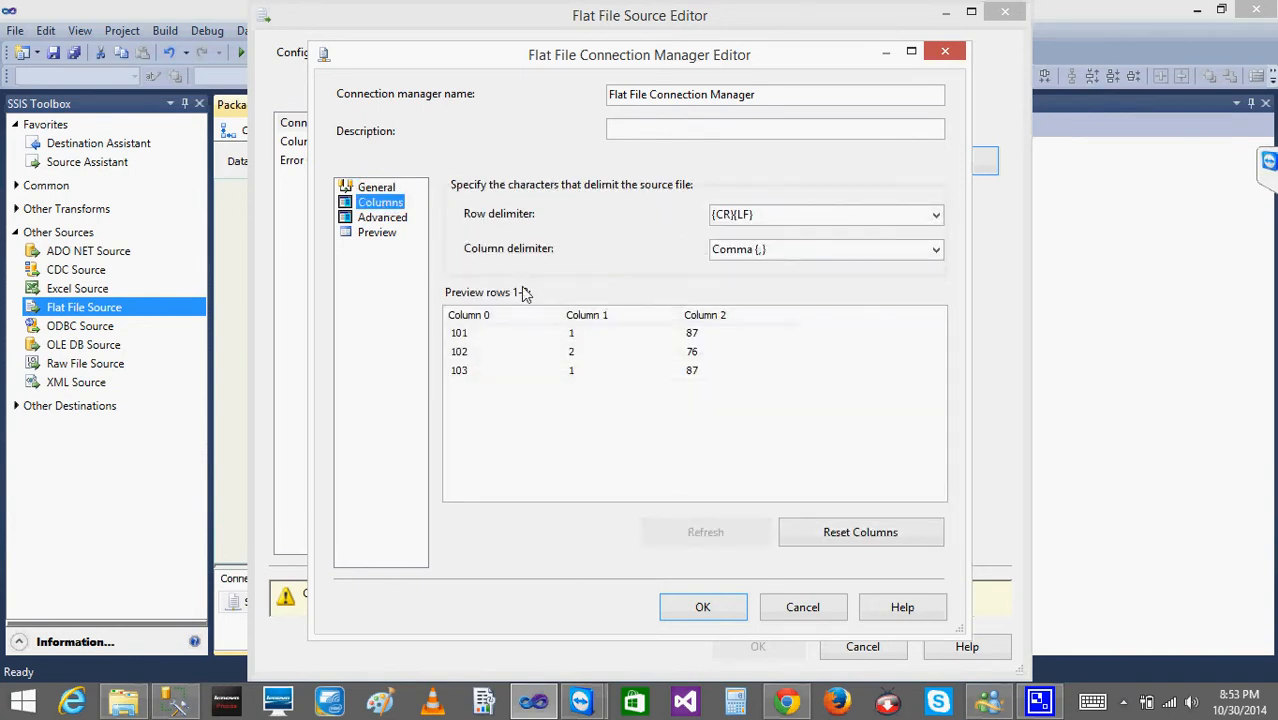
# Rename the first column of the new connection manager to id.
pyautogui.click(388, 218)
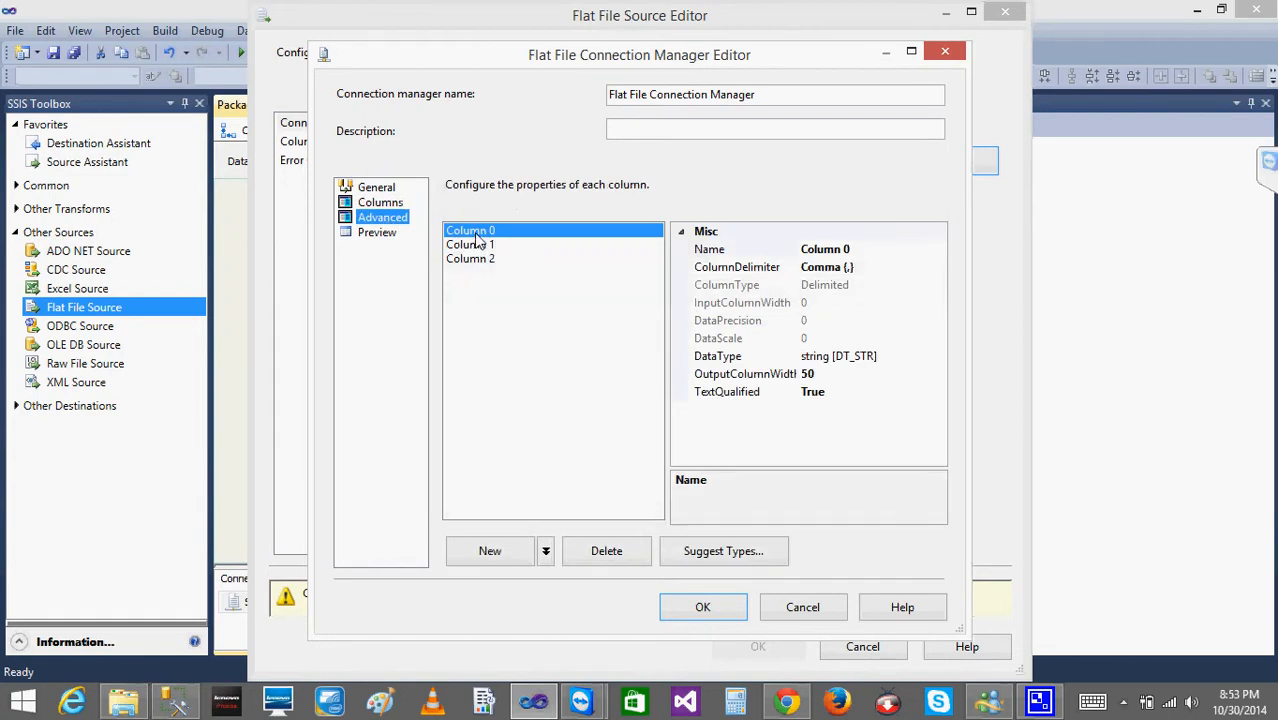
pyautogui.click(859, 249)
pyautogui.press('BackSpace')
pyautogui.press('BackSpace')
pyautogui.press('BackSpace')
pyautogui.press('BackSpace')
pyautogui.press('BackSpace')
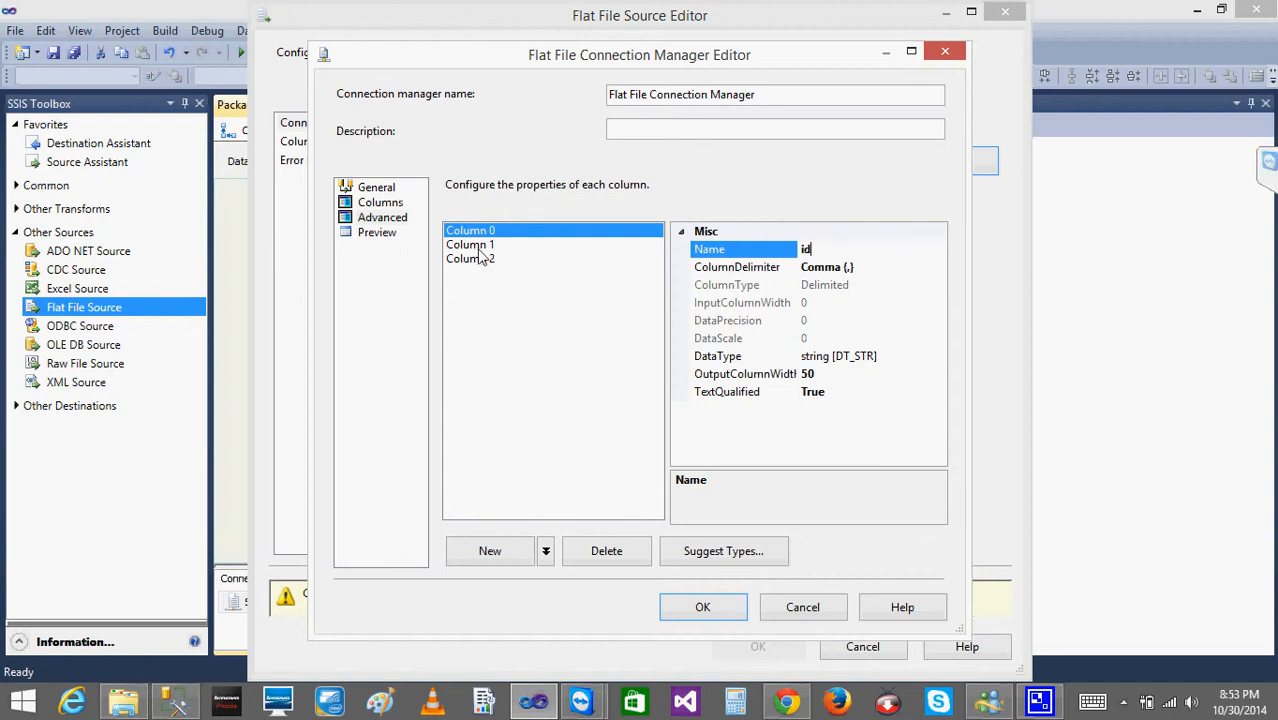
# Clear the second column's name, then discard the new connection manager and close the source editor without saving.
pyautogui.click(481, 246)
pyautogui.click(901, 250)
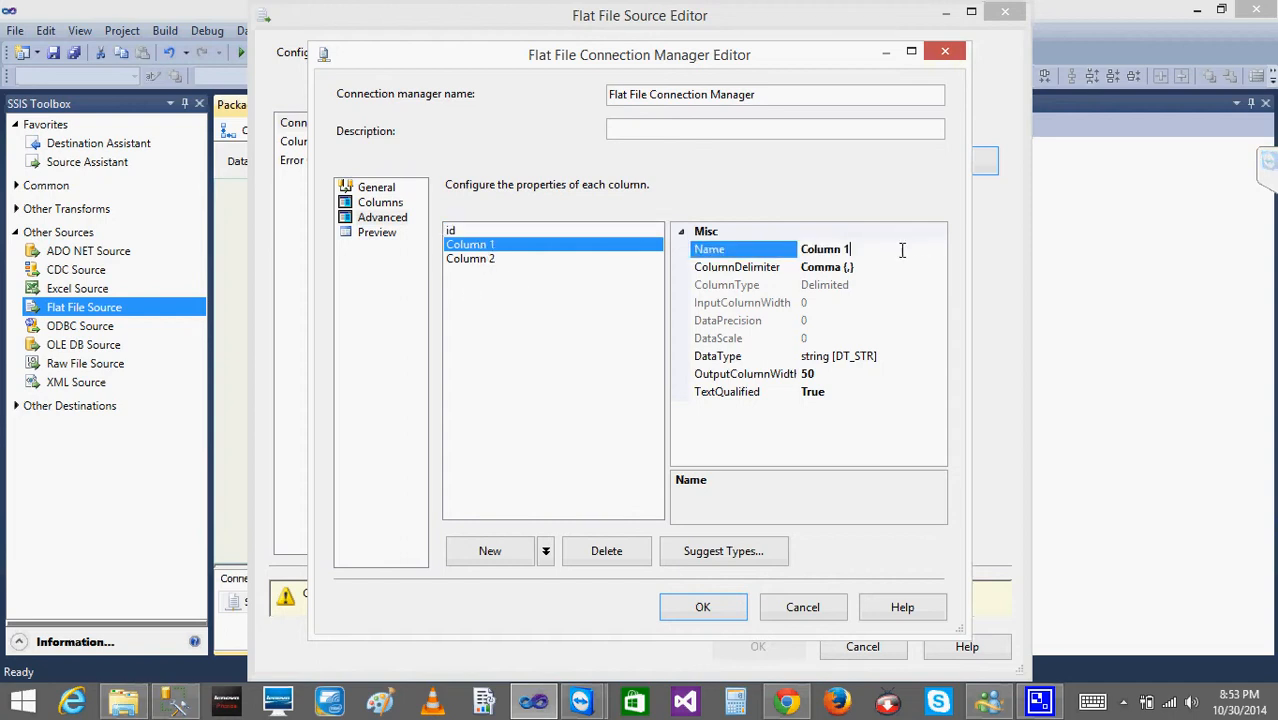
pyautogui.press('BackSpace')
pyautogui.press('BackSpace')
pyautogui.press('BackSpace')
pyautogui.press('BackSpace')
pyautogui.press('BackSpace')
pyautogui.press('BackSpace')
pyautogui.click(802, 608)
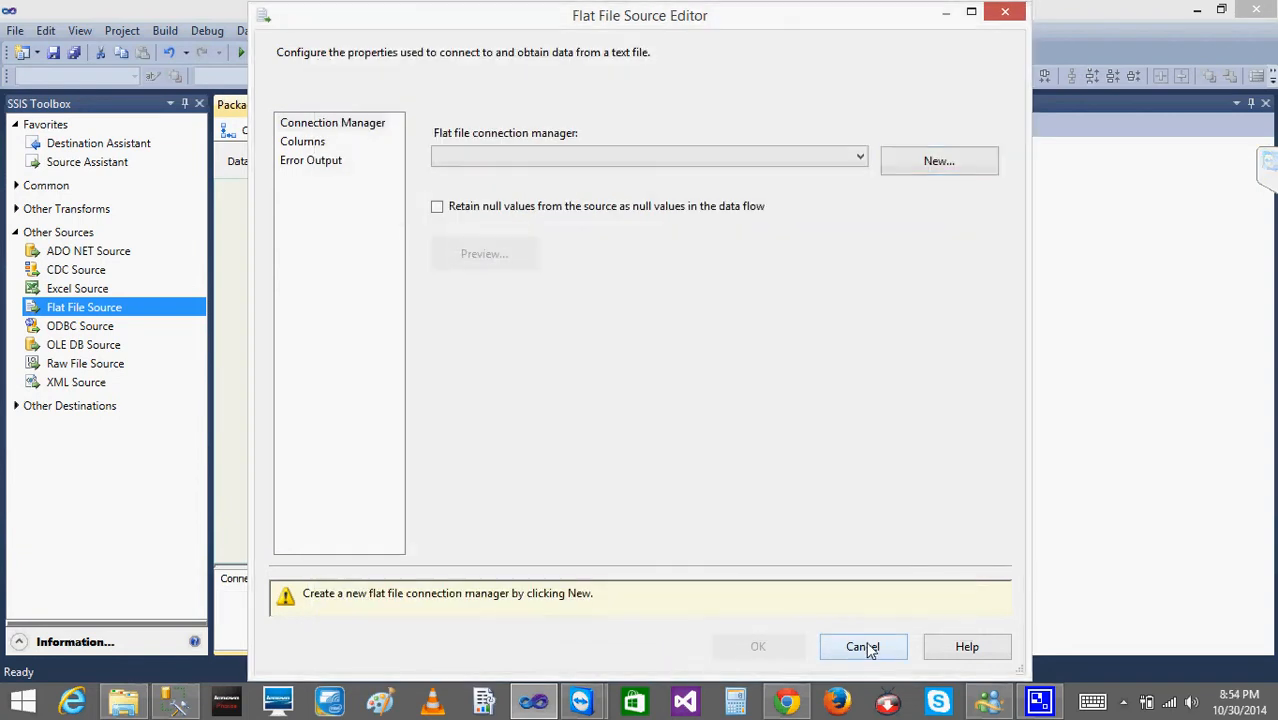
pyautogui.click(861, 646)
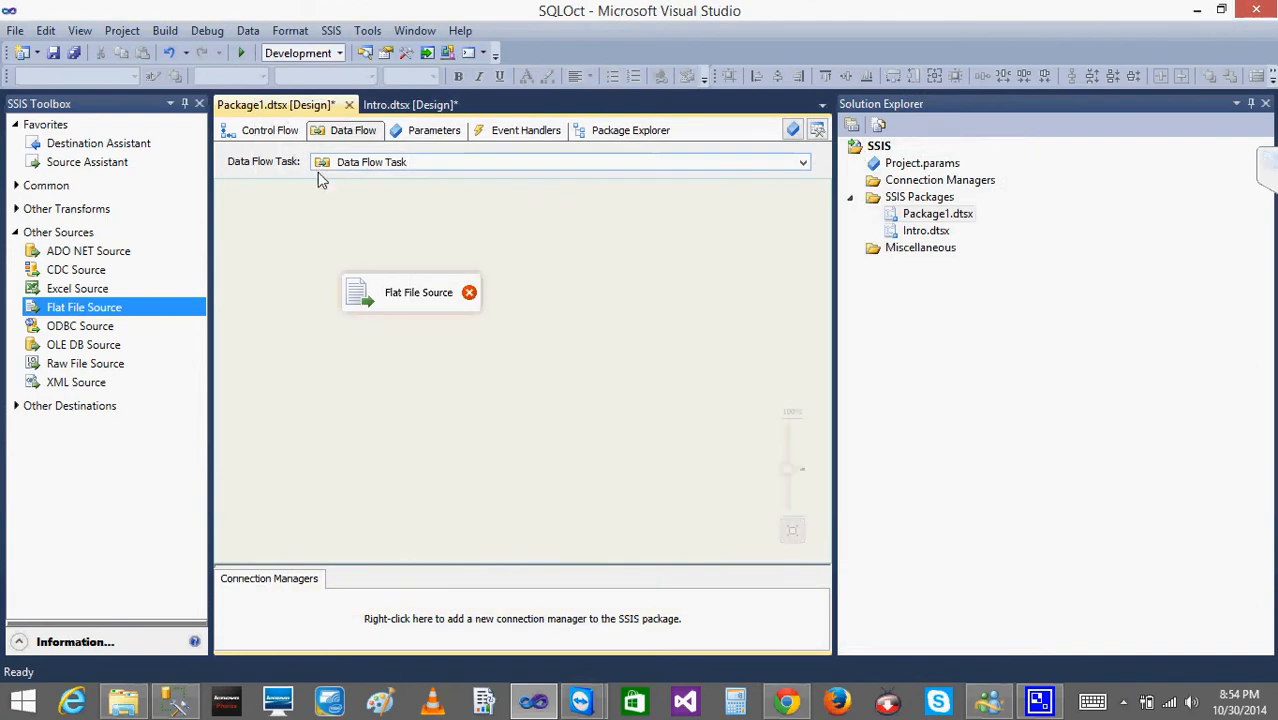
# Return to the Intro.dtsx control flow and check the general file settings of the Upper connection manager.
pyautogui.doubleClick(910, 231)
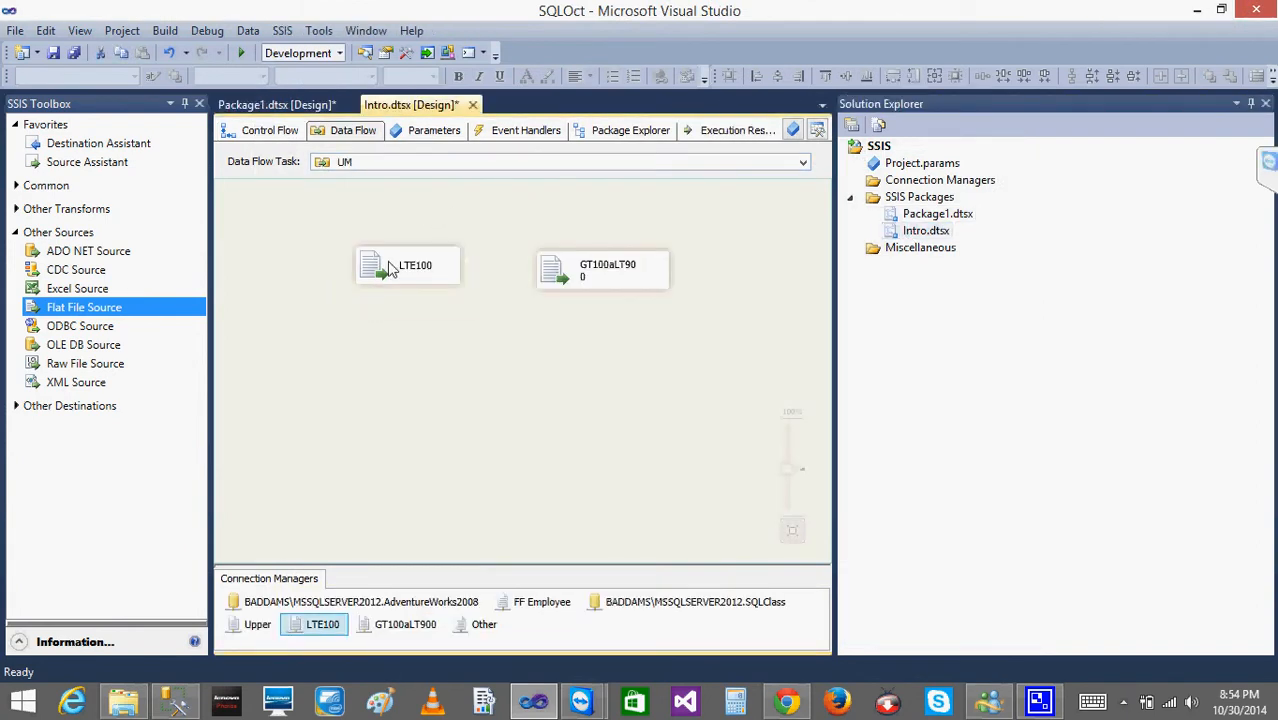
pyautogui.click(262, 138)
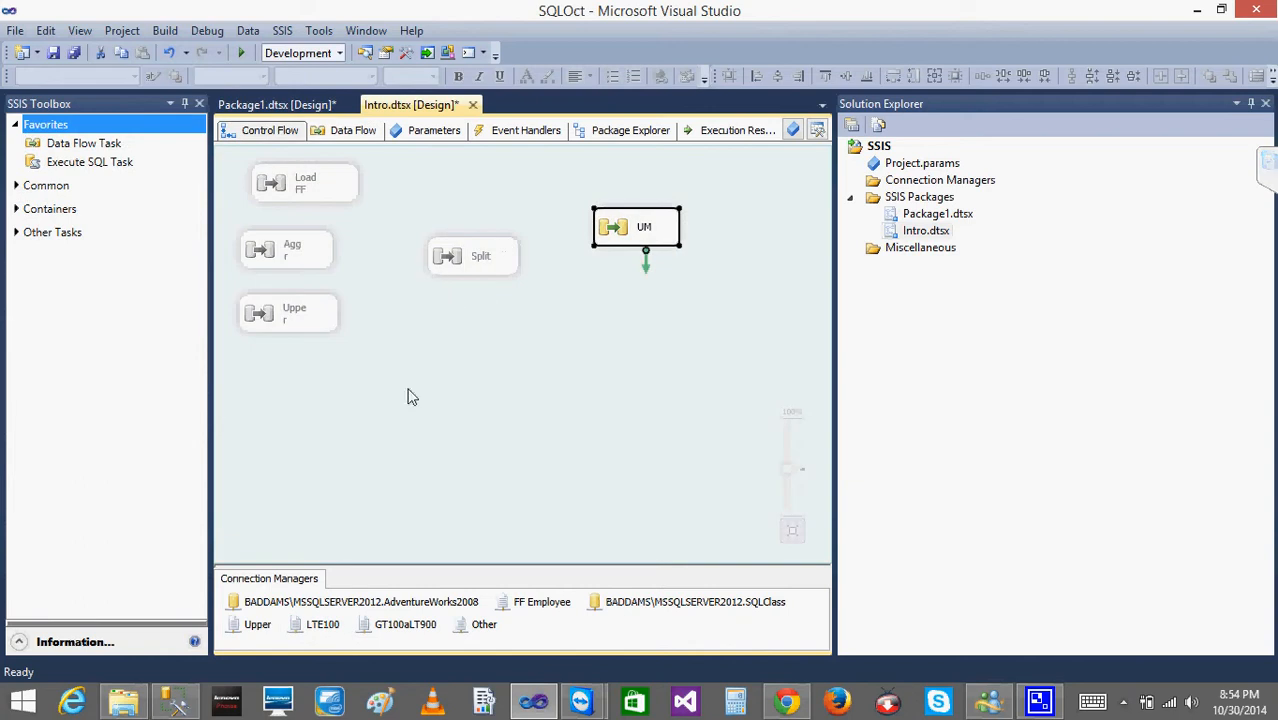
pyautogui.click(257, 628)
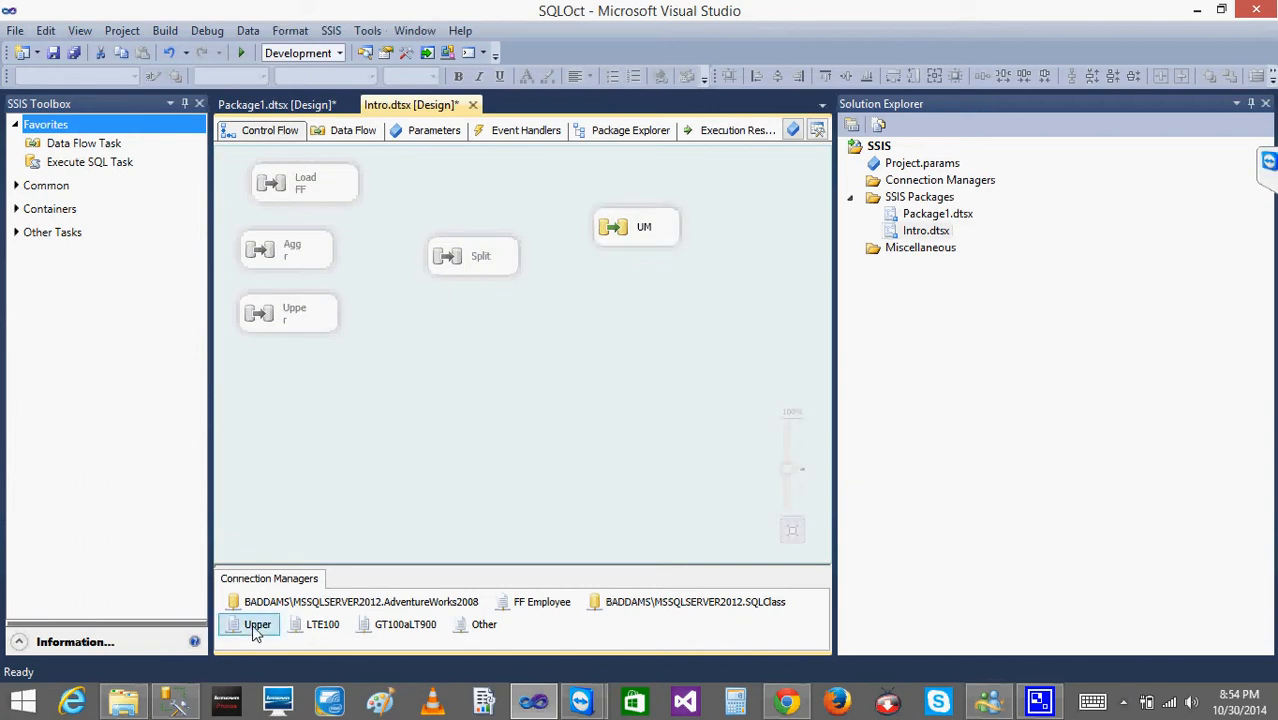
pyautogui.doubleClick(257, 628)
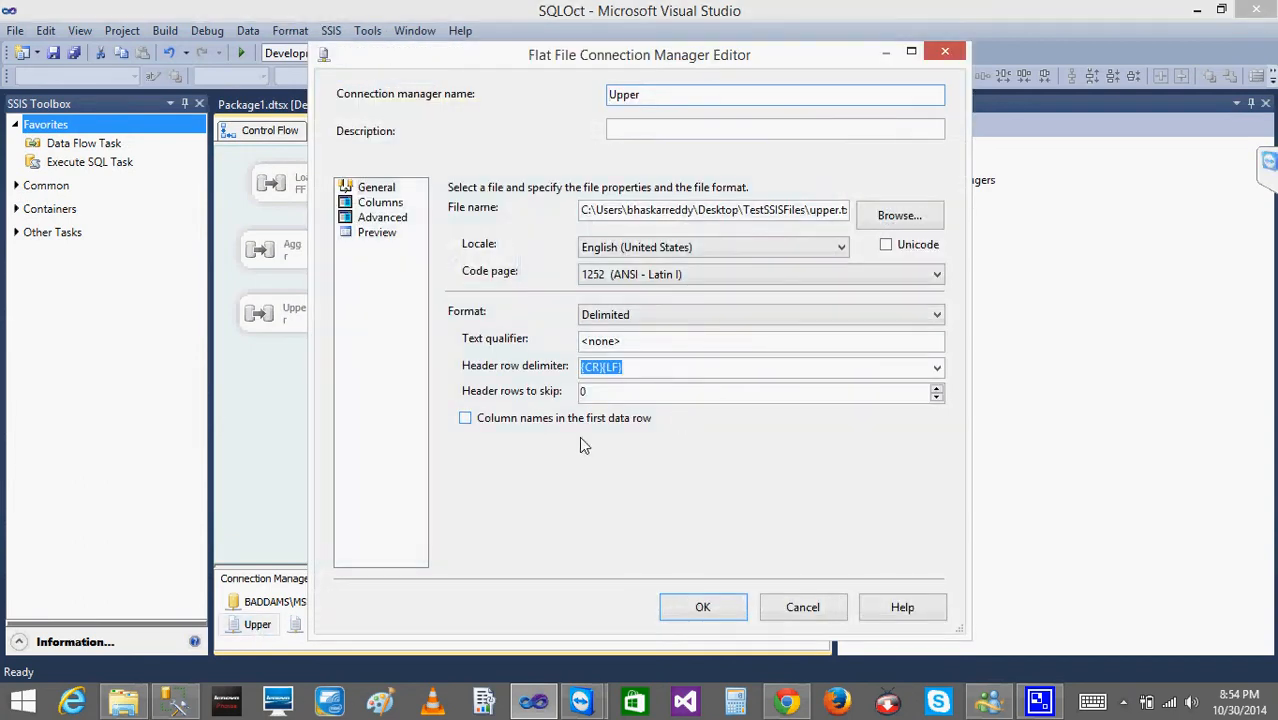
pyautogui.click(805, 607)
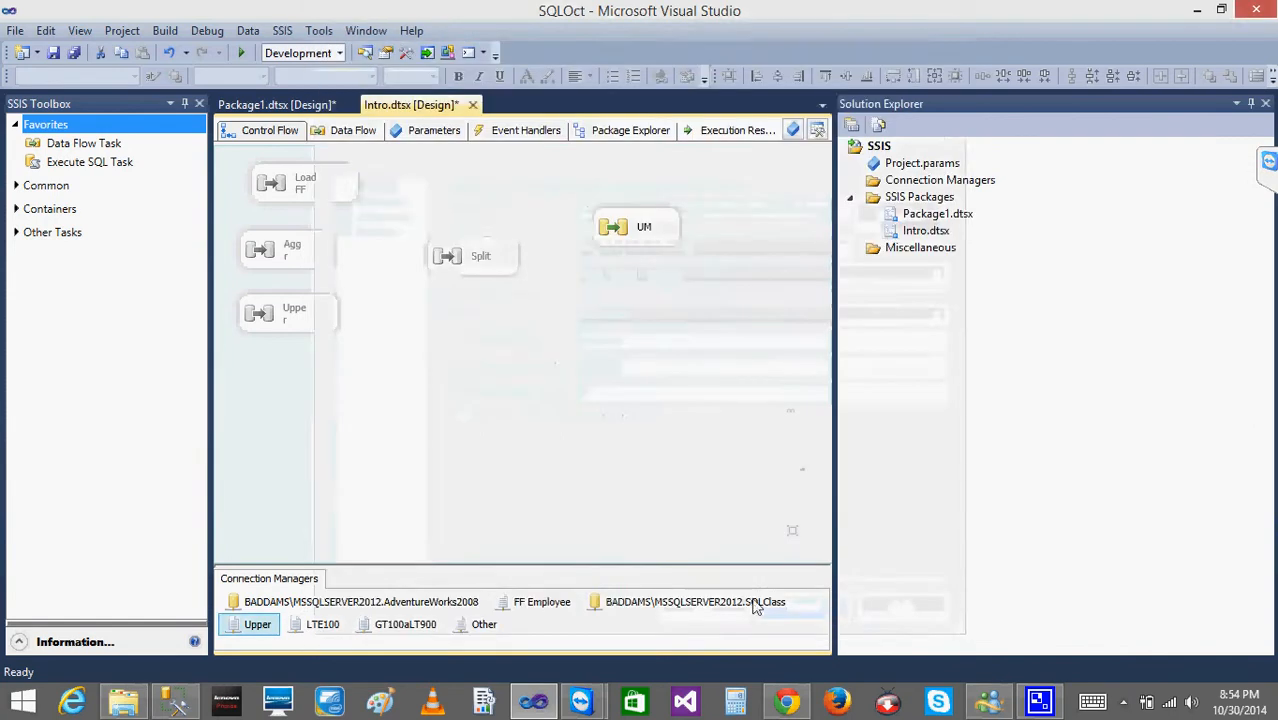
# Examine the column preview and the available column and row delimiters of the LTE100 connection manager.
pyautogui.click(310, 626)
pyautogui.doubleClick(308, 626)
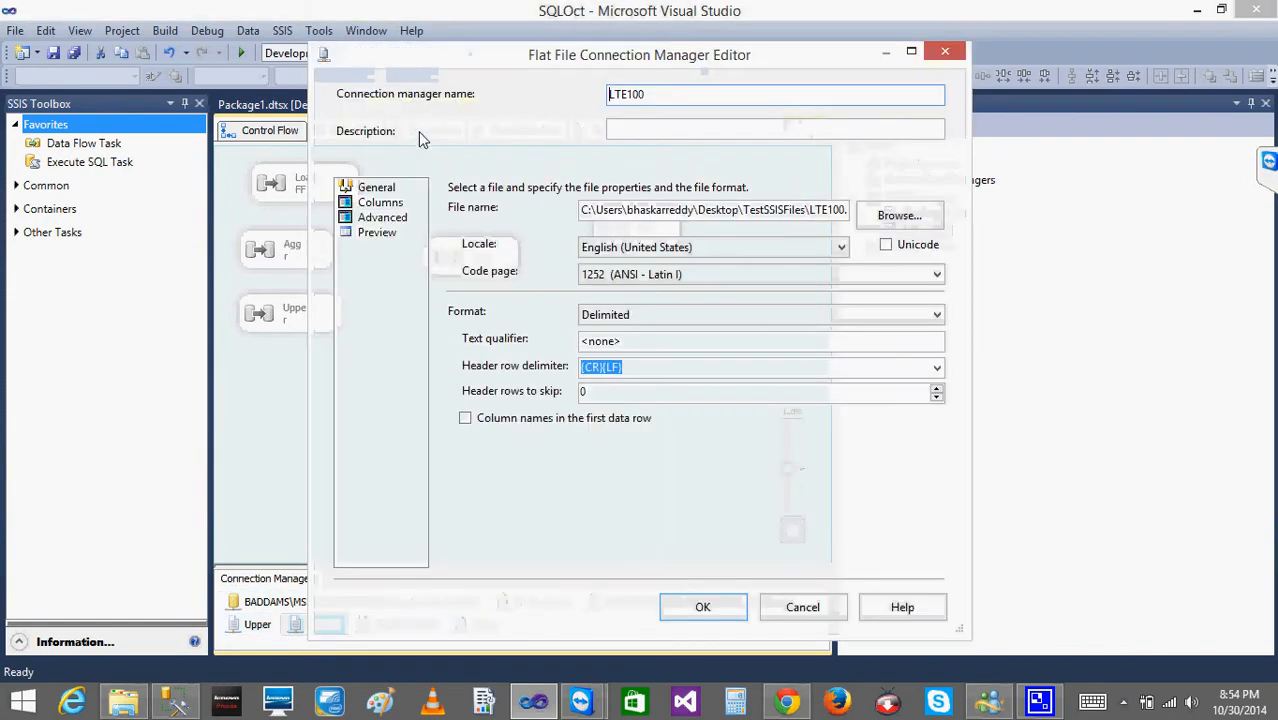
pyautogui.click(380, 202)
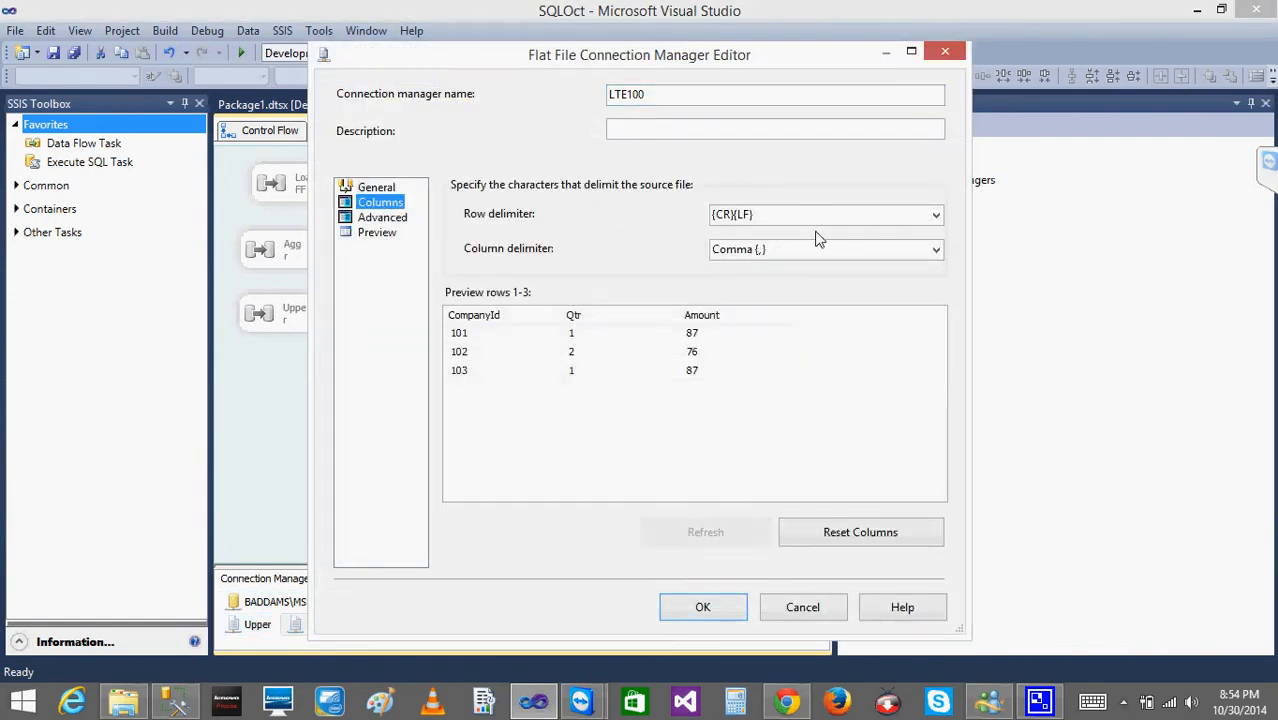
pyautogui.click(935, 250)
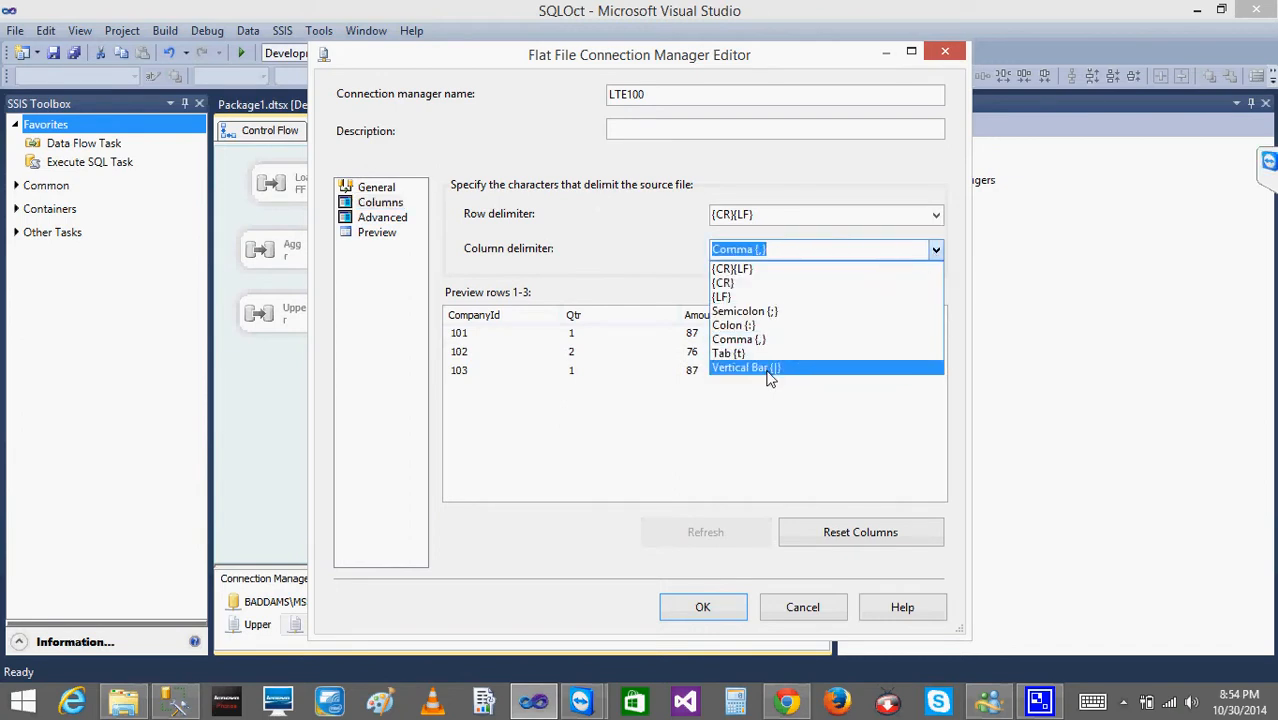
pyautogui.click(622, 218)
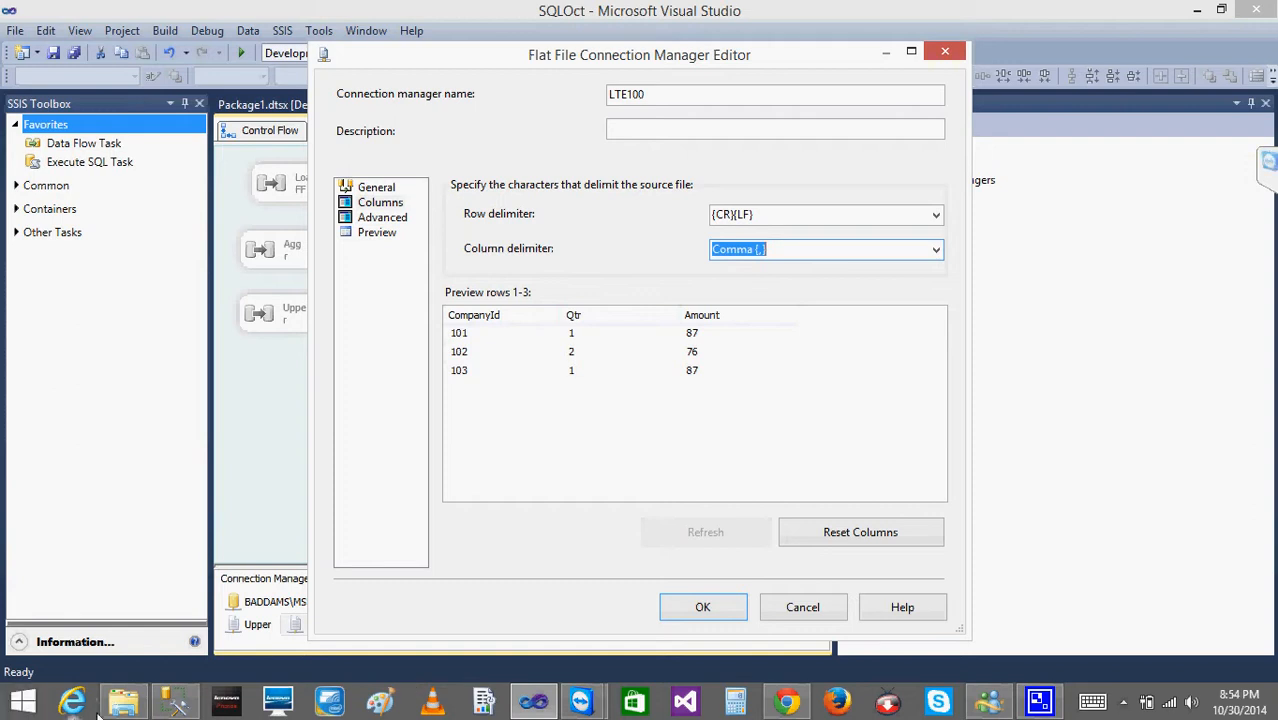
pyautogui.click(937, 214)
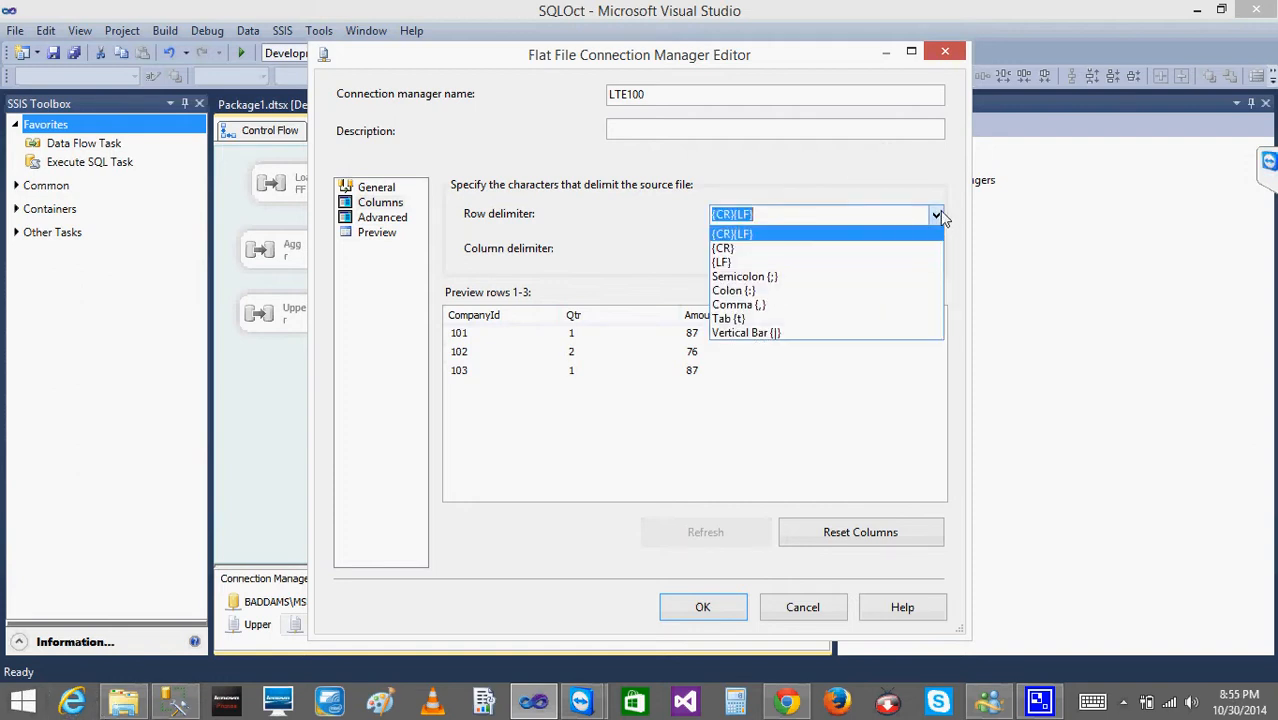
pyautogui.click(937, 214)
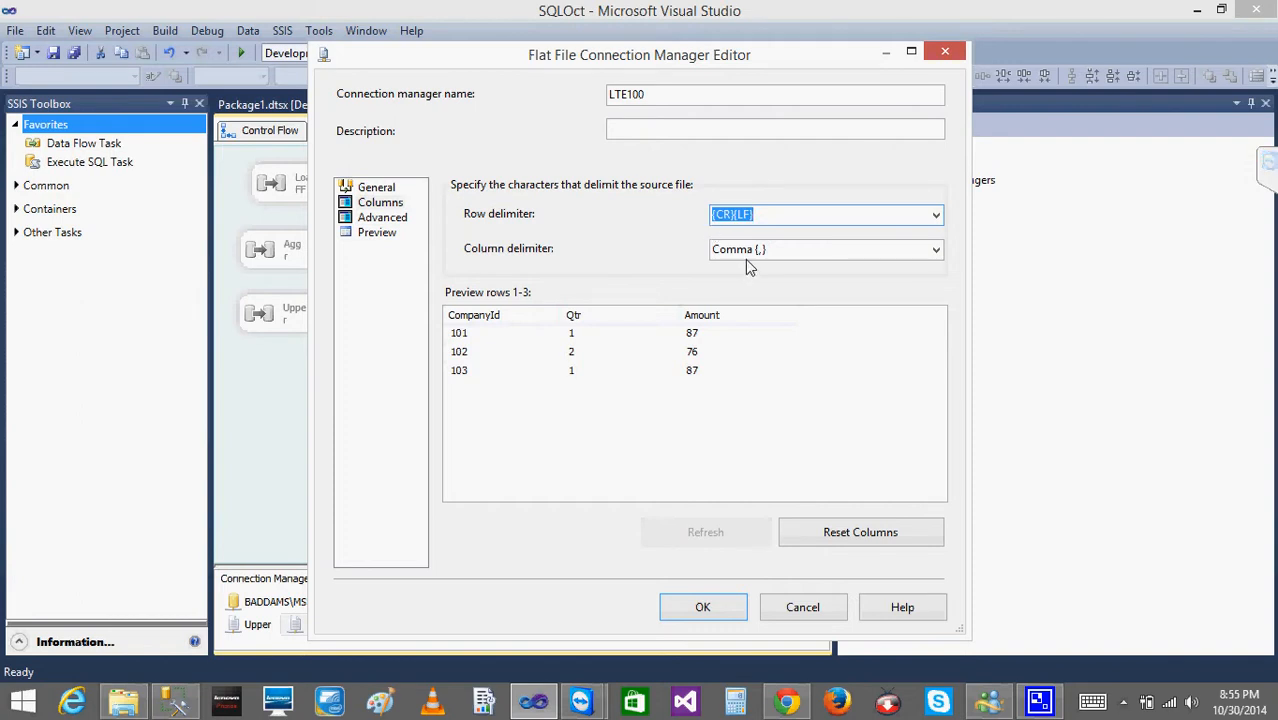
pyautogui.click(803, 609)
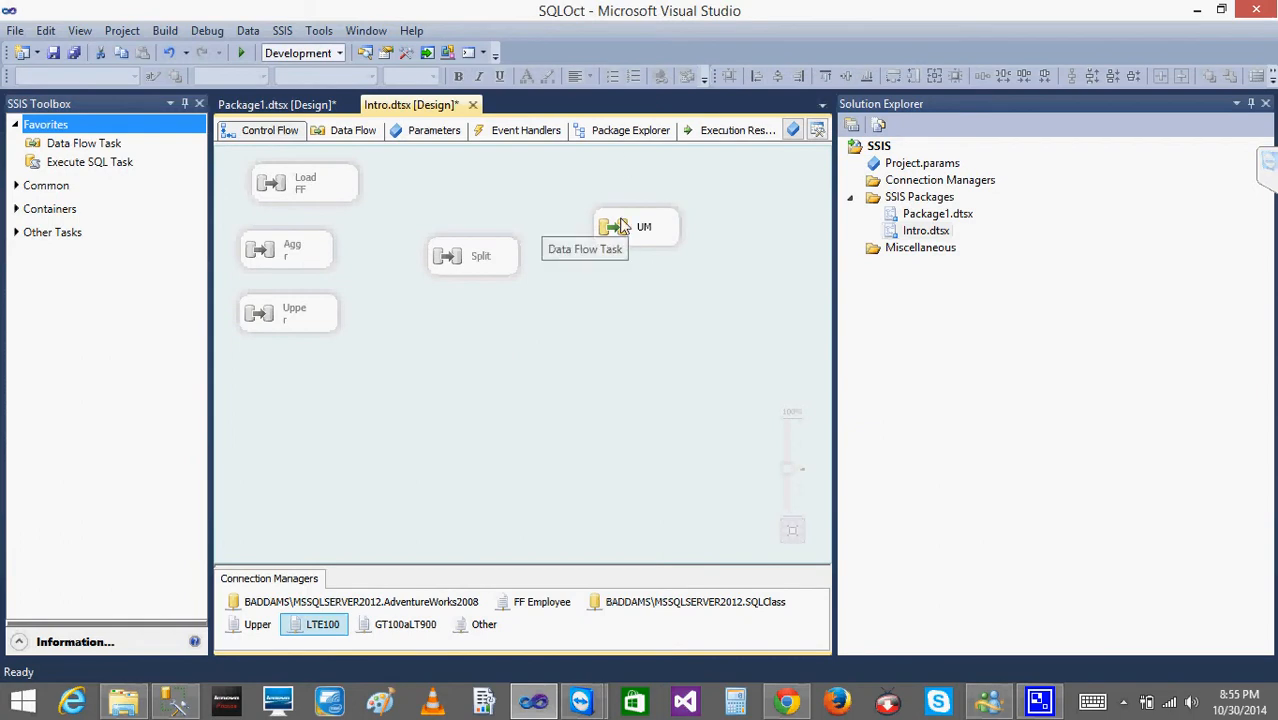
# Open the UM data flow and check the column mapping of its LTE100 source.
pyautogui.doubleClick(620, 226)
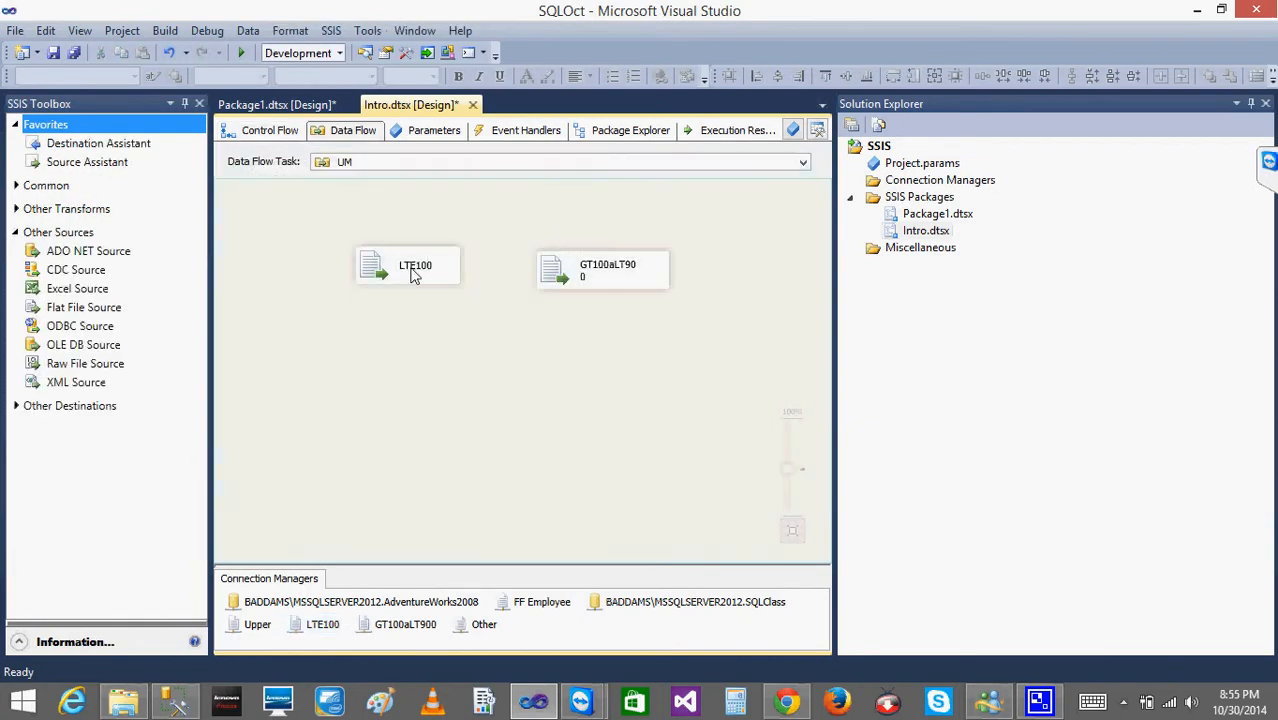
pyautogui.doubleClick(385, 270)
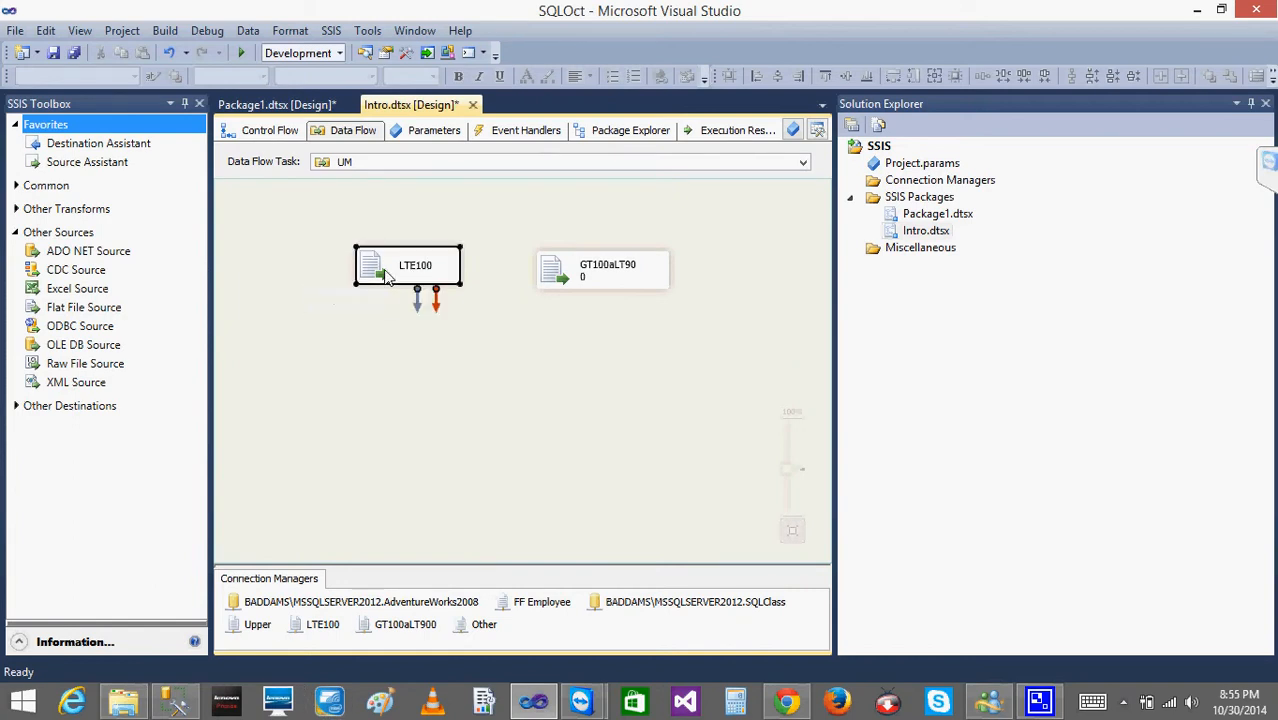
pyautogui.click(312, 146)
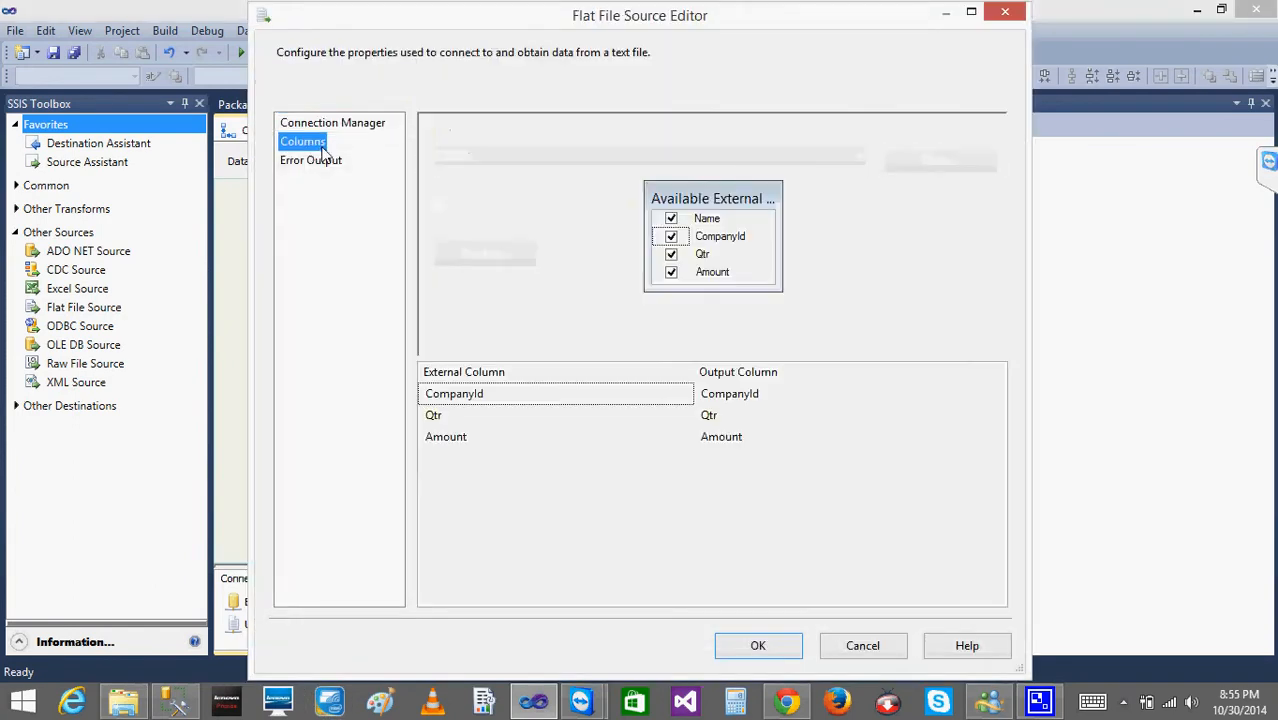
pyautogui.click(862, 646)
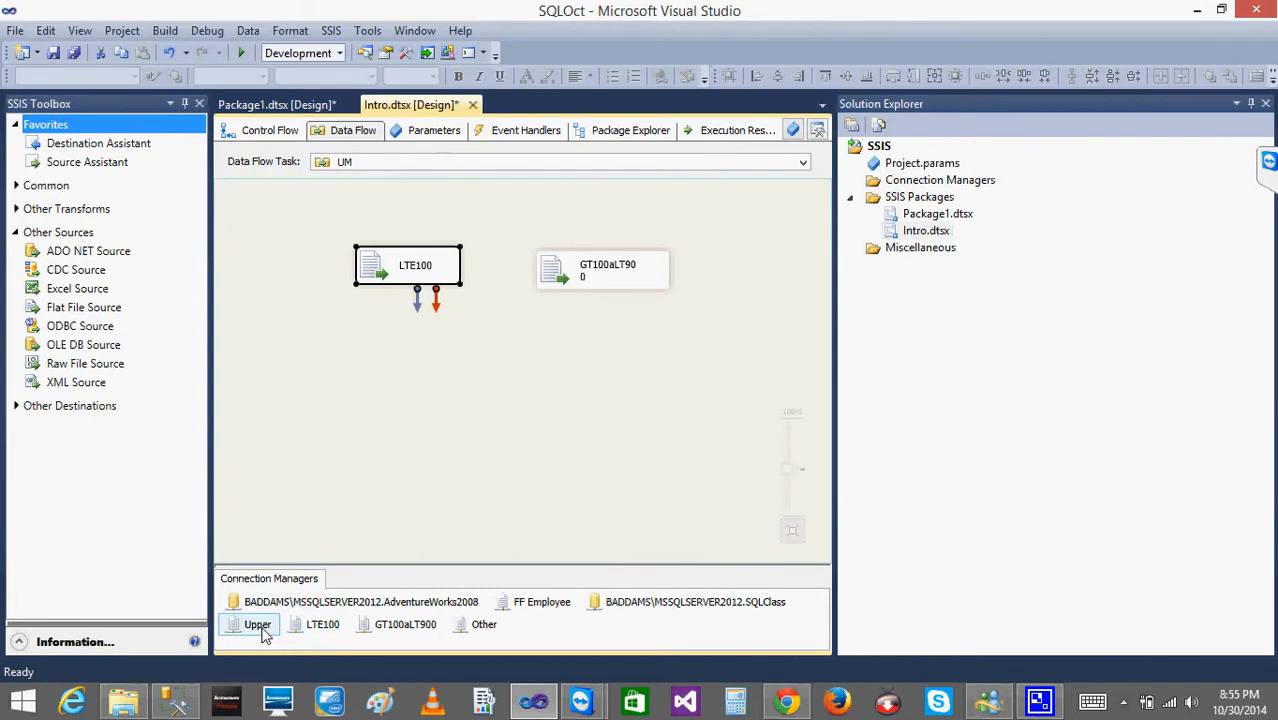
# Review the LTE100 connection manager's settings and compare them with the connection and columns used by the LTE100 source.
pyautogui.click(322, 628)
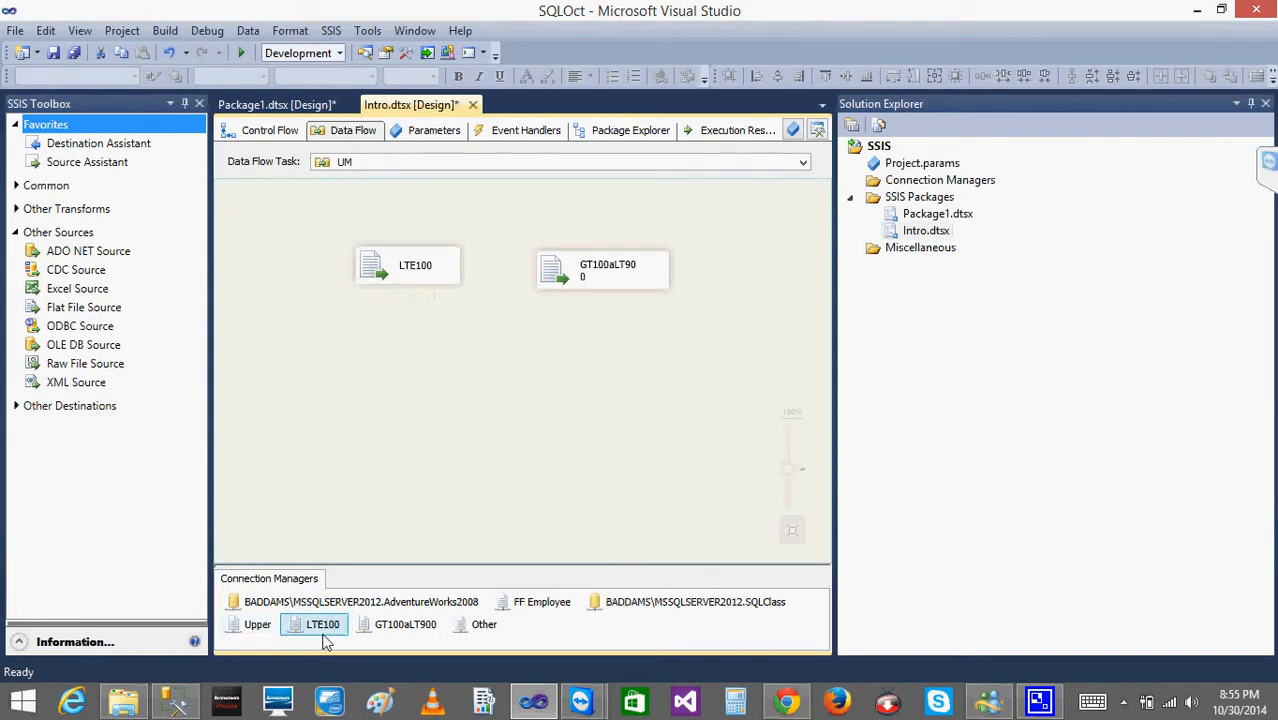
pyautogui.doubleClick(322, 628)
pyautogui.click(381, 217)
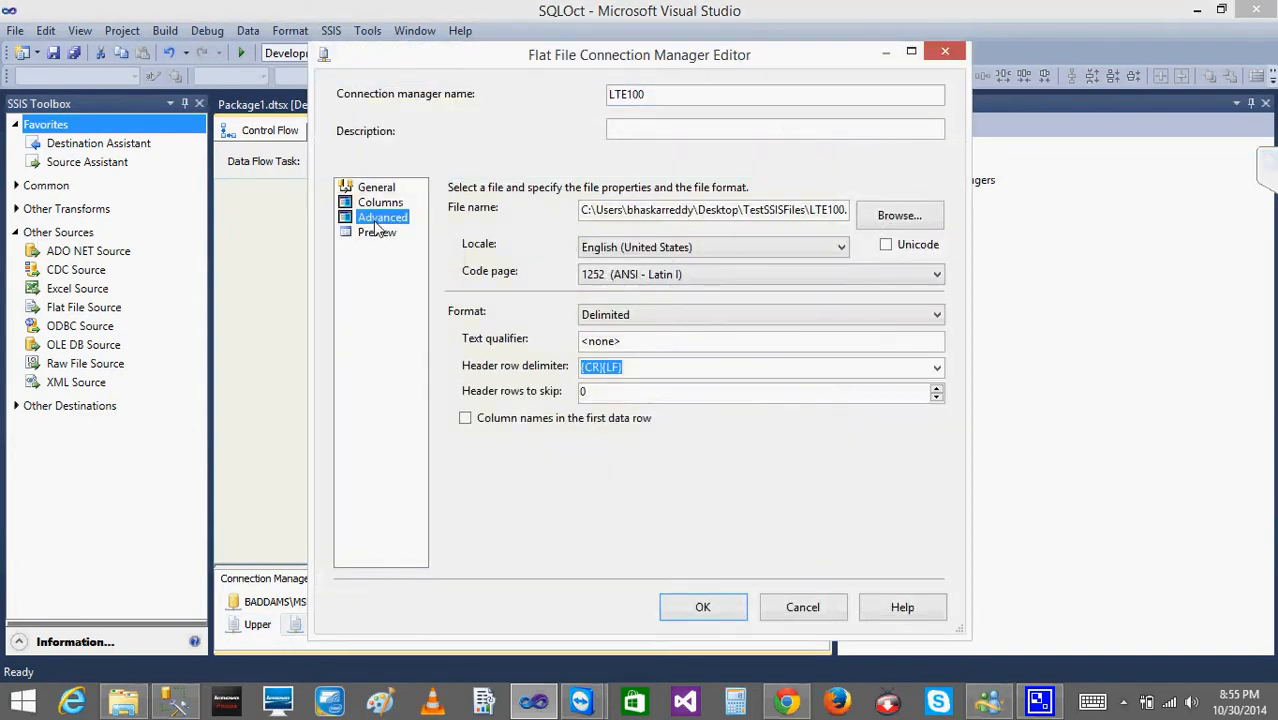
pyautogui.click(801, 607)
pyautogui.doubleClick(385, 270)
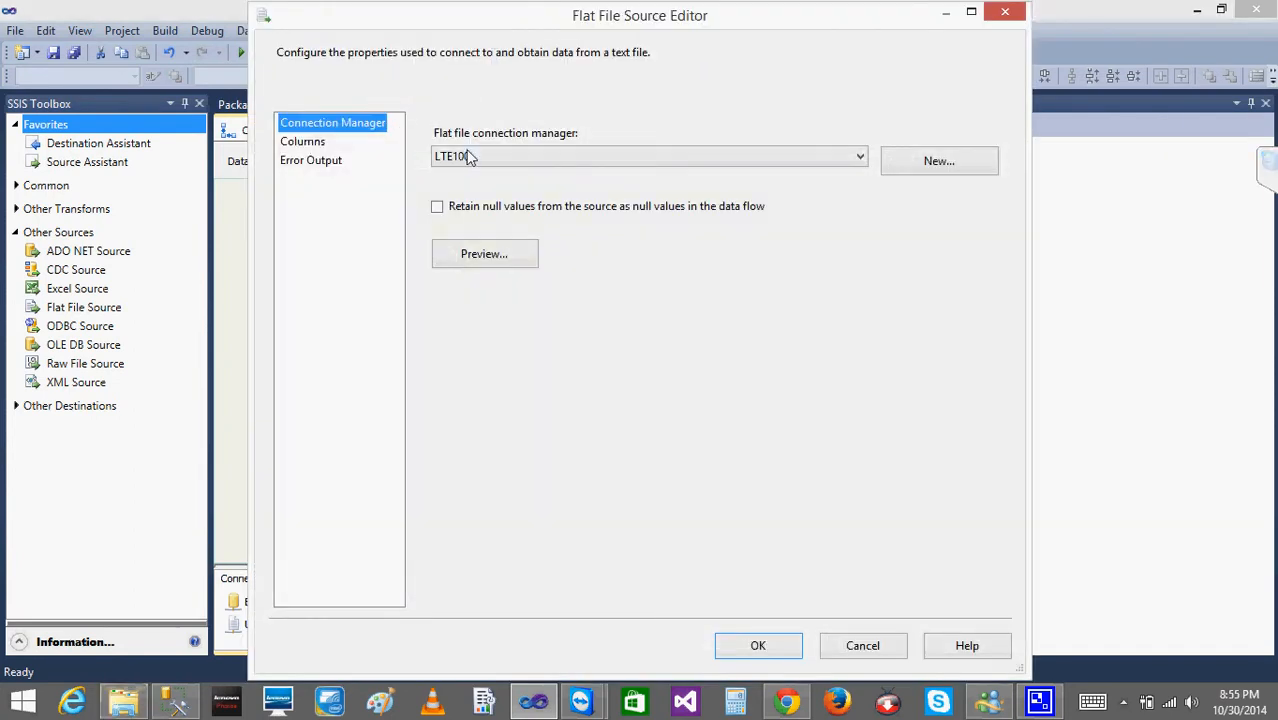
pyautogui.click(298, 143)
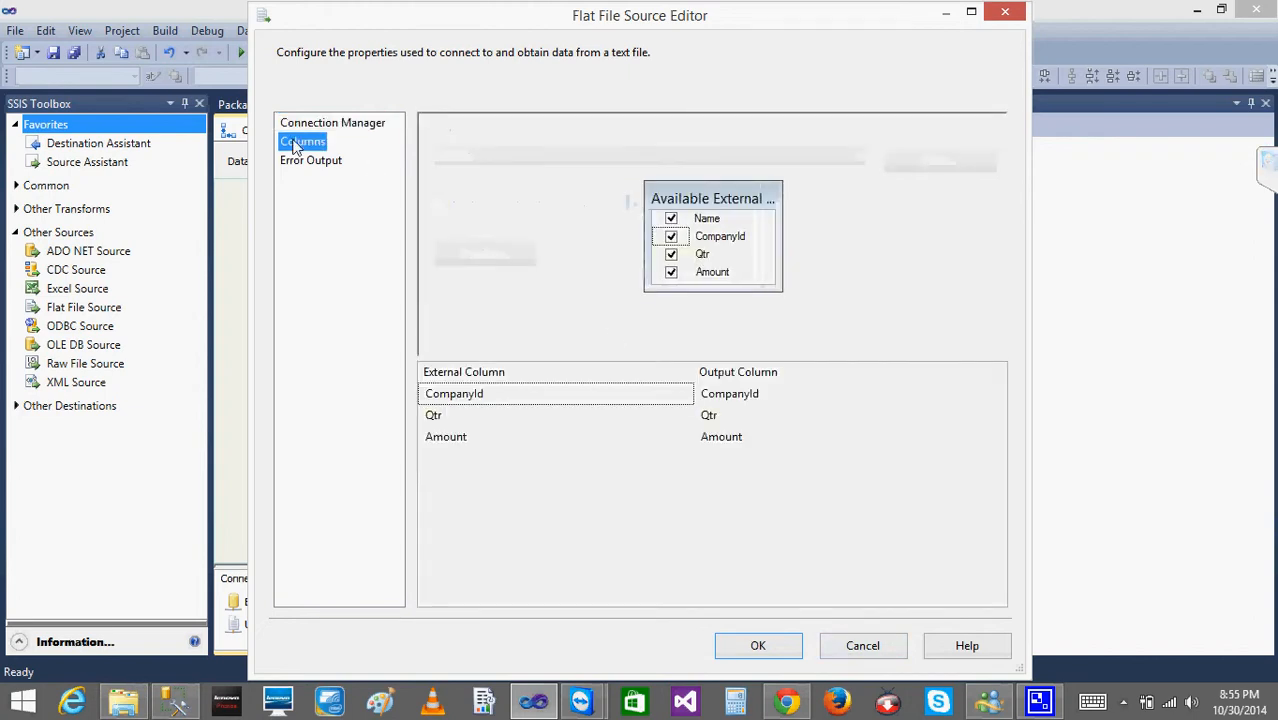
pyautogui.click(758, 646)
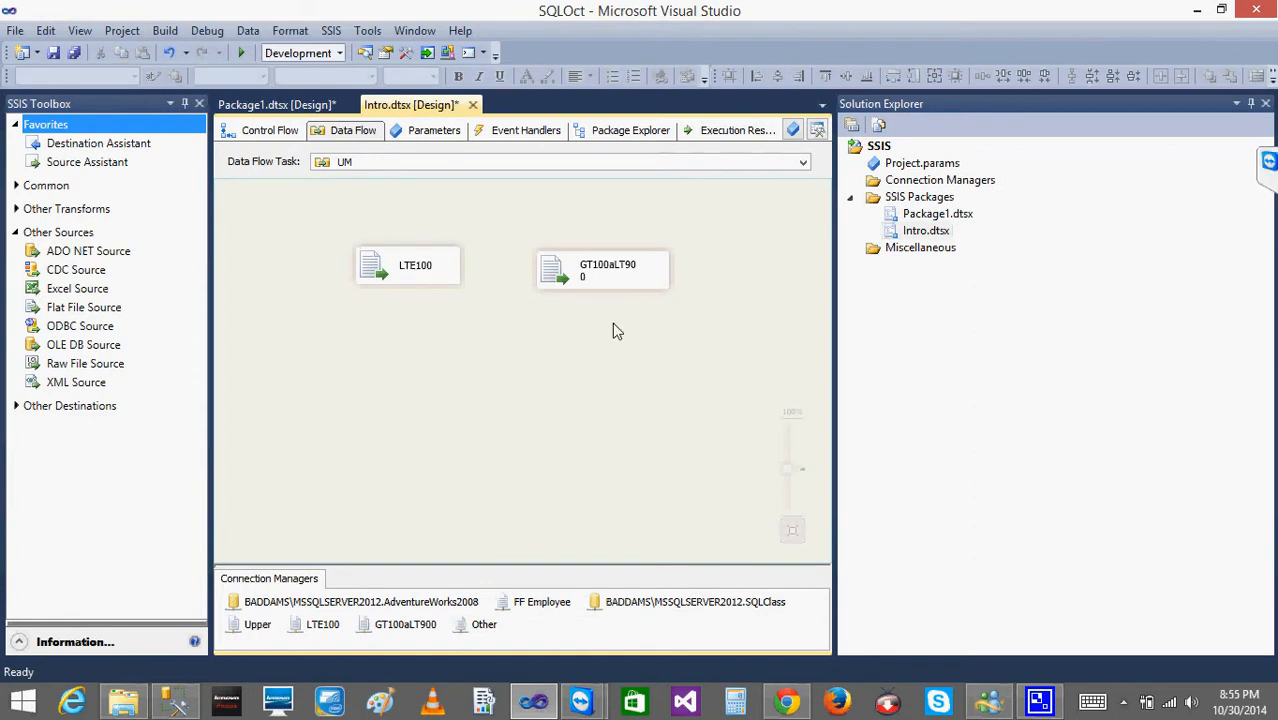
# Move the GT100aLT900 source slightly closer to LTE100 and show the common transformations instead of the other sources.
pyautogui.moveTo(562, 268); pyautogui.dragTo(542, 265)
pyautogui.click(483, 321)
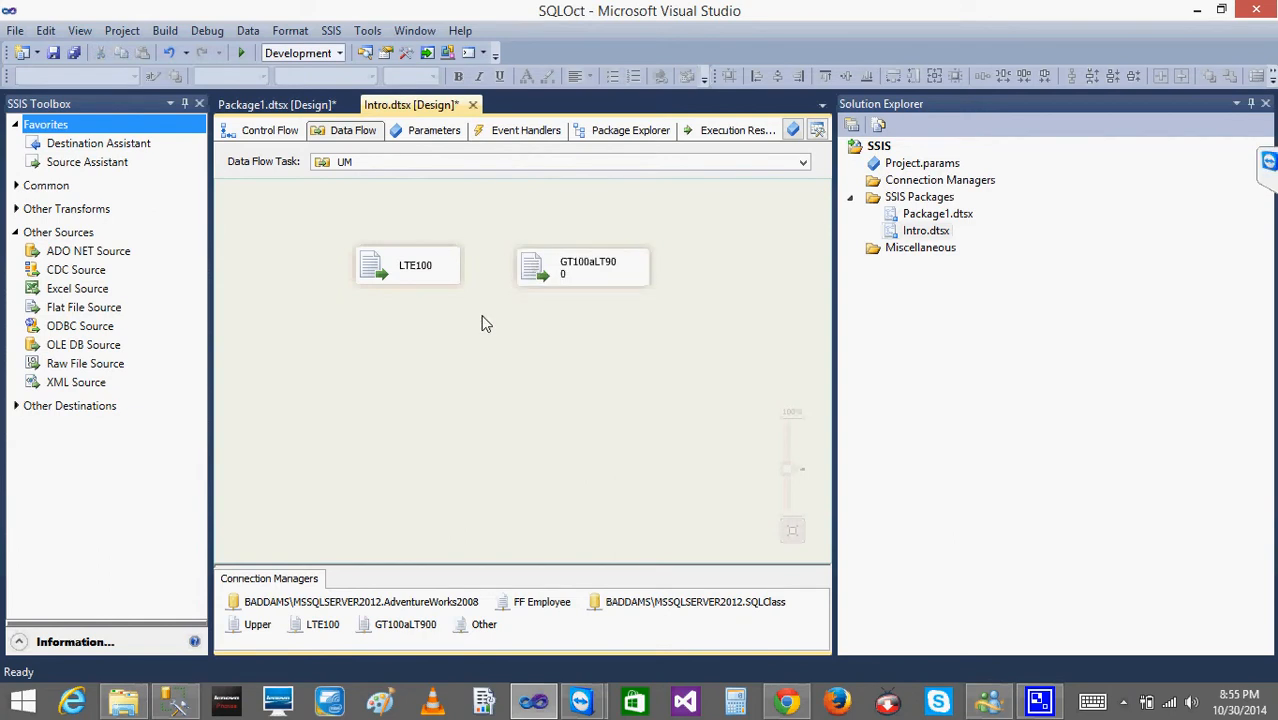
pyautogui.click(15, 232)
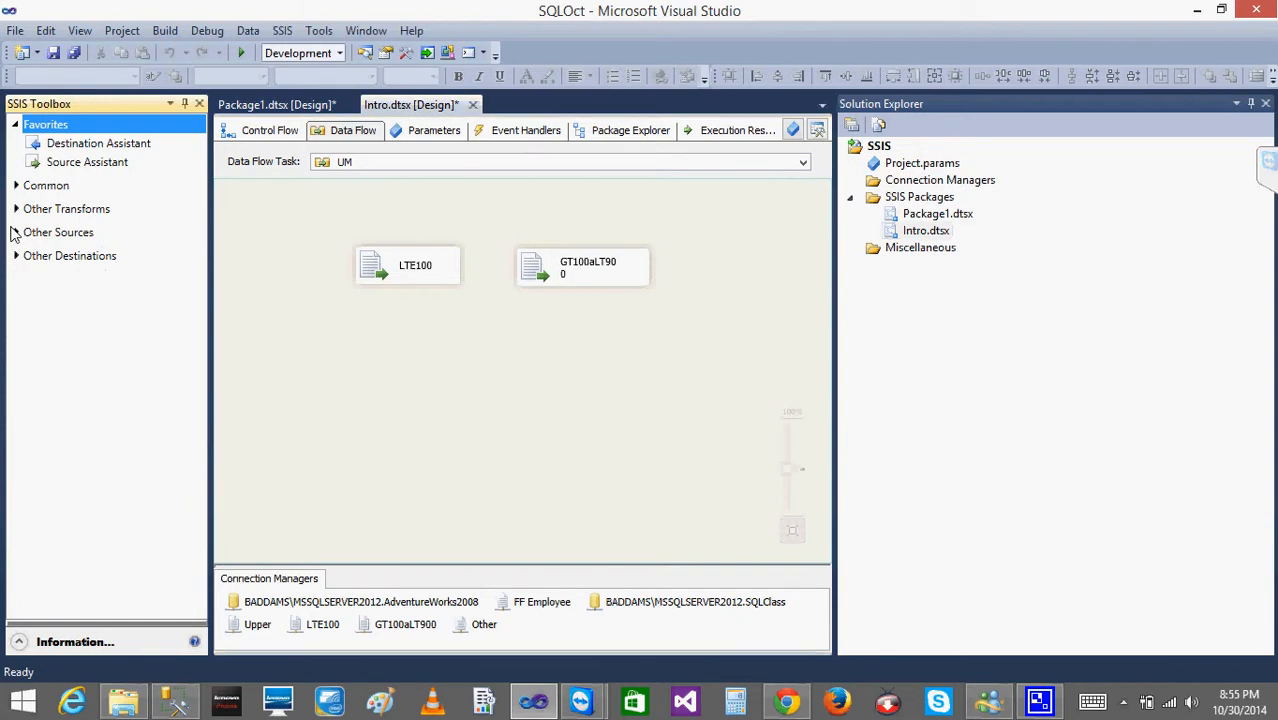
pyautogui.click(15, 187)
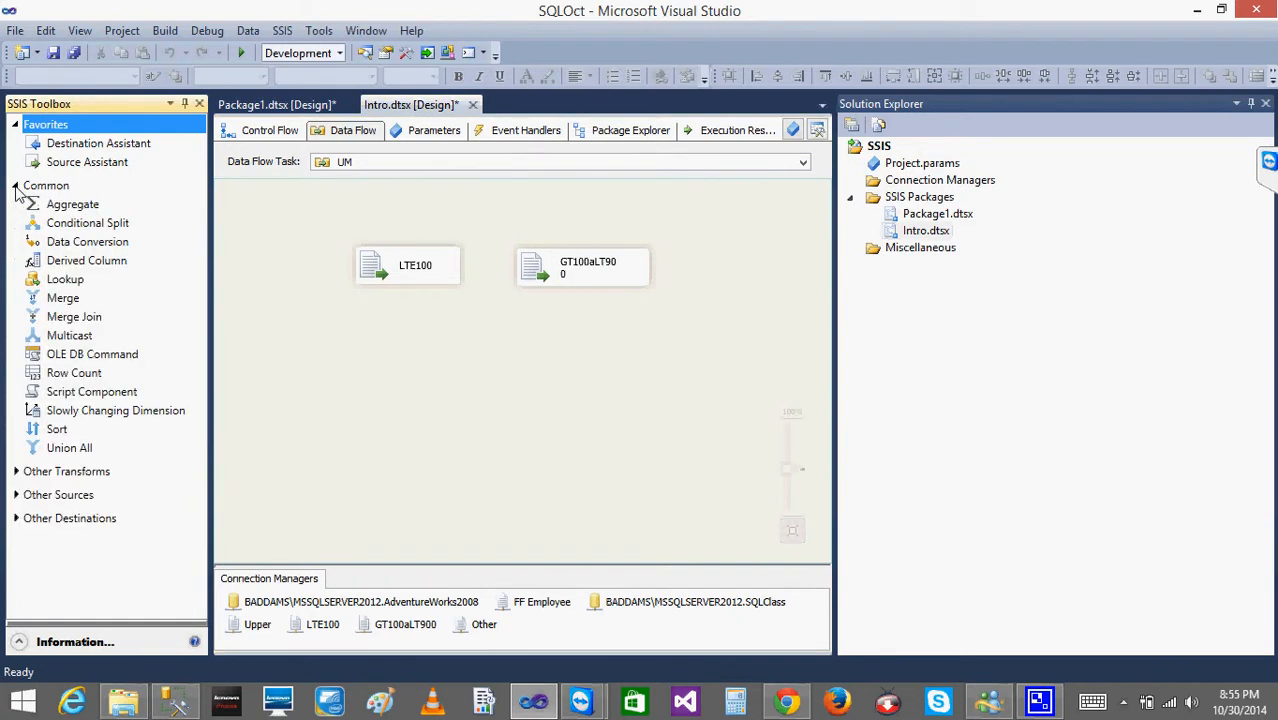
# Add a Merge transformation to the UM data flow and place it below and between the two sources.
pyautogui.moveTo(66, 299); pyautogui.dragTo(298, 336)
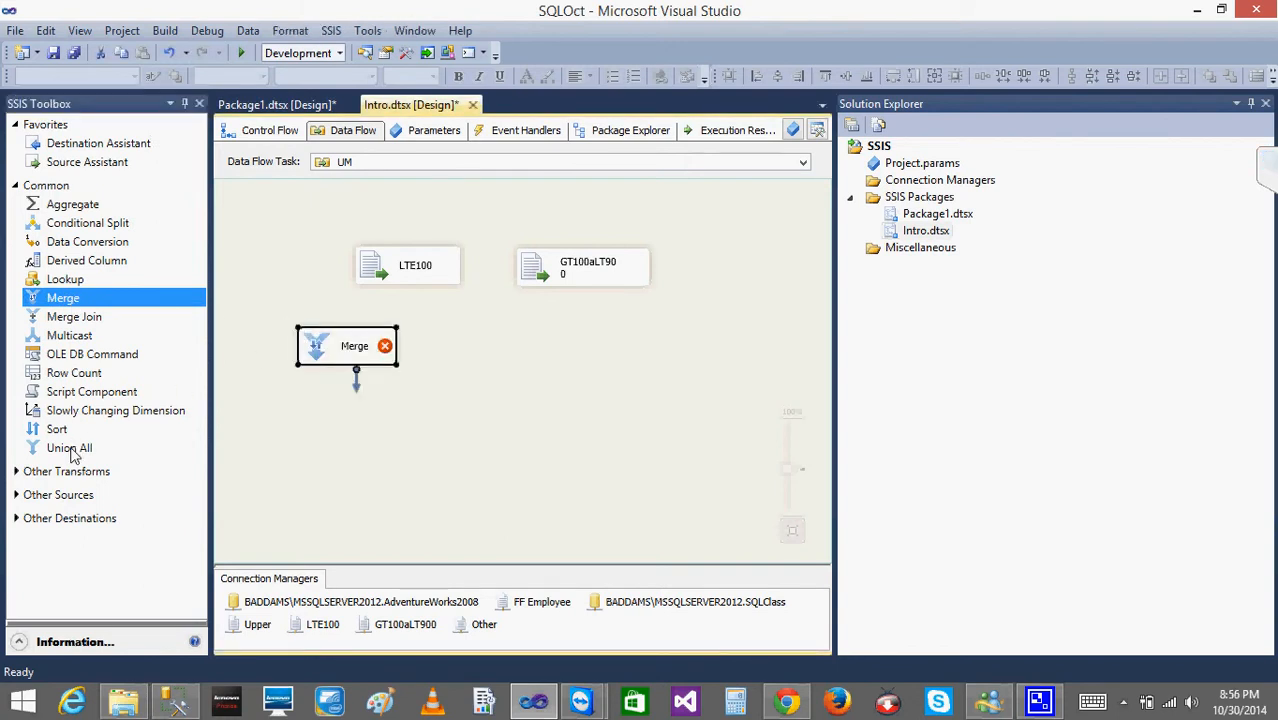
pyautogui.click(334, 437)
pyautogui.click(312, 344)
pyautogui.moveTo(319, 354); pyautogui.dragTo(430, 386)
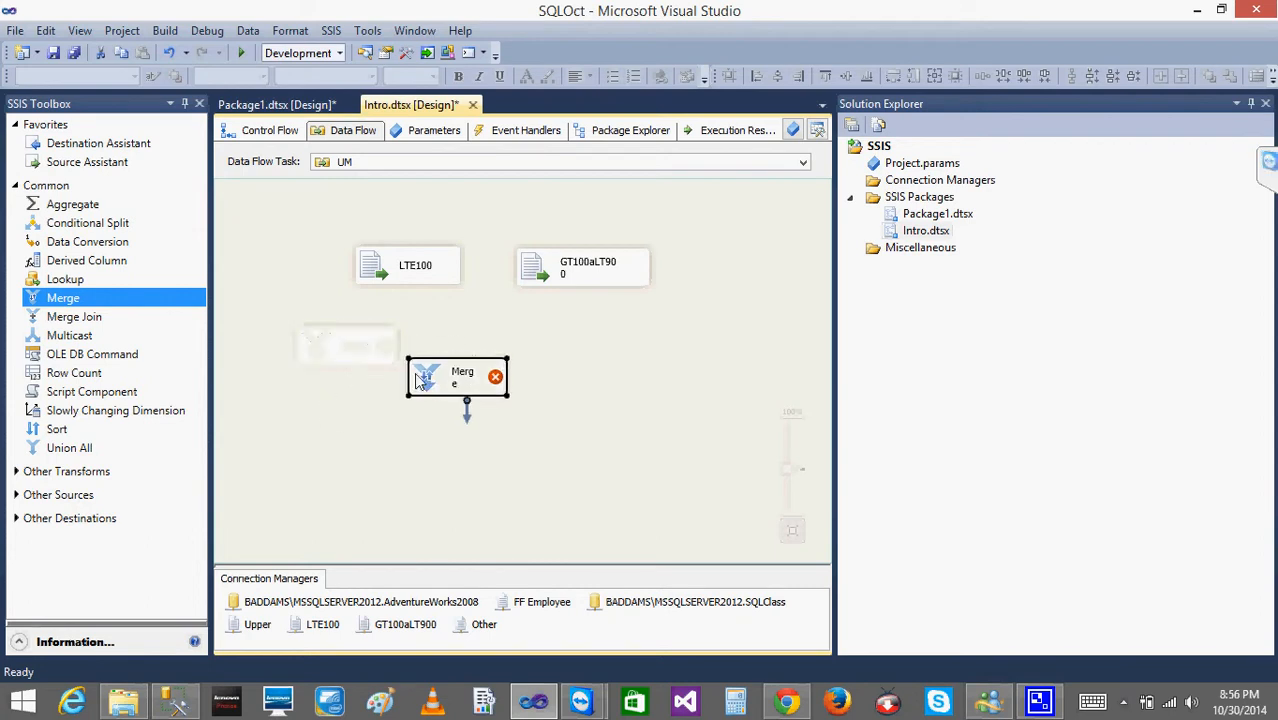
pyautogui.click(365, 337)
# Connect the Flat File Source Output of LTE100 to Merge Input 1 of the Merge transformation.
pyautogui.click(386, 272)
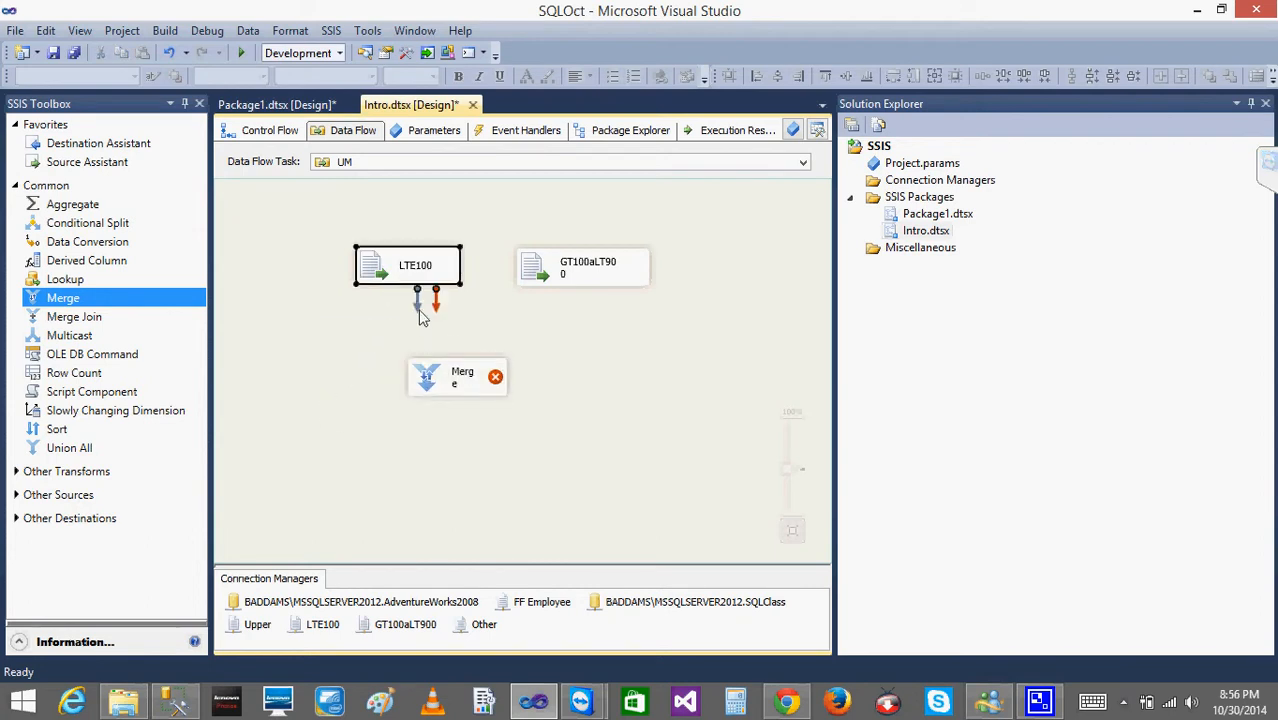
pyautogui.moveTo(417, 300); pyautogui.dragTo(429, 376)
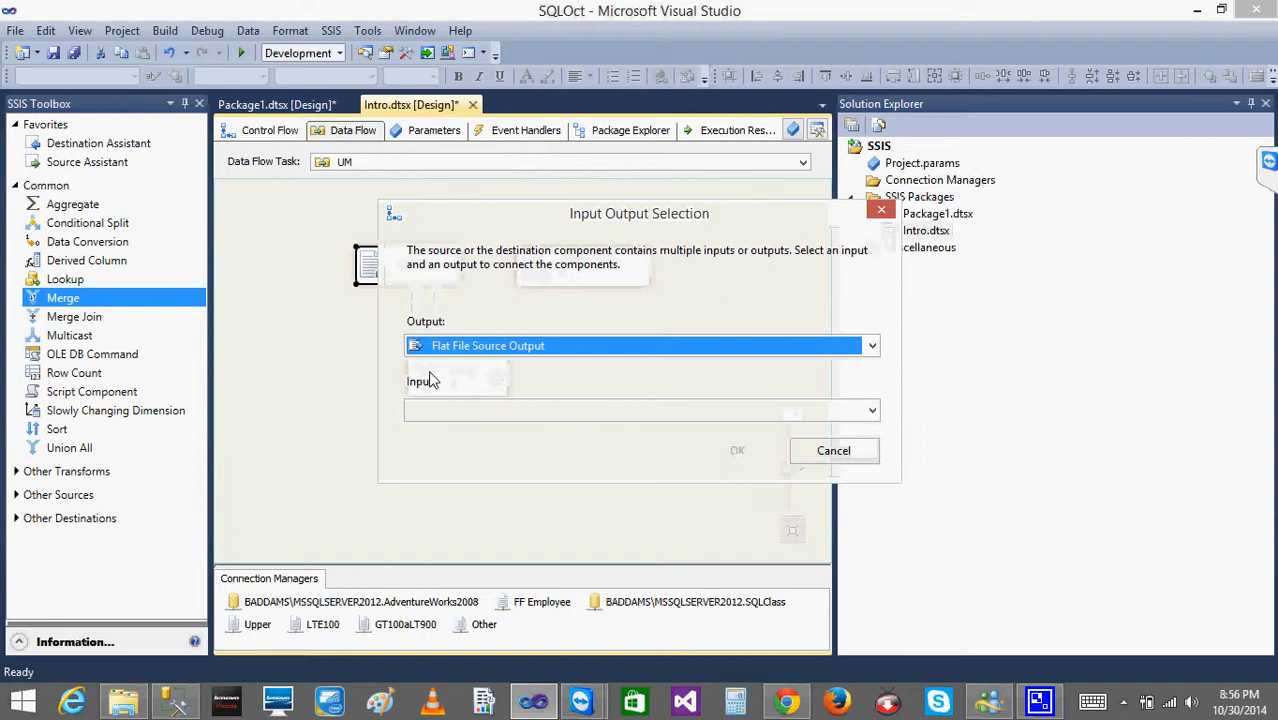
pyautogui.click(560, 345)
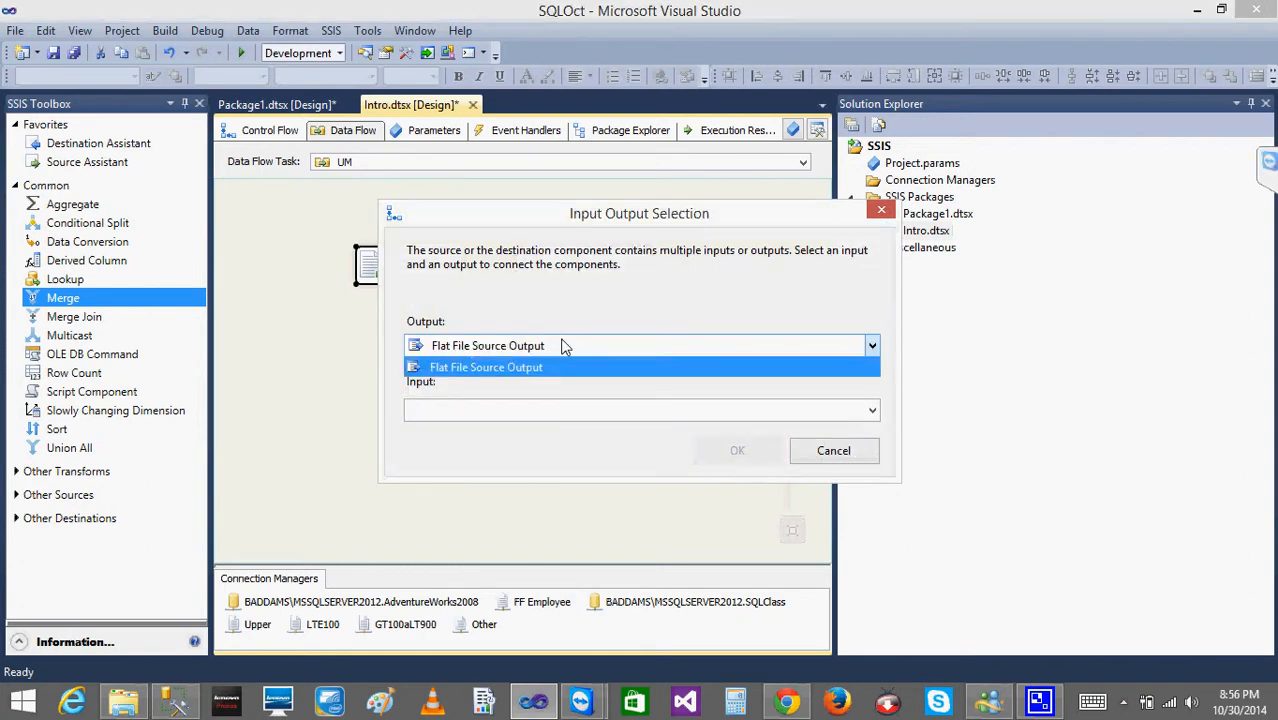
pyautogui.click(560, 365)
pyautogui.click(537, 419)
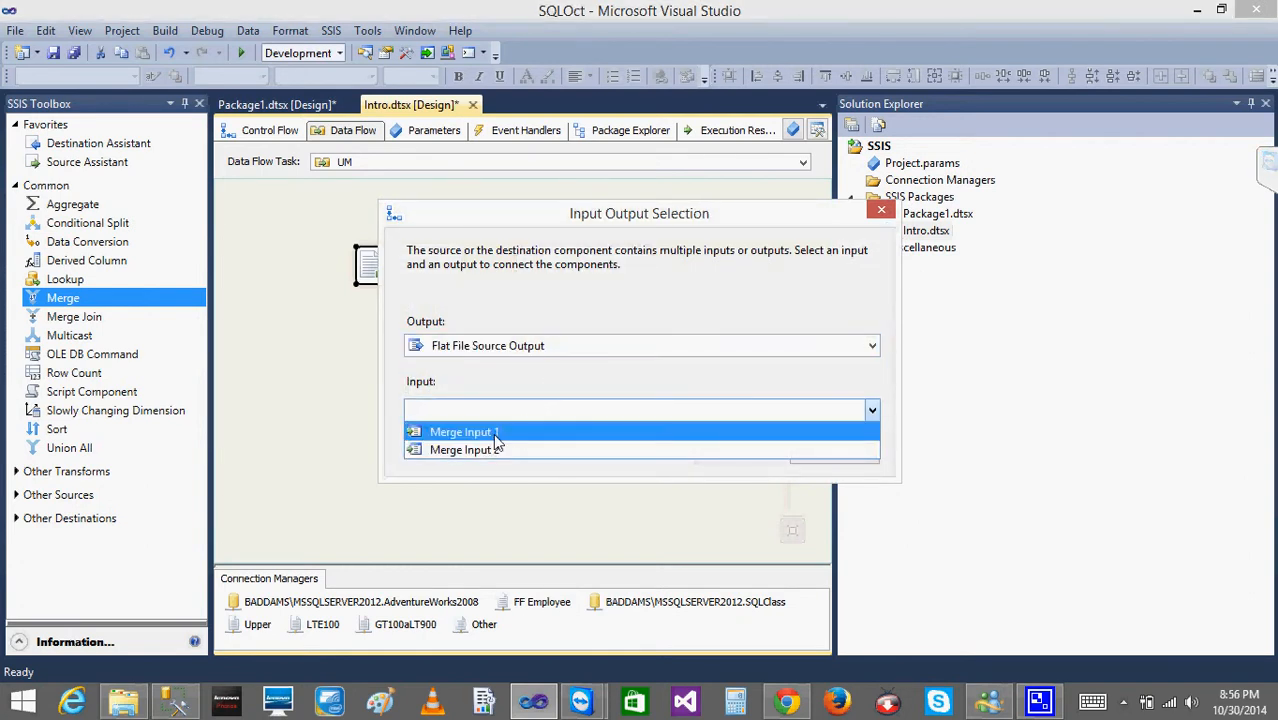
pyautogui.click(495, 436)
pyautogui.click(720, 458)
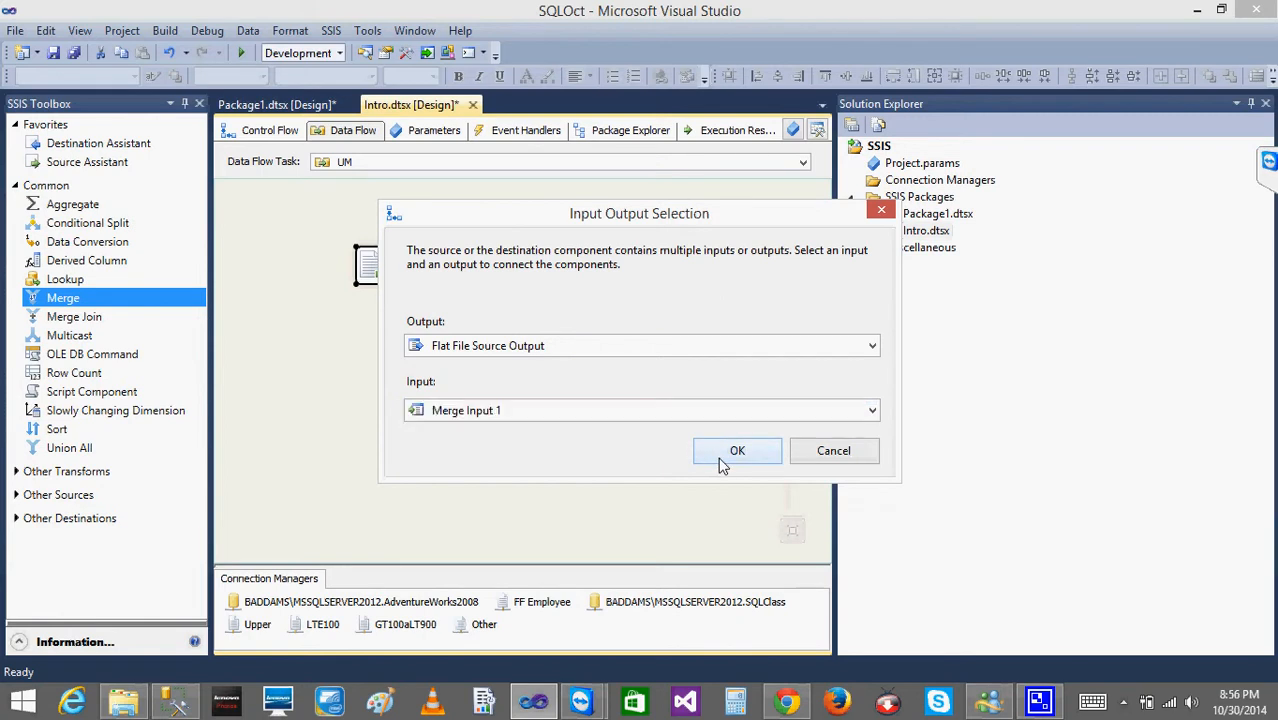
# Connect the output of the GT100aLT900 source to the Merge transformation as its second input.
pyautogui.click(440, 378)
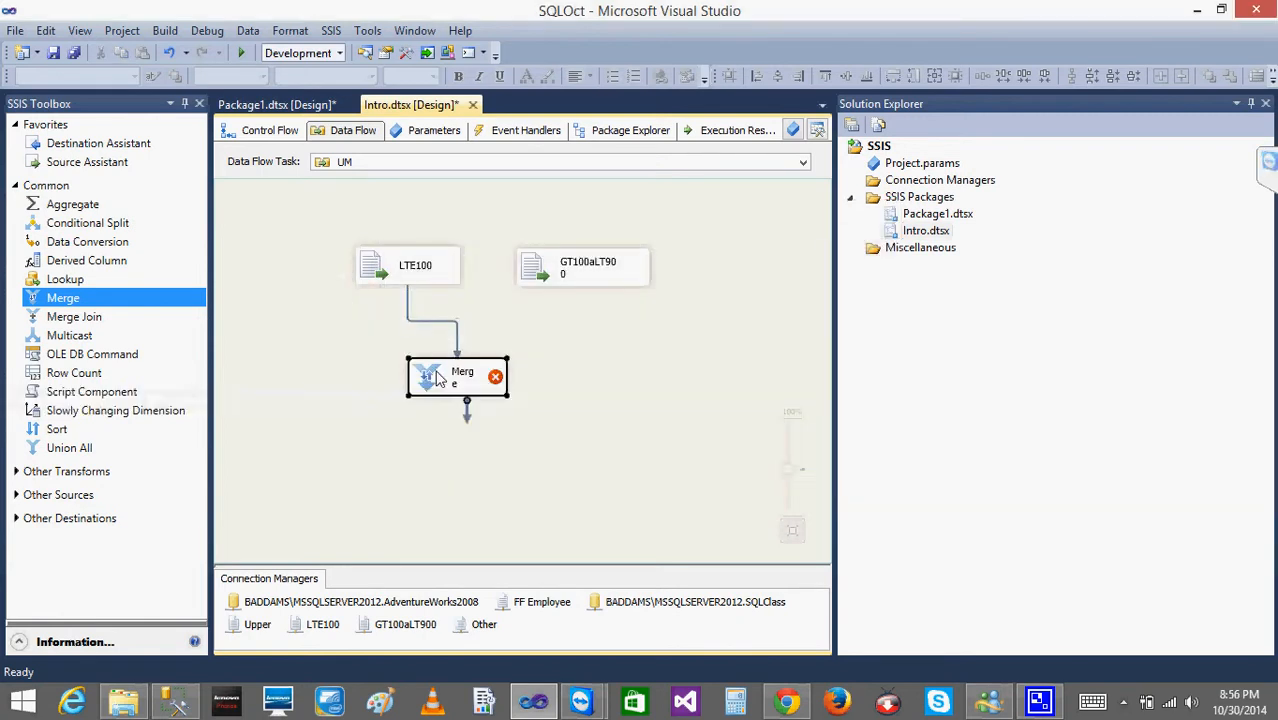
pyautogui.click(387, 262)
pyautogui.click(562, 272)
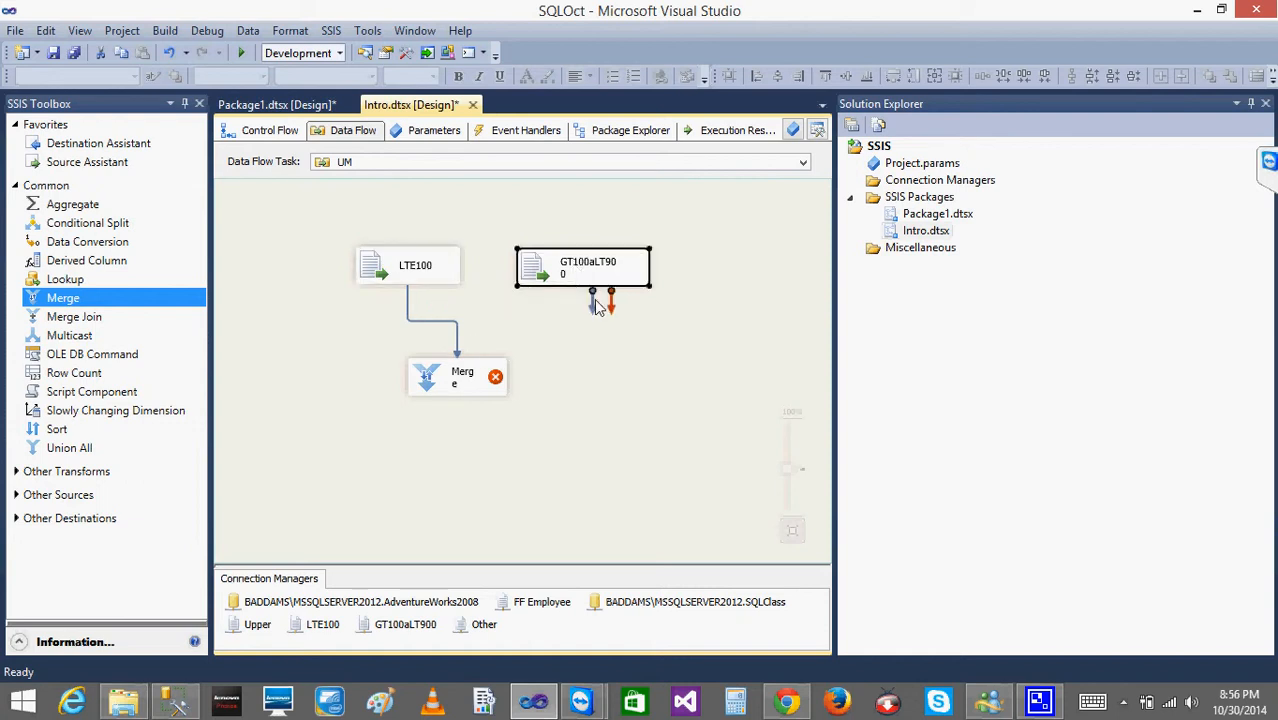
pyautogui.moveTo(594, 310); pyautogui.dragTo(470, 370)
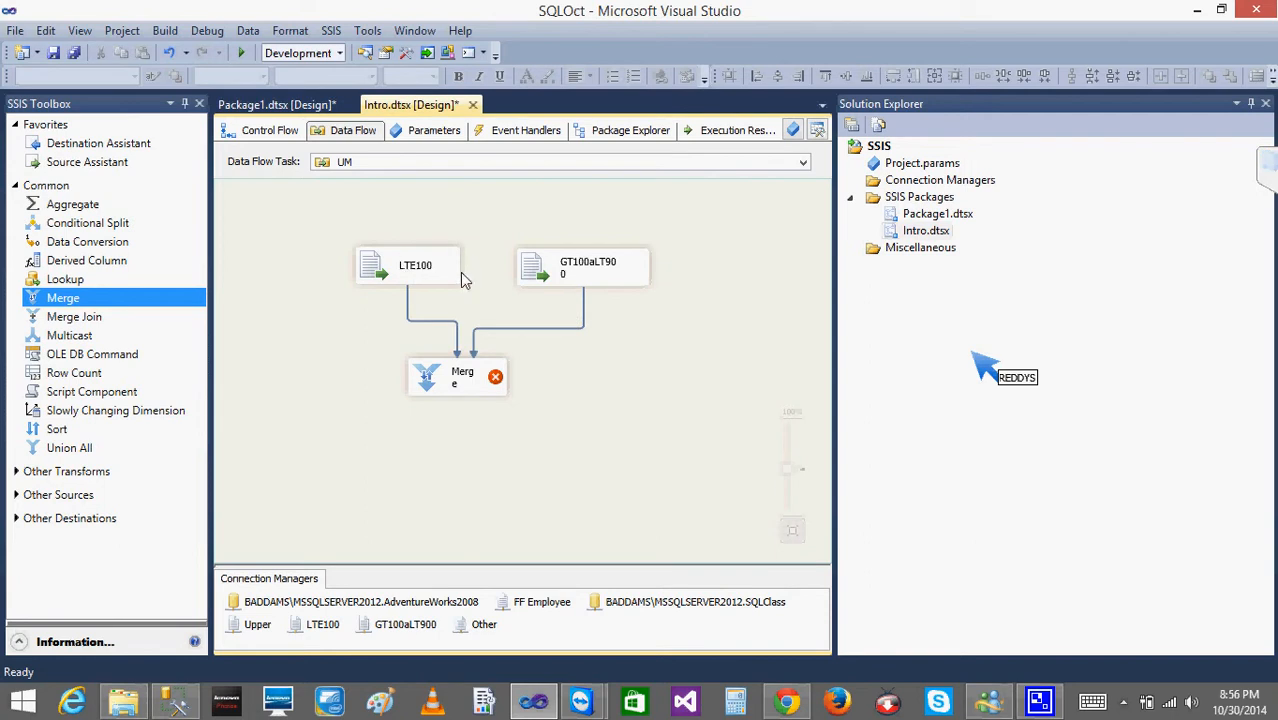
# Try to open the Merge transformation for editing and shift it slightly toward the midpoint of the two sources.
pyautogui.click(440, 393)
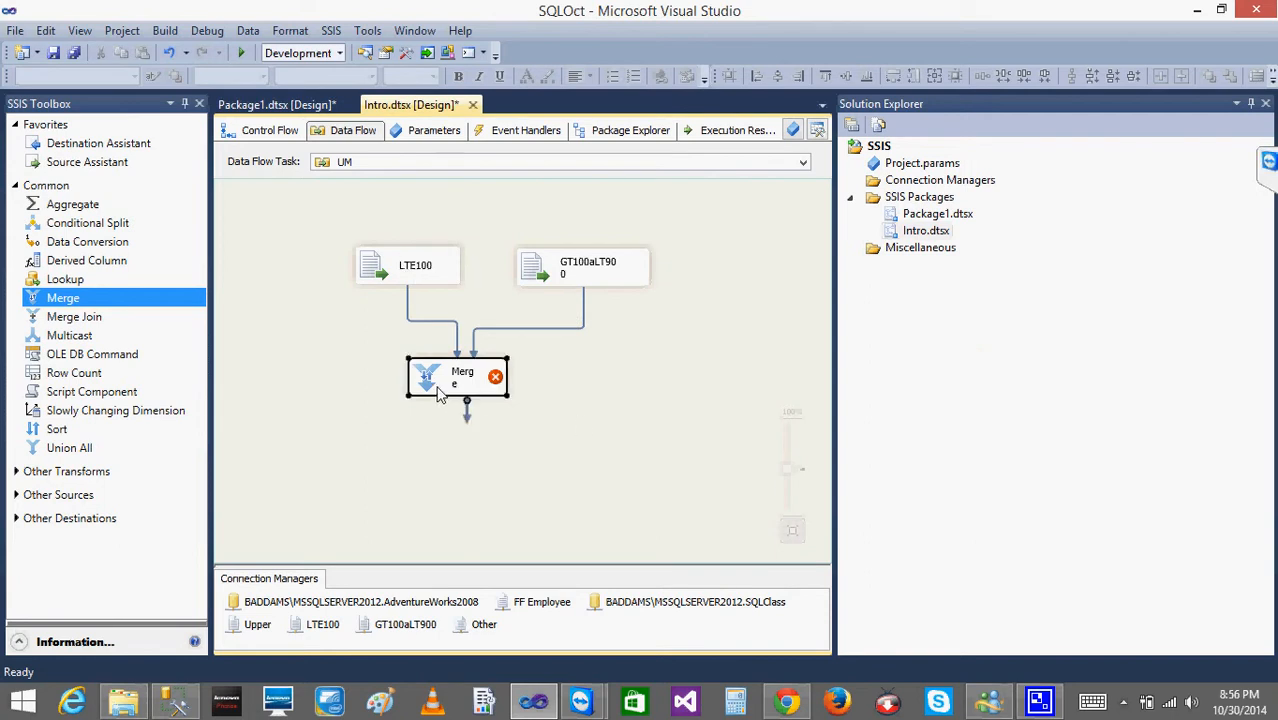
pyautogui.doubleClick(440, 393)
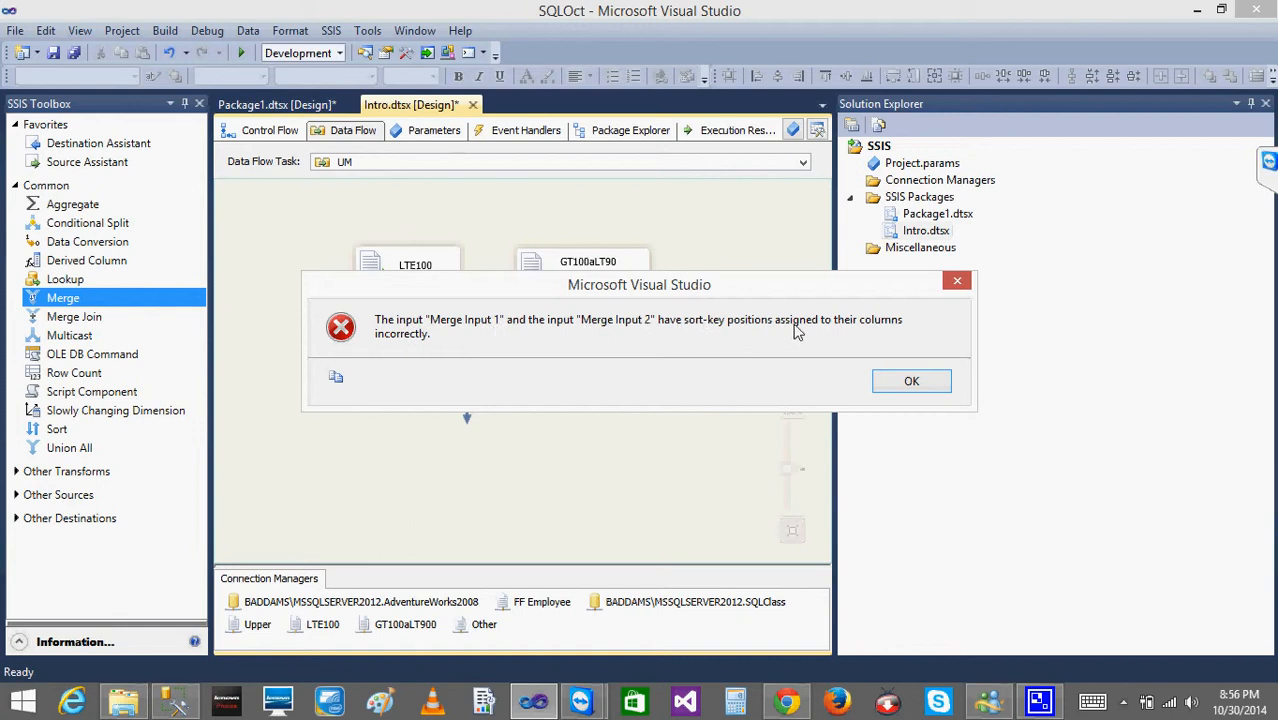
pyautogui.click(911, 382)
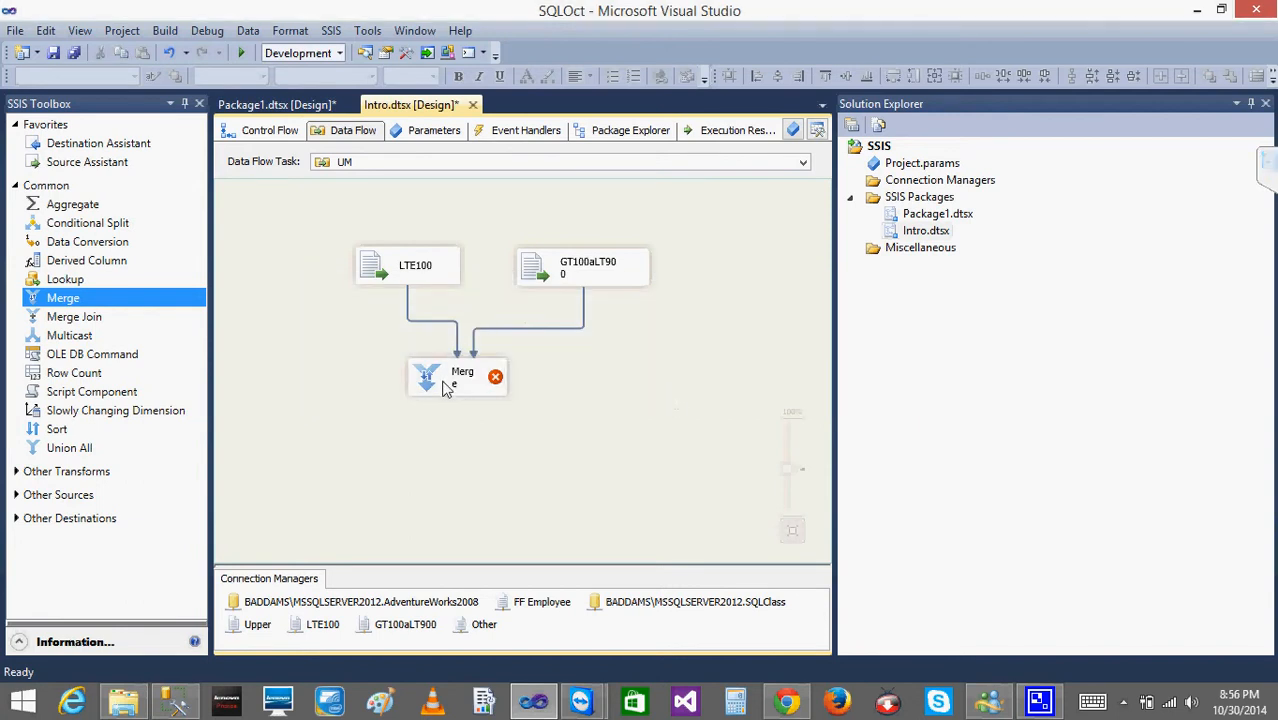
pyautogui.moveTo(447, 388)
pyautogui.click(430, 389)
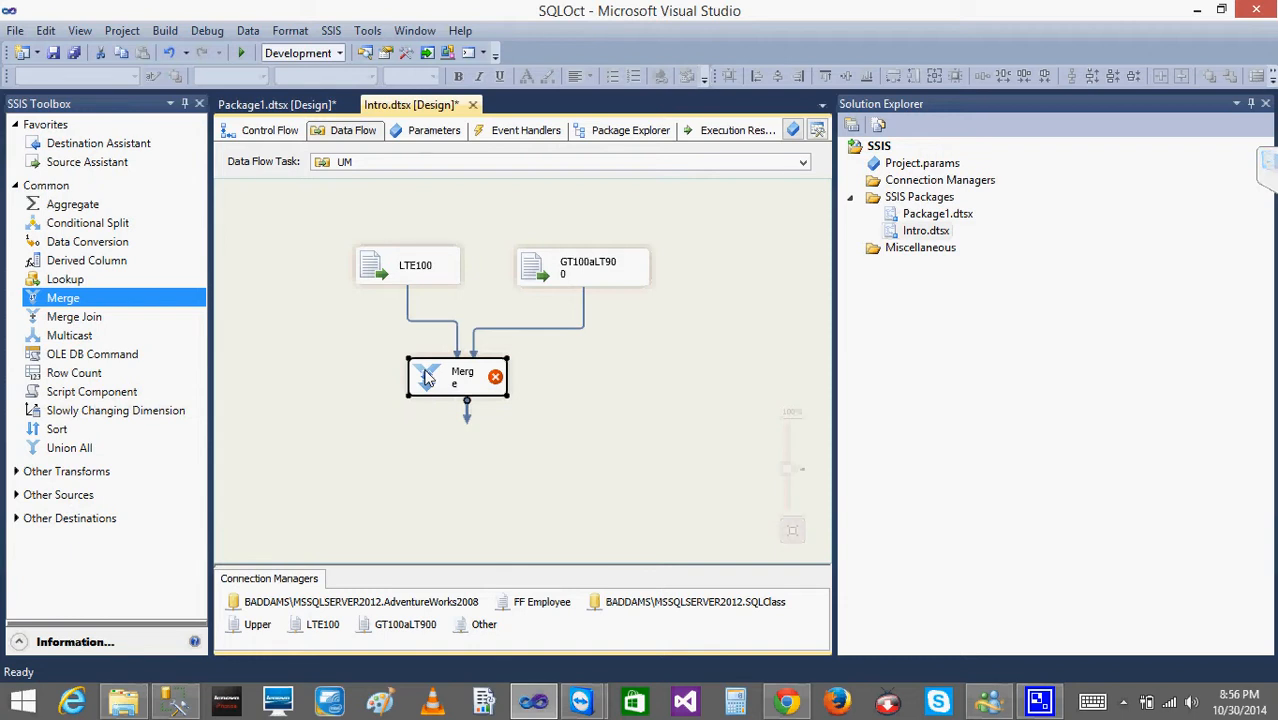
pyautogui.moveTo(427, 376); pyautogui.dragTo(445, 384)
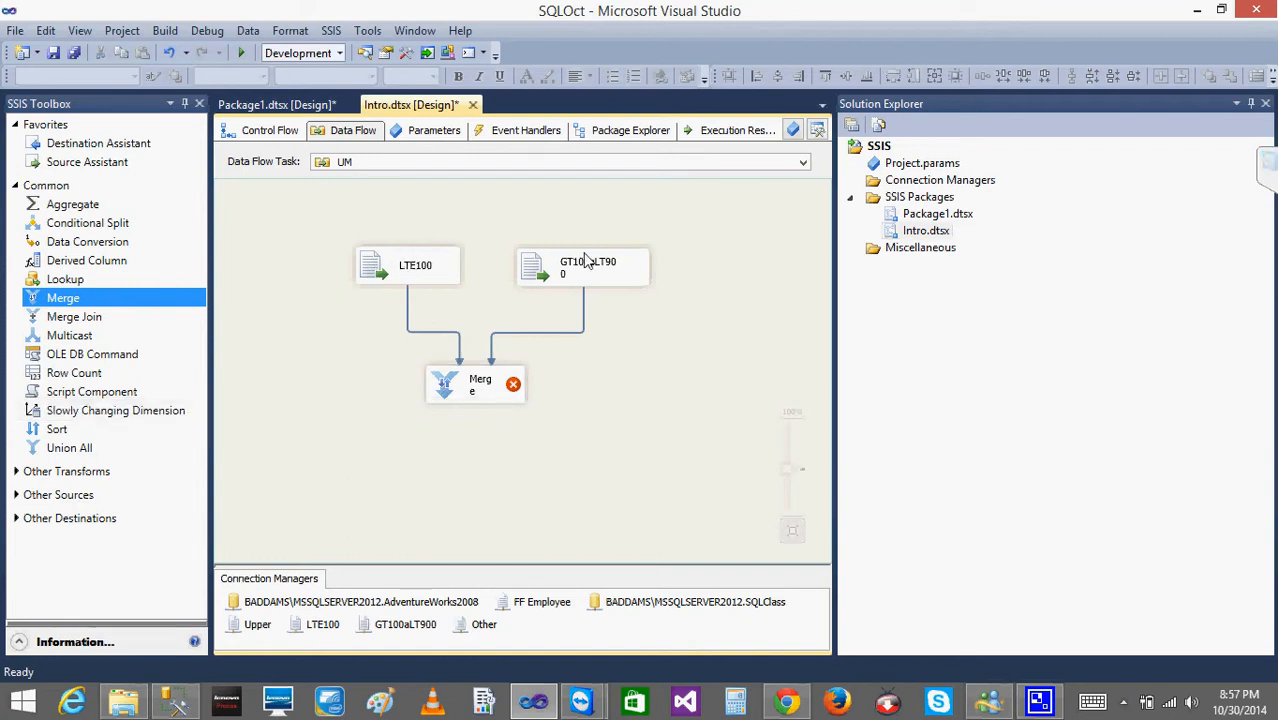
# Delete the GT100aLT900 flat file source and the Merge transformation with its path from LTE100.
pyautogui.click(573, 282)
pyautogui.press('Delete')
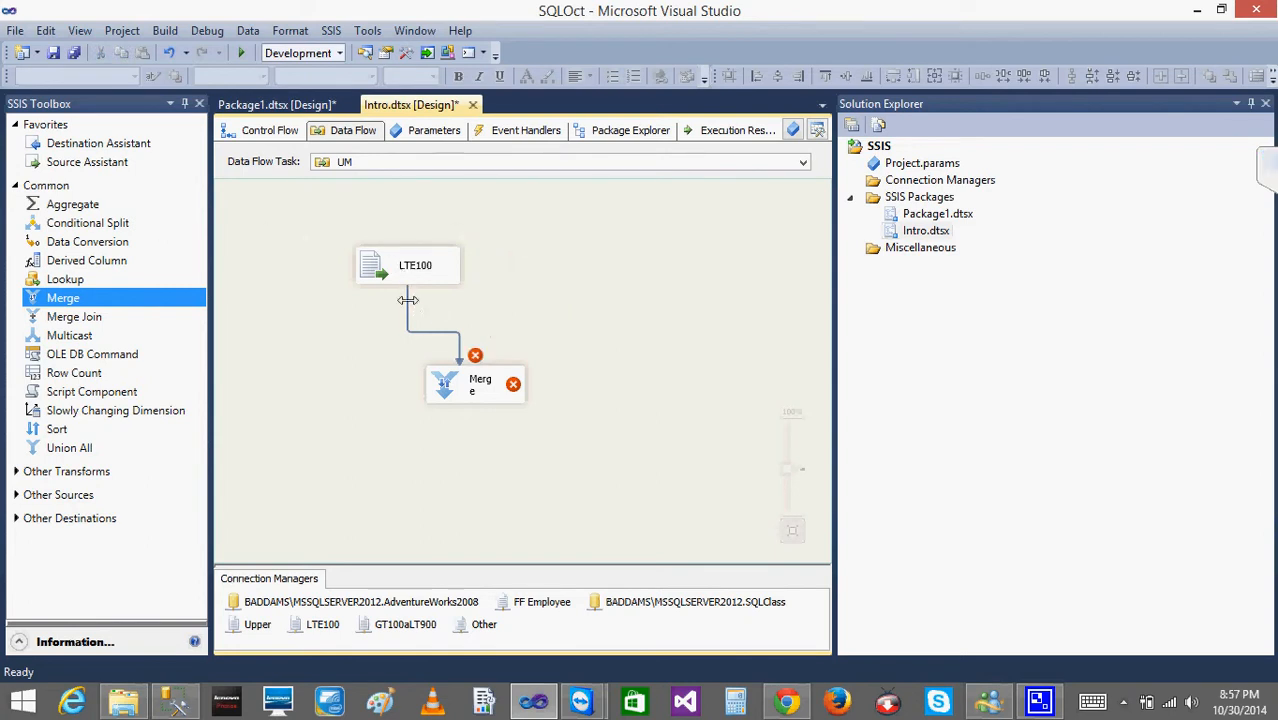
pyautogui.press('Delete')
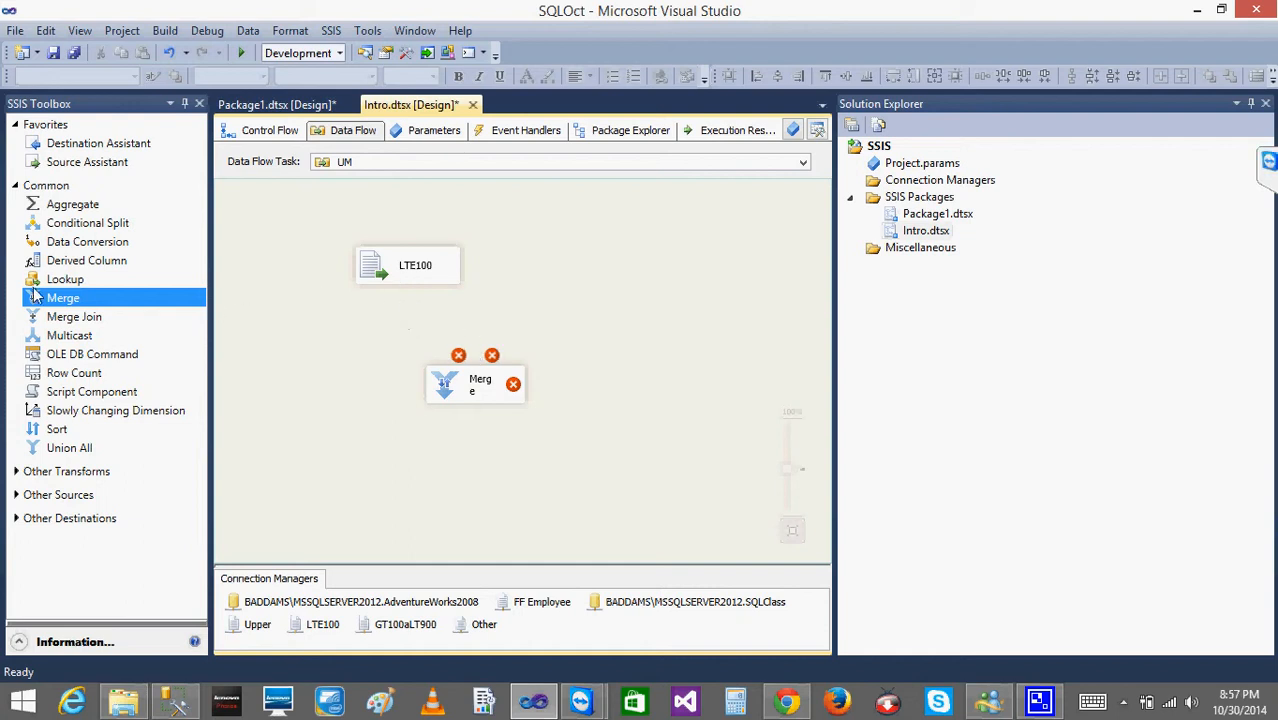
pyautogui.click(463, 393)
pyautogui.press('Delete')
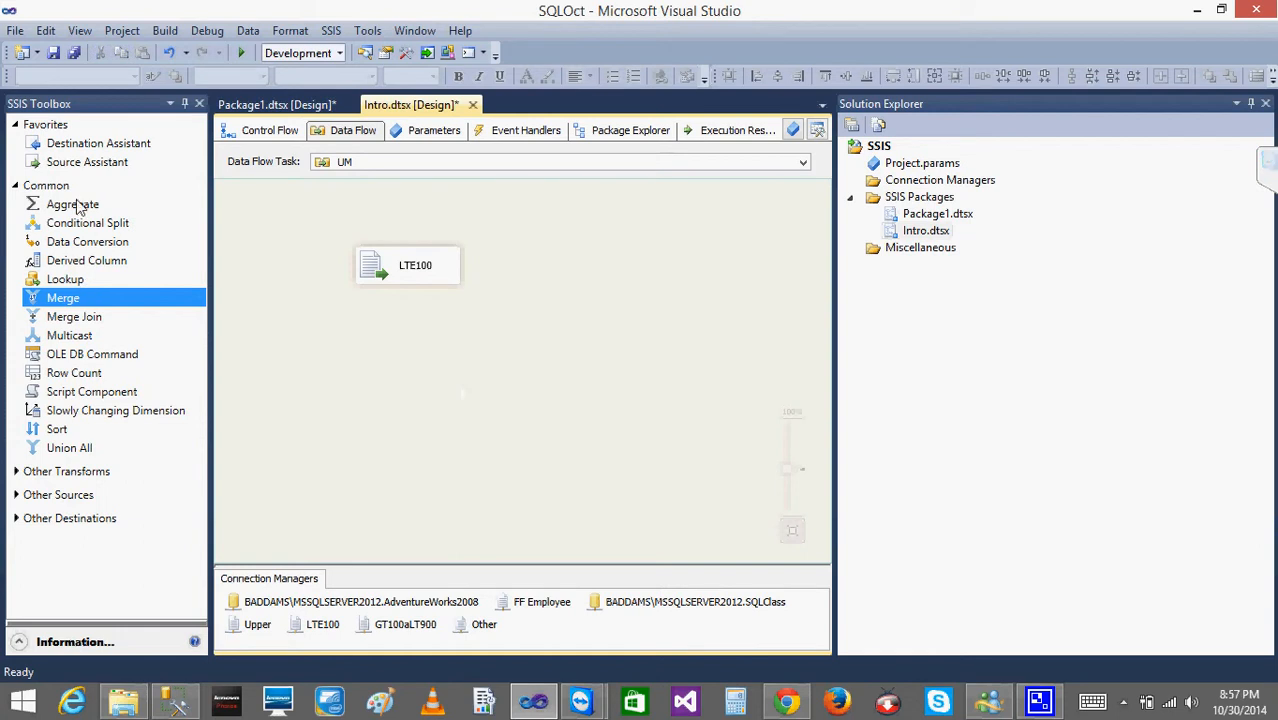
# Add an OLE DB Source beside the LTE100 source in the UM data flow.
pyautogui.click(374, 269)
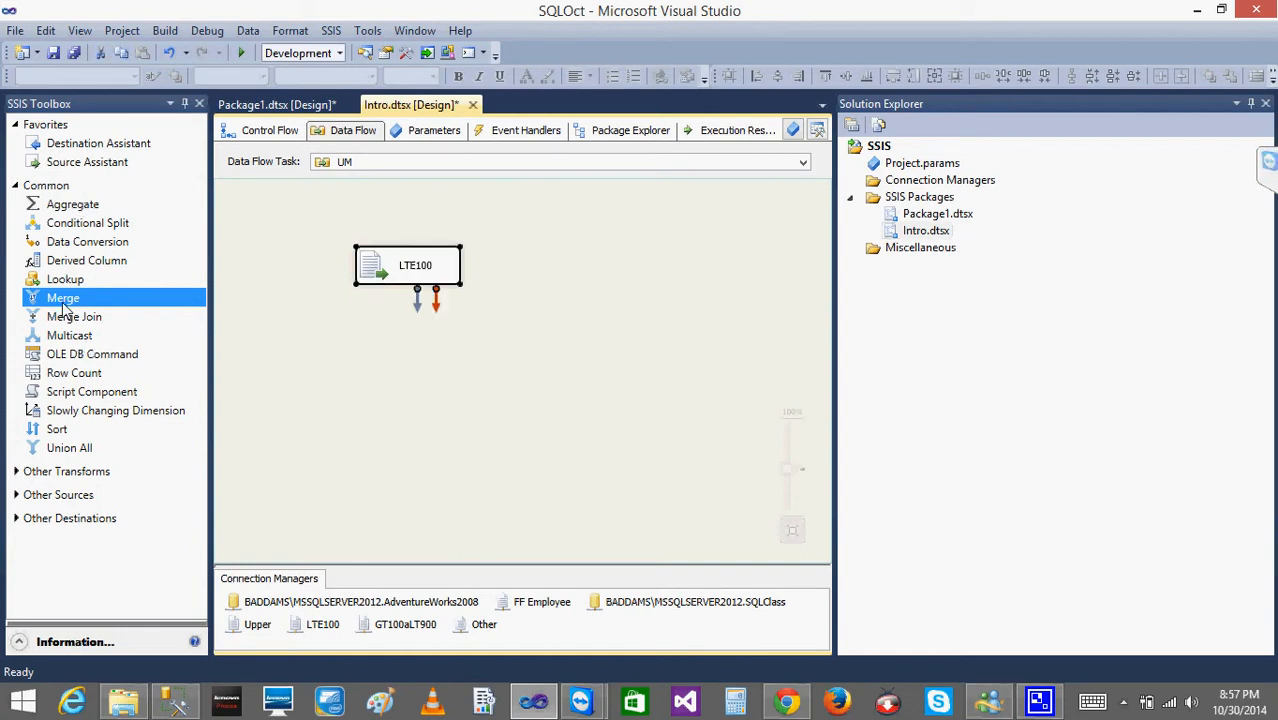
pyautogui.click(16, 186)
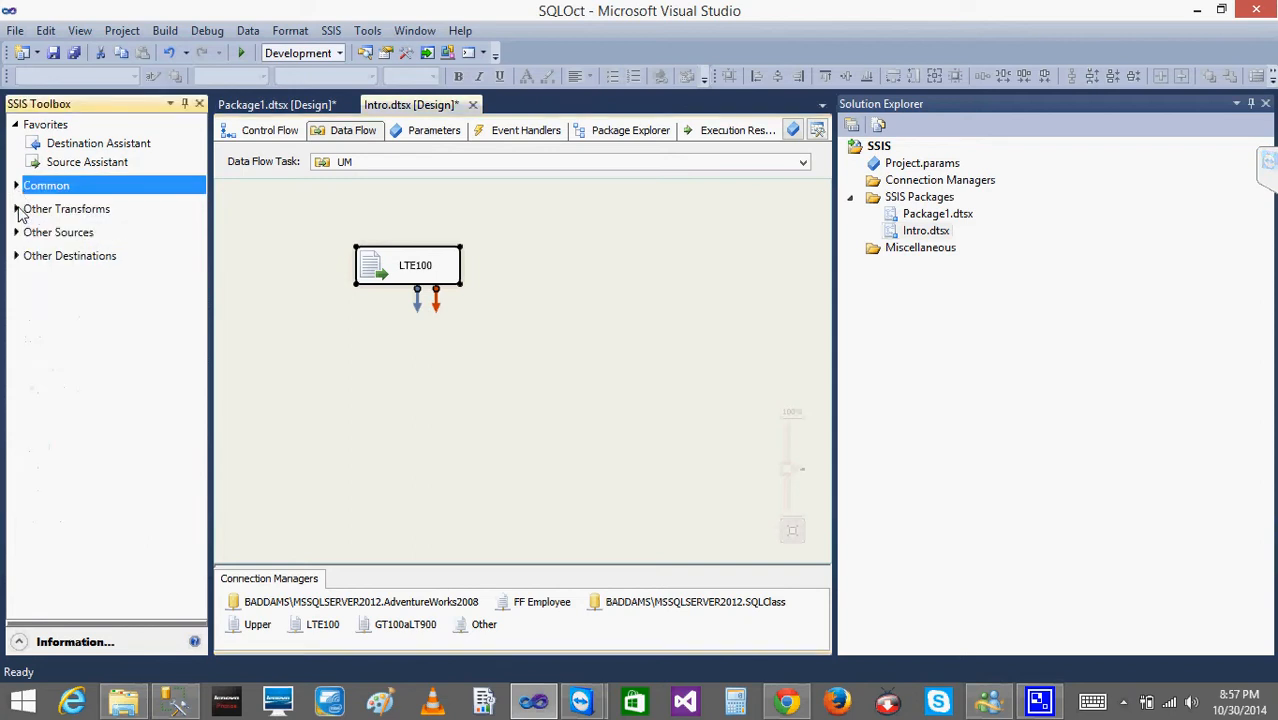
pyautogui.click(16, 209)
pyautogui.click(16, 209)
pyautogui.click(16, 209)
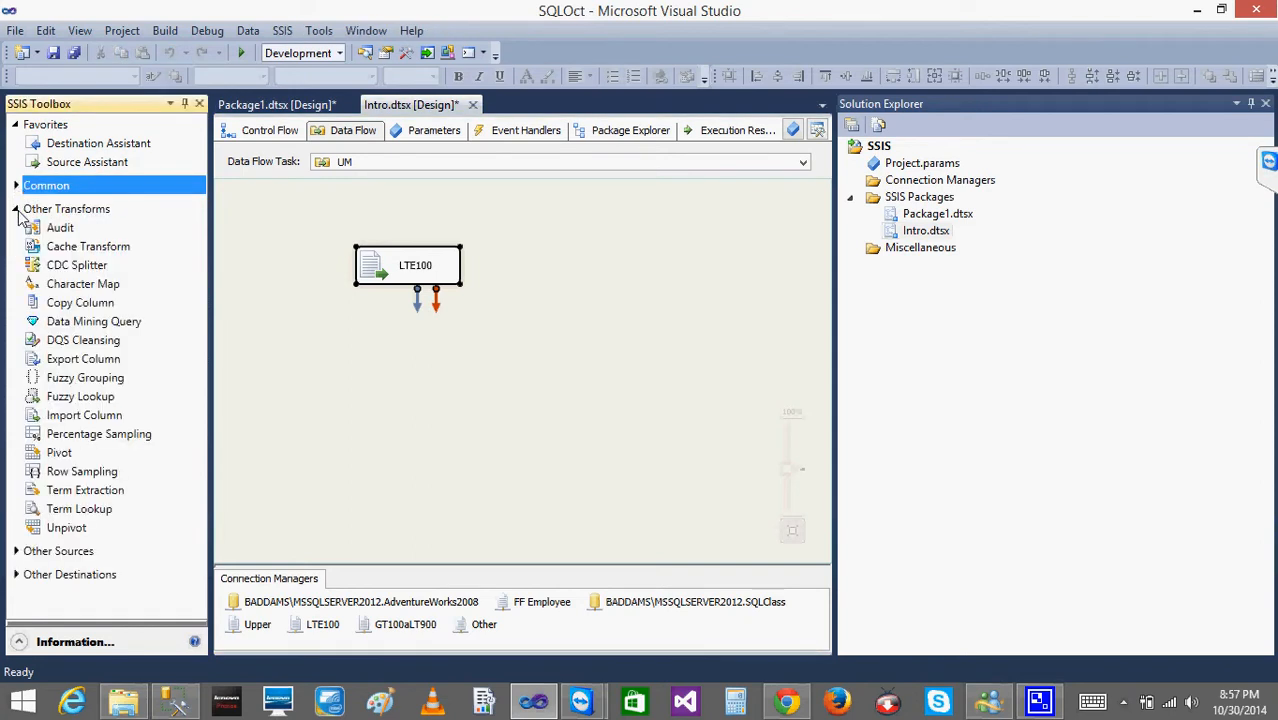
pyautogui.click(16, 209)
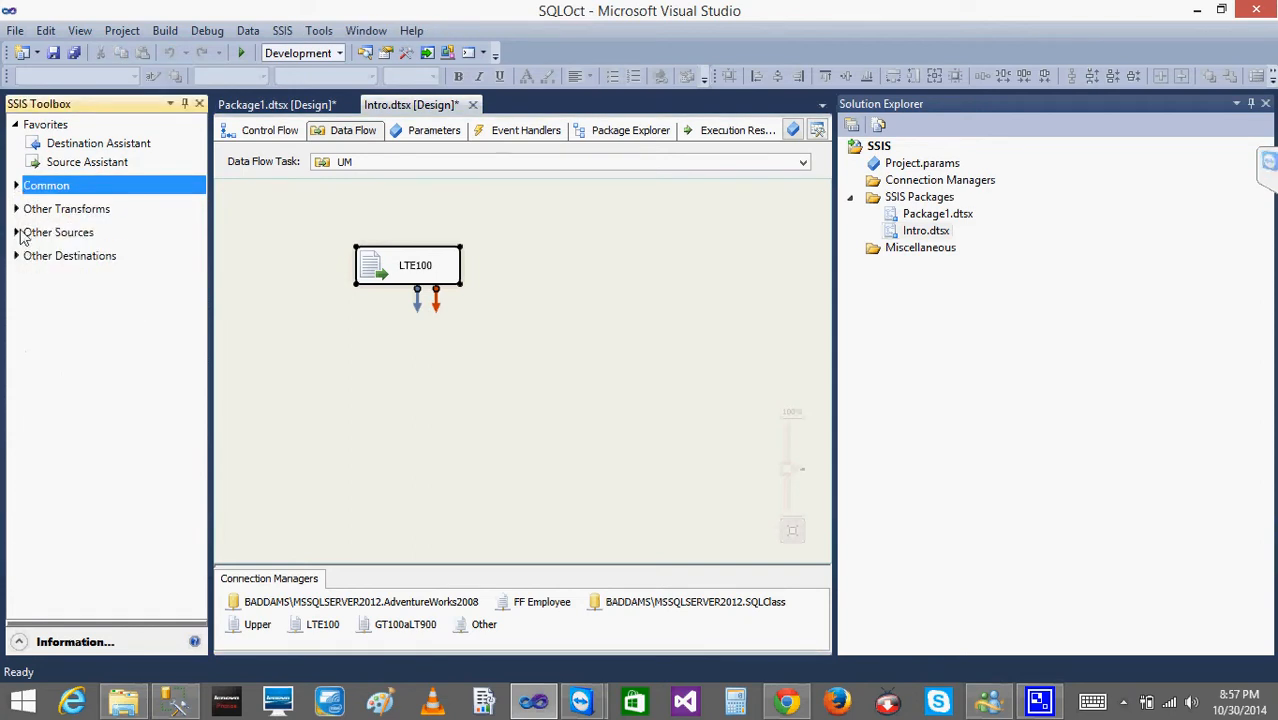
pyautogui.click(16, 232)
pyautogui.moveTo(83, 345); pyautogui.dragTo(524, 264)
# Rename the OLE DB Source as GT100aLT900.
pyautogui.click(574, 287)
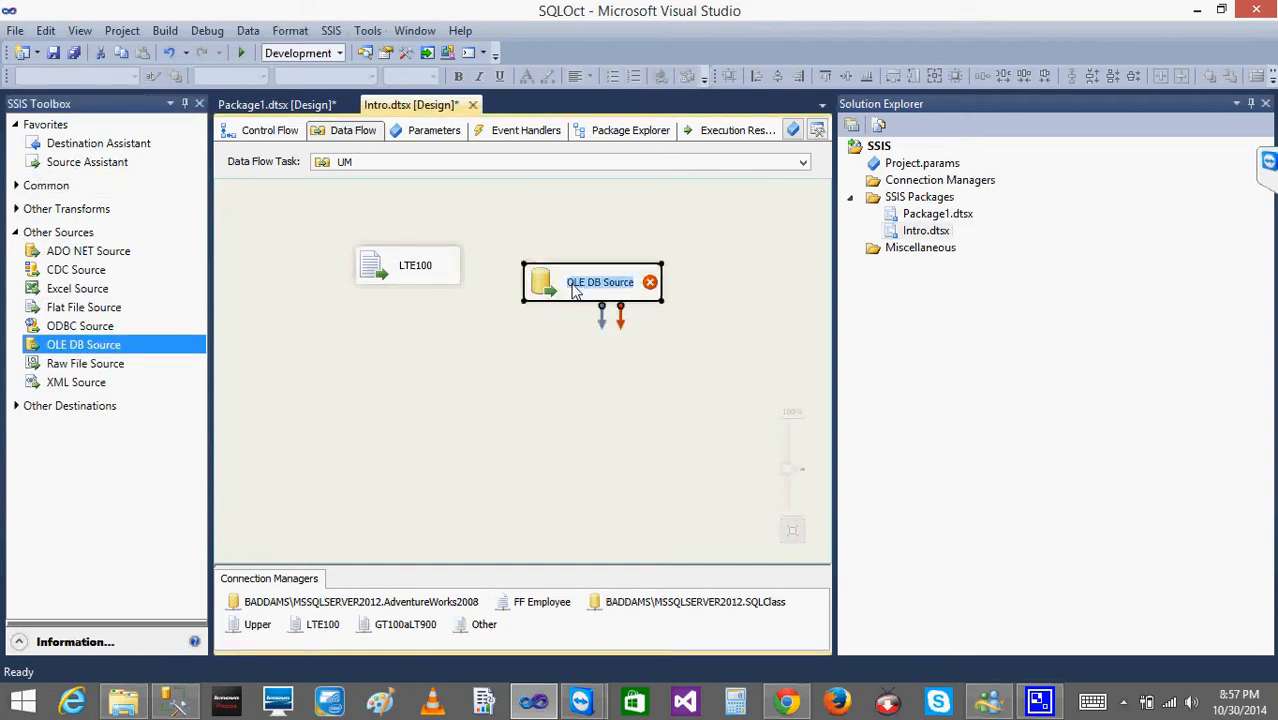
pyautogui.write('G')
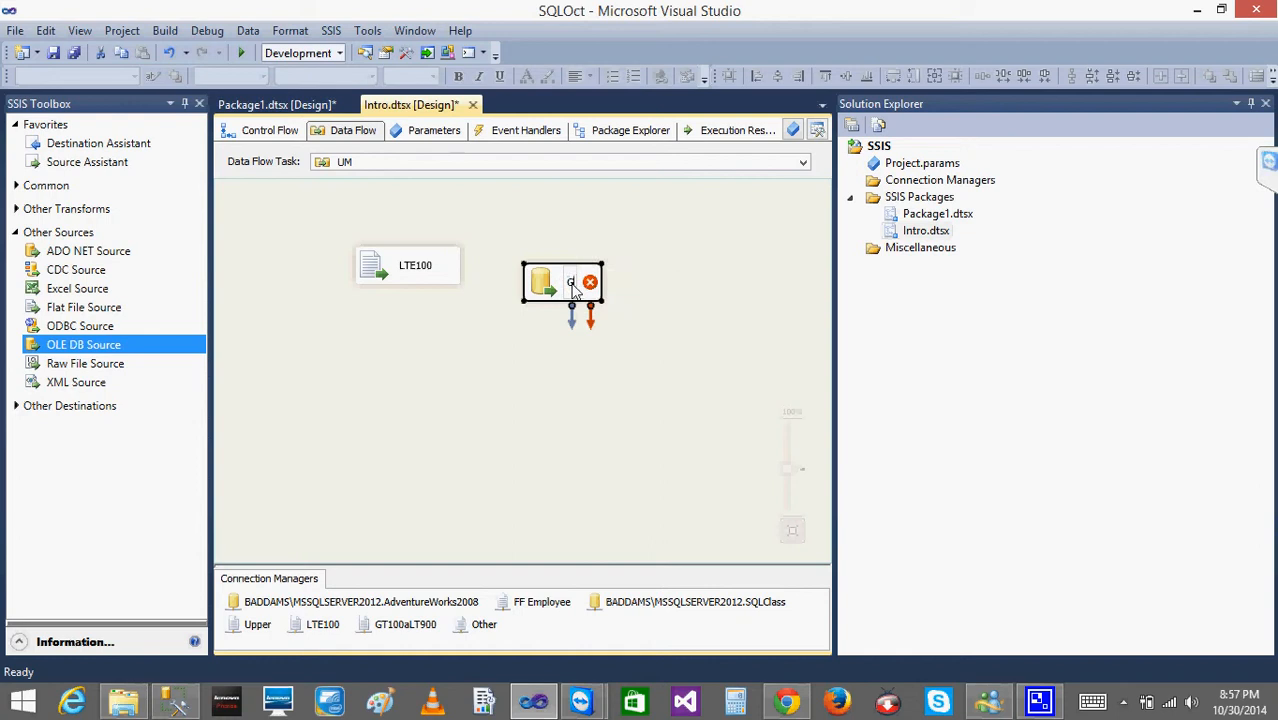
pyautogui.write('R')
pyautogui.press('BackSpace')
pyautogui.write('T')
pyautogui.press('BackSpace')
pyautogui.write('T10')
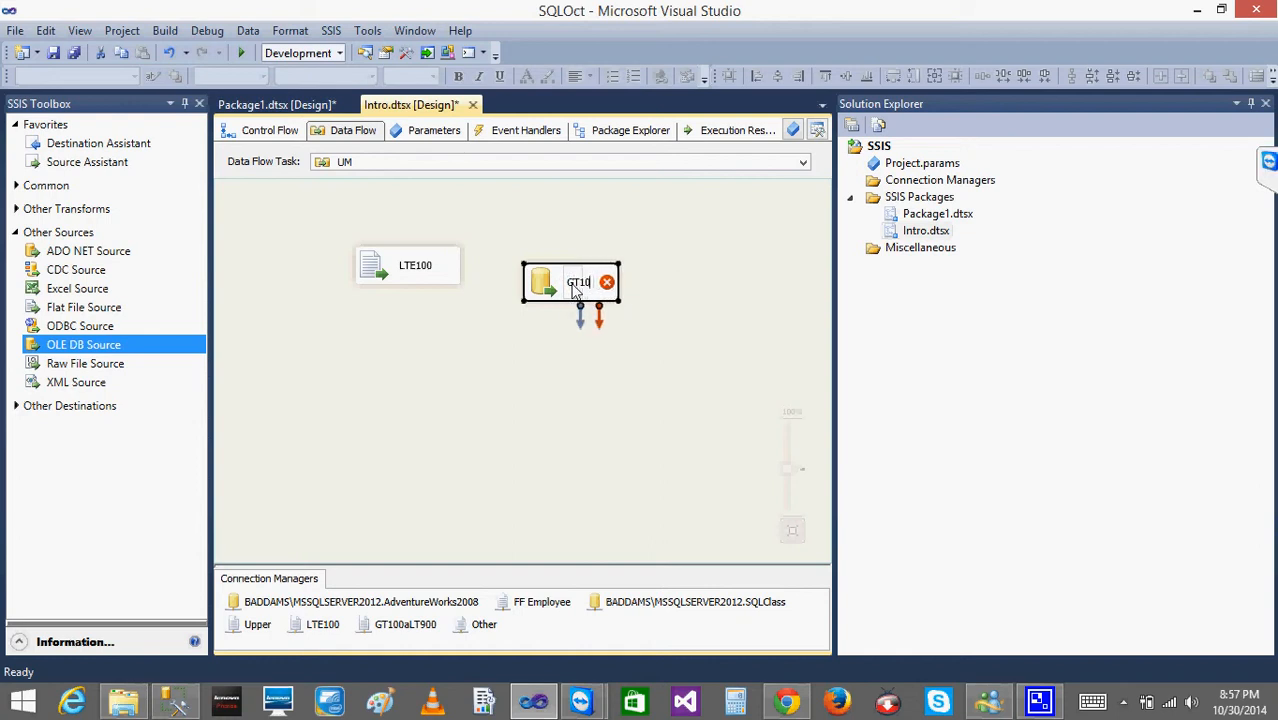
pyautogui.write('0alT900')
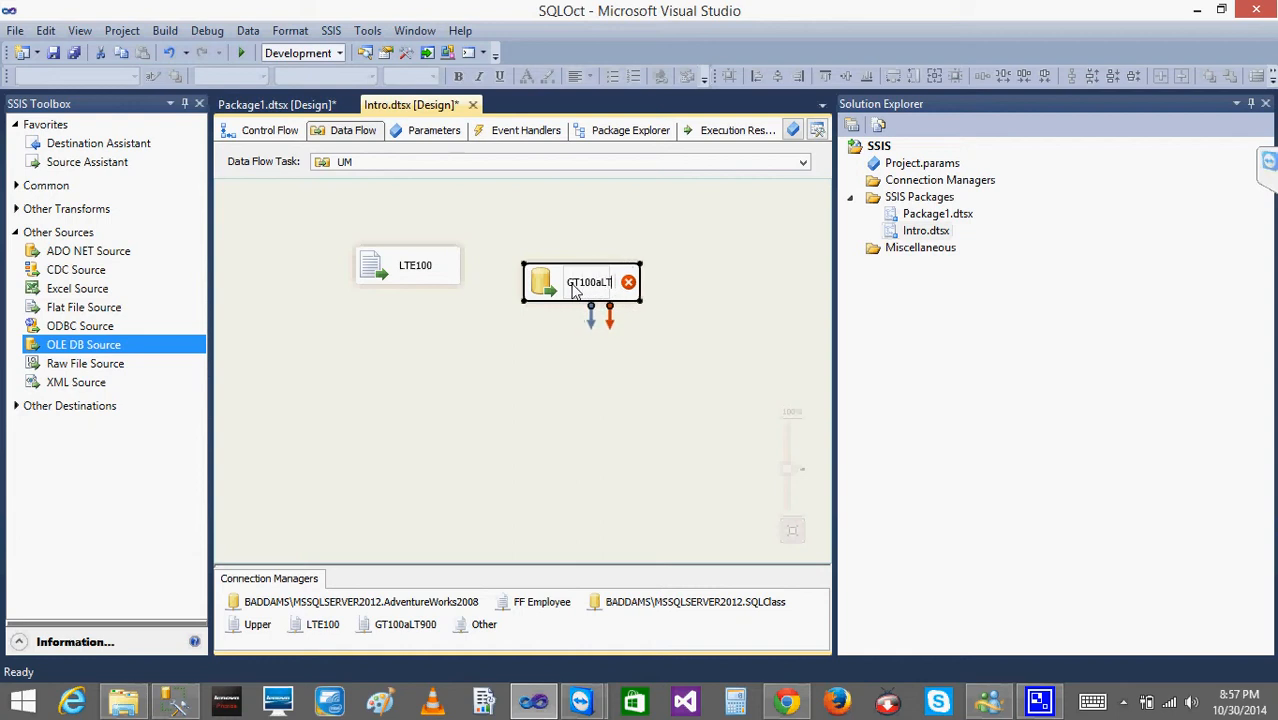
pyautogui.press('Return')
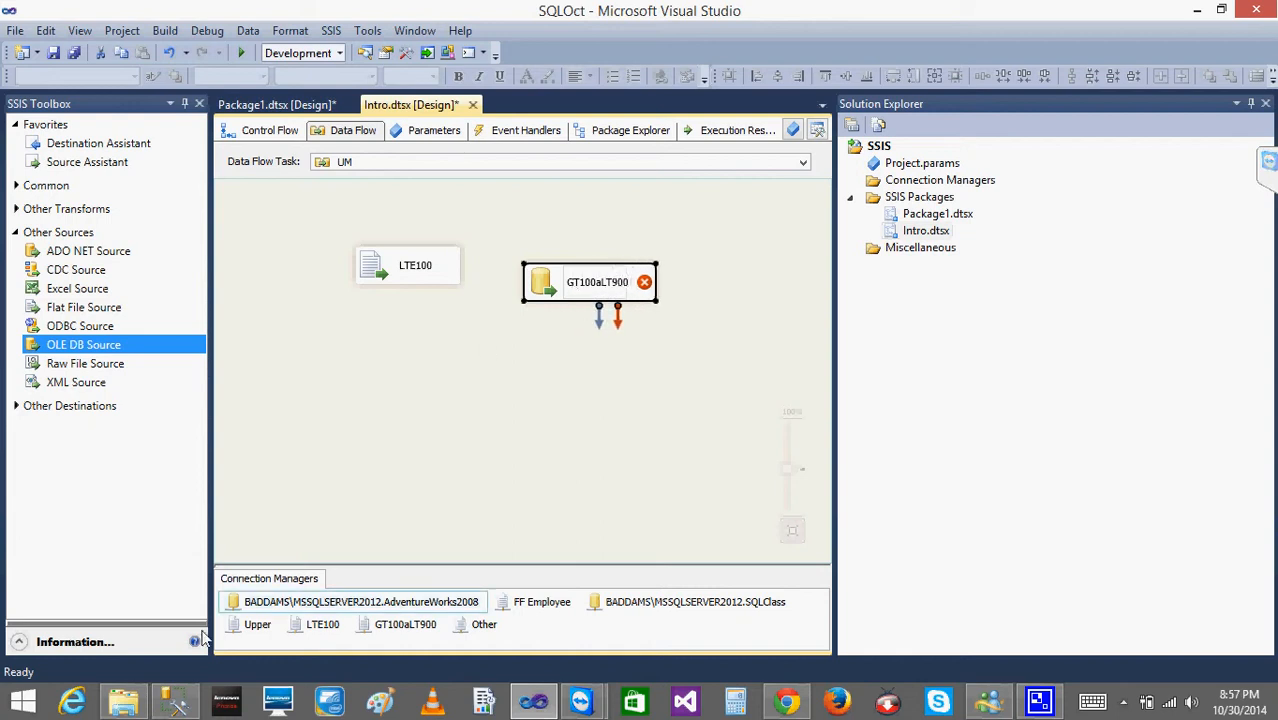
# Switch to SQL Server Management Studio and remove the notes below the Company query and the indentation before FROM.
pyautogui.click(175, 700)
pyautogui.click(630, 184)
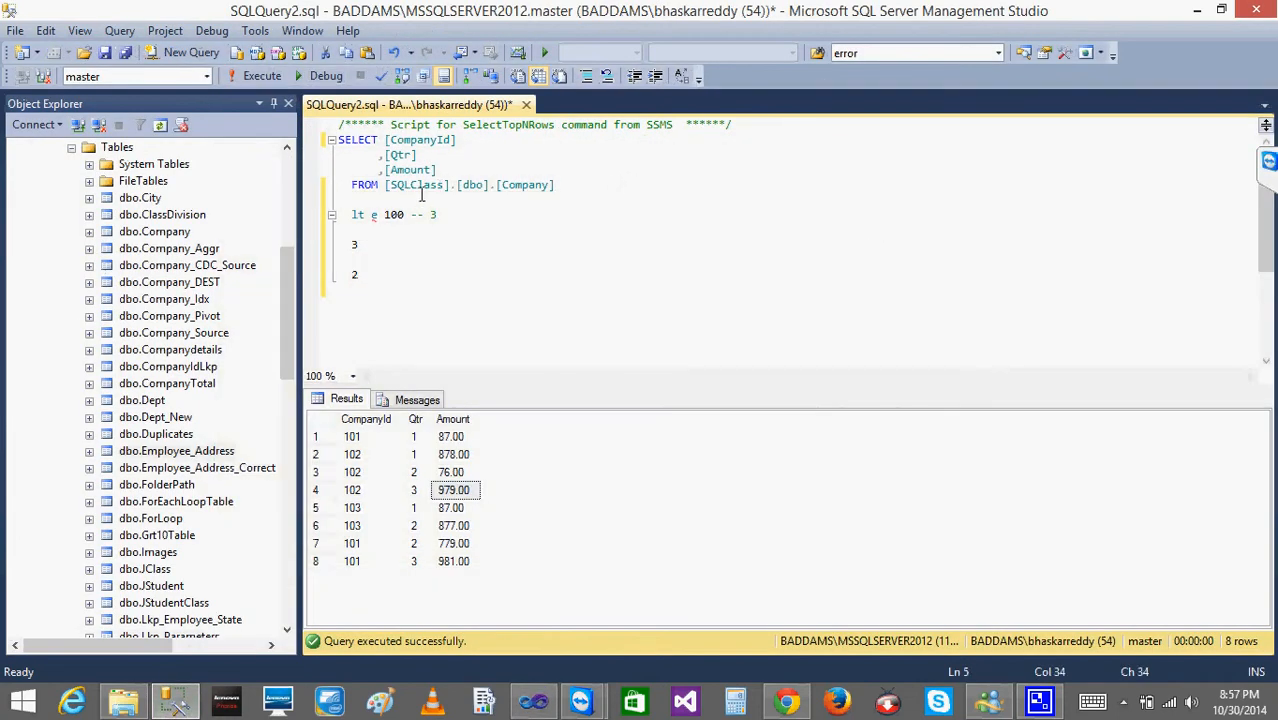
pyautogui.click(411, 272)
pyautogui.hotkey('shift', 'Up')
pyautogui.hotkey('shift', 'Up')
pyautogui.hotkey('shift', 'Up')
pyautogui.hotkey('shift', 'Up')
pyautogui.hotkey('shift', 'Up')
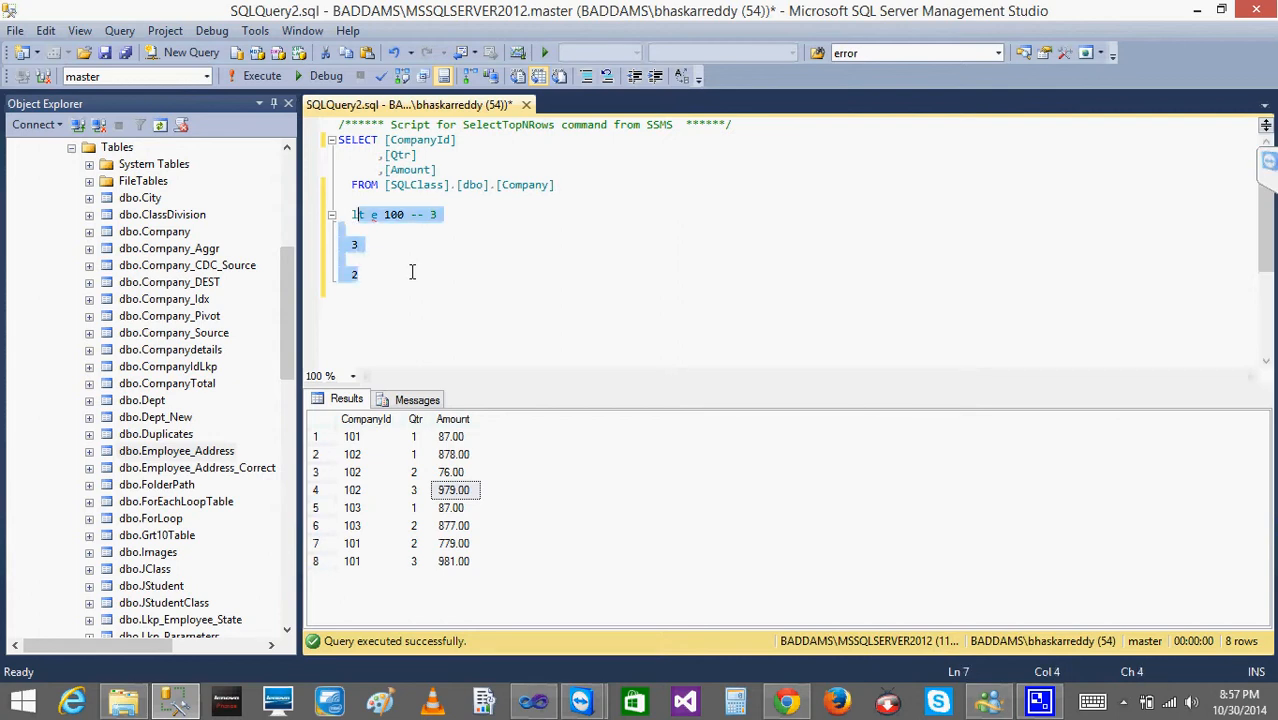
pyautogui.press('Delete')
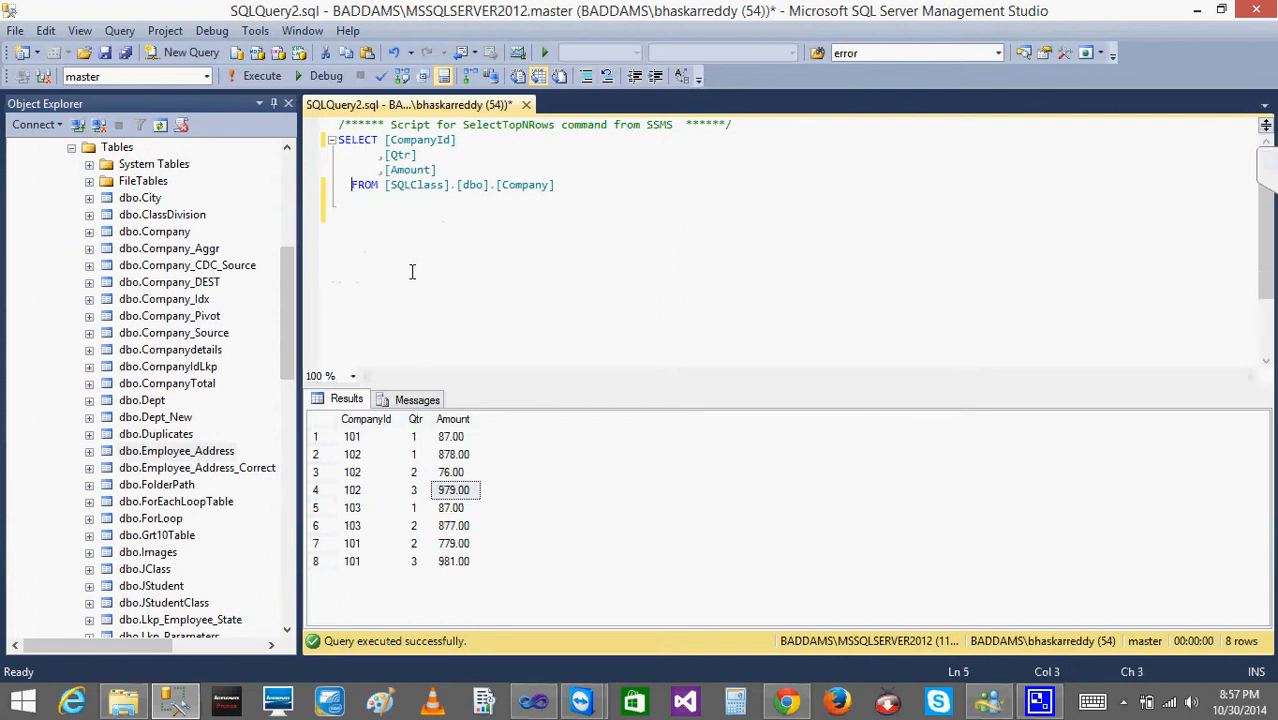
pyautogui.press('BackSpace')
pyautogui.press('BackSpace')
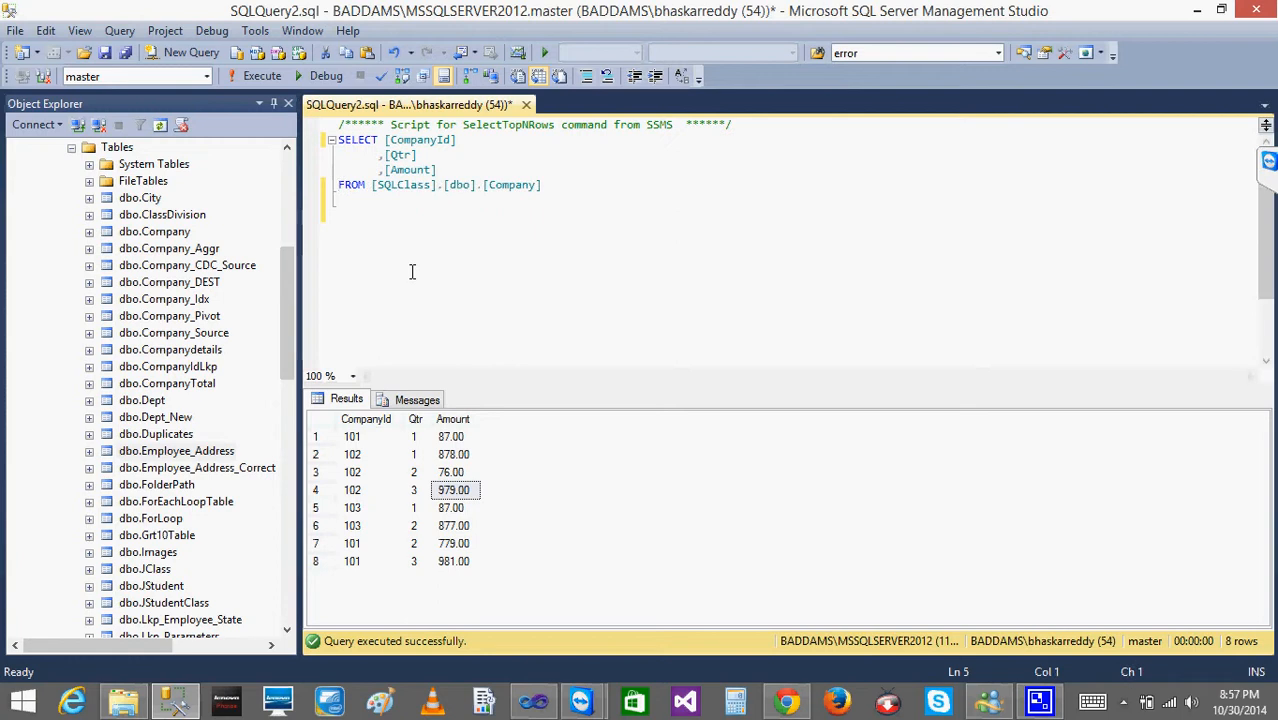
# Add the filter WHERE Amount between 100 and 900 below the FROM line of the Company query.
pyautogui.write('HERE Amou')
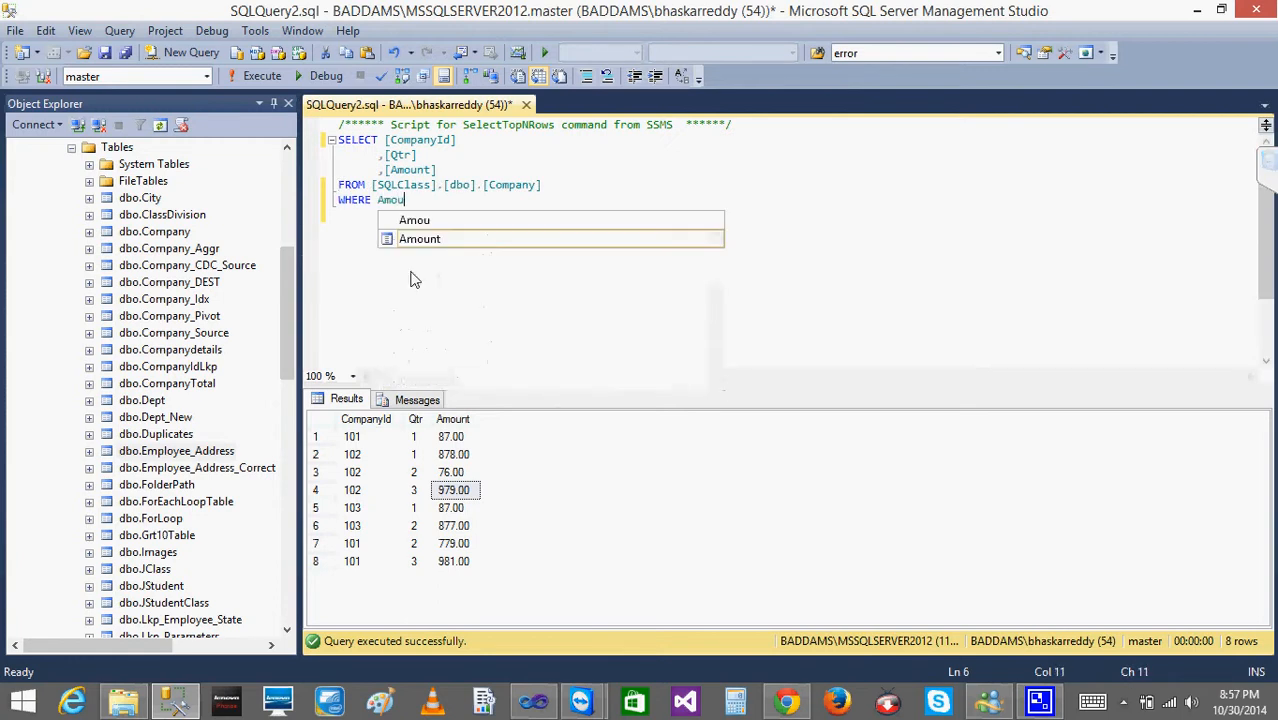
pyautogui.write('nt Between')
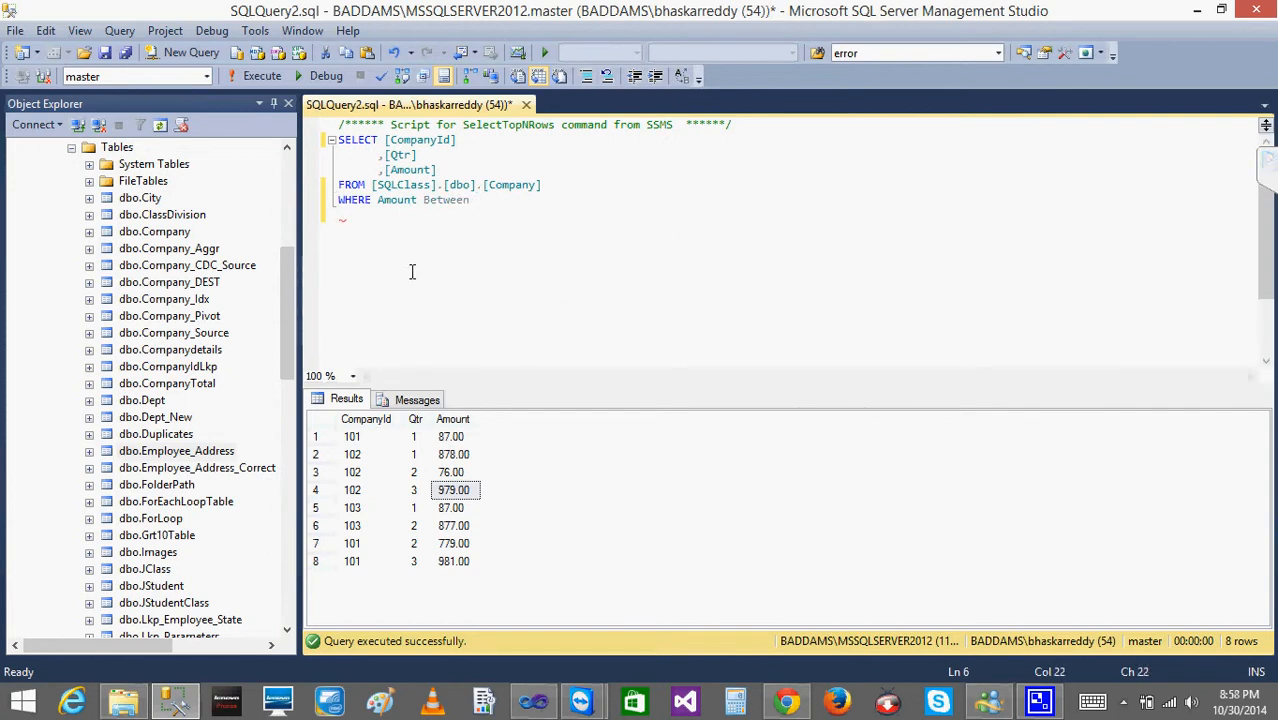
pyautogui.press('BackSpace')
pyautogui.press('BackSpace')
pyautogui.press('BackSpace')
pyautogui.press('BackSpace')
pyautogui.press('BackSpace')
pyautogui.press('BackSpace')
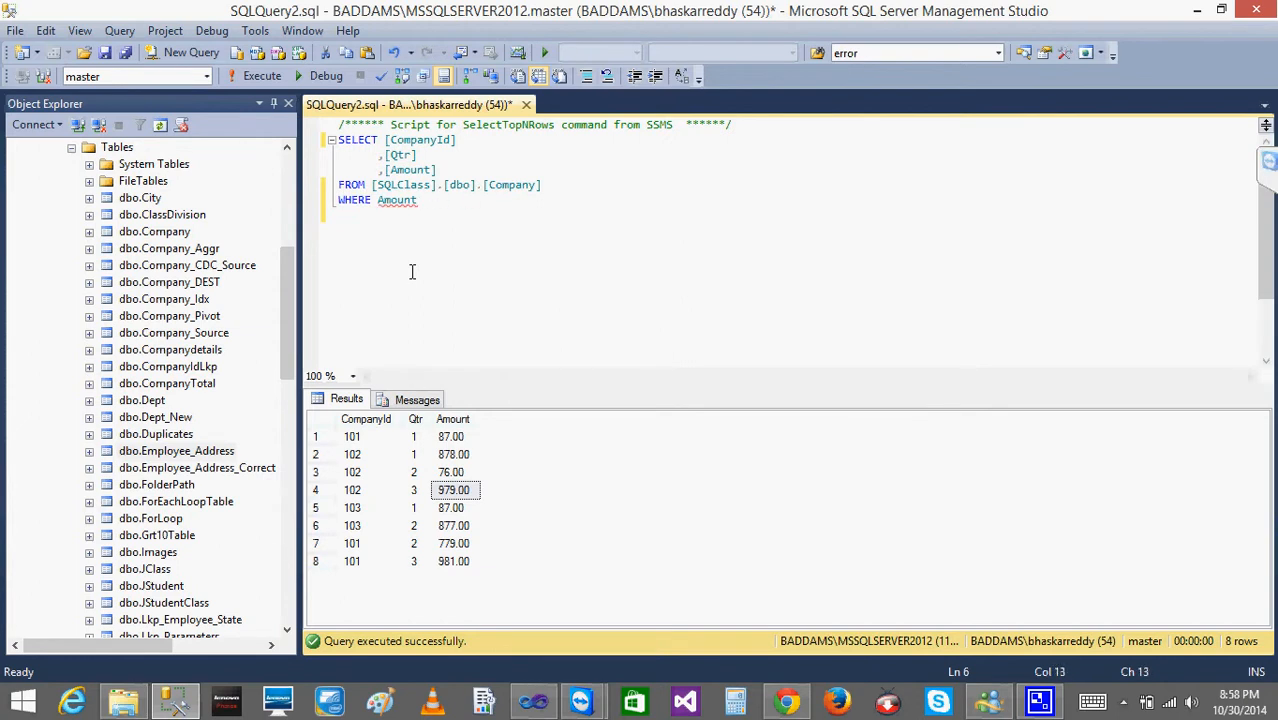
pyautogui.write('between 100 and ')
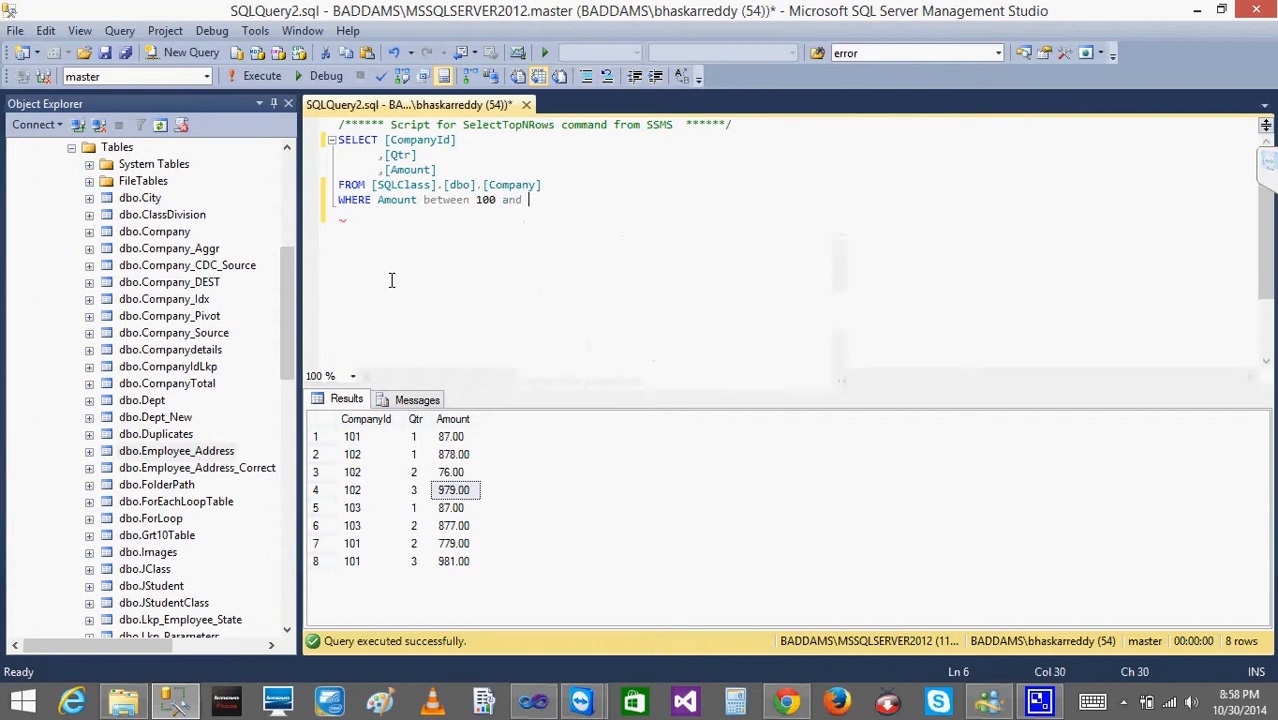
pyautogui.write('900')
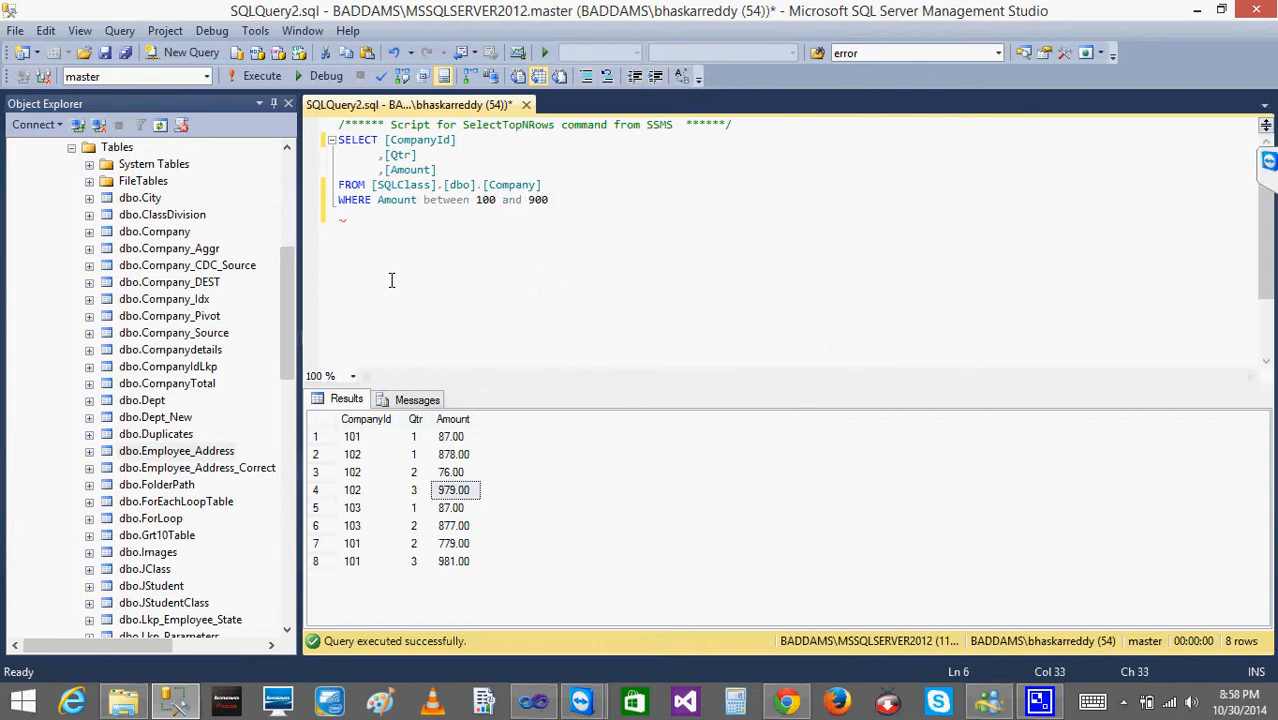
# Change the Amount filter's bounds to 101 and 899 and execute the query.
pyautogui.press('Left')
pyautogui.press('Left')
pyautogui.press('Left')
pyautogui.hotkey('shift', 'Right')
pyautogui.hotkey('shift', 'Right')
pyautogui.hotkey('shift', 'Right')
pyautogui.hotkey('shift', 'Right')
pyautogui.hotkey('shift', 'Right')
pyautogui.hotkey('shift', 'Right')
pyautogui.hotkey('shift', 'Right')
pyautogui.hotkey('shift', 'Right')
pyautogui.press('Left')
pyautogui.press('BackSpace')
pyautogui.write('1')
pyautogui.write('89')
pyautogui.press('BackSpace')
pyautogui.press('BackSpace')
pyautogui.press('BackSpace')
pyautogui.write('899')
pyautogui.click(258, 76)
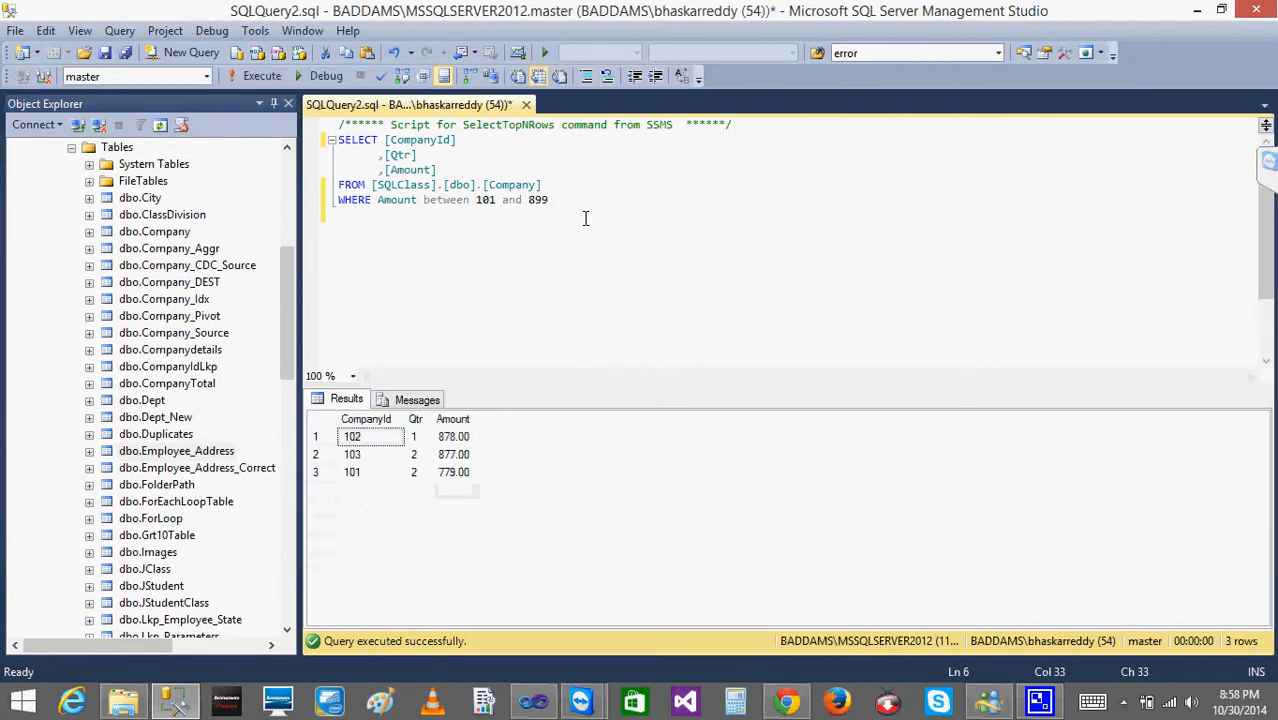
# Copy the filtered Company query, switch to Visual Studio and set the GT100aLT900 source's connection manager to BADDAMS\MSSQLSERVER2012.SQLClass.
pyautogui.moveTo(553, 199); pyautogui.dragTo(312, 147)
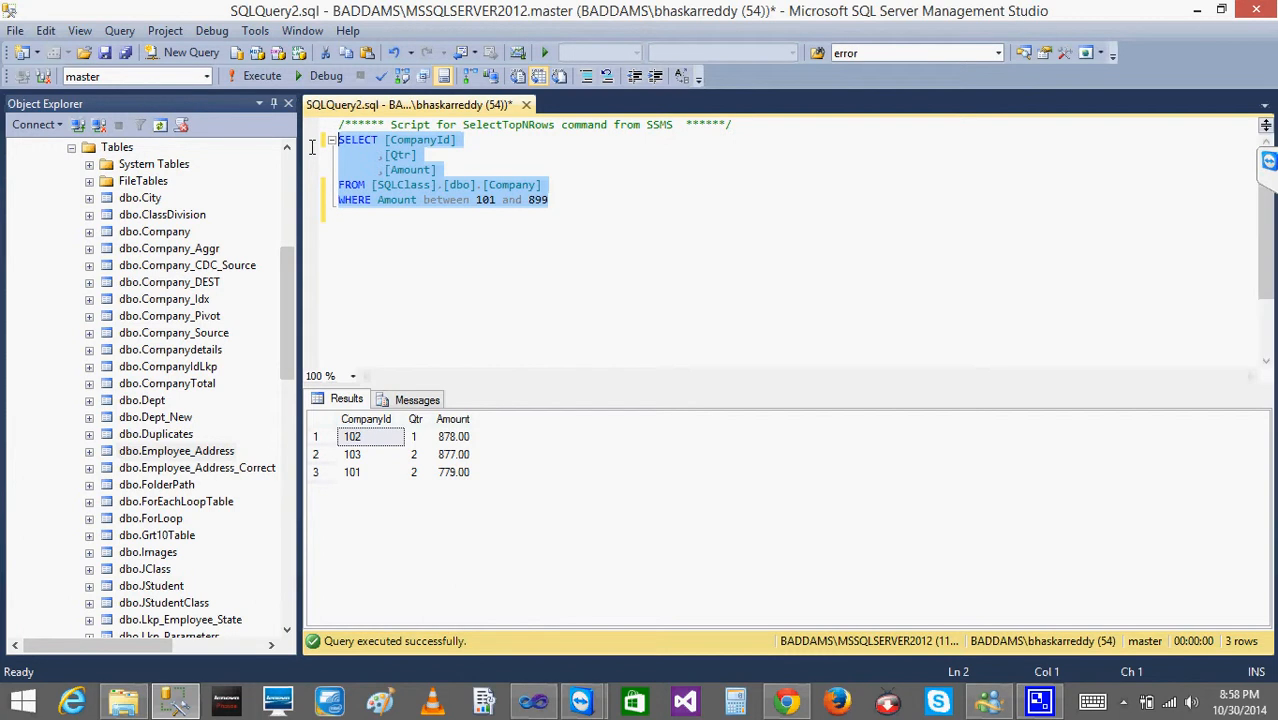
pyautogui.click(535, 702)
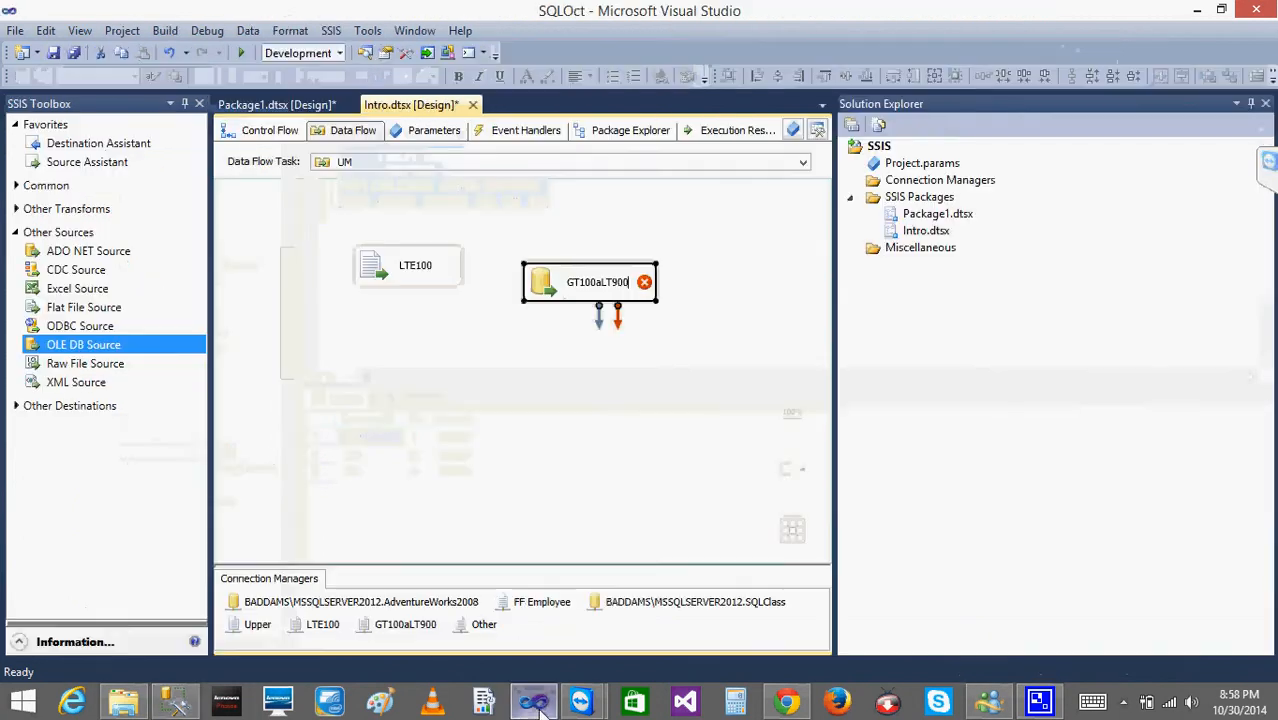
pyautogui.doubleClick(553, 285)
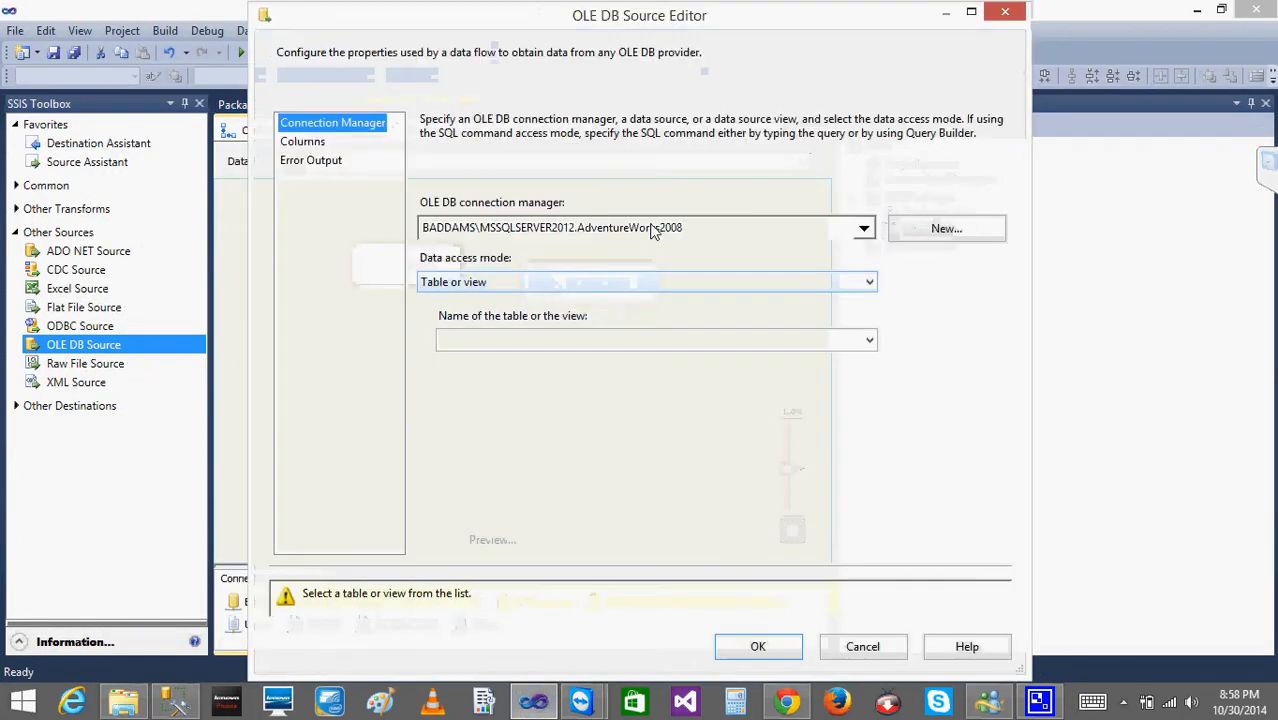
pyautogui.click(750, 228)
pyautogui.click(617, 287)
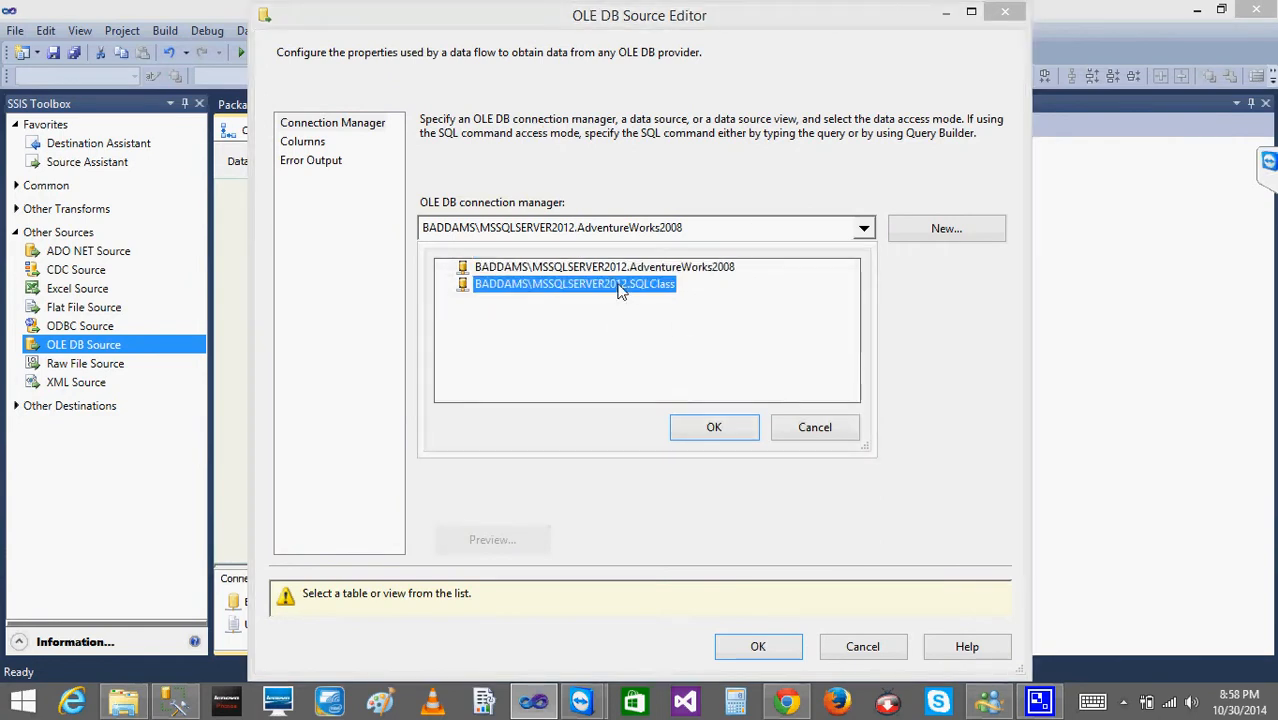
pyautogui.click(722, 431)
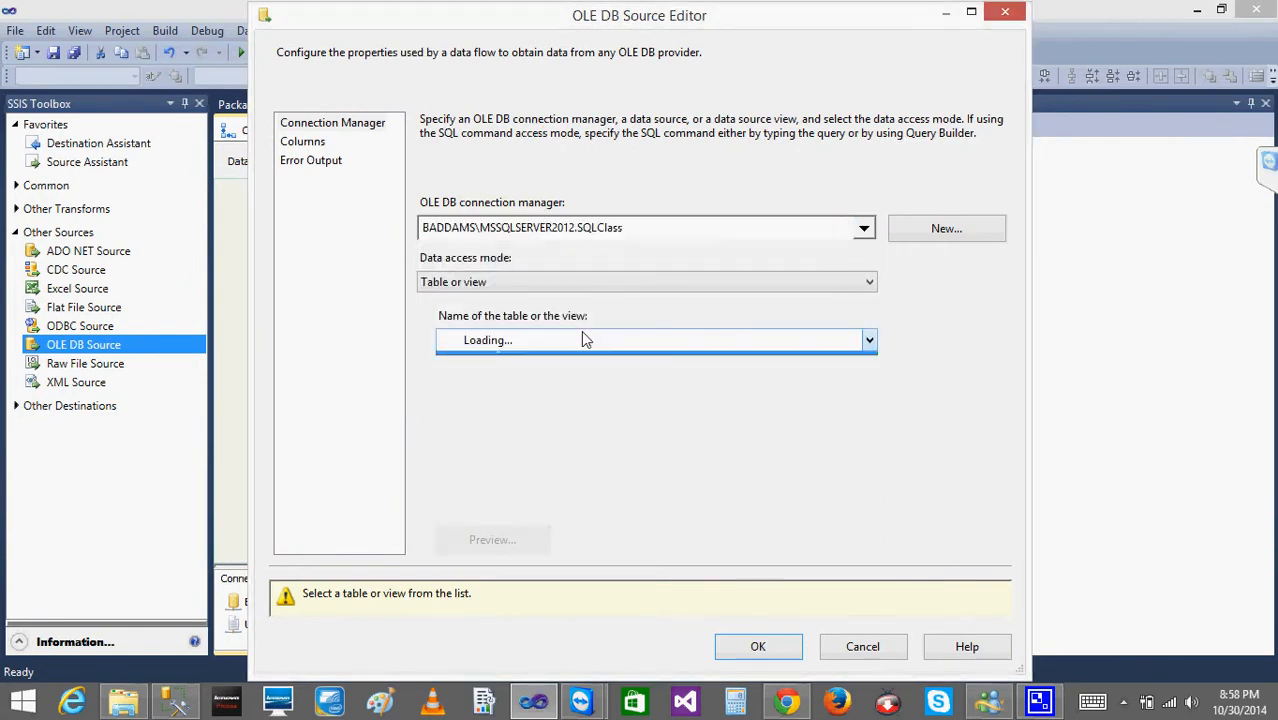
# Set the GT100aLT900 source's data access mode to SQL command and paste the copied Company query as its command text.
pyautogui.click(535, 283)
pyautogui.click(520, 283)
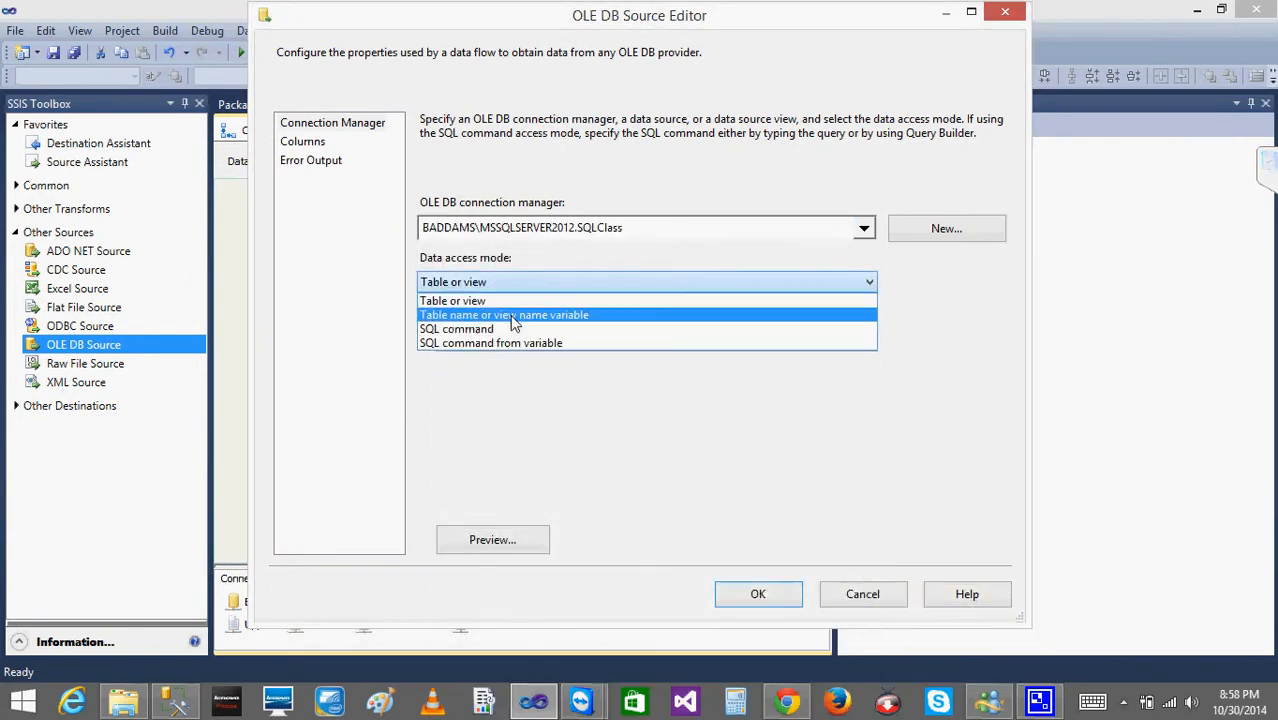
pyautogui.click(510, 329)
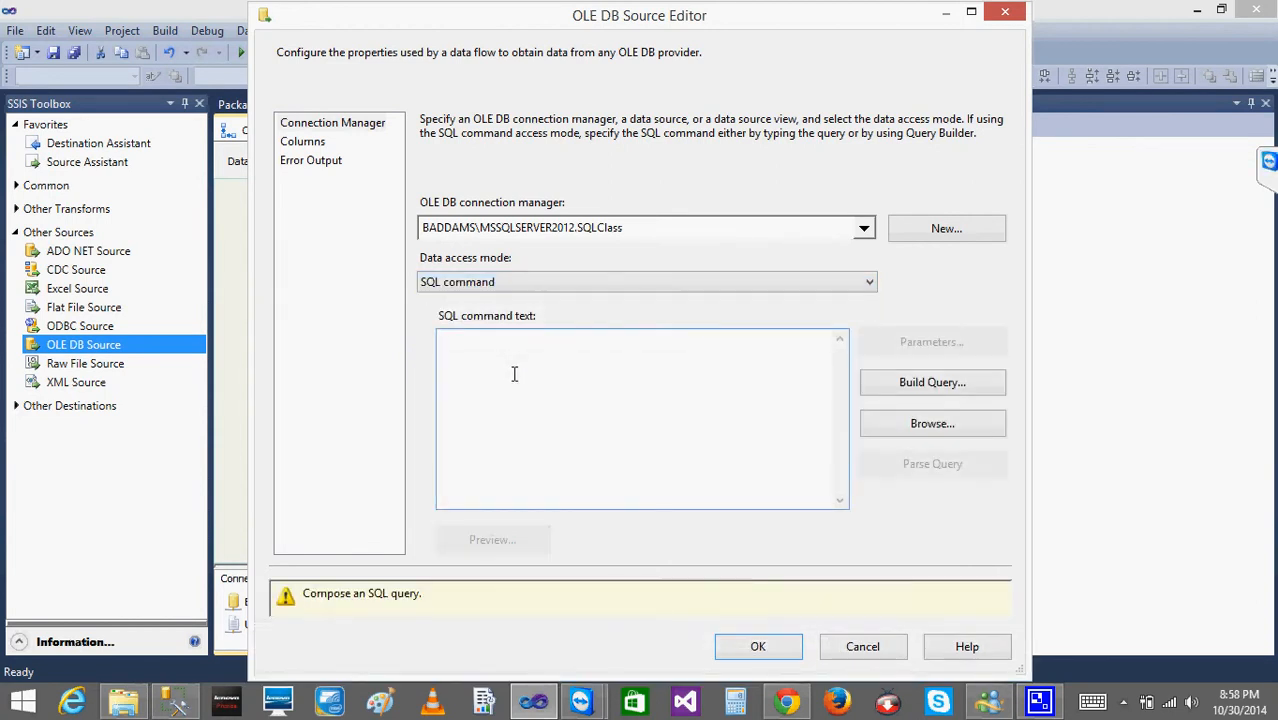
pyautogui.write('SELECT [CompanyId]       ,[Qtr]       ,[Amount] FROM [SQLClass].[dbo].[Company] WHERE Amount between 101 and 899')
pyautogui.click(758, 594)
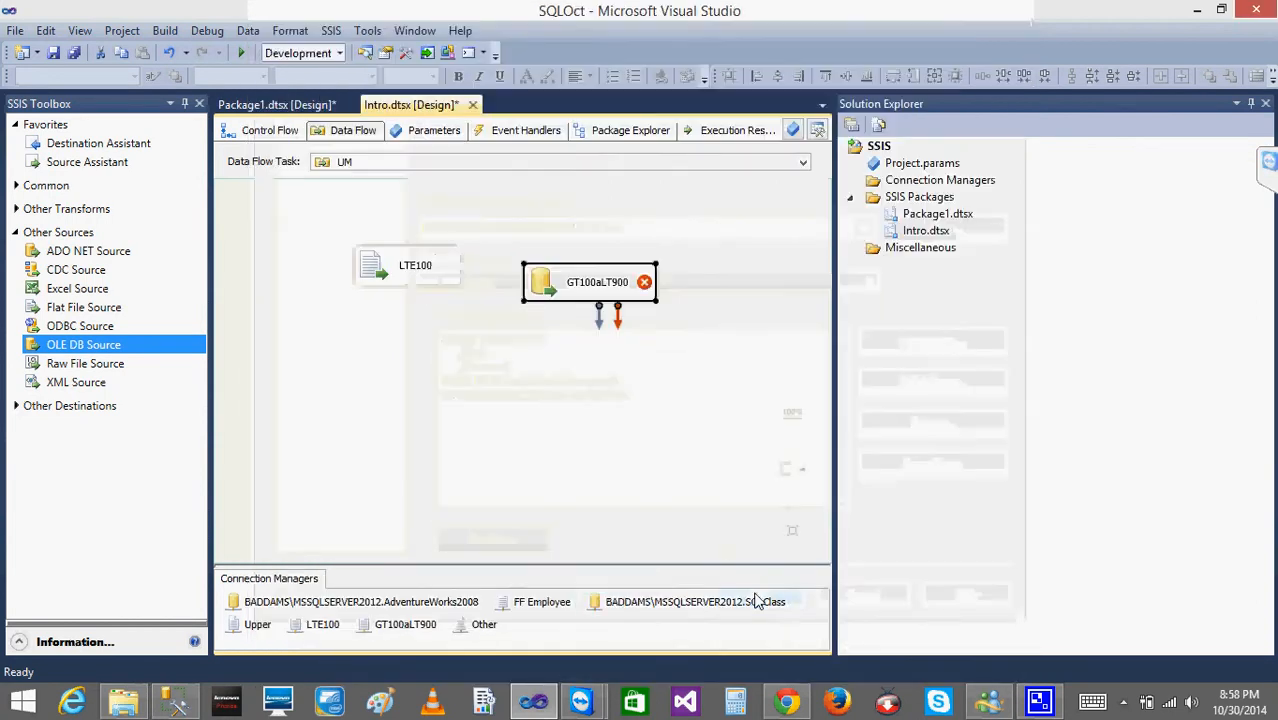
# Move the GT100aLT900 source up slightly and add a Merge transformation below the LTE100 source.
pyautogui.moveTo(552, 292); pyautogui.dragTo(543, 270)
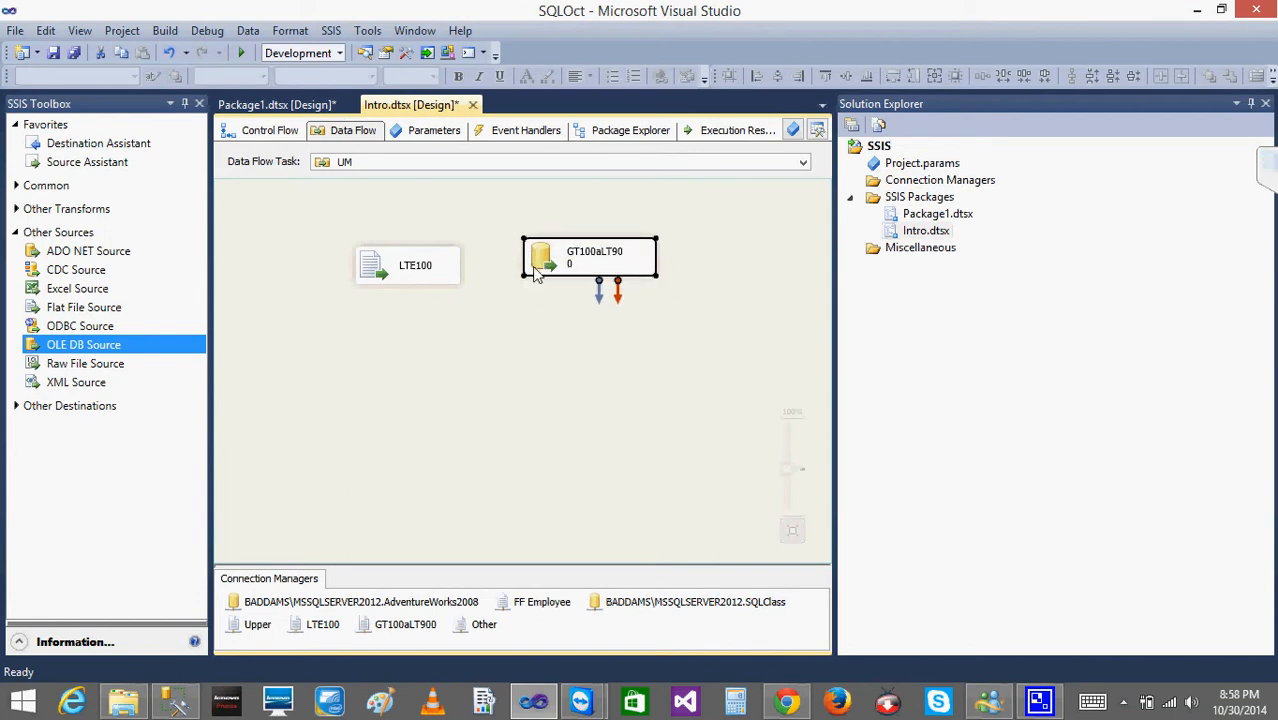
pyautogui.click(347, 392)
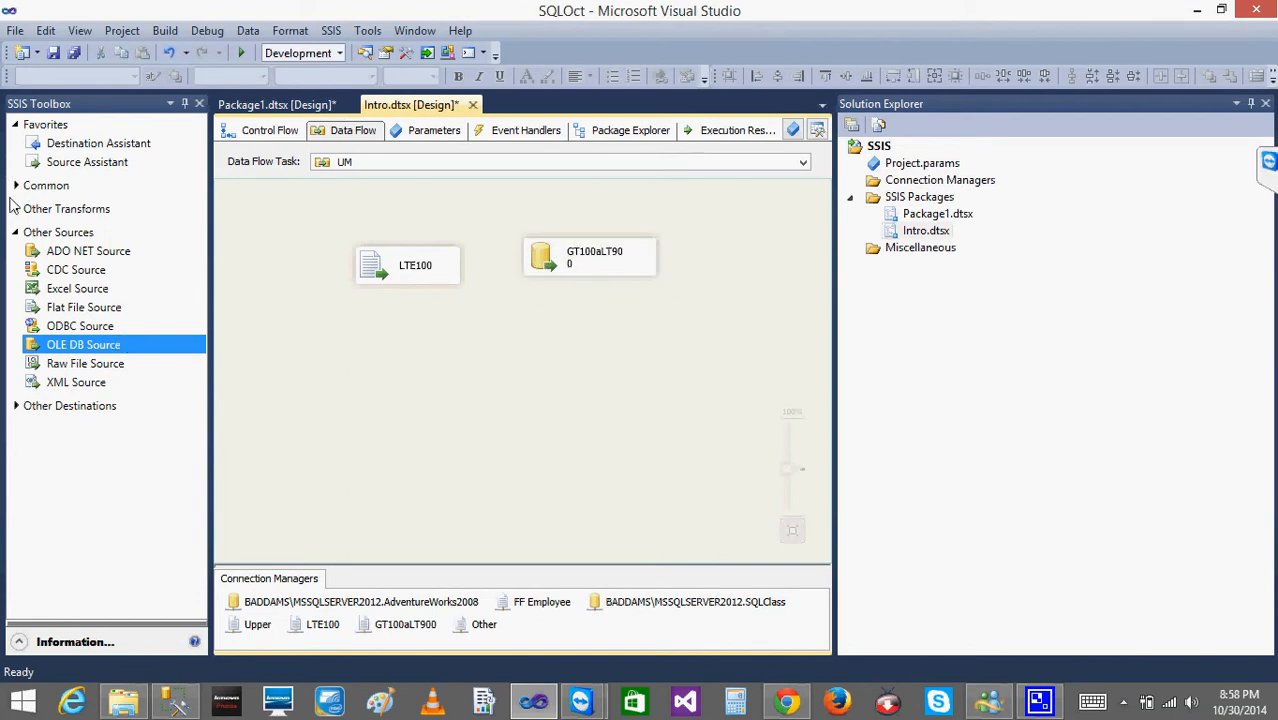
pyautogui.click(15, 232)
pyautogui.click(16, 186)
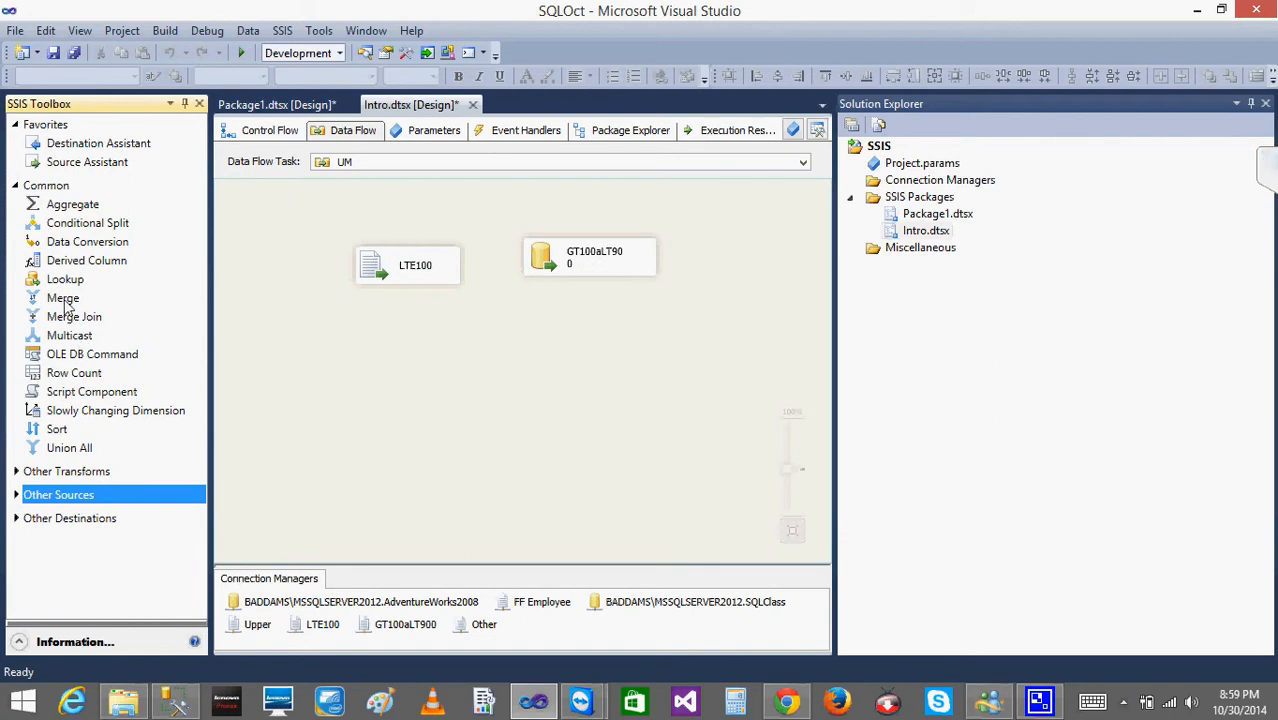
pyautogui.moveTo(62, 298); pyautogui.dragTo(381, 370)
# Connect the LTE100 flat file source output to Merge Input 1 of the Merge transformation.
pyautogui.click(407, 272)
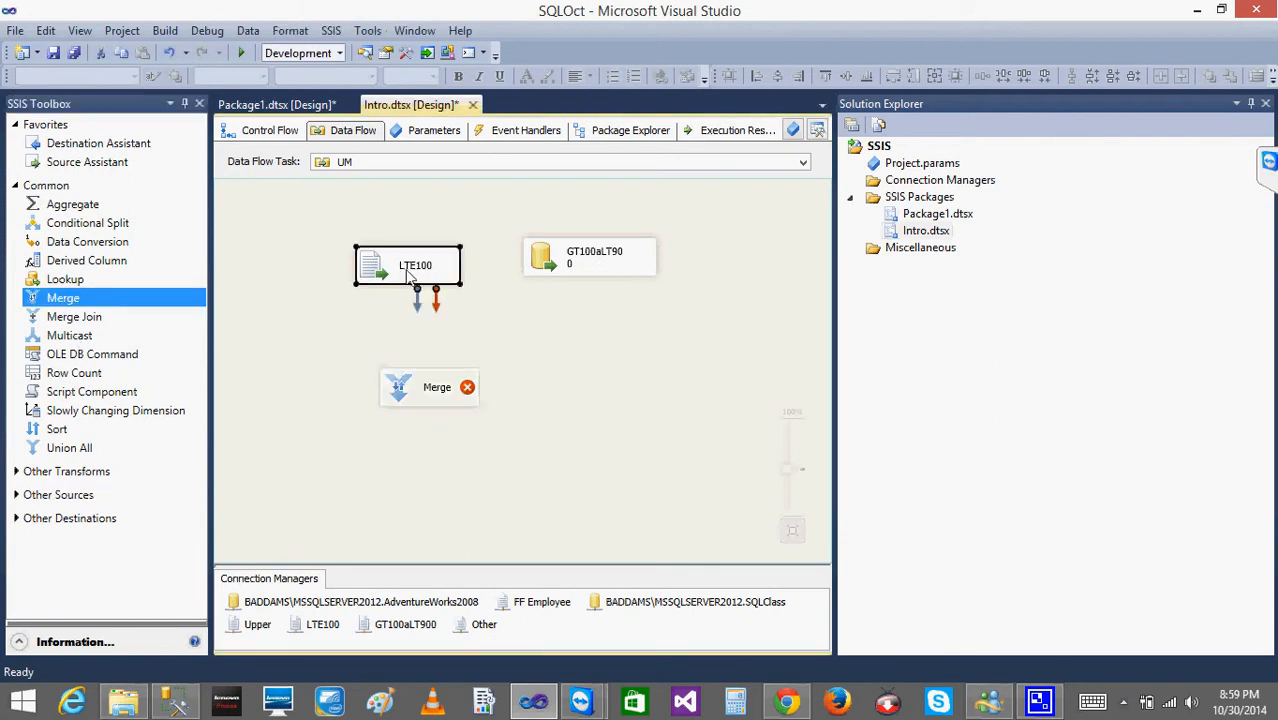
pyautogui.moveTo(416, 298); pyautogui.dragTo(424, 388)
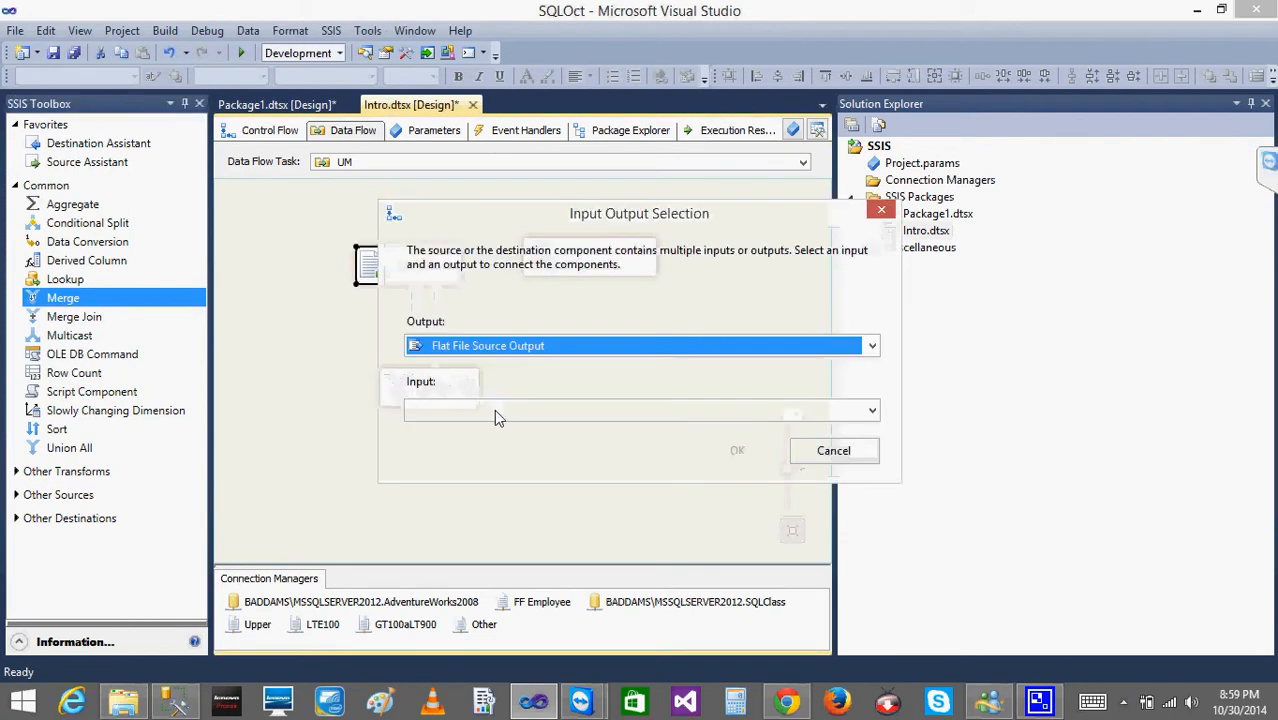
pyautogui.click(494, 410)
pyautogui.click(510, 421)
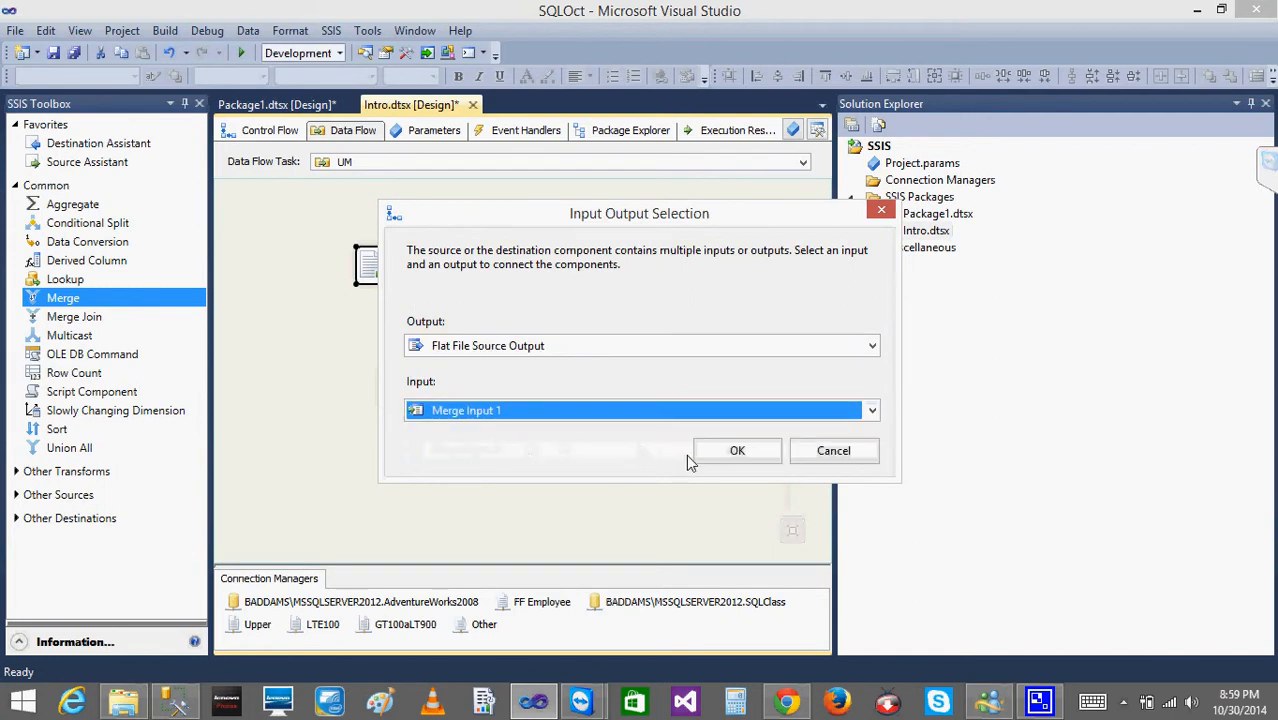
pyautogui.click(737, 450)
# Connect the GT100aLT900 source to the Merge transformation and position the Merge centrally below both sources.
pyautogui.click(548, 258)
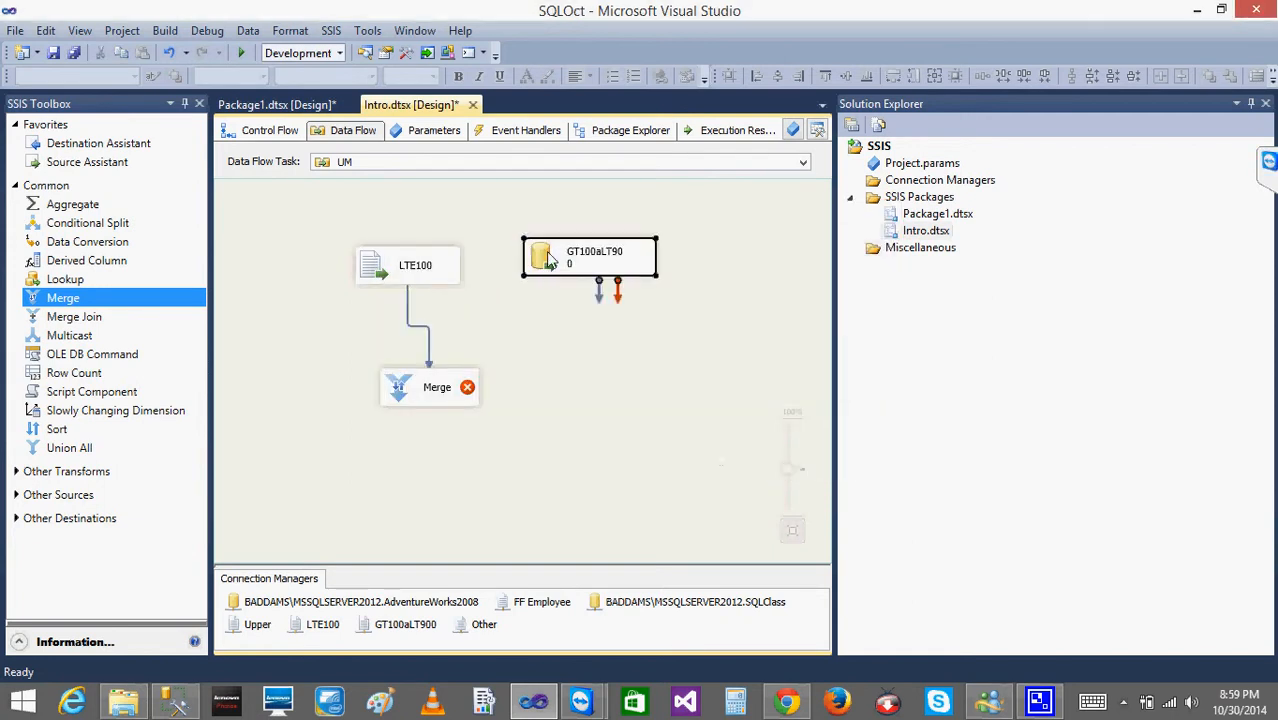
pyautogui.moveTo(597, 290); pyautogui.dragTo(511, 392)
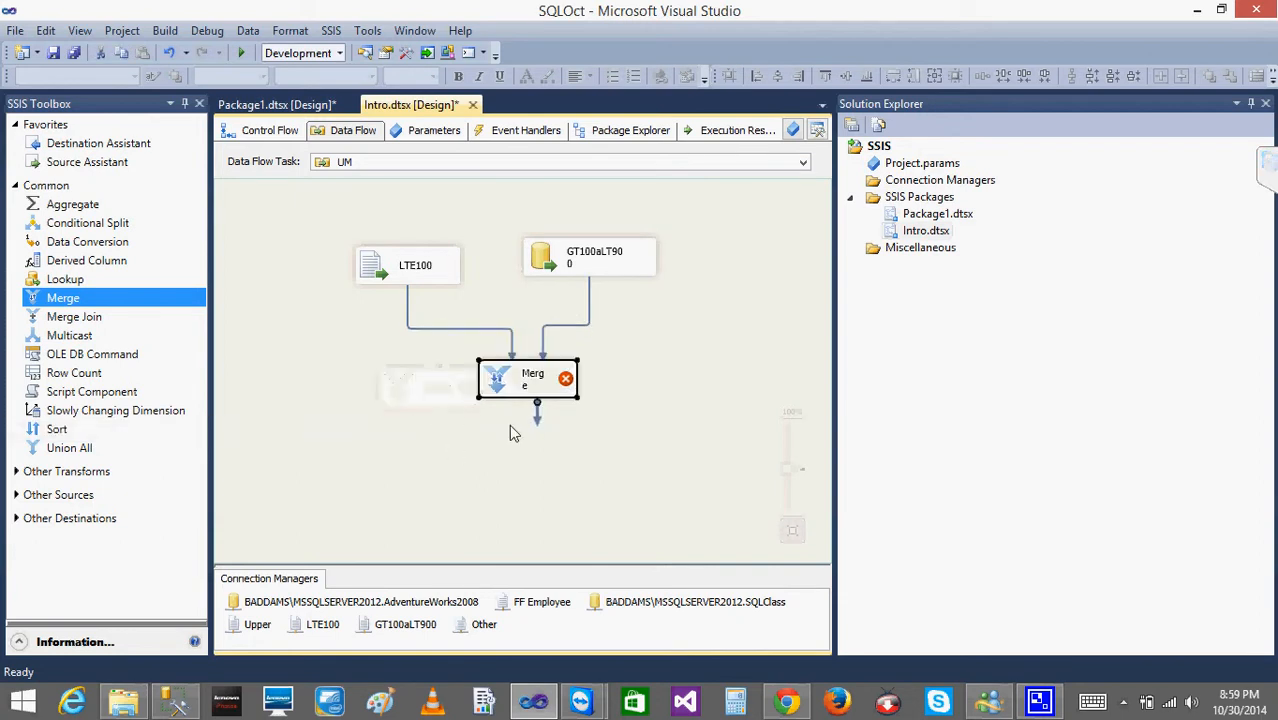
pyautogui.click(590, 440)
# Try to open the Merge transformation's editor.
pyautogui.doubleClick(519, 382)
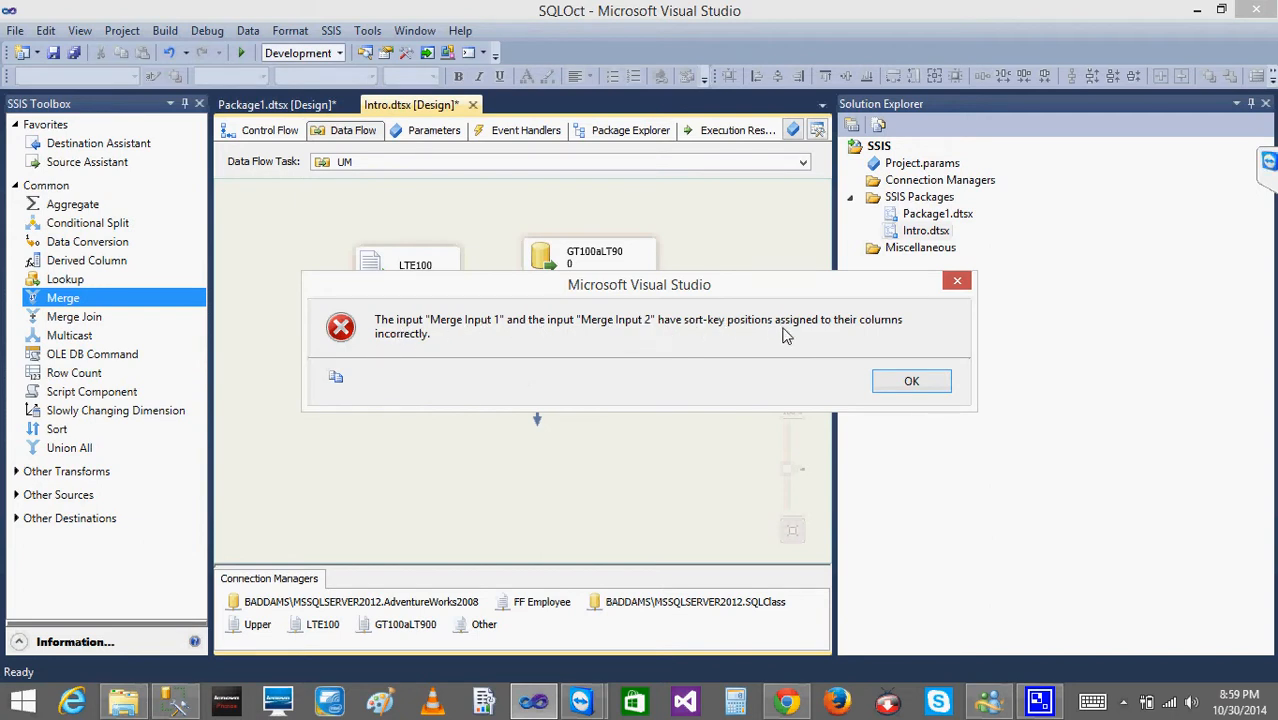
pyautogui.click(913, 383)
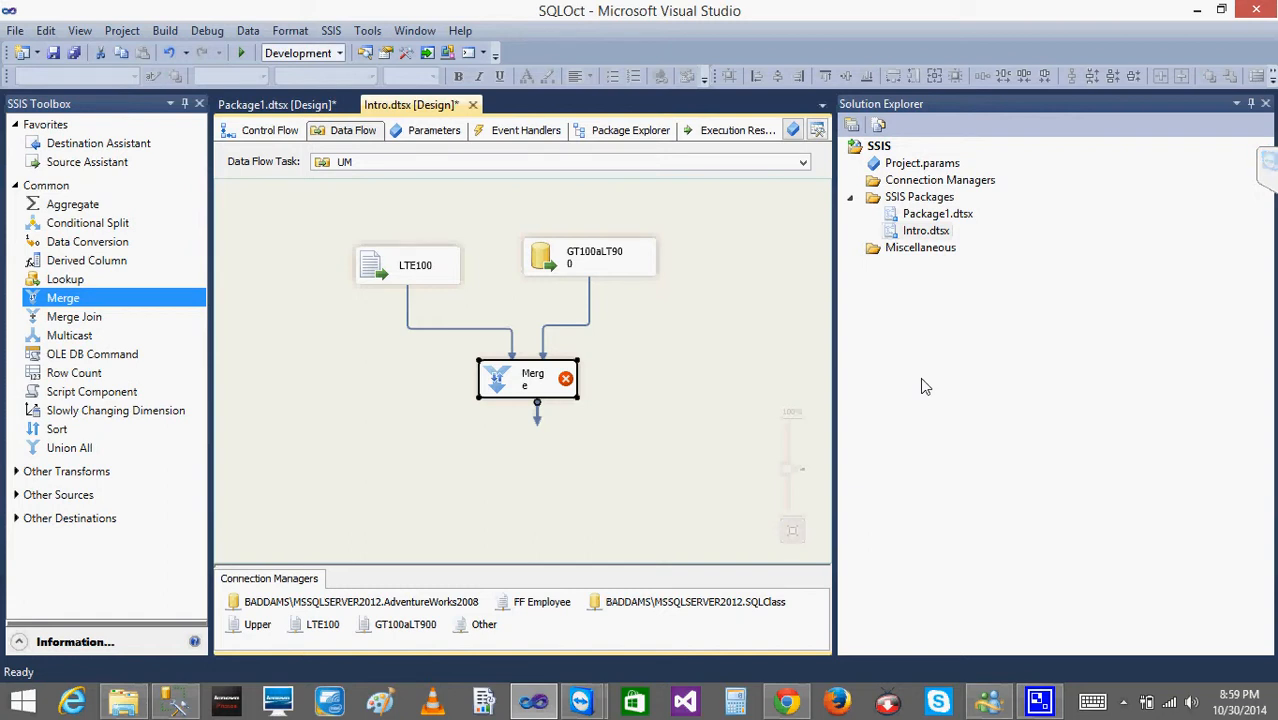
# Switch to SQL Server Management Studio and examine the order of the CompanyId values in the query results.
pyautogui.click(174, 700)
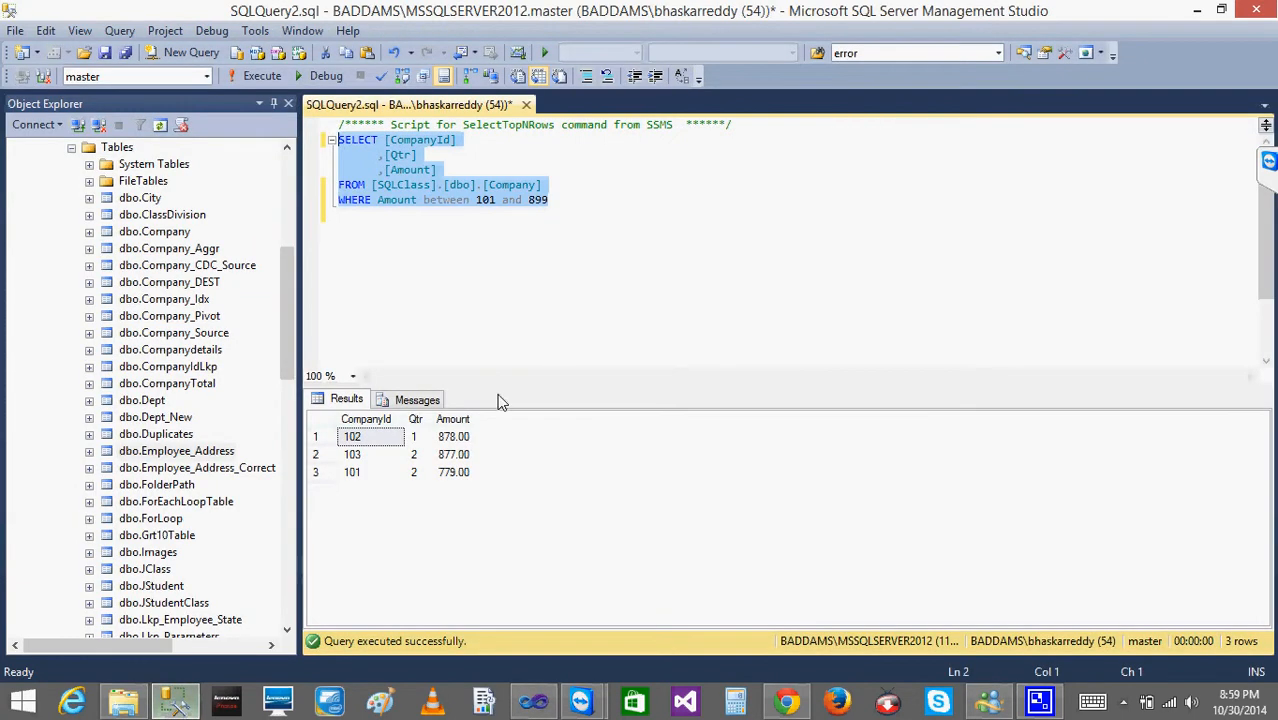
pyautogui.click(368, 440)
pyautogui.click(366, 455)
pyautogui.click(368, 474)
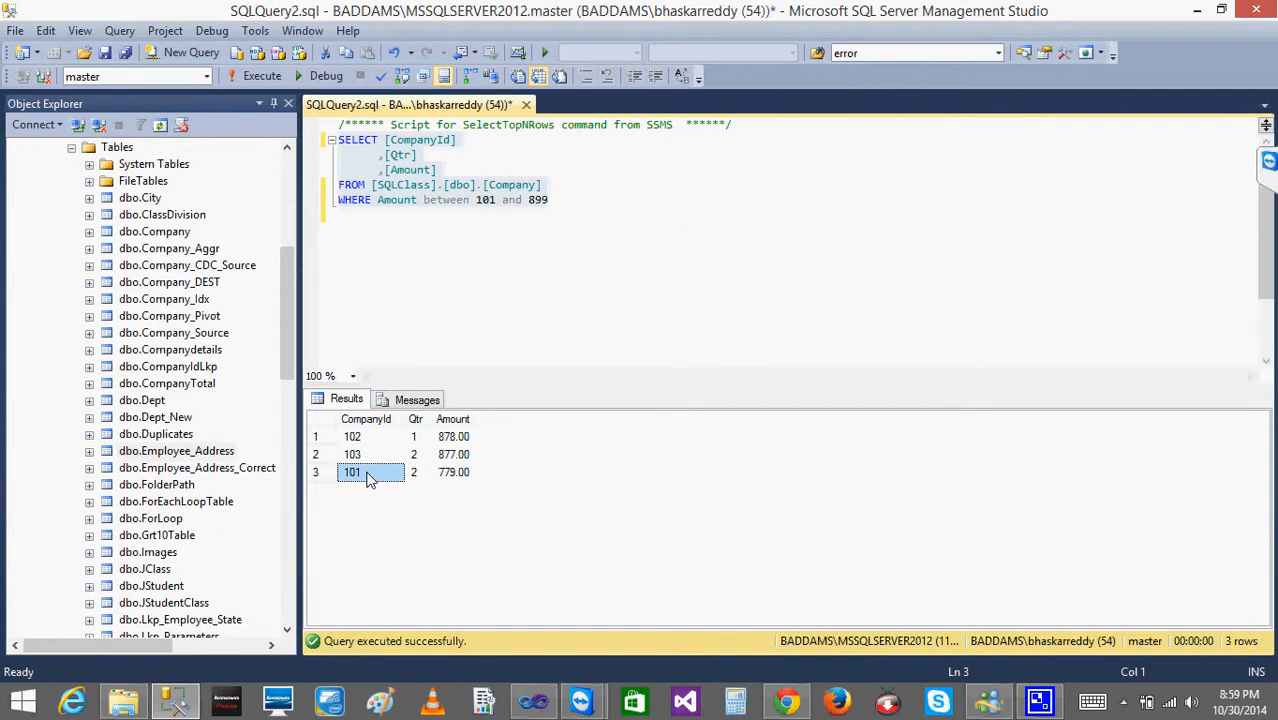
pyautogui.click(377, 441)
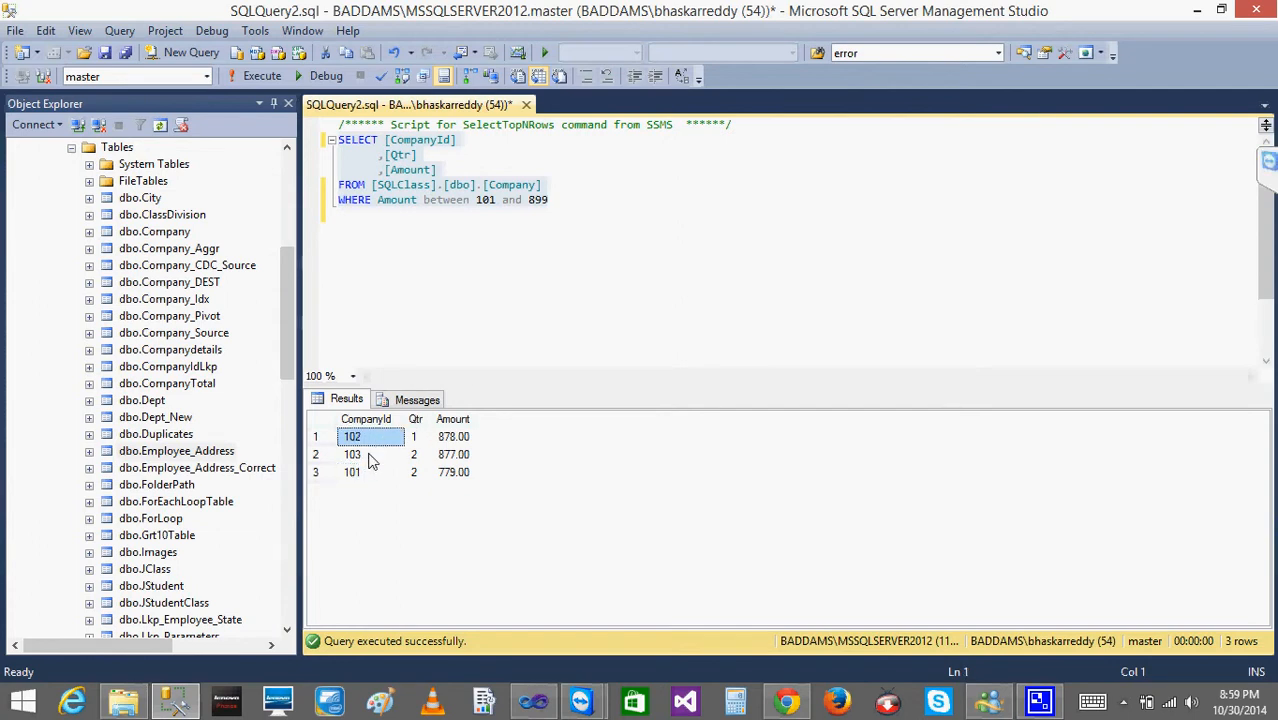
pyautogui.click(371, 457)
pyautogui.click(370, 475)
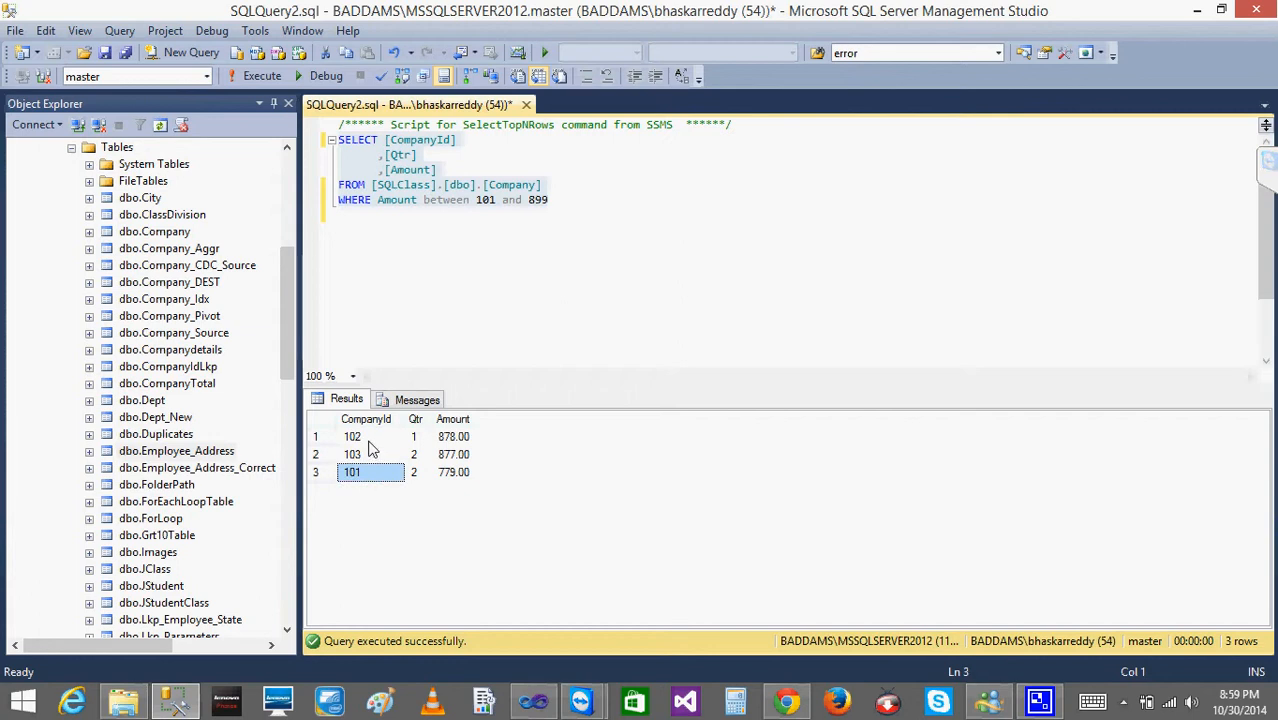
# Append ORDER BY companyId,Qtr to the filtered Company query and execute it.
pyautogui.click(597, 201)
pyautogui.press('Return')
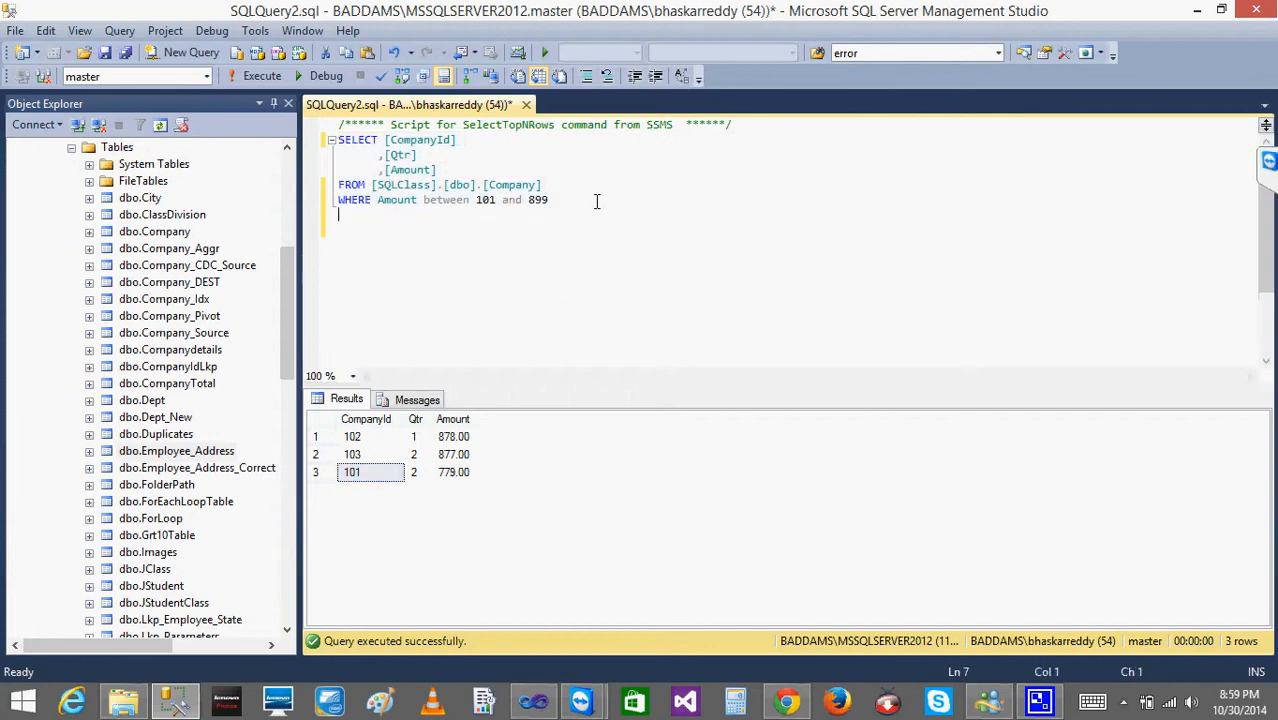
pyautogui.write('ORDER BY')
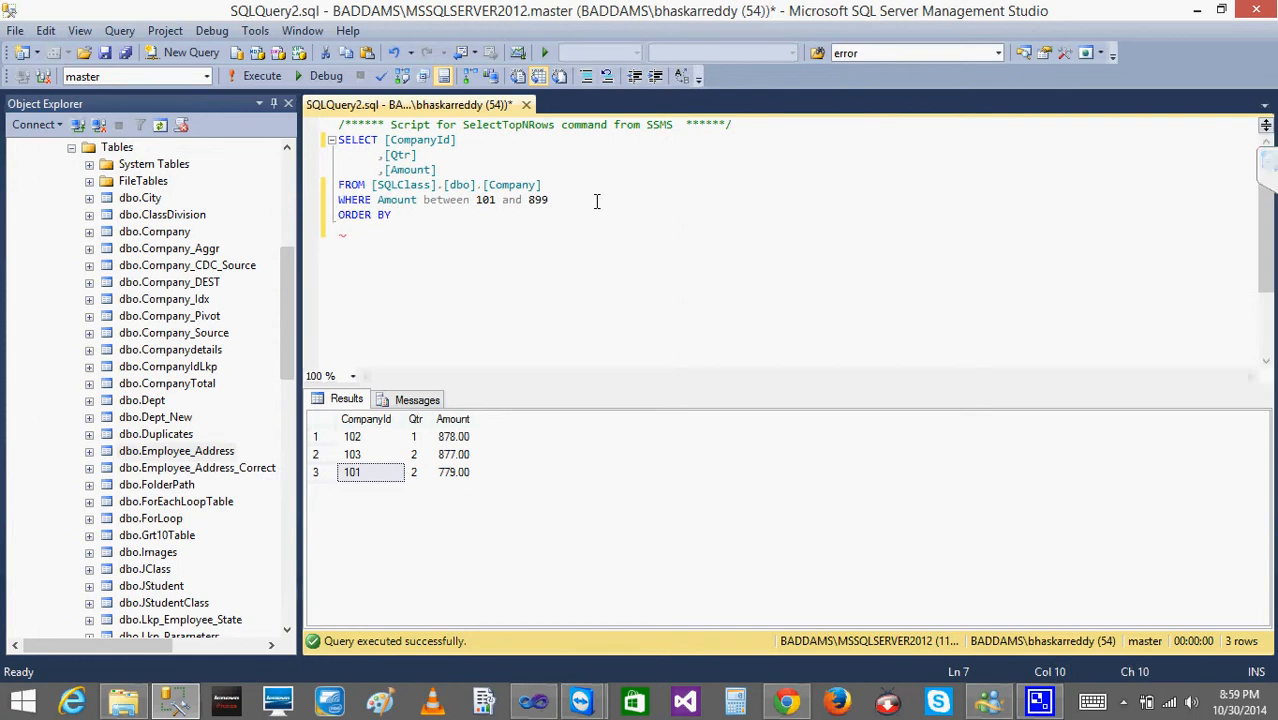
pyautogui.write('compan')
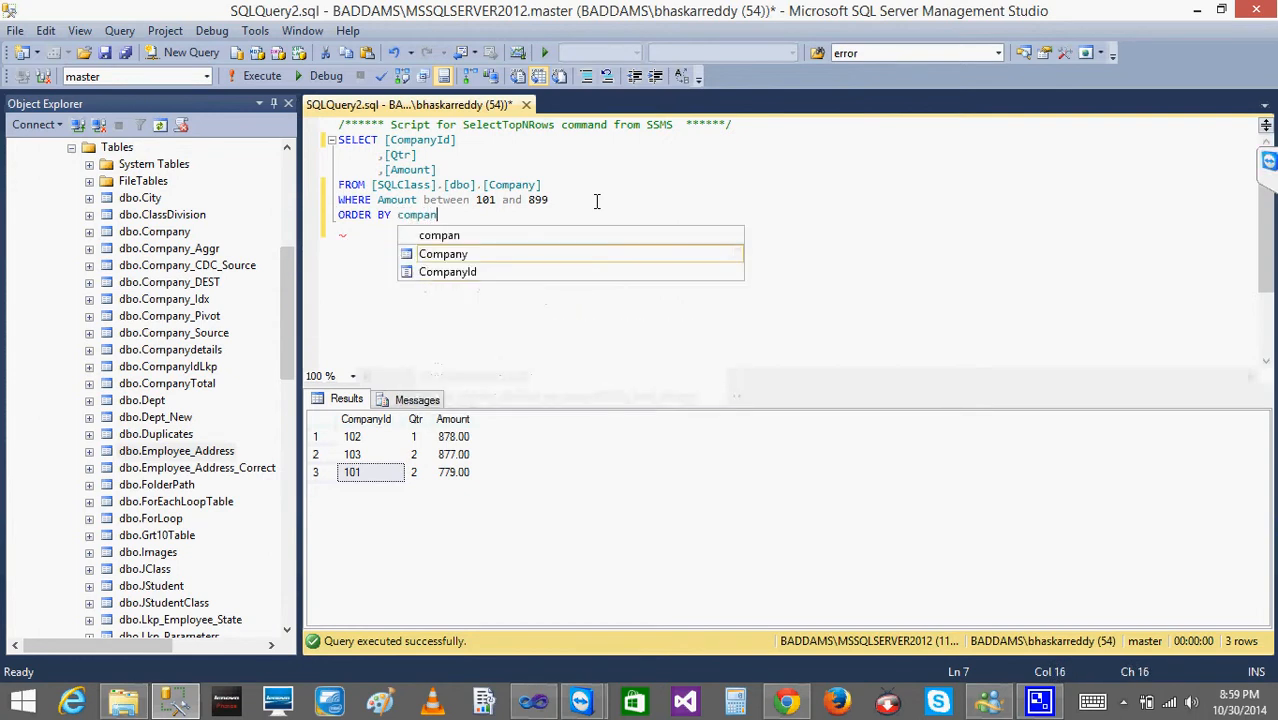
pyautogui.write('yId')
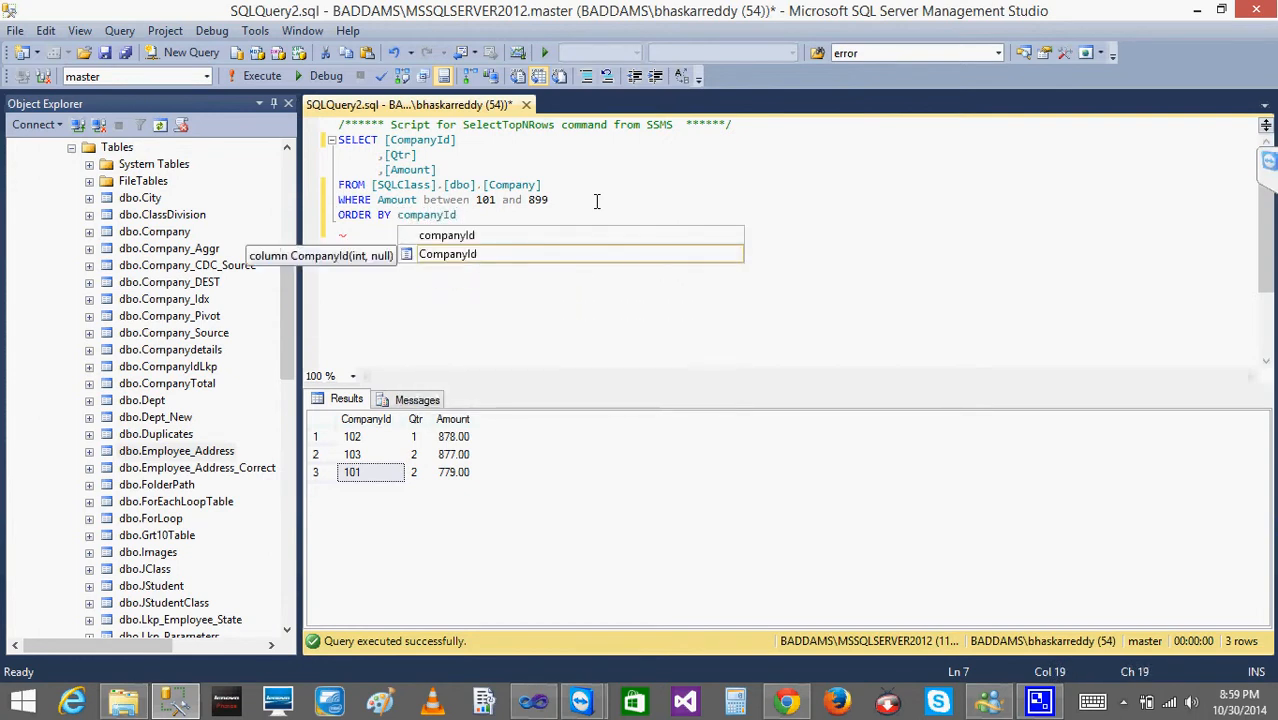
pyautogui.write(',Q')
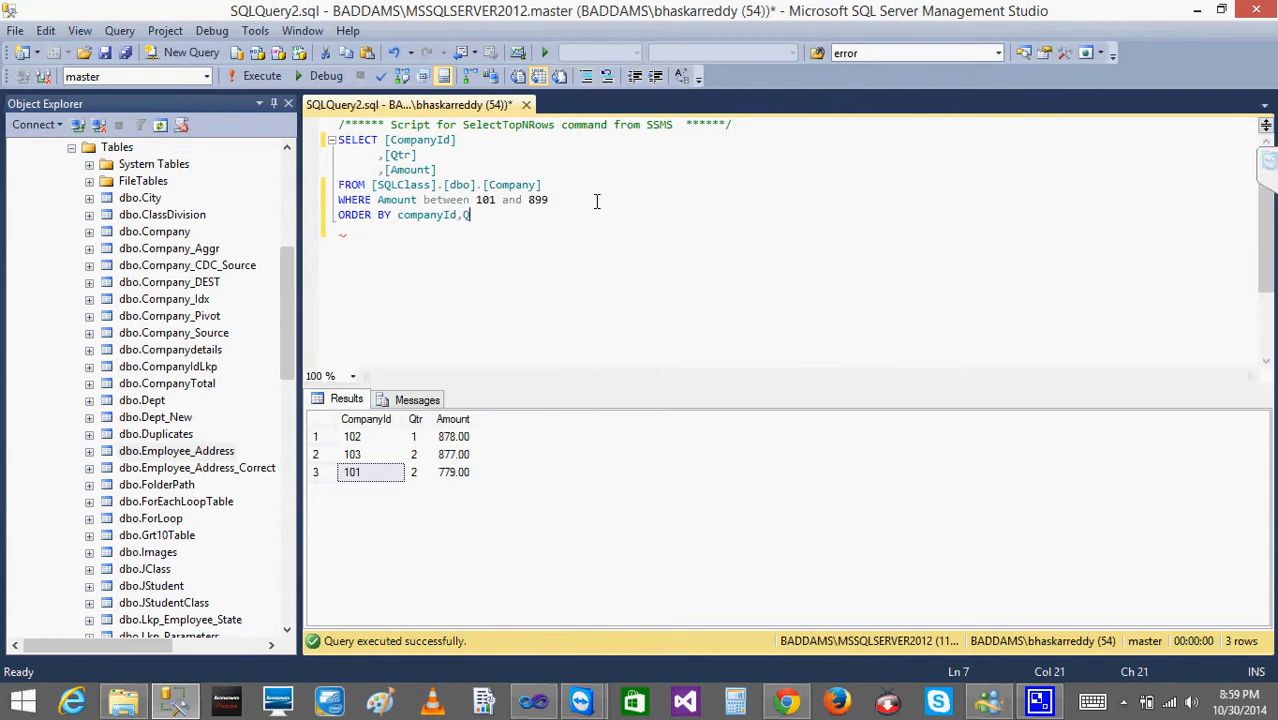
pyautogui.write('tr')
pyautogui.press('Return')
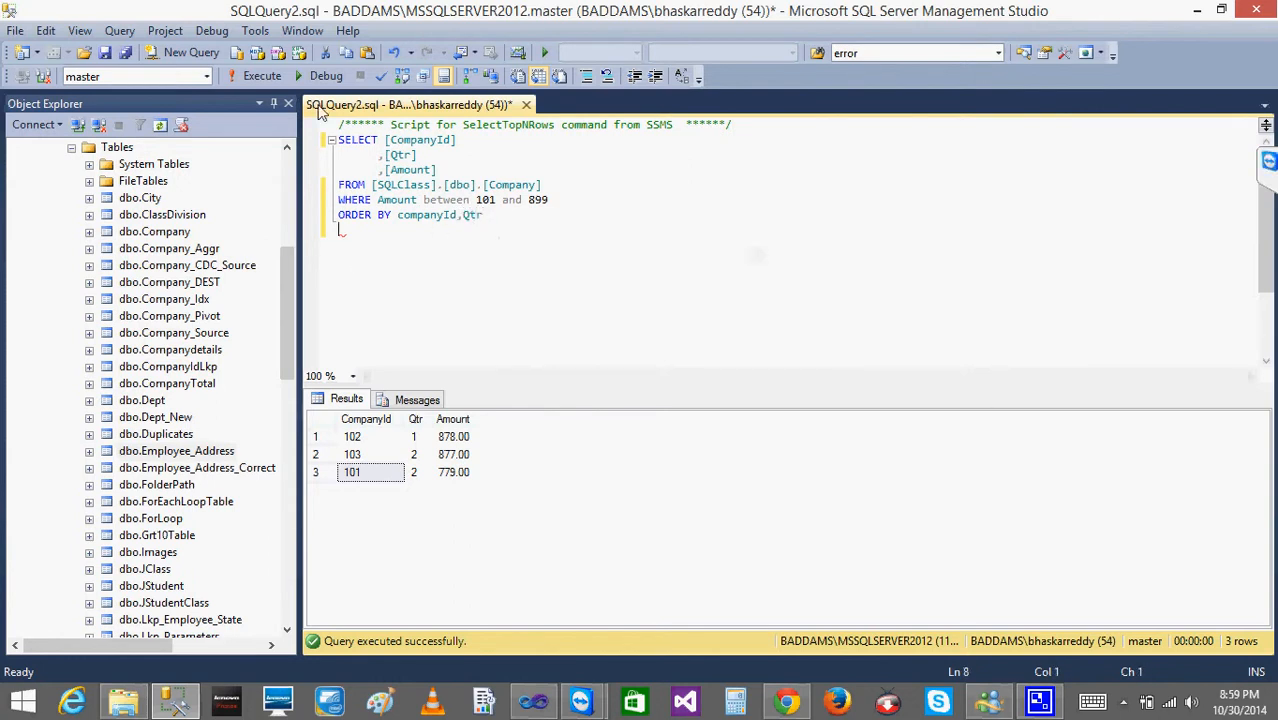
pyautogui.click(251, 78)
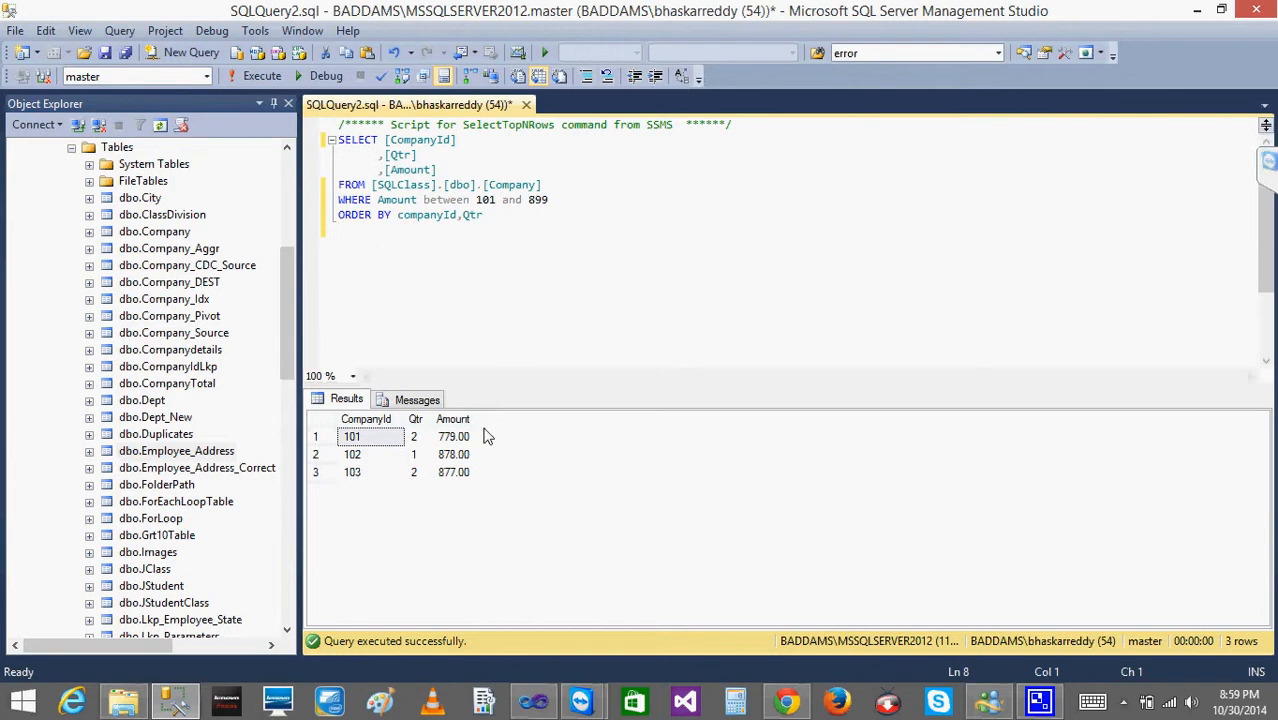
# Review the CompanyId order in the sorted query results and the query text, and switch back to Visual Studio.
pyautogui.click(355, 455)
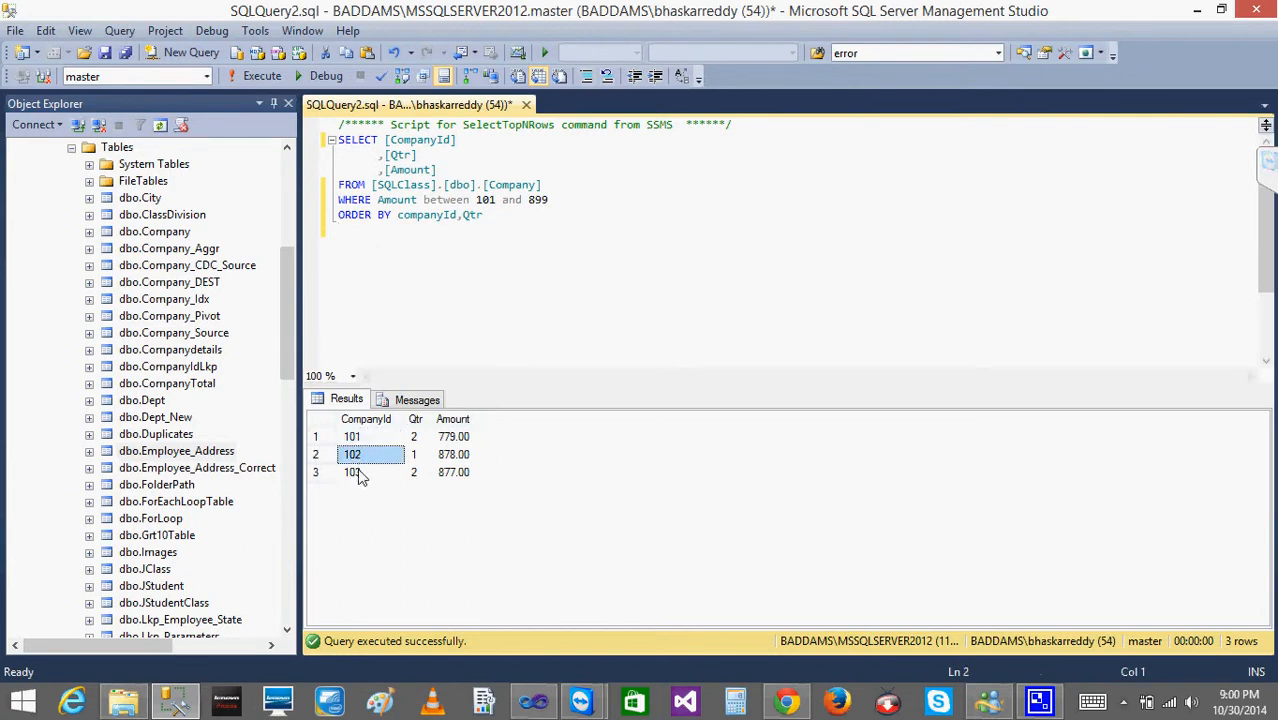
pyautogui.click(358, 476)
pyautogui.click(357, 439)
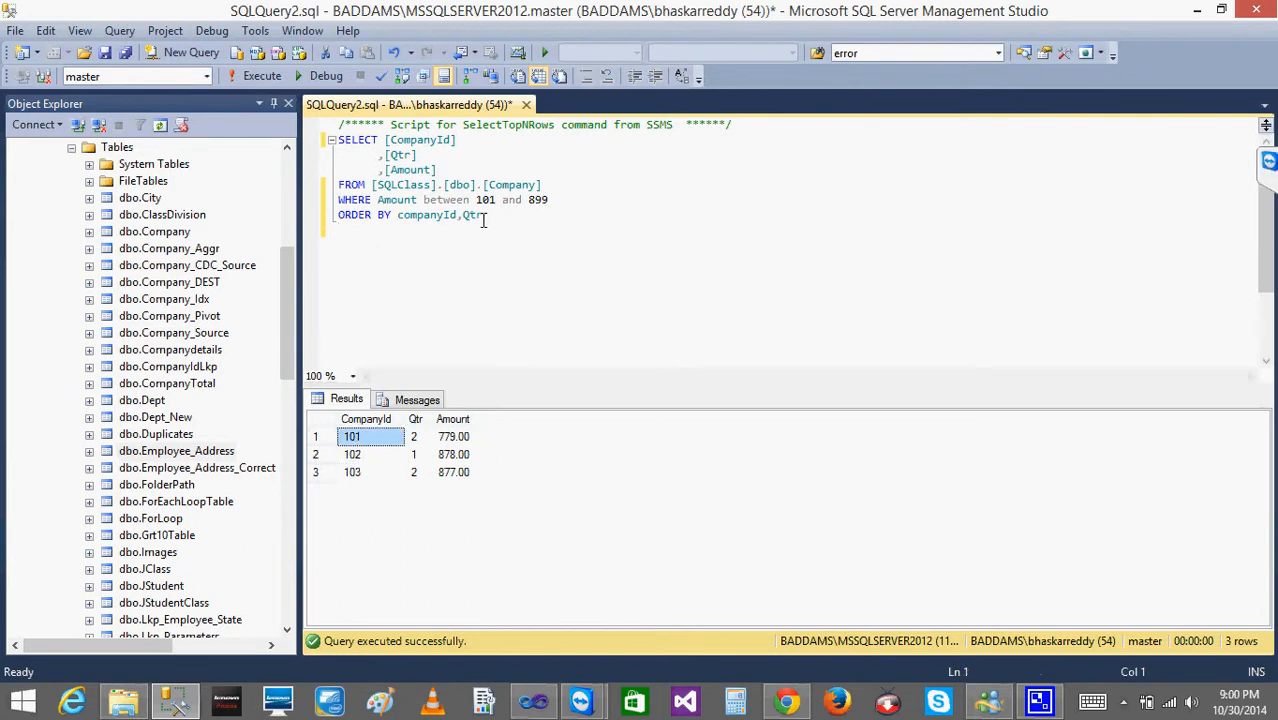
pyautogui.moveTo(484, 217); pyautogui.dragTo(310, 135)
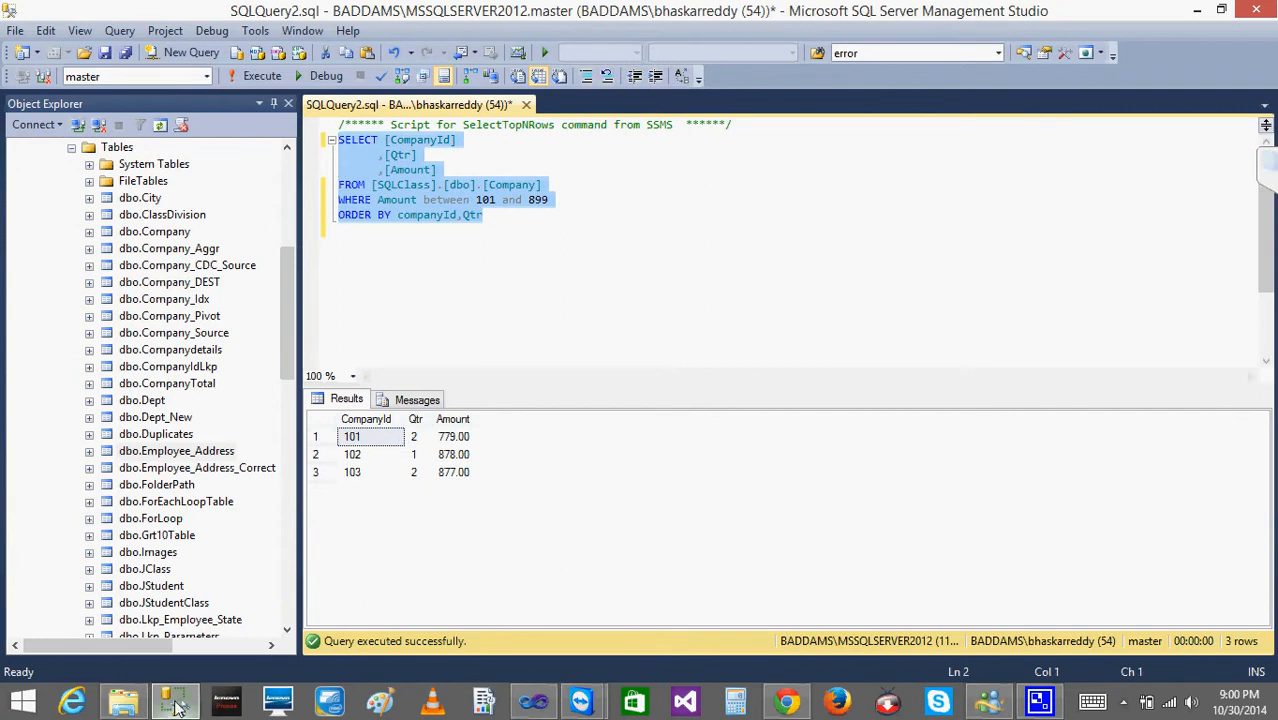
pyautogui.click(533, 701)
pyautogui.doubleClick(556, 261)
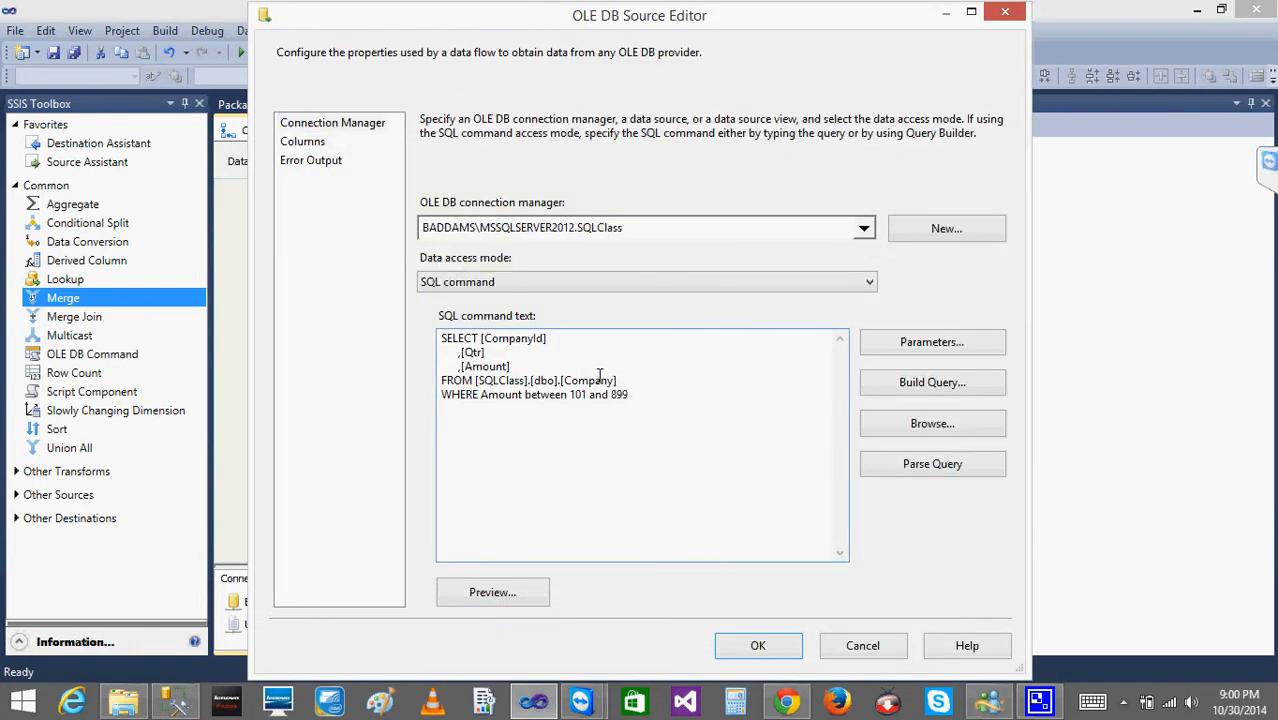
pyautogui.hotkey('ctrl', 'a')
pyautogui.write('SELECT [CompanyId]       ,[Qtr]       ,[Amount] FROM [SQLClass].[dbo].[Company] WHERE Amount between 101 and 899')
pyautogui.hotkey('ctrl', 'a')
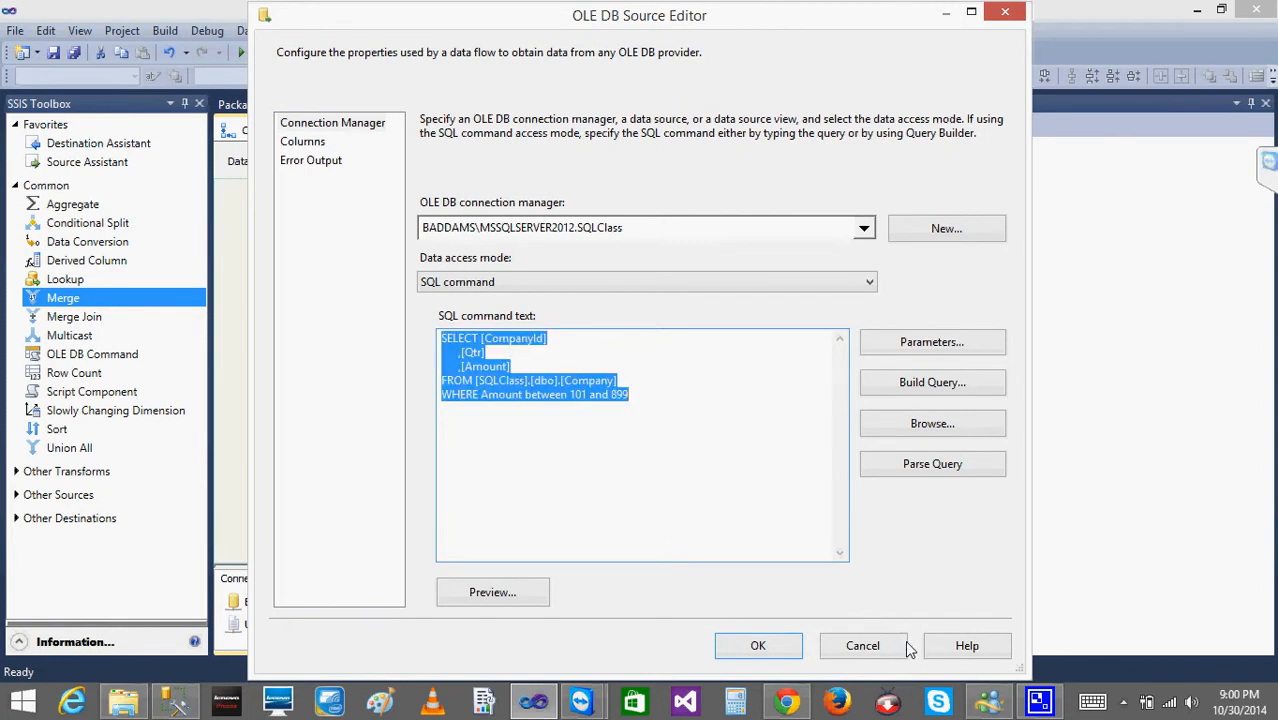
pyautogui.click(870, 645)
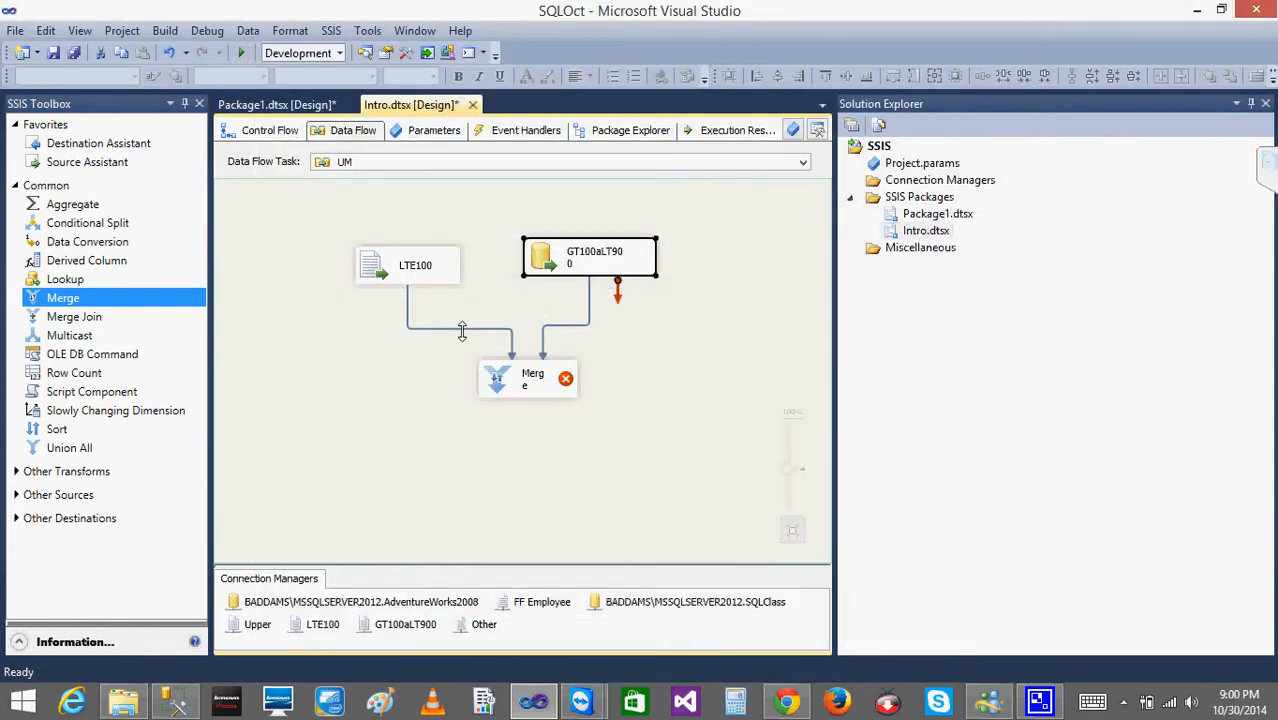
# Move the Merge transformation further down and delete both connections running into it from the LTE100 and GT100aLT900 sources.
pyautogui.moveTo(494, 378); pyautogui.dragTo(490, 418)
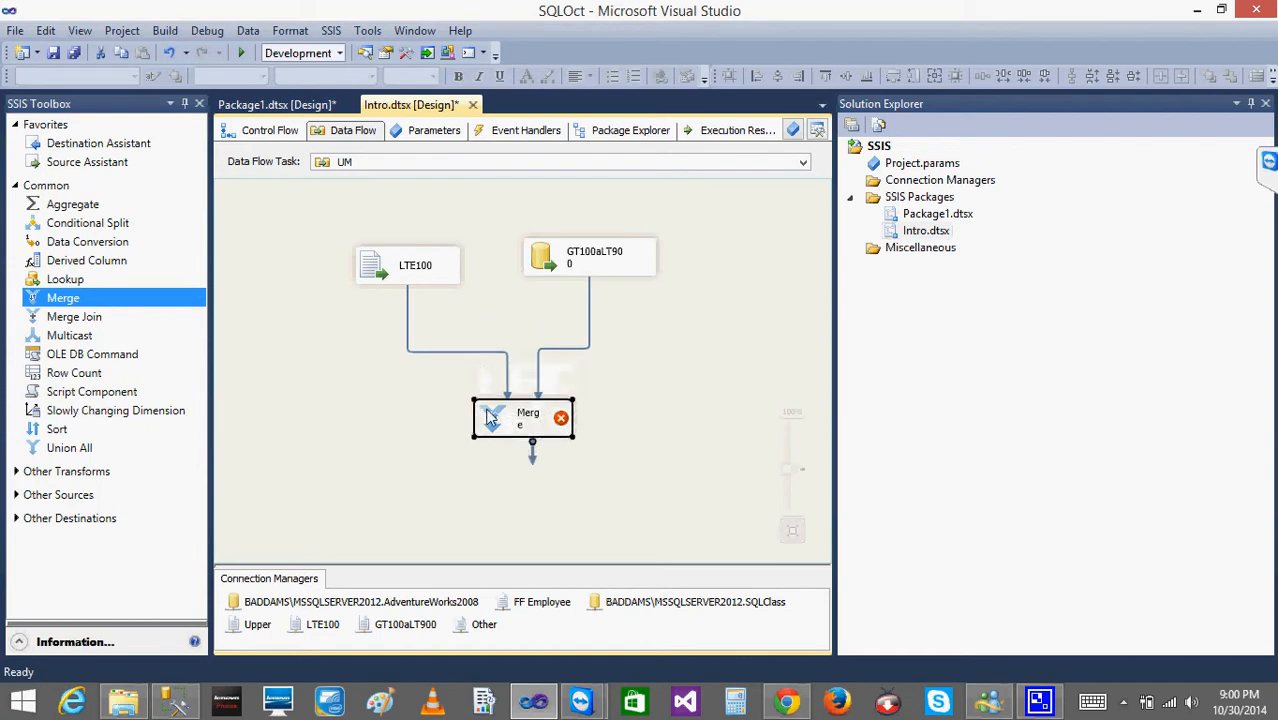
pyautogui.click(481, 351)
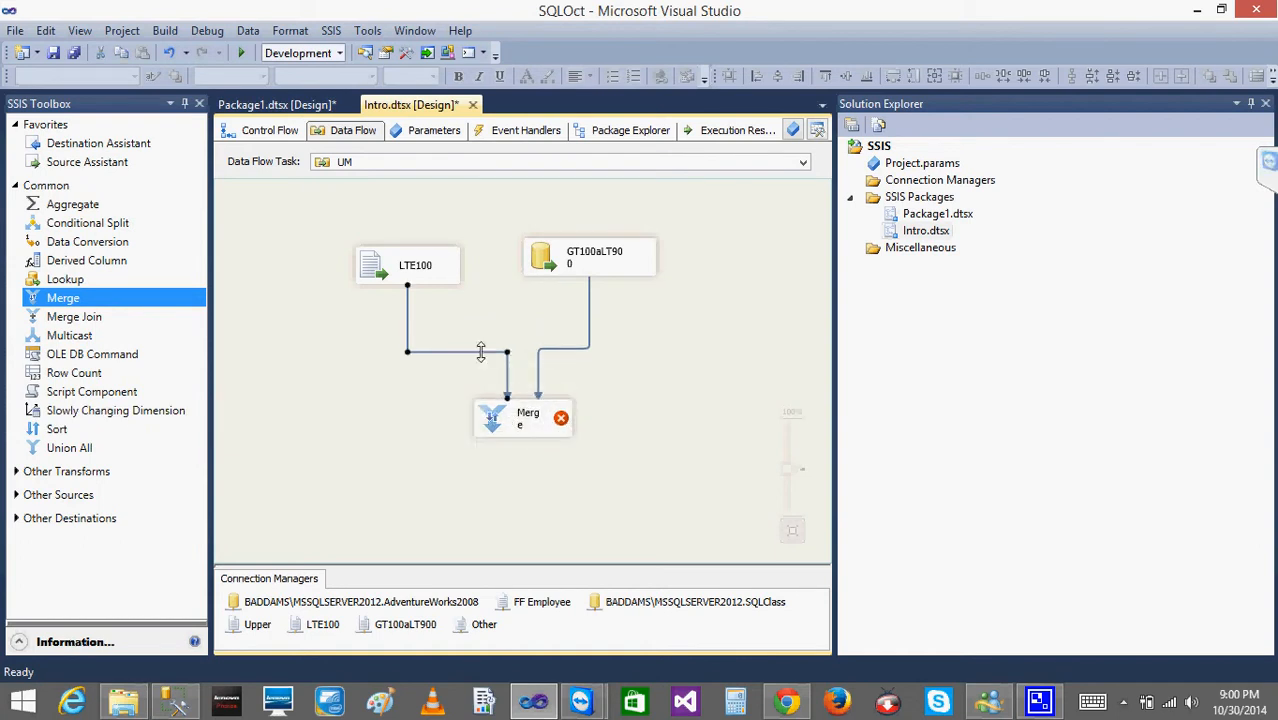
pyautogui.press('Delete')
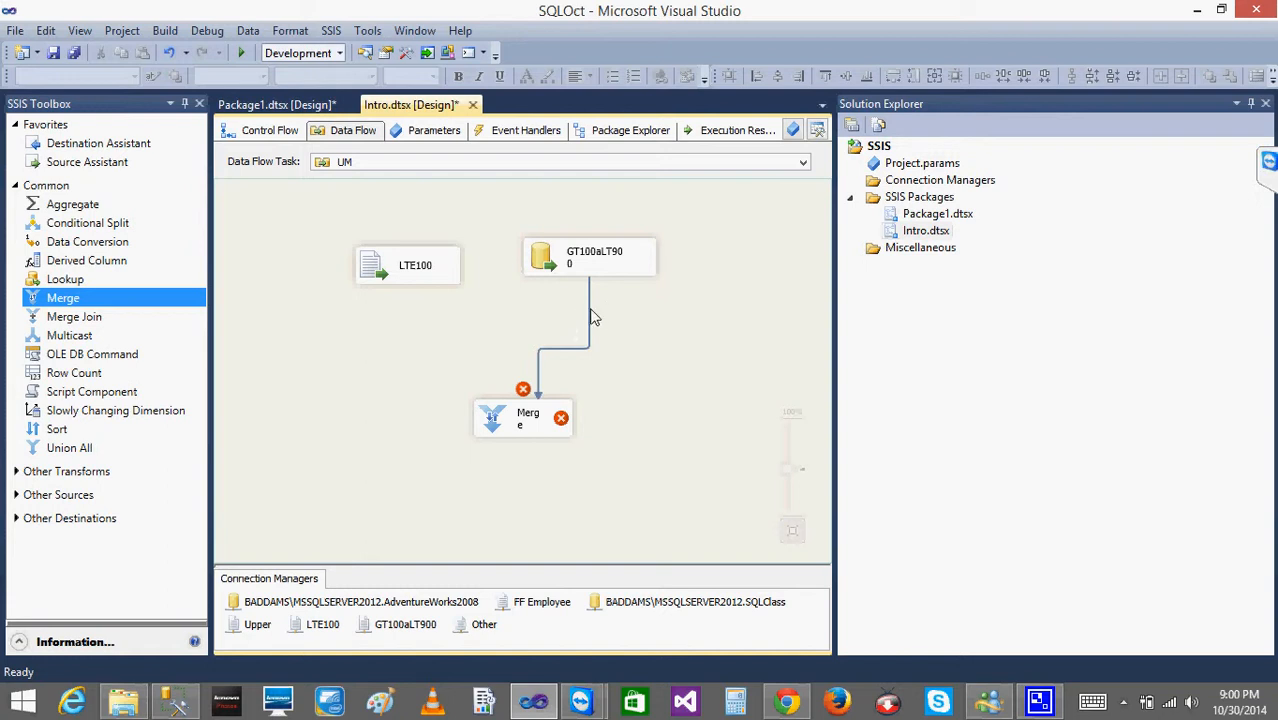
pyautogui.press('Delete')
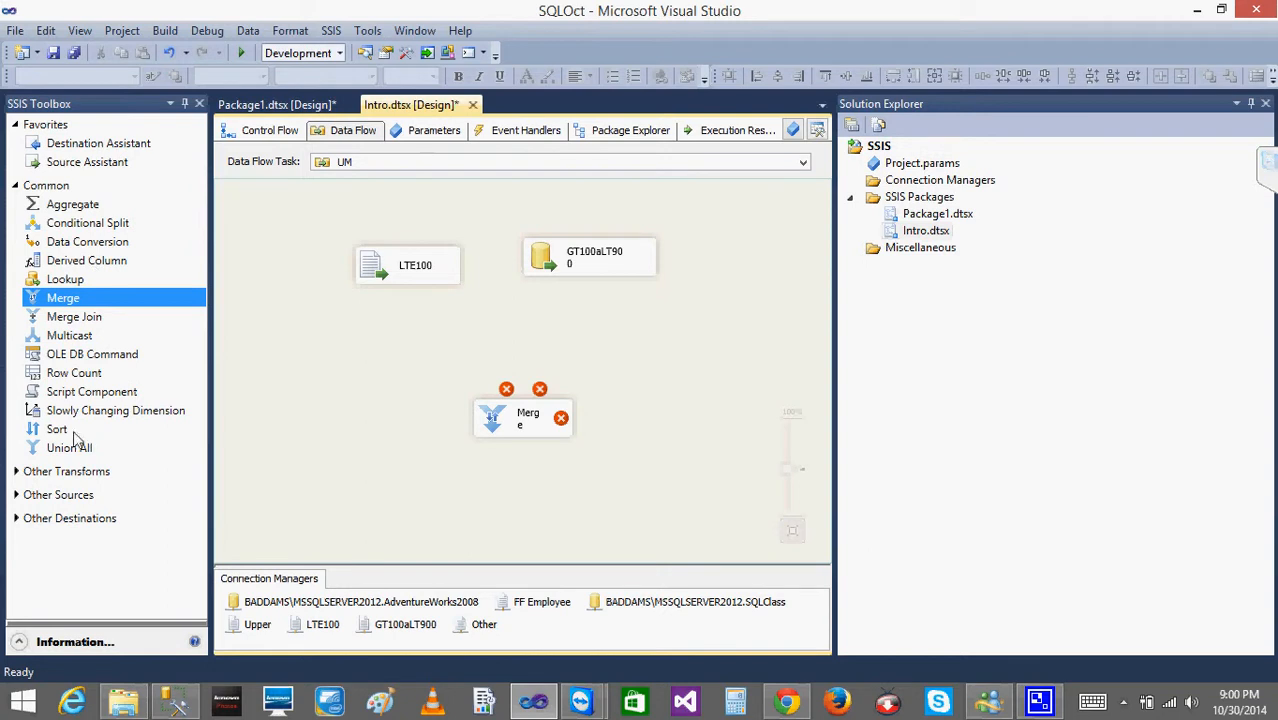
# Add a Sort transformation below each of the two sources and connect LTE100 to the Sort beneath it.
pyautogui.moveTo(45, 435); pyautogui.dragTo(387, 347)
pyautogui.moveTo(50, 438); pyautogui.dragTo(586, 328)
pyautogui.click(383, 266)
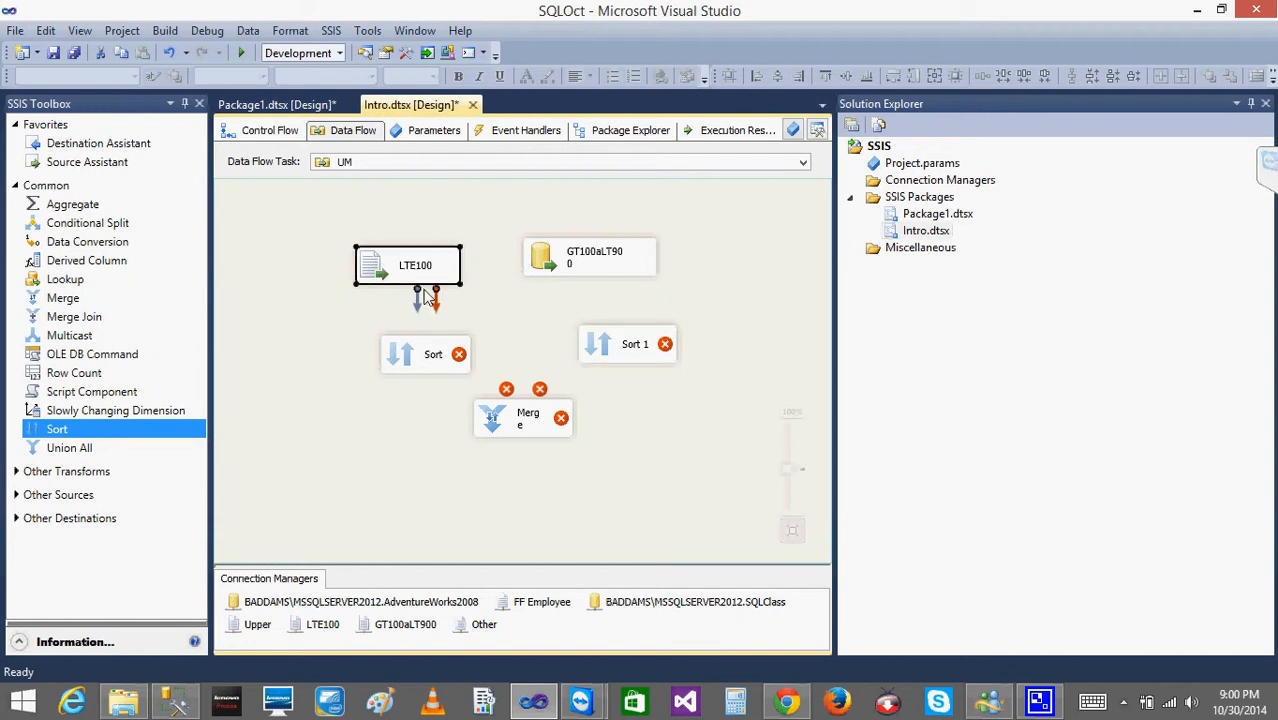
pyautogui.moveTo(423, 303); pyautogui.dragTo(414, 354)
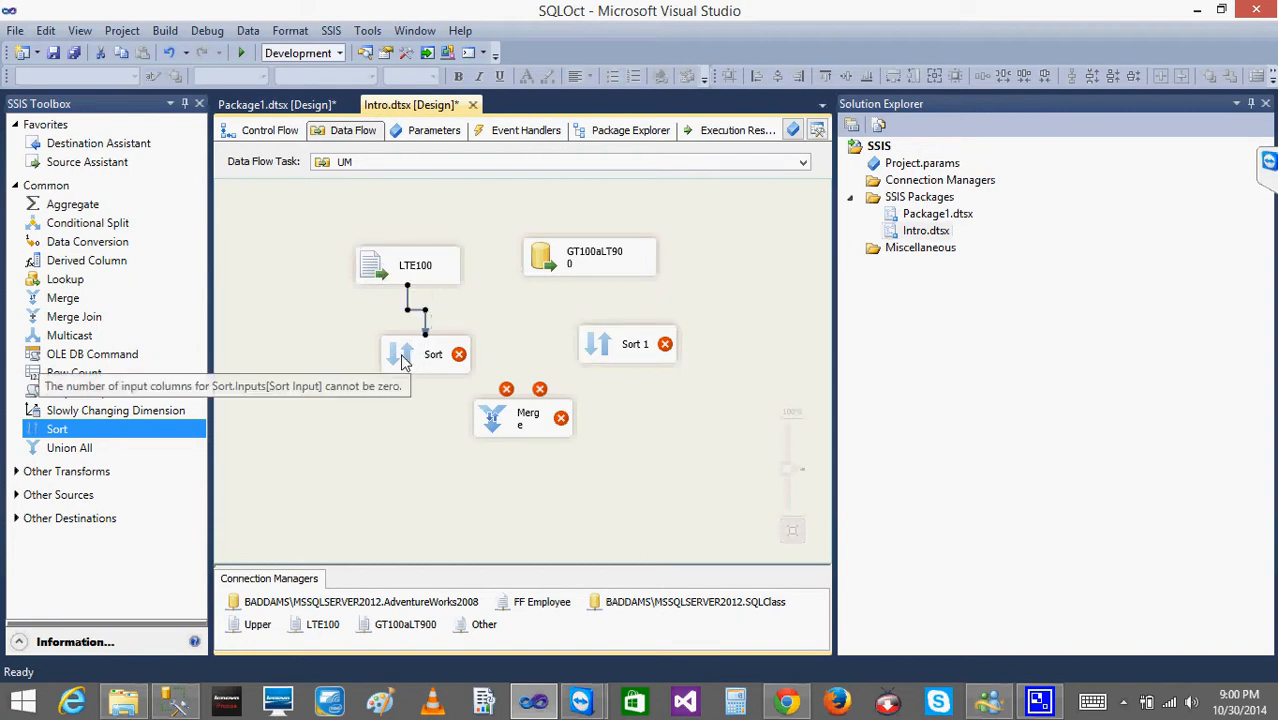
# Configure the Sort under LTE100 to order rows ascending by CompanyId first and Qtr second.
pyautogui.click(404, 362)
pyautogui.doubleClick(404, 362)
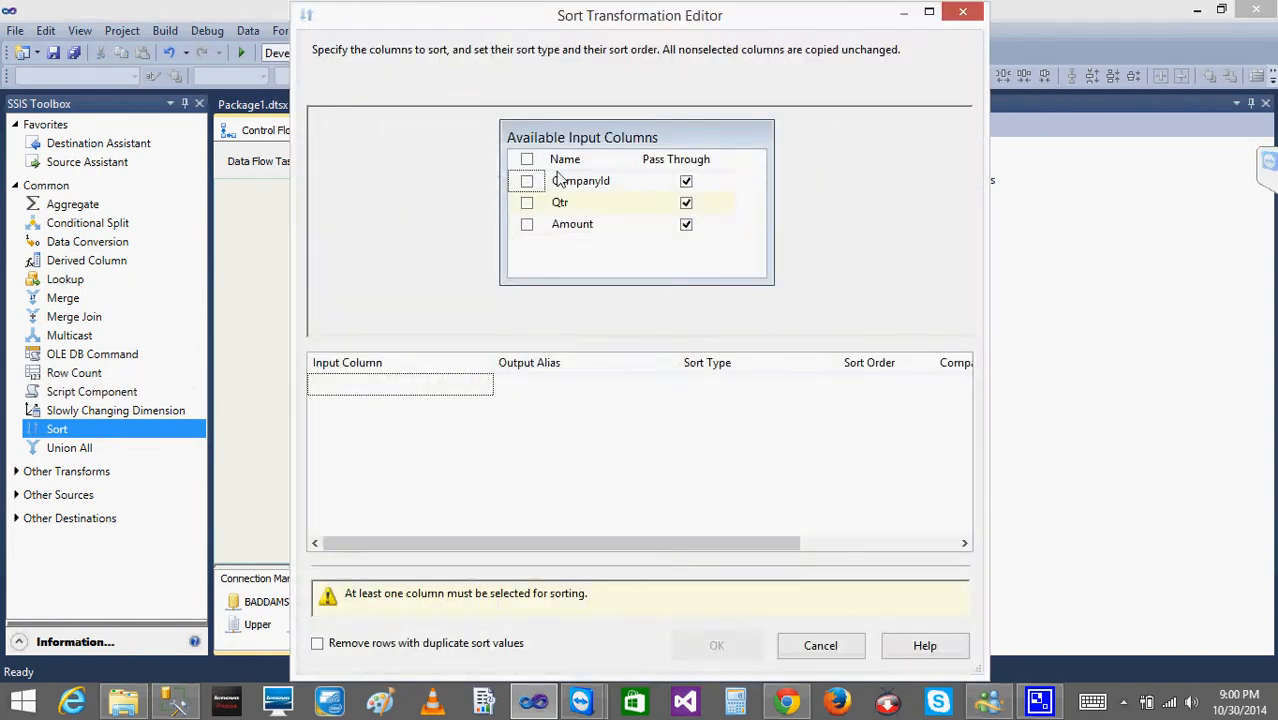
pyautogui.click(527, 182)
pyautogui.click(527, 203)
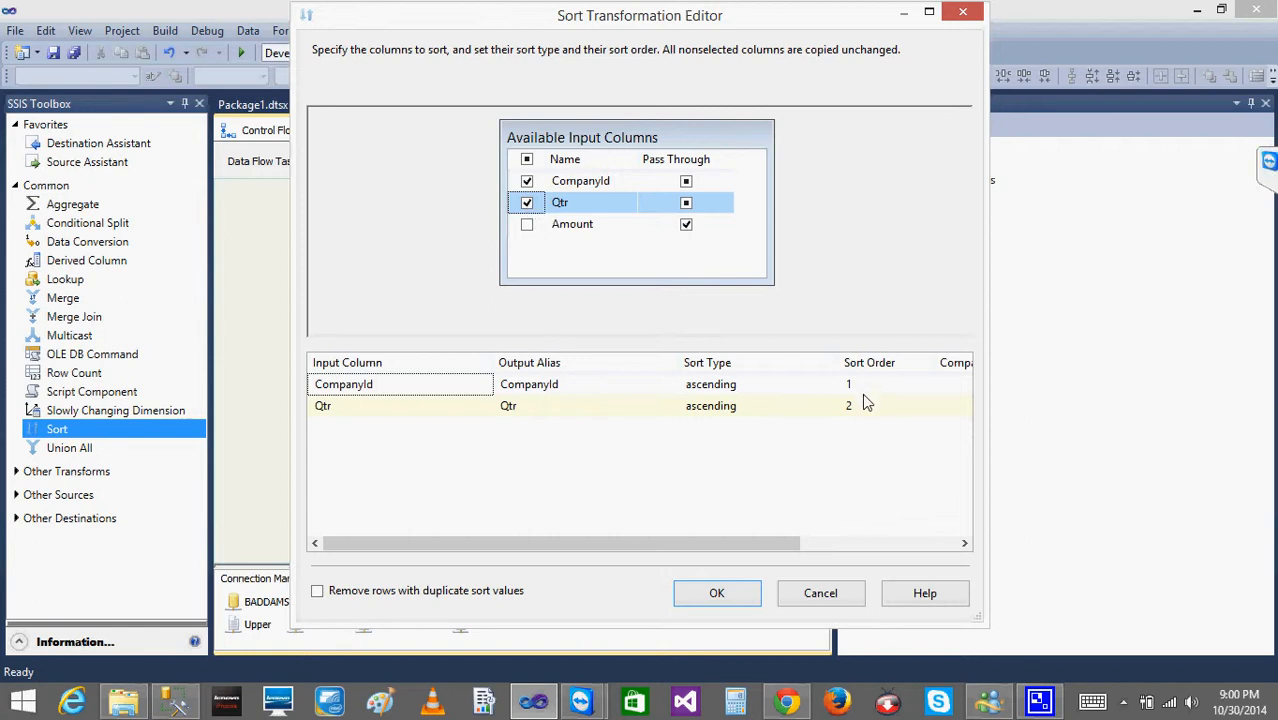
pyautogui.click(717, 594)
# Connect the GT100aLT900 source to Sort 1 and configure it to sort ascending by CompanyId first and Qtr second.
pyautogui.click(600, 258)
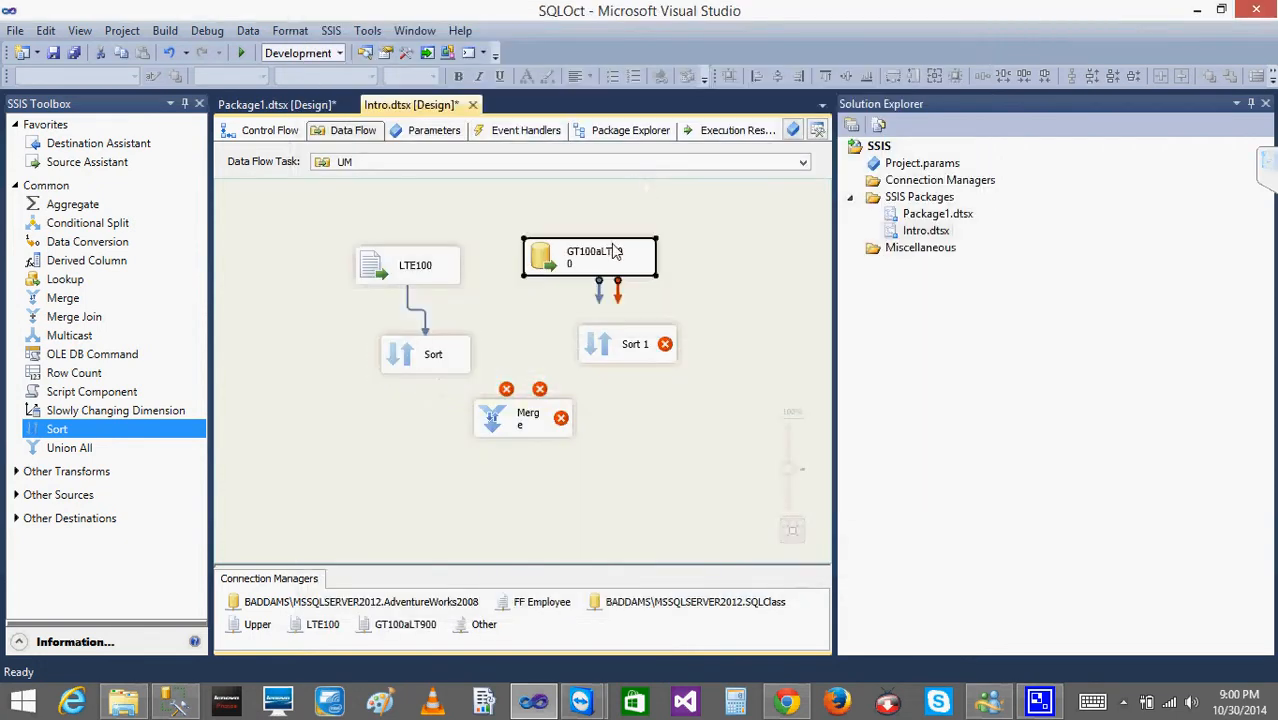
pyautogui.moveTo(600, 292); pyautogui.dragTo(607, 340)
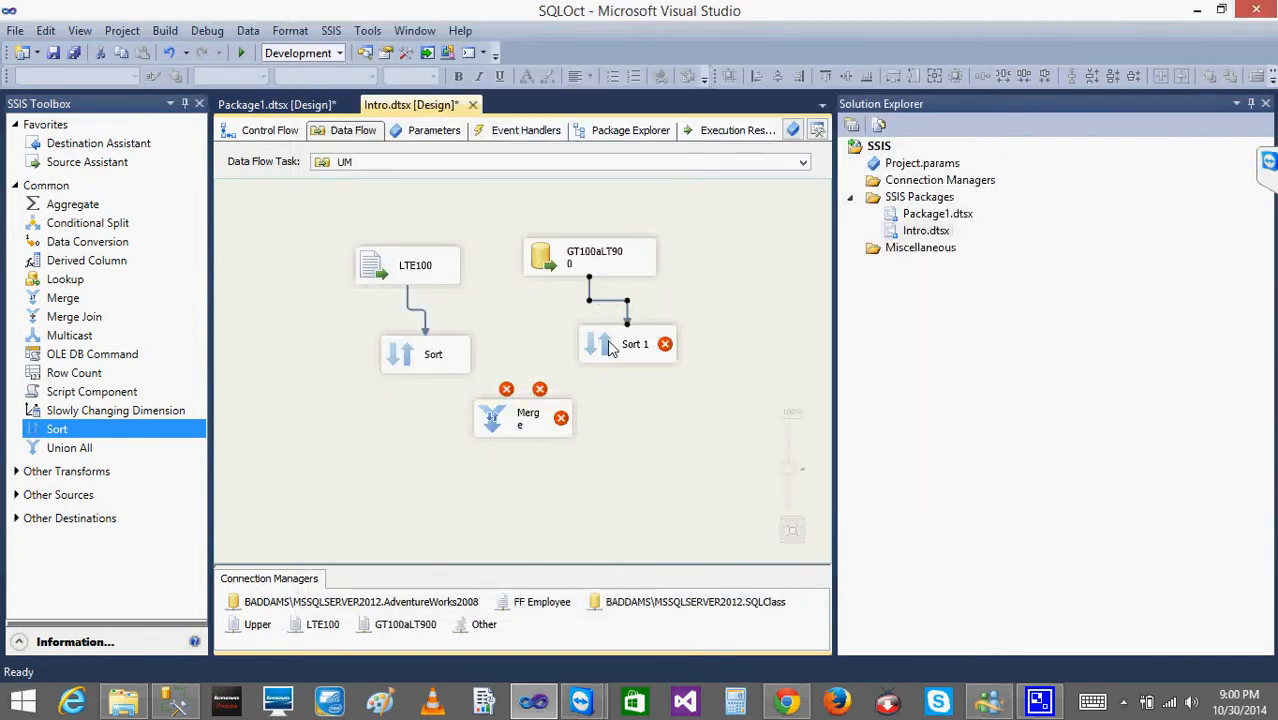
pyautogui.doubleClick(607, 340)
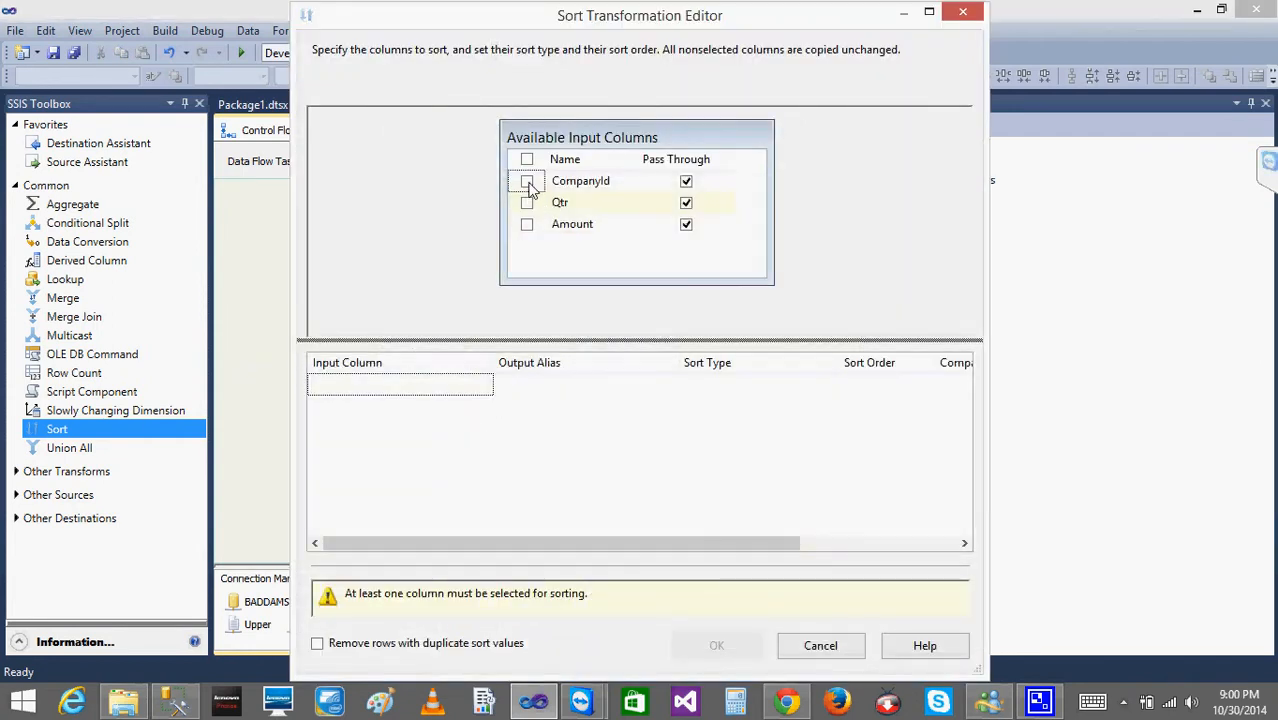
pyautogui.click(527, 181)
pyautogui.click(527, 203)
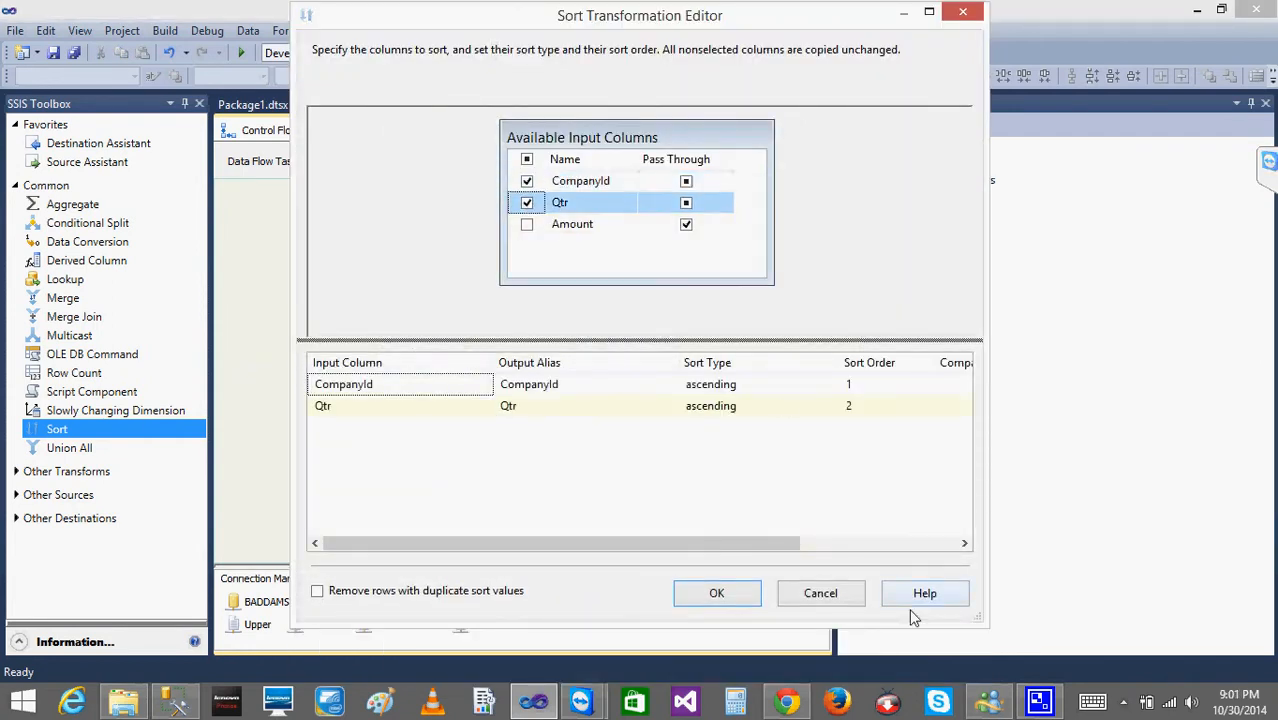
pyautogui.click(727, 594)
# Connect the Sort output to Merge Input 1 and the Sort 1 output to the Merge transformation's remaining input.
pyautogui.click(437, 358)
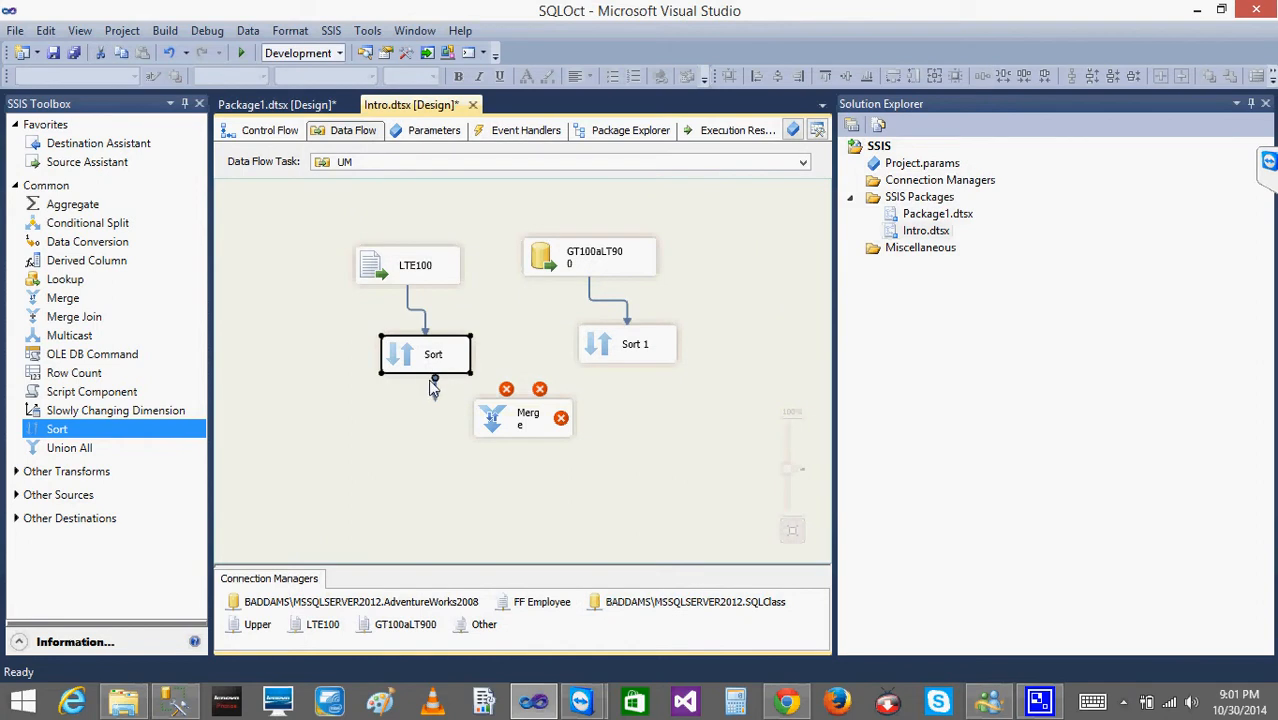
pyautogui.click(517, 430)
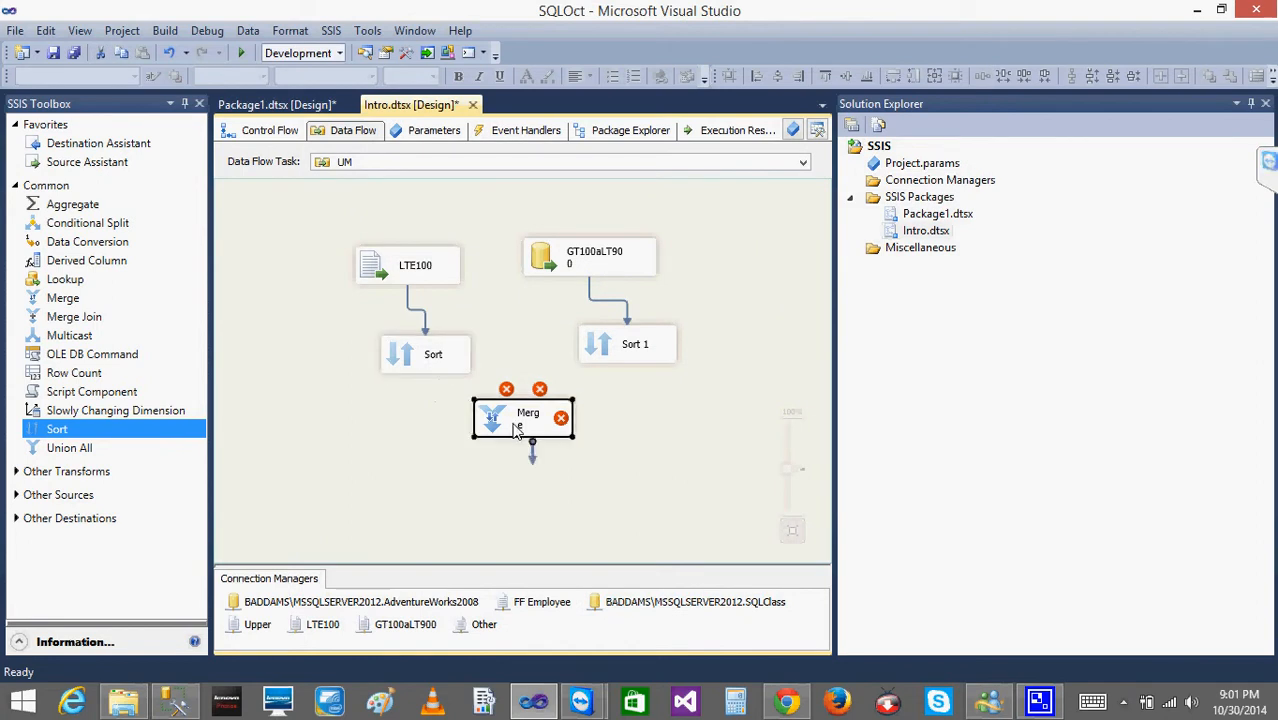
pyautogui.click(410, 358)
pyautogui.moveTo(434, 388); pyautogui.dragTo(485, 425)
pyautogui.click(520, 406)
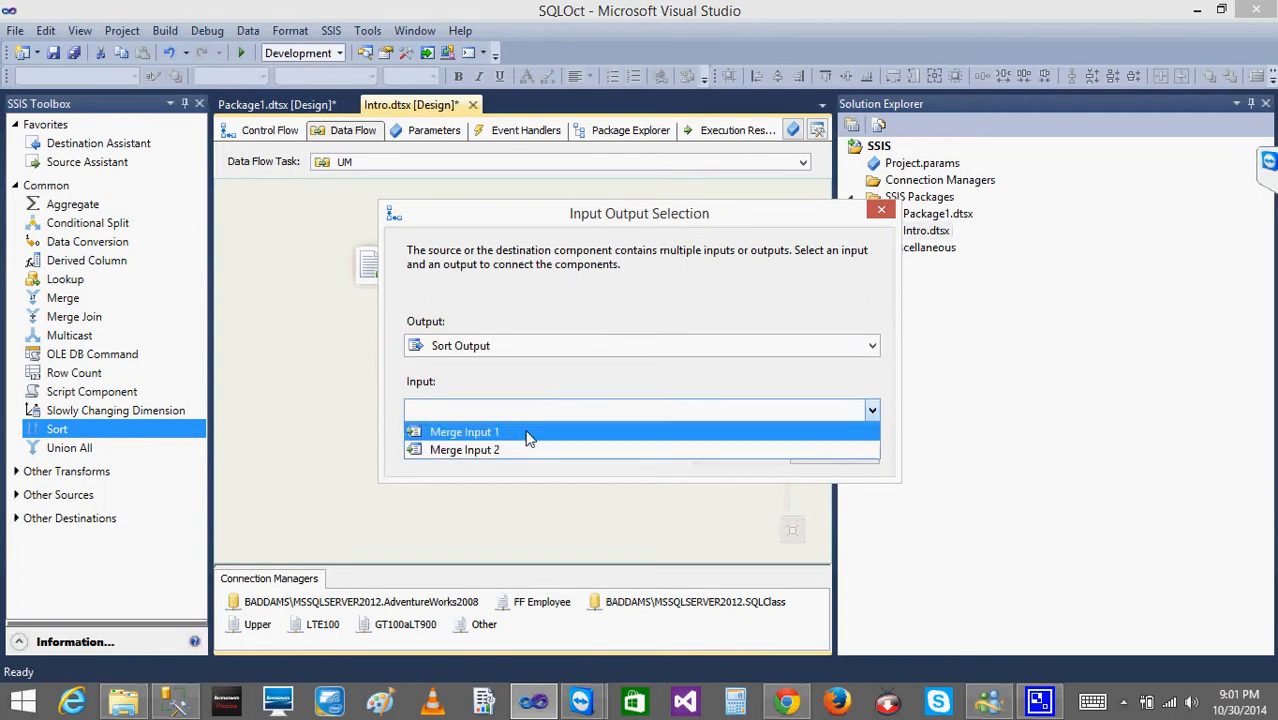
pyautogui.click(528, 432)
pyautogui.click(760, 458)
pyautogui.click(612, 360)
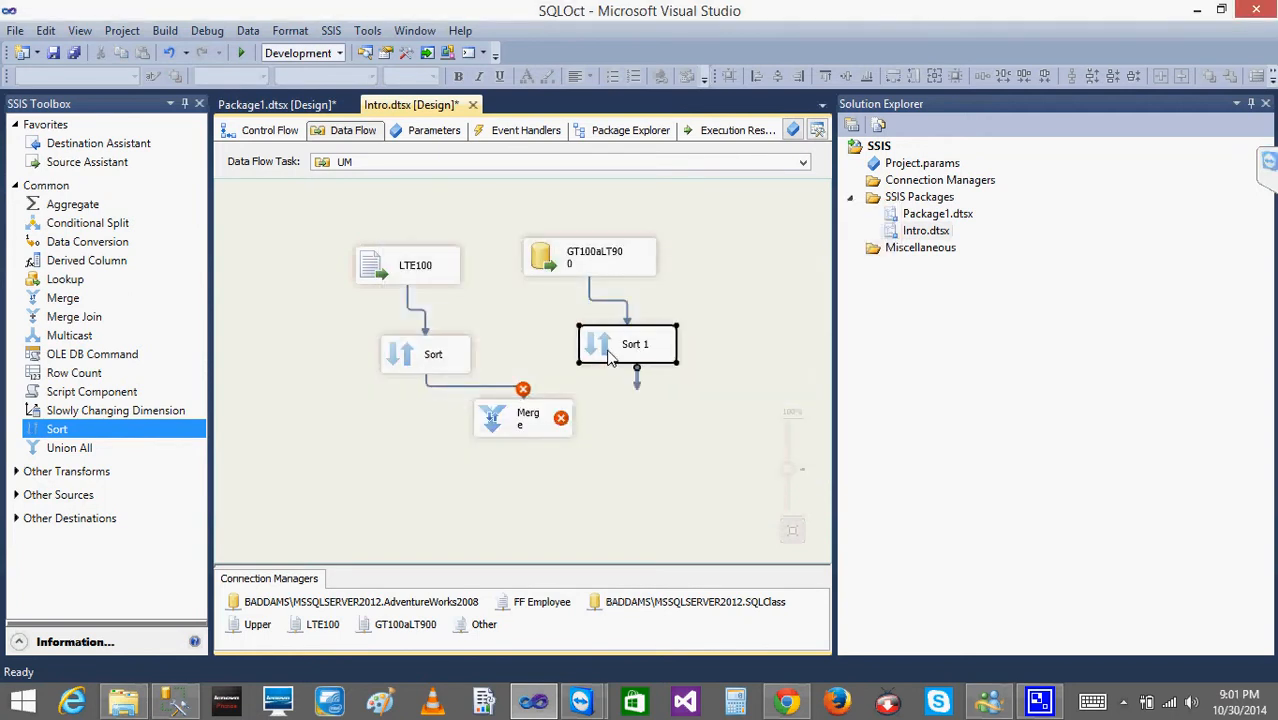
pyautogui.moveTo(637, 383); pyautogui.dragTo(550, 420)
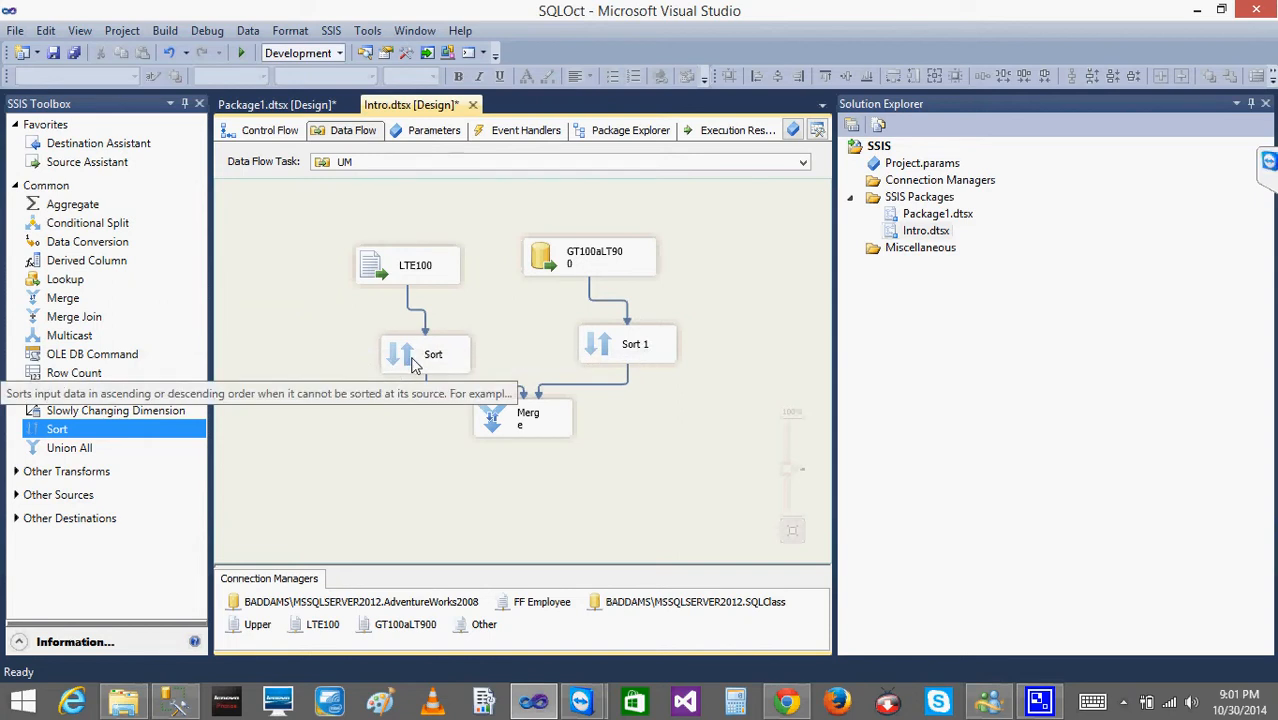
# Review how CompanyId, Qtr and Amount are mapped between both inputs and the output of the Merge transformation, and accept the mappings.
pyautogui.click(508, 428)
pyautogui.doubleClick(508, 428)
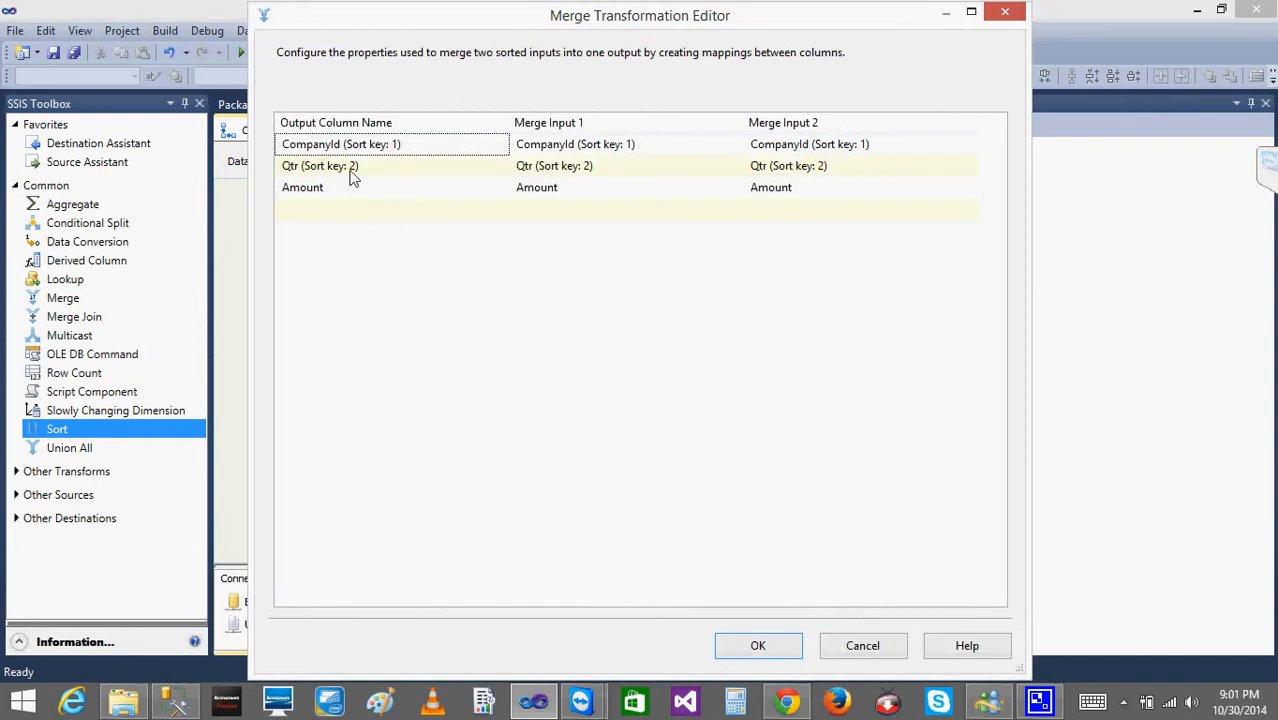
pyautogui.click(592, 143)
pyautogui.click(599, 166)
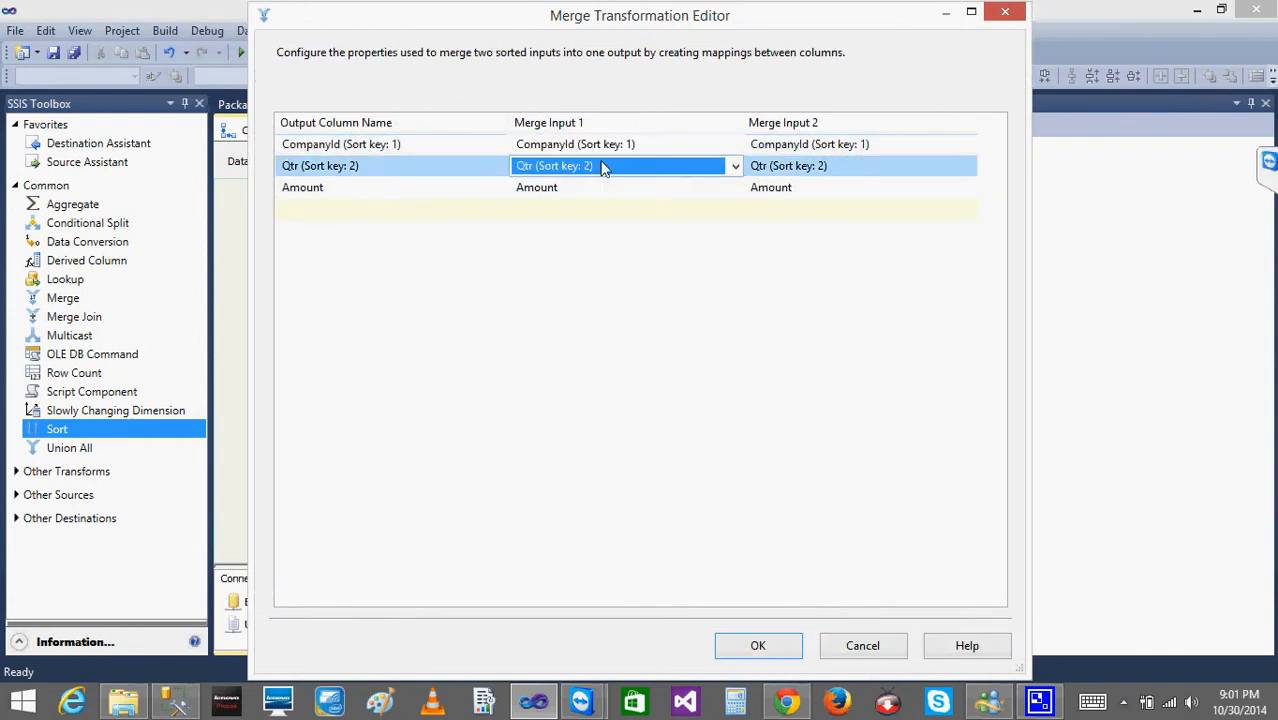
pyautogui.click(414, 146)
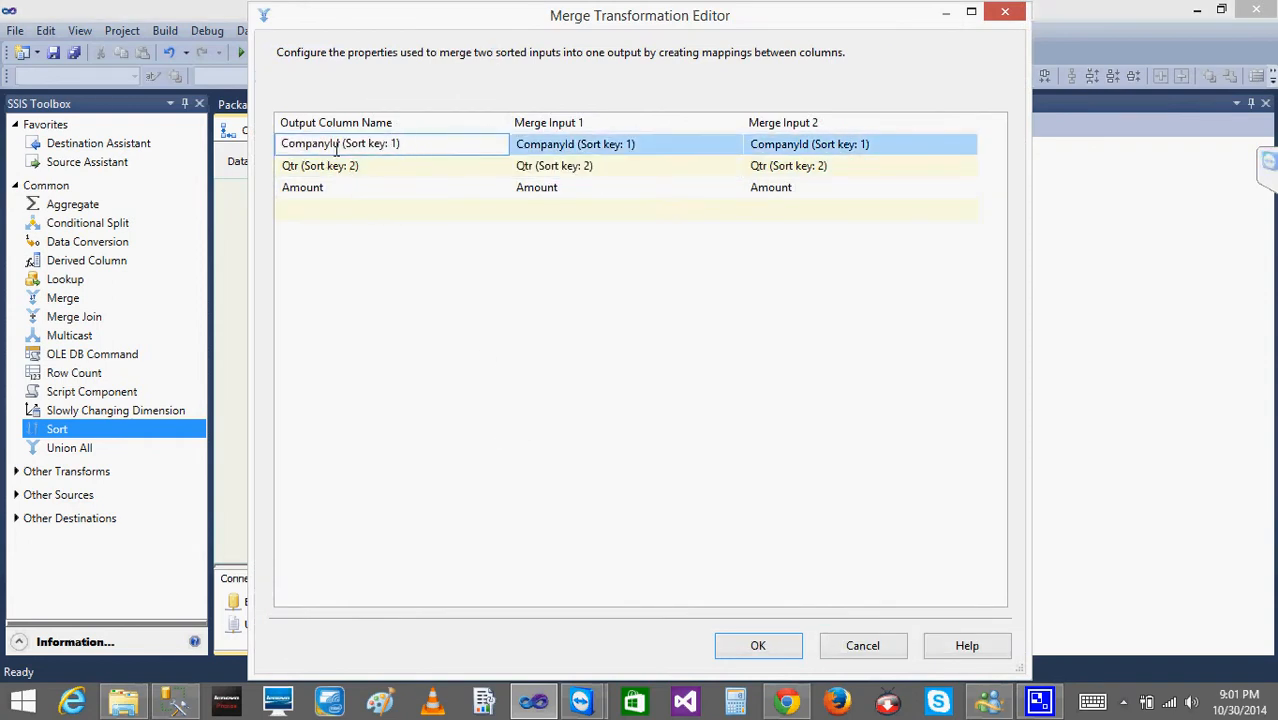
pyautogui.moveTo(341, 146); pyautogui.dragTo(285, 147)
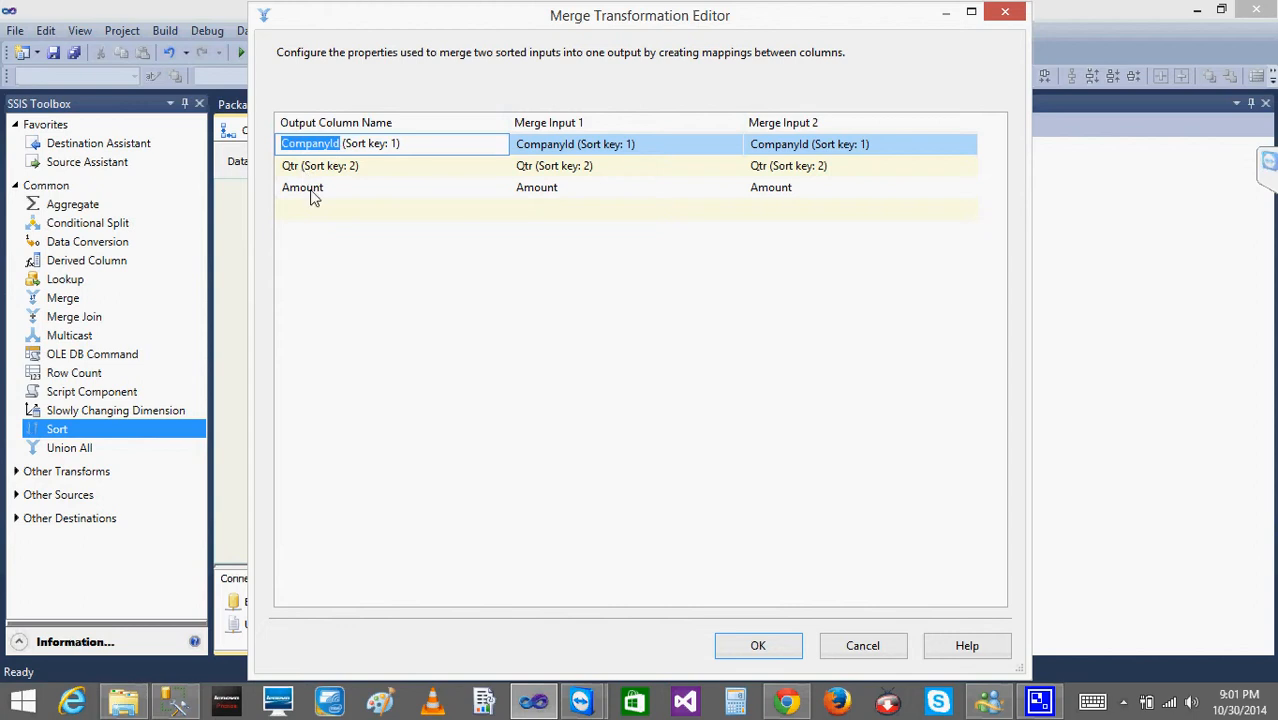
pyautogui.click(600, 150)
pyautogui.click(565, 127)
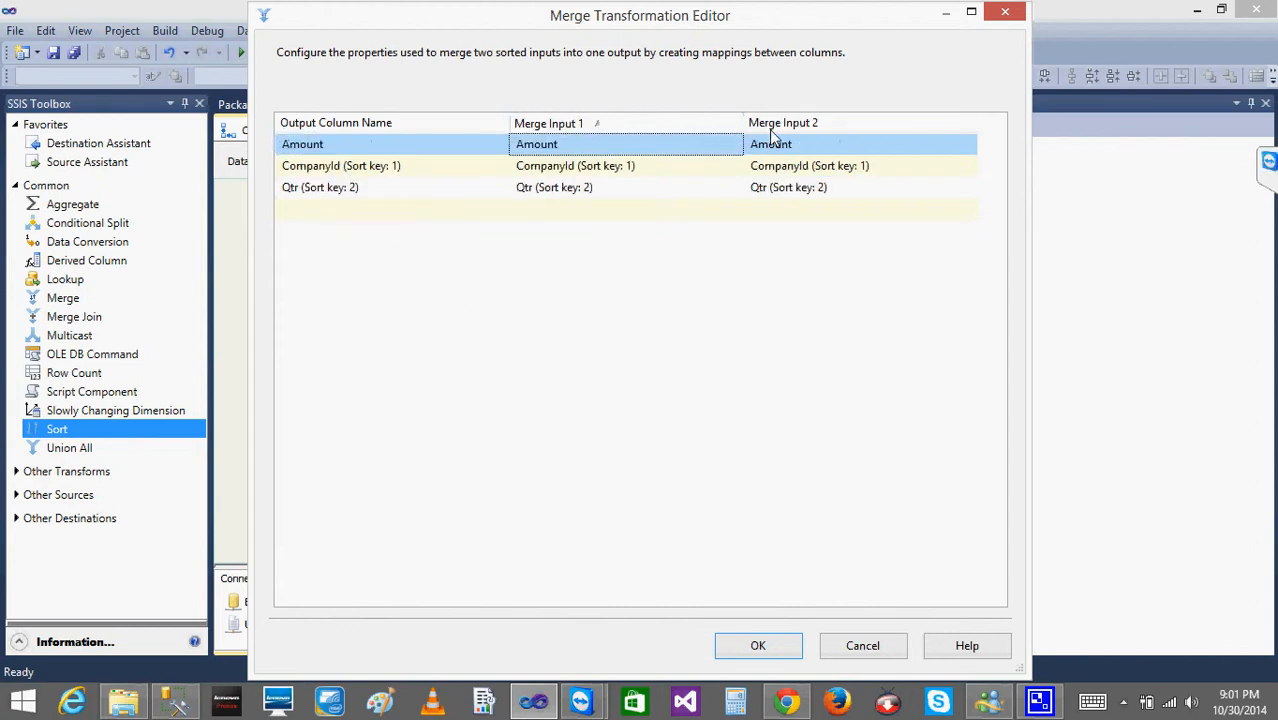
pyautogui.click(778, 128)
pyautogui.click(325, 149)
pyautogui.click(334, 168)
pyautogui.click(334, 188)
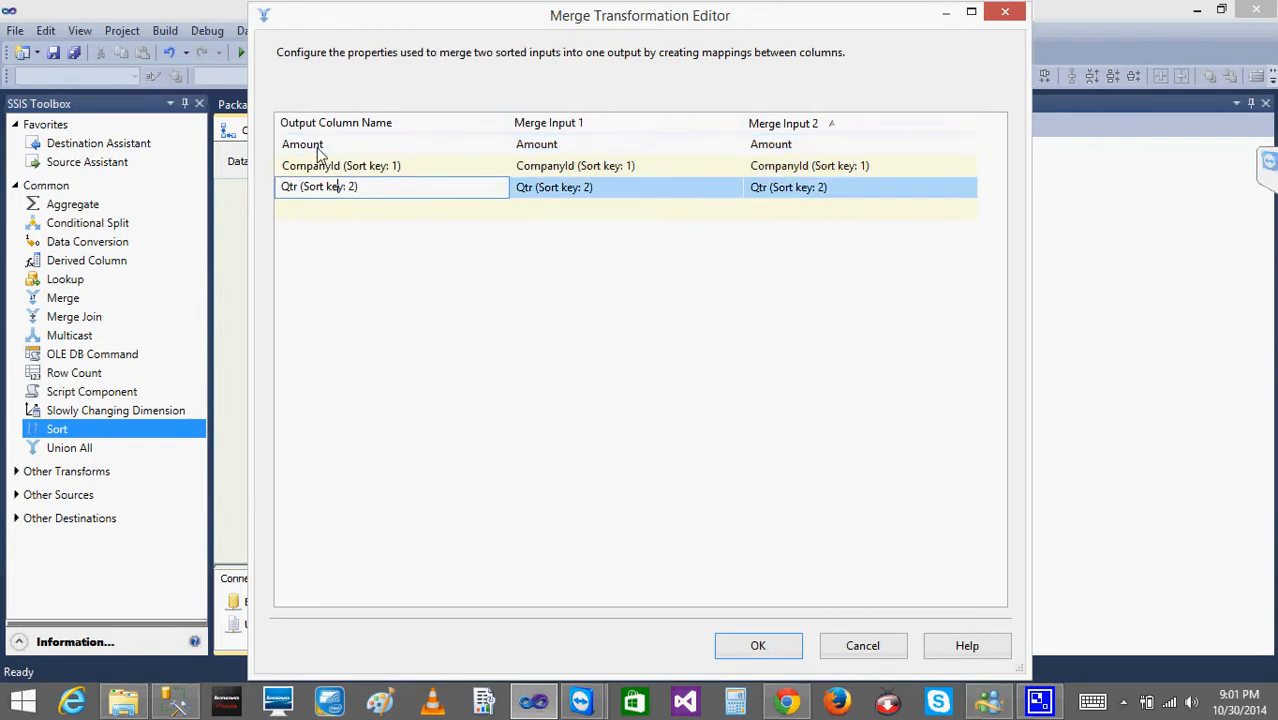
pyautogui.click(320, 150)
pyautogui.click(764, 646)
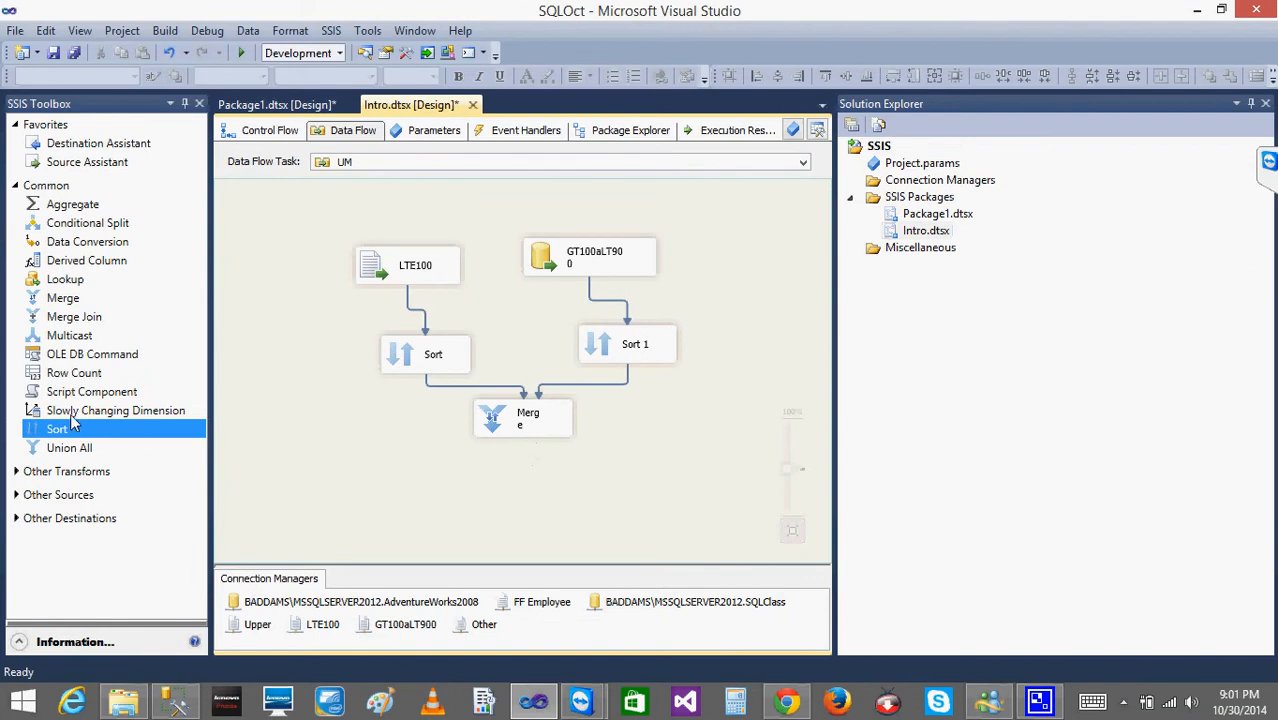
# Add a Flat File Destination below the Merge transformation and connect the Merge output to it.
pyautogui.click(16, 188)
pyautogui.click(16, 188)
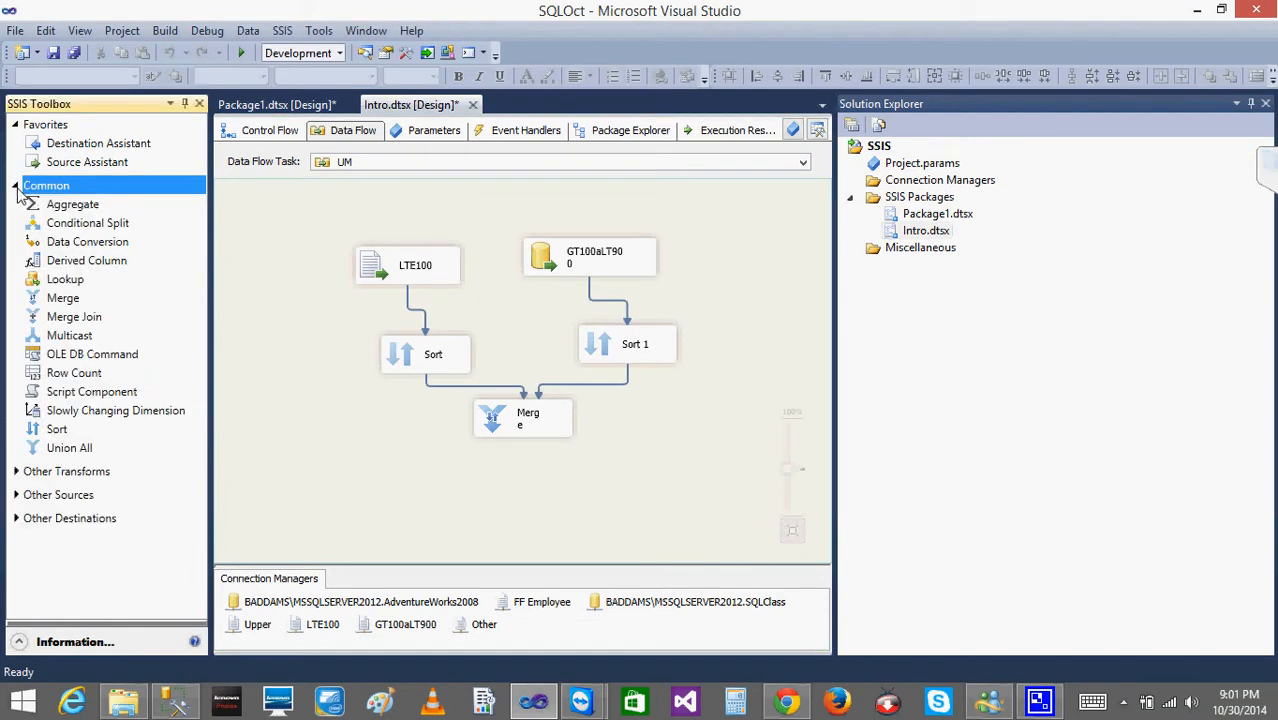
pyautogui.click(16, 188)
pyautogui.click(15, 256)
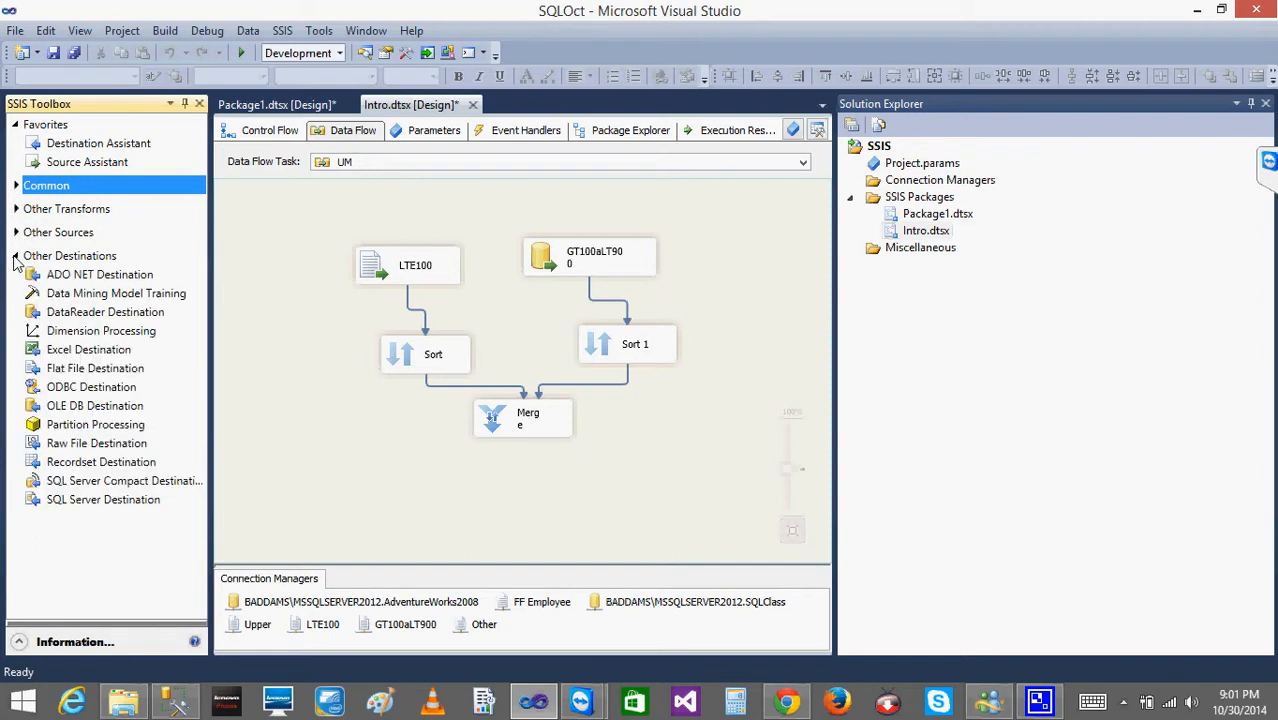
pyautogui.moveTo(88, 368); pyautogui.dragTo(448, 527)
pyautogui.click(515, 372)
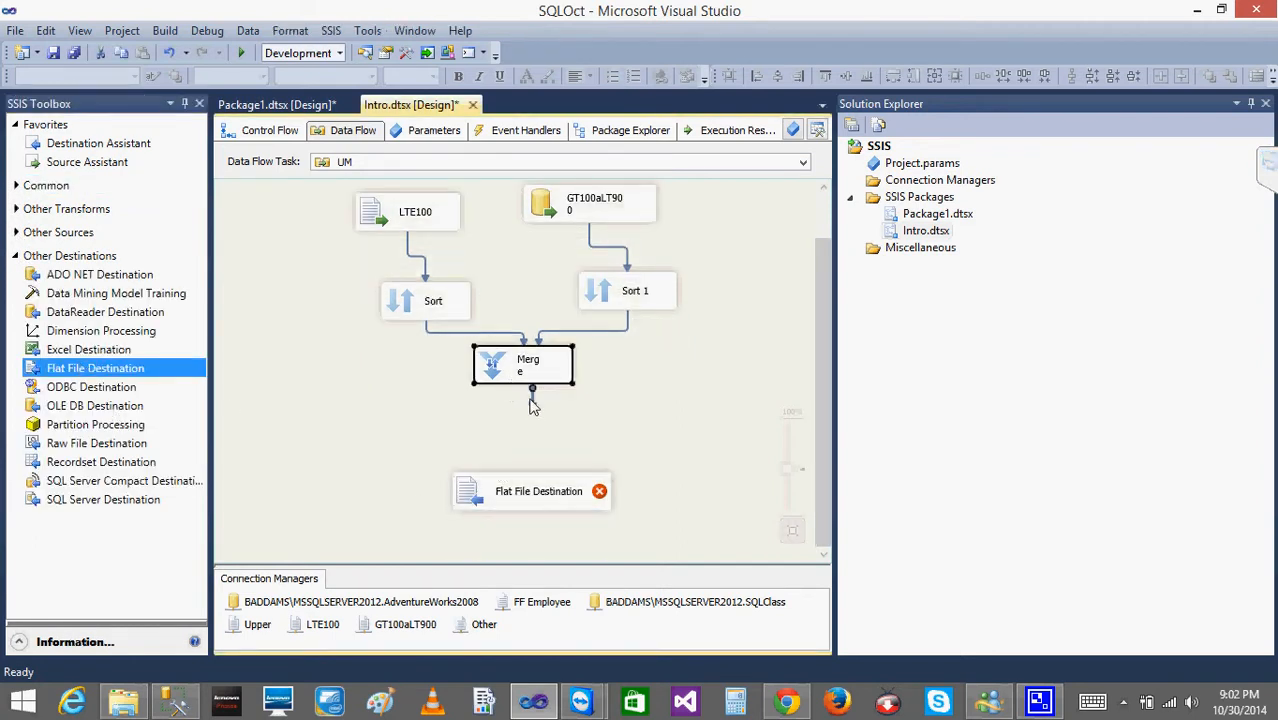
pyautogui.moveTo(532, 395); pyautogui.dragTo(520, 505)
# Create a new delimited flat file connection manager named Merge for the Flat File Destination.
pyautogui.click(480, 502)
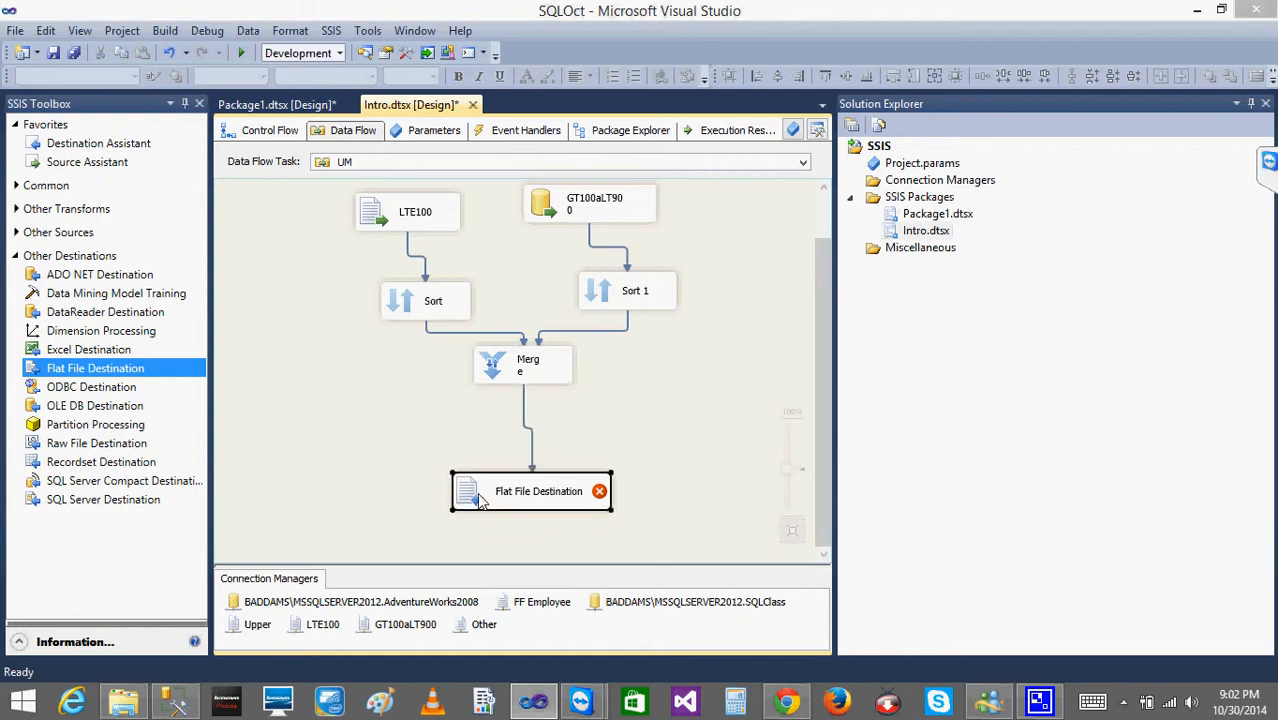
pyautogui.doubleClick(480, 502)
pyautogui.click(943, 163)
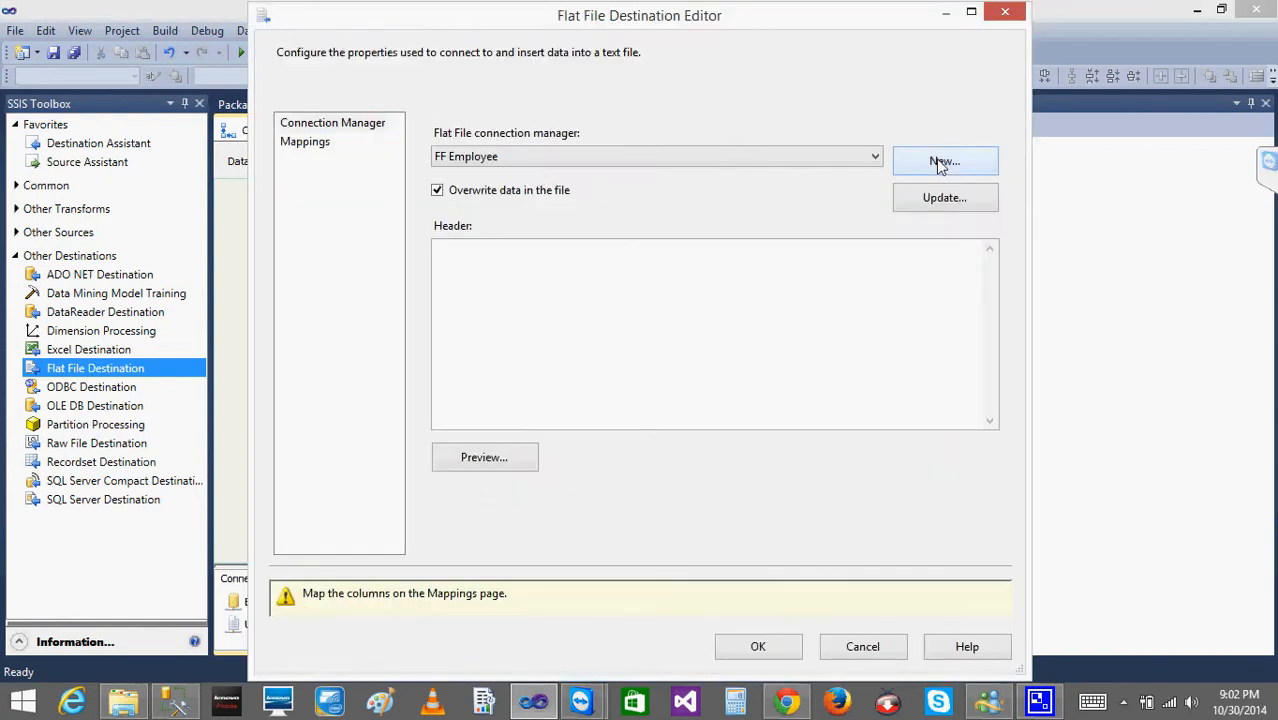
pyautogui.click(553, 485)
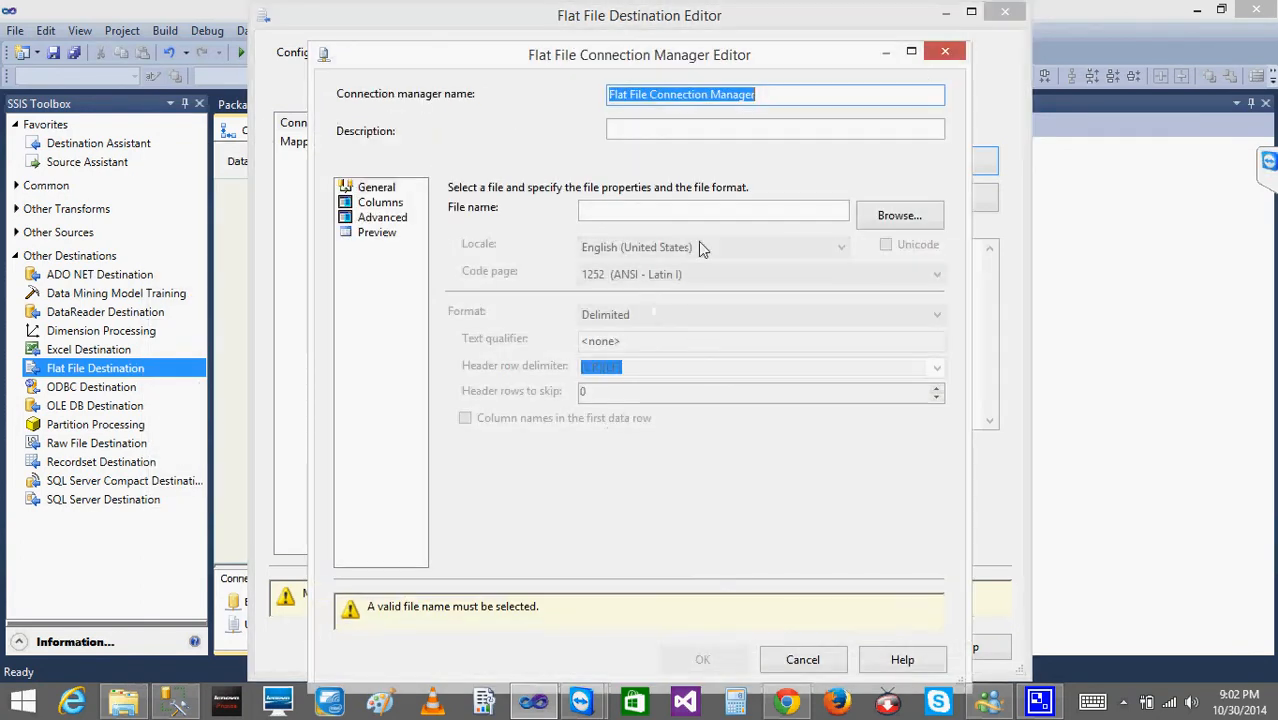
pyautogui.write('M')
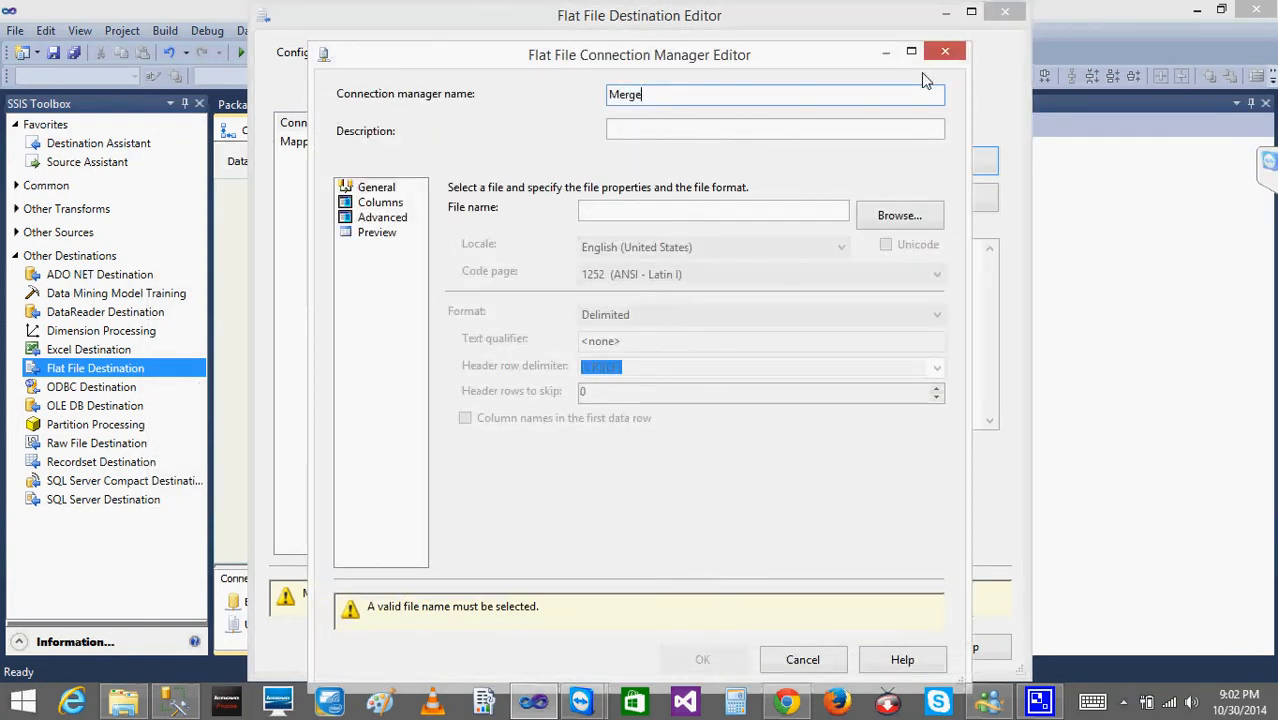
pyautogui.write('erge')
# Point the connection manager at a new text file named Merge in the TestSSISFiles folder.
pyautogui.click(898, 215)
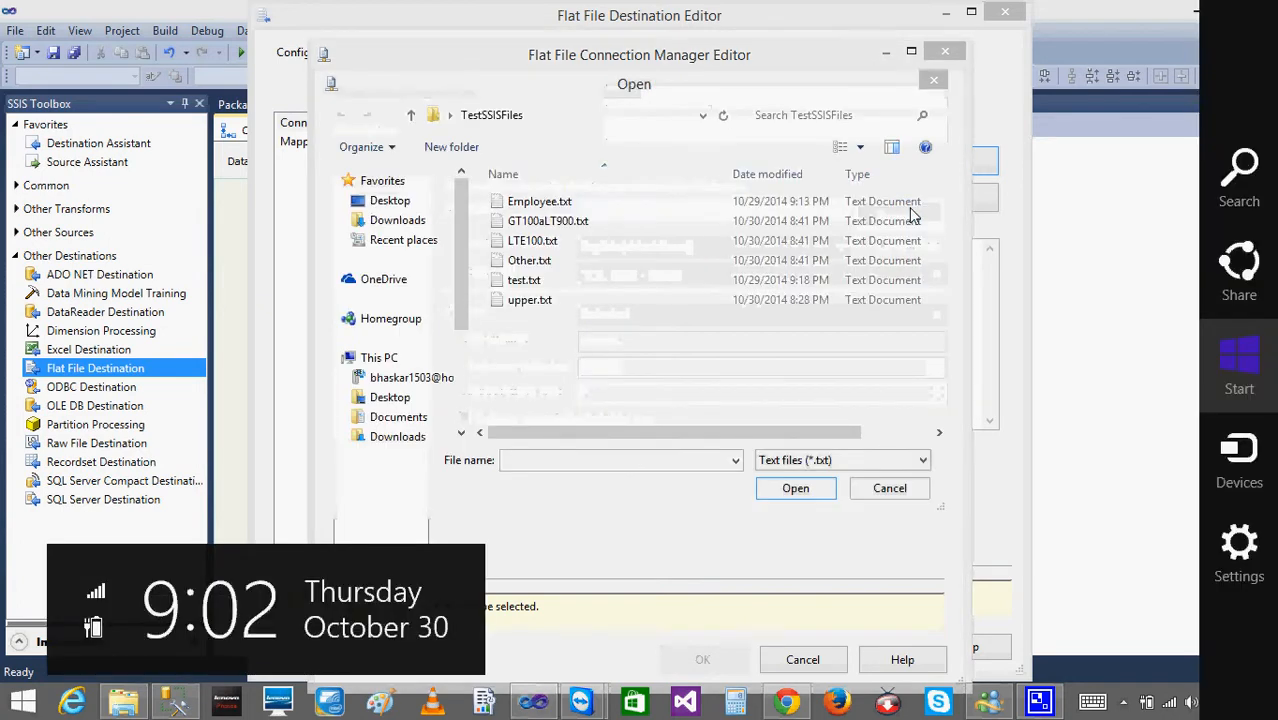
pyautogui.click(587, 462)
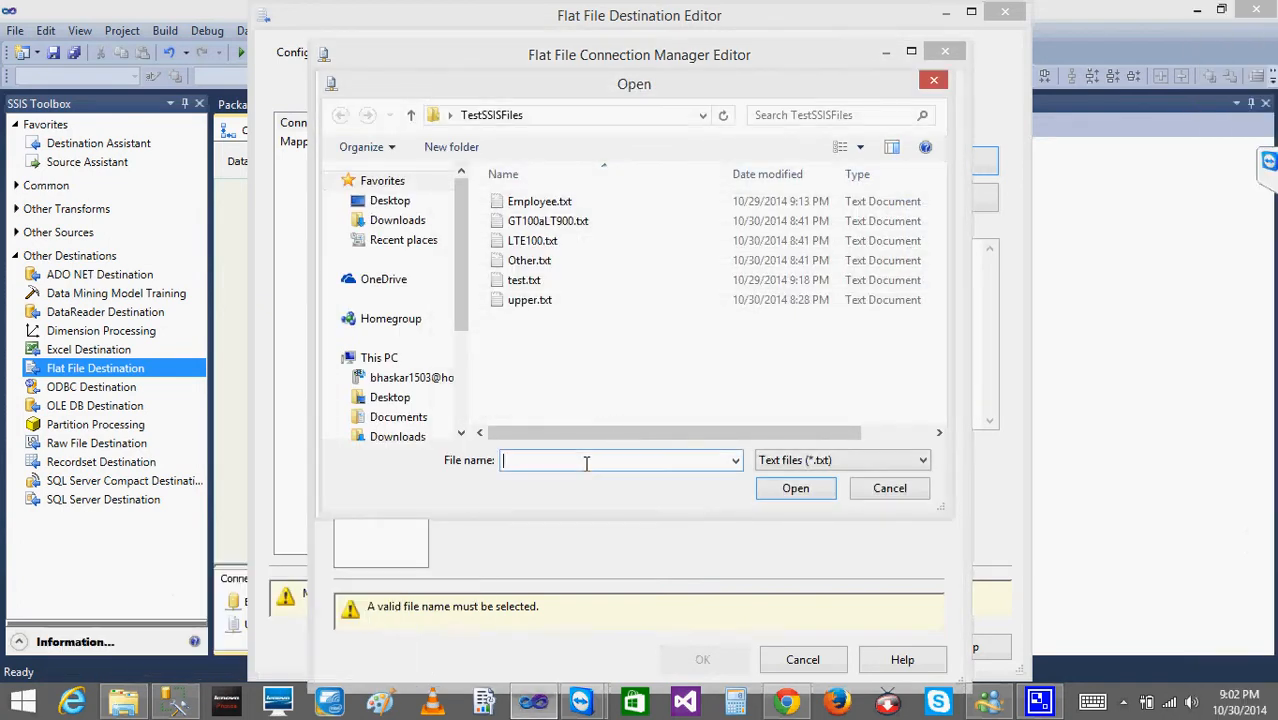
pyautogui.write('Merge')
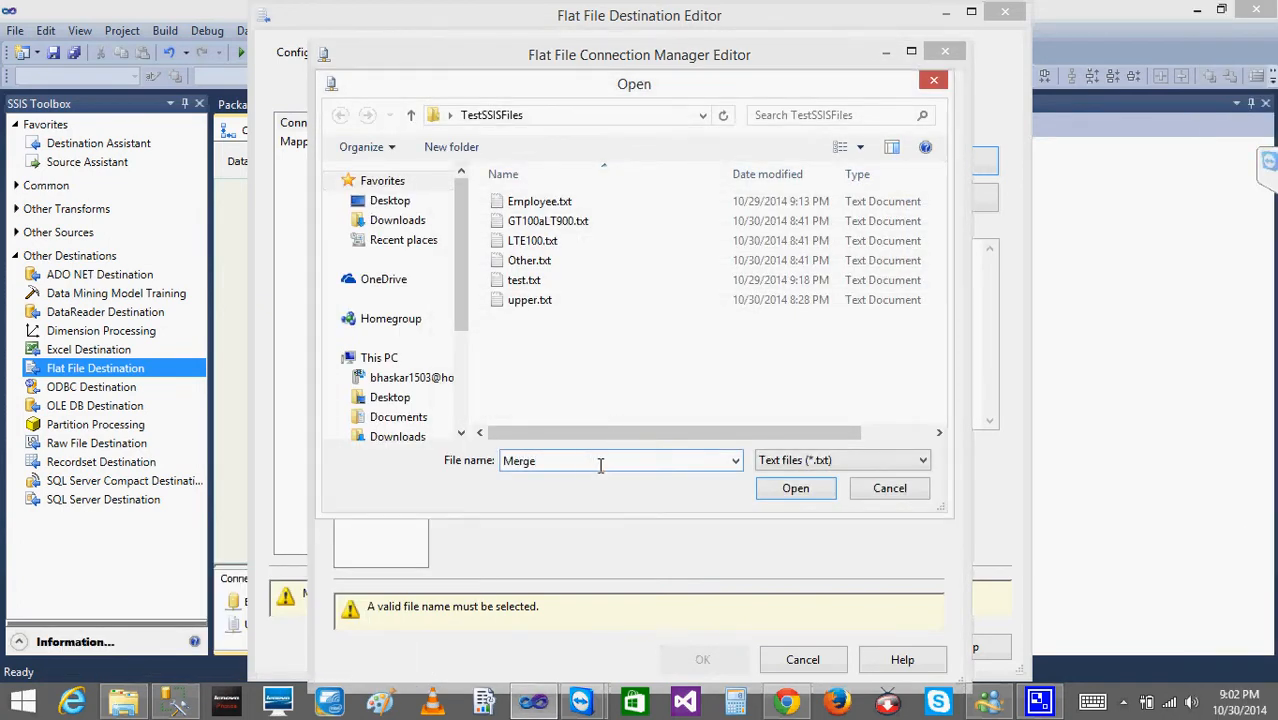
pyautogui.click(814, 490)
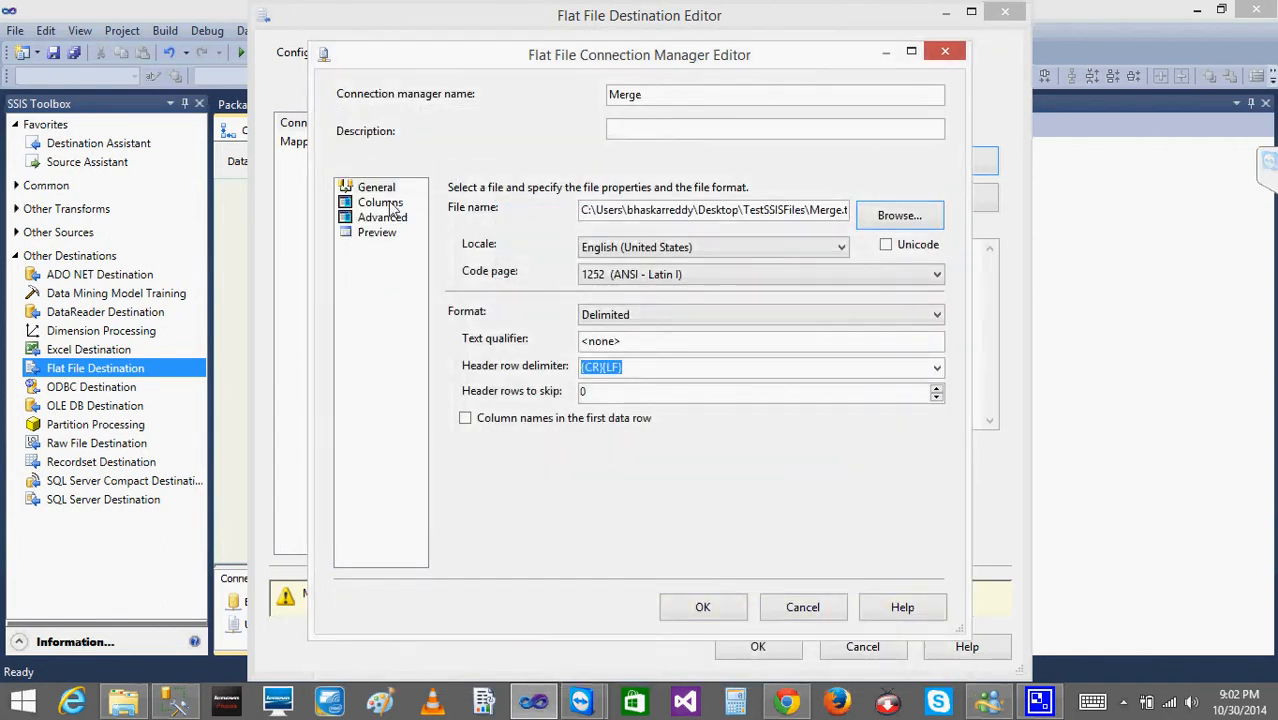
# Set the connection manager's column delimiter to Vertical Bar {|} and check it in the column properties.
pyautogui.click(390, 203)
pyautogui.click(398, 218)
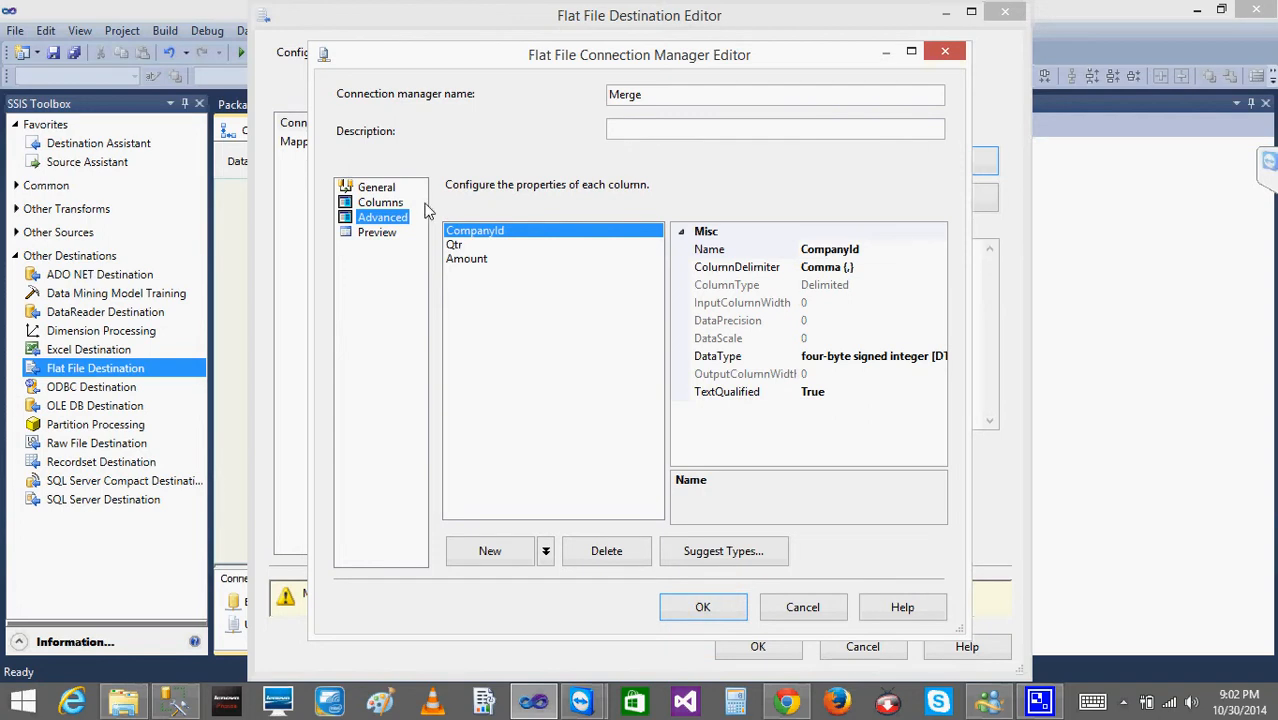
pyautogui.click(390, 205)
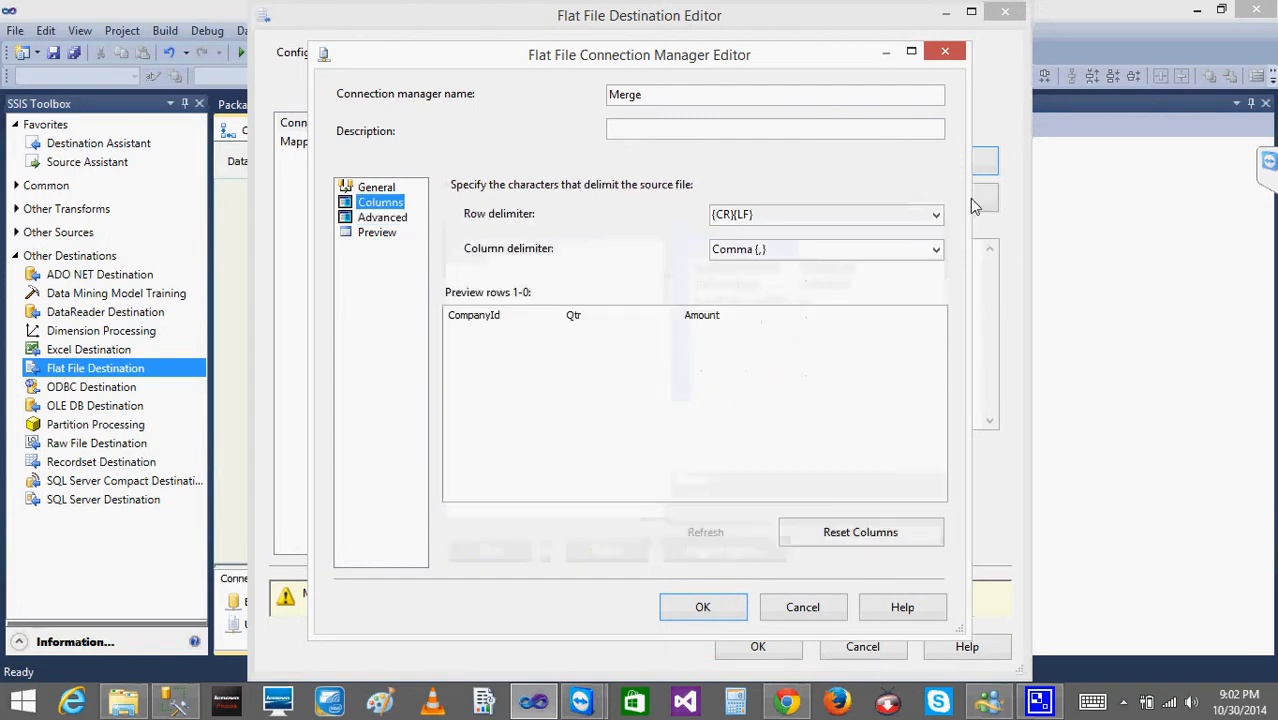
pyautogui.click(935, 249)
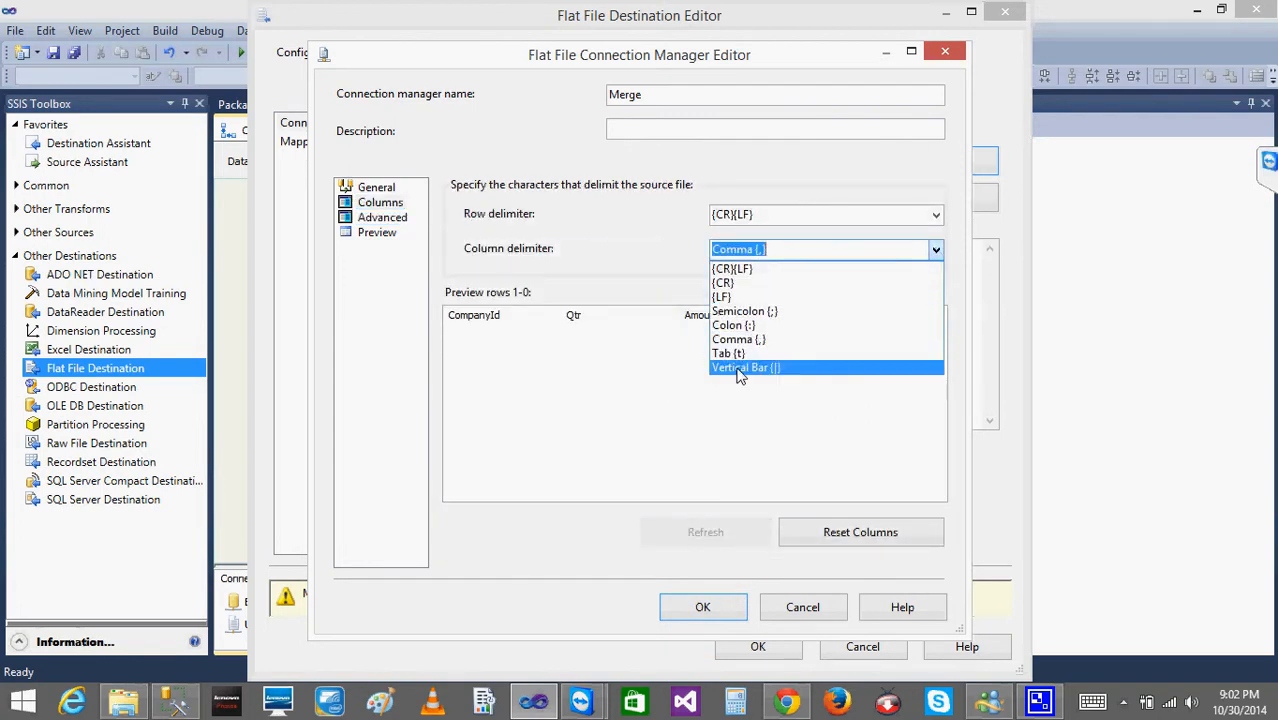
pyautogui.click(740, 368)
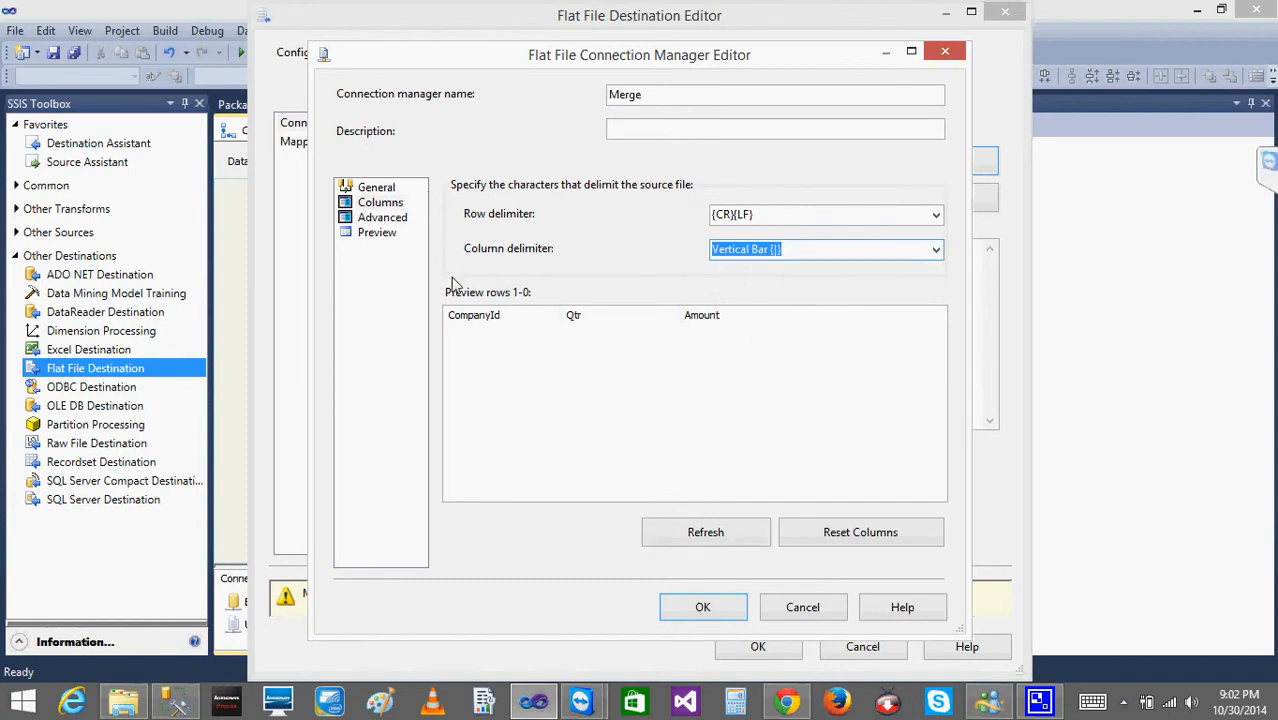
pyautogui.click(391, 218)
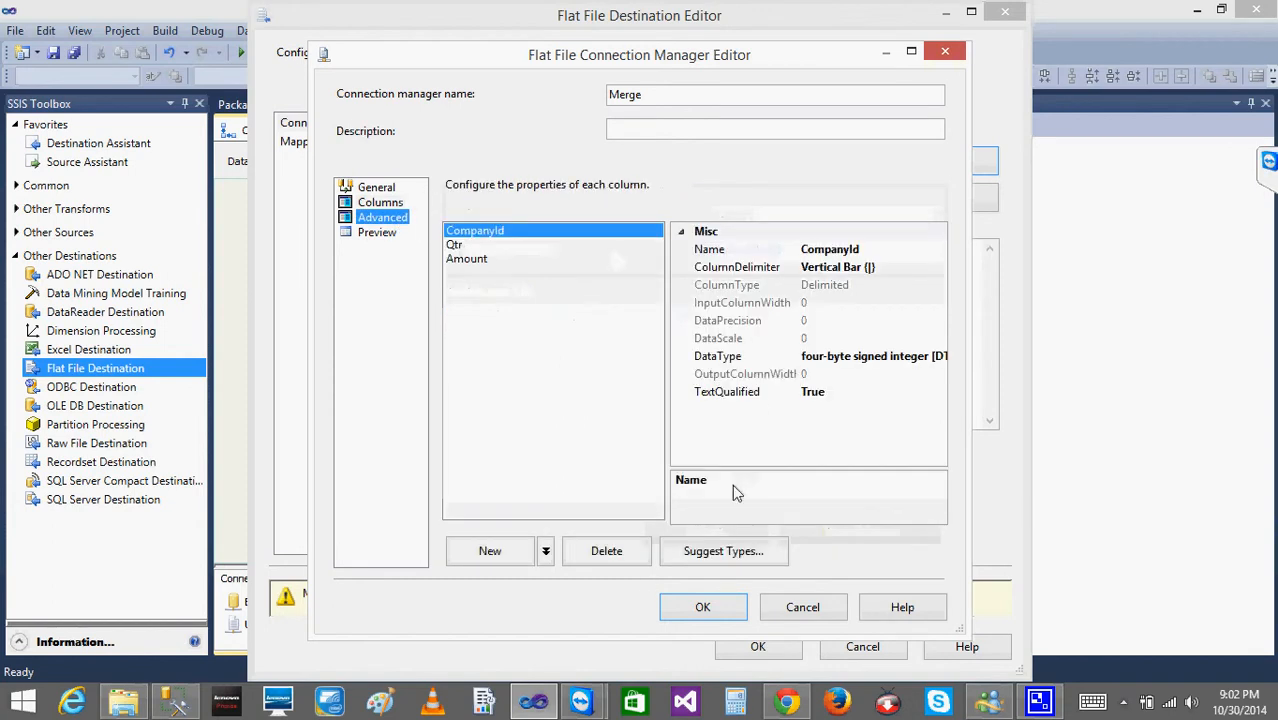
# Save the Merge connection manager and accept the CompanyId, Qtr and Amount mappings of the Flat File Destination.
pyautogui.click(701, 605)
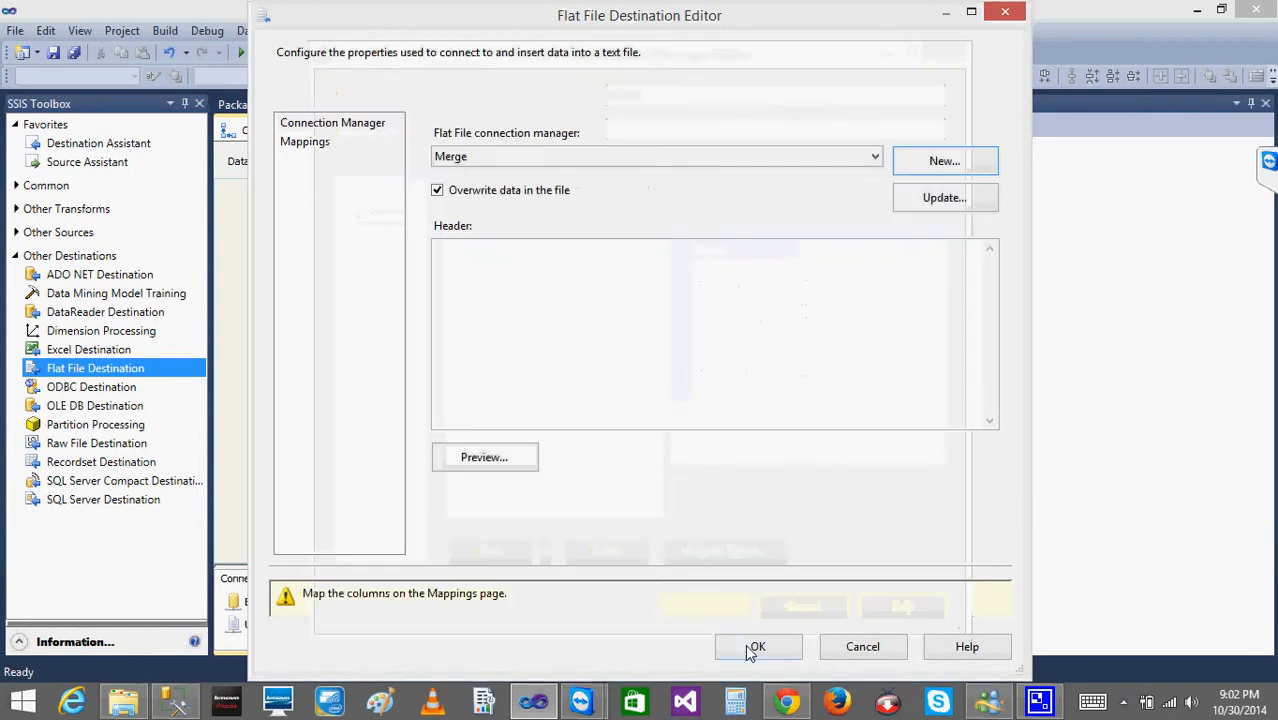
pyautogui.click(302, 141)
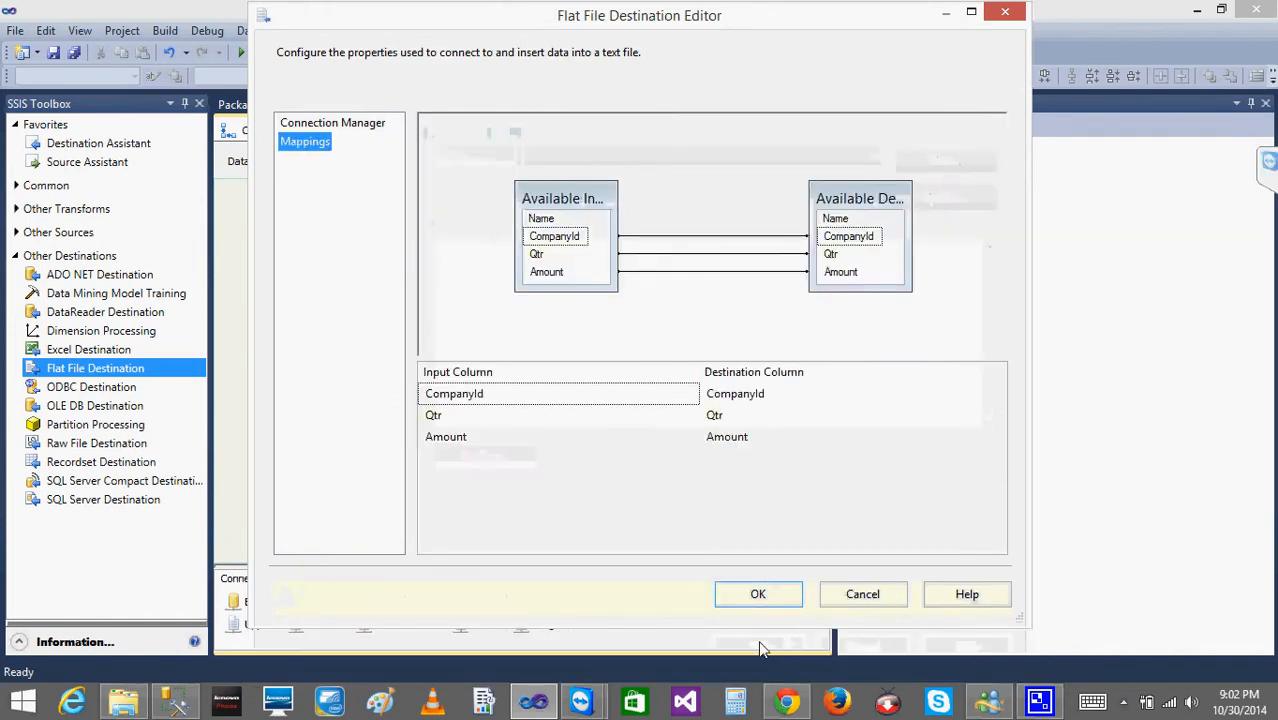
pyautogui.click(757, 593)
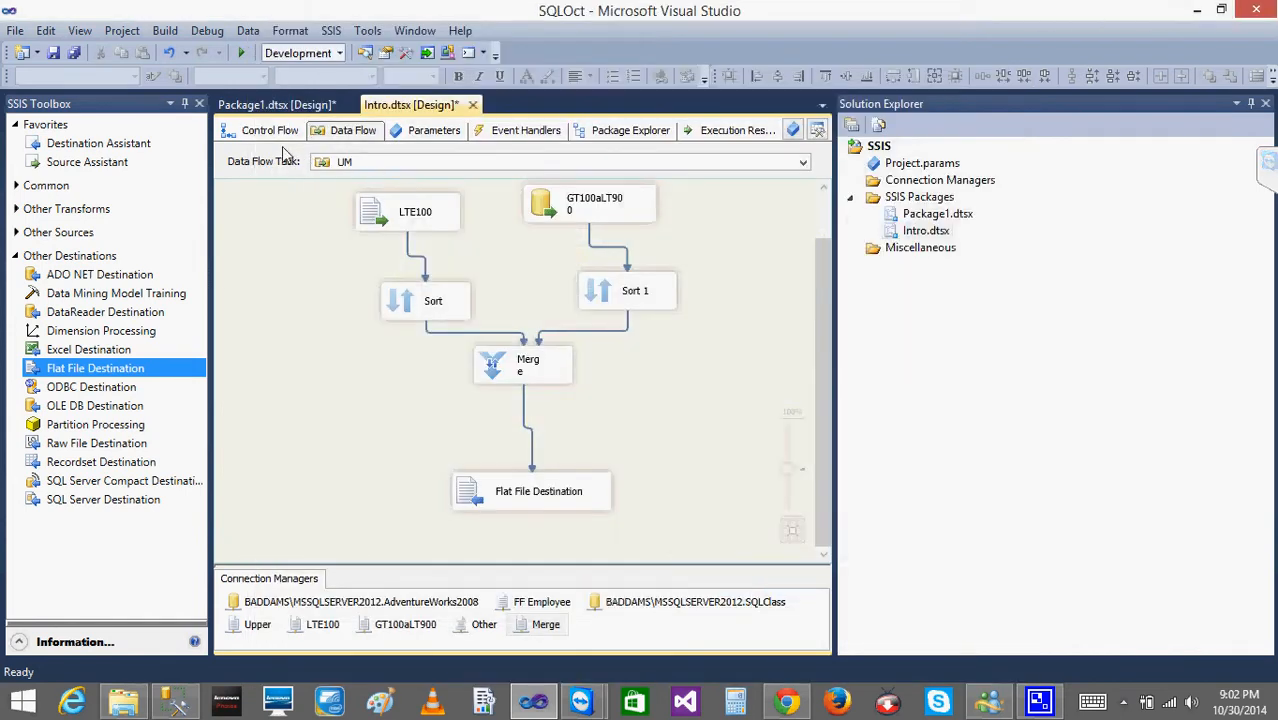
# Preview the query results of the GT100aLT900 source and close its editor.
pyautogui.doubleClick(555, 205)
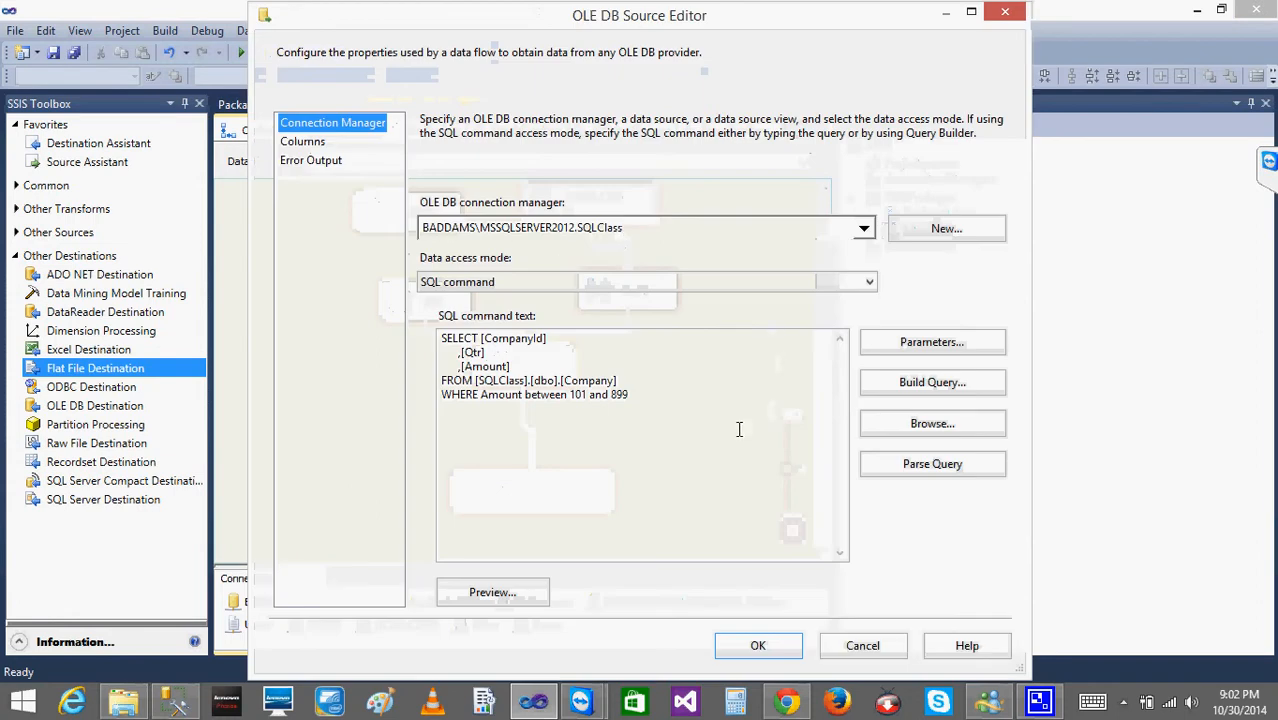
pyautogui.click(502, 597)
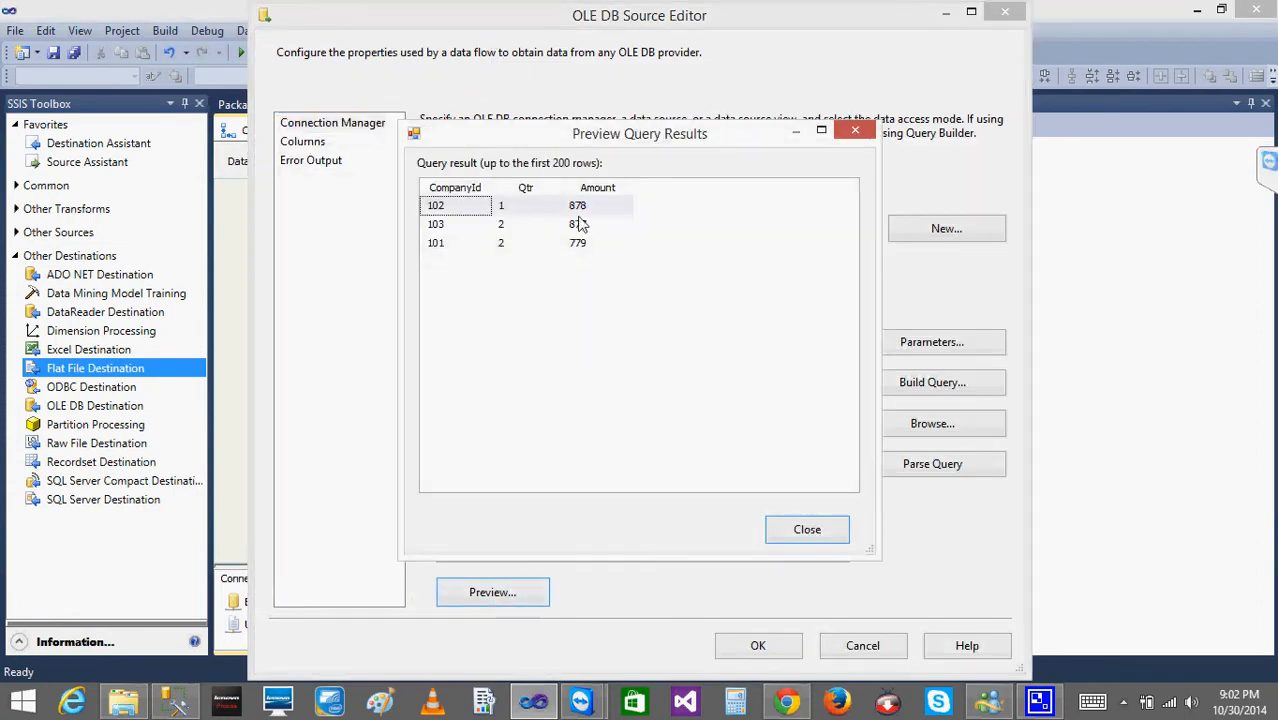
pyautogui.click(831, 531)
pyautogui.click(758, 645)
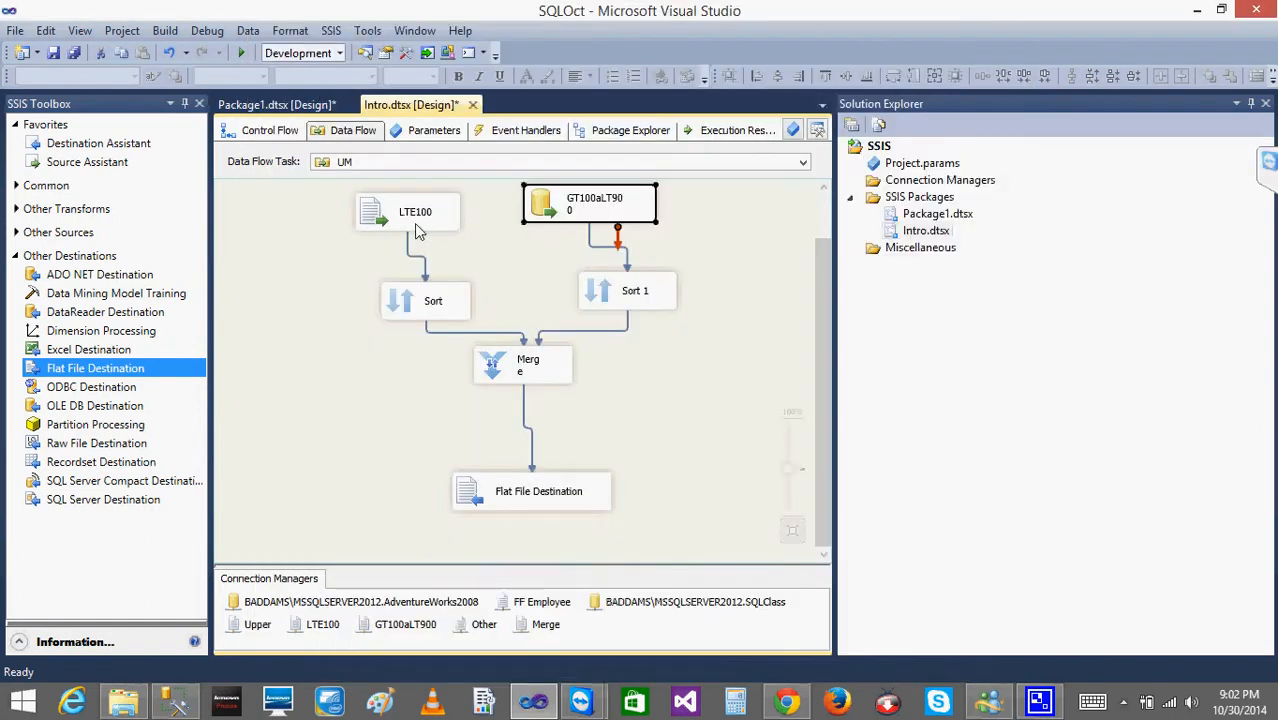
# Preview the sample data of the LTE100 flat file source and close its editor.
pyautogui.doubleClick(415, 224)
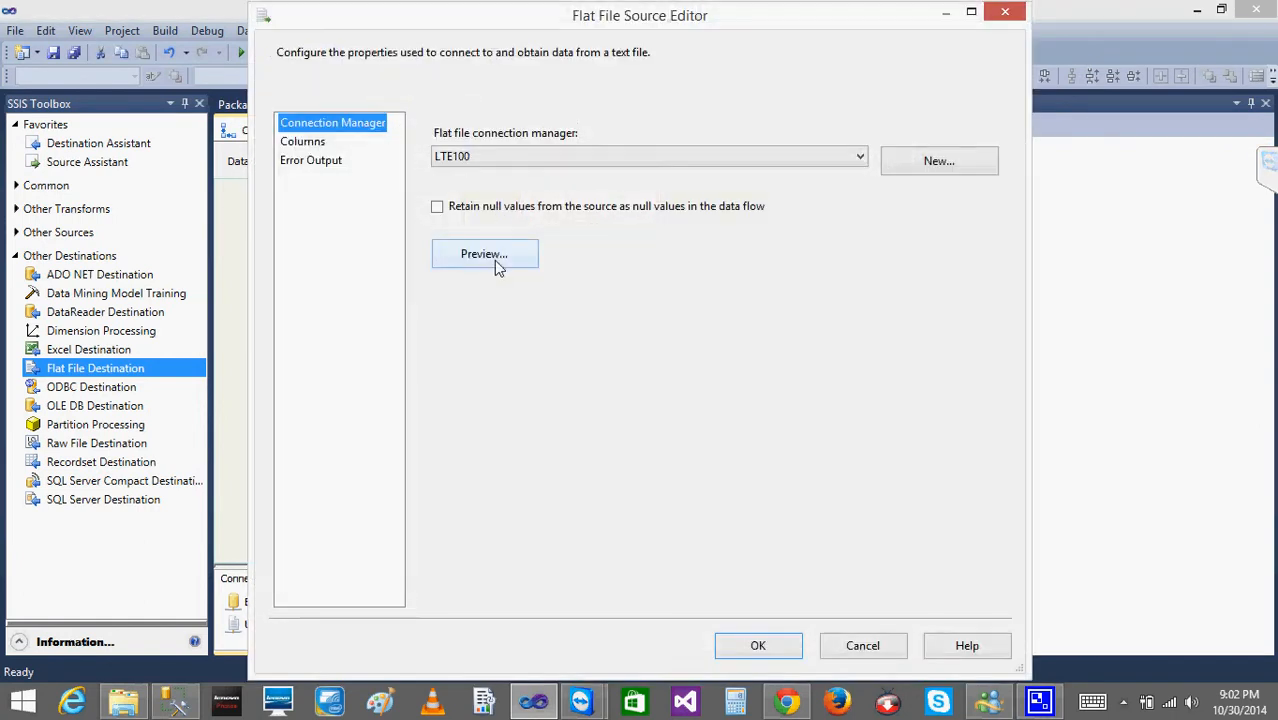
pyautogui.click(494, 260)
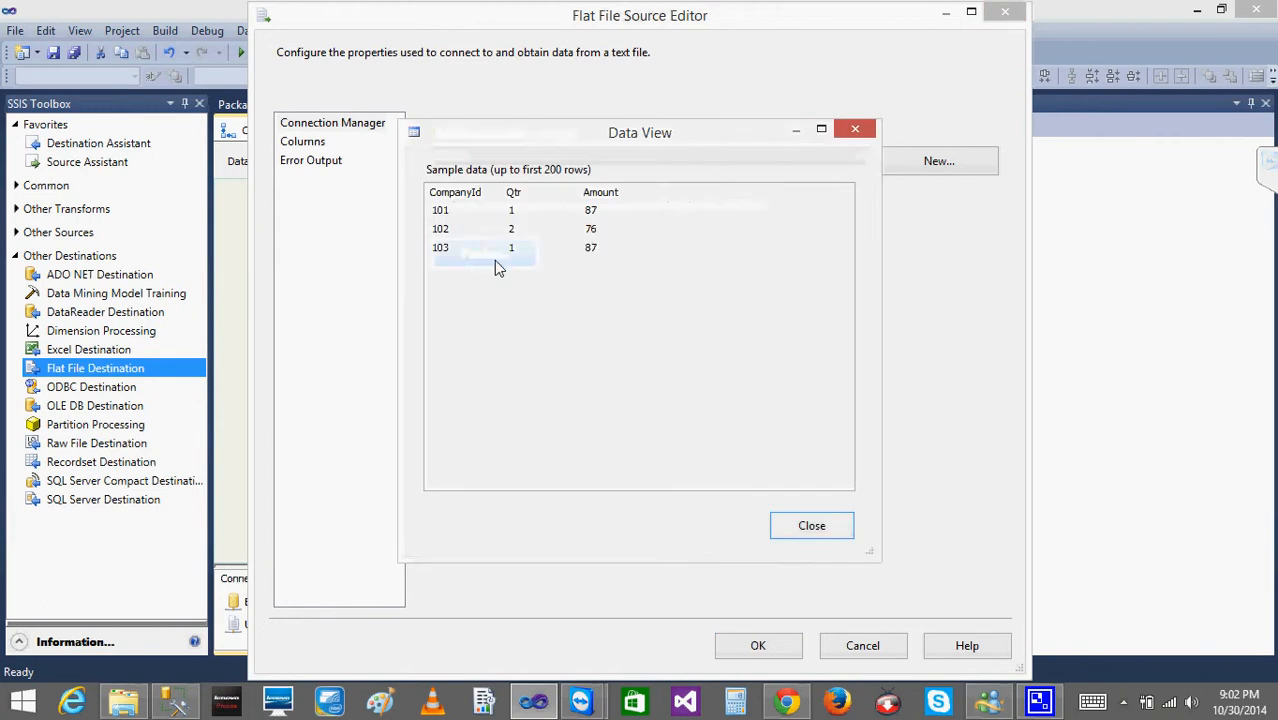
pyautogui.click(812, 527)
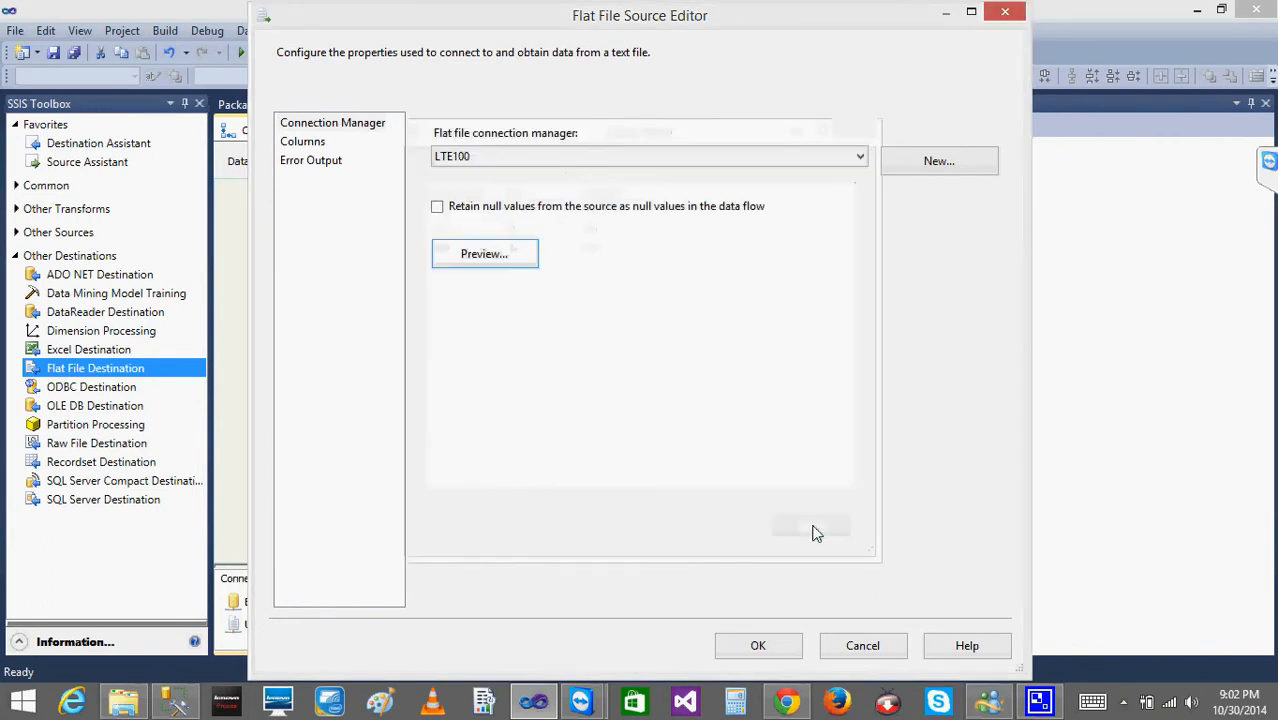
pyautogui.click(758, 645)
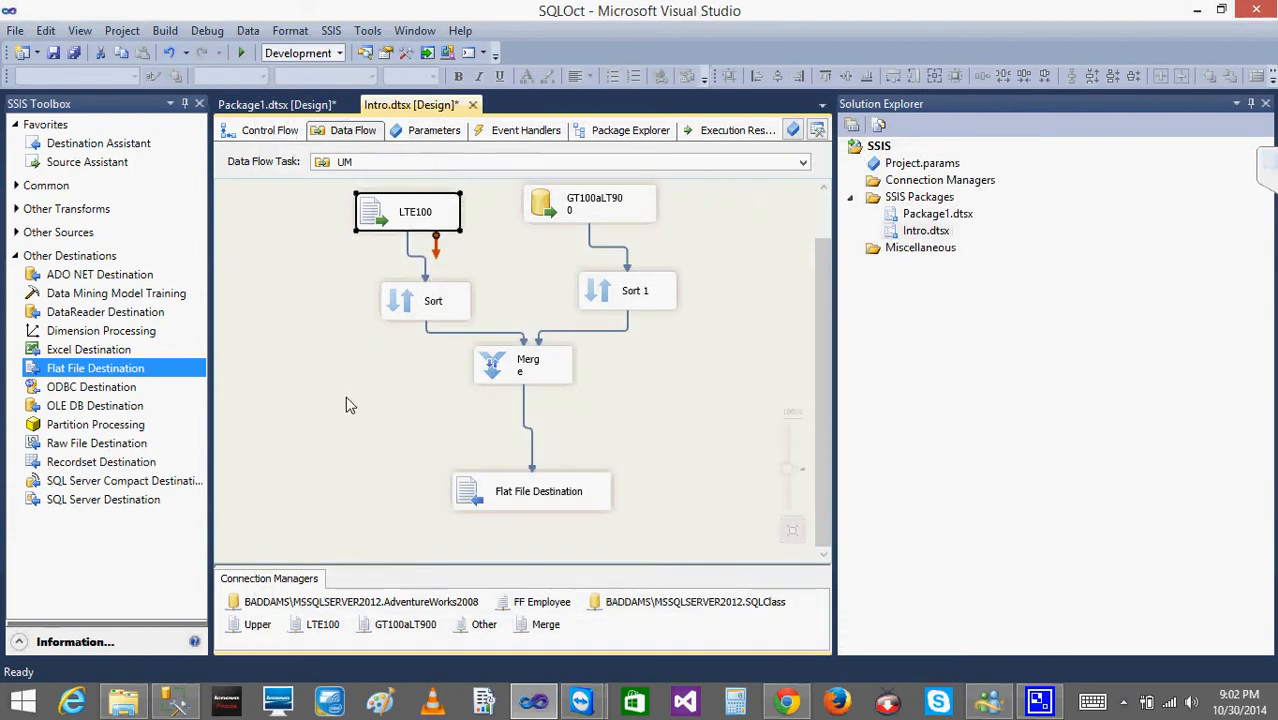
# Execute only the UM task from the control flow and check the row counts through its data flow to the Flat File Destination.
pyautogui.click(282, 134)
pyautogui.rightClick(601, 224)
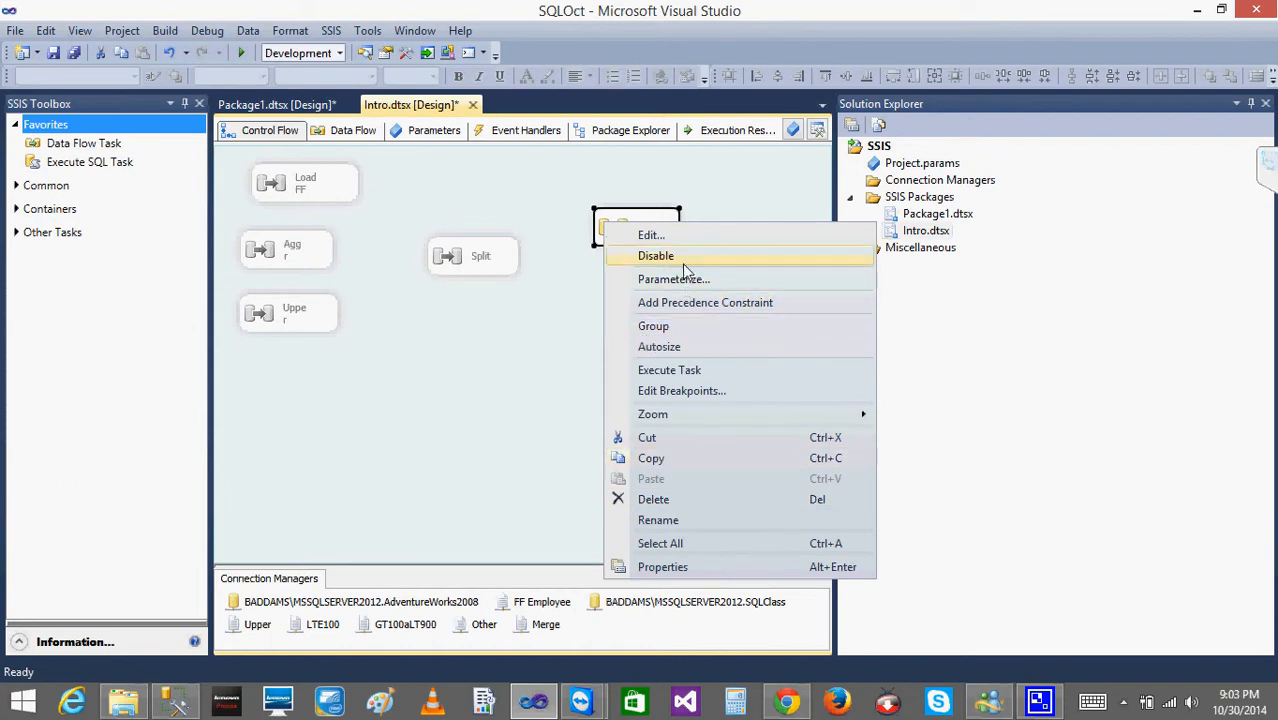
pyautogui.click(674, 370)
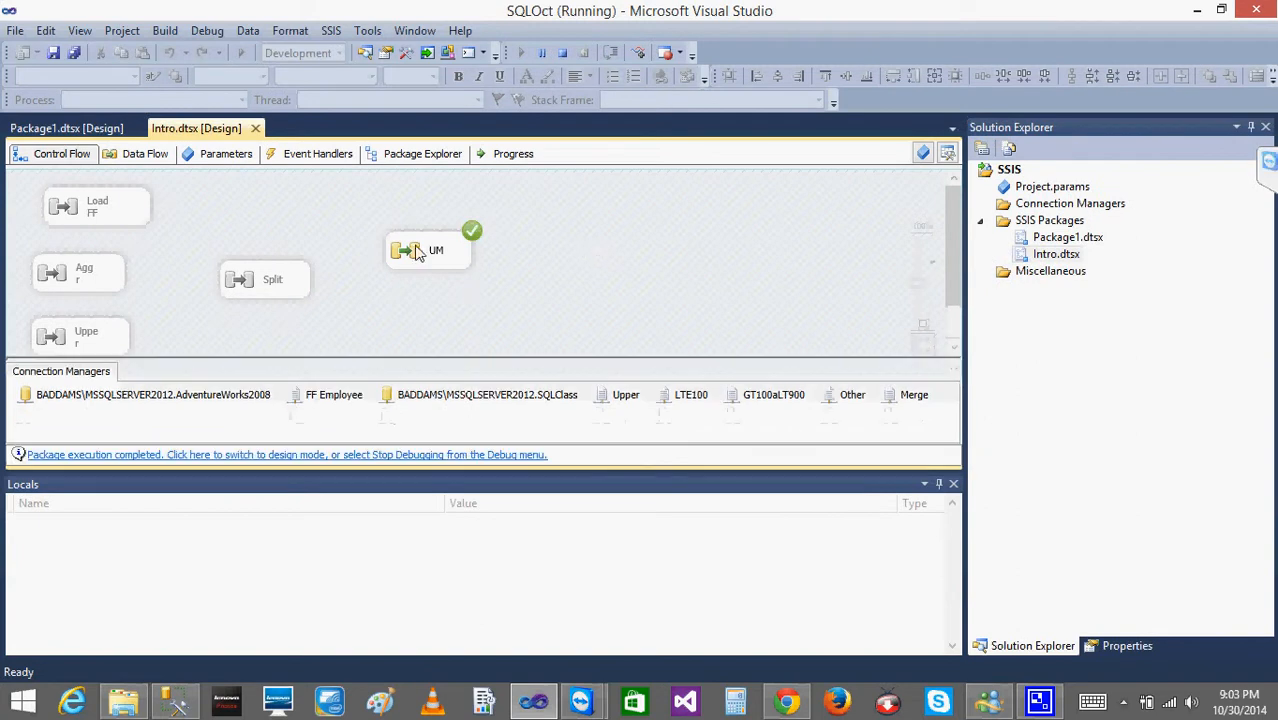
pyautogui.doubleClick(430, 250)
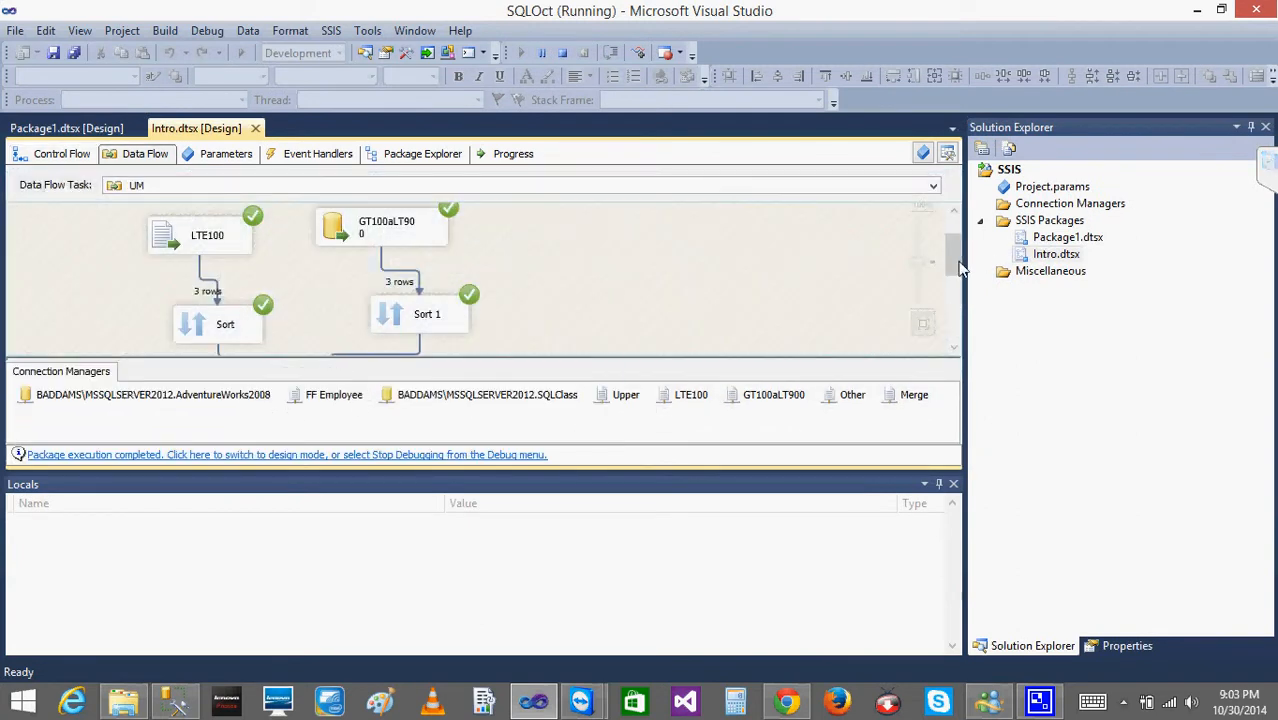
pyautogui.moveTo(957, 265); pyautogui.dragTo(952, 324)
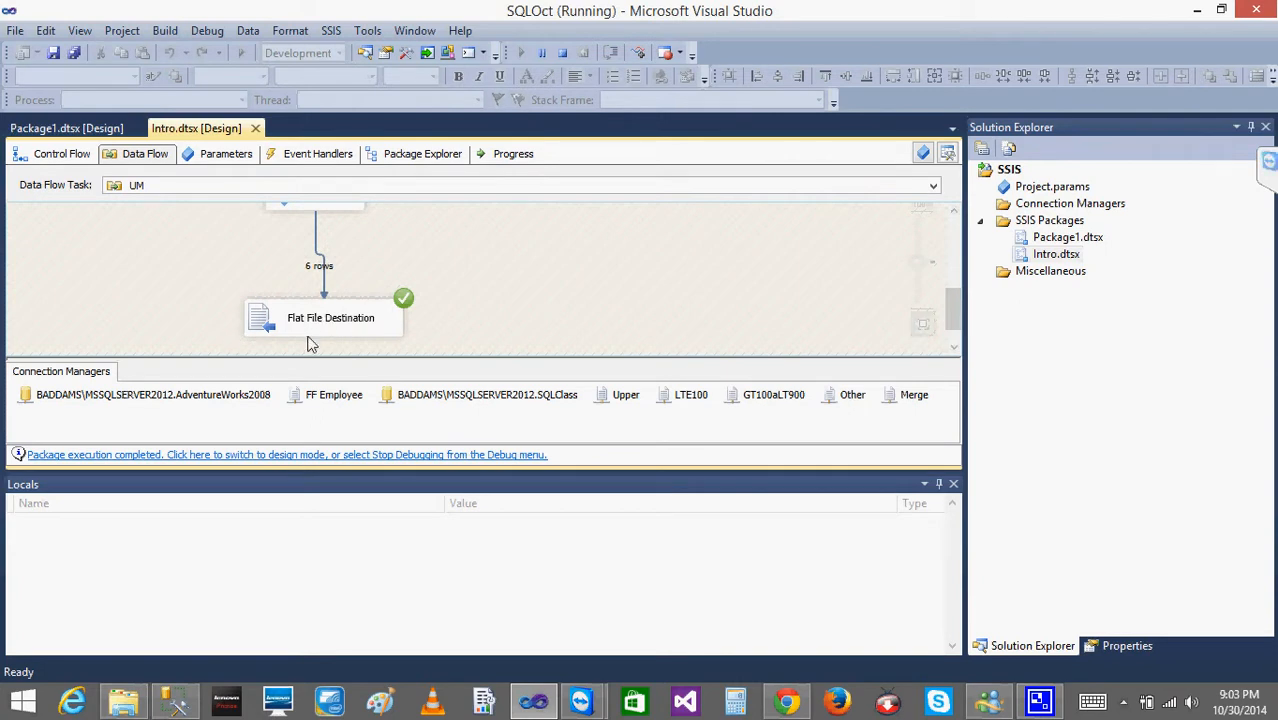
# Open Merge.txt from the TestSSISFiles folder in File Explorer, examine its delimiters and row order, close it and return to Visual Studio.
pyautogui.click(125, 702)
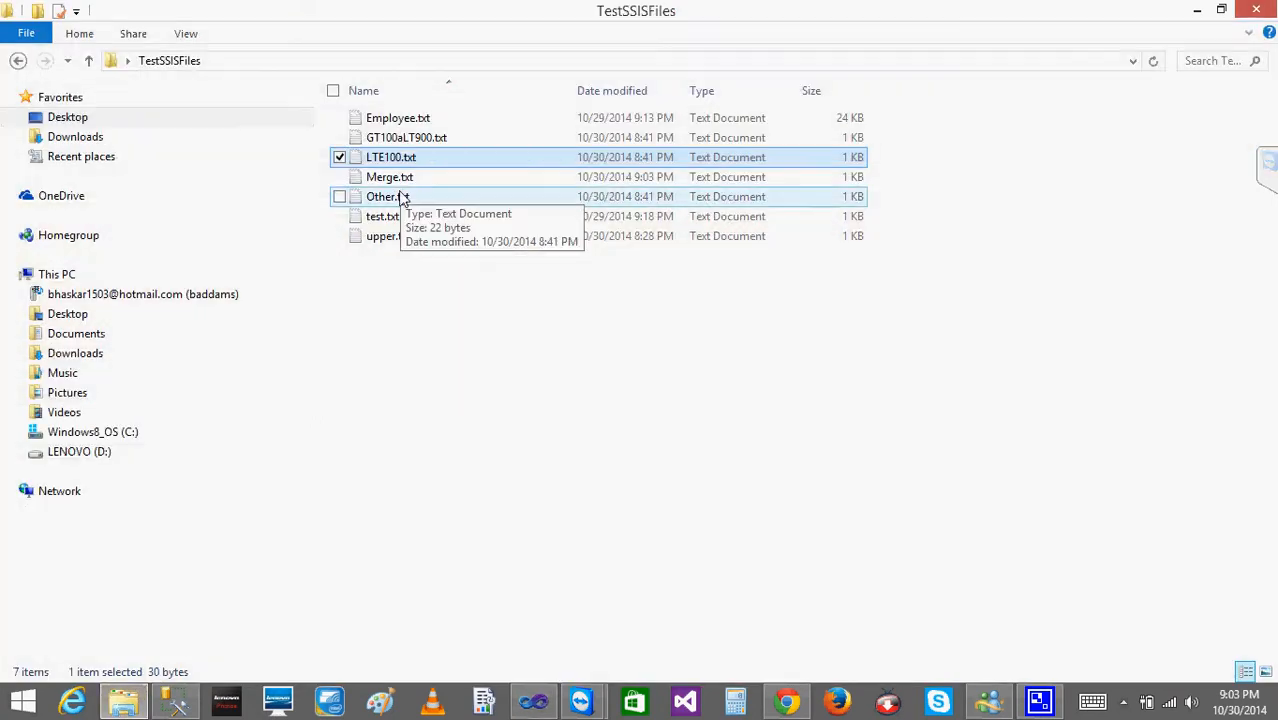
pyautogui.doubleClick(398, 178)
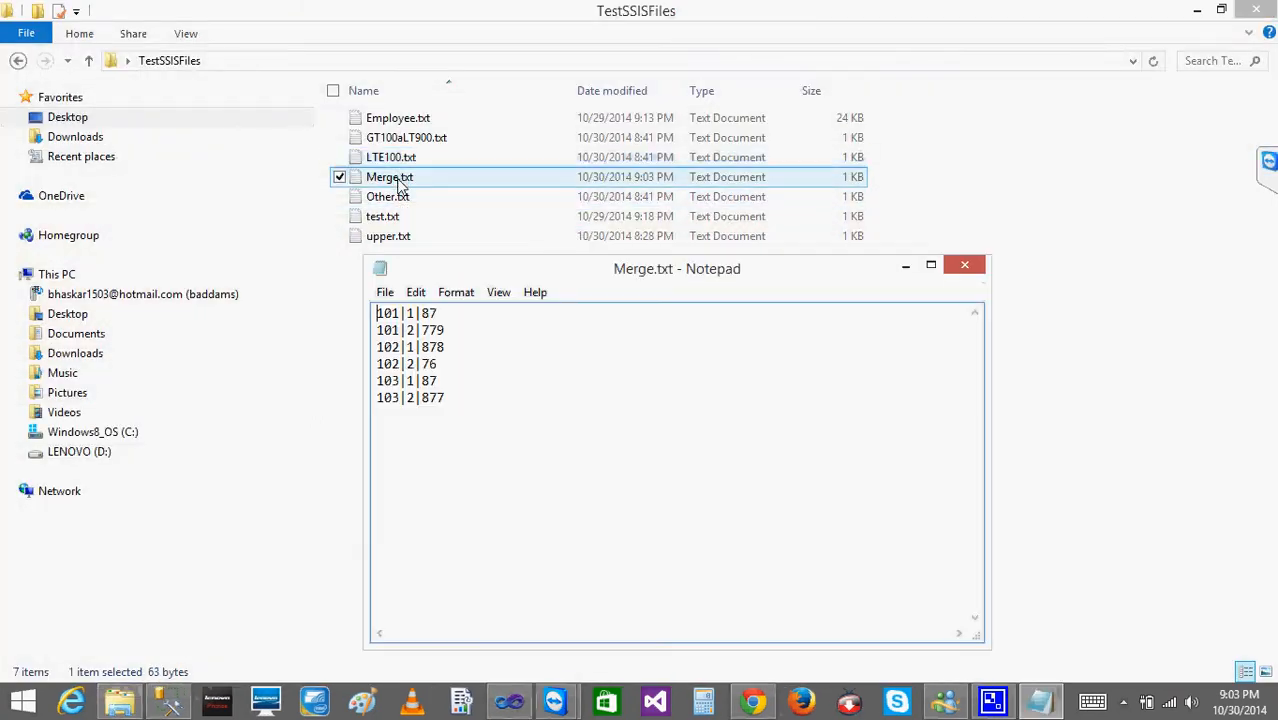
pyautogui.click(420, 313)
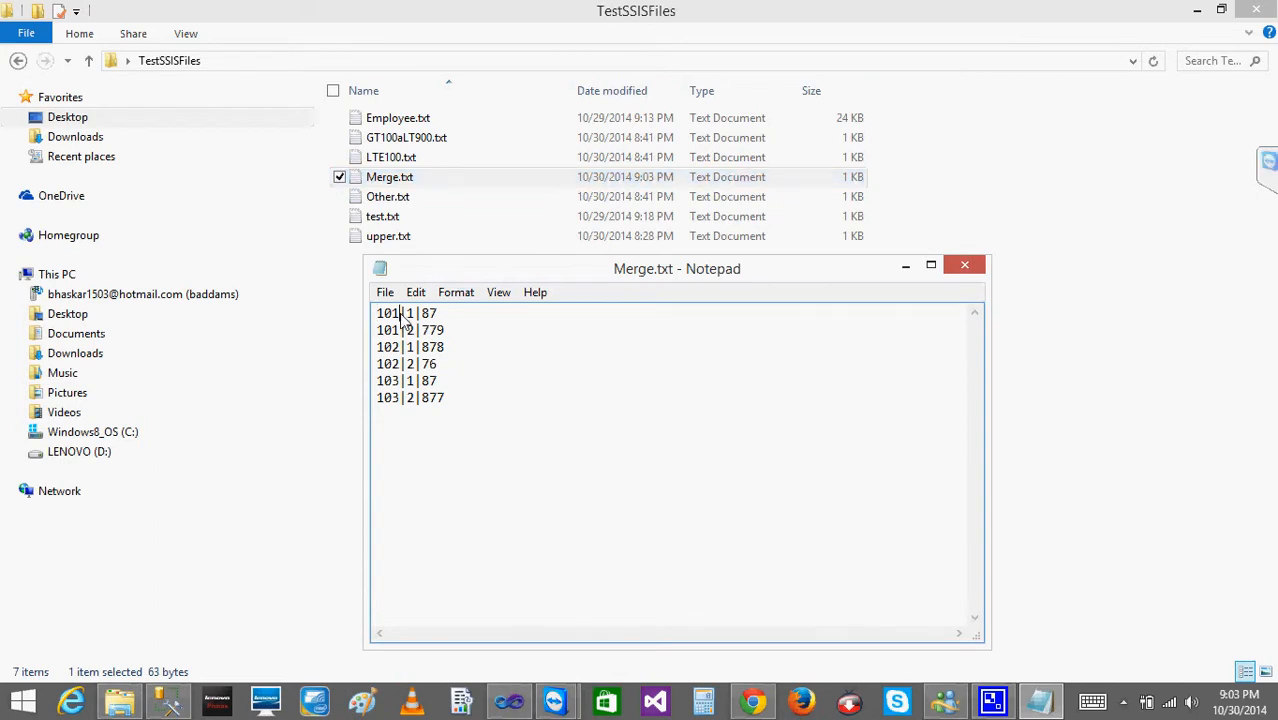
pyautogui.moveTo(400, 318); pyautogui.dragTo(408, 320)
pyautogui.click(459, 413)
pyautogui.moveTo(455, 408); pyautogui.dragTo(377, 308)
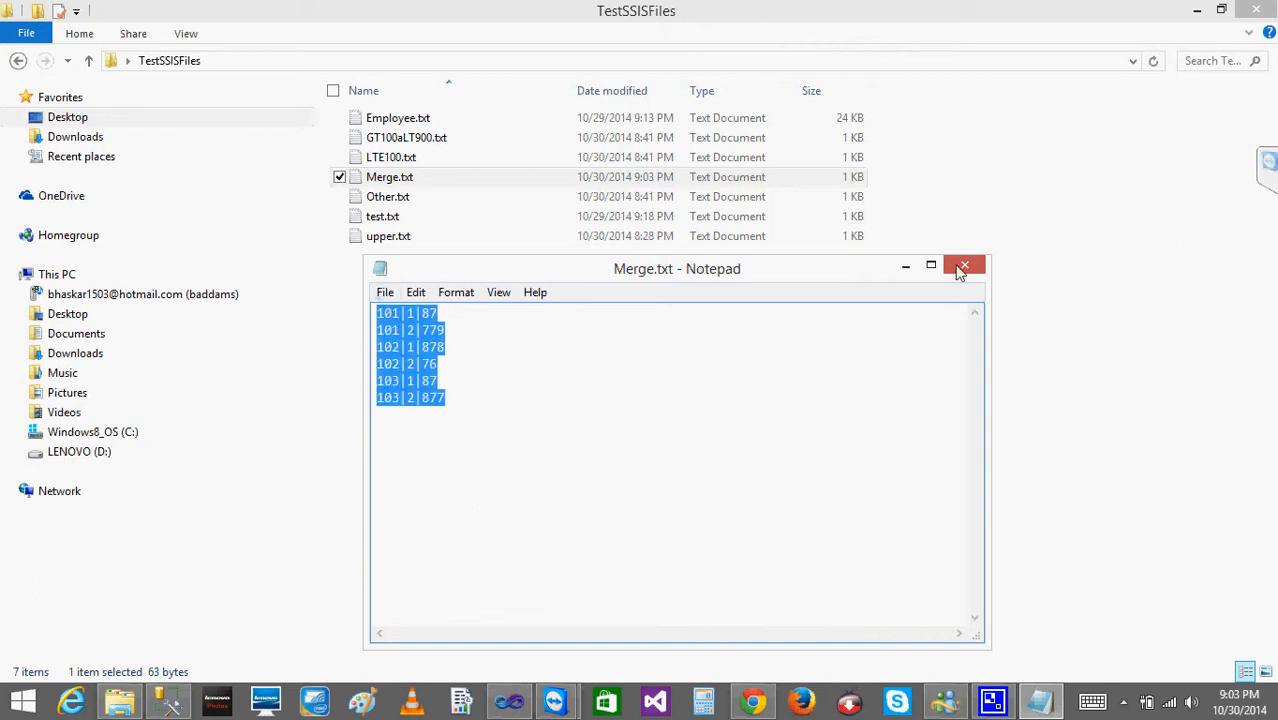
pyautogui.click(963, 268)
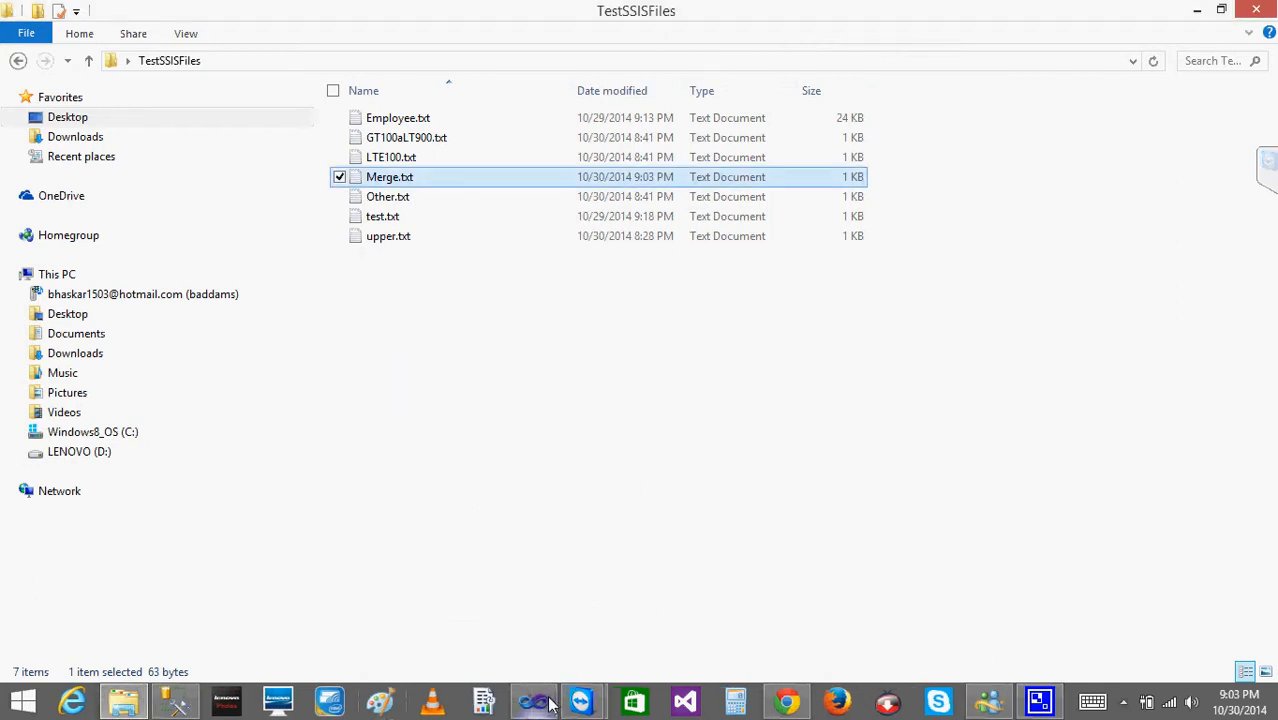
pyautogui.click(449, 421)
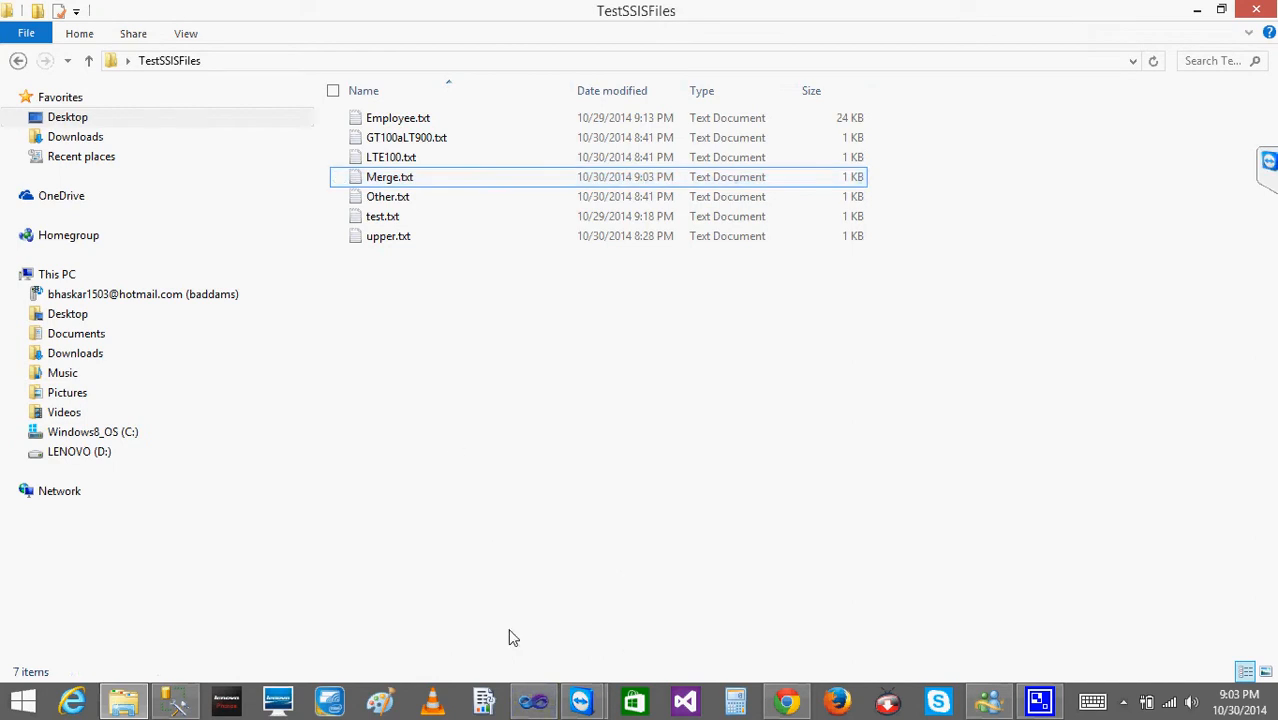
pyautogui.moveTo(538, 708)
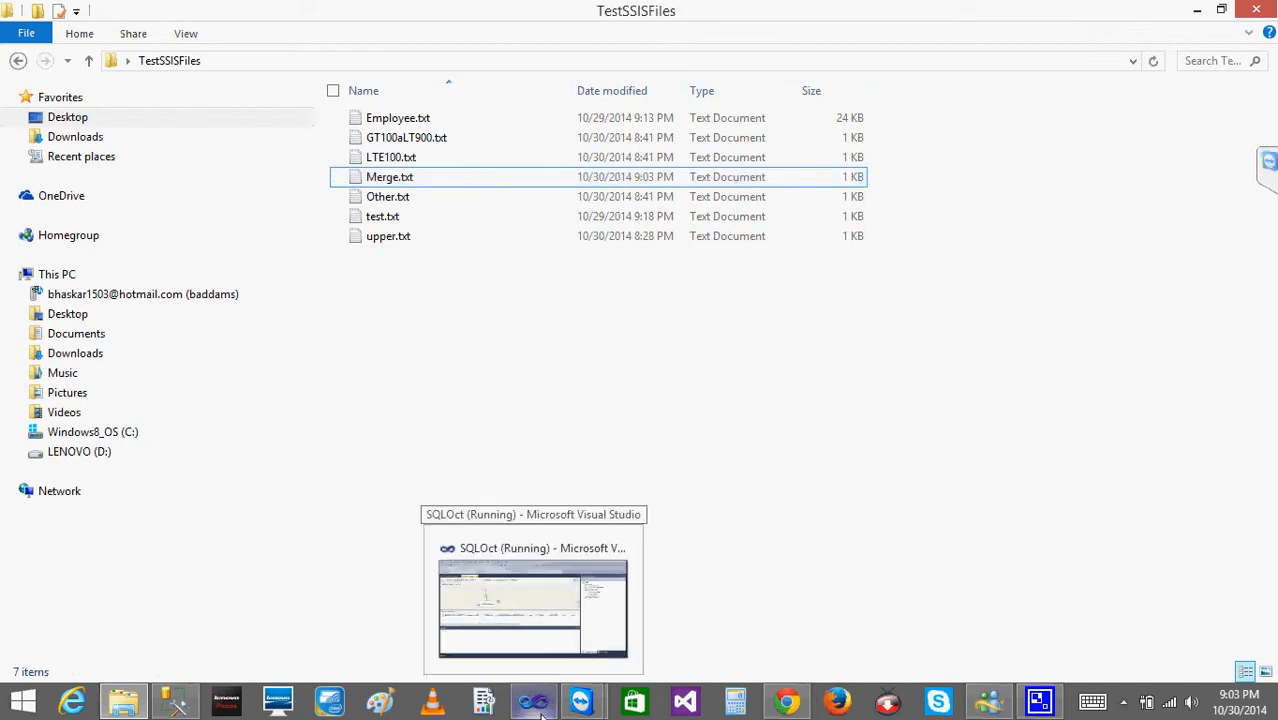
pyautogui.click(540, 705)
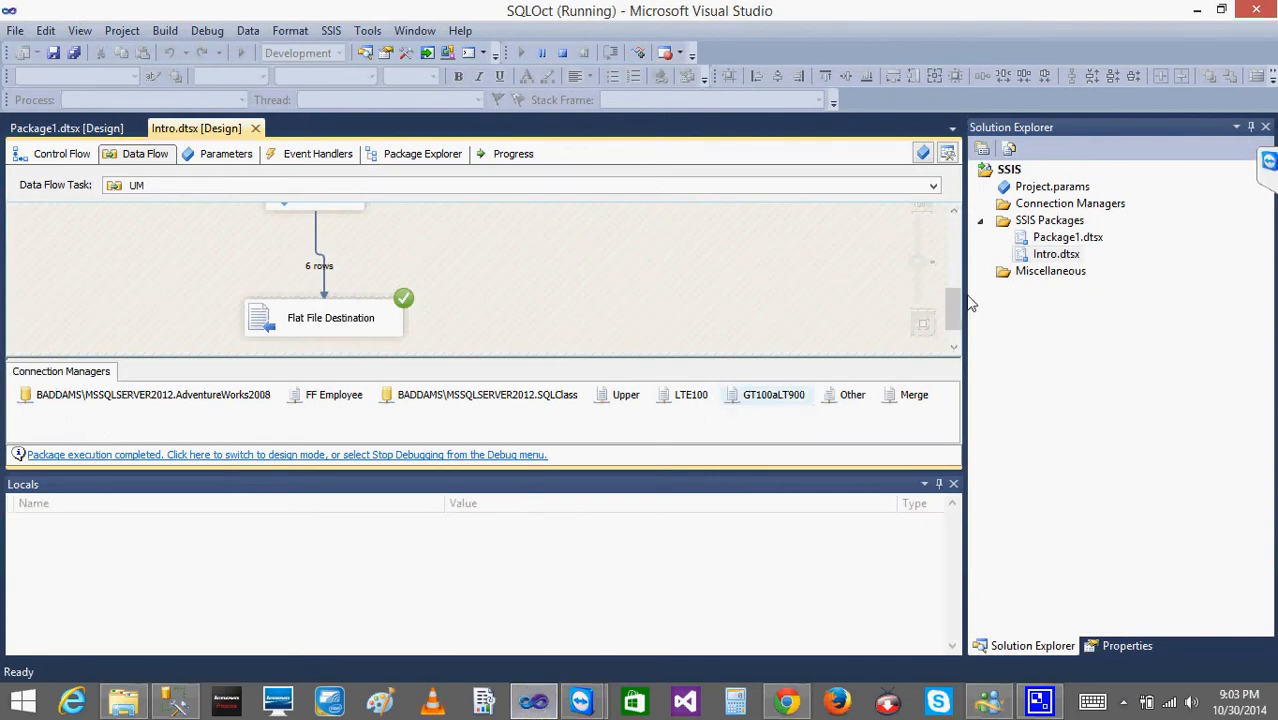
# Close the Locals window, look over the executed UM data flow, and stop debugging to return to design mode.
pyautogui.moveTo(953, 308); pyautogui.dragTo(955, 253)
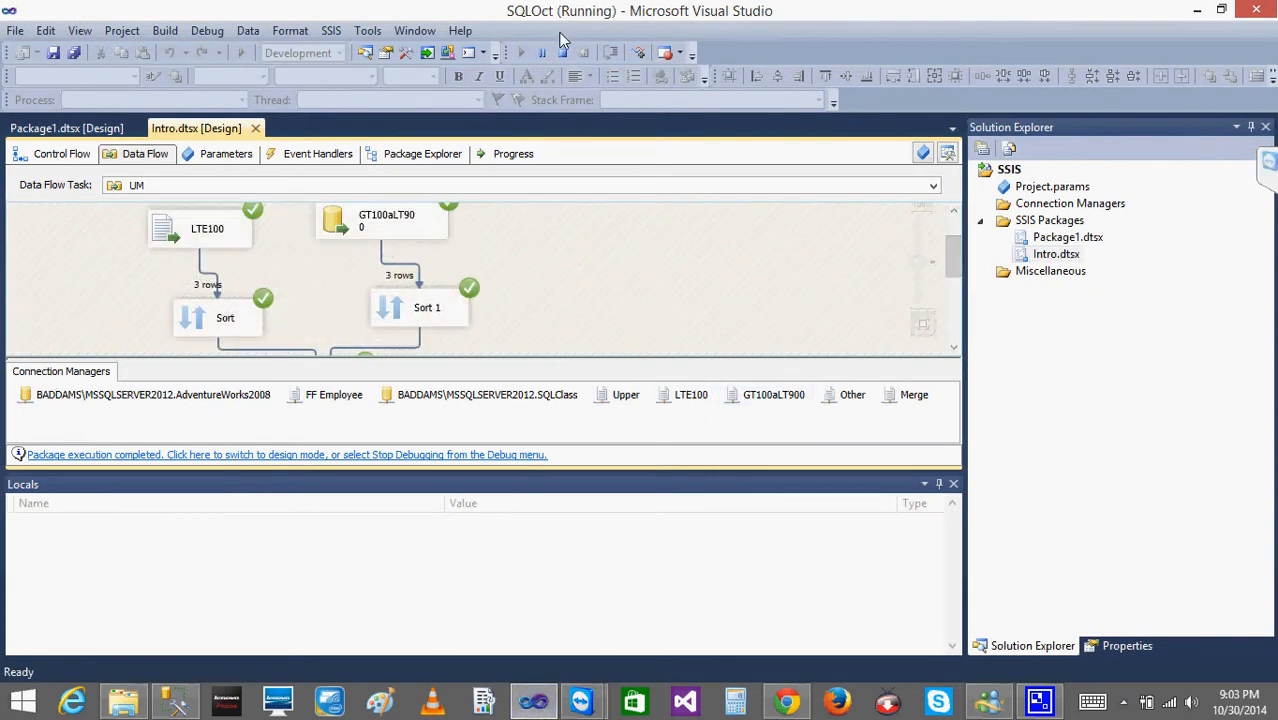
pyautogui.click(955, 485)
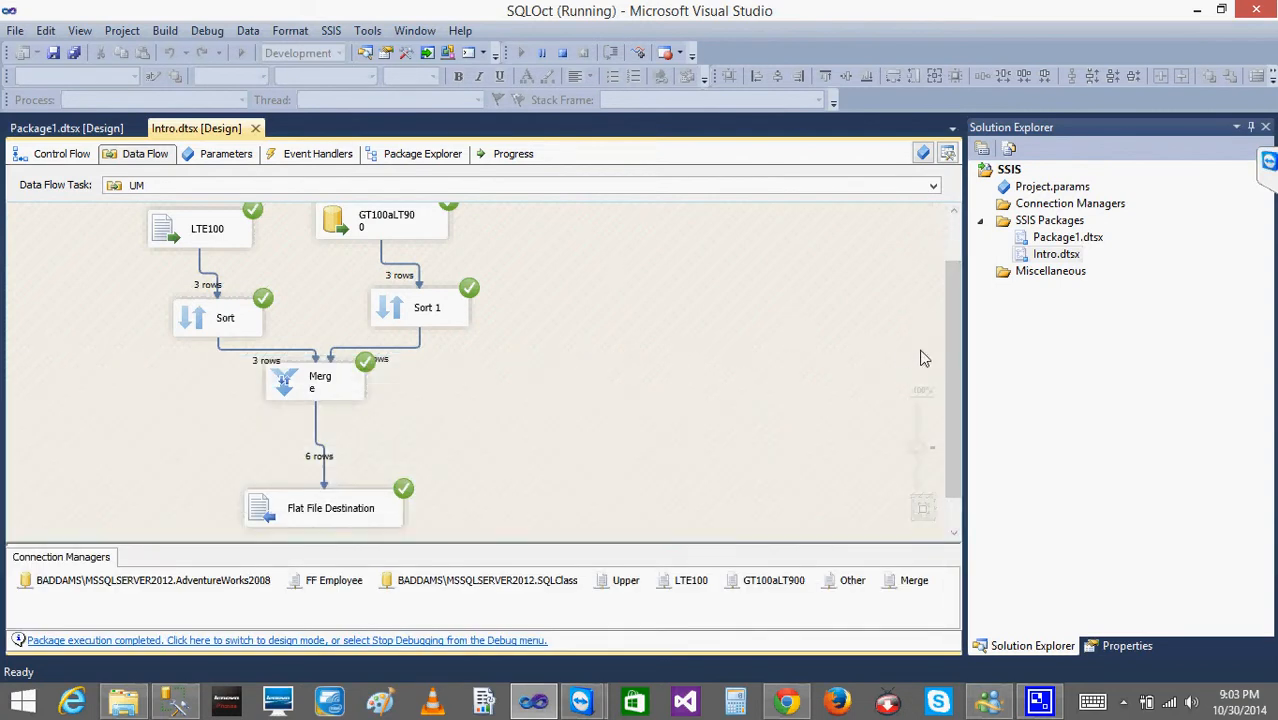
pyautogui.moveTo(953, 356); pyautogui.dragTo(921, 258)
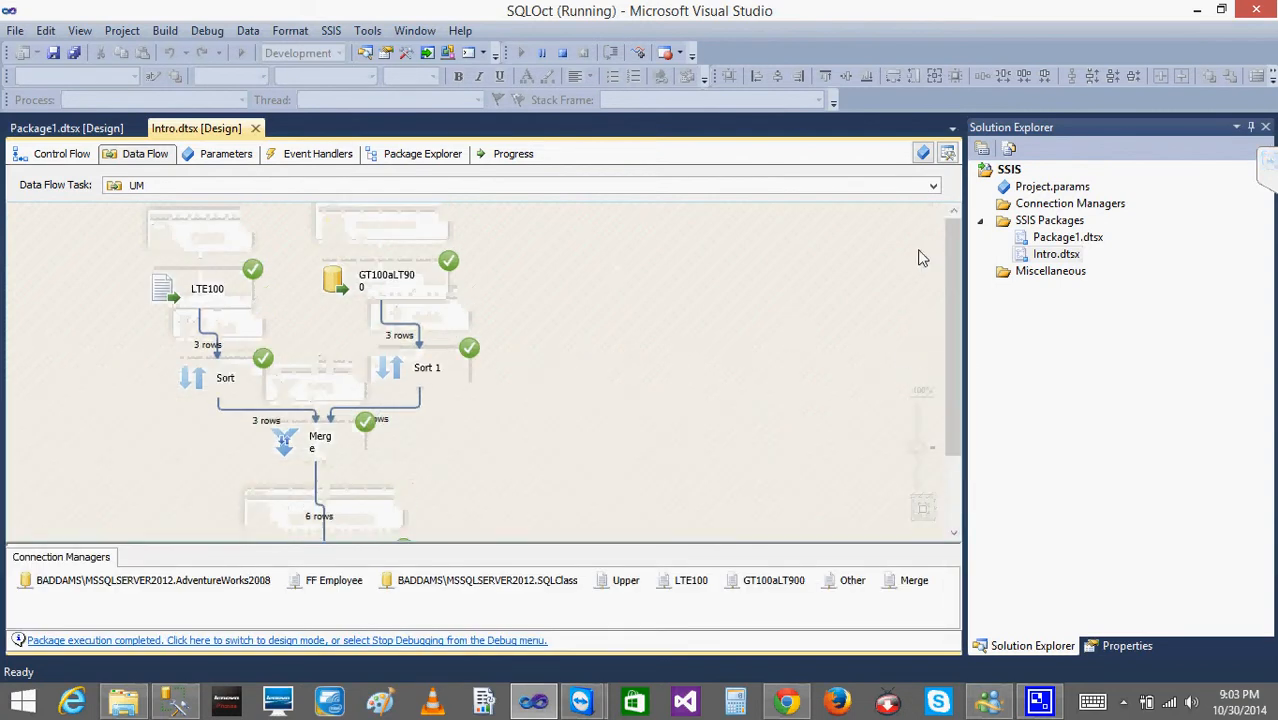
pyautogui.click(563, 55)
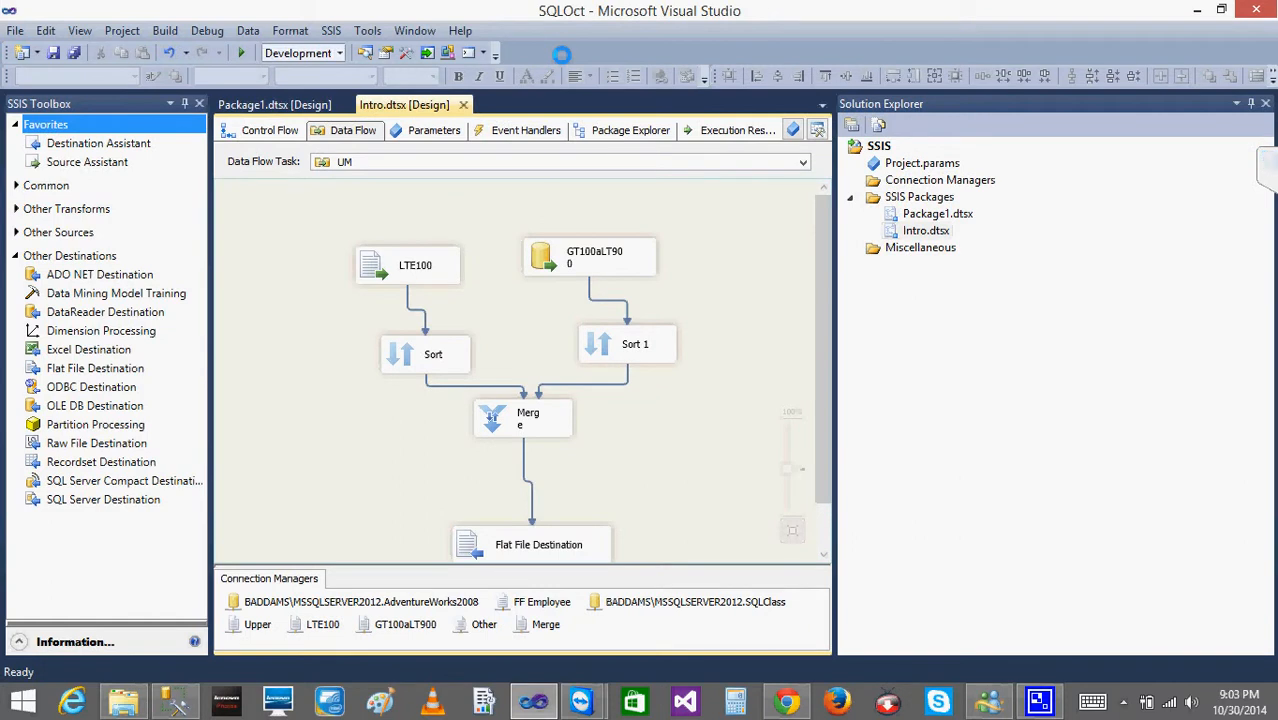
# Review the SQL command of the GT100aLT900 source, close its editor without changes, and select the Sort 1 transformation.
pyautogui.click(553, 260)
pyautogui.doubleClick(551, 257)
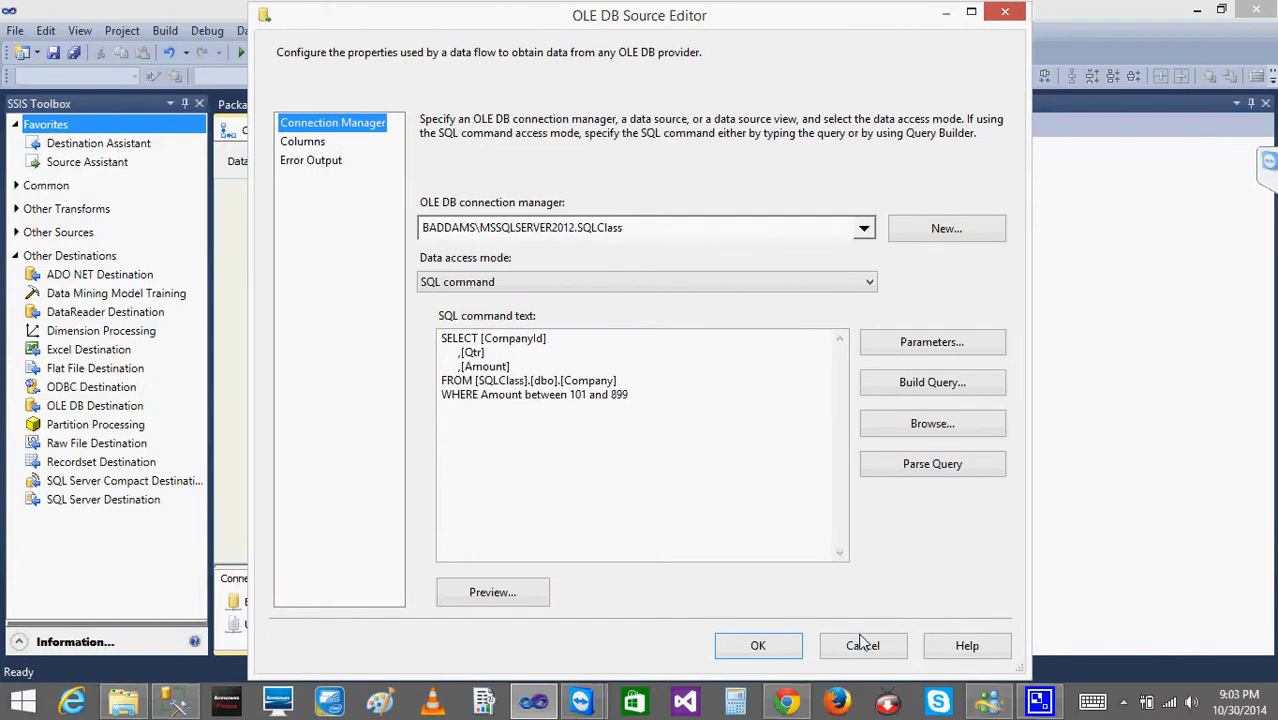
pyautogui.click(862, 645)
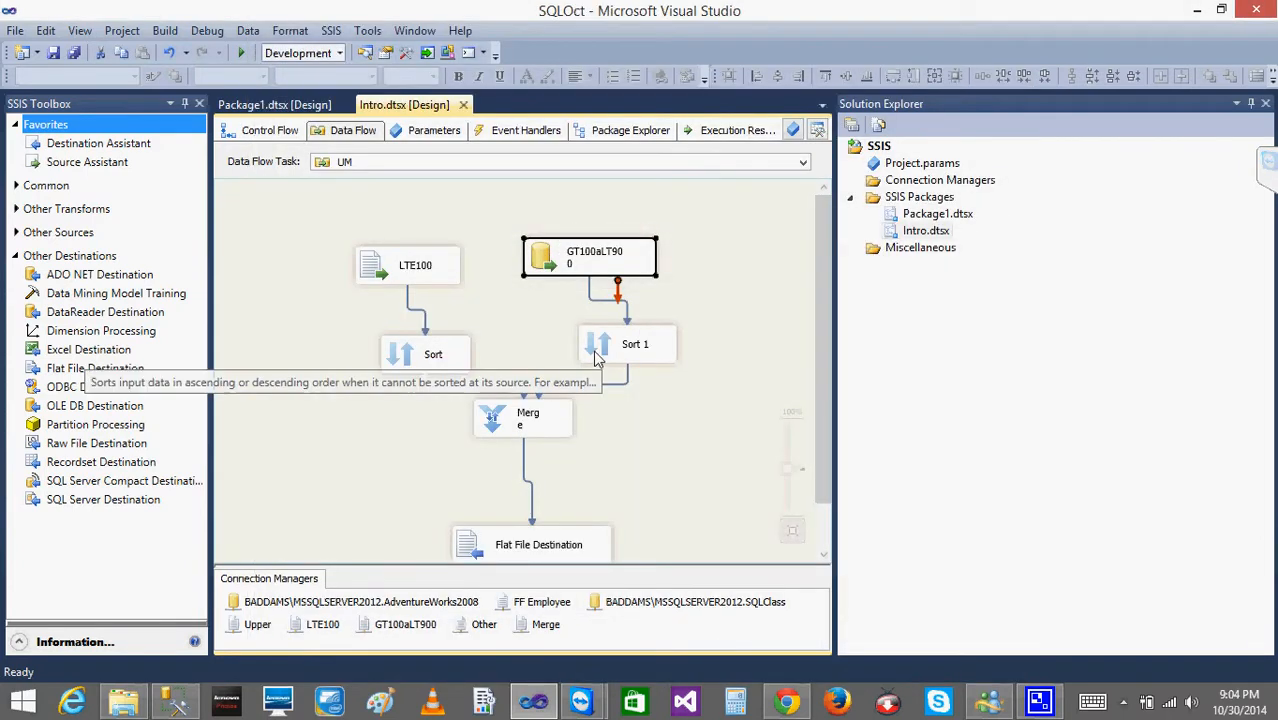
pyautogui.click(596, 360)
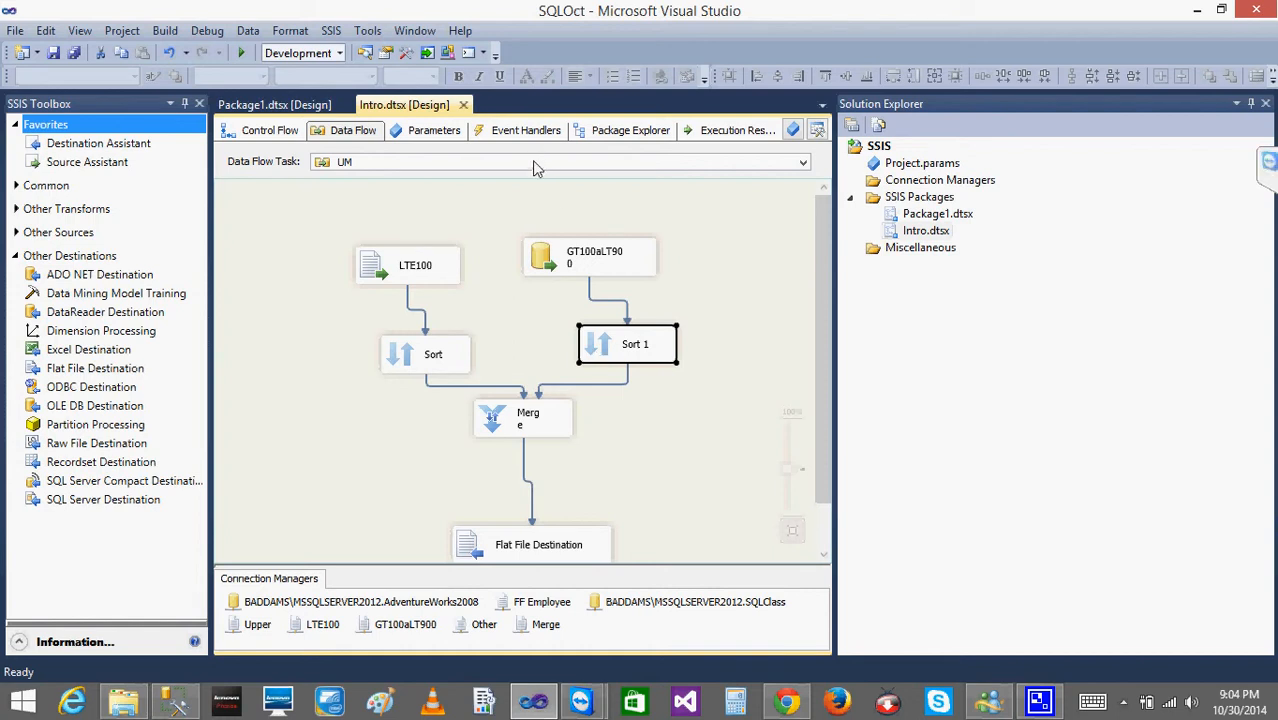
# Append "ORDER BY CompanyID, Qtr" to the GT100aLT900 source's SQL command, preview the query results and accept the change.
pyautogui.doubleClick(562, 266)
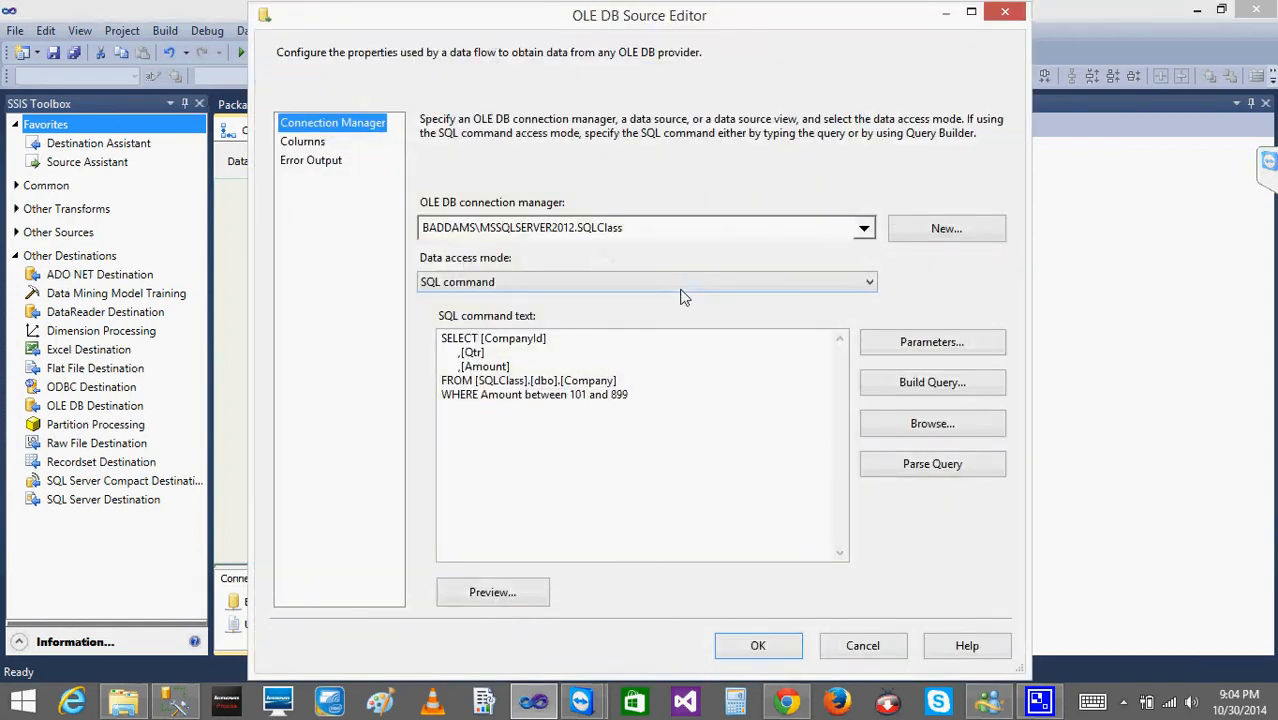
pyautogui.doubleClick(631, 380)
pyautogui.hotkey('ctrl', 'a')
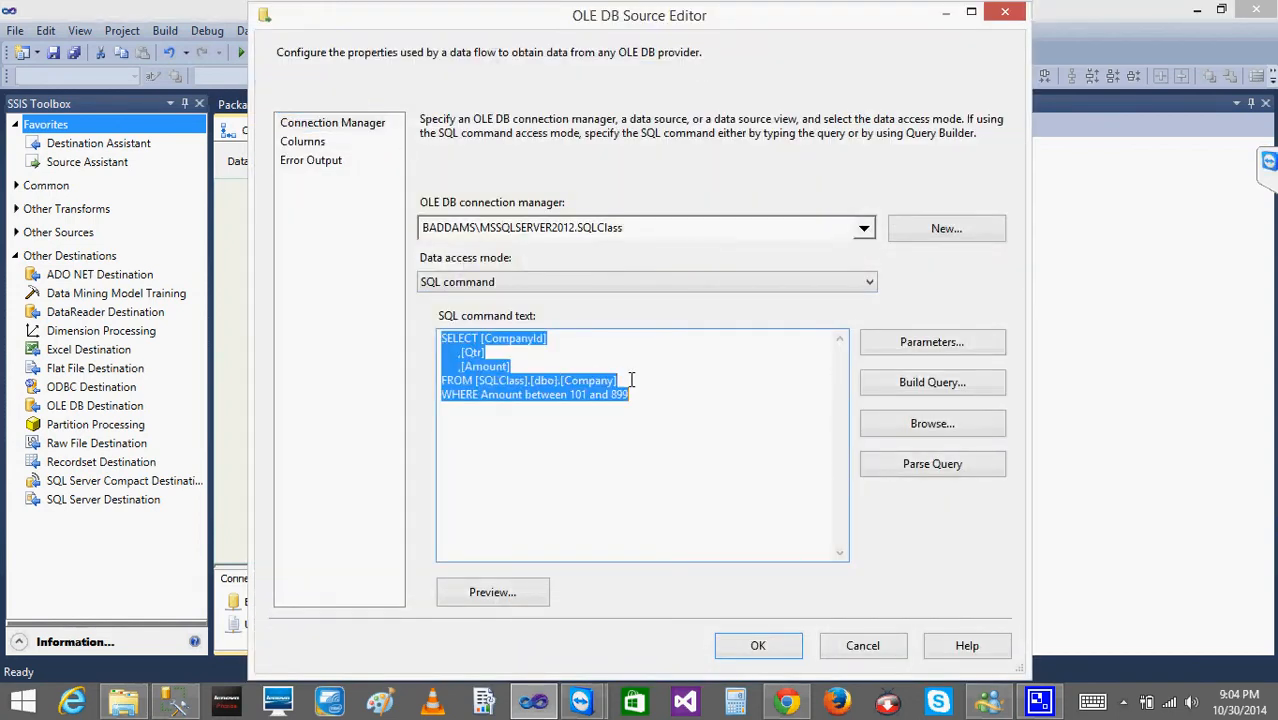
pyautogui.press('Right')
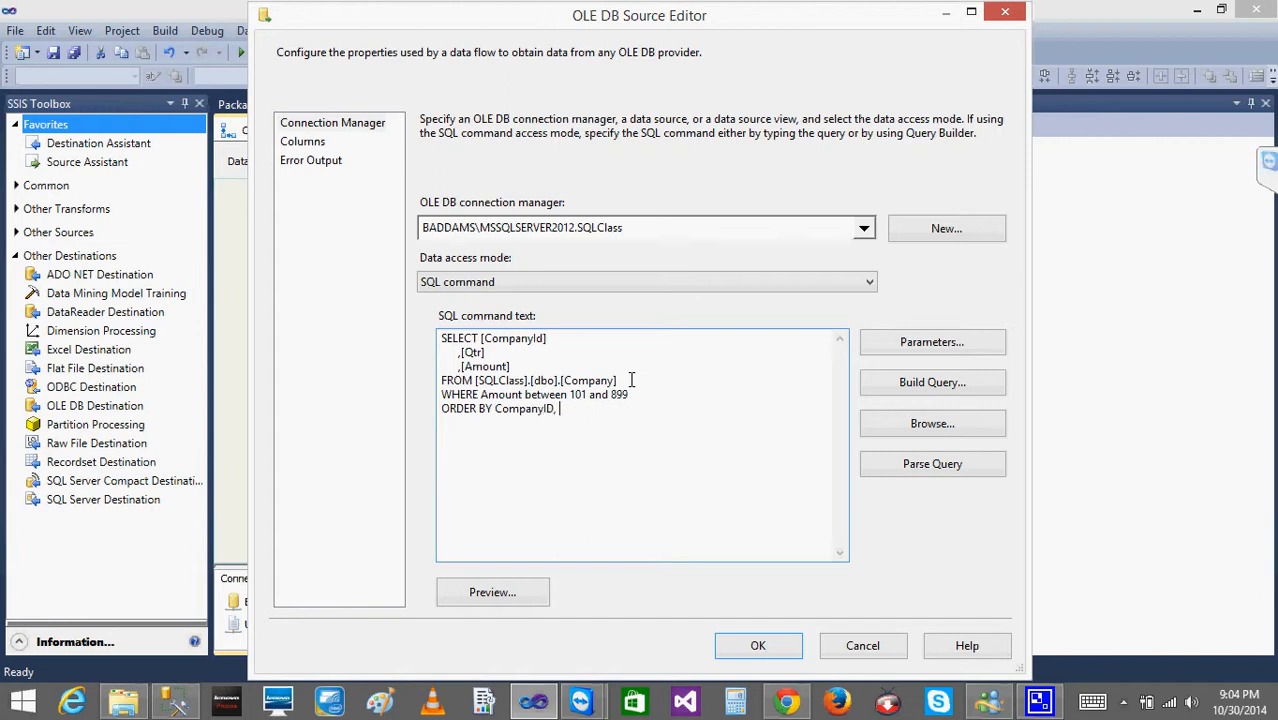
pyautogui.click(490, 600)
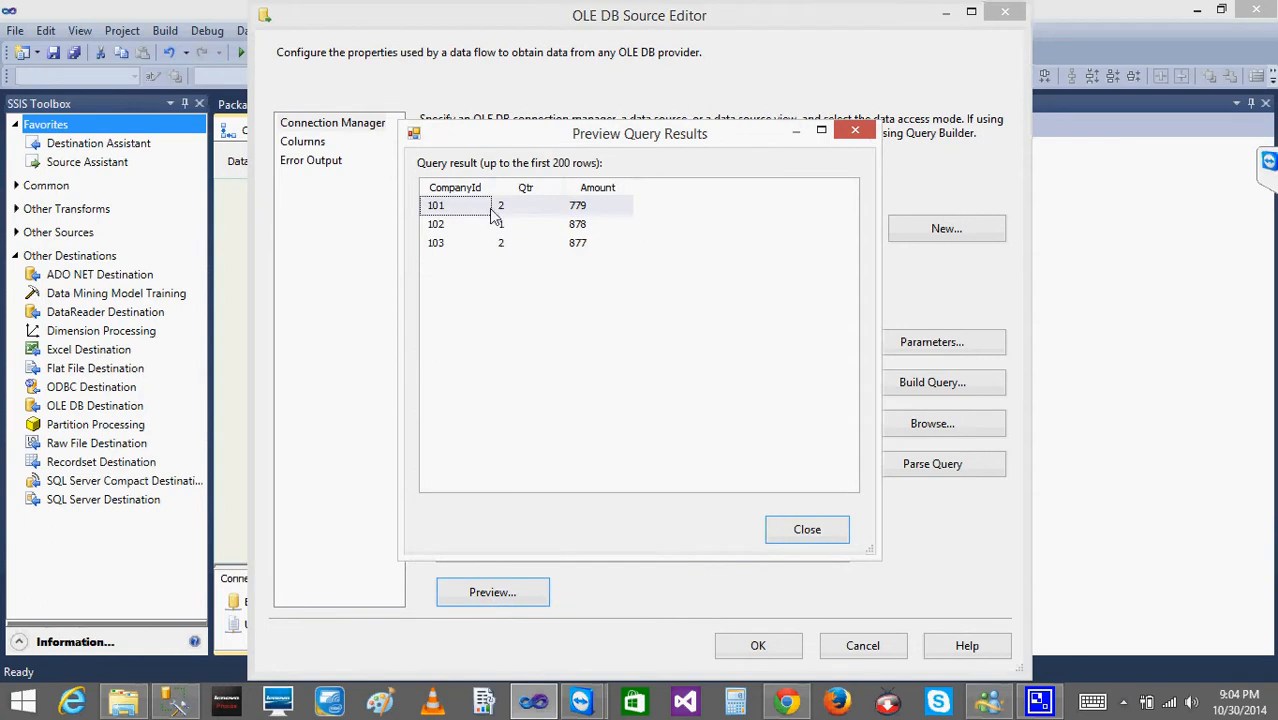
pyautogui.click(822, 532)
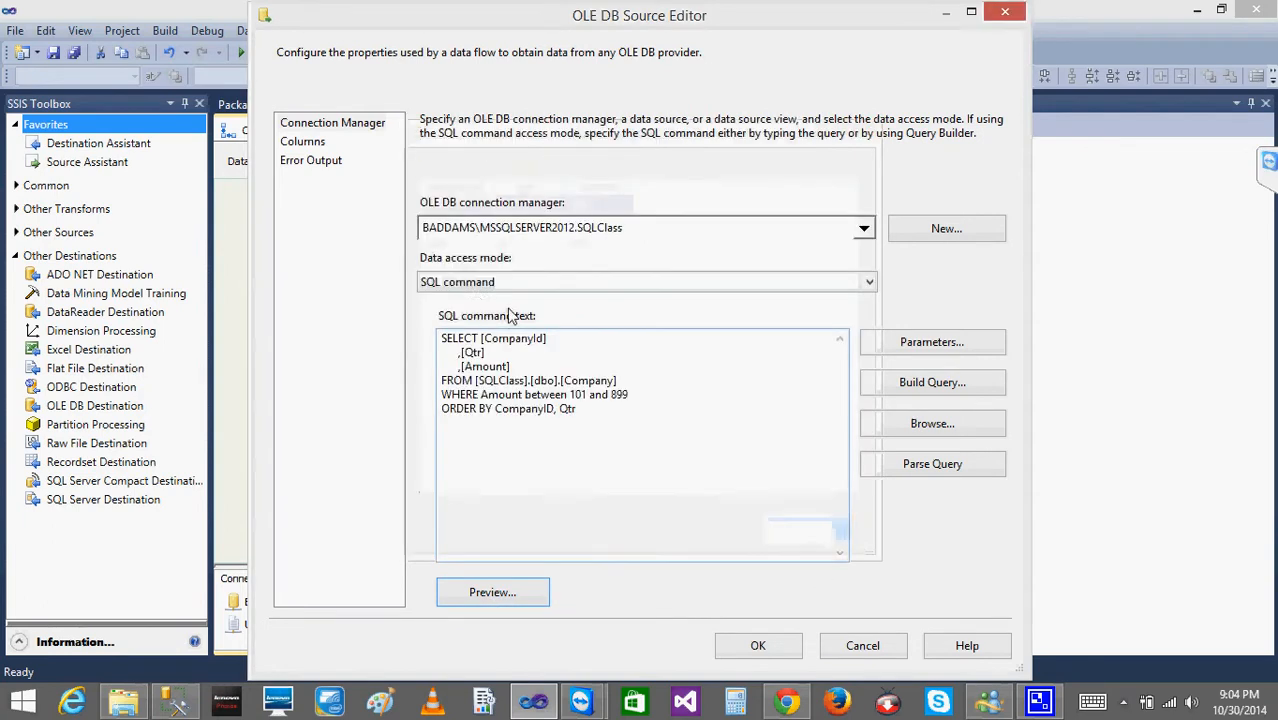
pyautogui.click(744, 647)
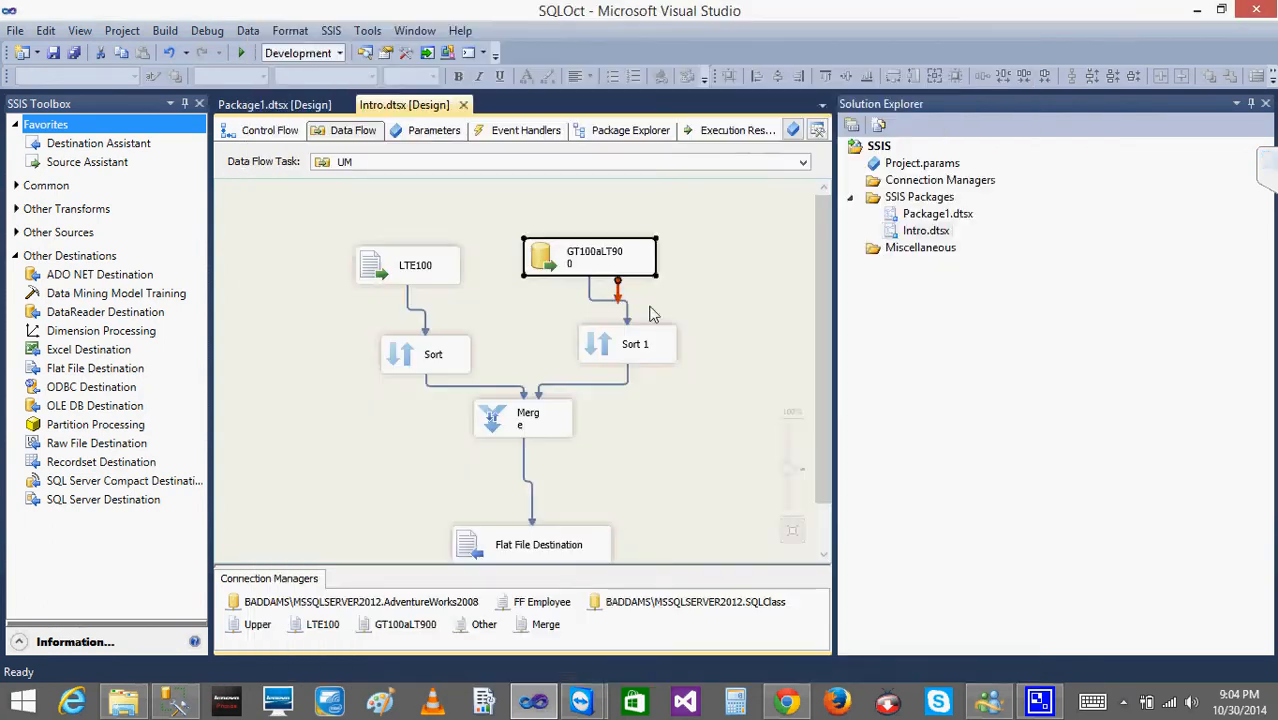
# Delete the Sort 1 transformation and connect the GT100aLT900 source directly to the Merge transformation.
pyautogui.click(613, 347)
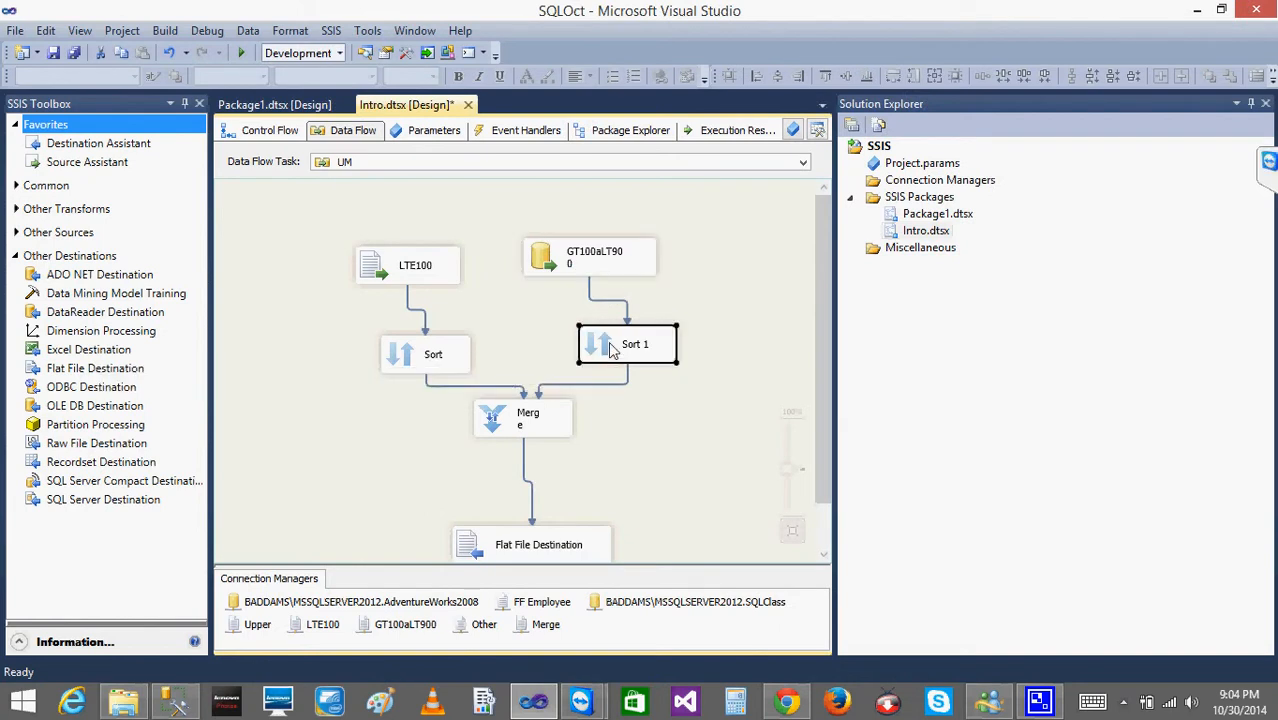
pyautogui.press('Delete')
pyautogui.click(583, 250)
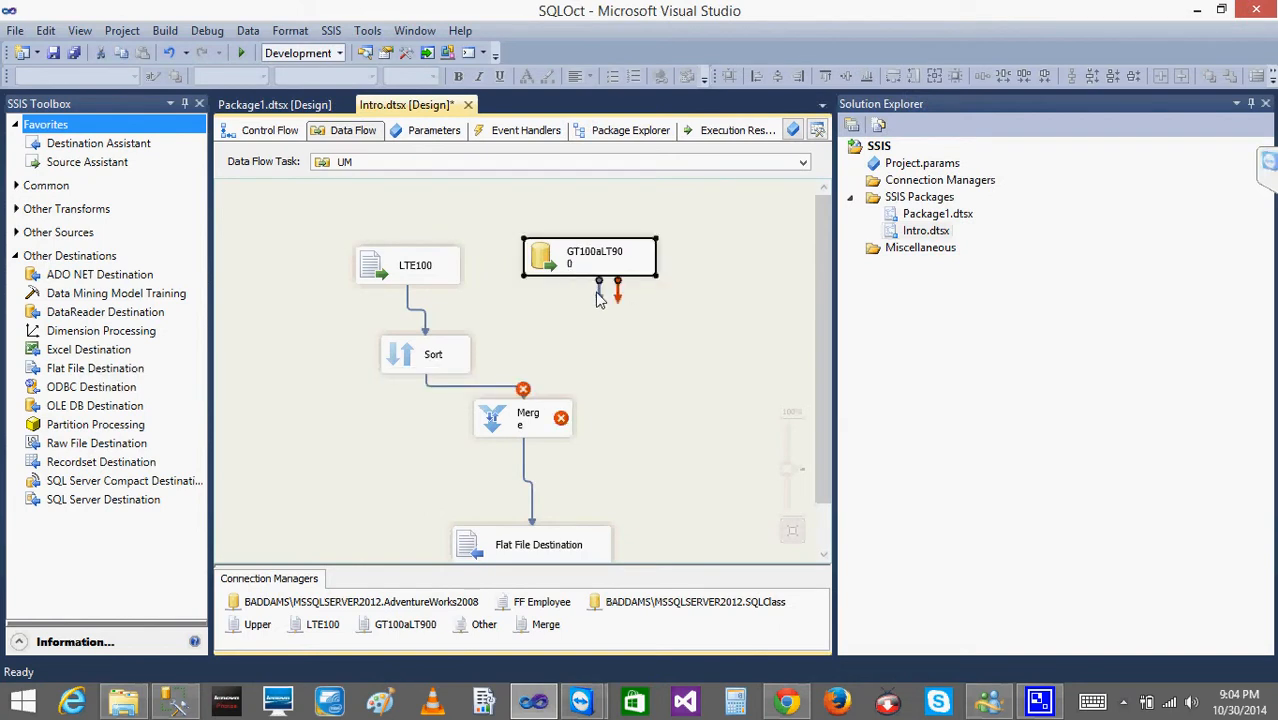
pyautogui.rightClick(492, 429)
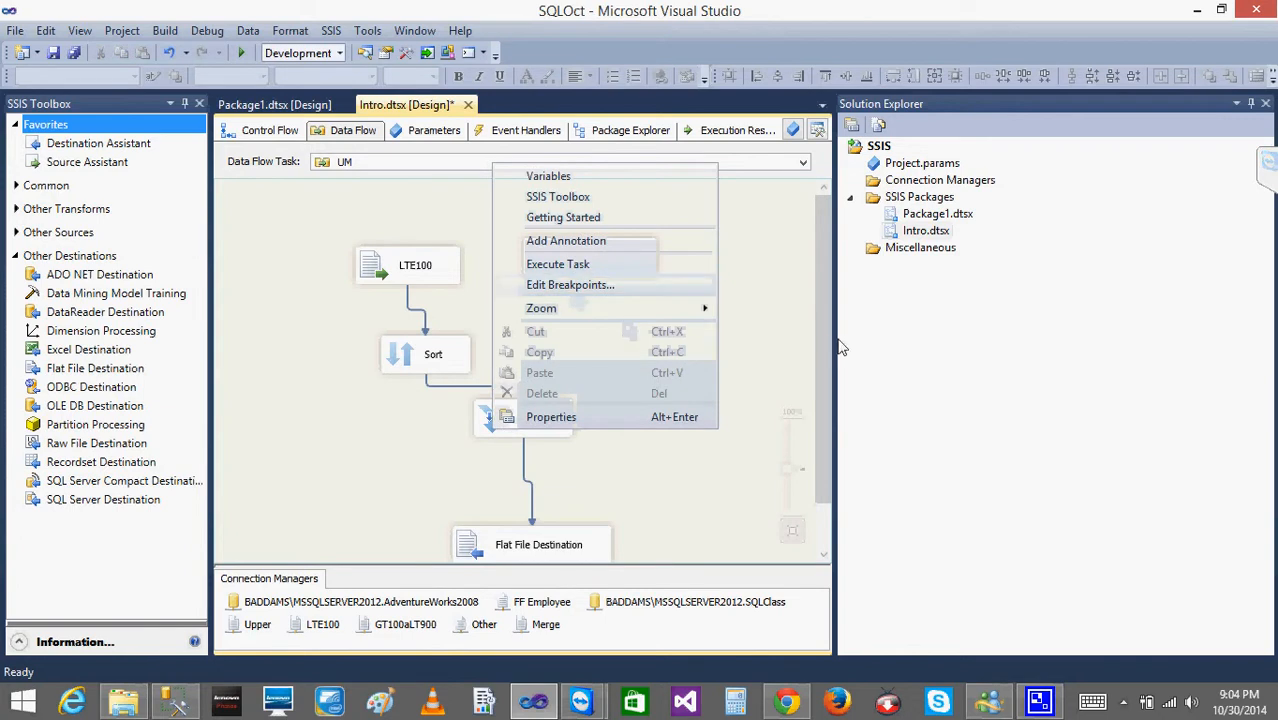
pyautogui.click(685, 297)
pyautogui.click(573, 268)
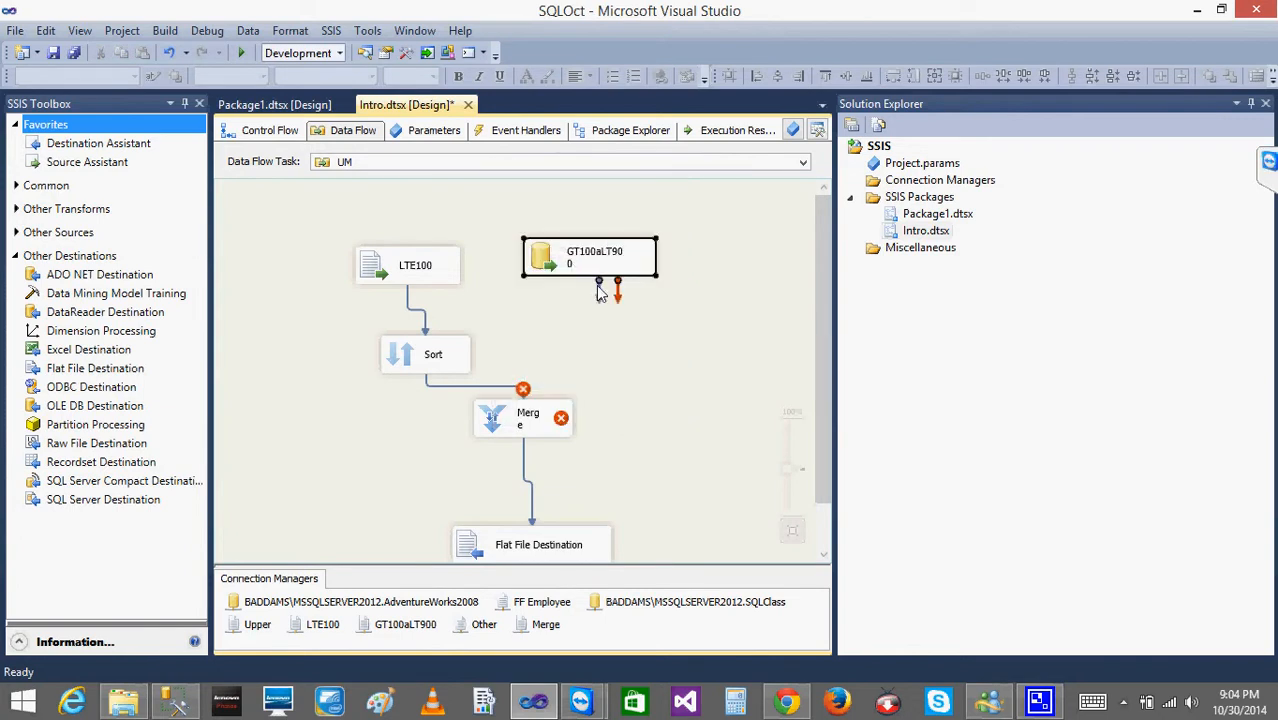
pyautogui.rightClick(536, 378)
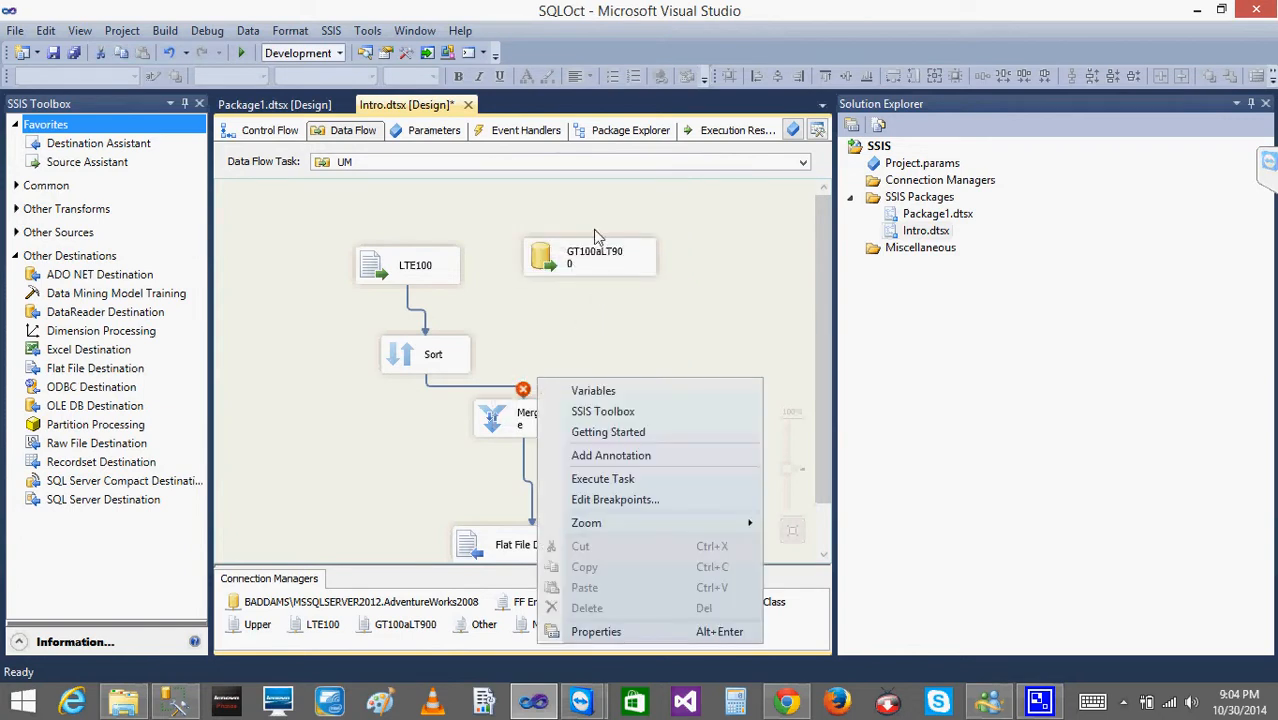
pyautogui.click(562, 282)
pyautogui.click(562, 282)
pyautogui.moveTo(598, 290); pyautogui.dragTo(542, 412)
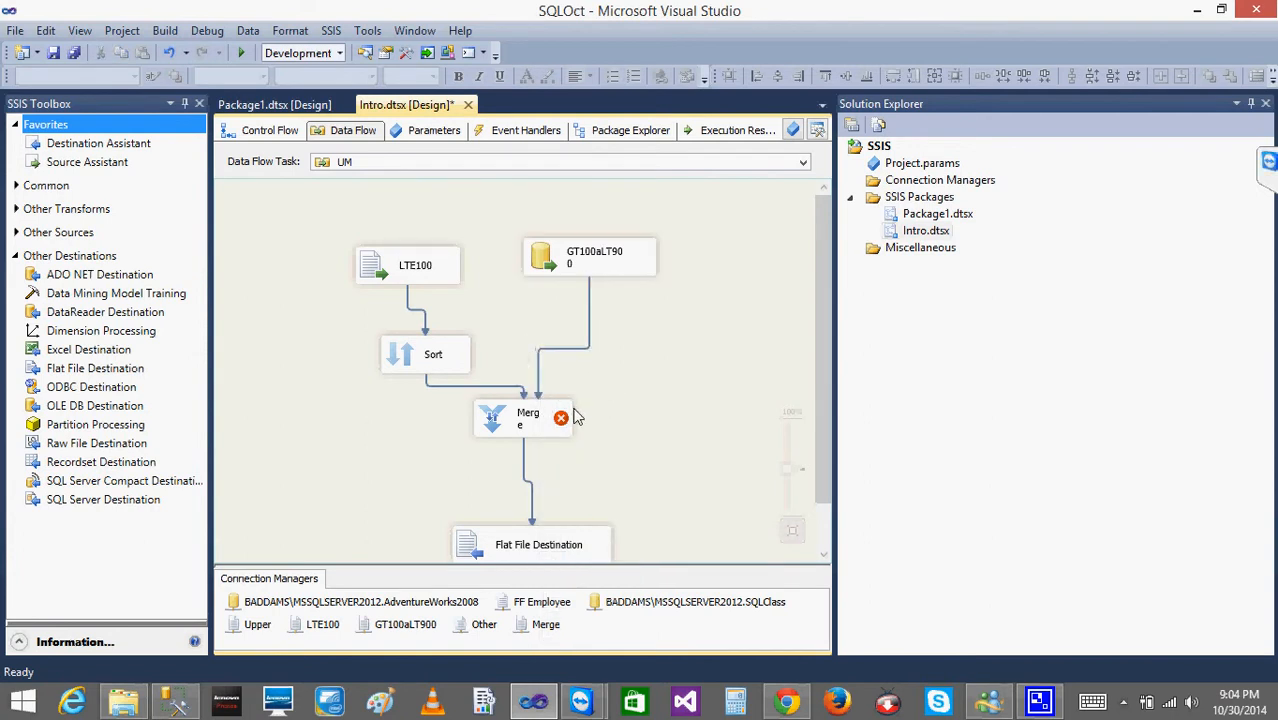
pyautogui.moveTo(564, 424)
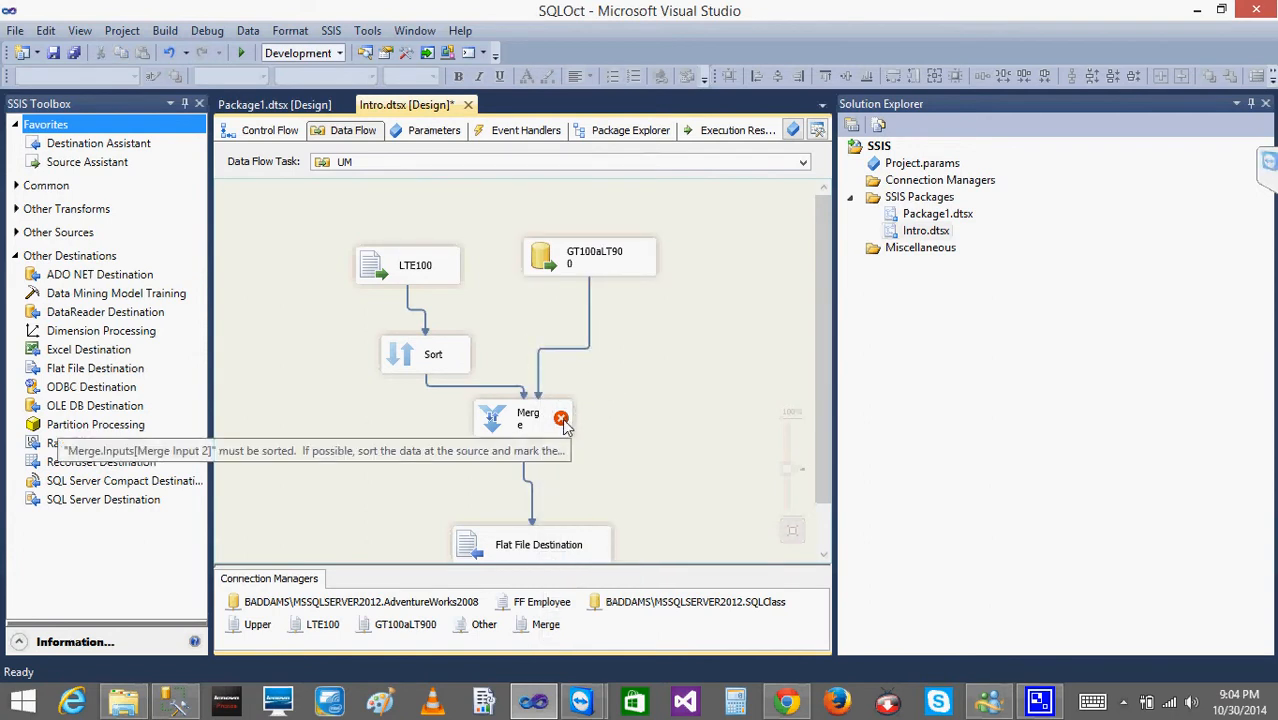
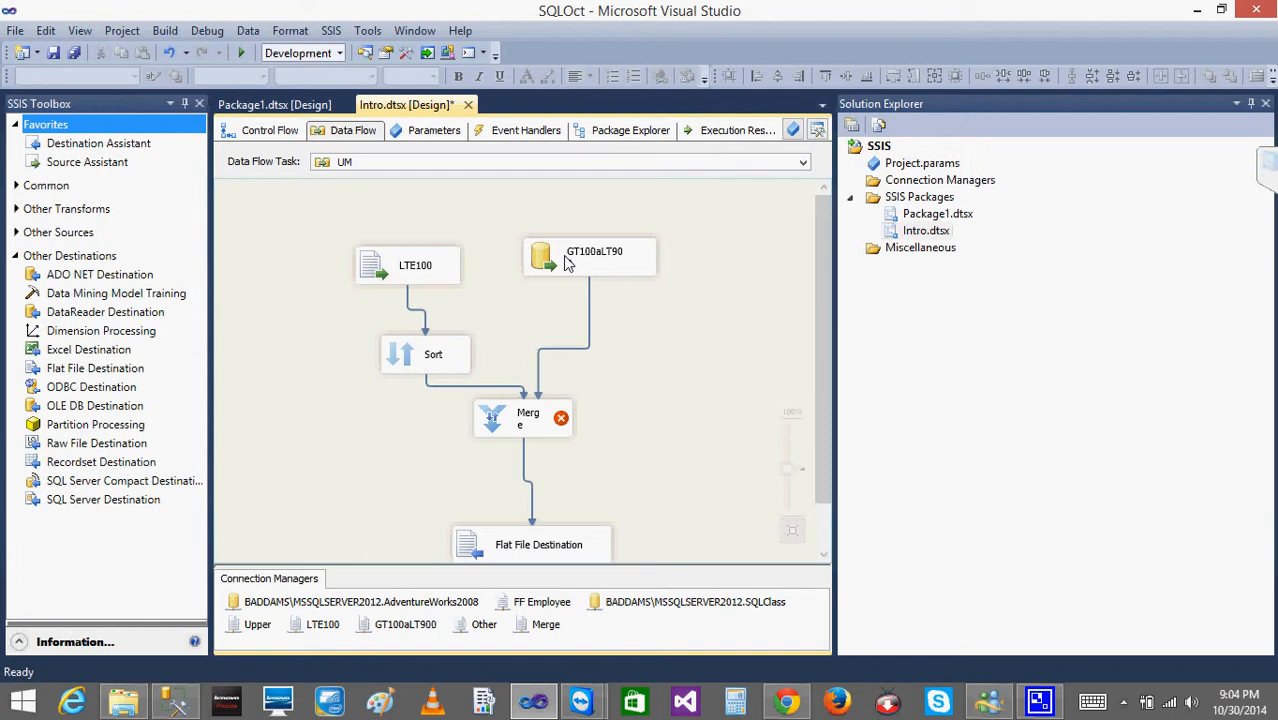
# In the advanced editor of the GT100aLT900 source, set the SortKeyPosition of the CompanyId output column to 1.
pyautogui.rightClick(566, 262)
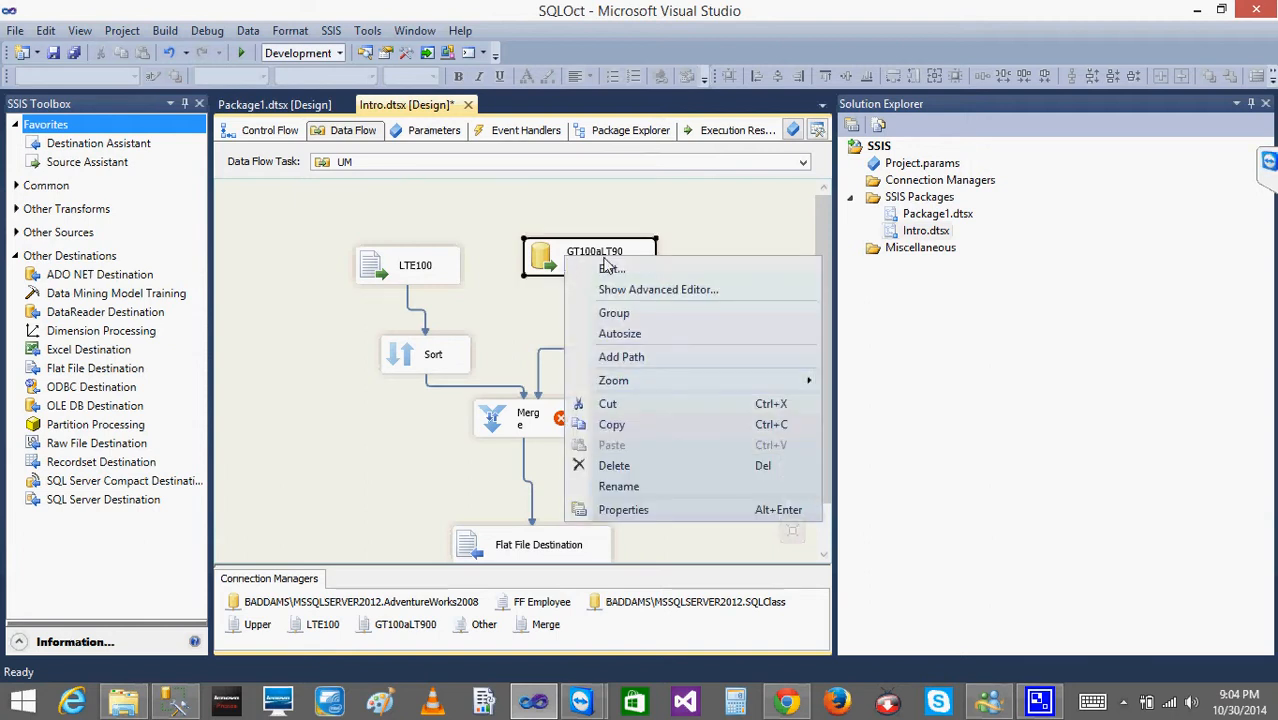
pyautogui.click(634, 290)
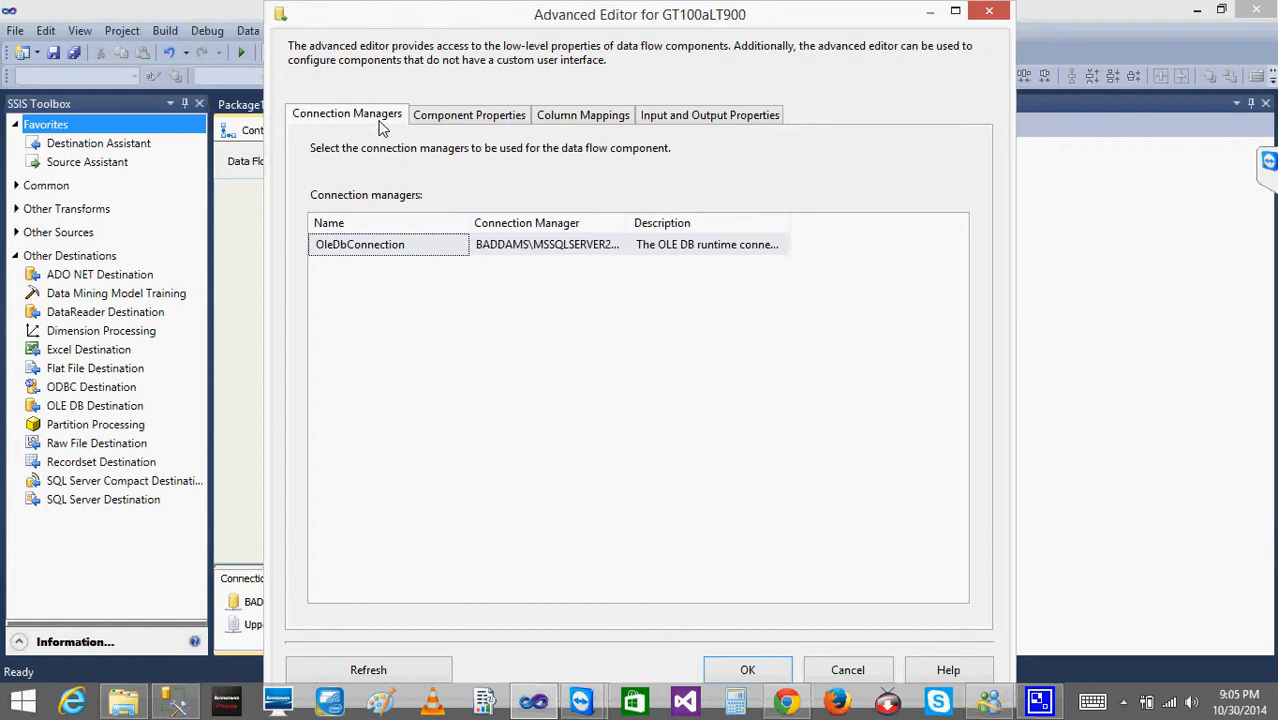
pyautogui.click(445, 117)
pyautogui.click(559, 118)
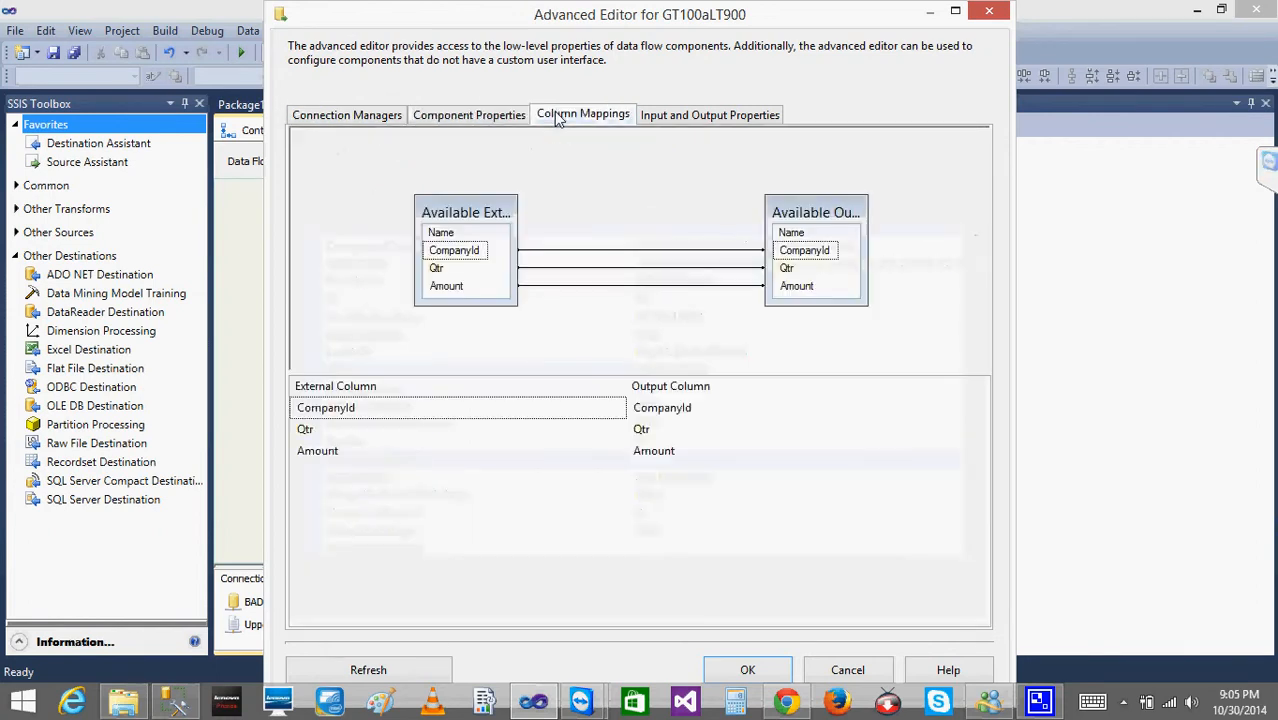
pyautogui.click(684, 117)
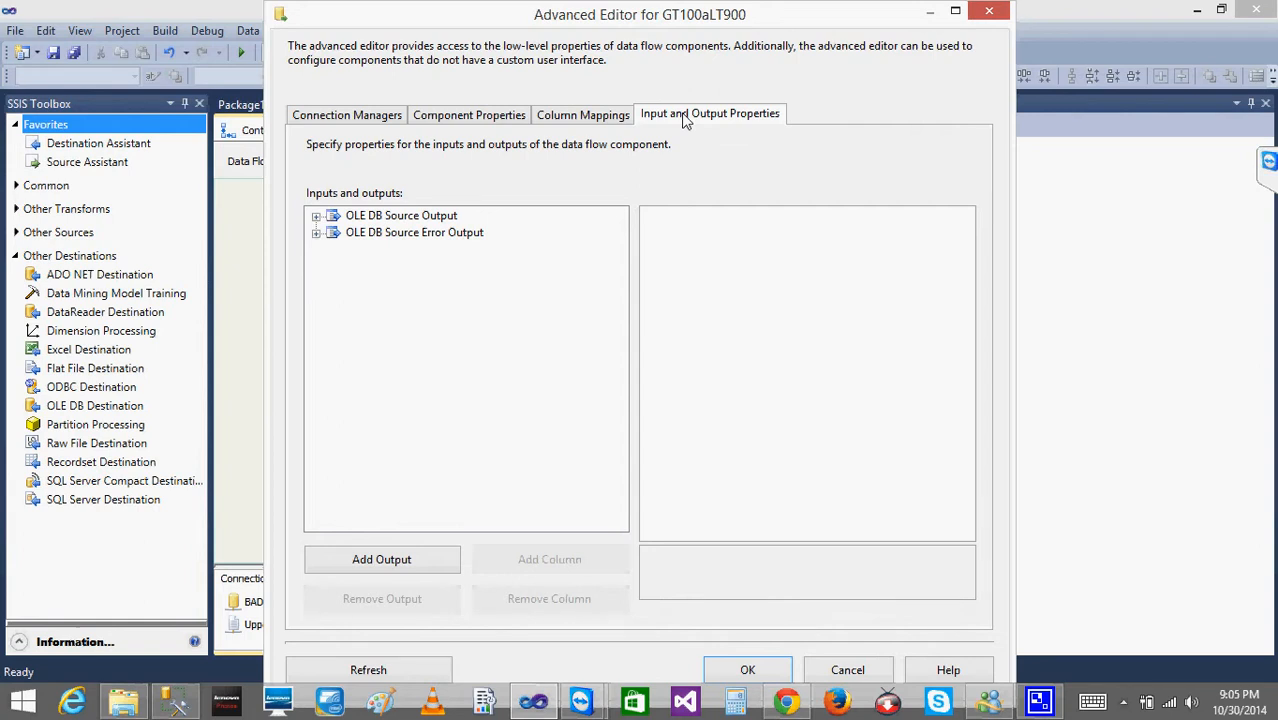
pyautogui.click(316, 217)
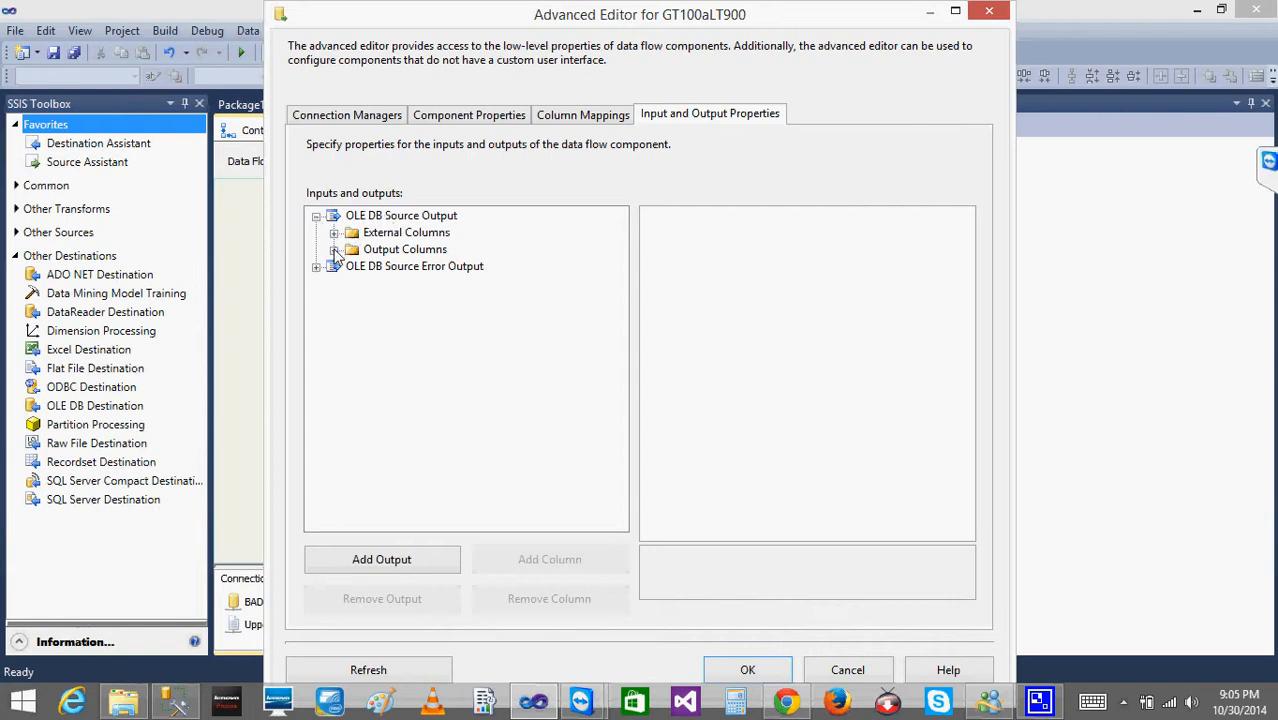
pyautogui.click(334, 250)
pyautogui.click(419, 279)
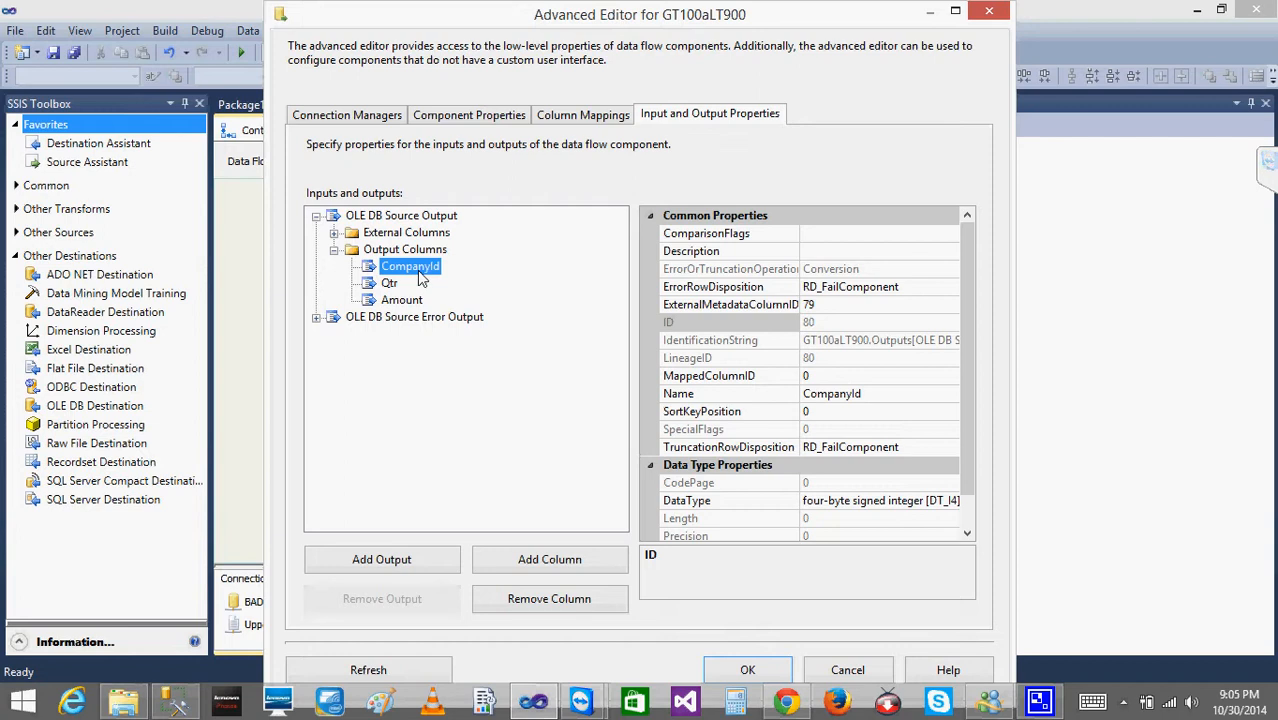
pyautogui.click(823, 413)
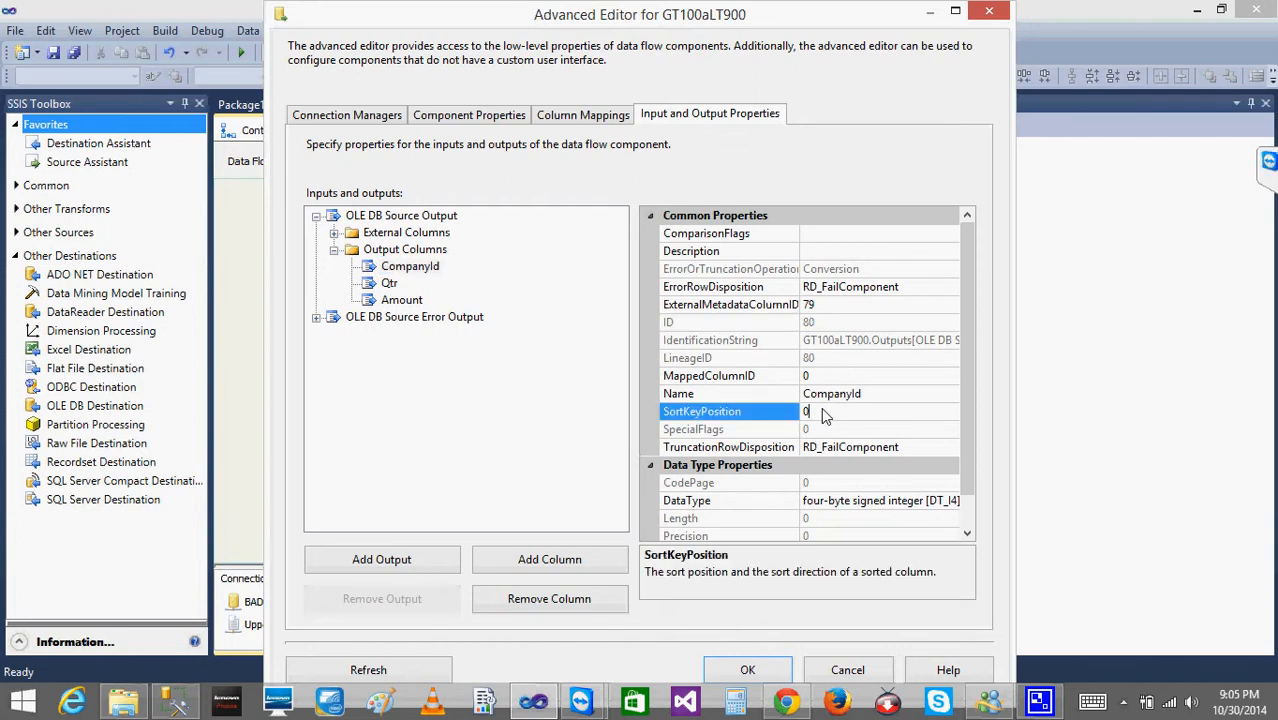
pyautogui.write('1')
# Set the SortKeyPosition of the Qtr output column to 2.
pyautogui.click(388, 284)
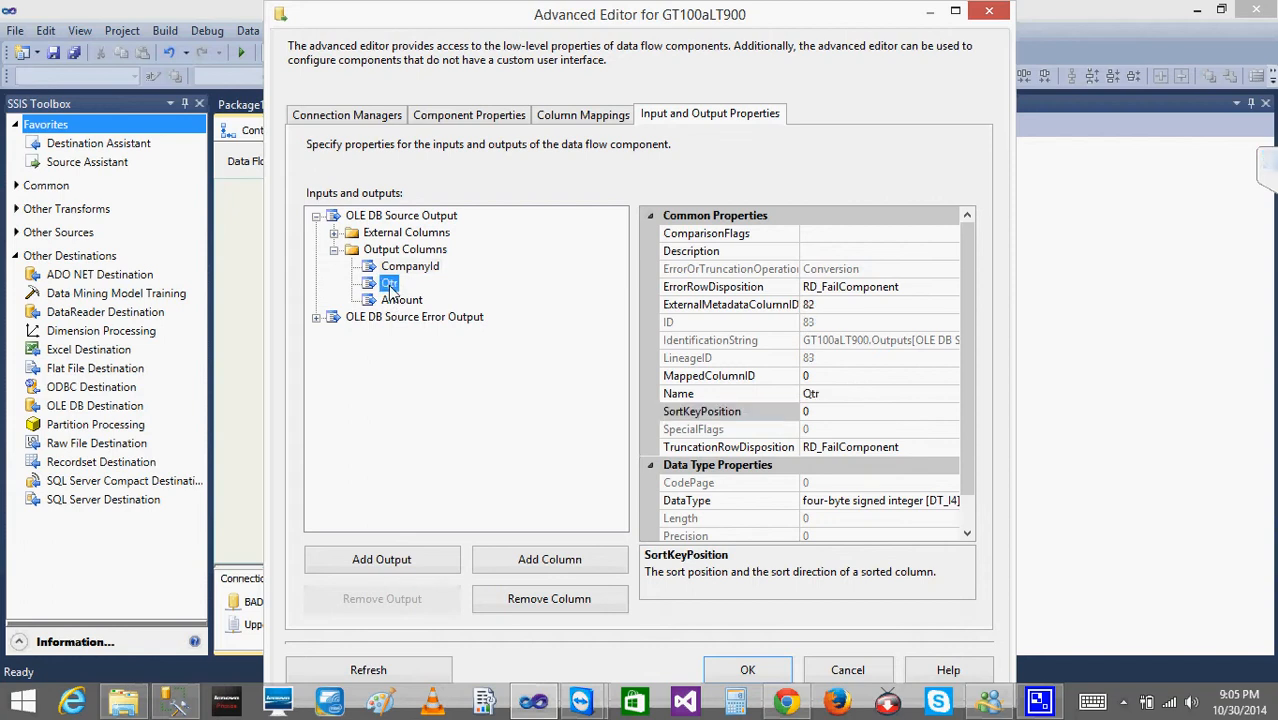
pyautogui.click(839, 414)
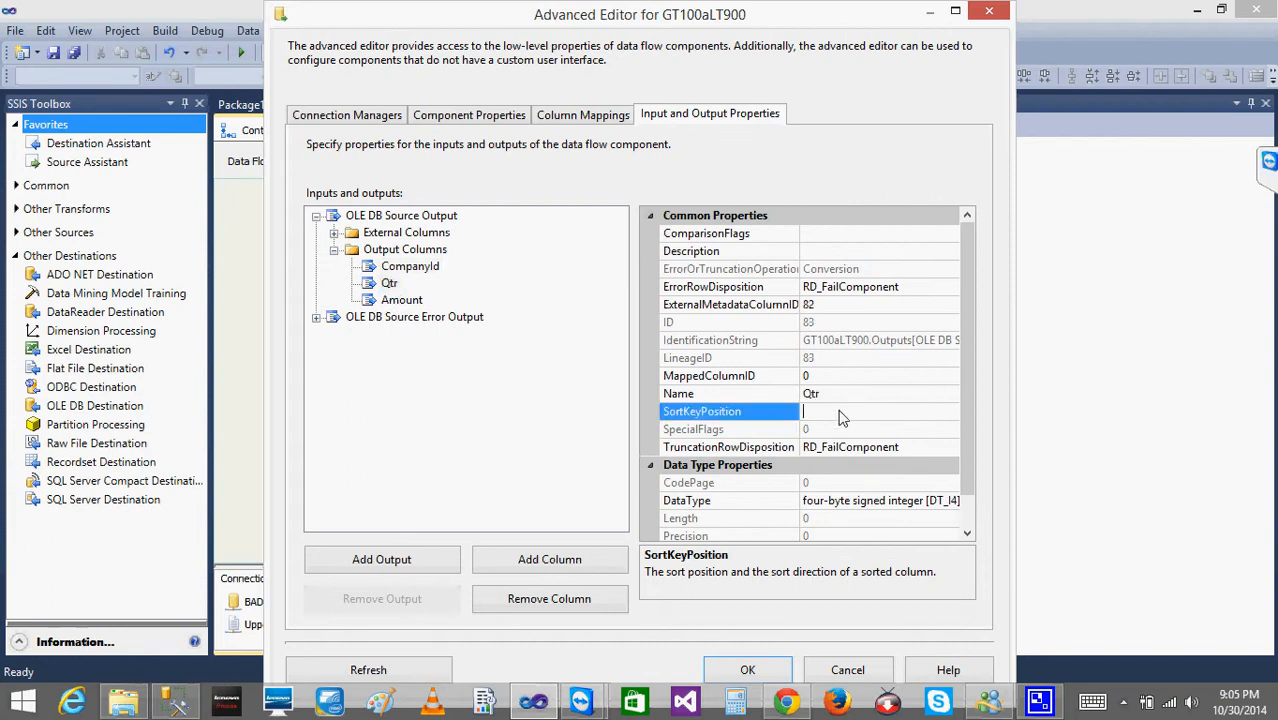
pyautogui.click(498, 412)
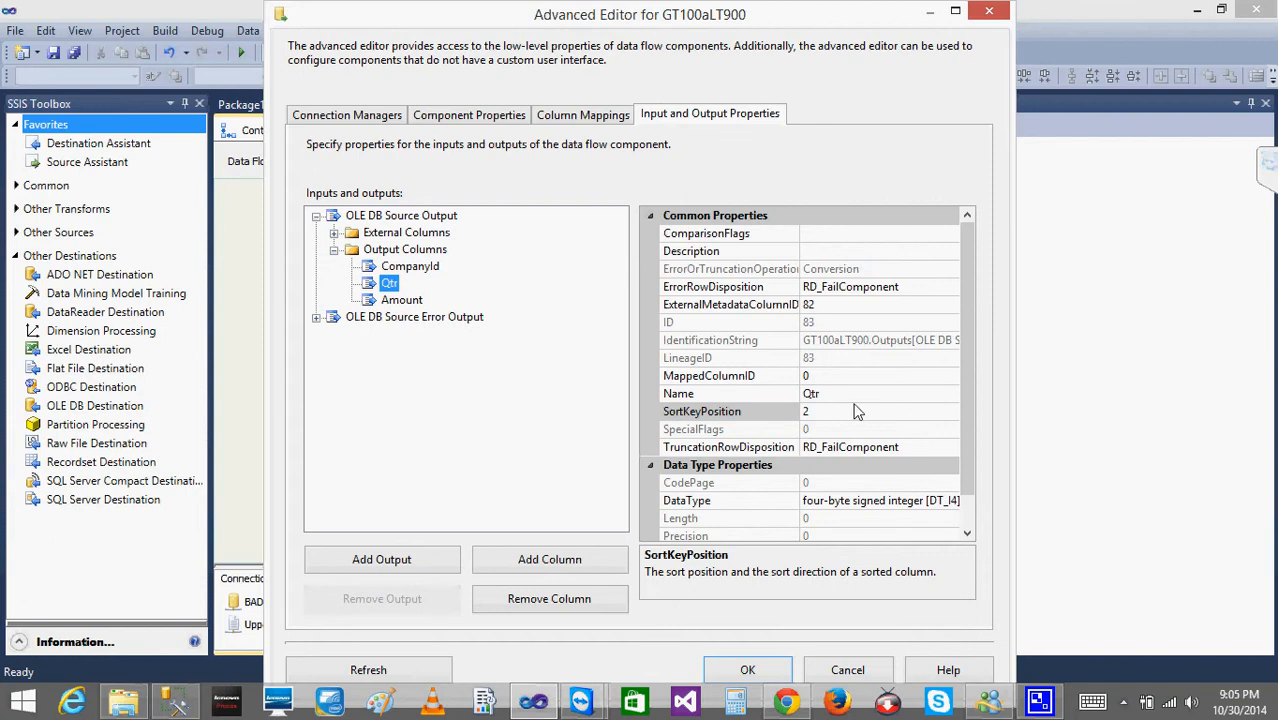
# Open the IsSorted property of the OLE DB Source Output for editing.
pyautogui.click(403, 219)
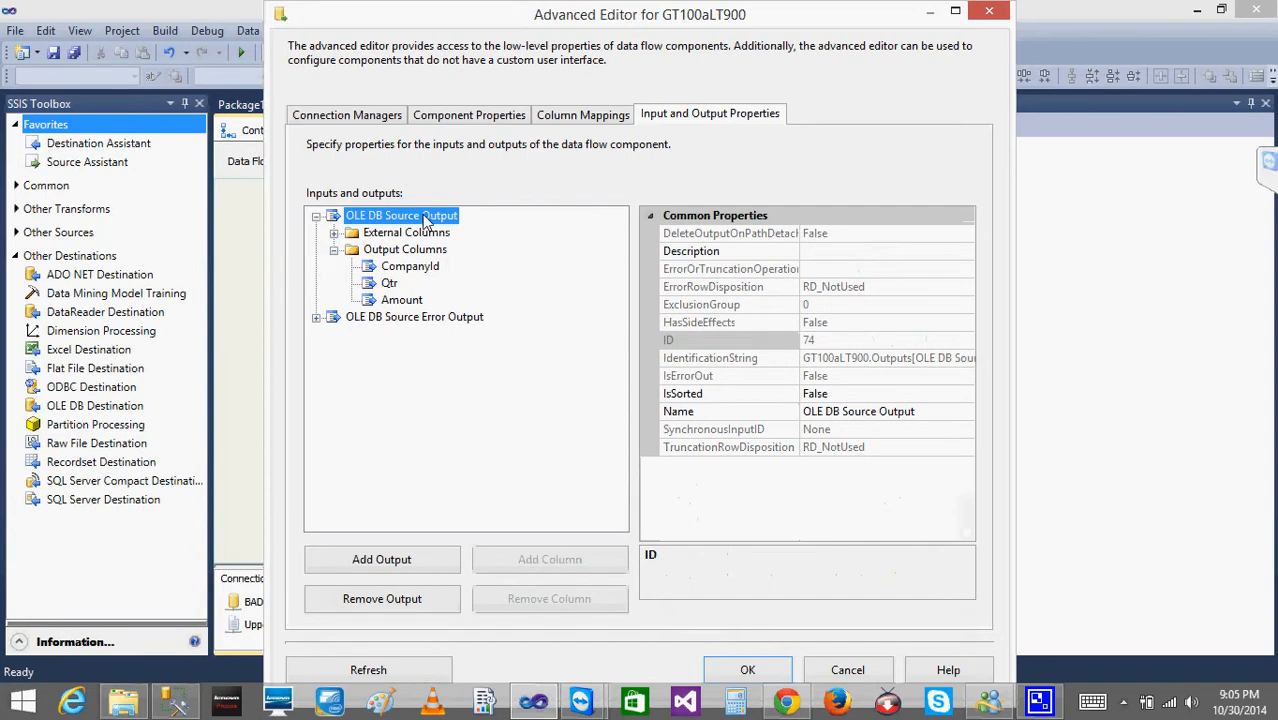
pyautogui.click(877, 398)
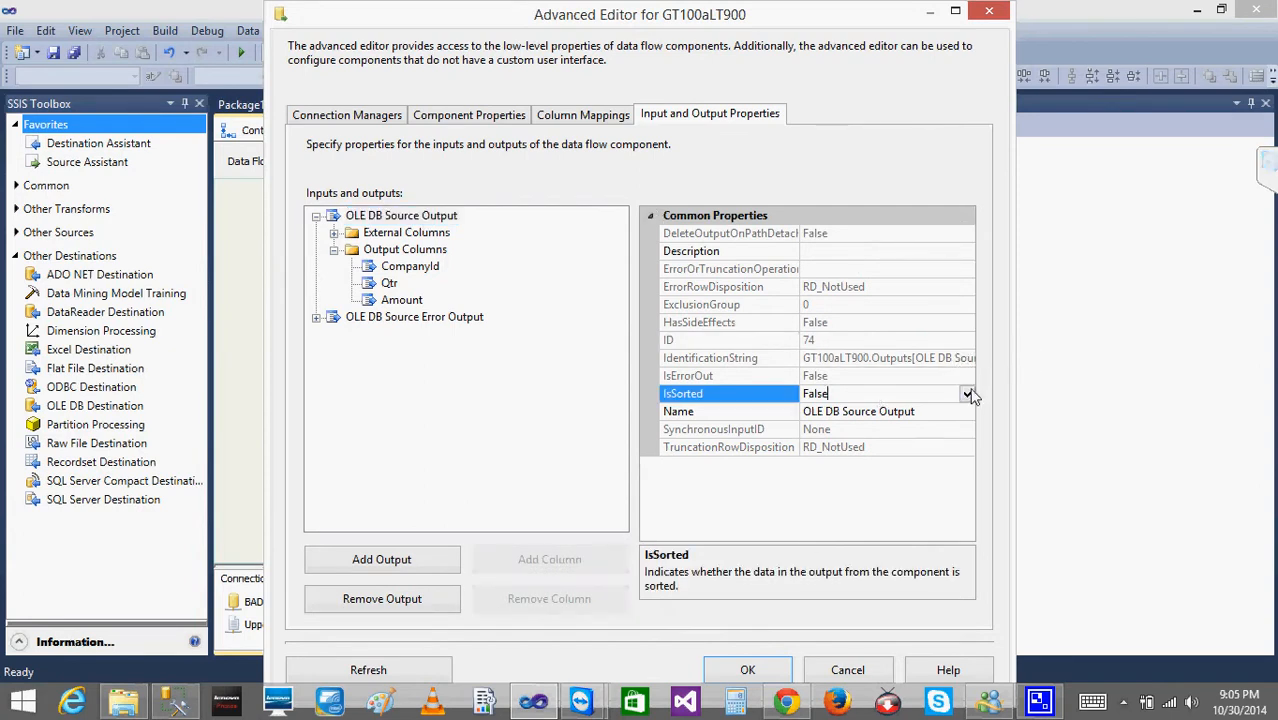
# Set IsSorted to True for the OLE DB Source Output of GT100aLT900 and accept the advanced editor.
pyautogui.click(967, 394)
pyautogui.click(835, 413)
pyautogui.click(410, 267)
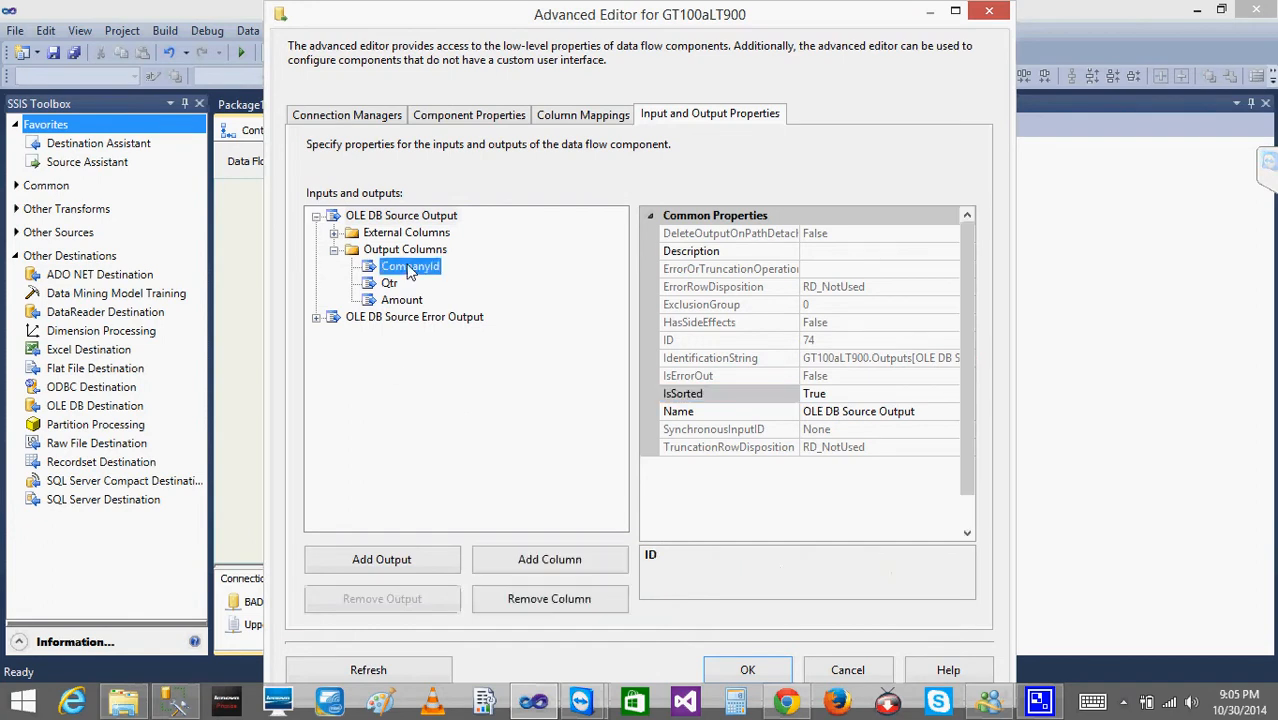
pyautogui.click(747, 670)
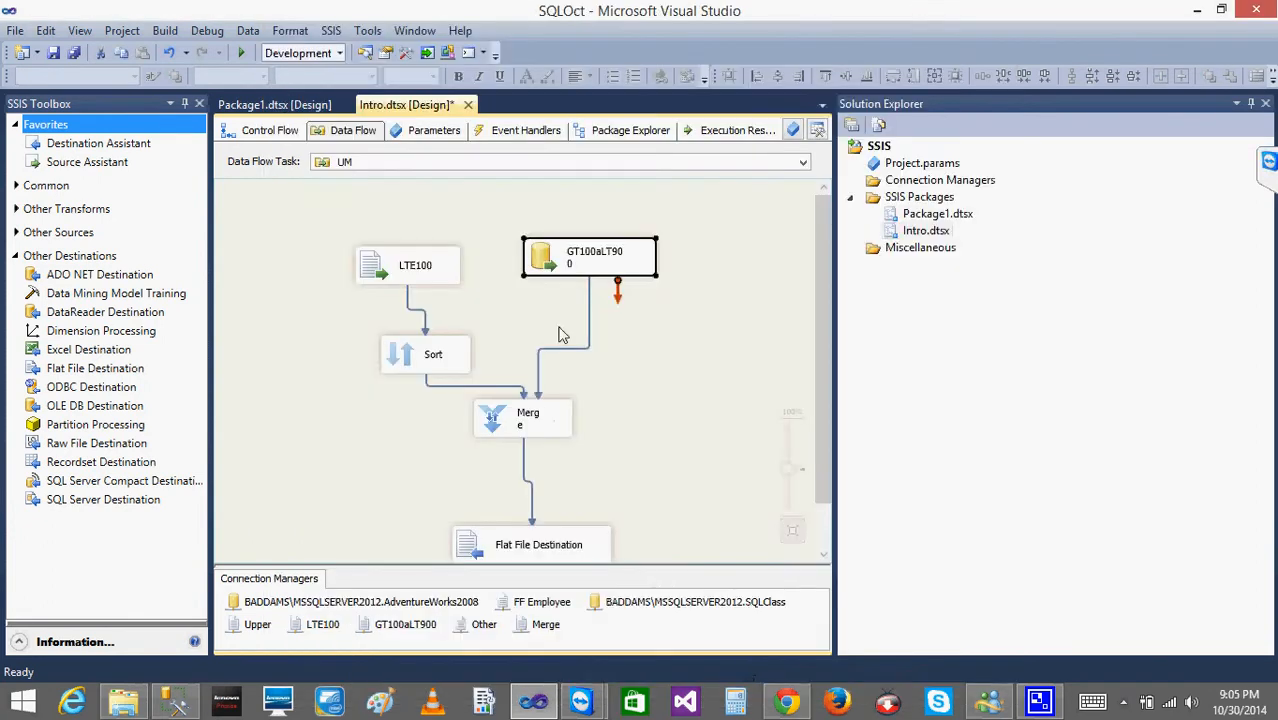
pyautogui.click(503, 427)
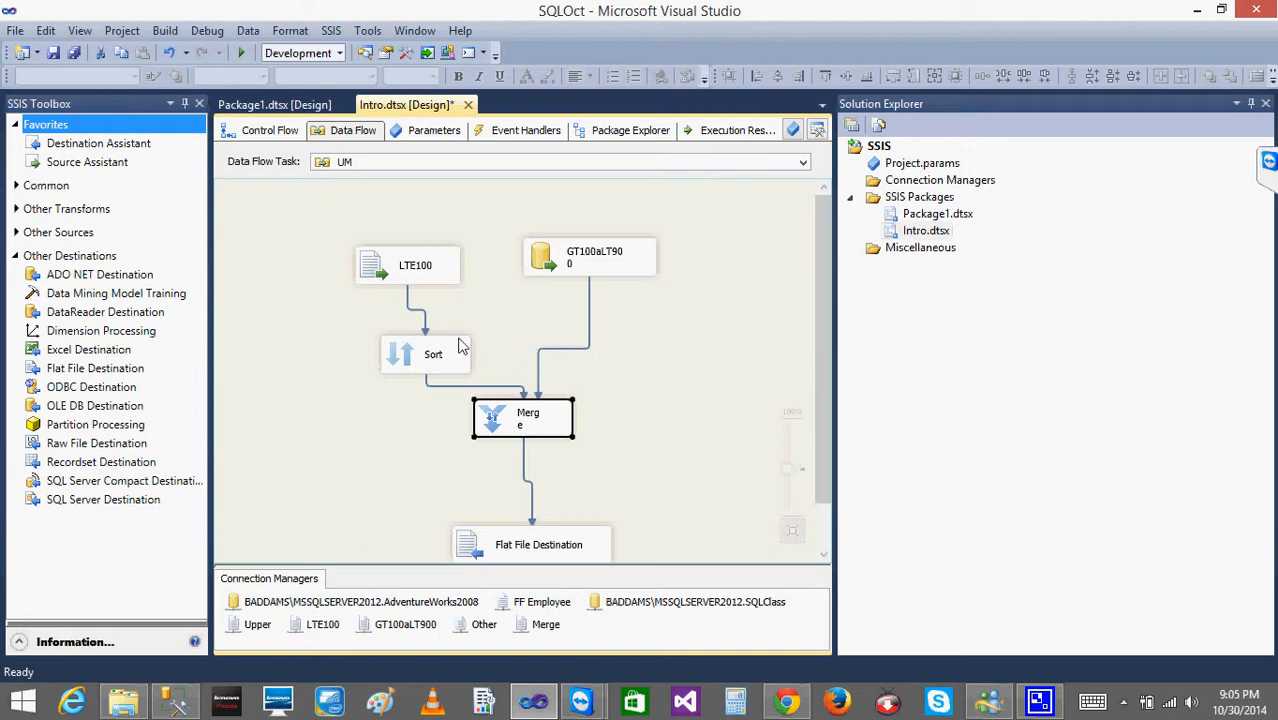
pyautogui.click(400, 272)
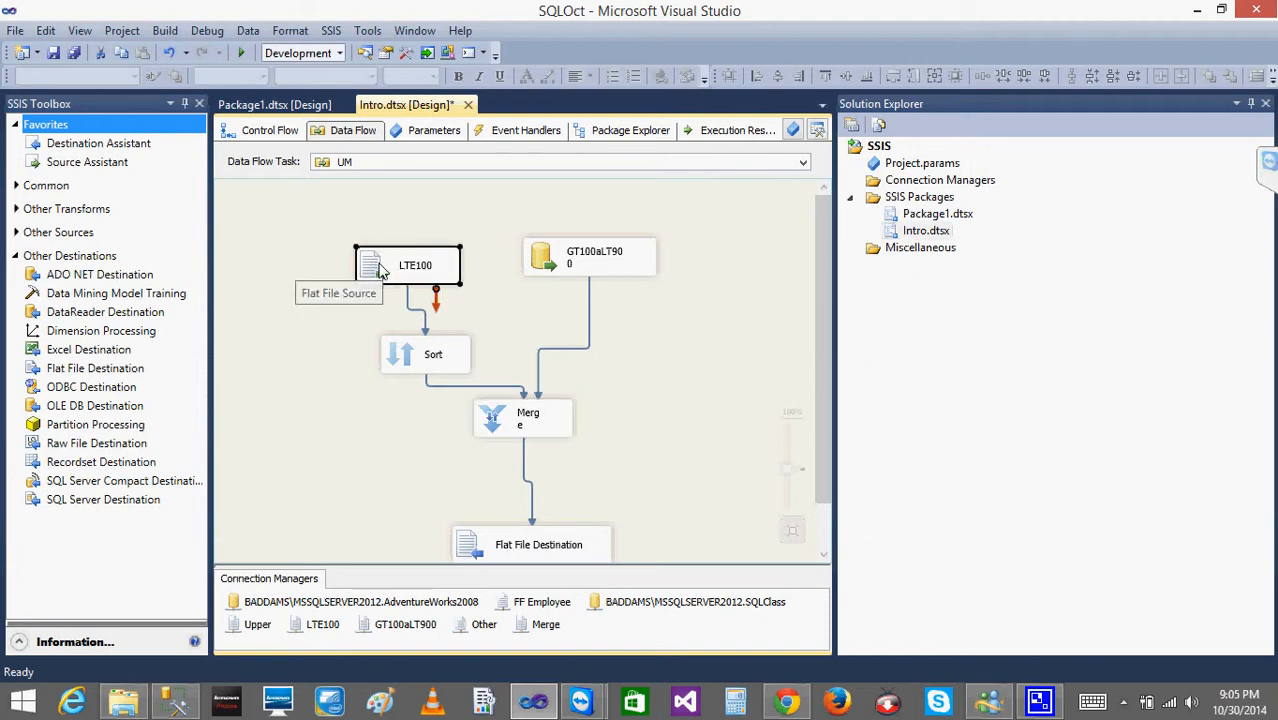
pyautogui.click(402, 356)
# Open the advanced input and output properties of GT100aLT900 and expand the OLE DB Source Output's output columns.
pyautogui.click(601, 256)
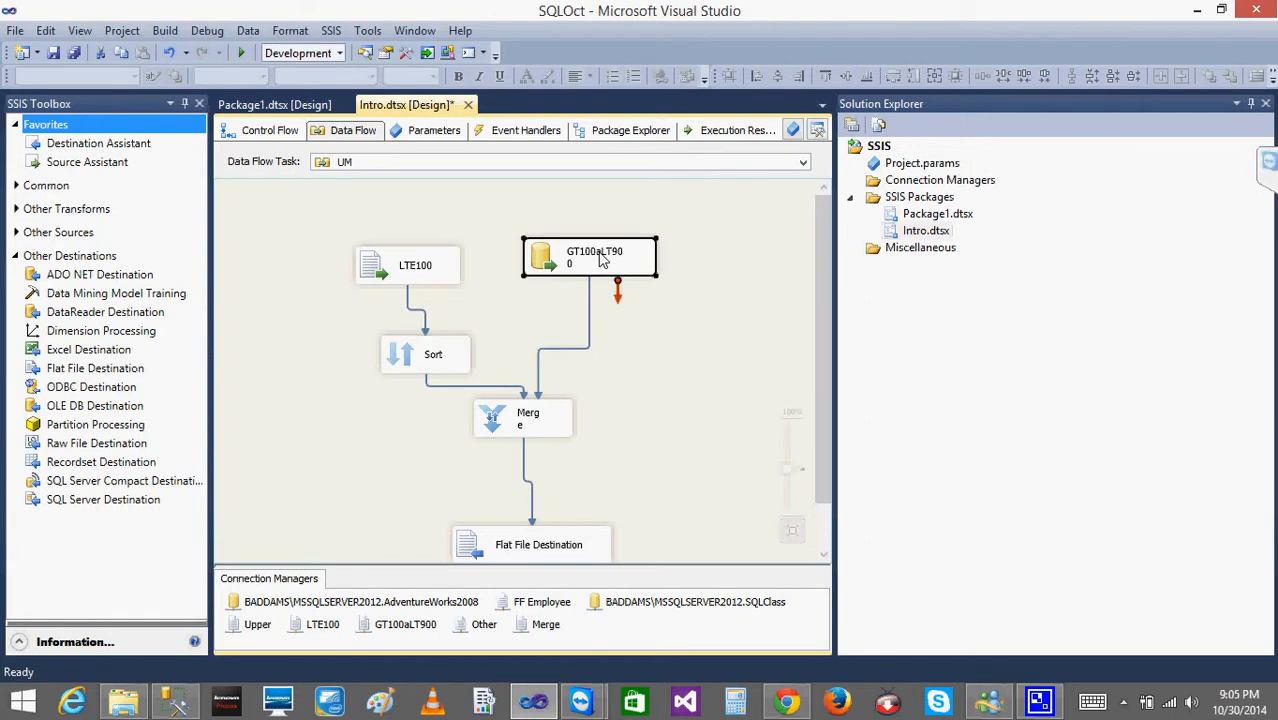
pyautogui.rightClick(603, 260)
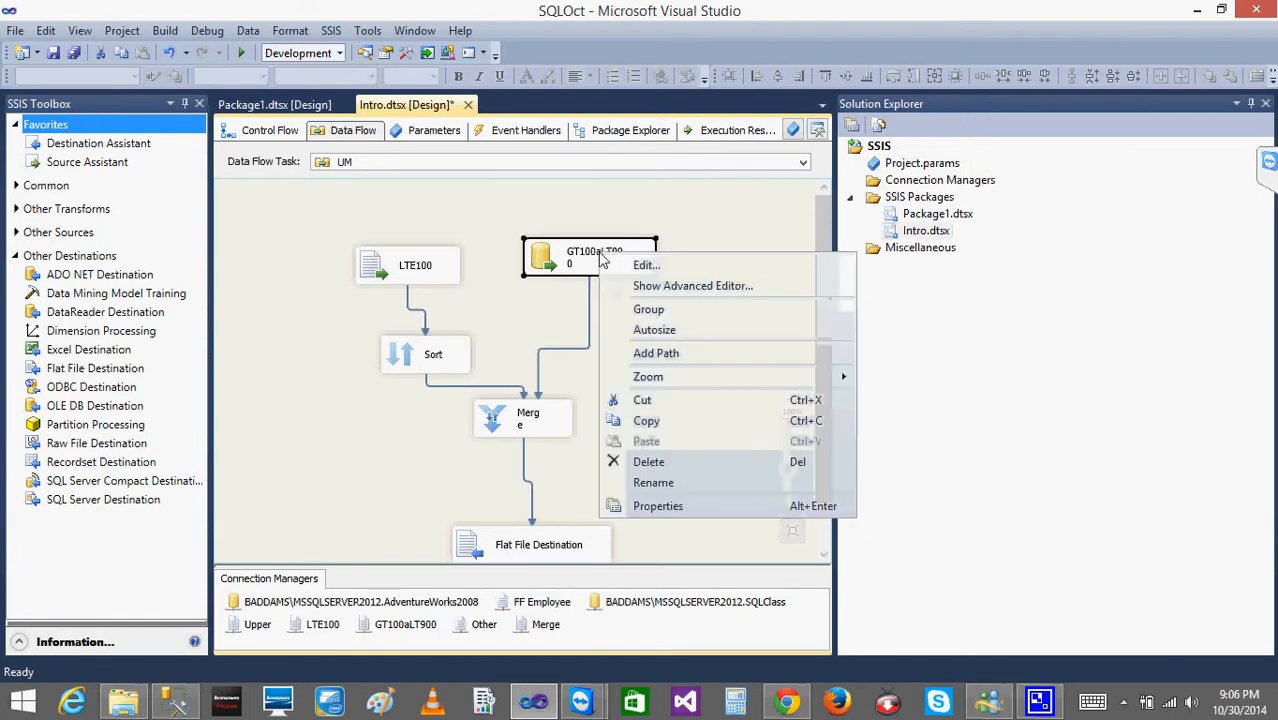
pyautogui.click(662, 284)
pyautogui.click(692, 117)
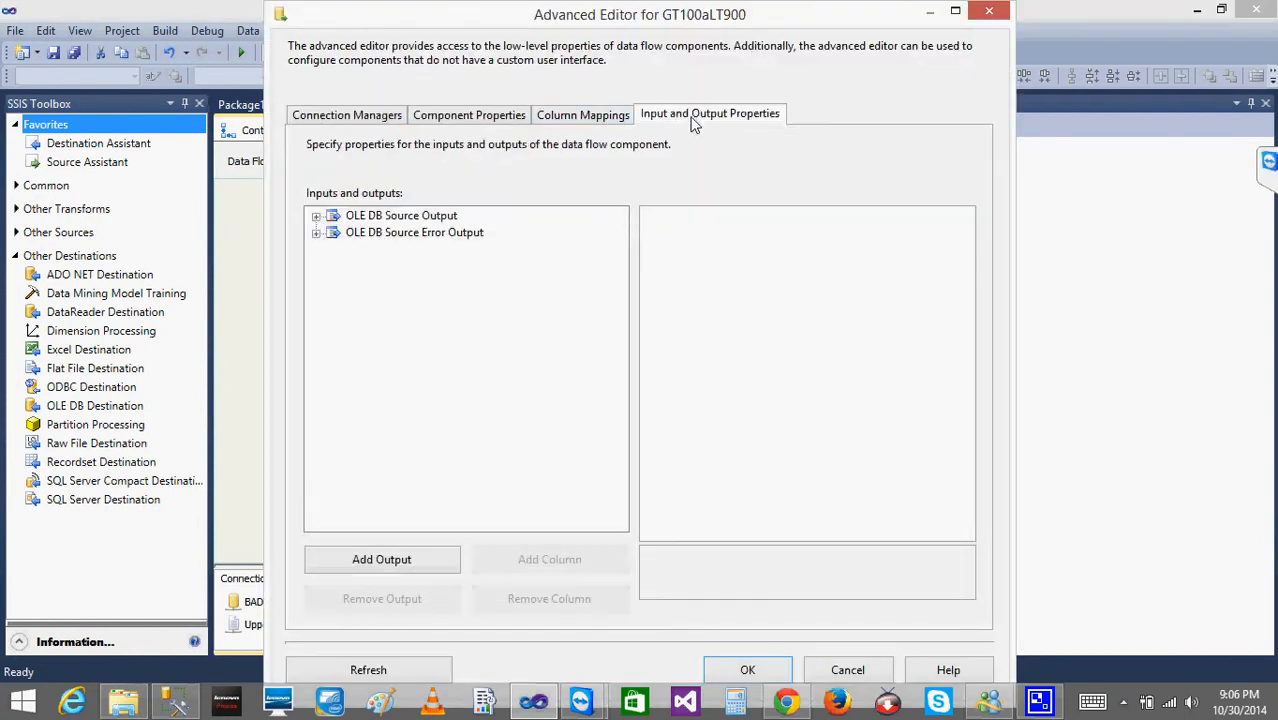
pyautogui.press('super+c')
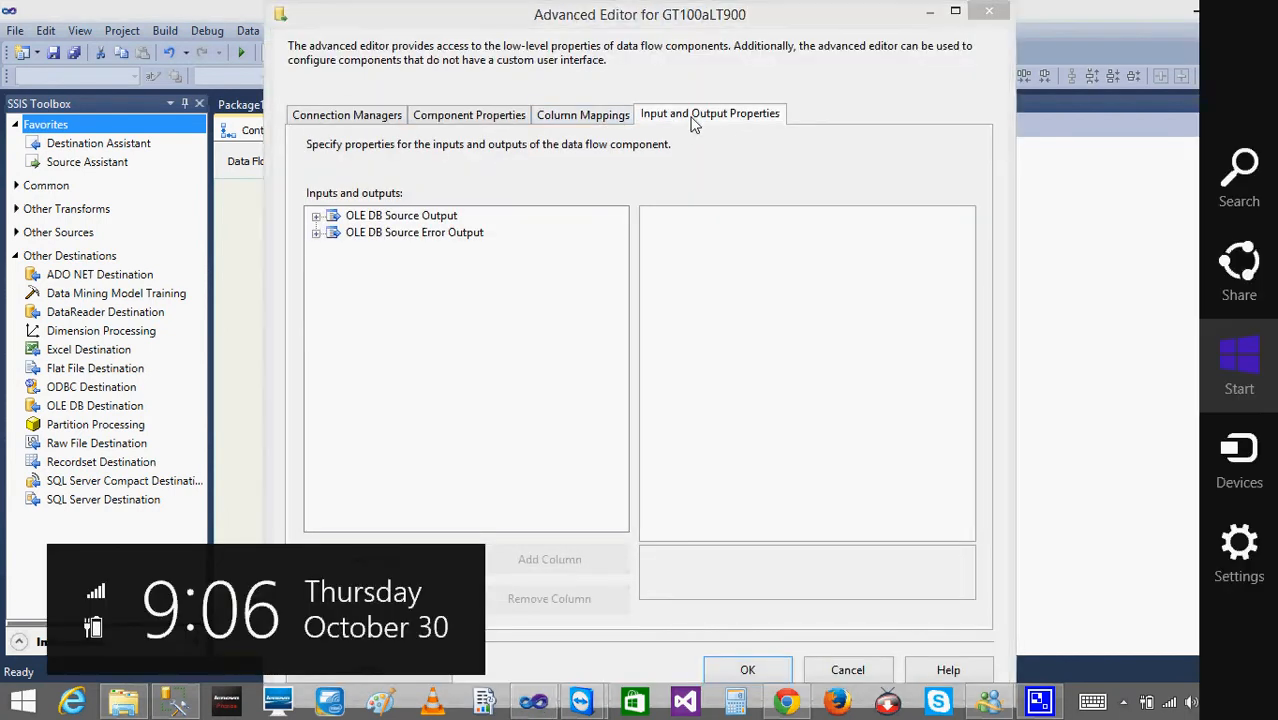
pyautogui.click(315, 217)
pyautogui.click(316, 217)
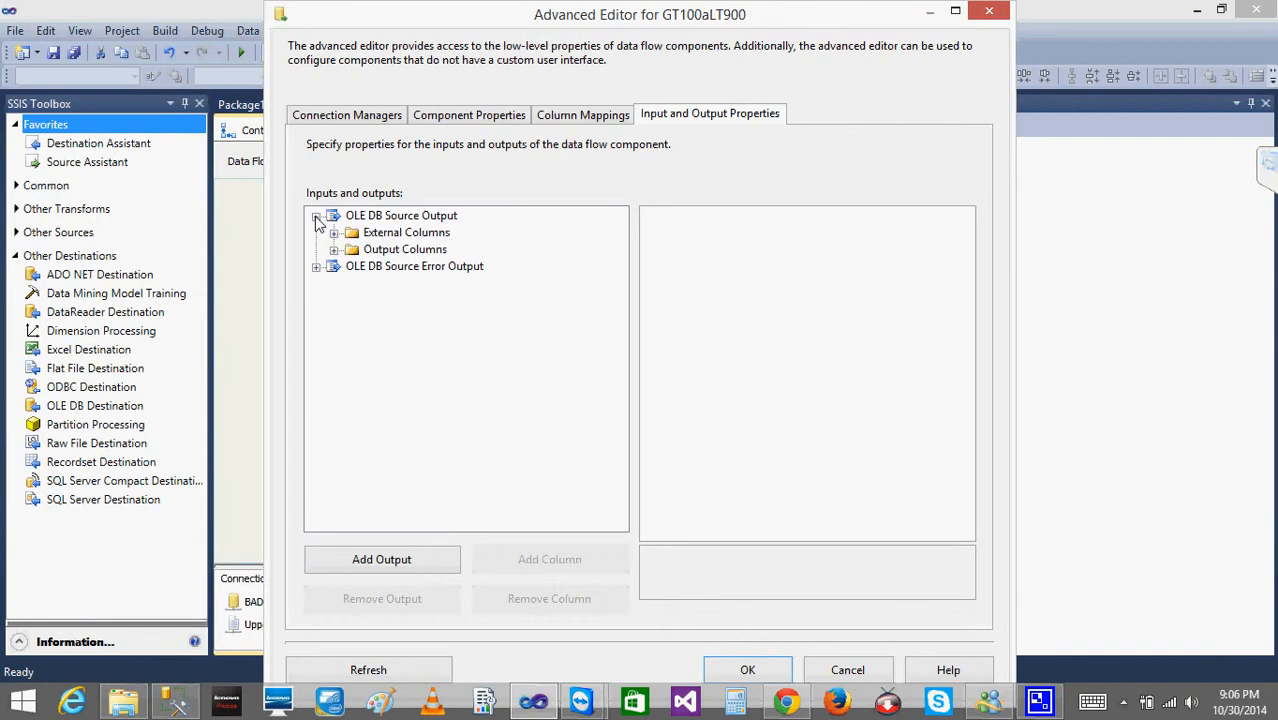
pyautogui.click(335, 250)
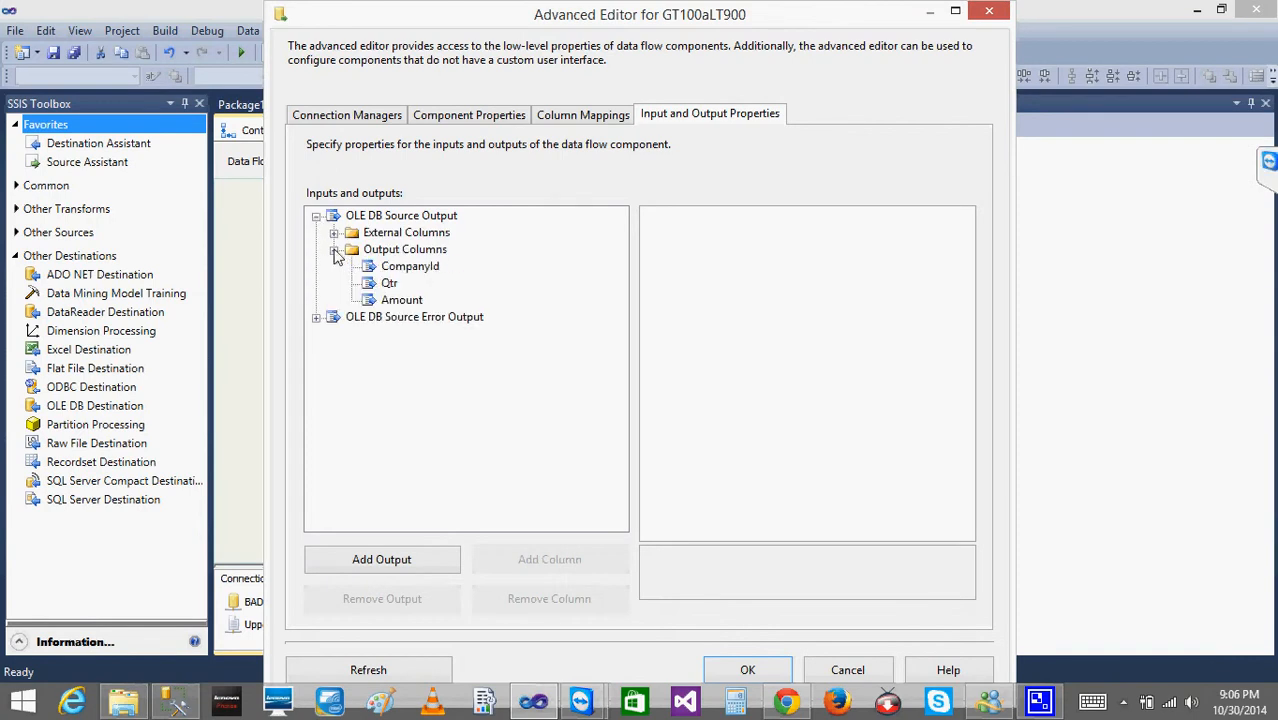
# Check the SortKeyPosition values of the CompanyId and Qtr output columns.
pyautogui.click(390, 266)
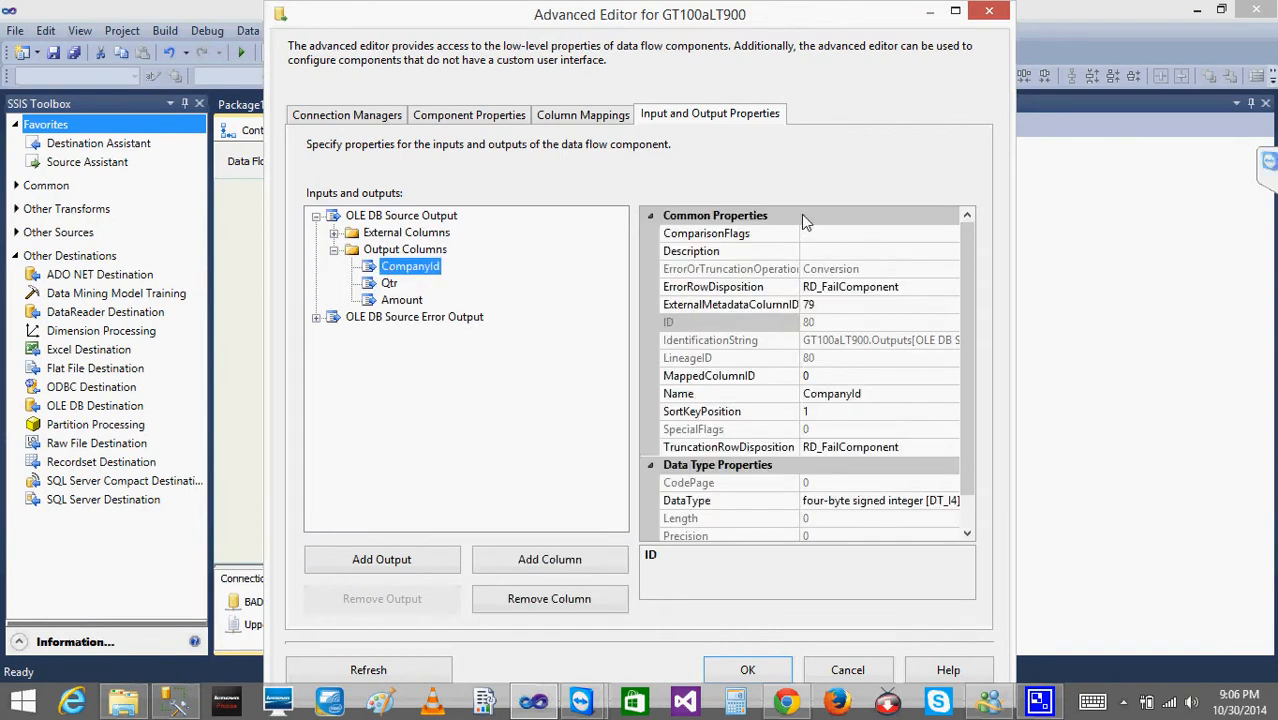
pyautogui.click(390, 284)
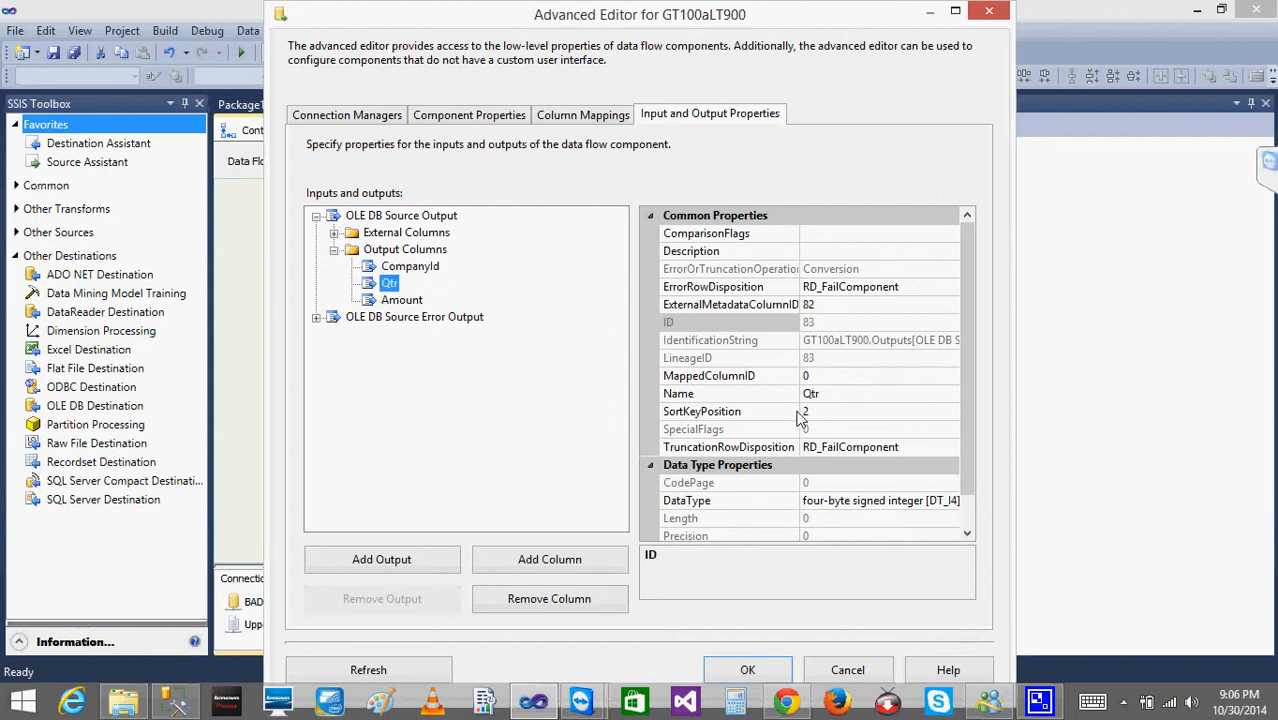
pyautogui.click(405, 267)
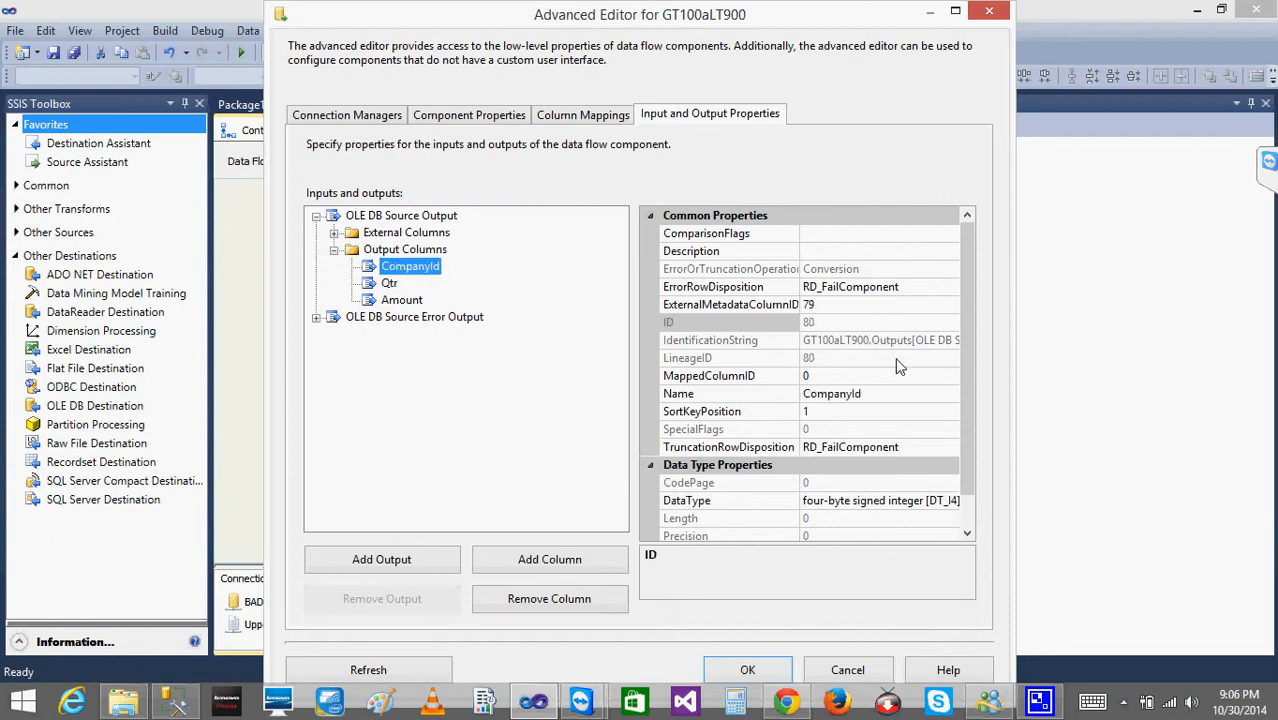
pyautogui.click(850, 413)
pyautogui.click(396, 285)
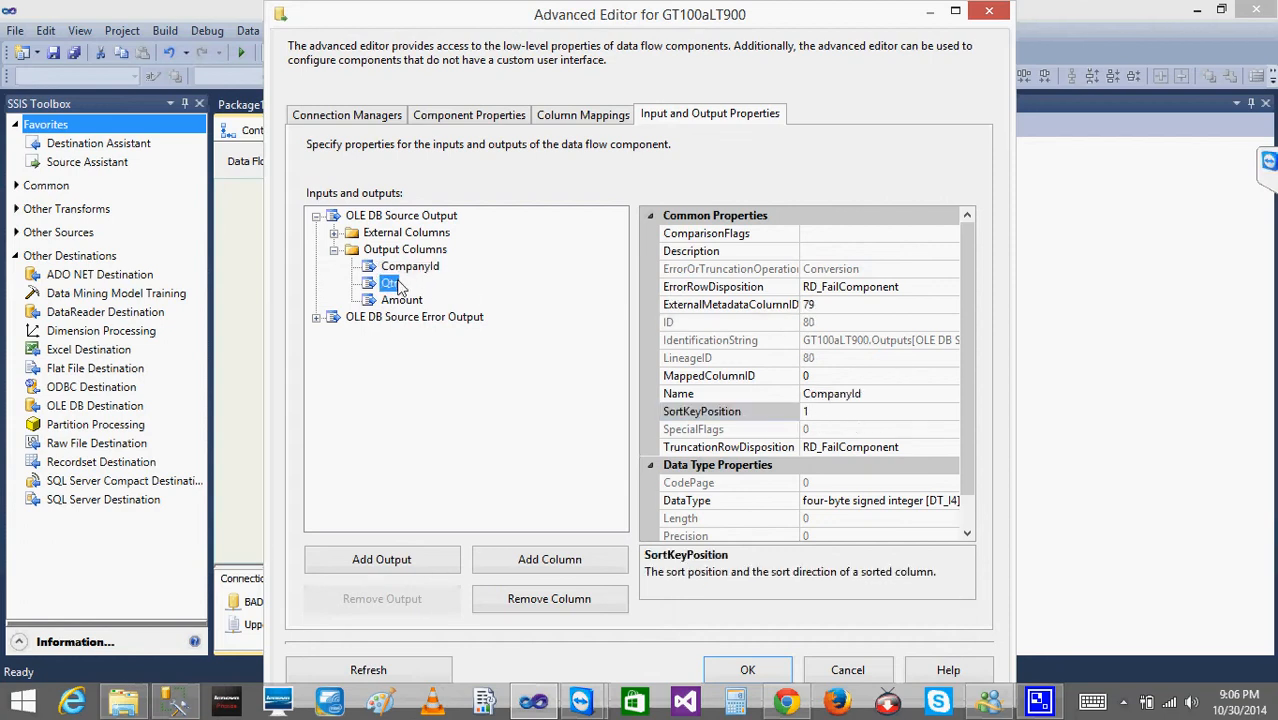
# Check the IsSorted property of the OLE DB Source Output and close the advanced editor with its settings accepted.
pyautogui.click(427, 216)
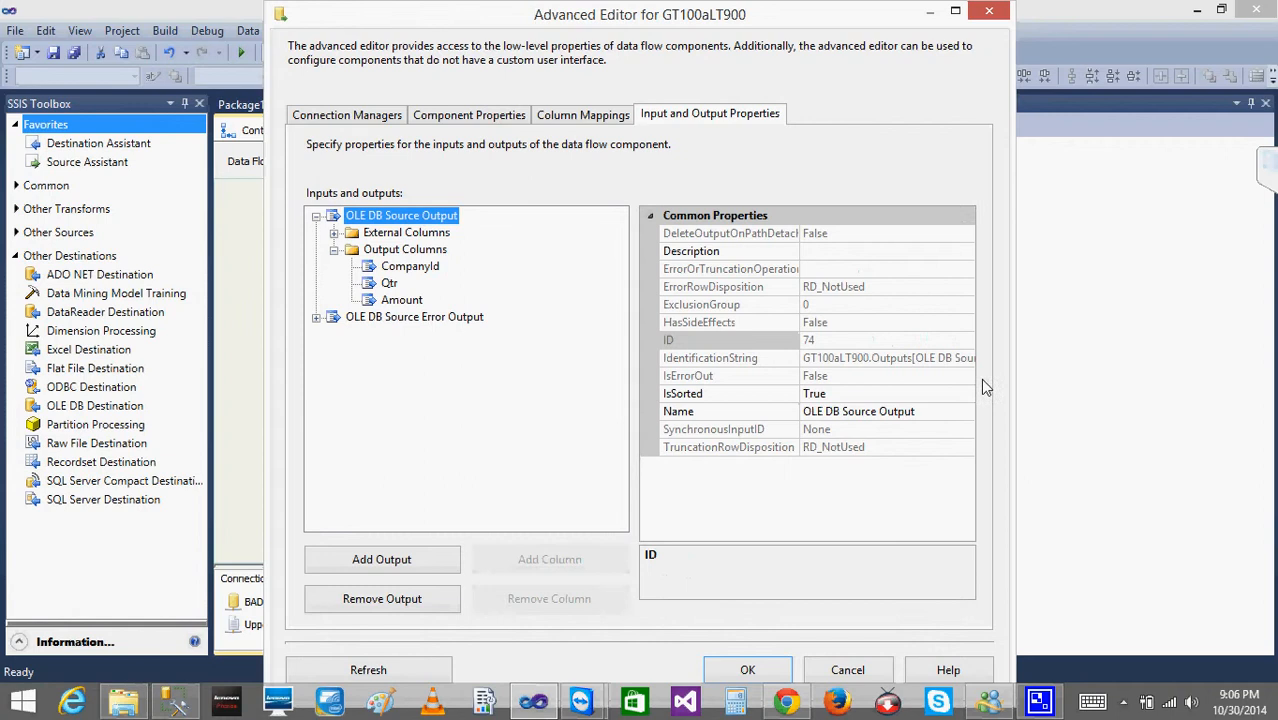
pyautogui.click(852, 396)
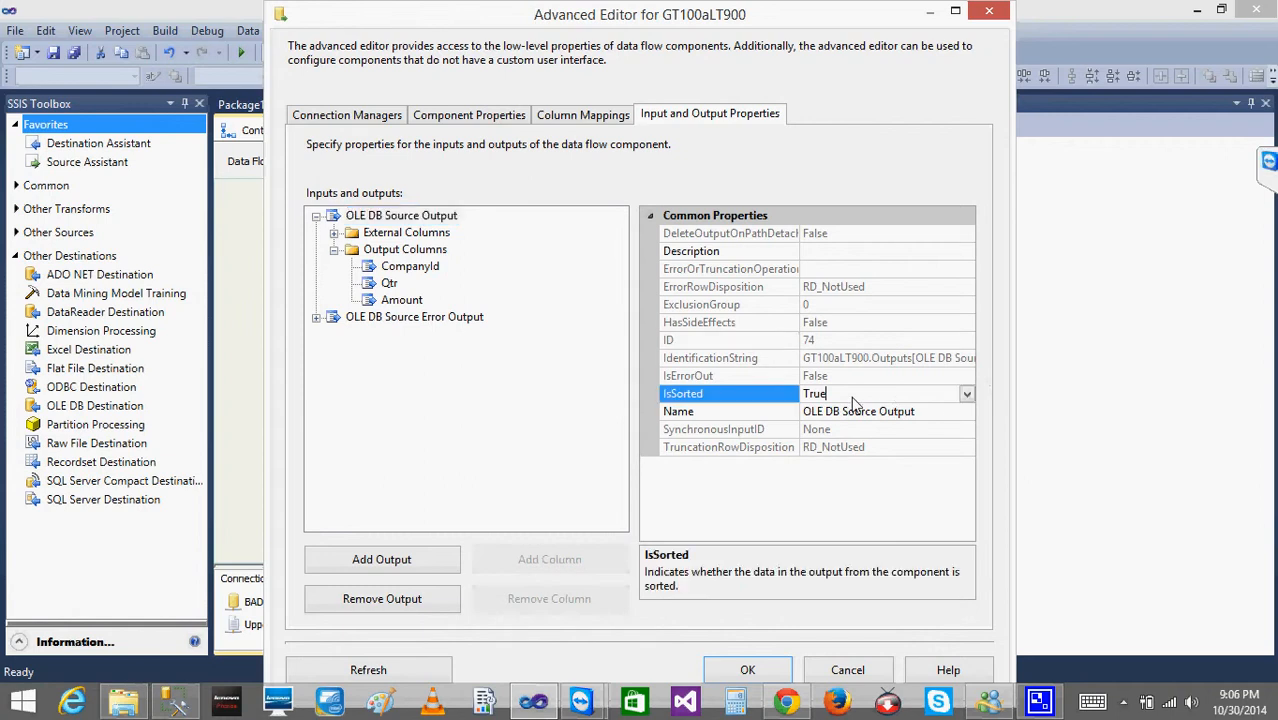
pyautogui.click(766, 670)
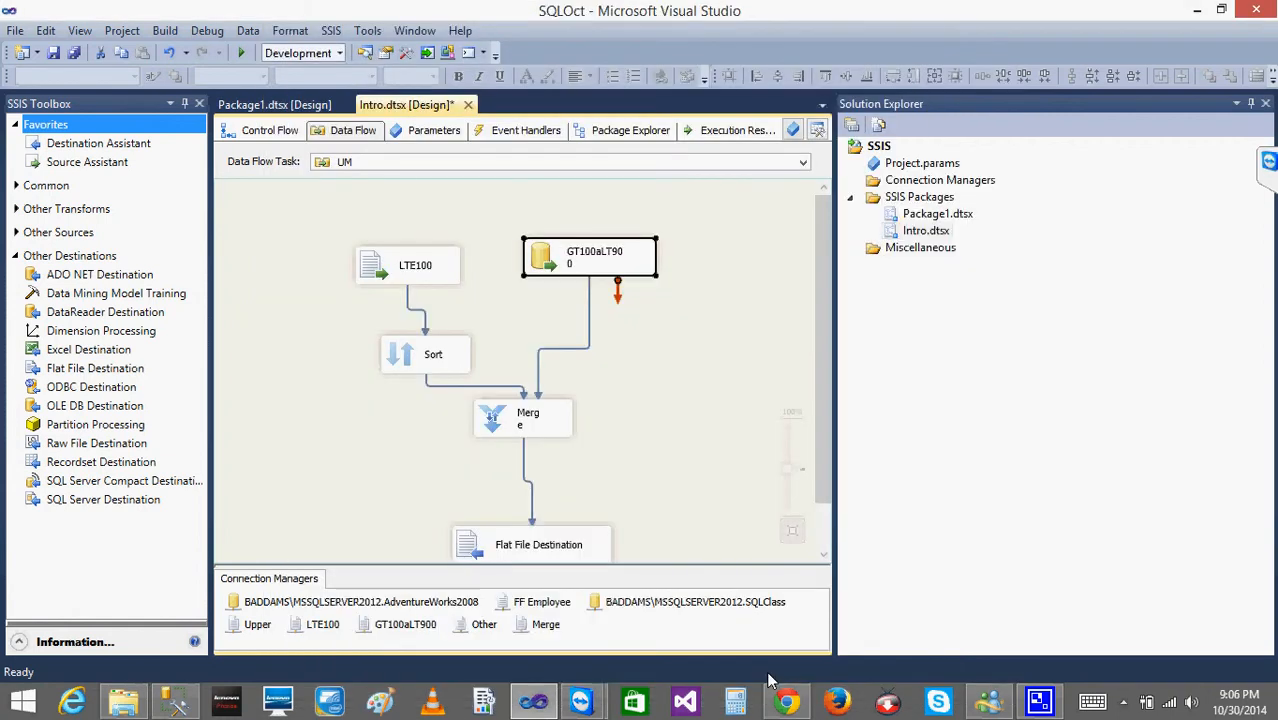
# Execute the UM task from the control flow and inspect its executed data flow down to the Flat File Destination.
pyautogui.click(268, 132)
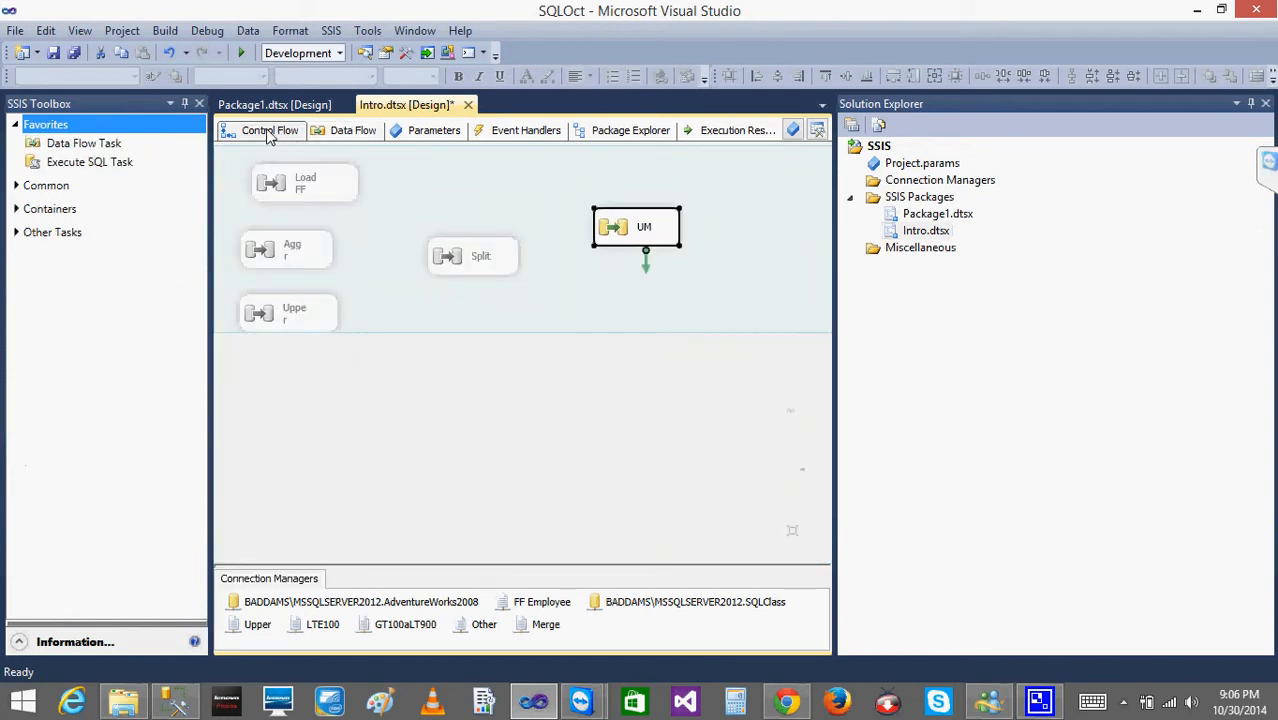
pyautogui.doubleClick(615, 238)
pyautogui.click(519, 551)
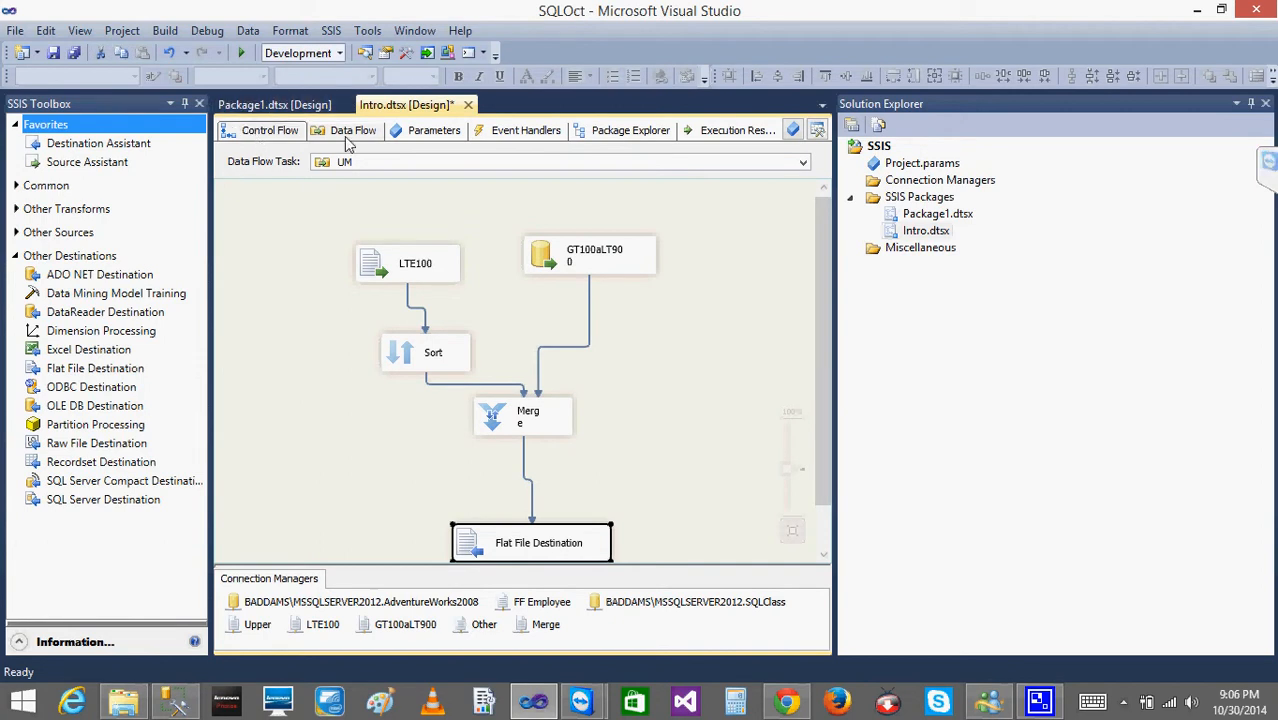
pyautogui.click(262, 132)
pyautogui.rightClick(615, 243)
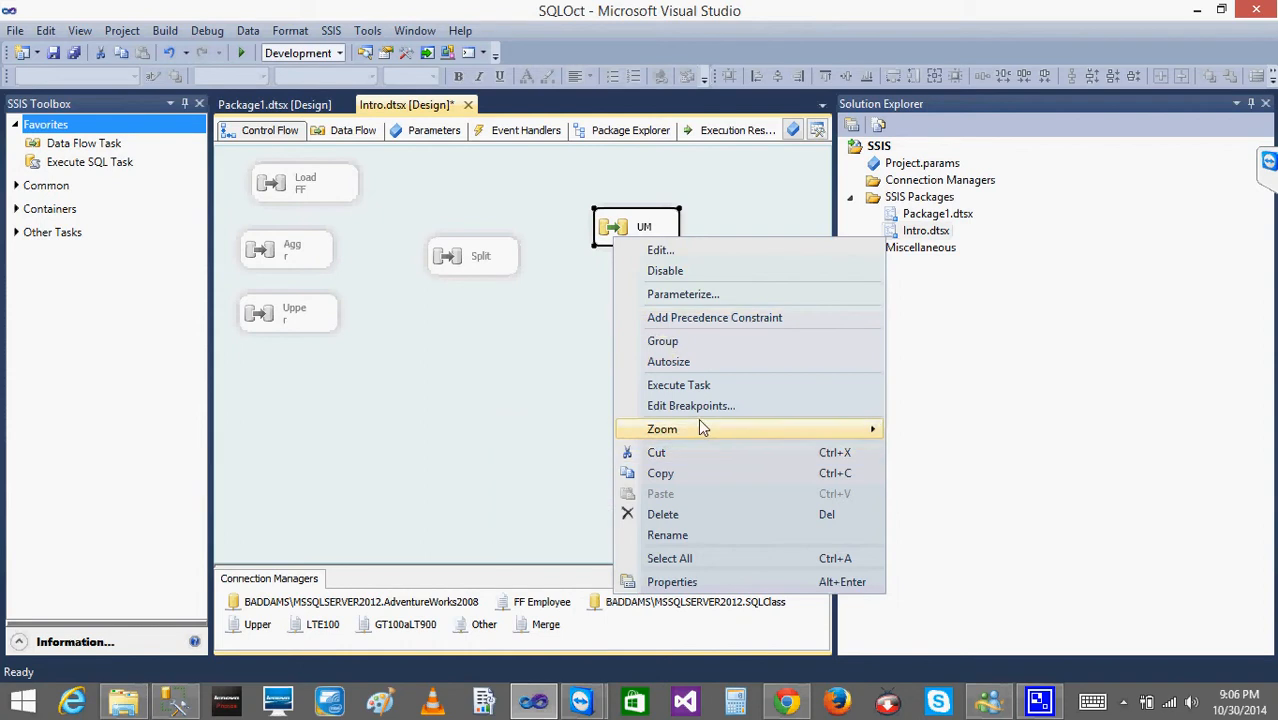
pyautogui.click(682, 387)
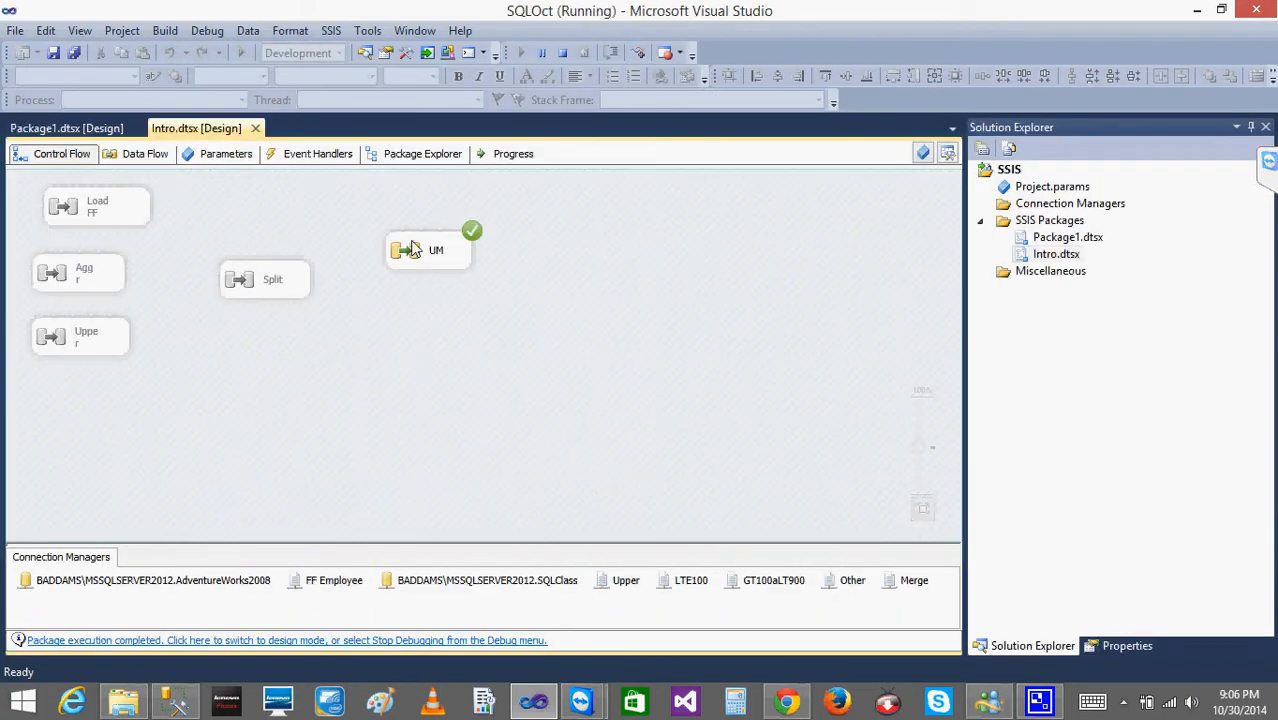
pyautogui.doubleClick(418, 250)
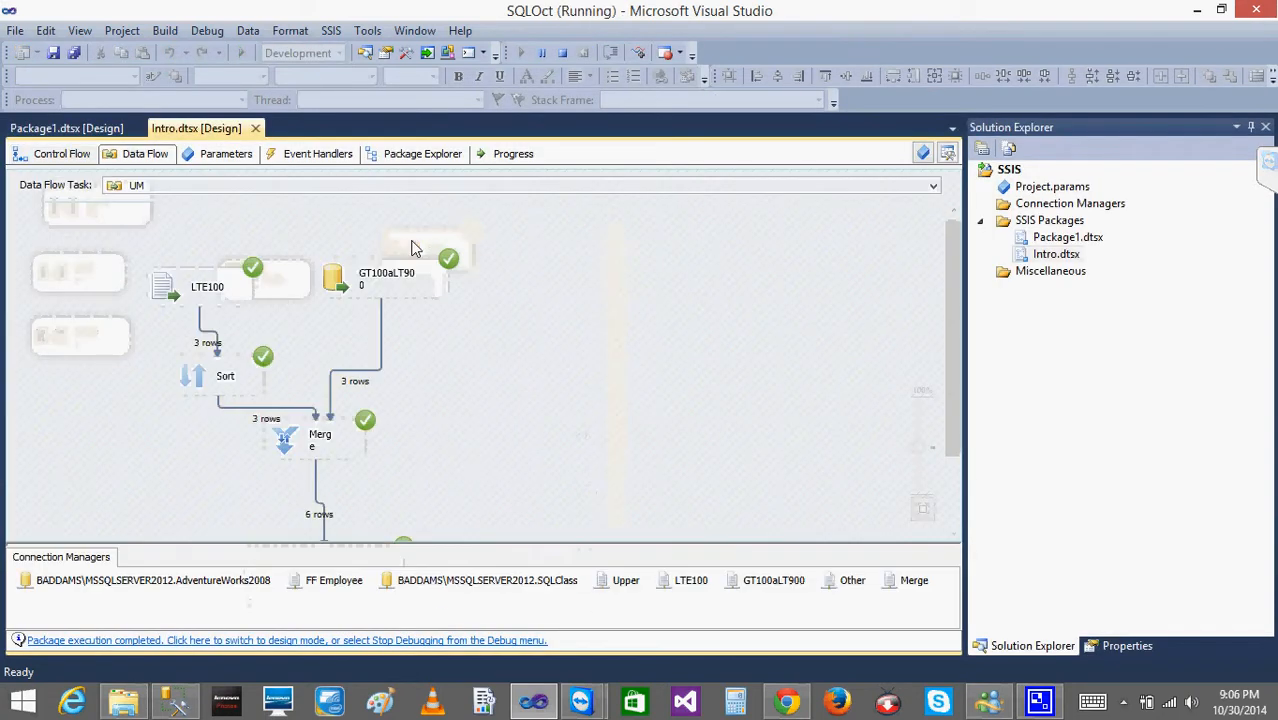
pyautogui.moveTo(950, 281); pyautogui.dragTo(950, 436)
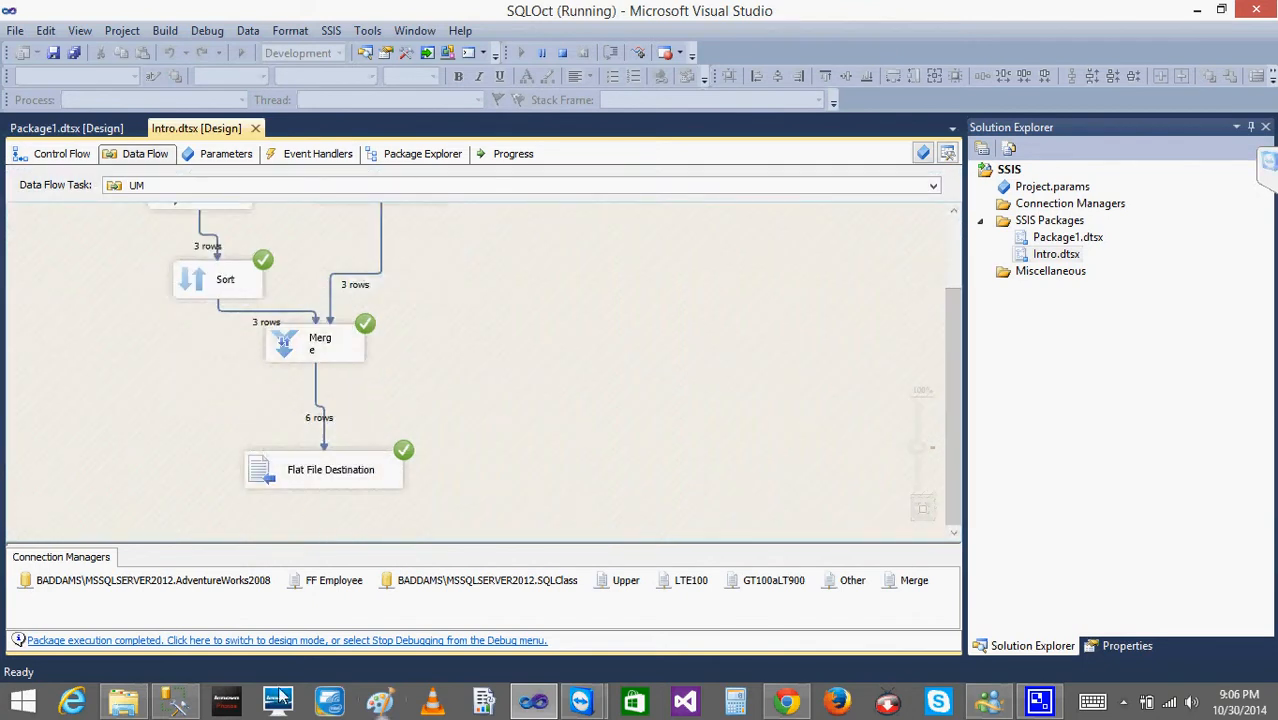
# Switch to File Explorer and open Merge.txt from the TestSSISFiles folder to examine the merged rows.
pyautogui.click(124, 704)
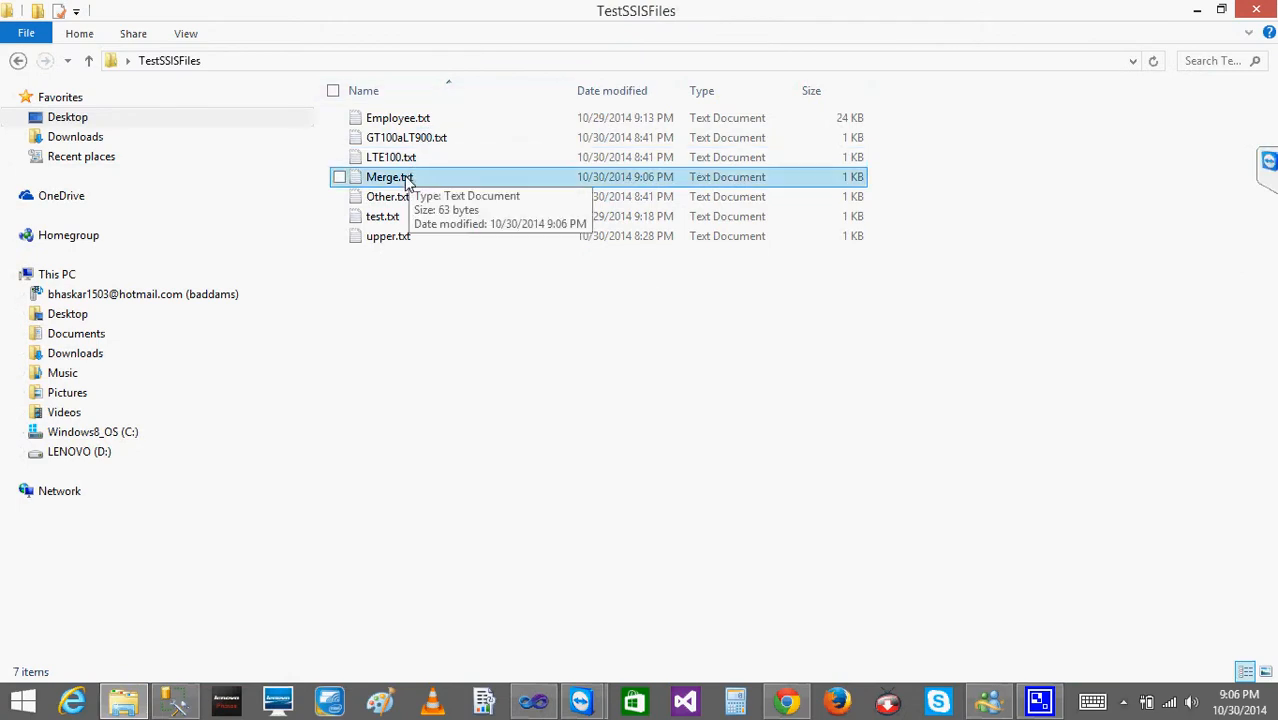
pyautogui.doubleClick(407, 180)
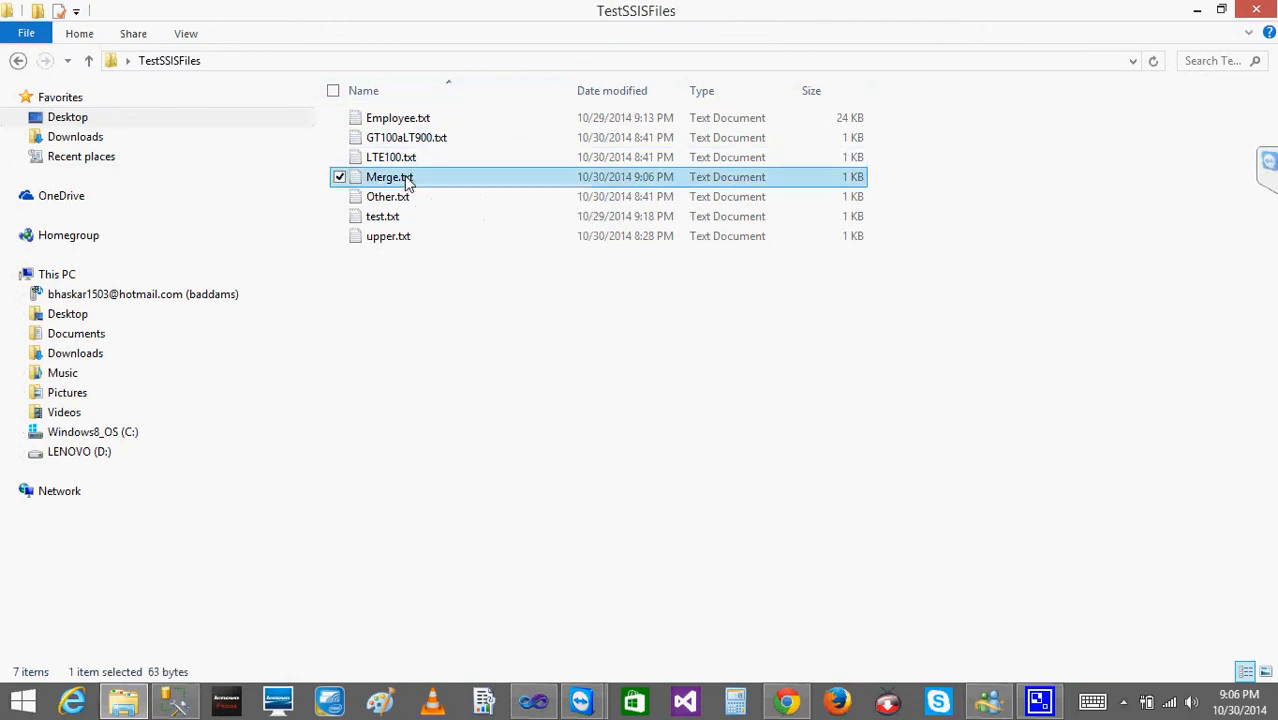
pyautogui.click(479, 334)
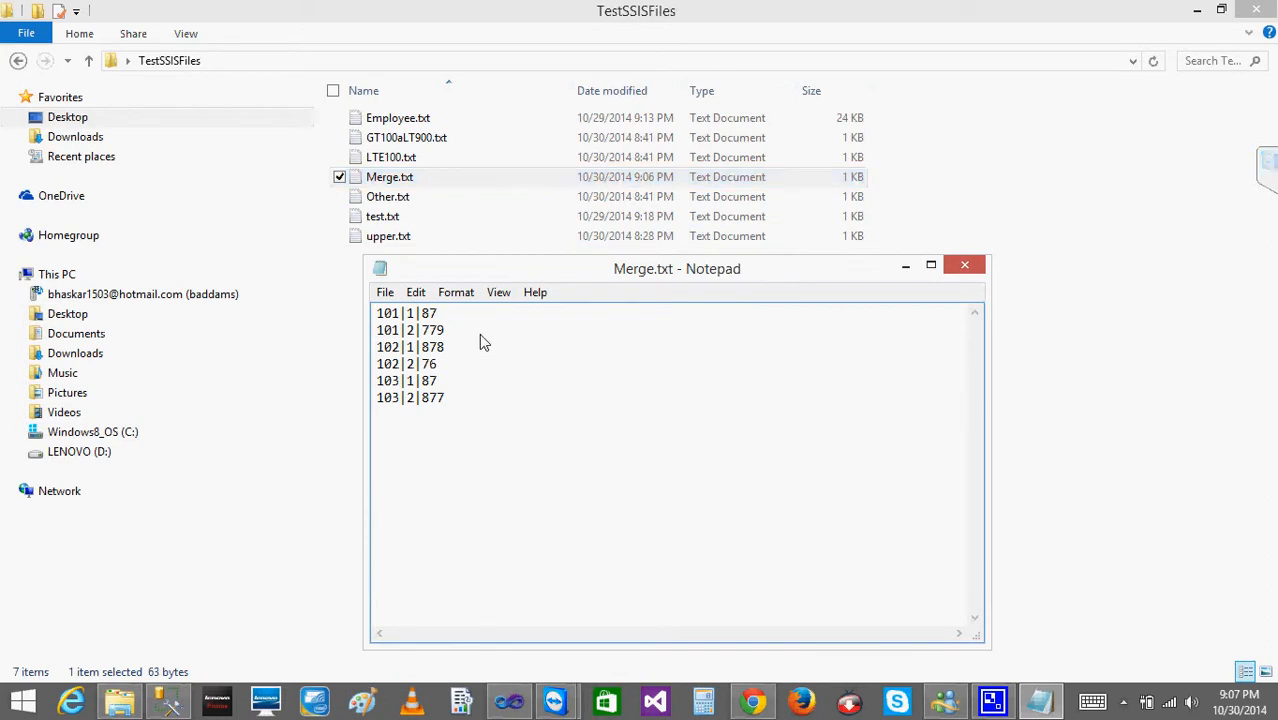
# Switch back to Visual Studio and stop debugging the Intro.dtsx package.
pyautogui.click(522, 706)
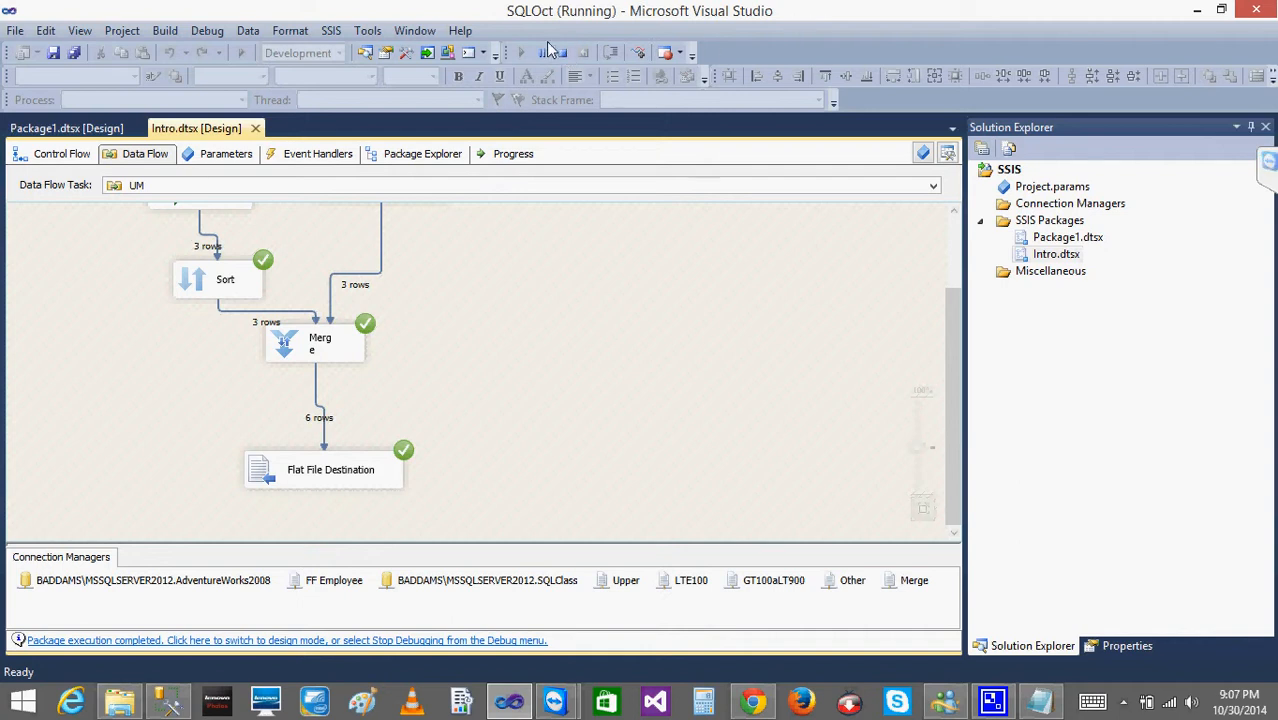
pyautogui.click(562, 56)
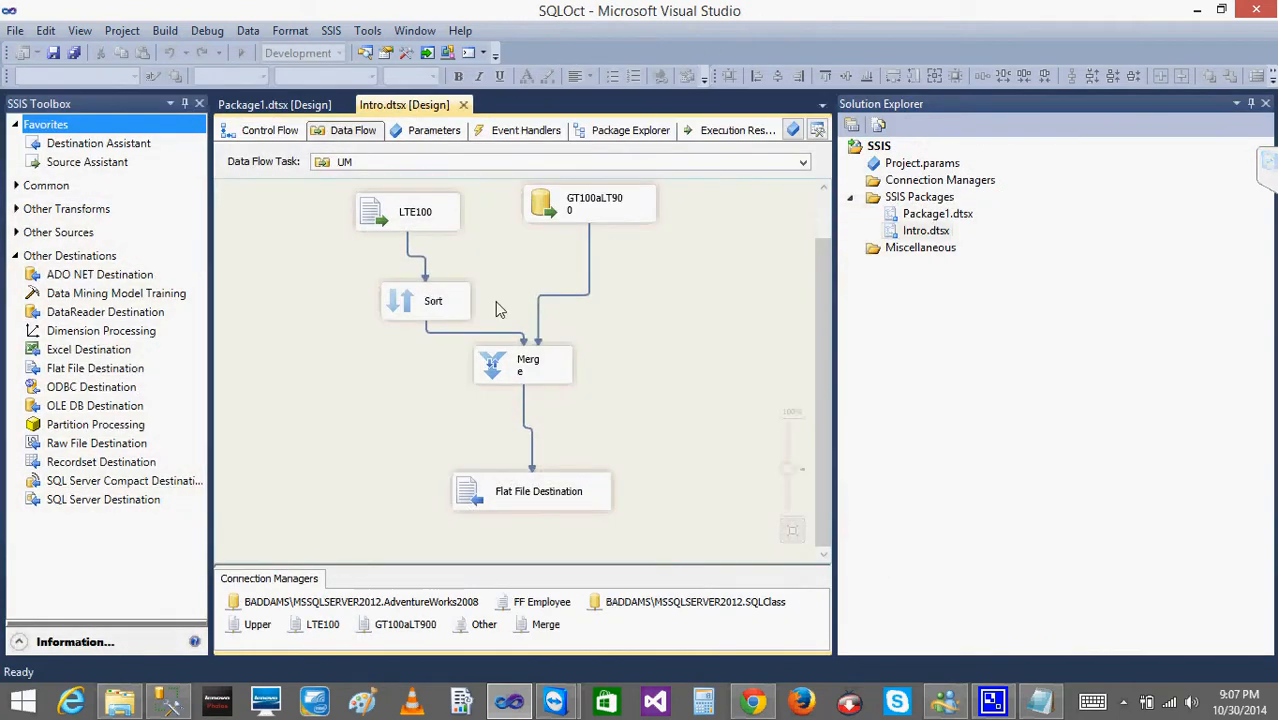
# Move the GT100aLT900 and LTE100 sources slightly left and down in the UM data flow, and clear the selection.
pyautogui.moveTo(565, 204); pyautogui.dragTo(524, 220)
pyautogui.moveTo(410, 220); pyautogui.dragTo(383, 232)
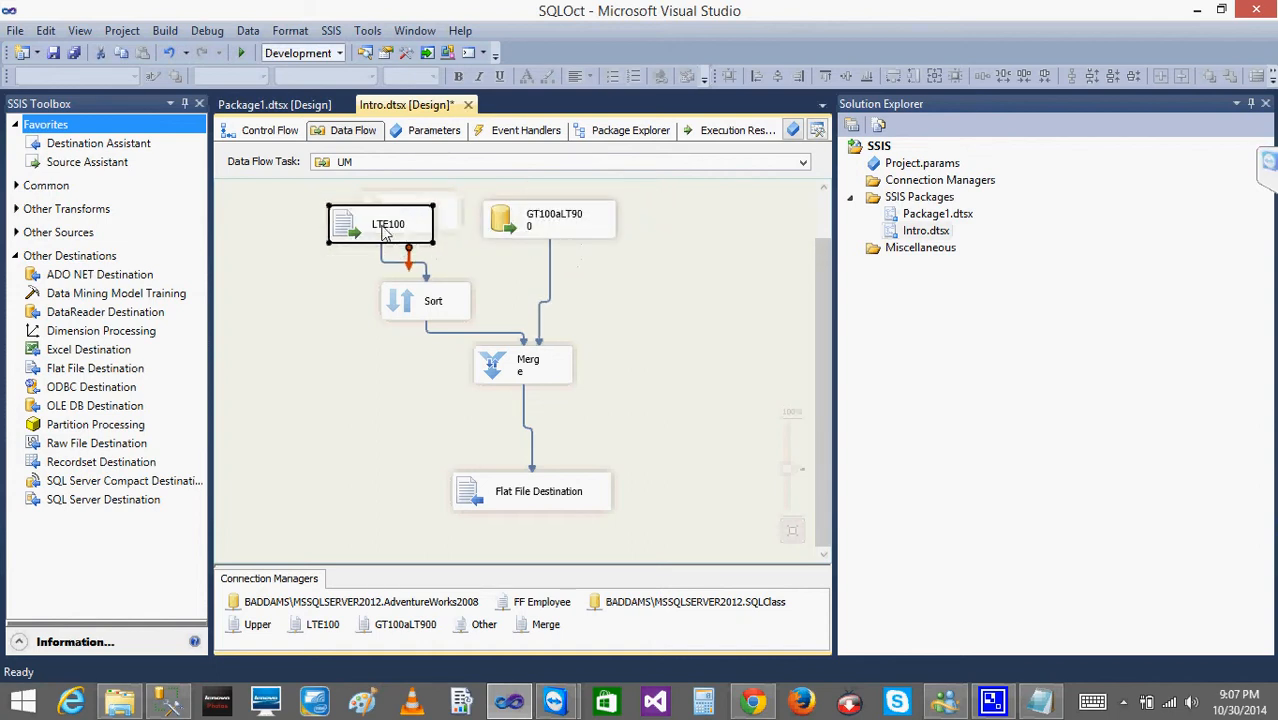
pyautogui.click(329, 302)
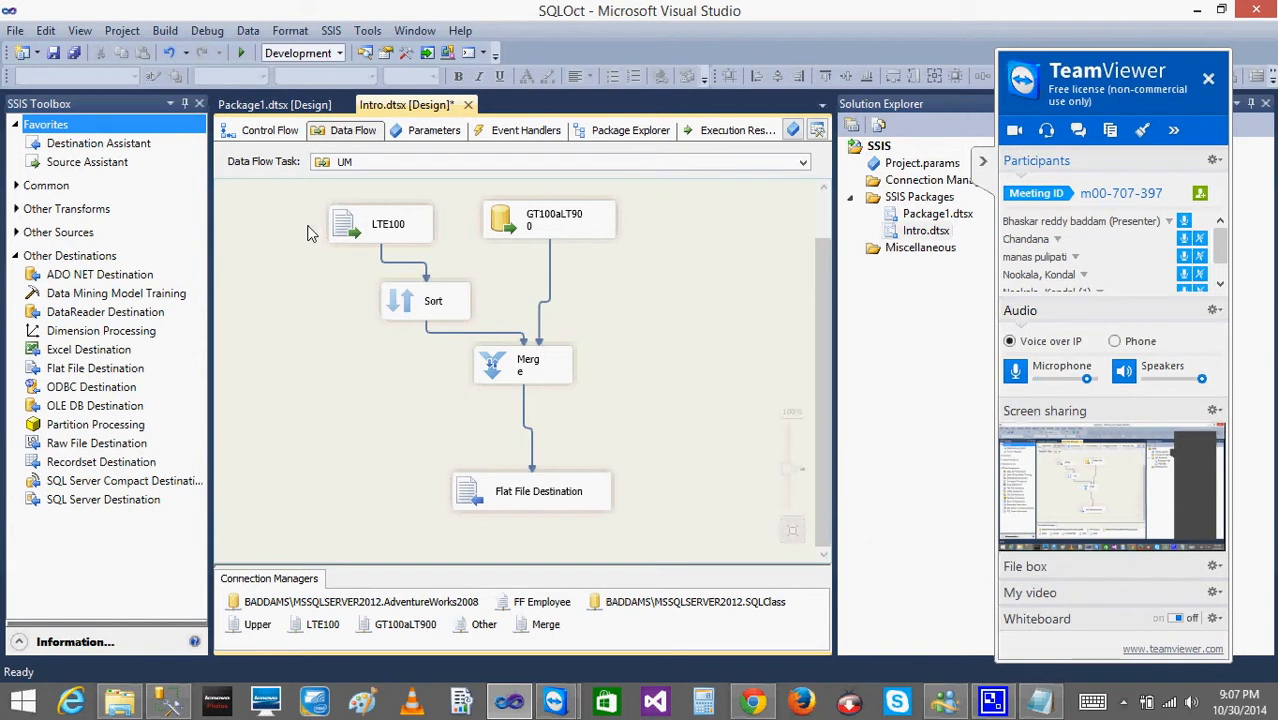
# Look through the participant list of the TeamViewer meeting and collapse its panel.
pyautogui.click(1220, 285)
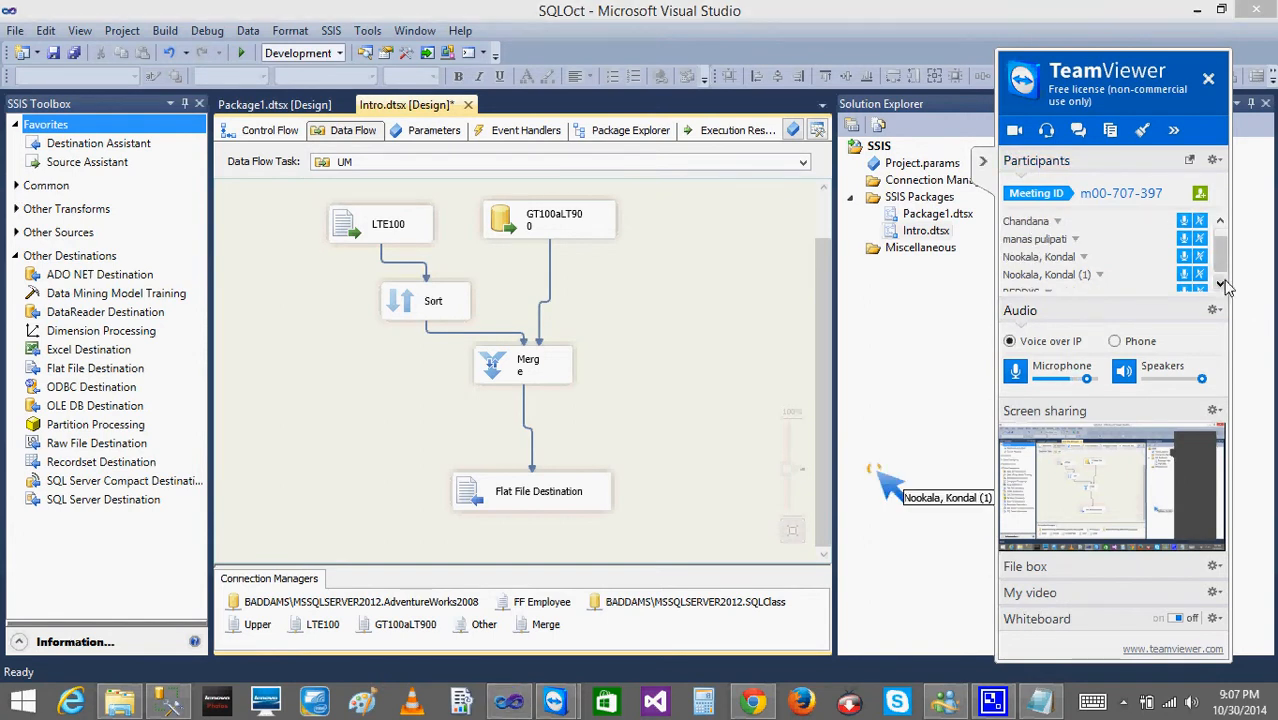
pyautogui.click(1220, 285)
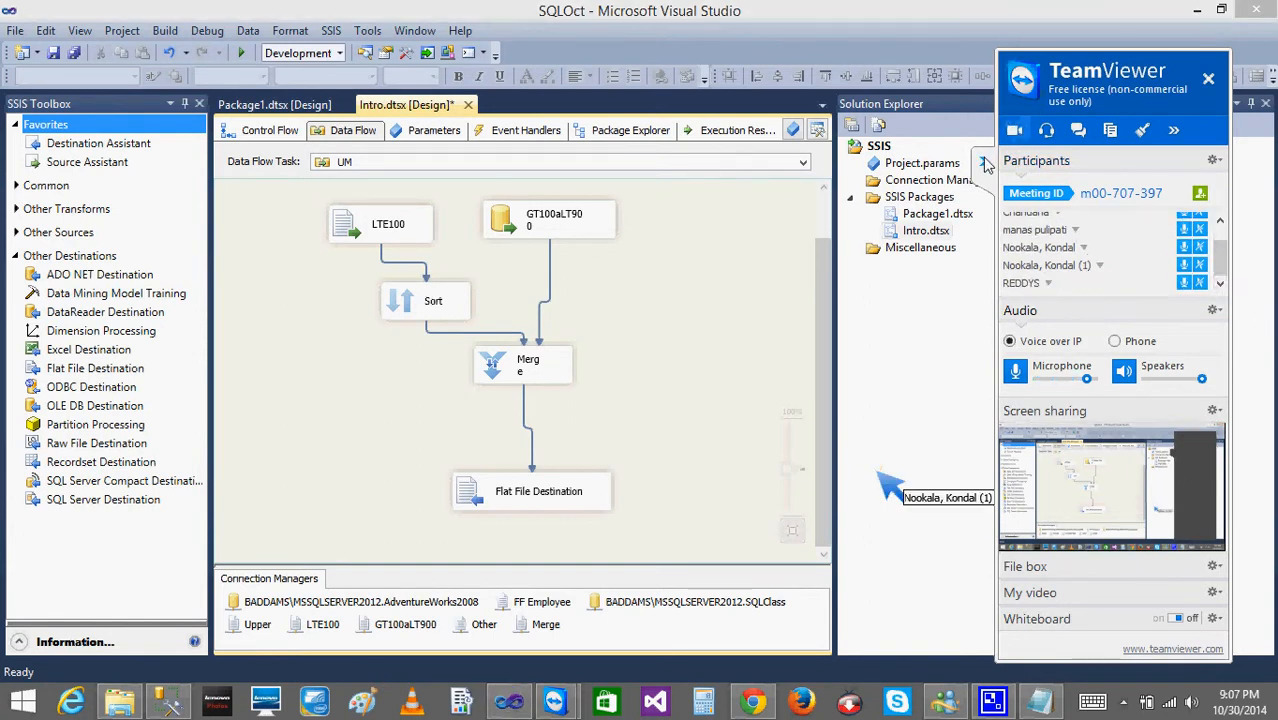
pyautogui.click(985, 165)
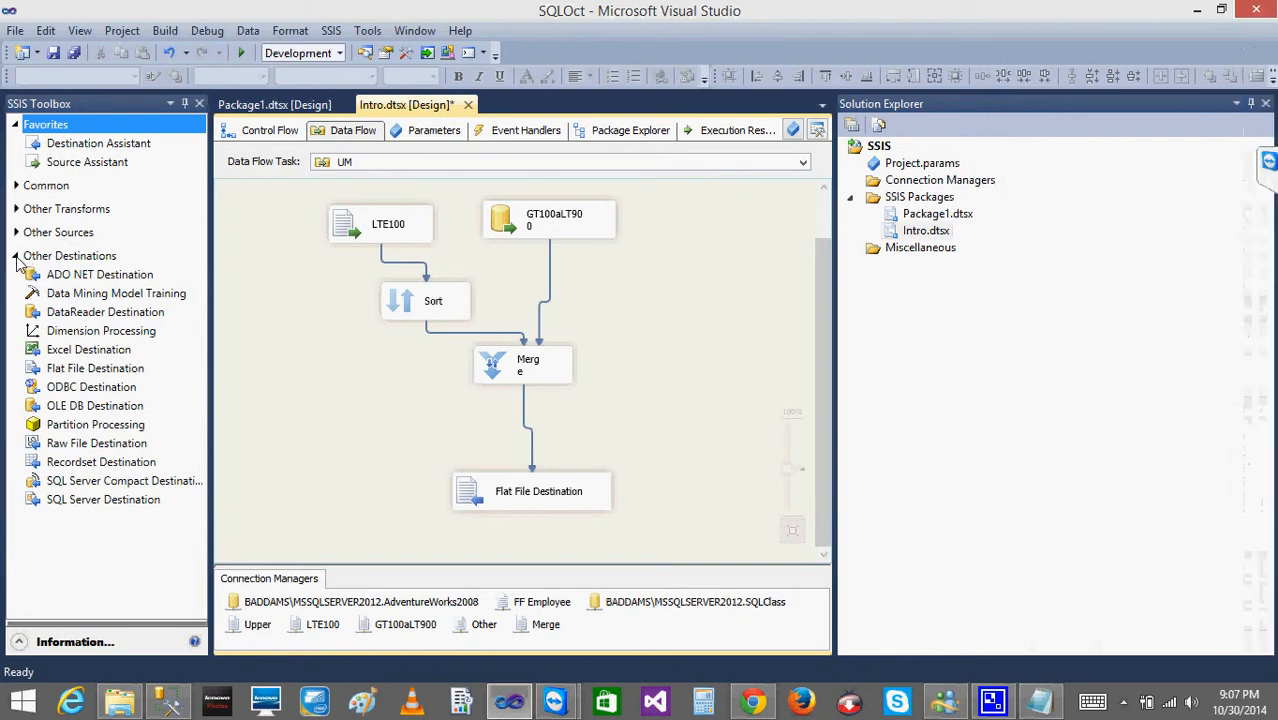
# Add a Flat File Source to the UM data flow, beside the GT100aLT900 source, leaving its connection unassigned.
pyautogui.click(16, 257)
pyautogui.click(16, 233)
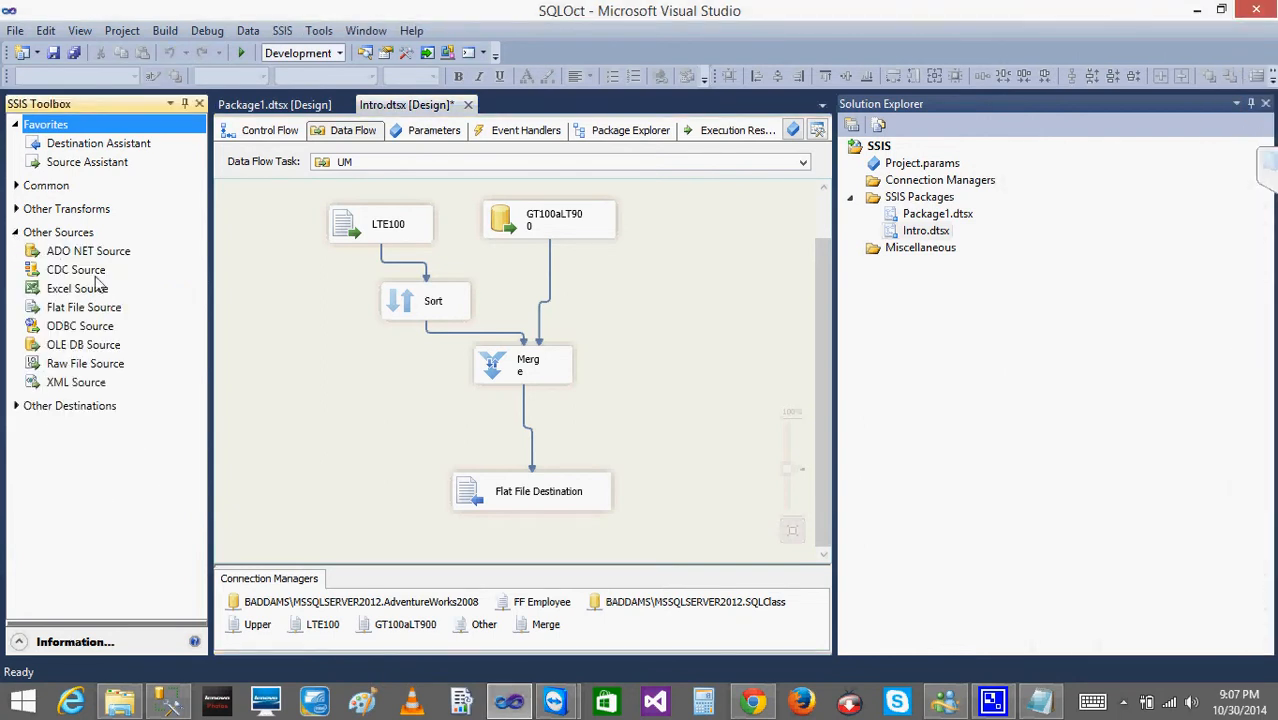
pyautogui.click(97, 346)
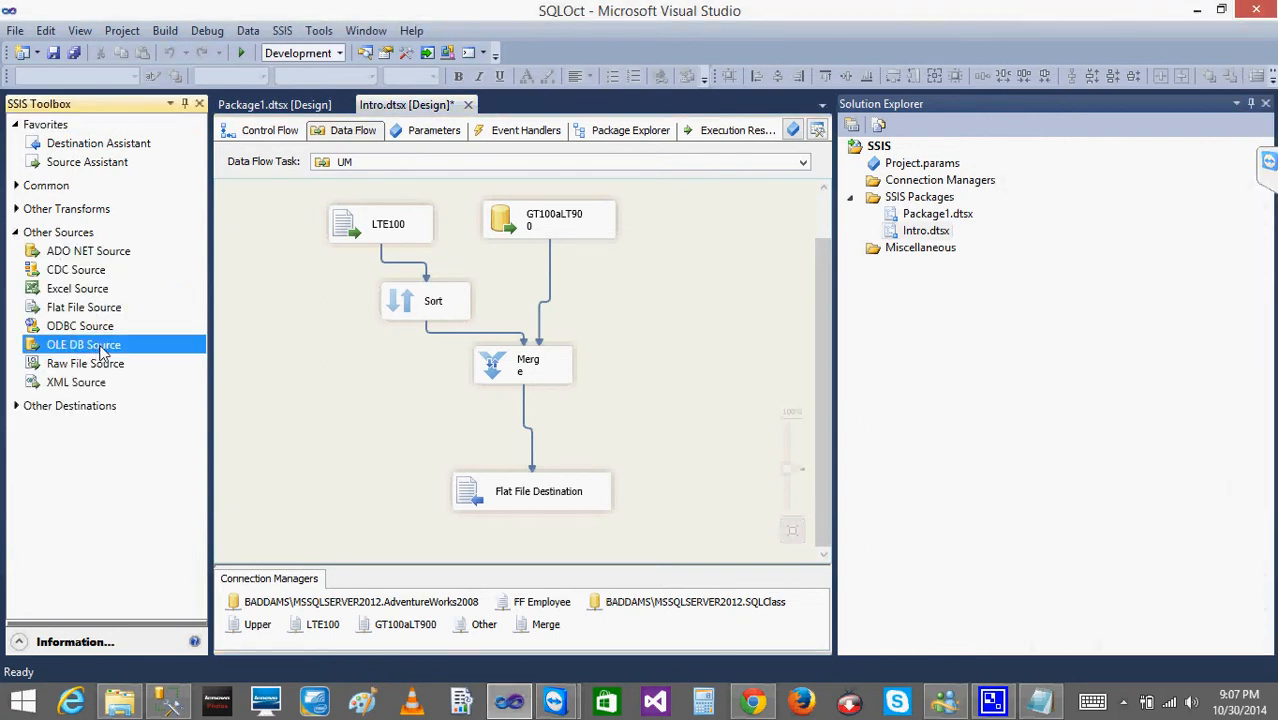
pyautogui.moveTo(78, 312); pyautogui.dragTo(706, 226)
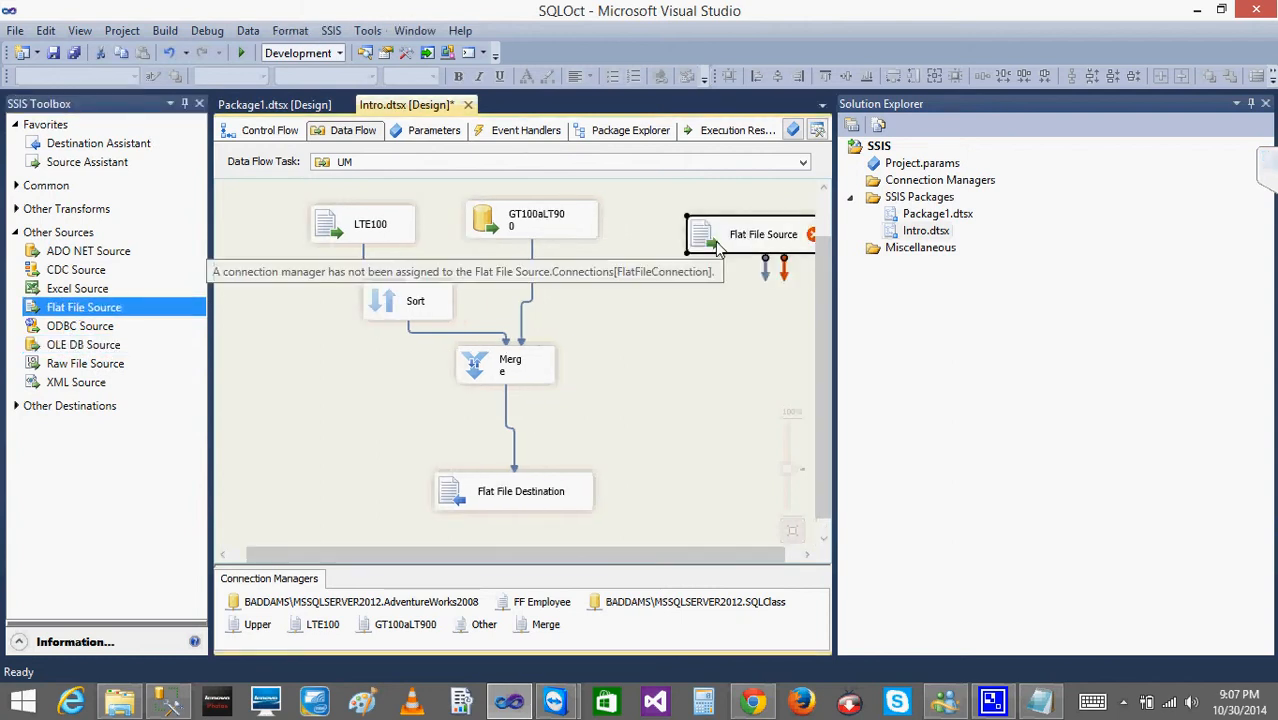
pyautogui.doubleClick(716, 240)
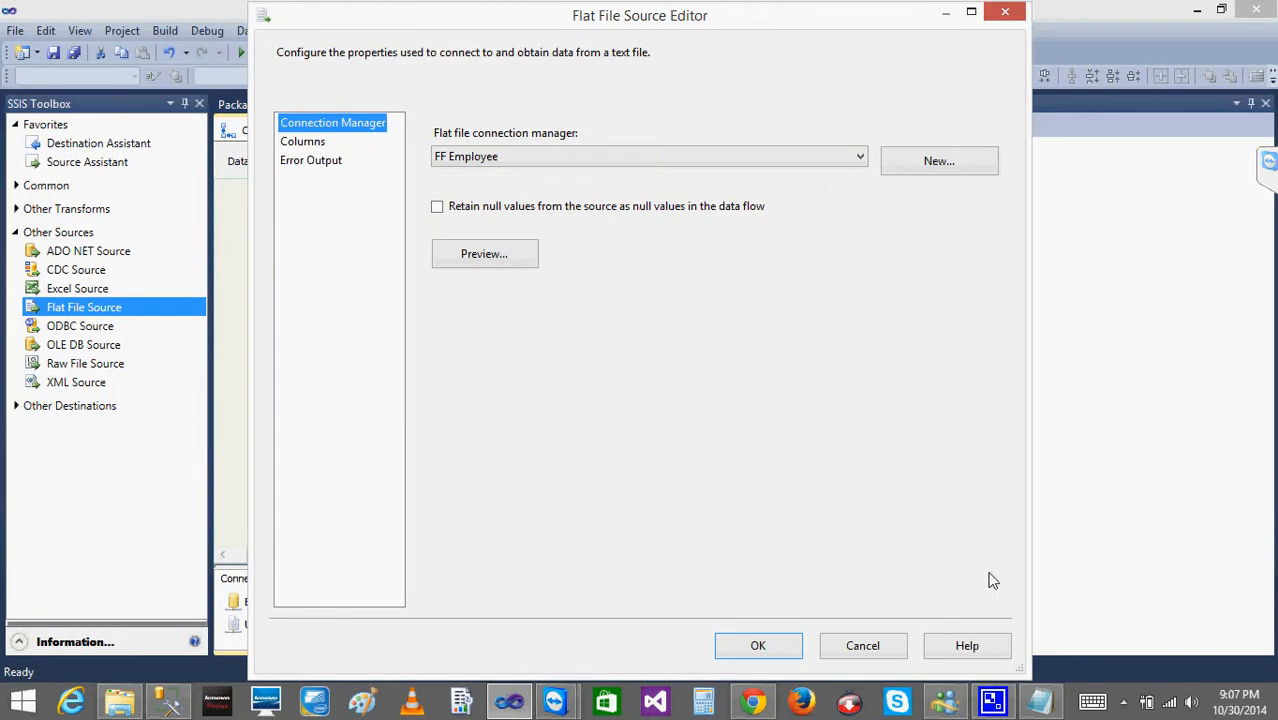
pyautogui.click(893, 648)
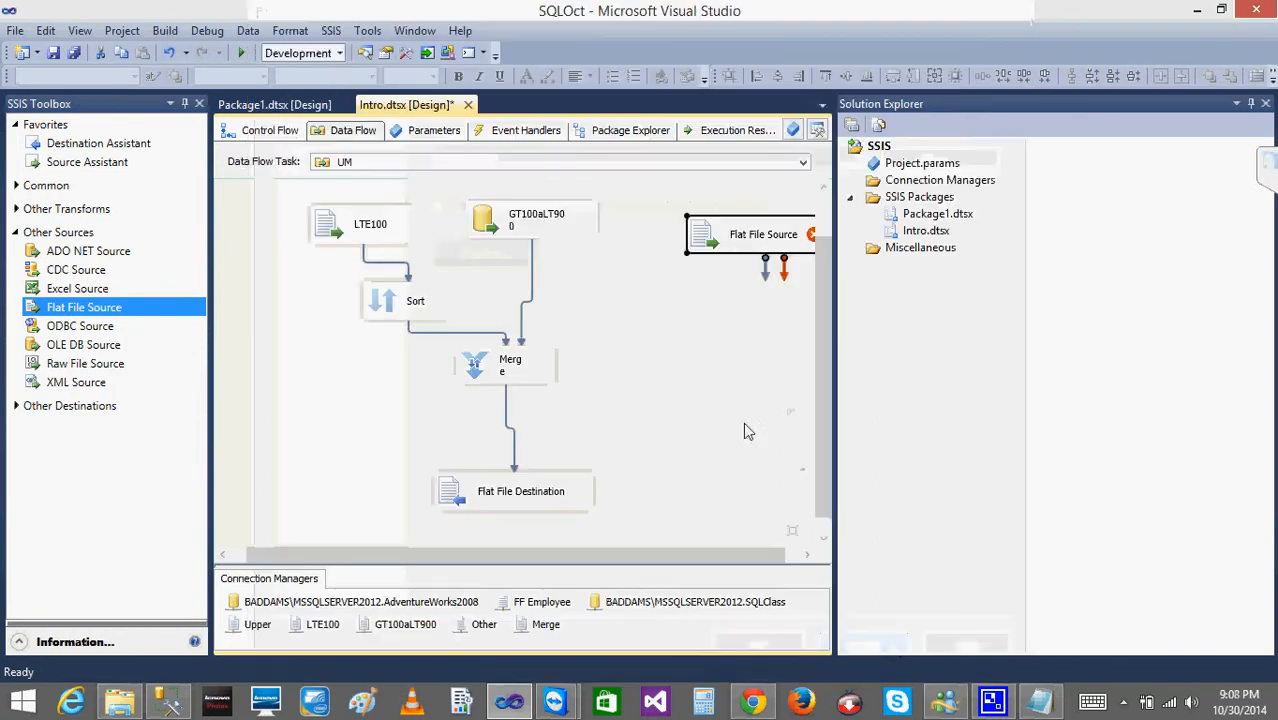
# Rename the new Flat File Source to Others and clear its selection.
pyautogui.click(748, 240)
pyautogui.write('P')
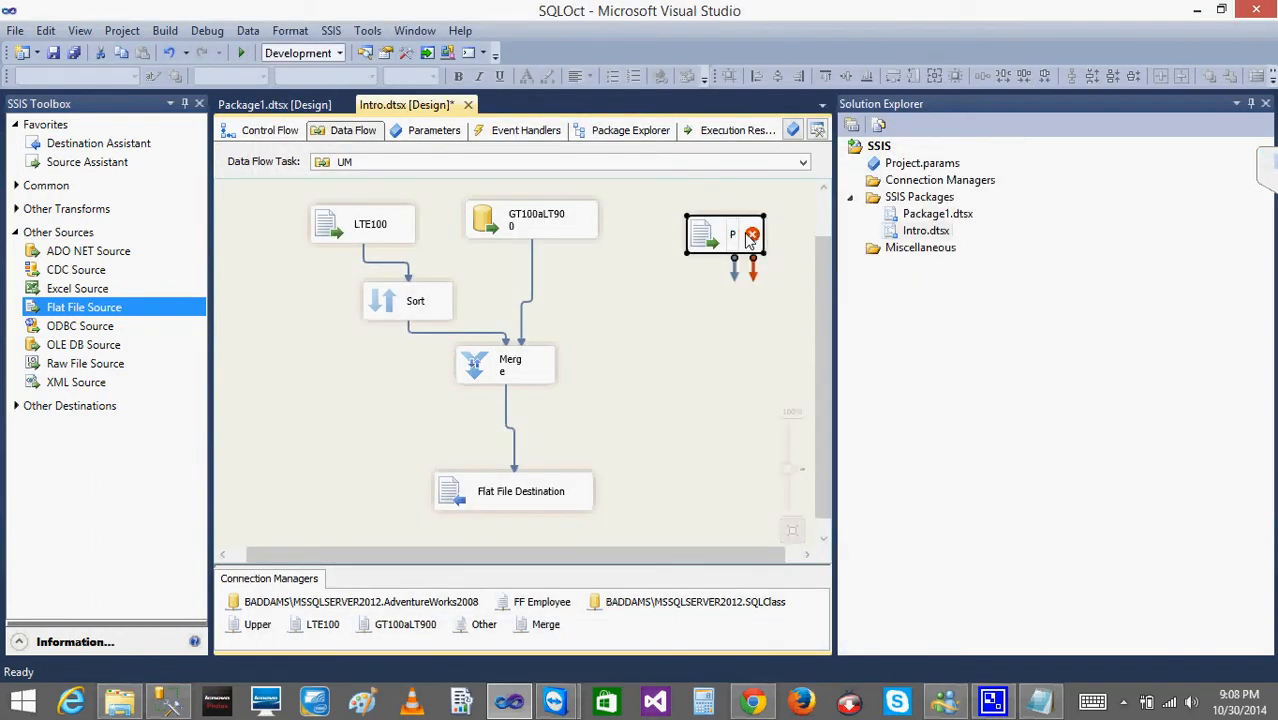
pyautogui.press('BackSpace')
pyautogui.write('Others')
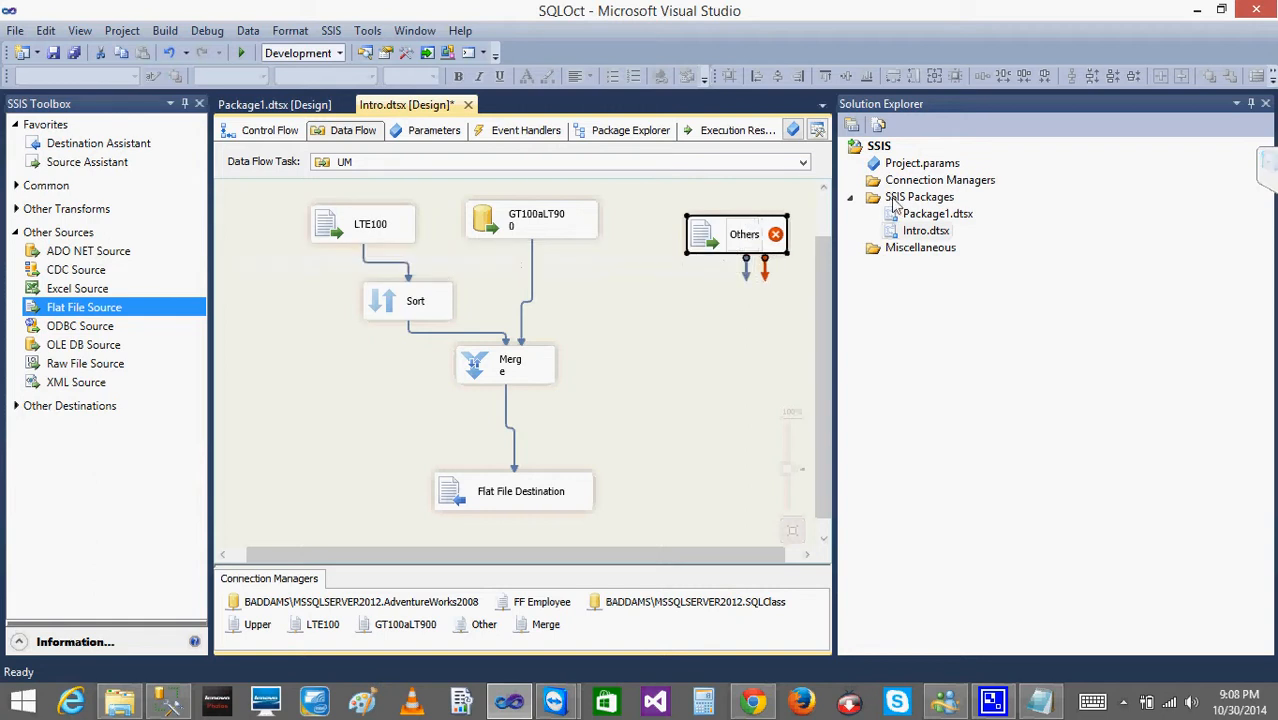
pyautogui.click(703, 237)
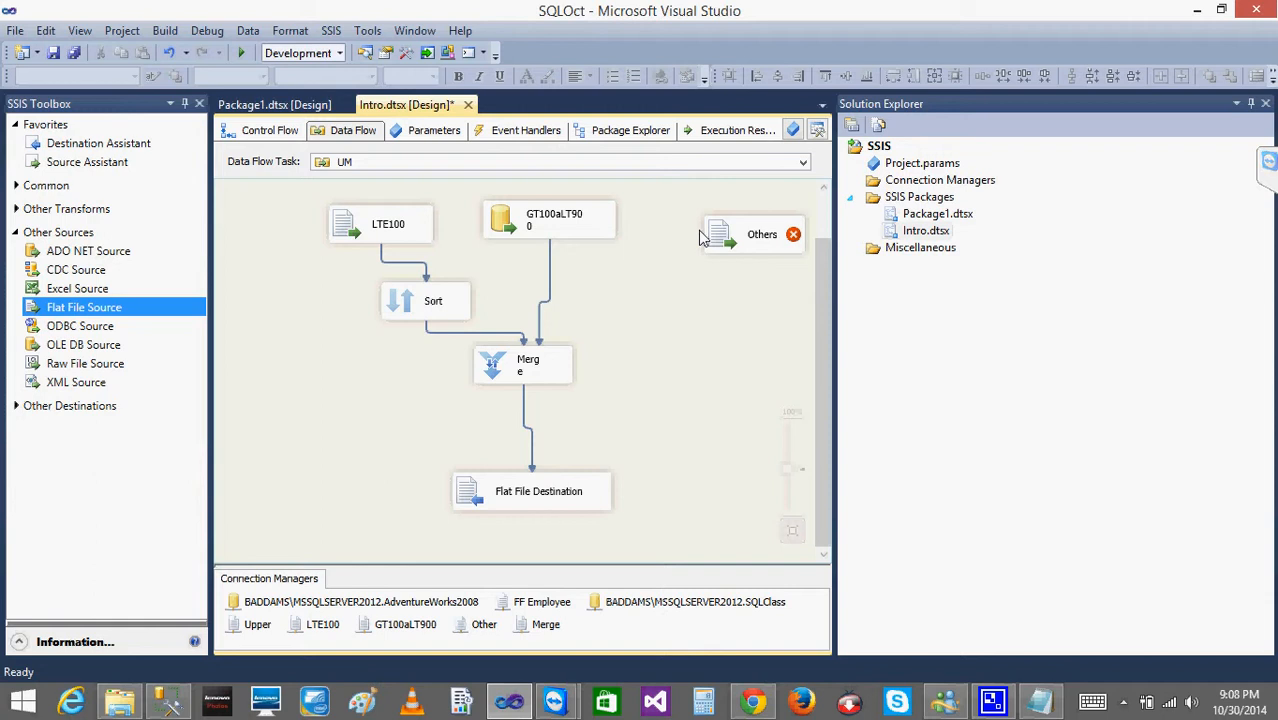
# Create a flat file connection manager named Others for the Others source, using Other.txt from the TestSSISFiles folder.
pyautogui.doubleClick(728, 240)
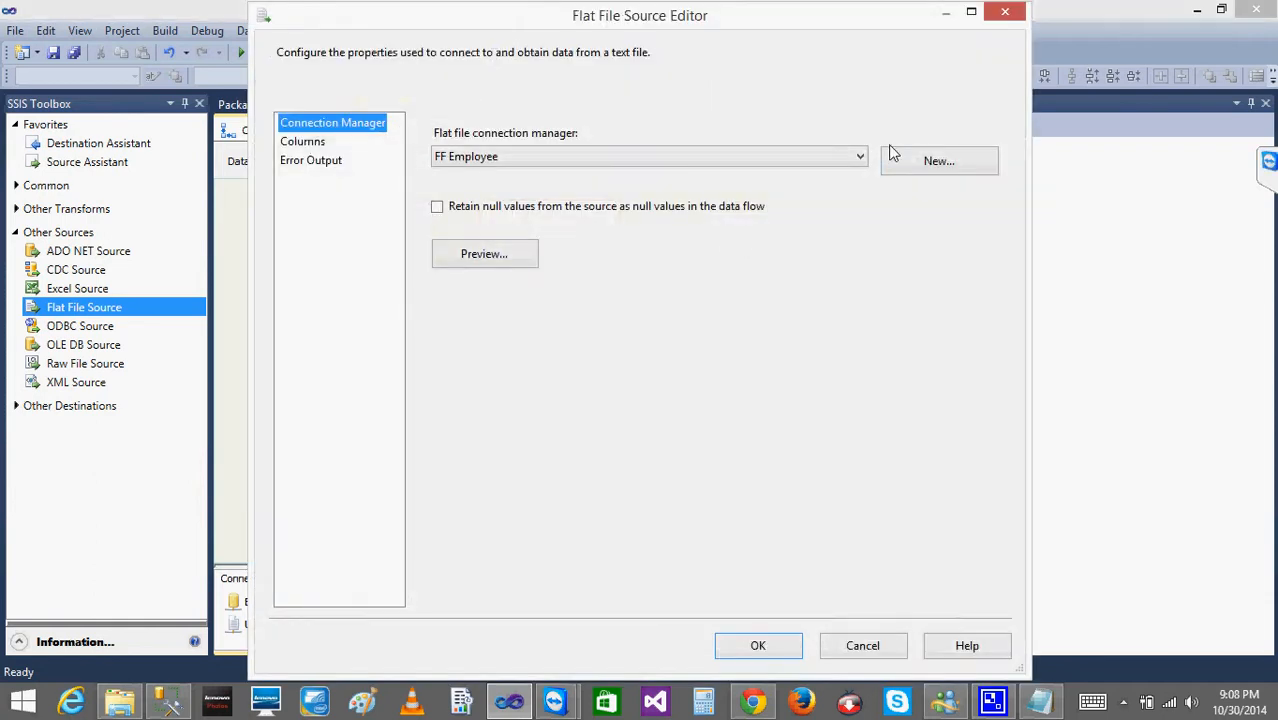
pyautogui.click(972, 162)
pyautogui.write('Others')
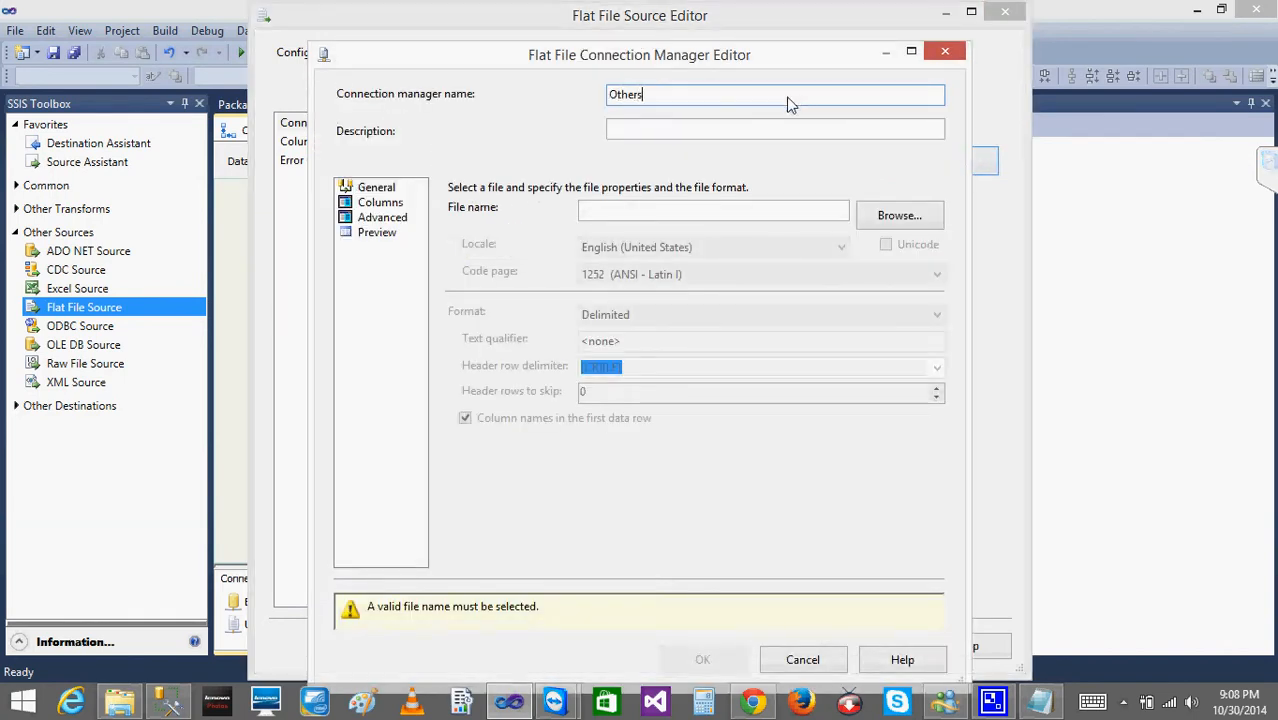
pyautogui.click(892, 219)
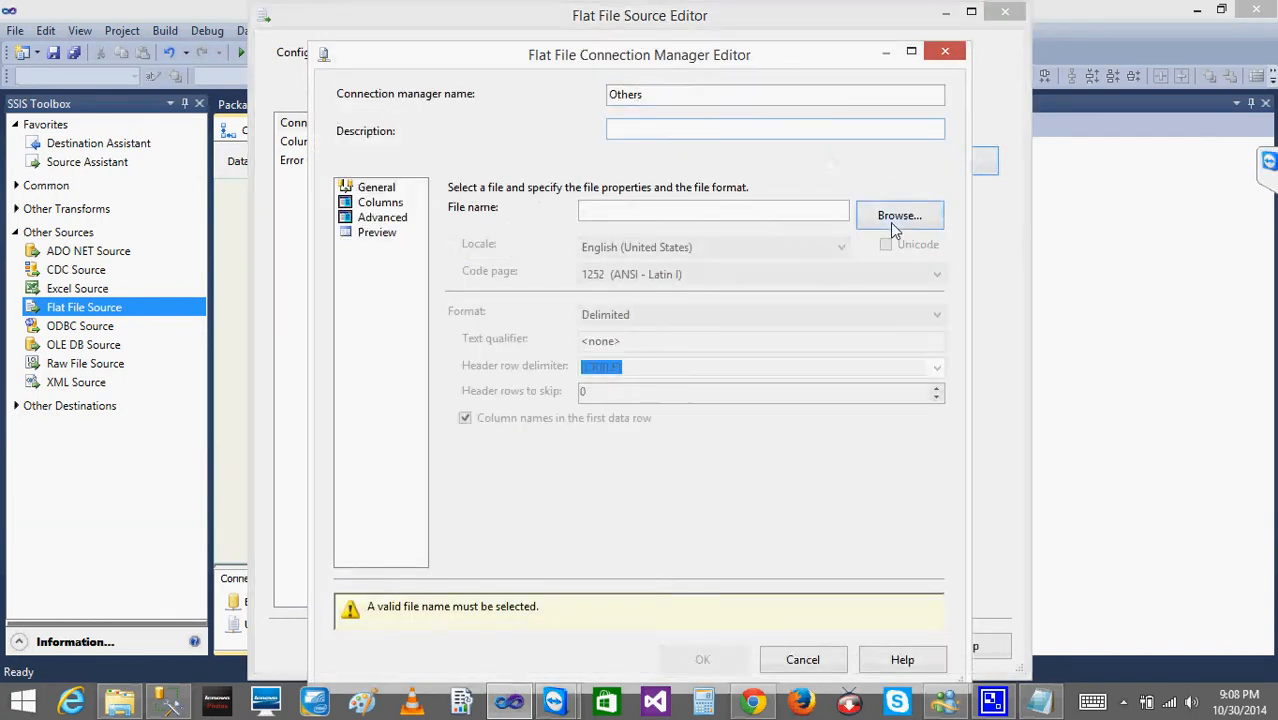
pyautogui.click(850, 281)
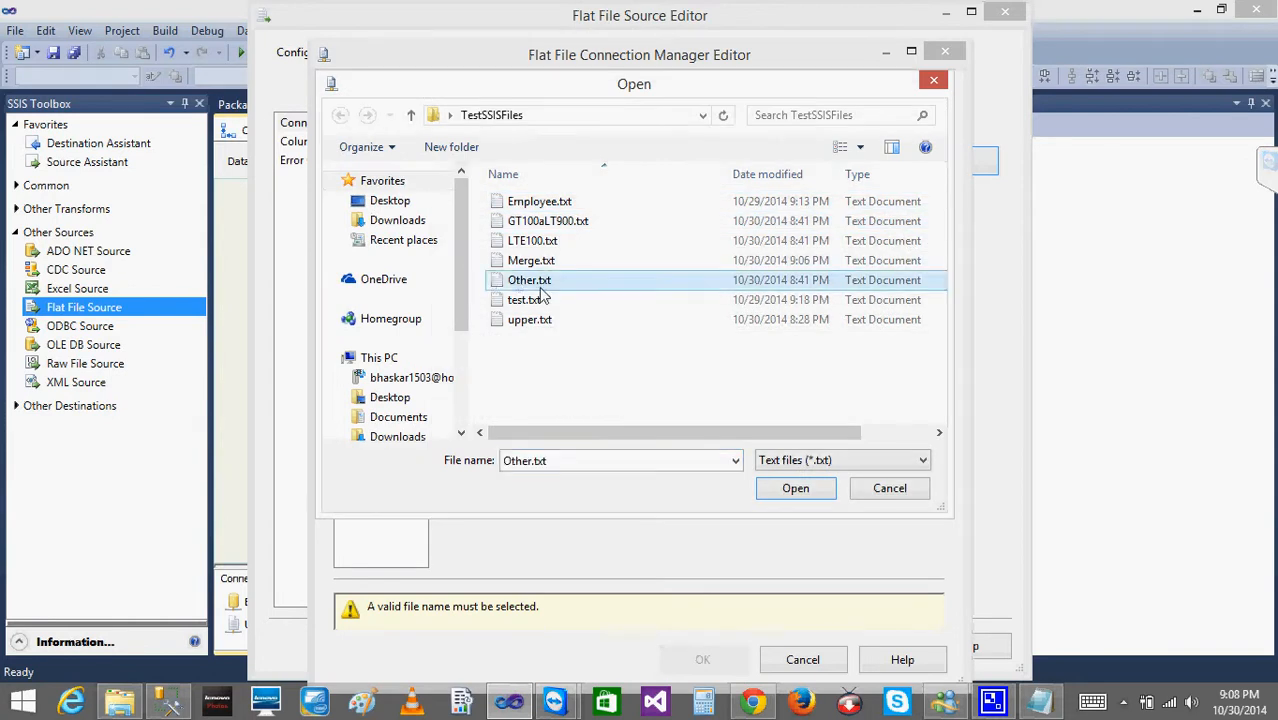
pyautogui.click(790, 488)
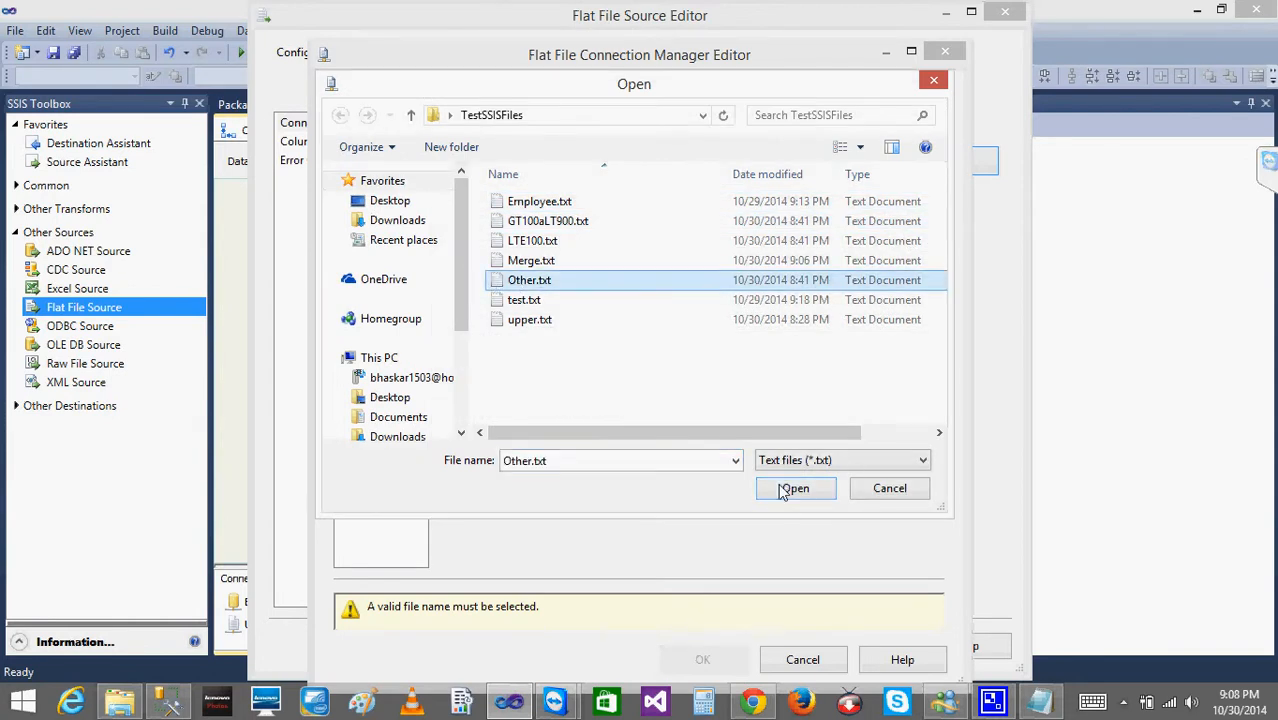
# Review the Others connection's column settings and the source's column mapping, then accept both configurations.
pyautogui.click(379, 204)
pyautogui.click(380, 217)
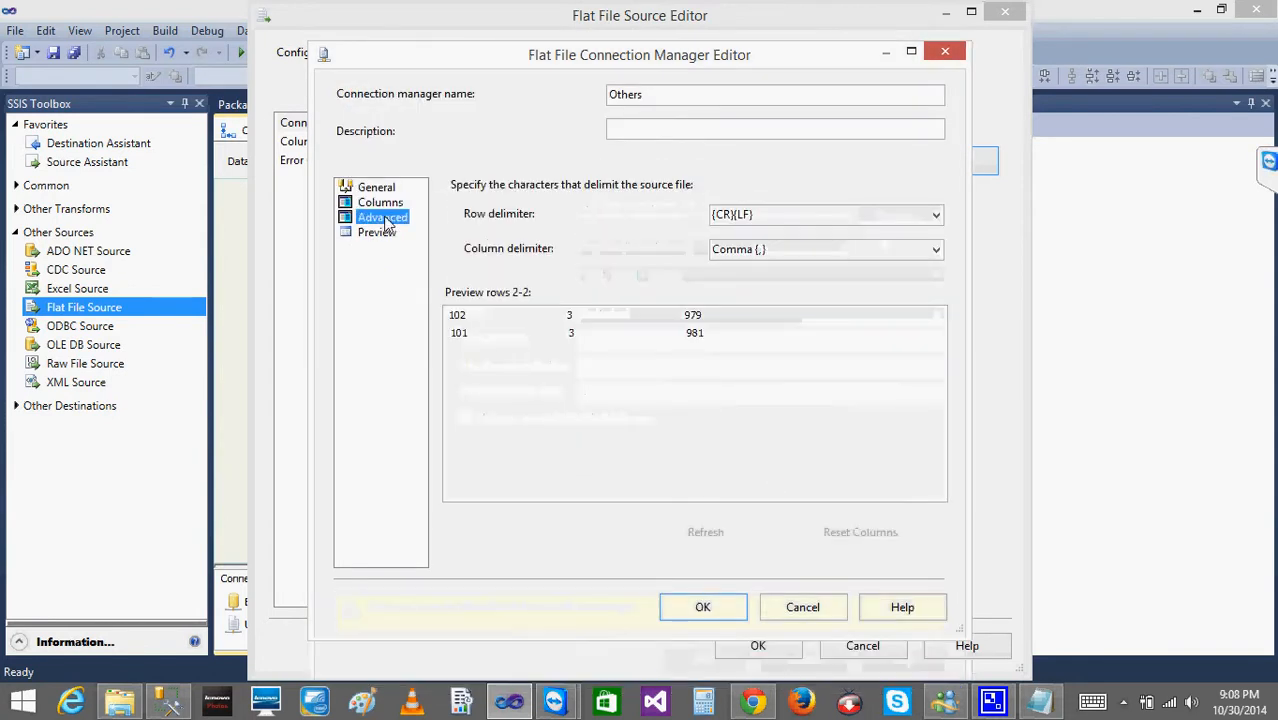
pyautogui.click(704, 608)
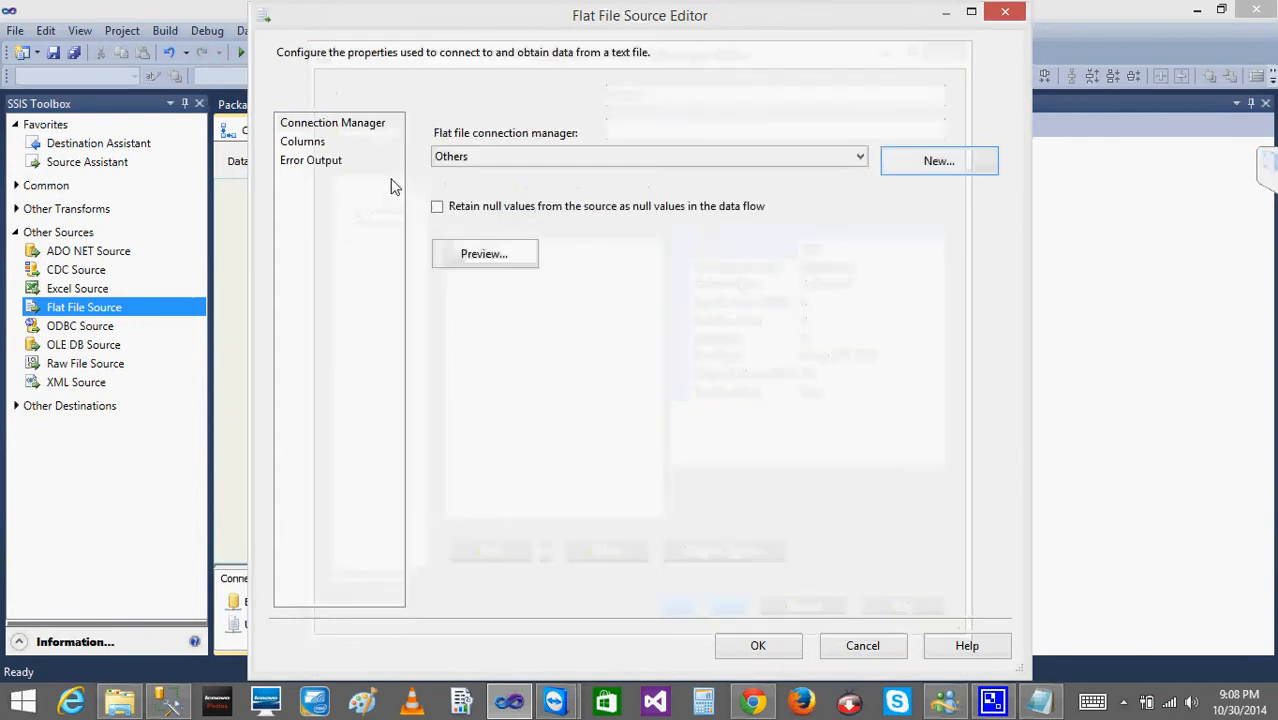
pyautogui.click(316, 145)
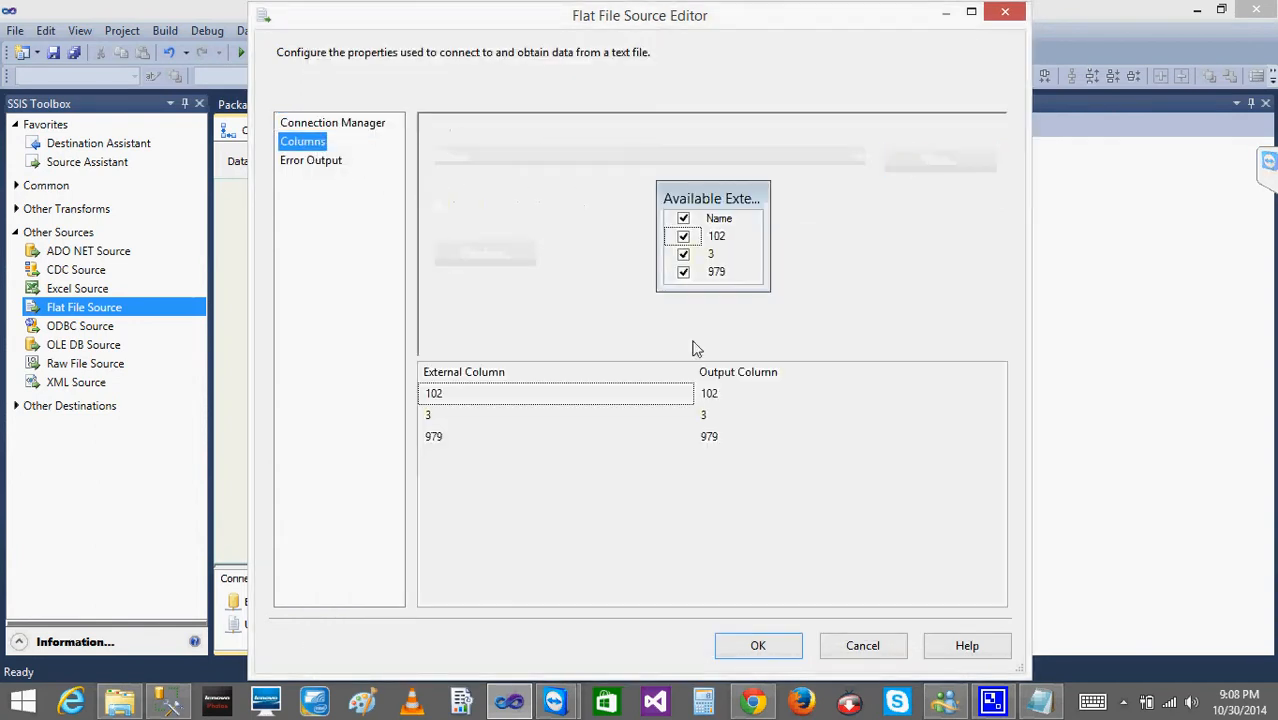
pyautogui.click(759, 645)
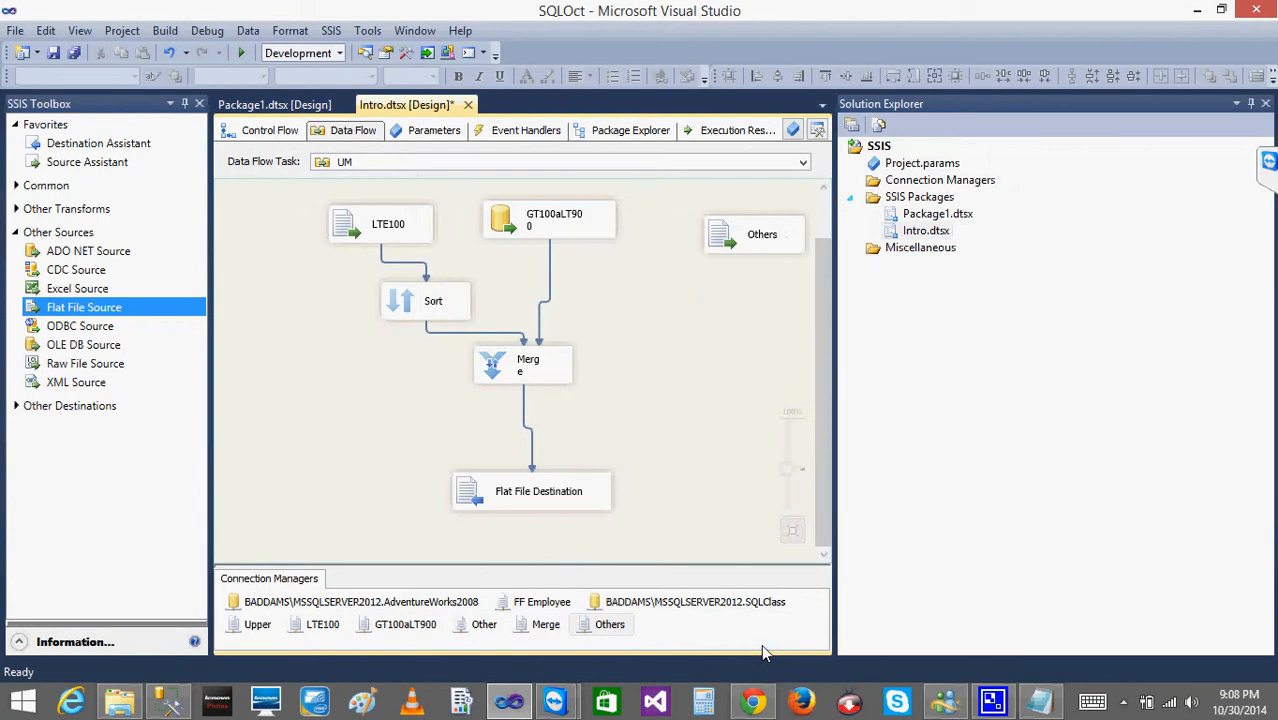
# Reopen the Others source and check its external and output columns.
pyautogui.doubleClick(728, 238)
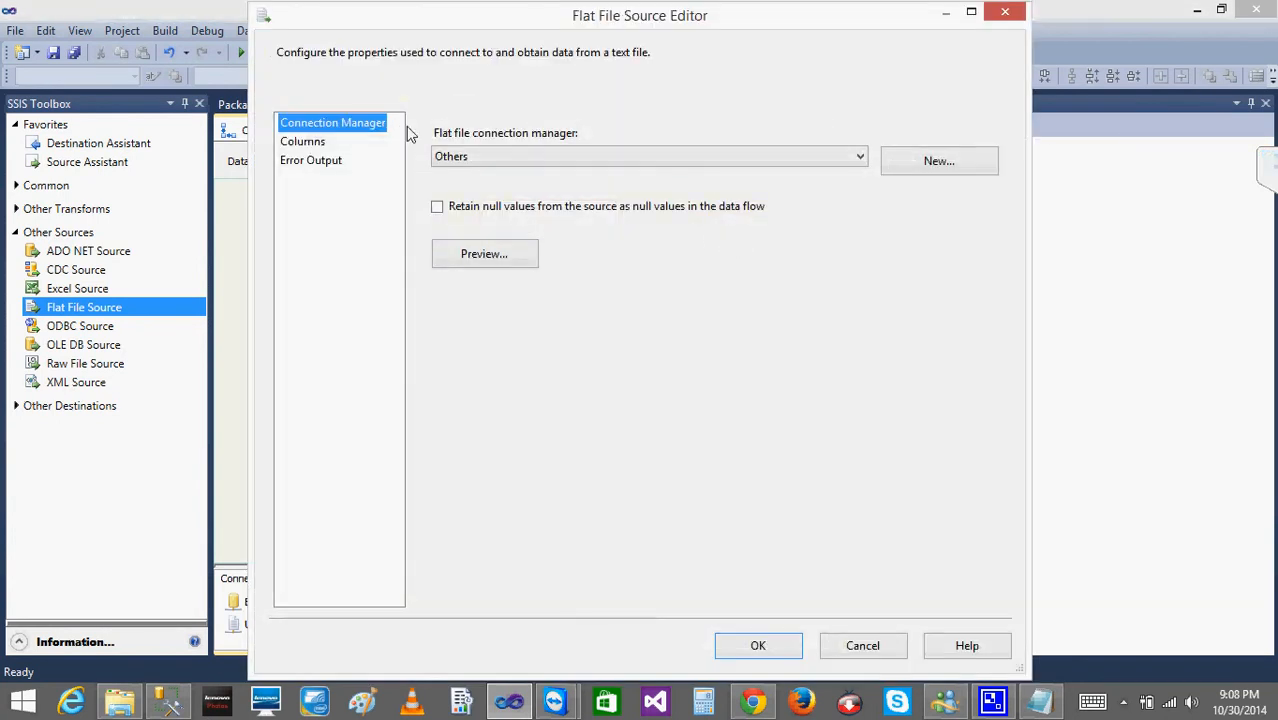
pyautogui.click(304, 145)
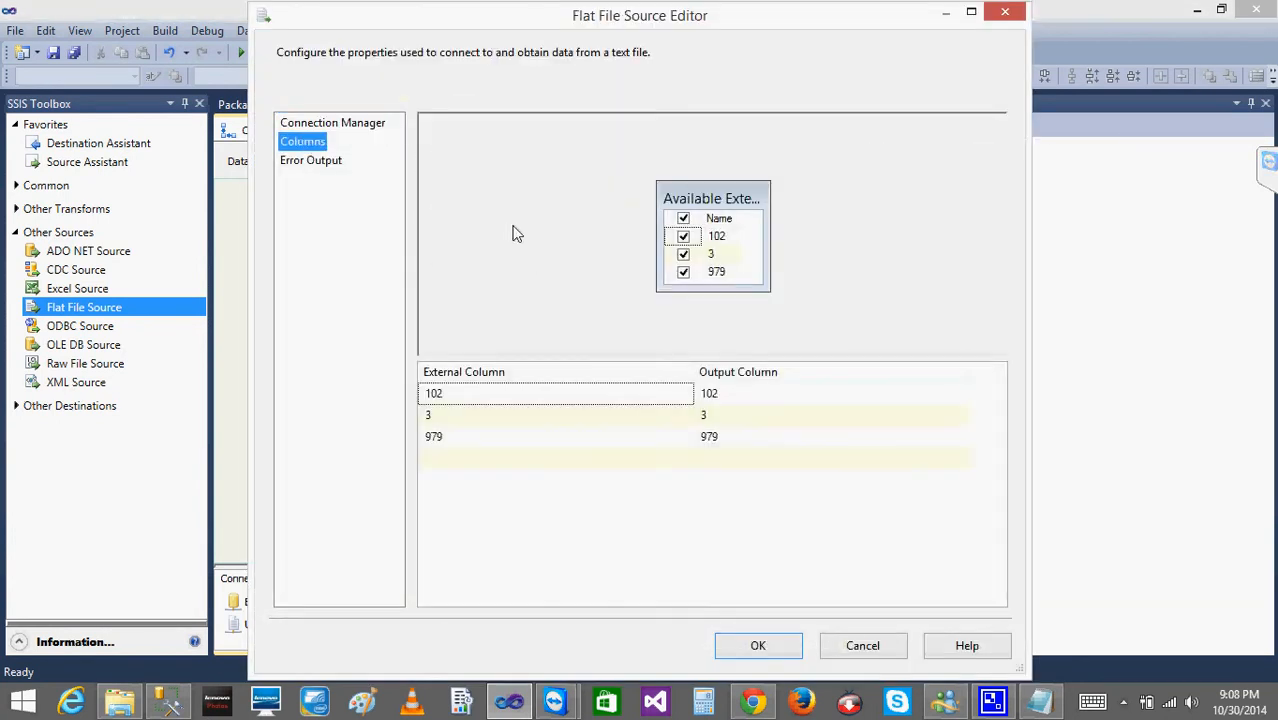
pyautogui.click(760, 646)
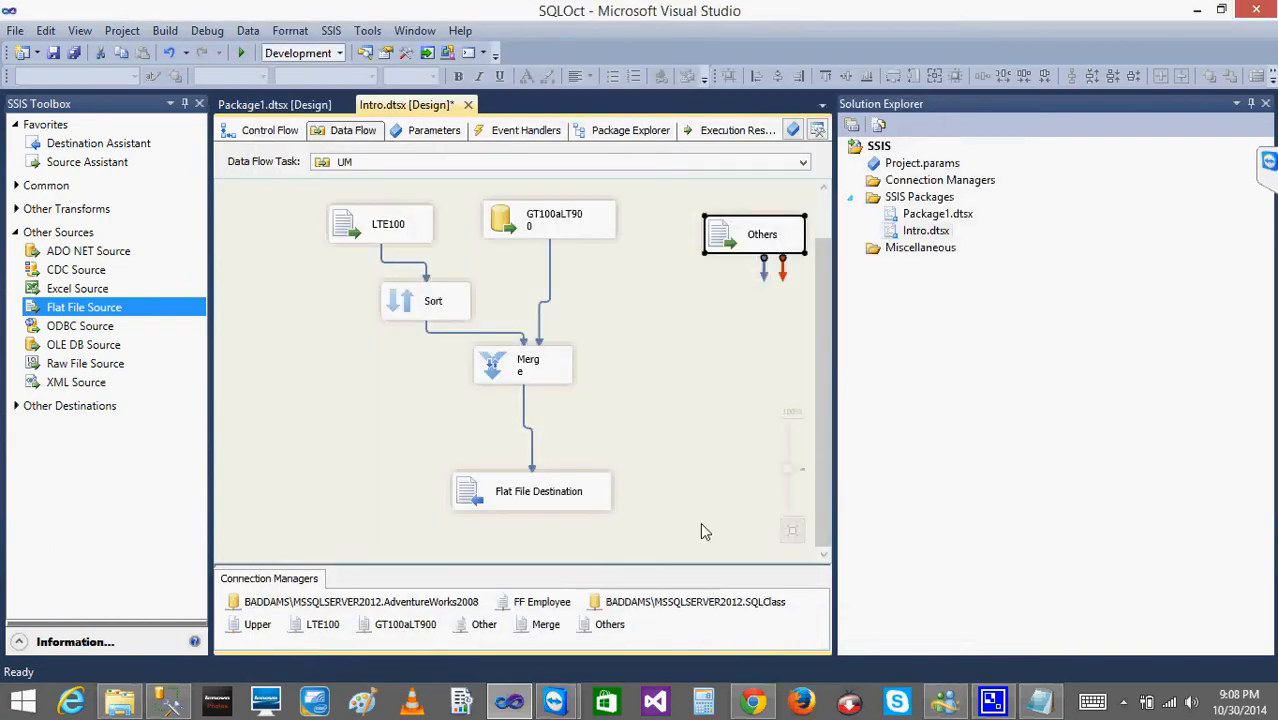
# Try turning off column names in the first data row for the Others connection manager, review its columns, and discard the change.
pyautogui.doubleClick(590, 626)
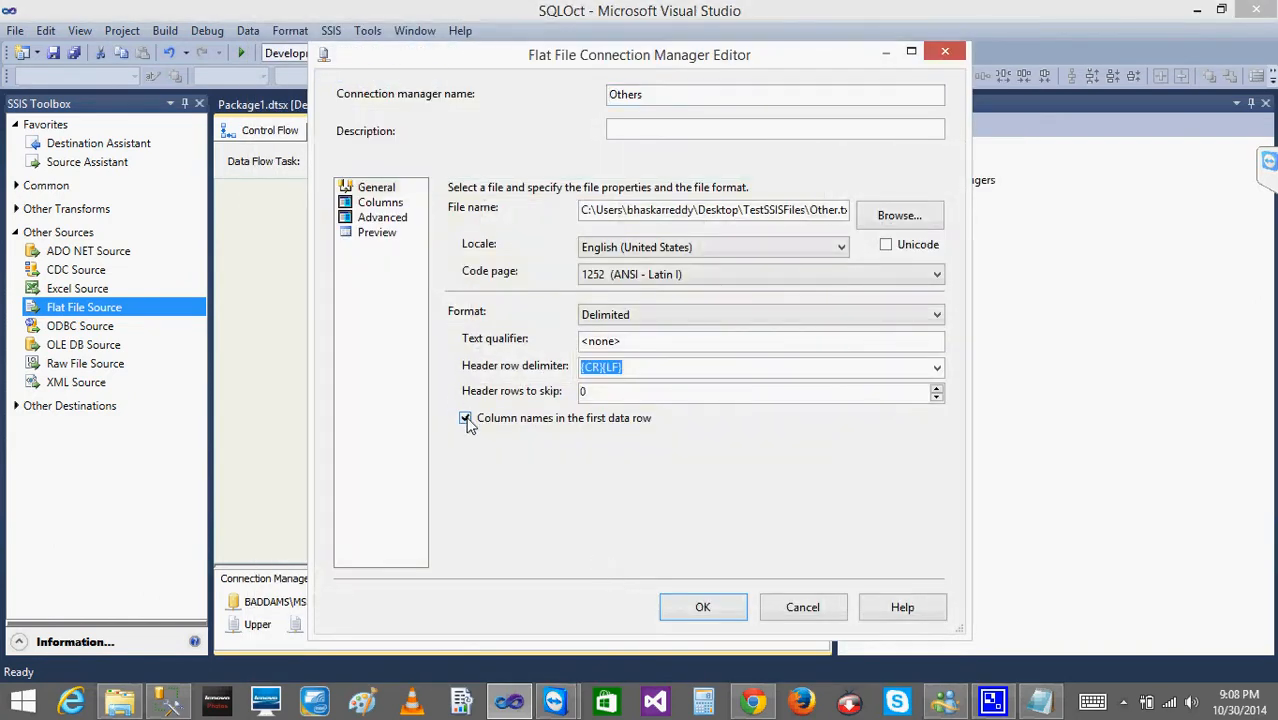
pyautogui.click(465, 418)
pyautogui.click(380, 203)
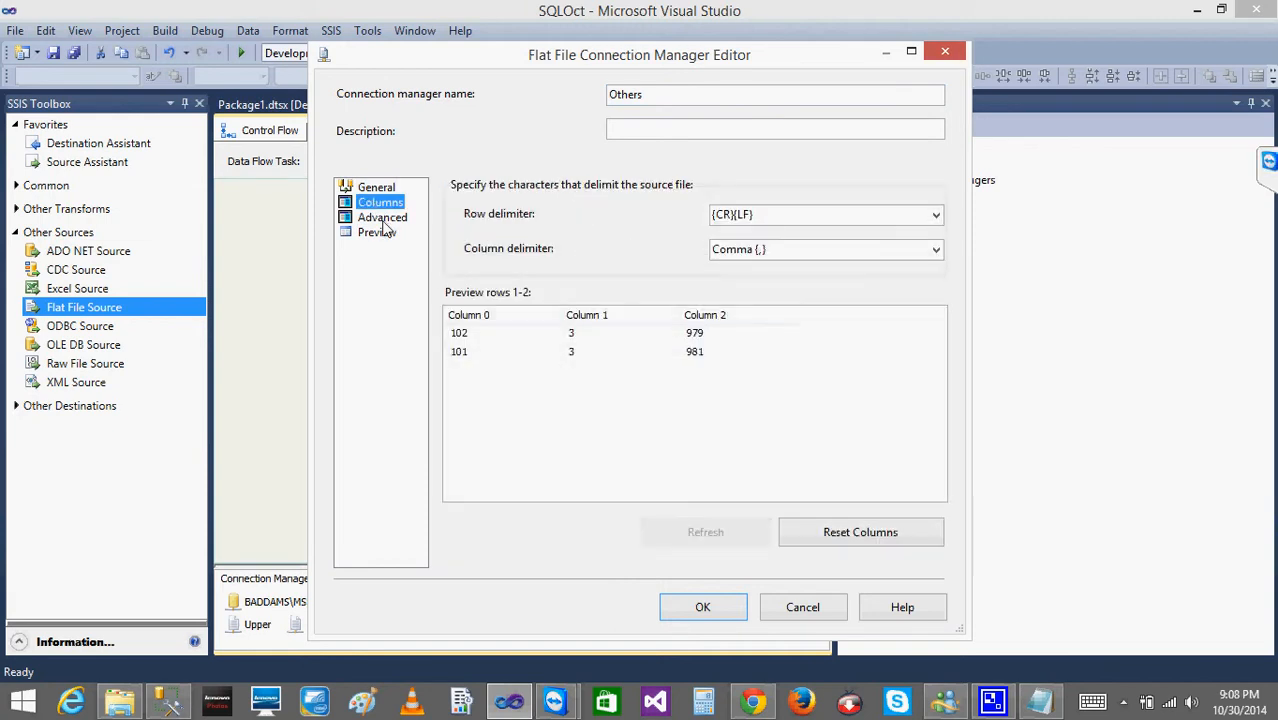
pyautogui.click(381, 217)
pyautogui.click(381, 203)
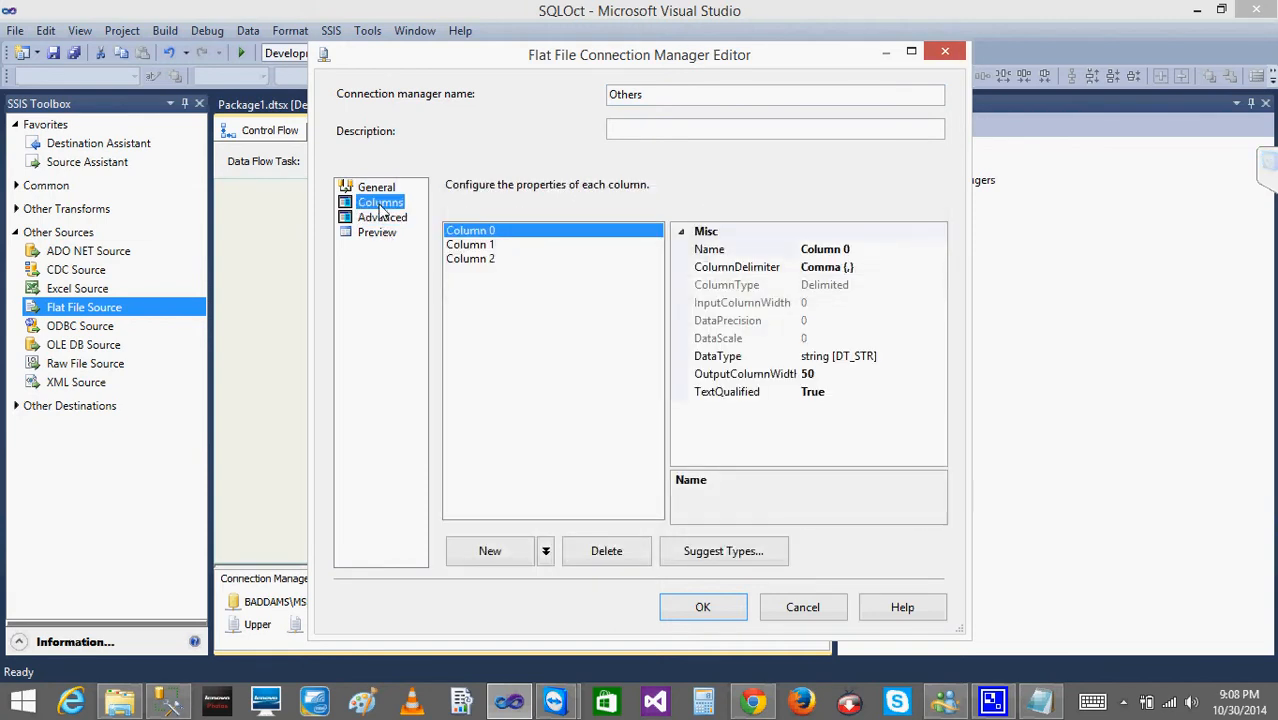
pyautogui.click(786, 605)
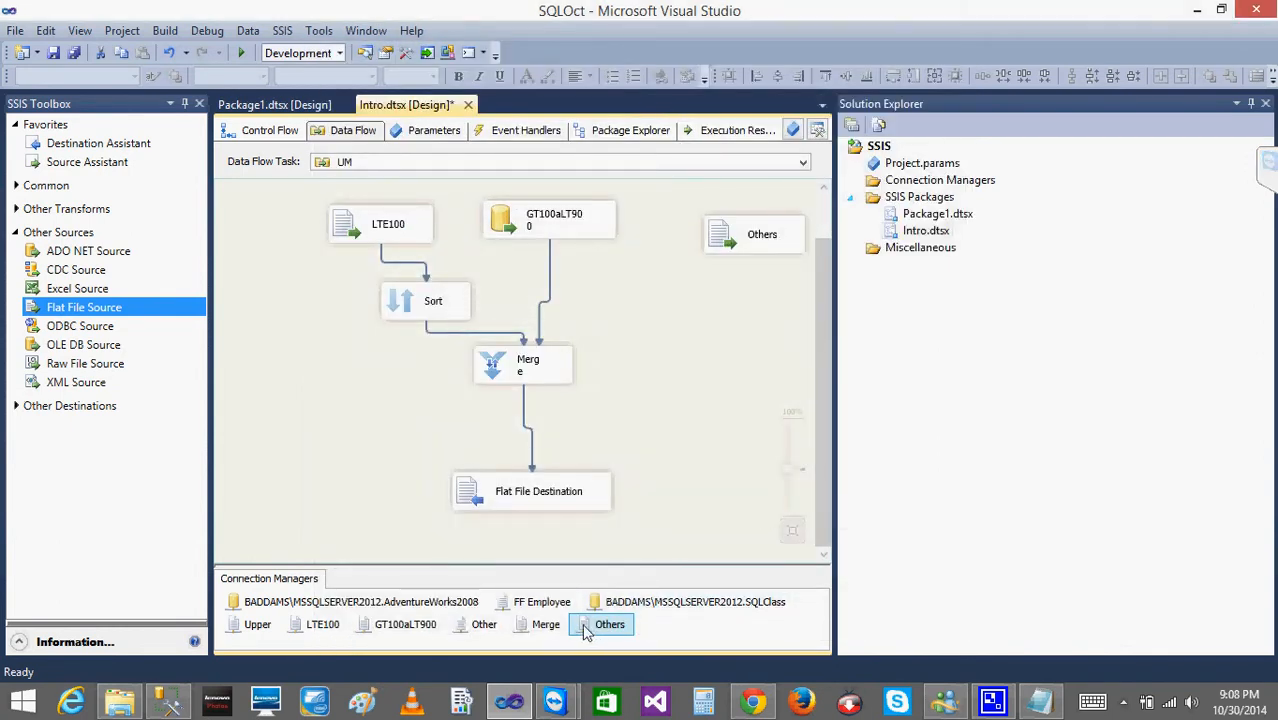
# Delete the Others connection manager and assign the existing Other connection, with its CompanyId, Qtr and Amount columns, to the Others source.
pyautogui.press('Delete')
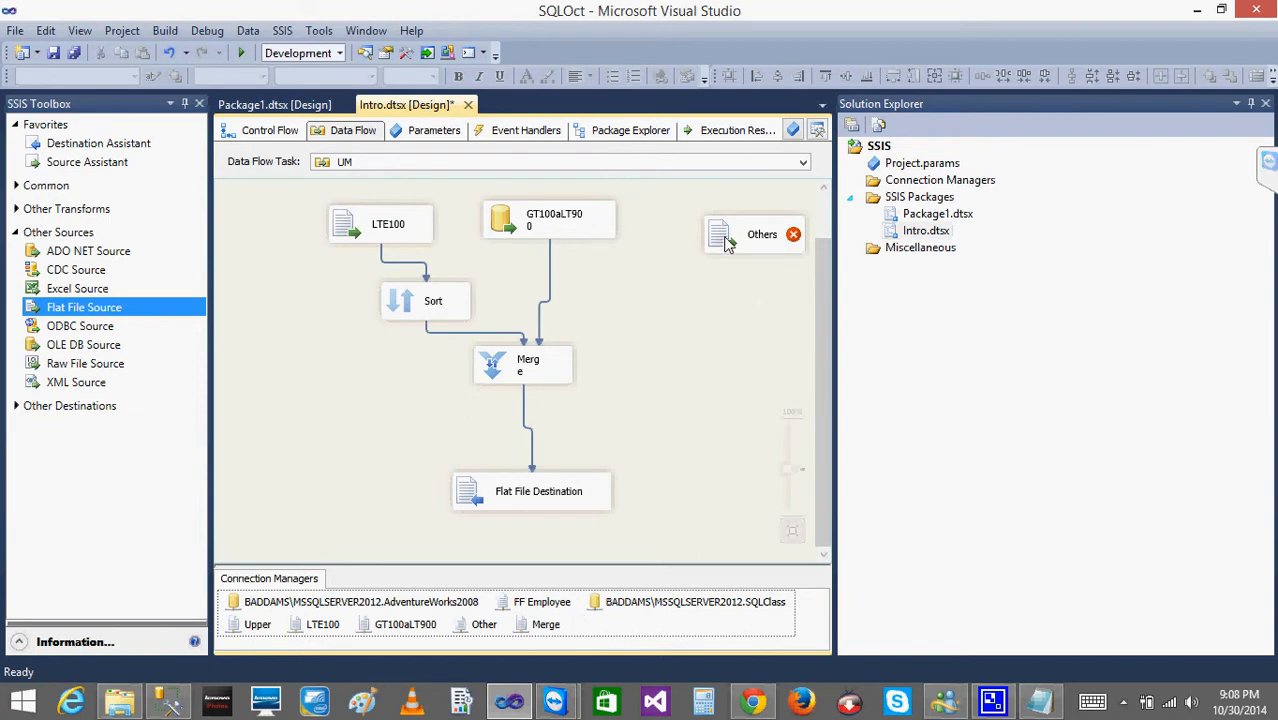
pyautogui.doubleClick(727, 246)
pyautogui.click(860, 157)
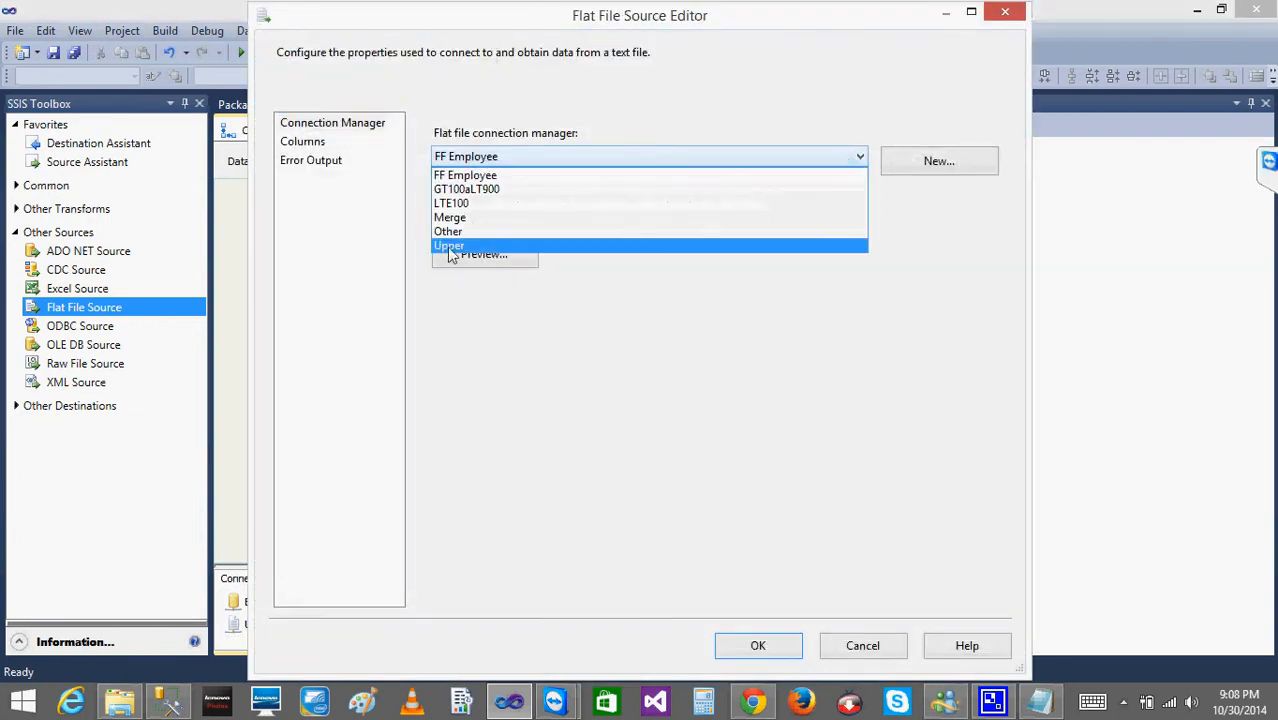
pyautogui.click(465, 232)
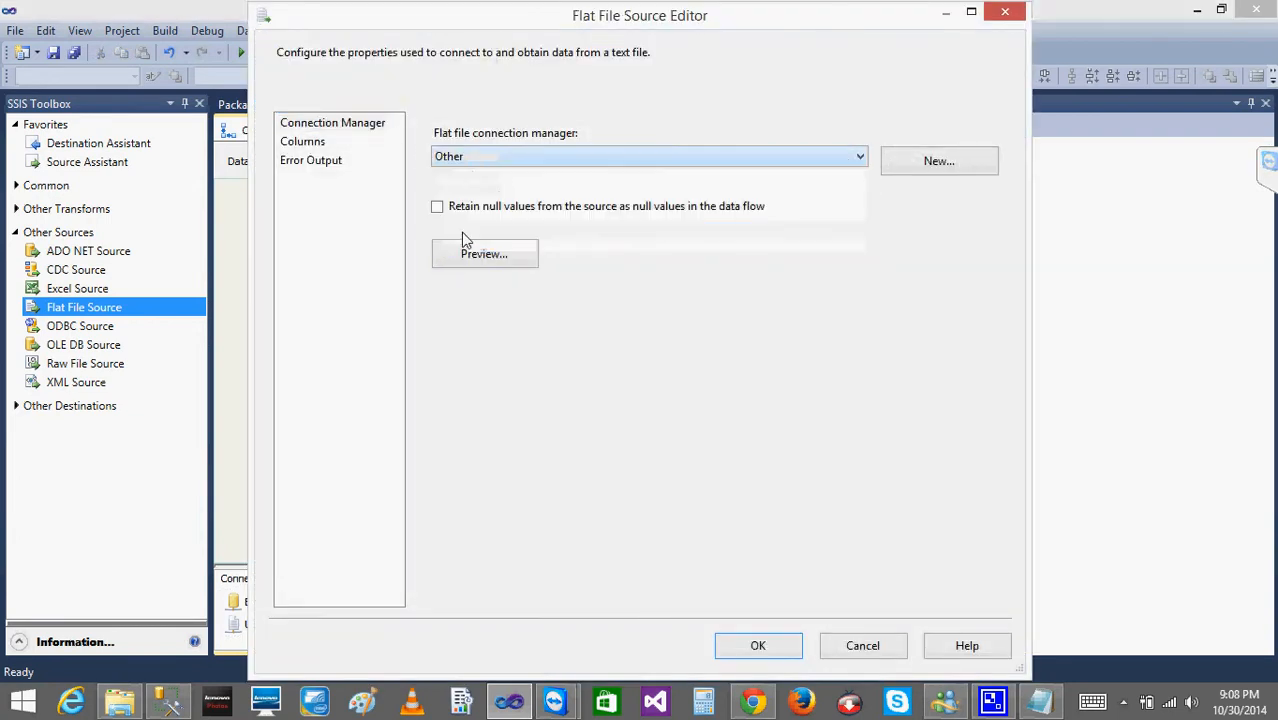
pyautogui.click(295, 144)
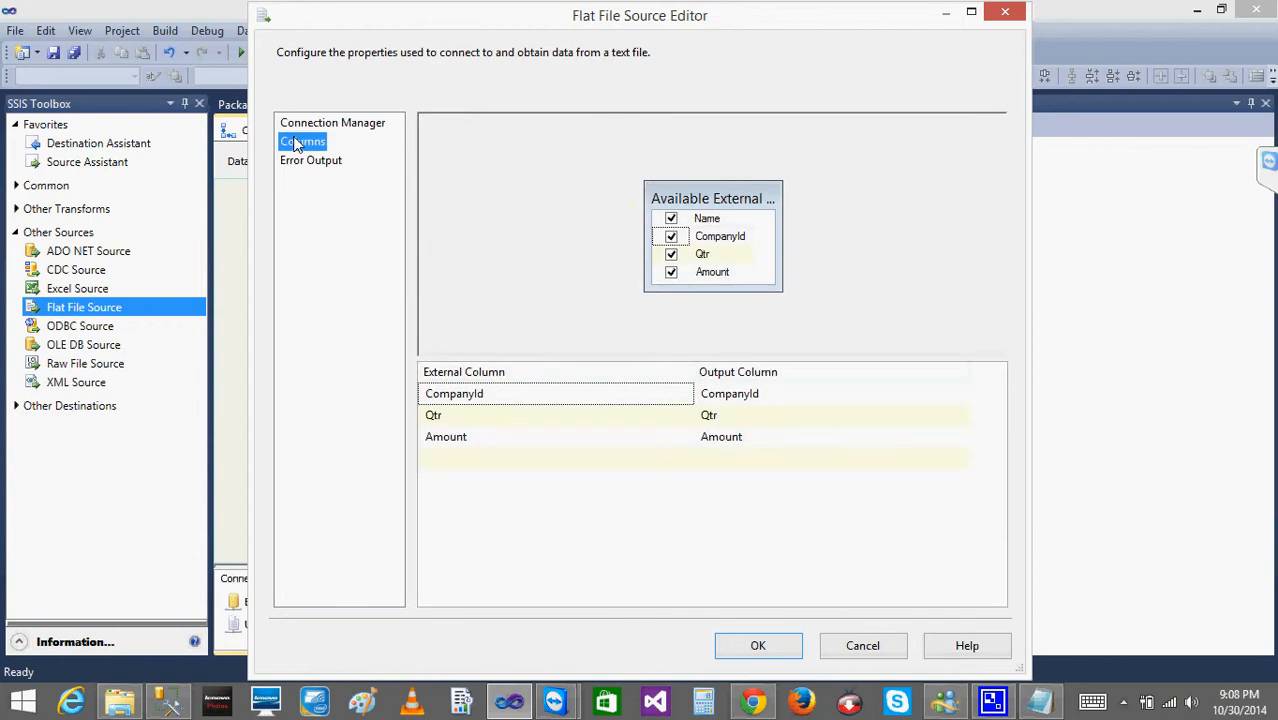
pyautogui.click(759, 645)
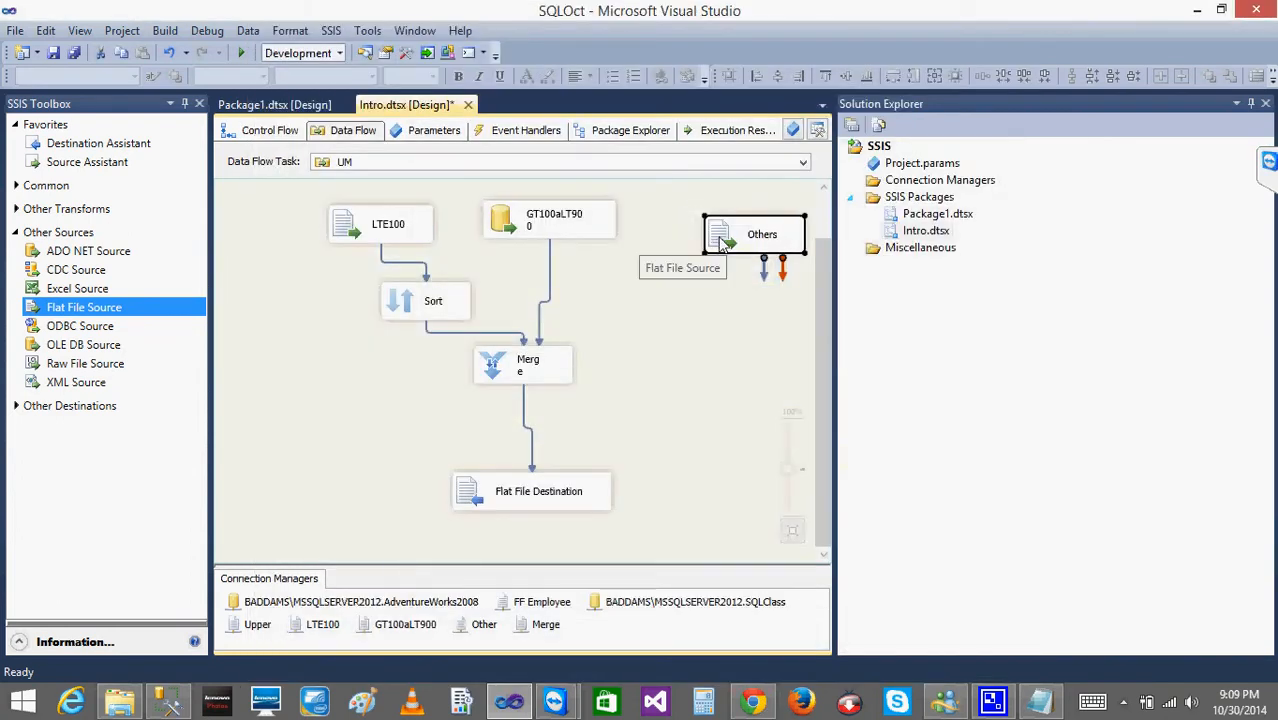
# Try to connect the Others source's output to the Merge transformation.
pyautogui.moveTo(763, 270); pyautogui.dragTo(528, 362)
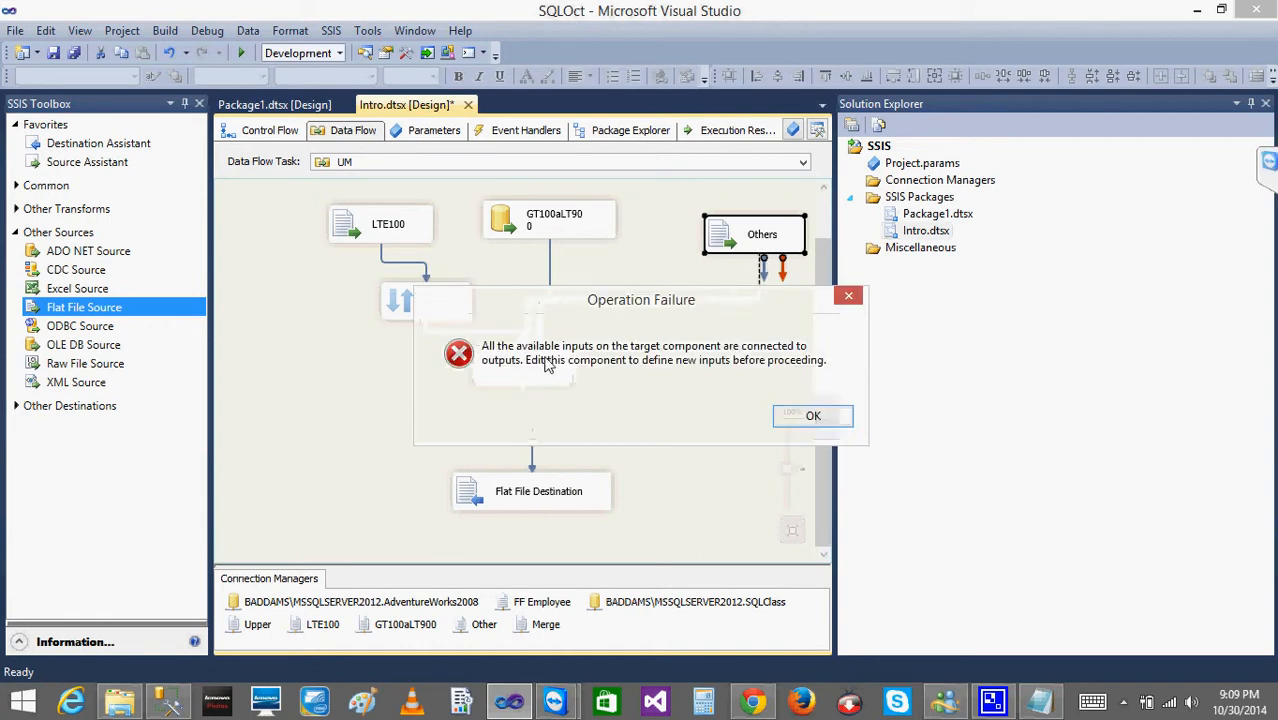
pyautogui.click(808, 416)
# Delete the Merge and Sort transformations from the UM data flow.
pyautogui.click(500, 362)
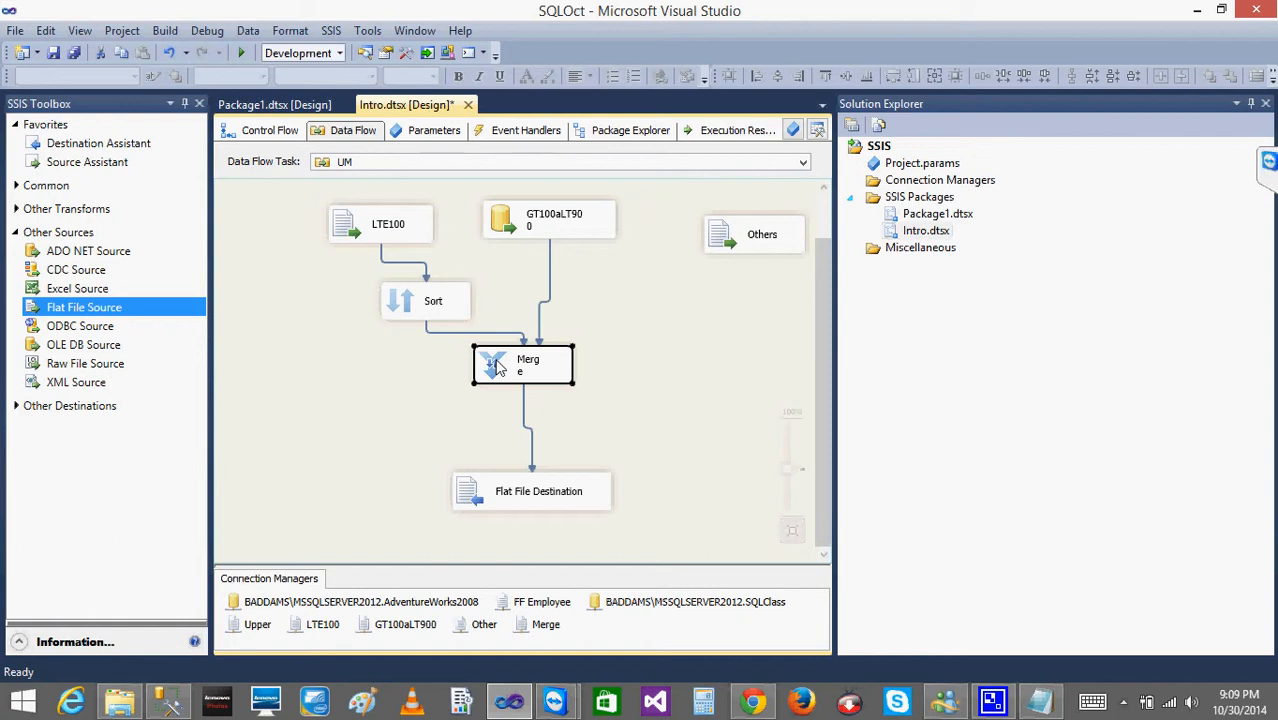
pyautogui.press('Delete')
pyautogui.click(421, 313)
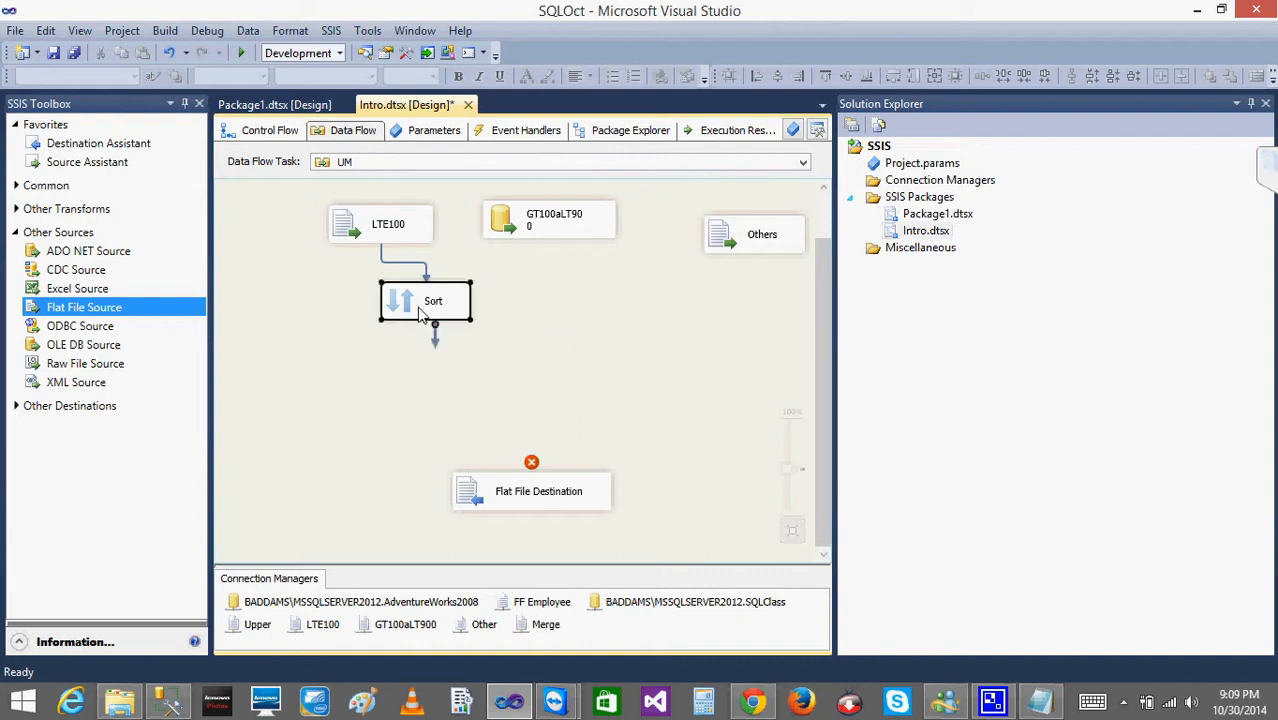
pyautogui.press('Delete')
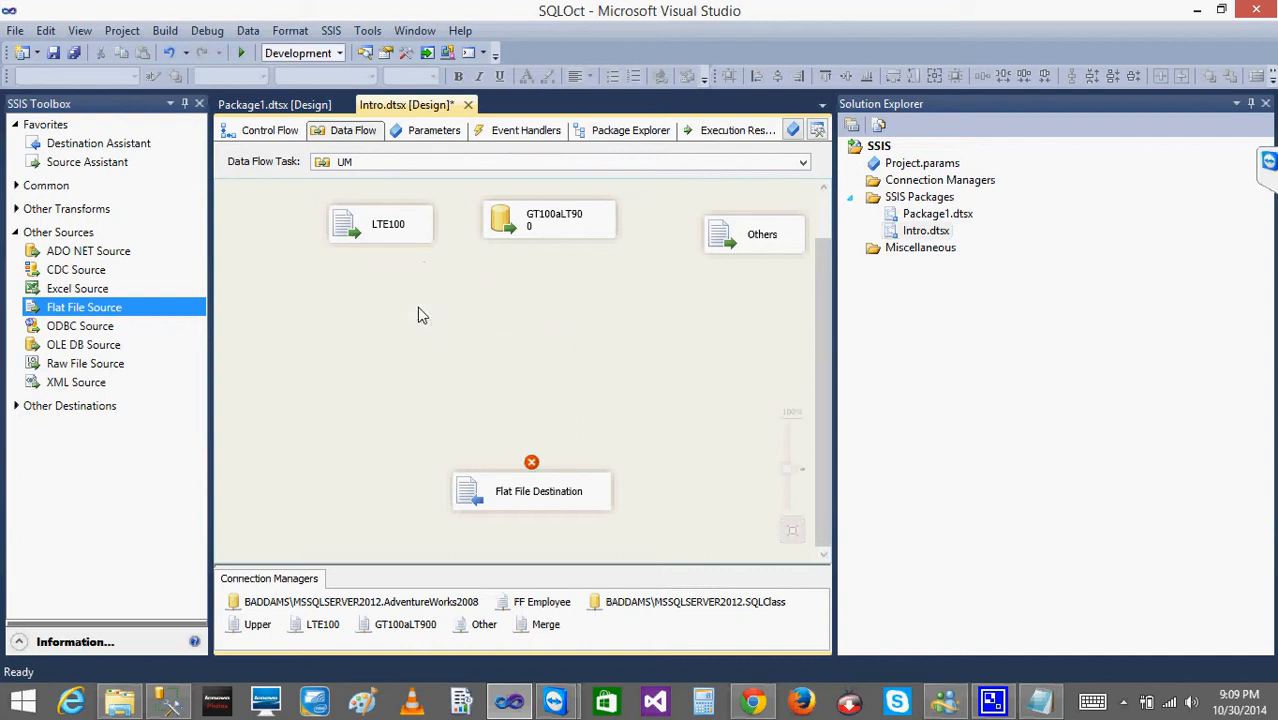
# Add a Union All transformation between the sources and the Flat File Destination.
pyautogui.click(15, 234)
pyautogui.click(16, 185)
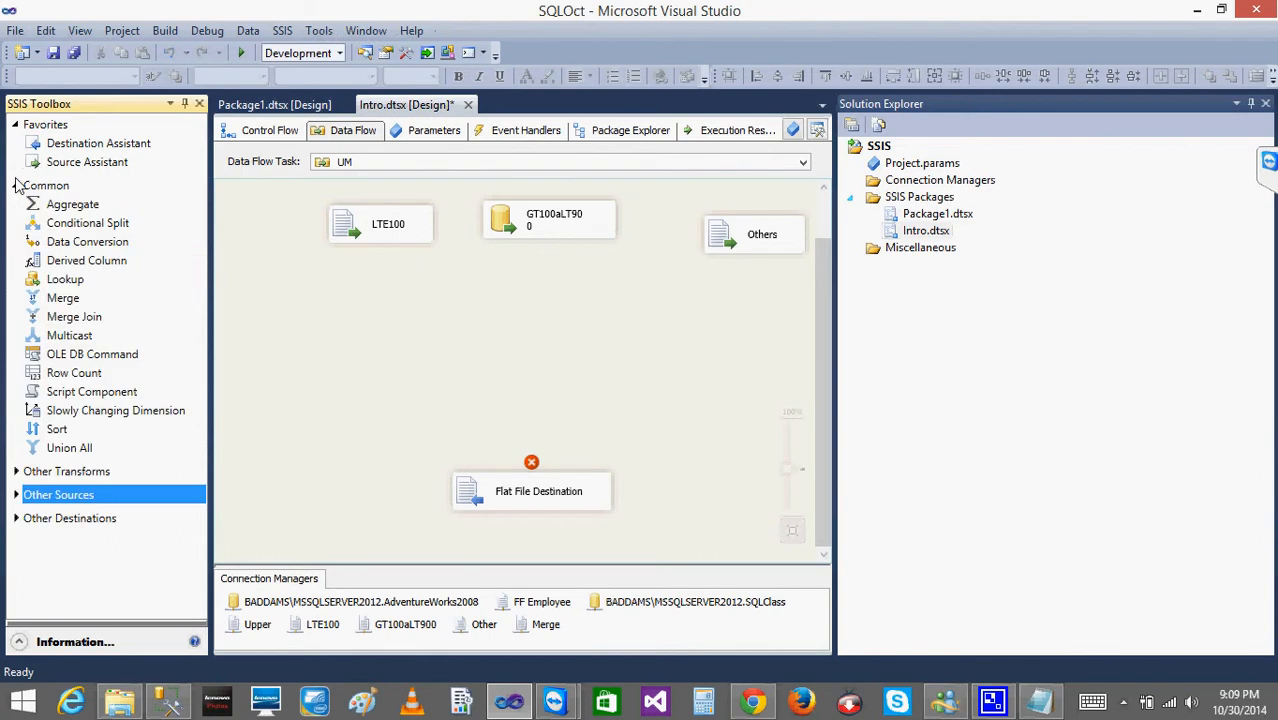
pyautogui.moveTo(40, 456); pyautogui.dragTo(506, 346)
# Connect the outputs of the LTE100, GT100aLT900 and Others sources to the Union All transformation.
pyautogui.click(378, 231)
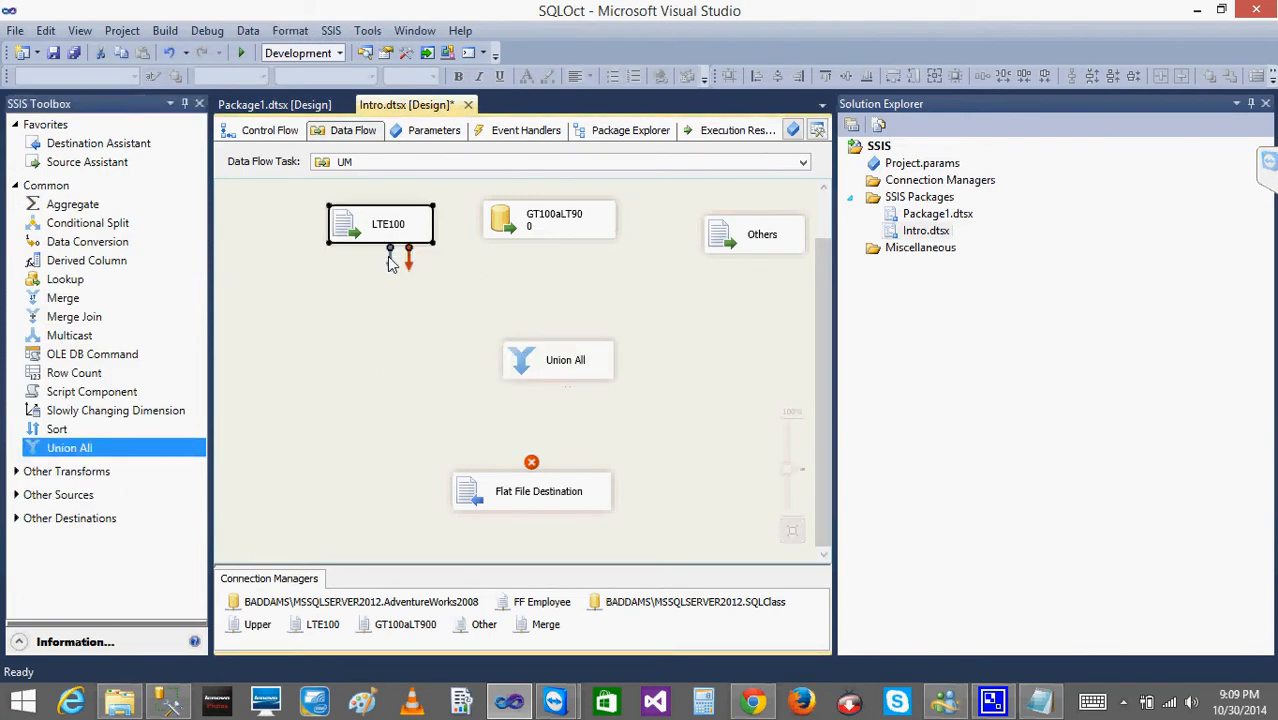
pyautogui.moveTo(393, 266); pyautogui.dragTo(530, 355)
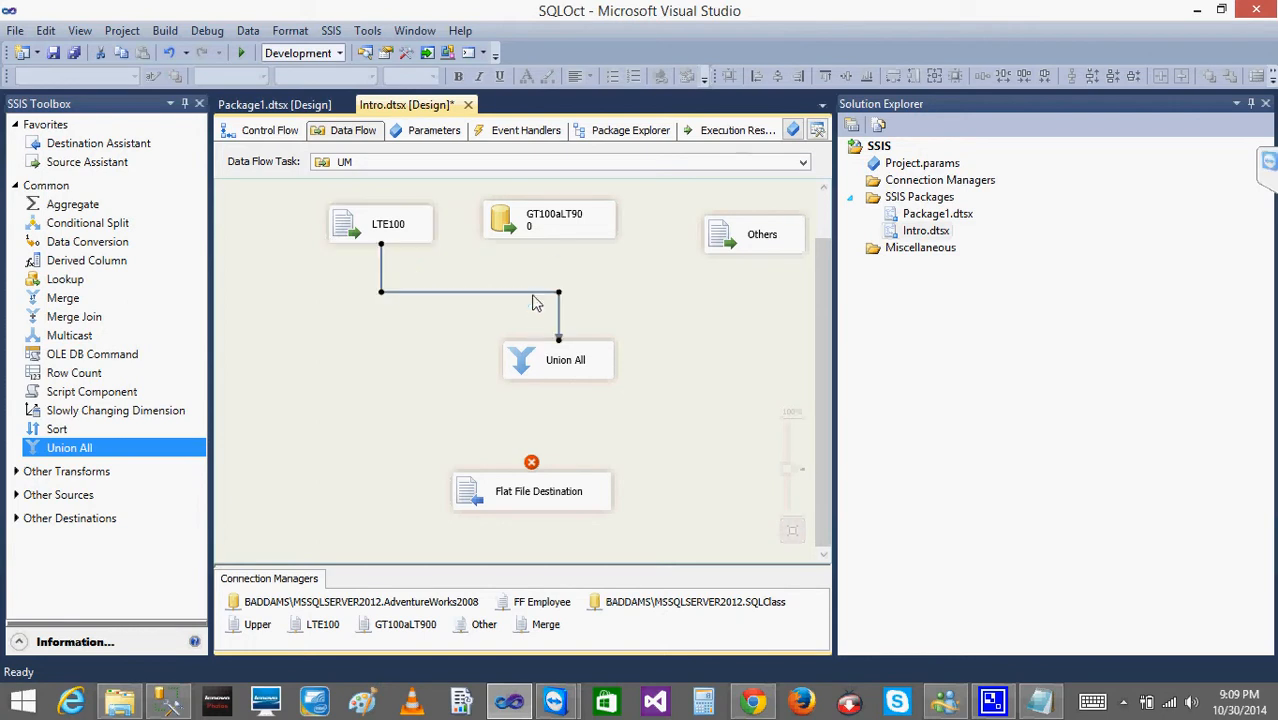
pyautogui.click(556, 232)
pyautogui.moveTo(560, 254); pyautogui.dragTo(578, 352)
pyautogui.click(771, 233)
pyautogui.moveTo(766, 262); pyautogui.dragTo(582, 366)
# Review the Union All's column mappings for its inputs and connect its output to the Flat File Destination.
pyautogui.doubleClick(535, 368)
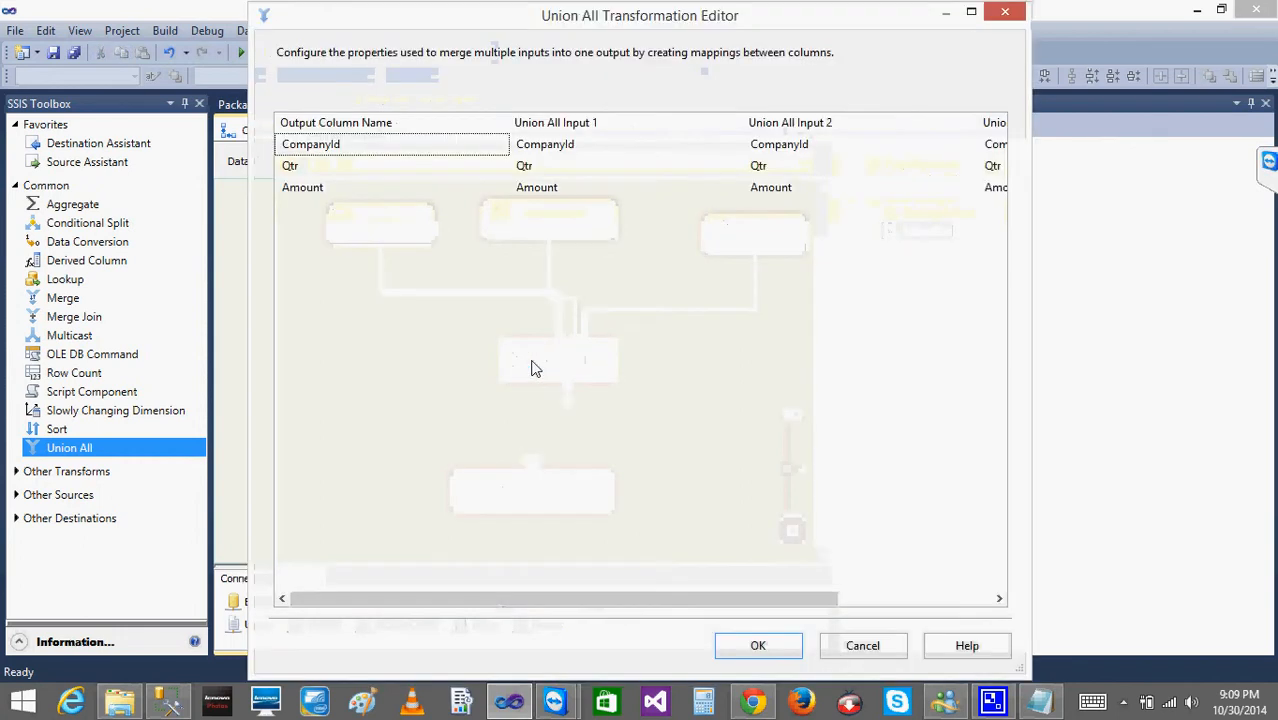
pyautogui.click(380, 123)
pyautogui.click(555, 125)
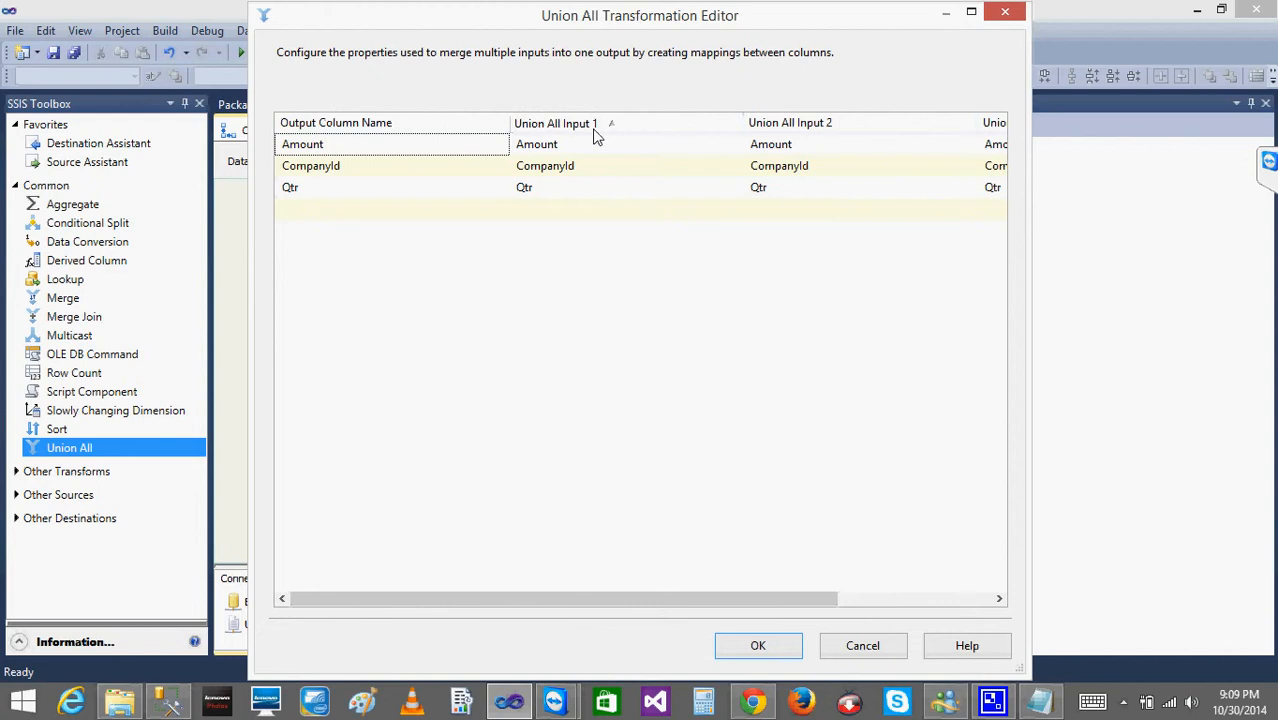
pyautogui.click(765, 124)
pyautogui.click(992, 124)
pyautogui.moveTo(665, 599); pyautogui.dragTo(502, 598)
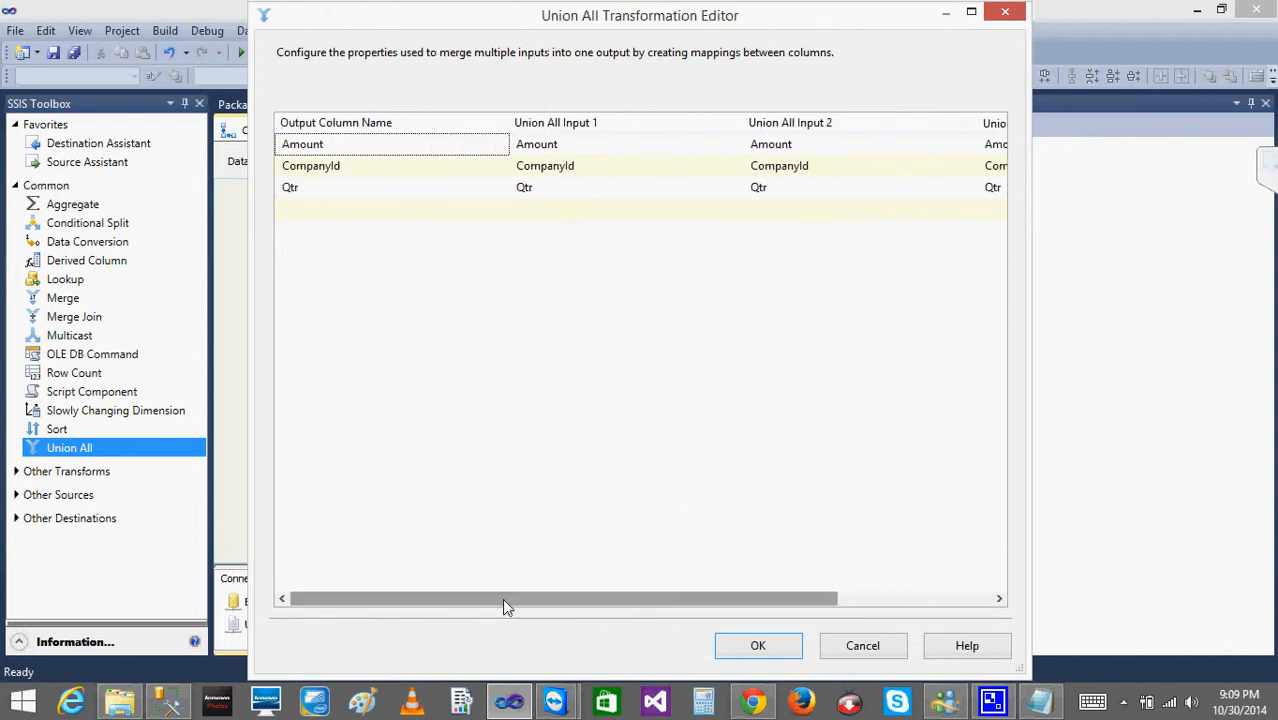
pyautogui.click(756, 647)
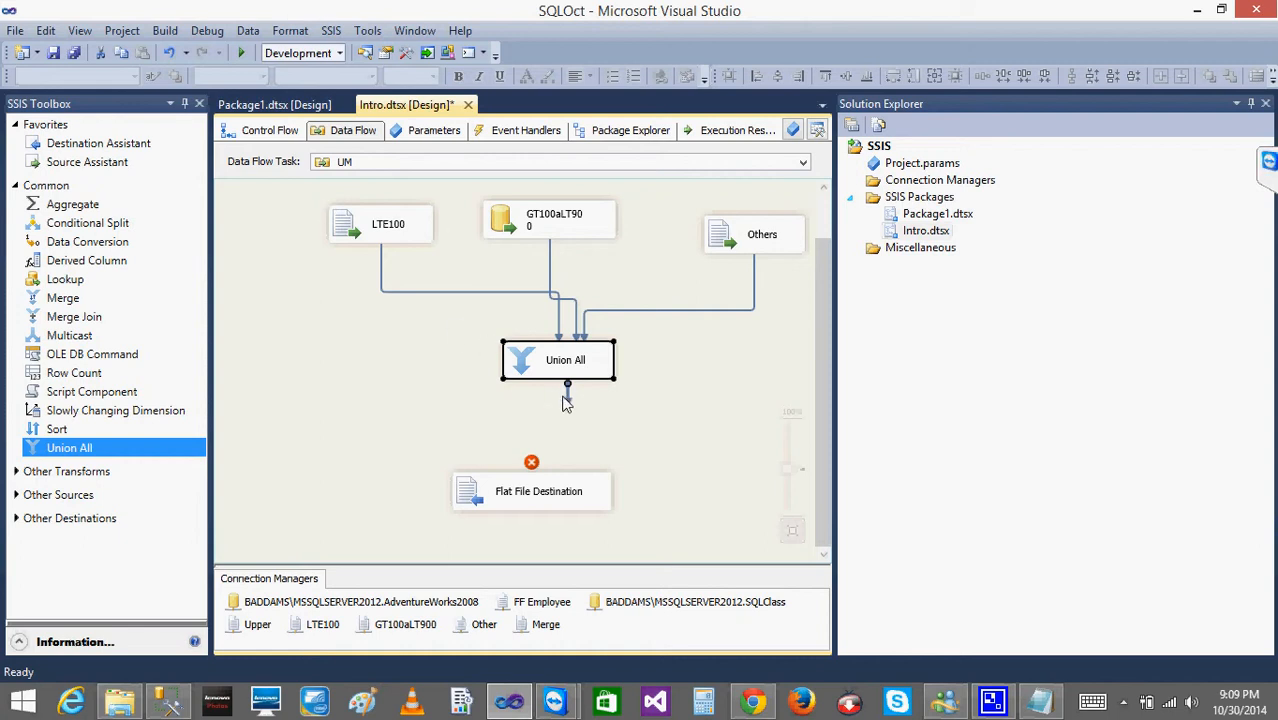
pyautogui.moveTo(571, 400); pyautogui.dragTo(517, 500)
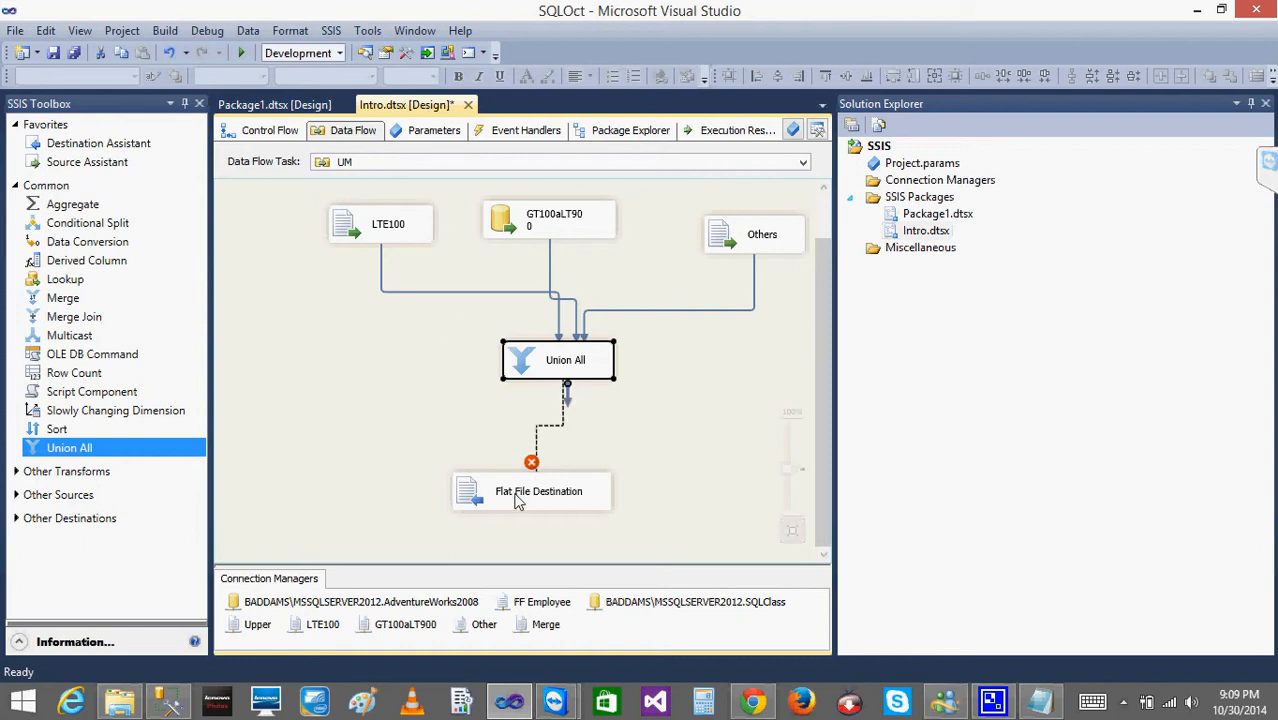
pyautogui.click(537, 370)
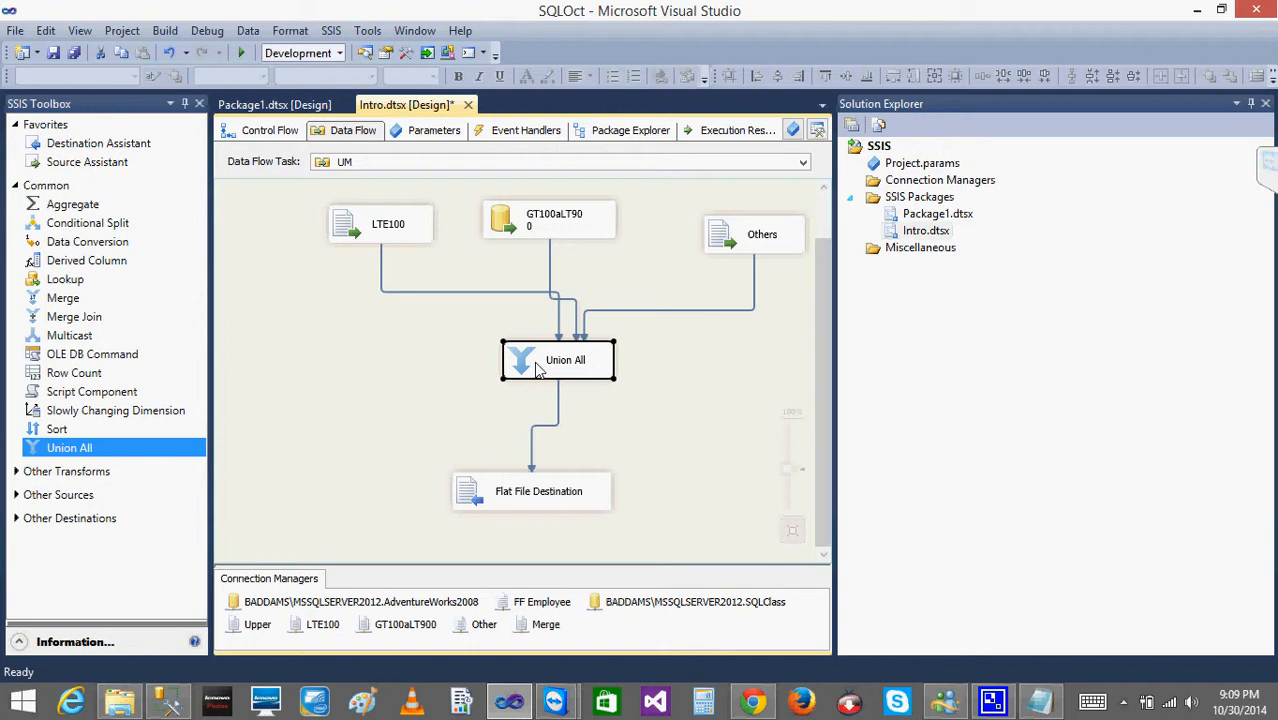
# Compare the columns of the LTE100 and GT100aLT900 sources with the Union All's input mappings.
pyautogui.doubleClick(388, 226)
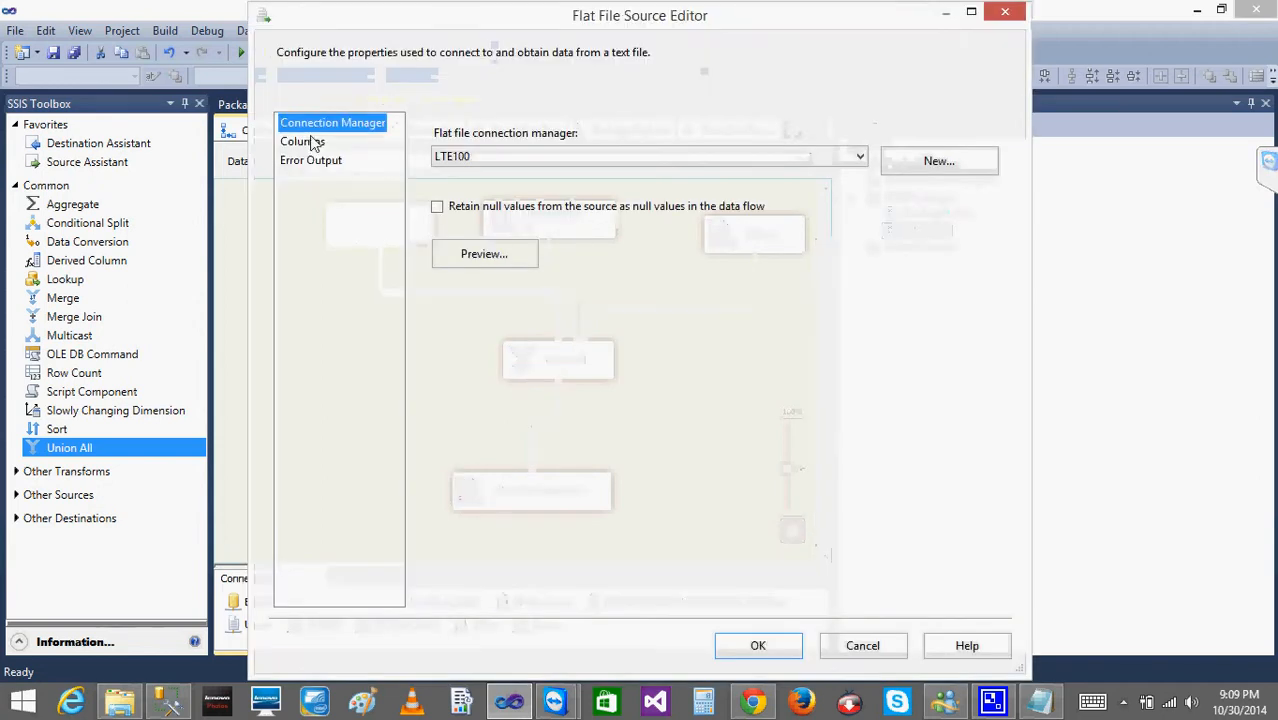
pyautogui.click(302, 141)
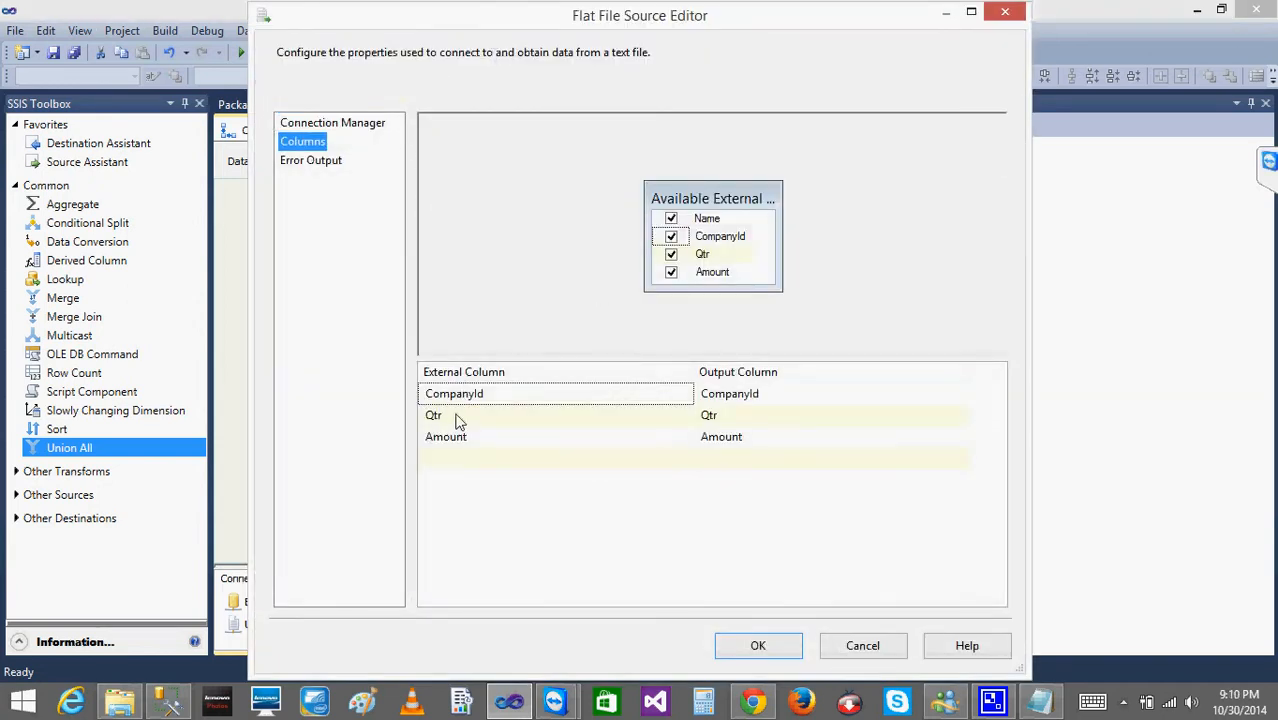
pyautogui.click(752, 645)
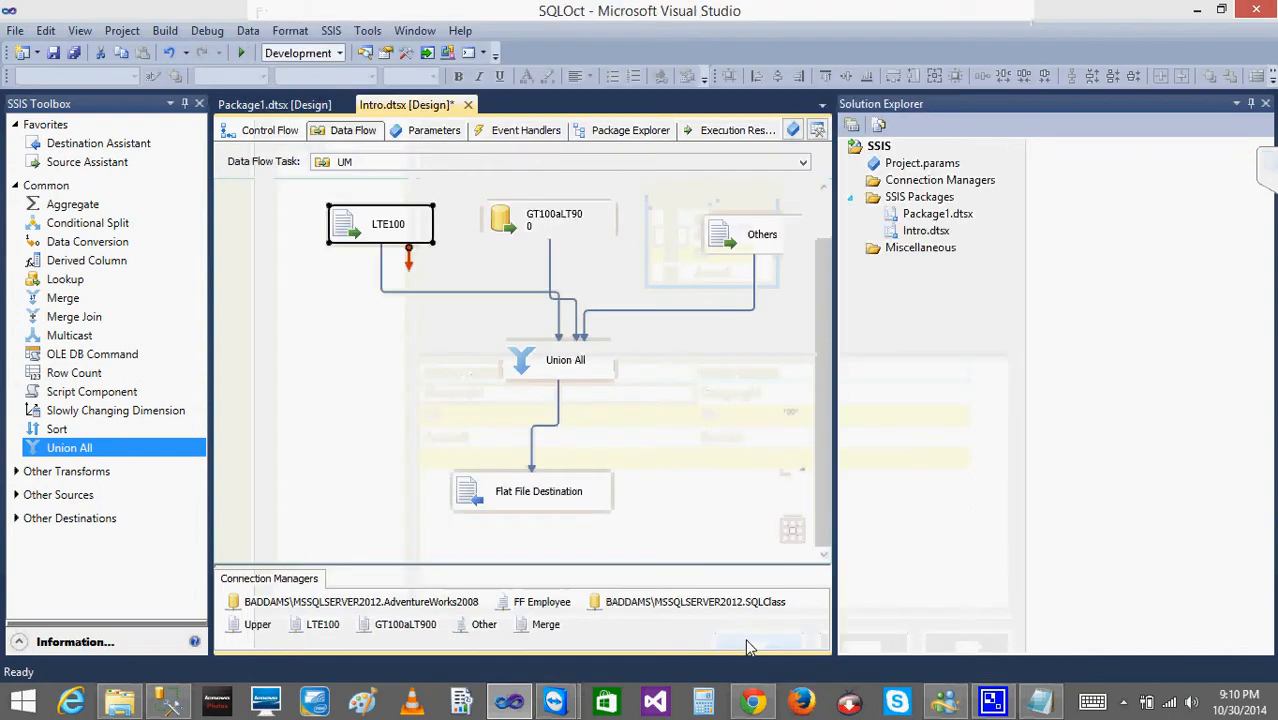
pyautogui.doubleClick(524, 232)
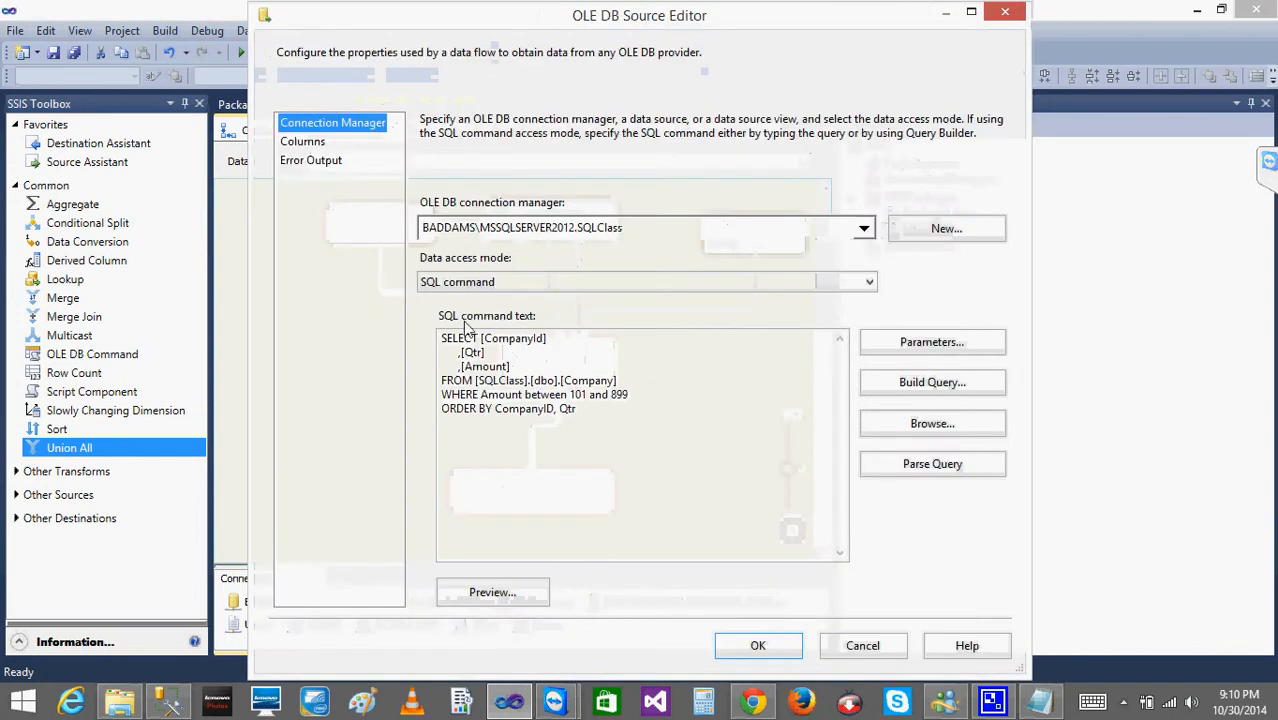
pyautogui.click(318, 142)
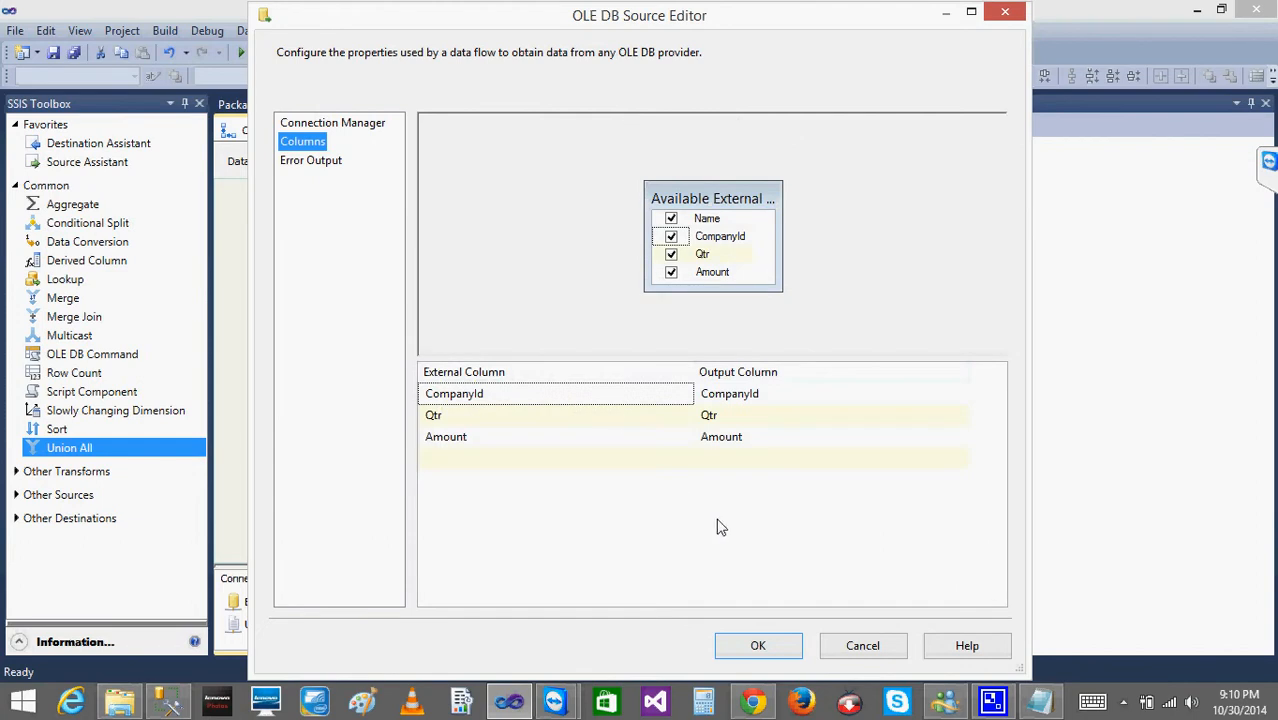
pyautogui.click(765, 645)
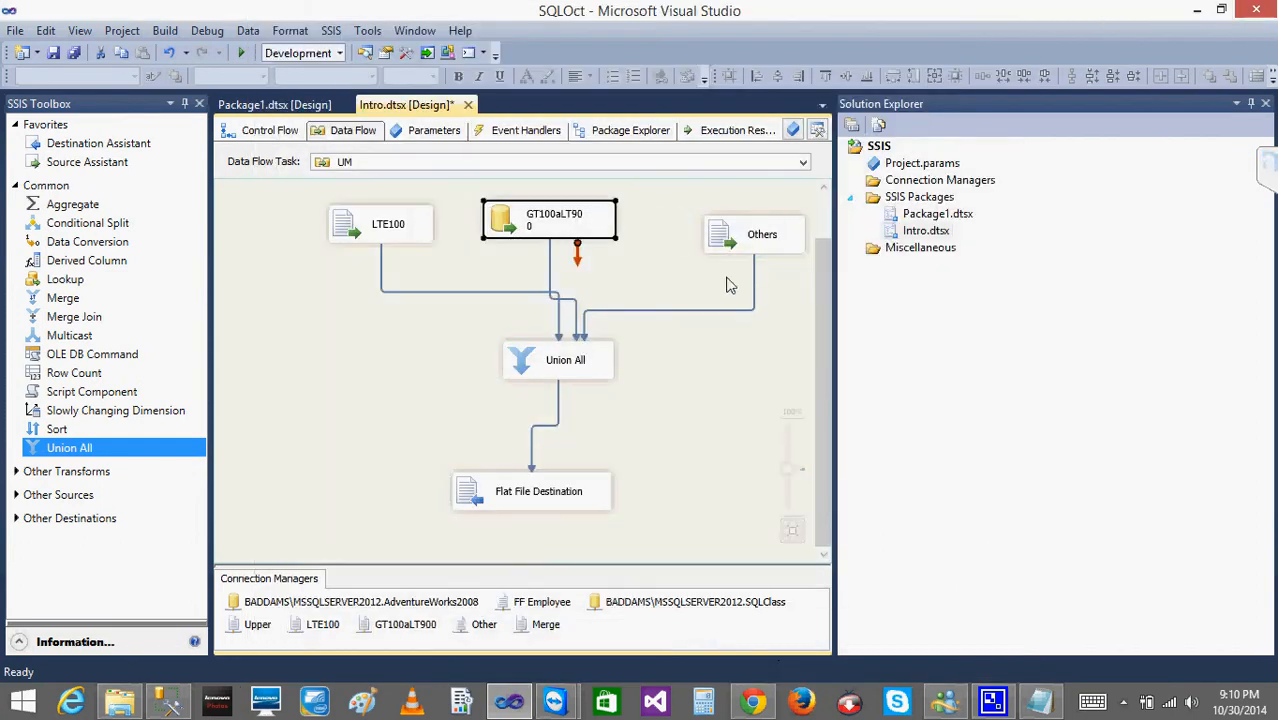
pyautogui.doubleClick(546, 366)
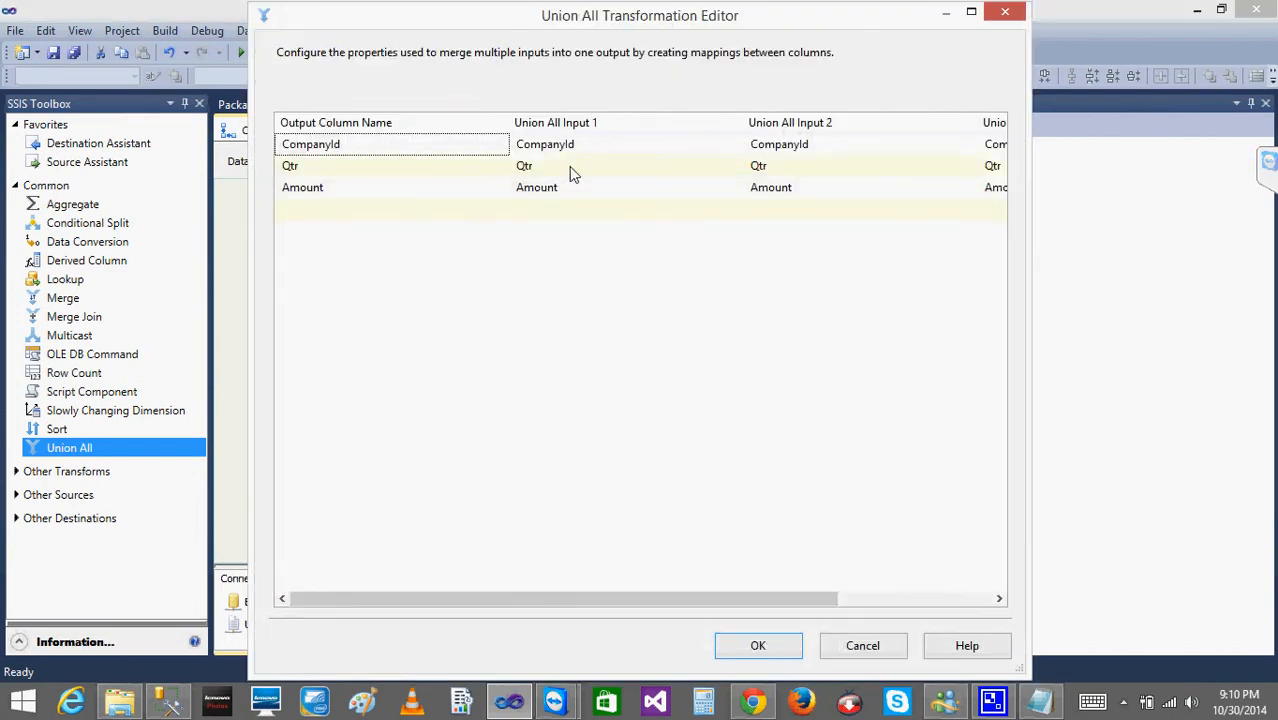
pyautogui.click(762, 645)
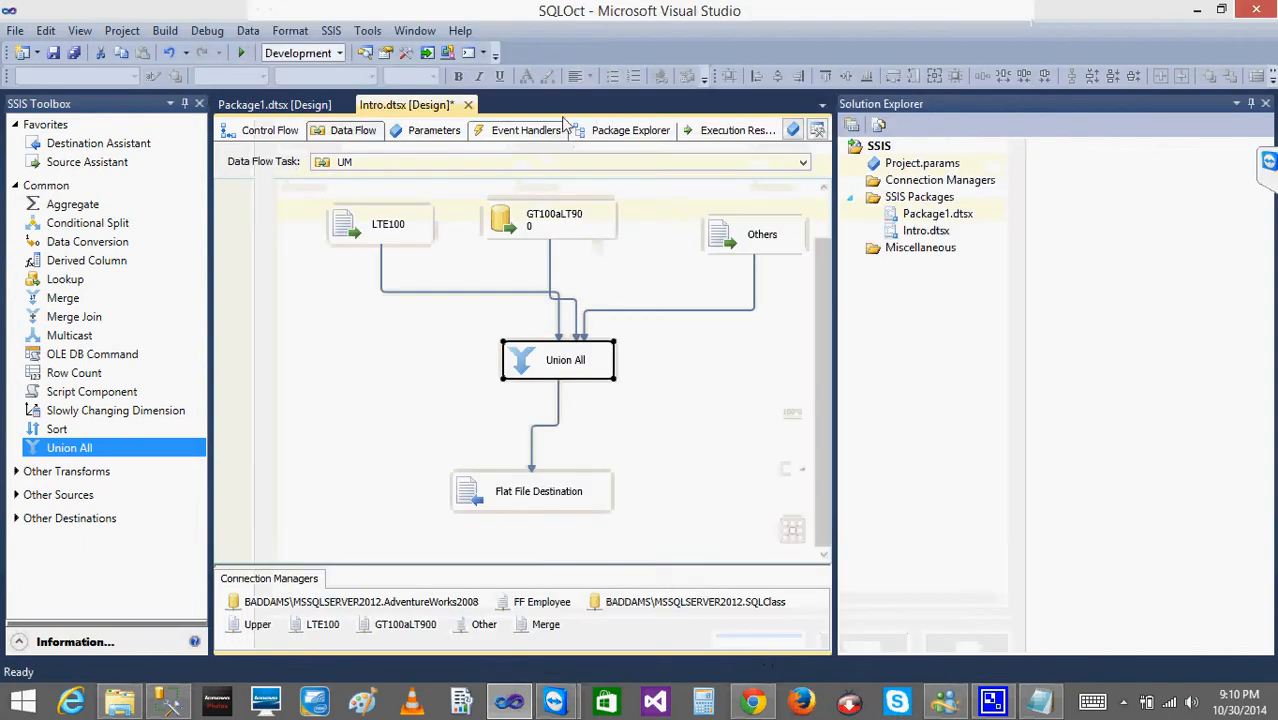
# Change the Qtr column in the GT100aLT900 source's SQL command to CONVERT(VARCHAR(100),[Qtr]) AS Qtr.
pyautogui.doubleClick(523, 222)
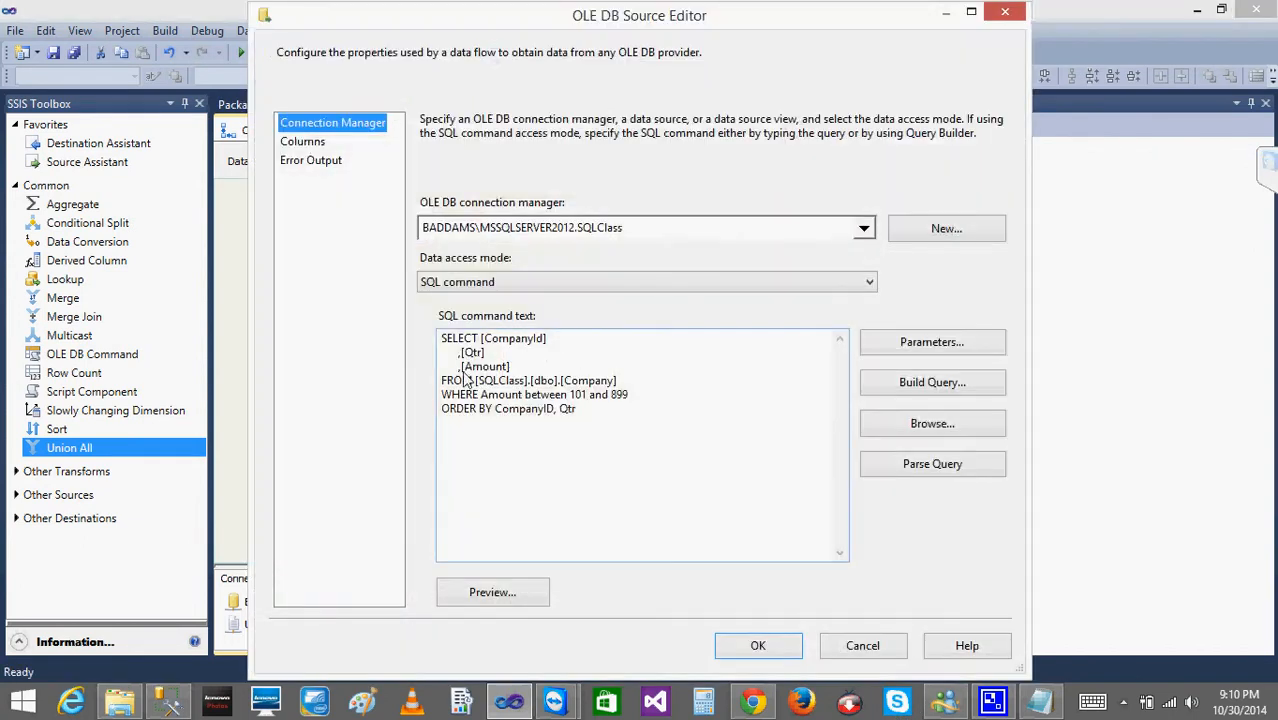
pyautogui.click(466, 368)
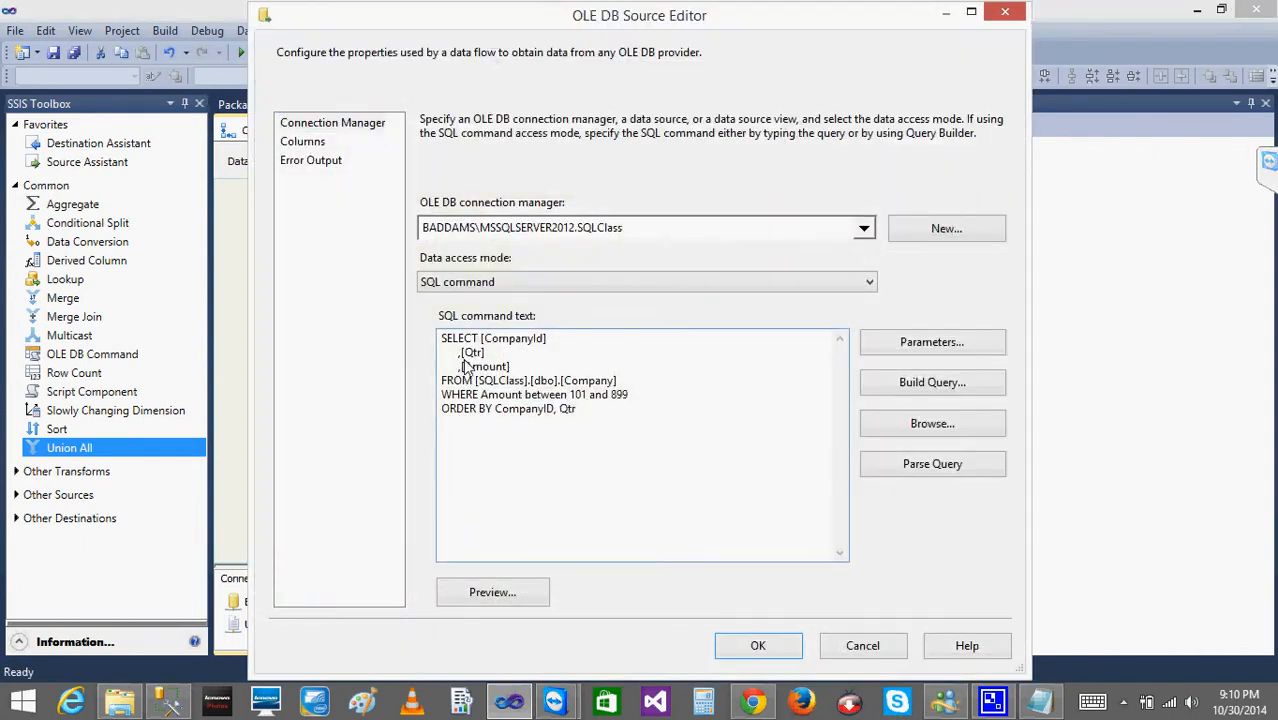
pyautogui.write('VARCHAR(')
pyautogui.write('100')
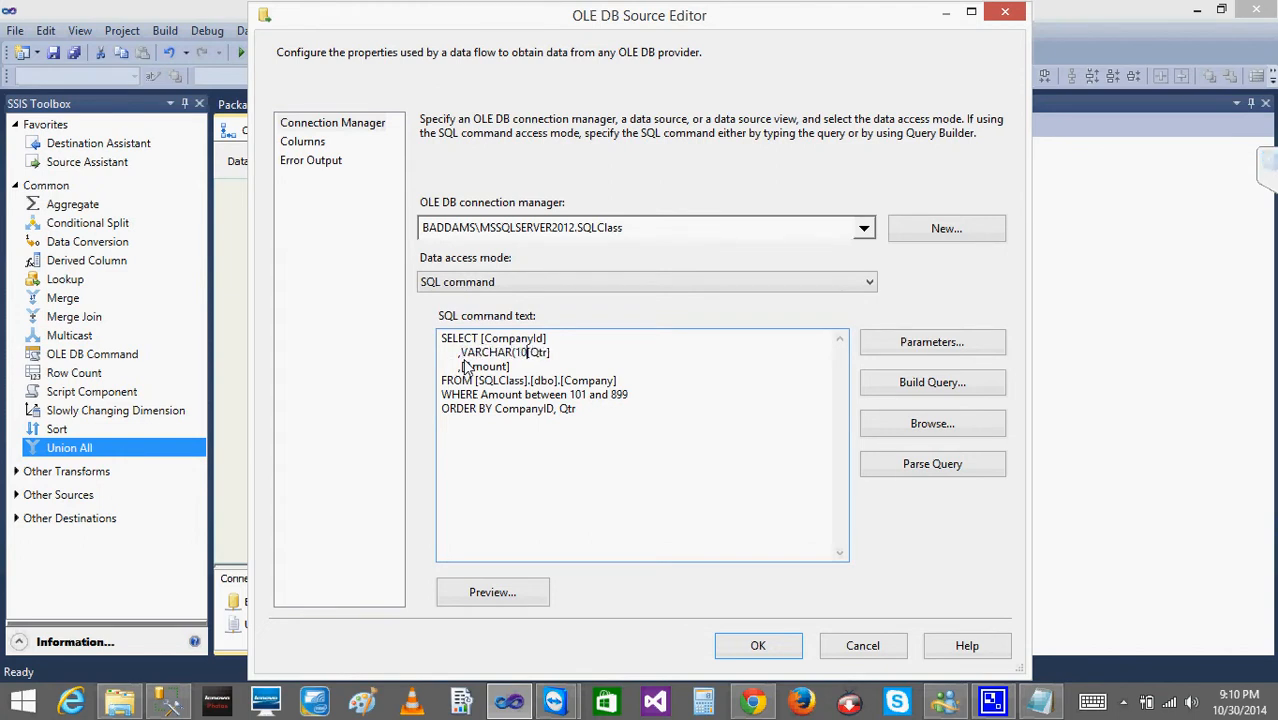
pyautogui.write('),')
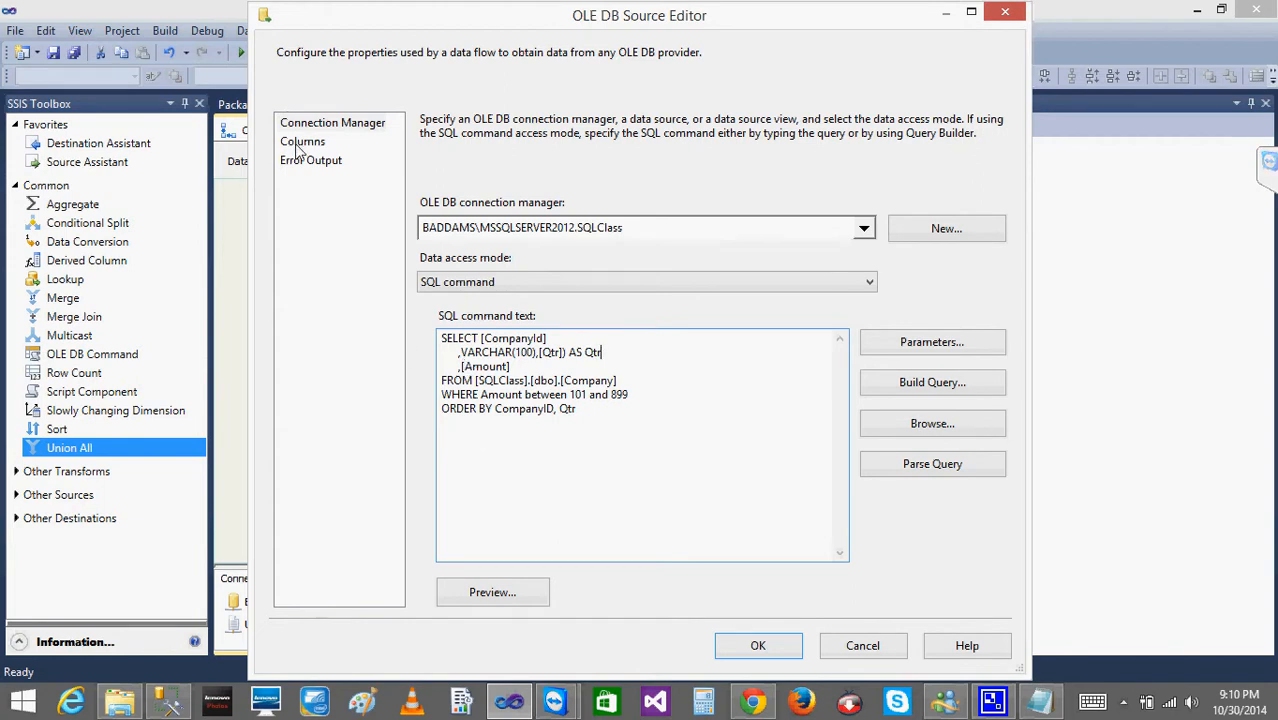
pyautogui.click(298, 145)
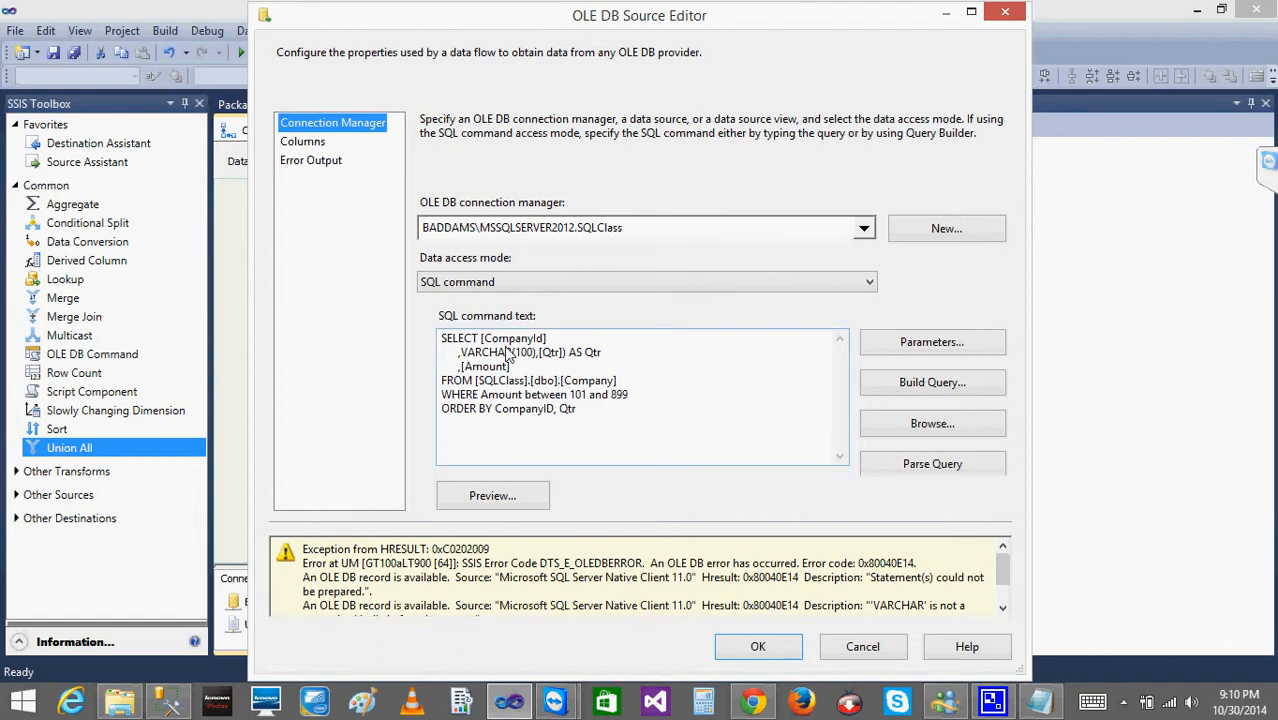
pyautogui.click(461, 359)
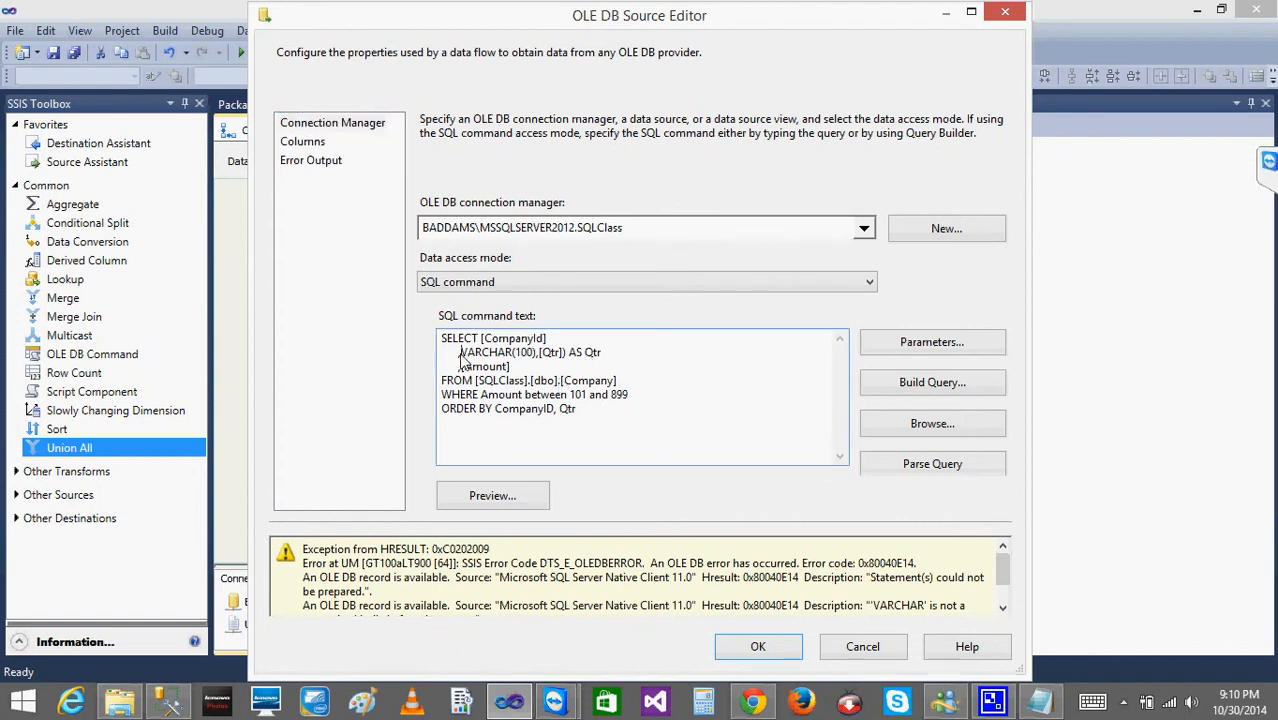
pyautogui.write('CONVERT(')
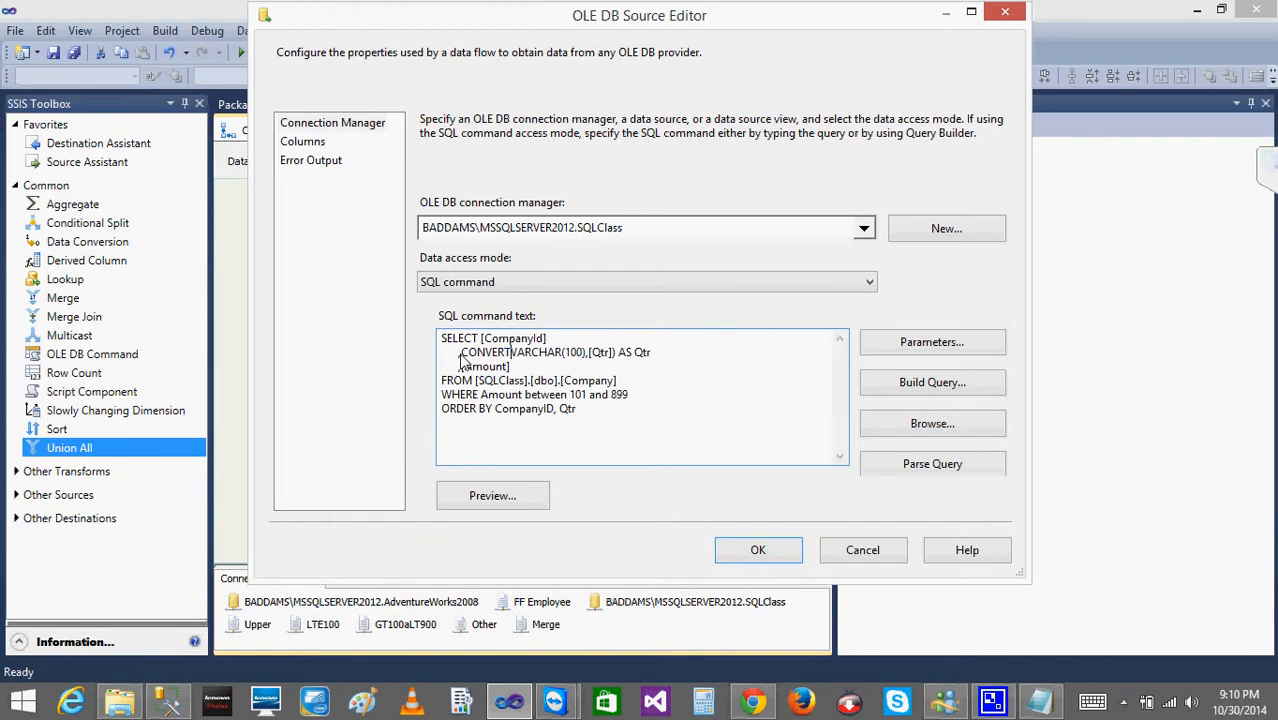
# Check the data type of the Qtr external and output columns in the GT100aLT900 source.
pyautogui.click(287, 142)
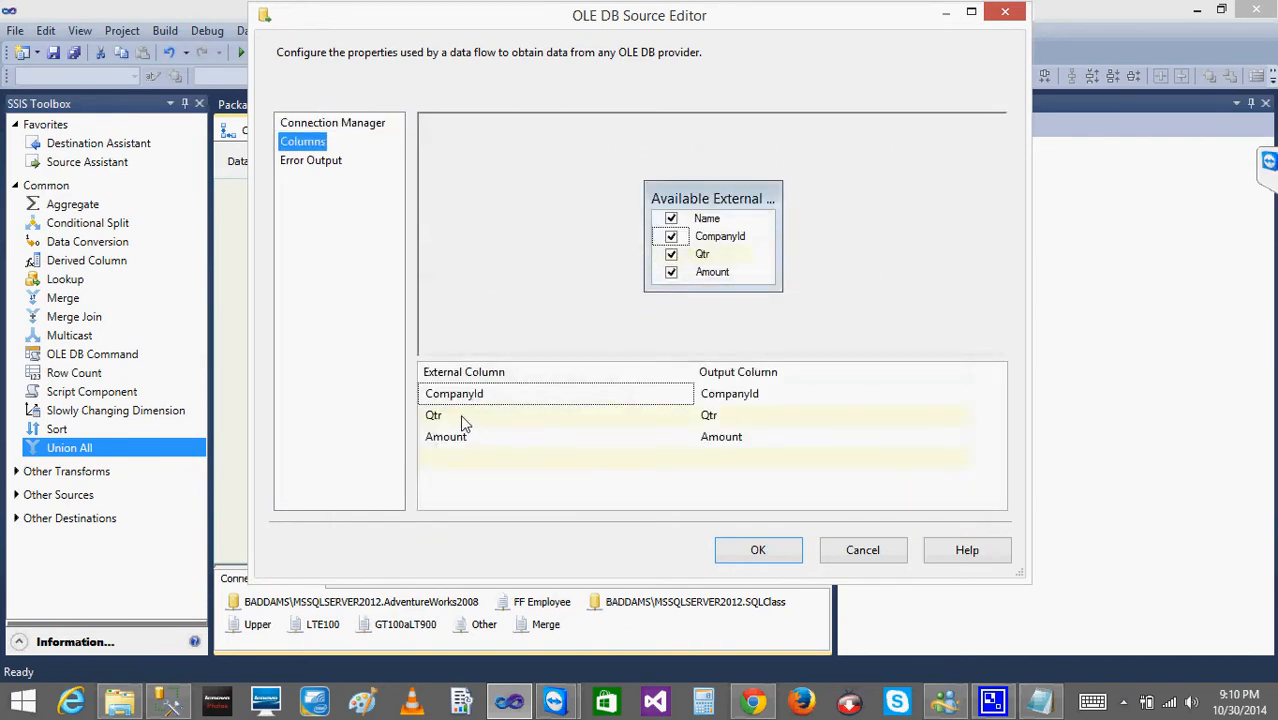
pyautogui.moveTo(460, 423)
pyautogui.moveTo(724, 427)
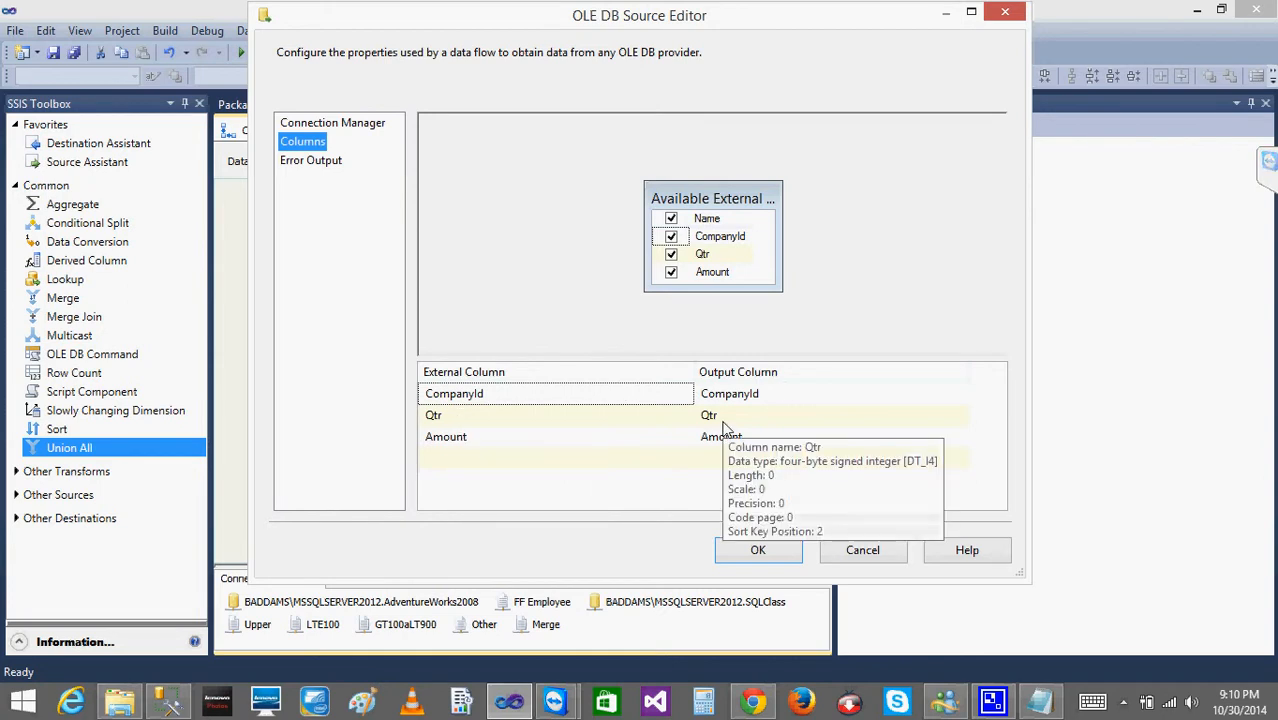
pyautogui.click(318, 124)
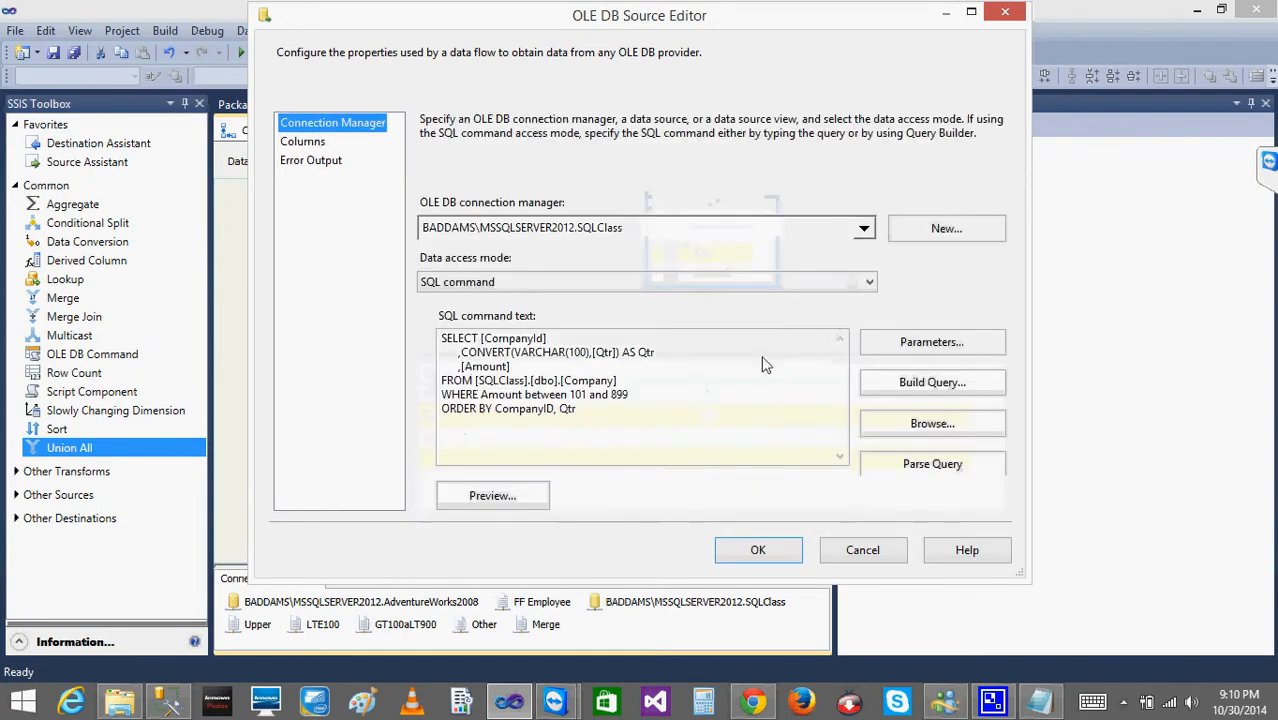
pyautogui.click(313, 143)
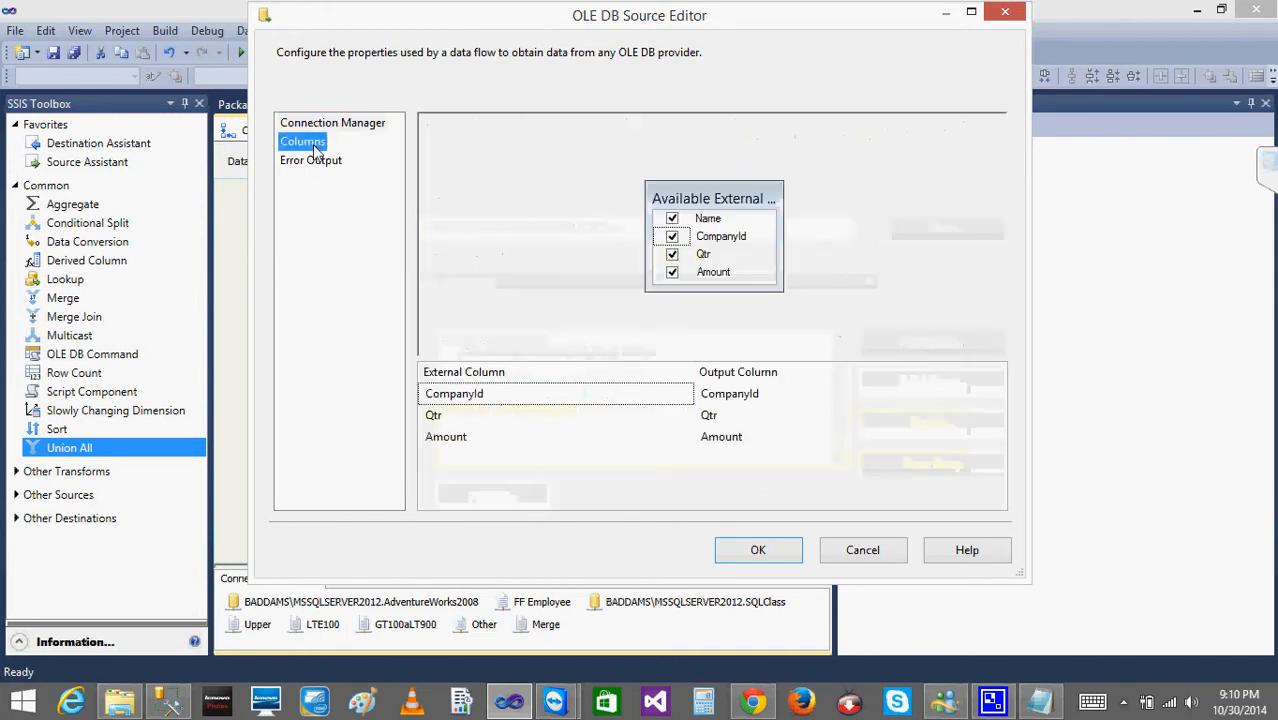
pyautogui.moveTo(431, 421)
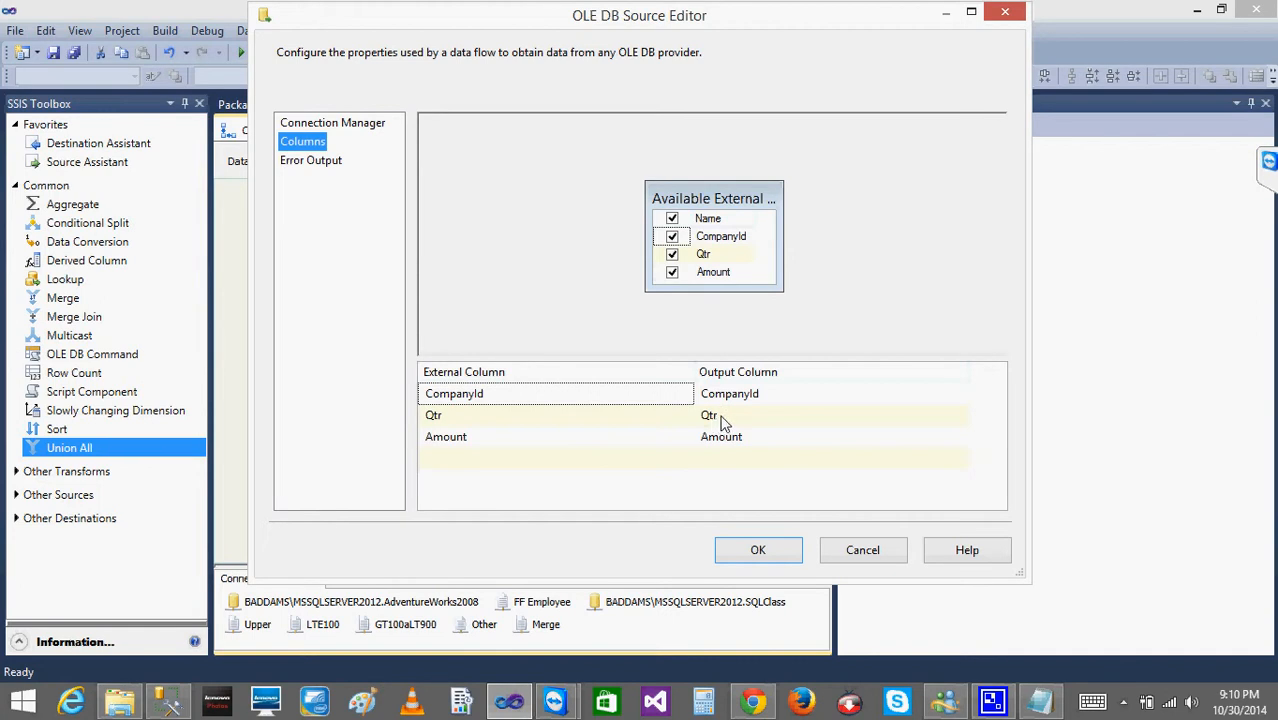
pyautogui.moveTo(721, 419)
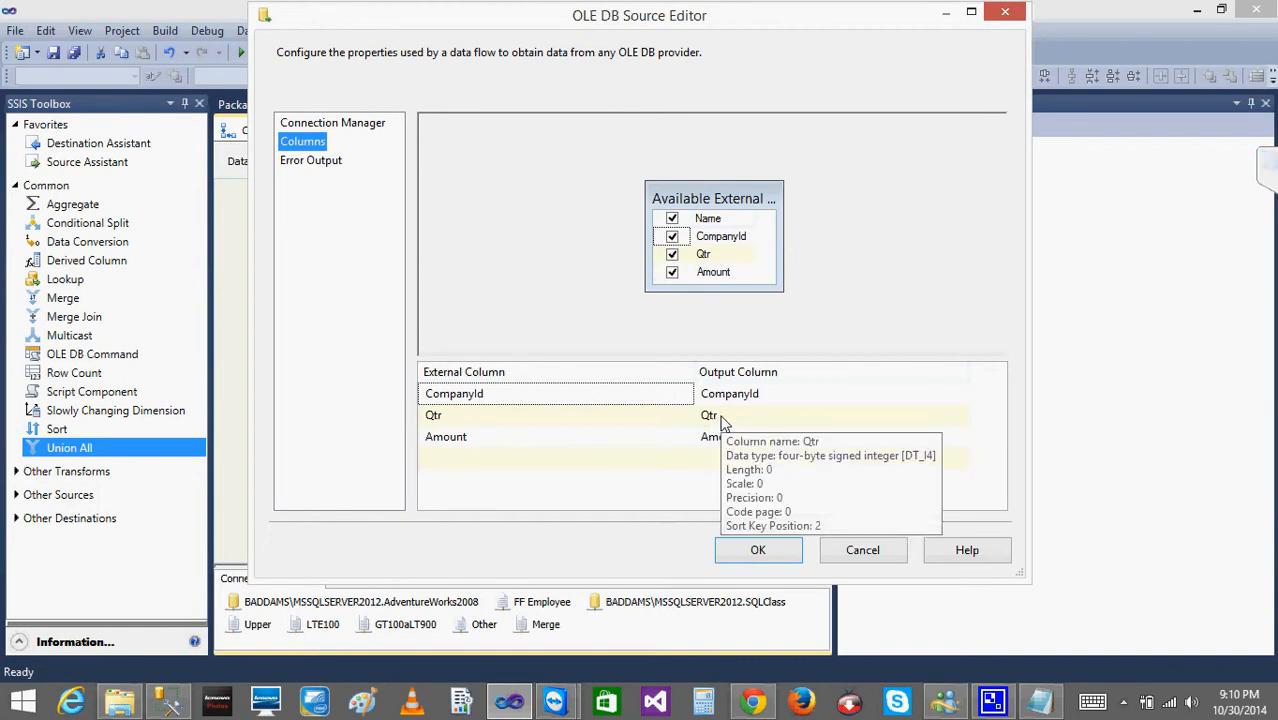
# Set the GT100aLT900 source's data access mode to Table or view with the [dbo].[Company] table and reload its columns.
pyautogui.click(324, 124)
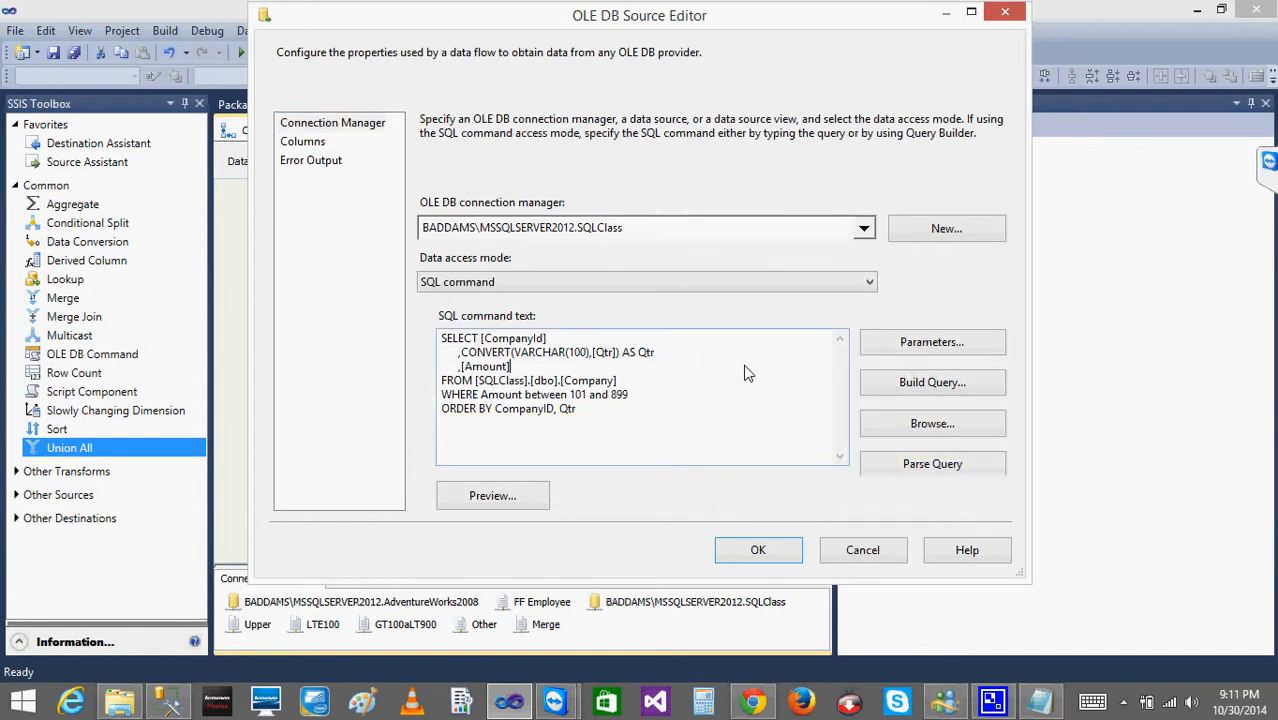
pyautogui.hotkey('ctrl', 'a')
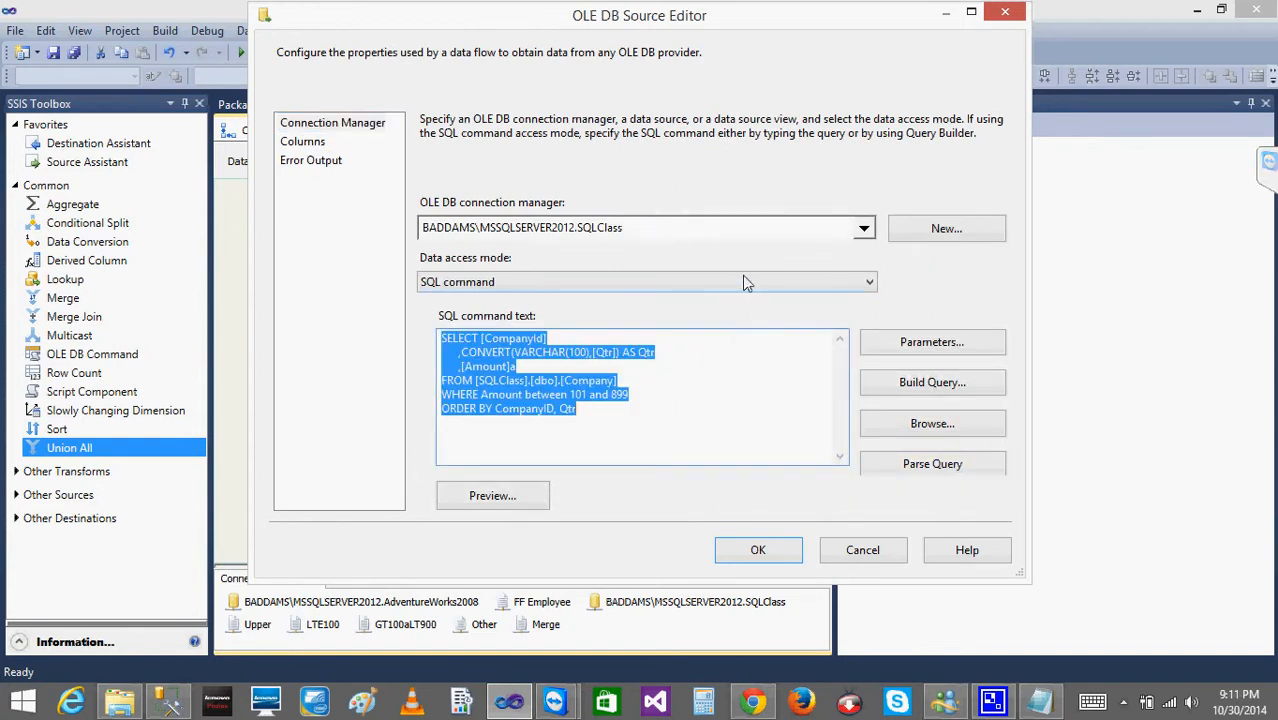
pyautogui.click(850, 282)
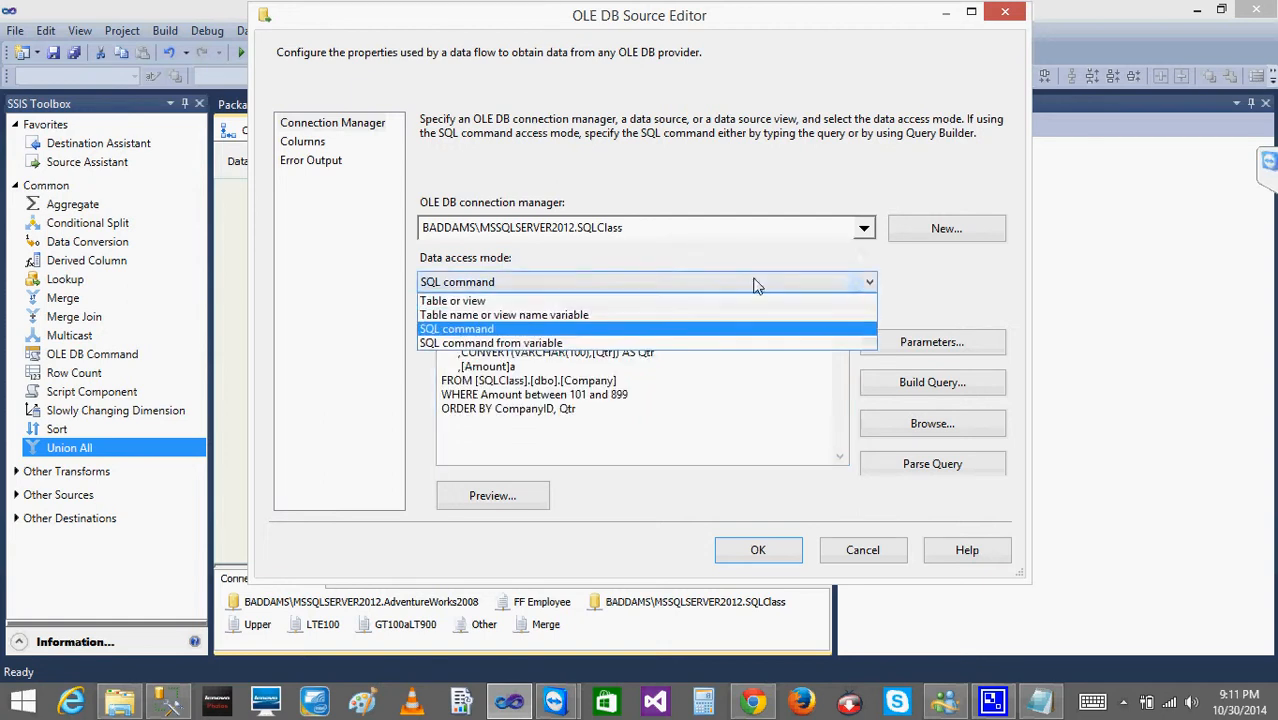
pyautogui.click(596, 302)
pyautogui.click(571, 340)
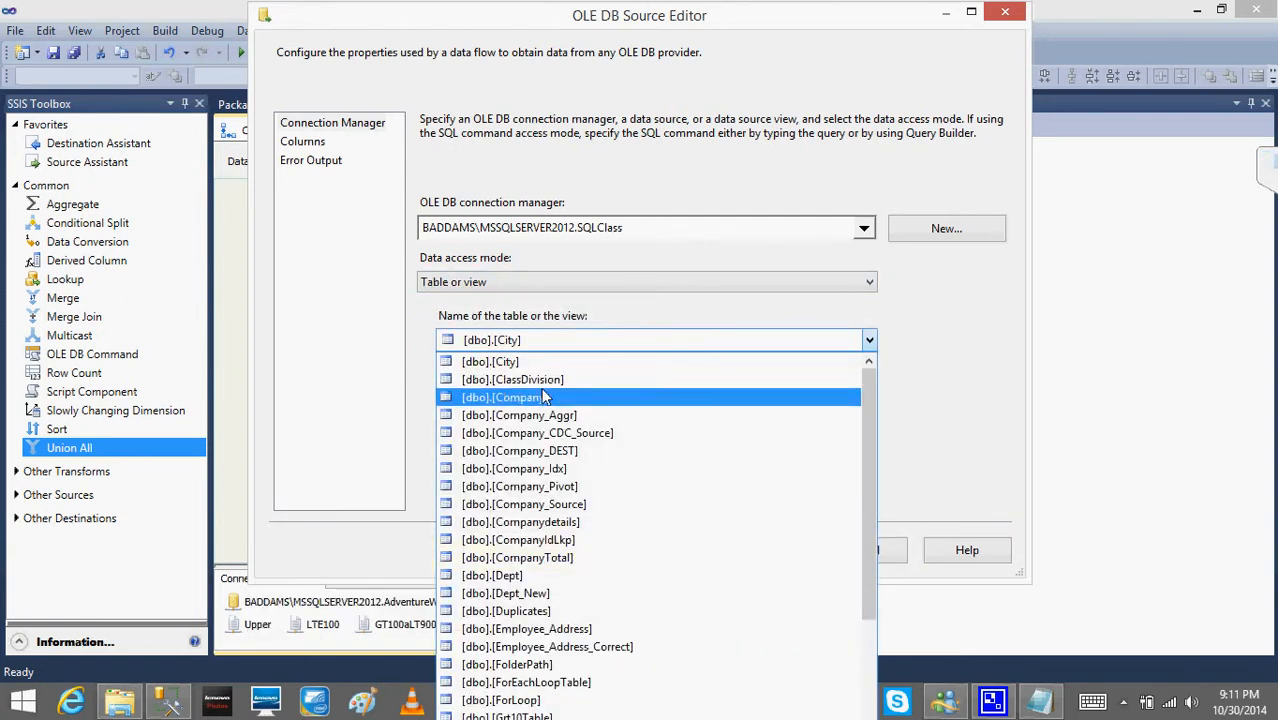
pyautogui.click(545, 397)
pyautogui.click(300, 143)
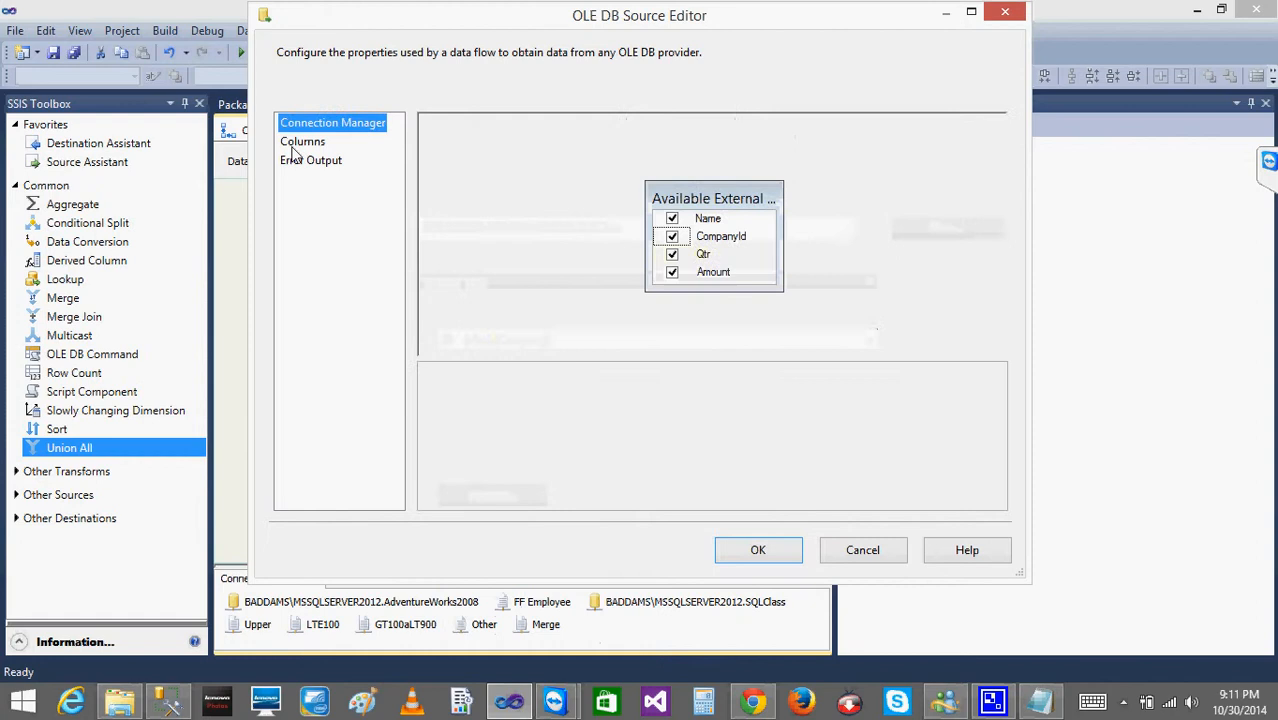
pyautogui.click(355, 124)
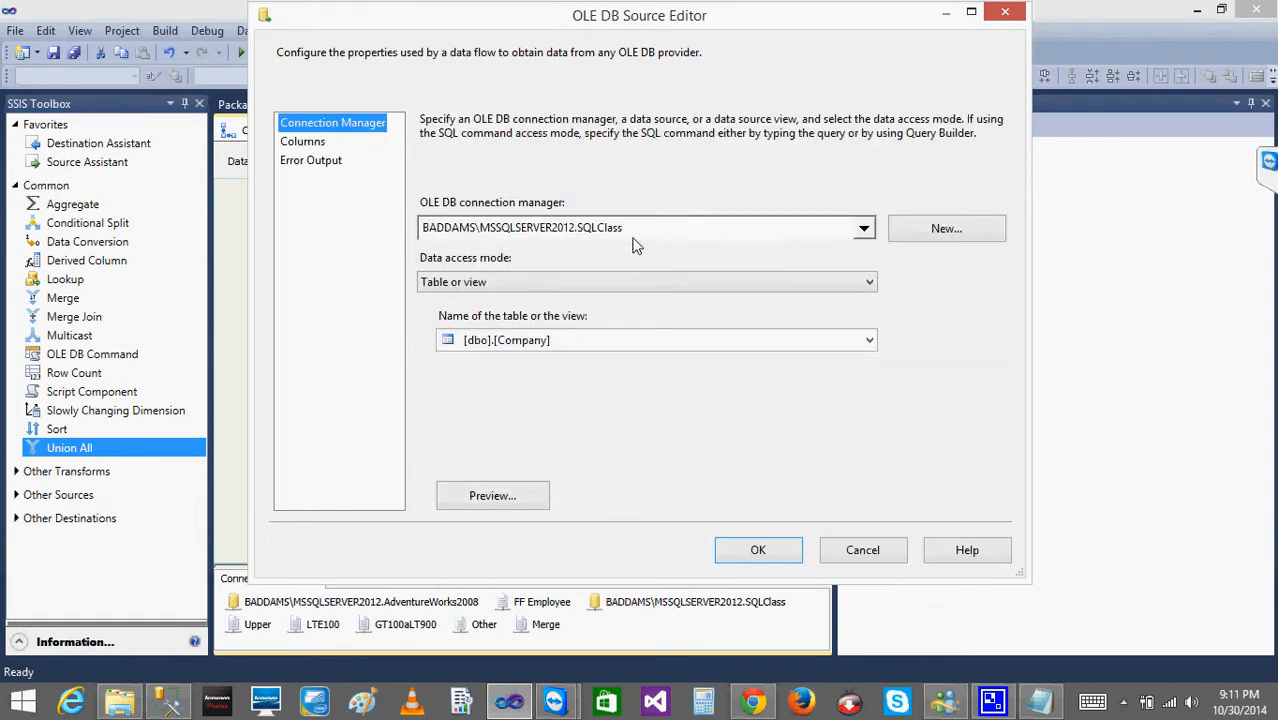
# Set the GT100aLT900 source's data access mode back to SQL command and reload its columns.
pyautogui.click(615, 286)
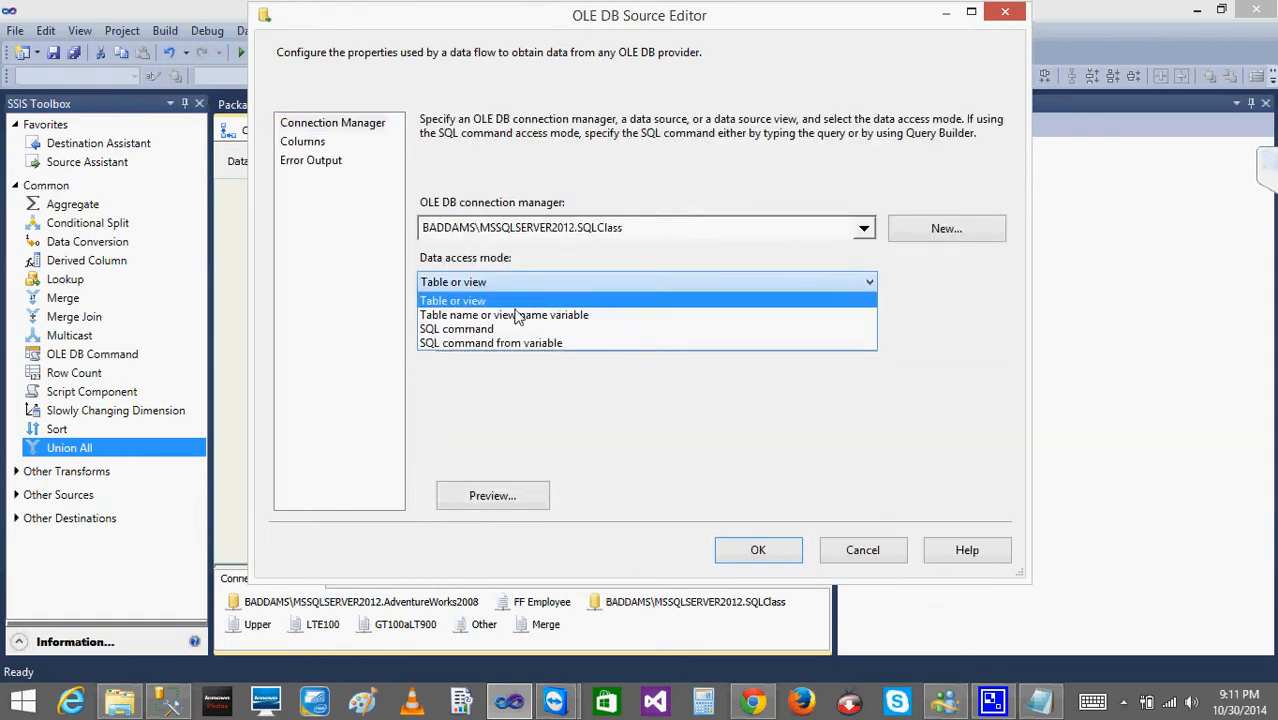
pyautogui.click(470, 329)
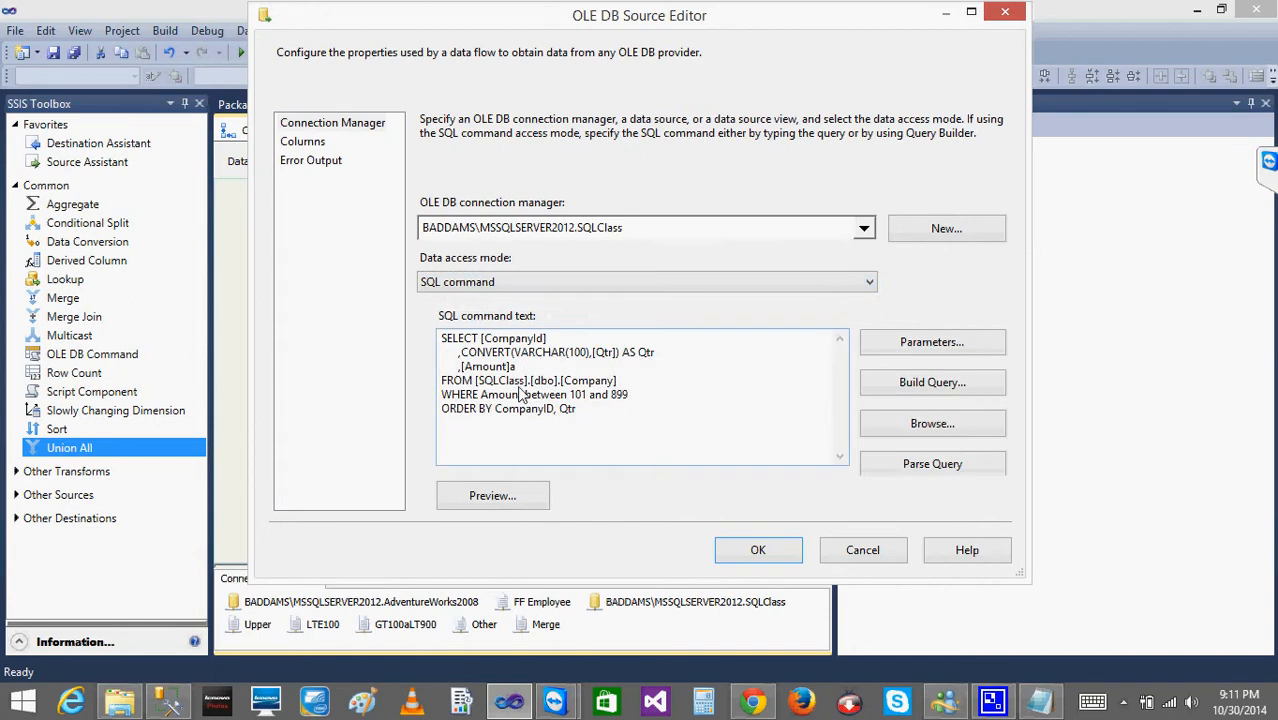
pyautogui.click(304, 142)
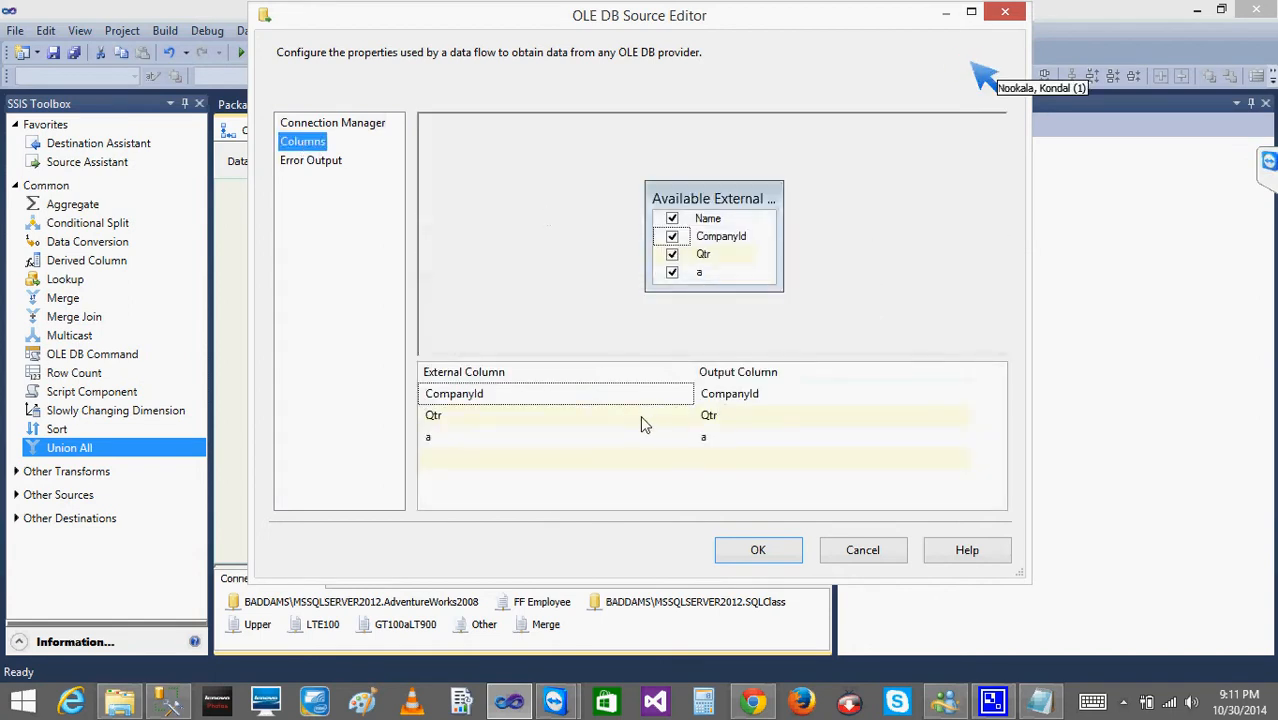
pyautogui.click(356, 127)
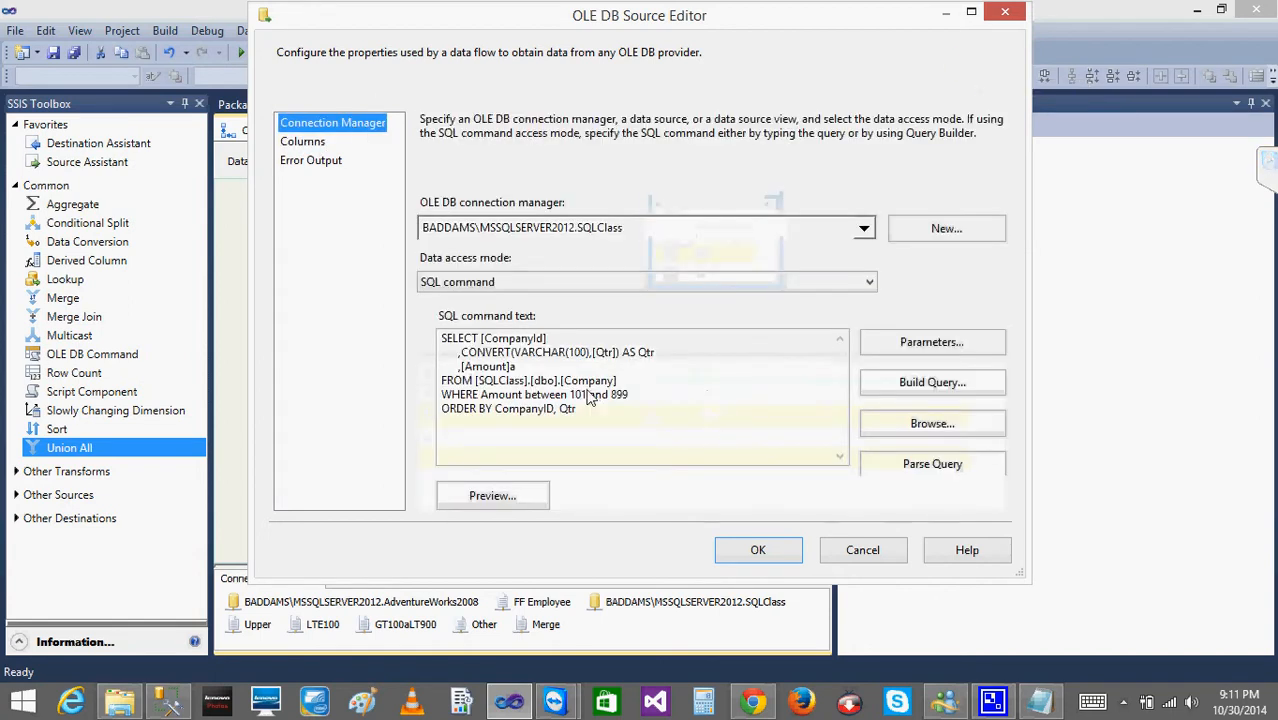
# Remove the alias a from the Amount column in the SQL command and check the data type of the Qtr output column.
pyautogui.click(541, 372)
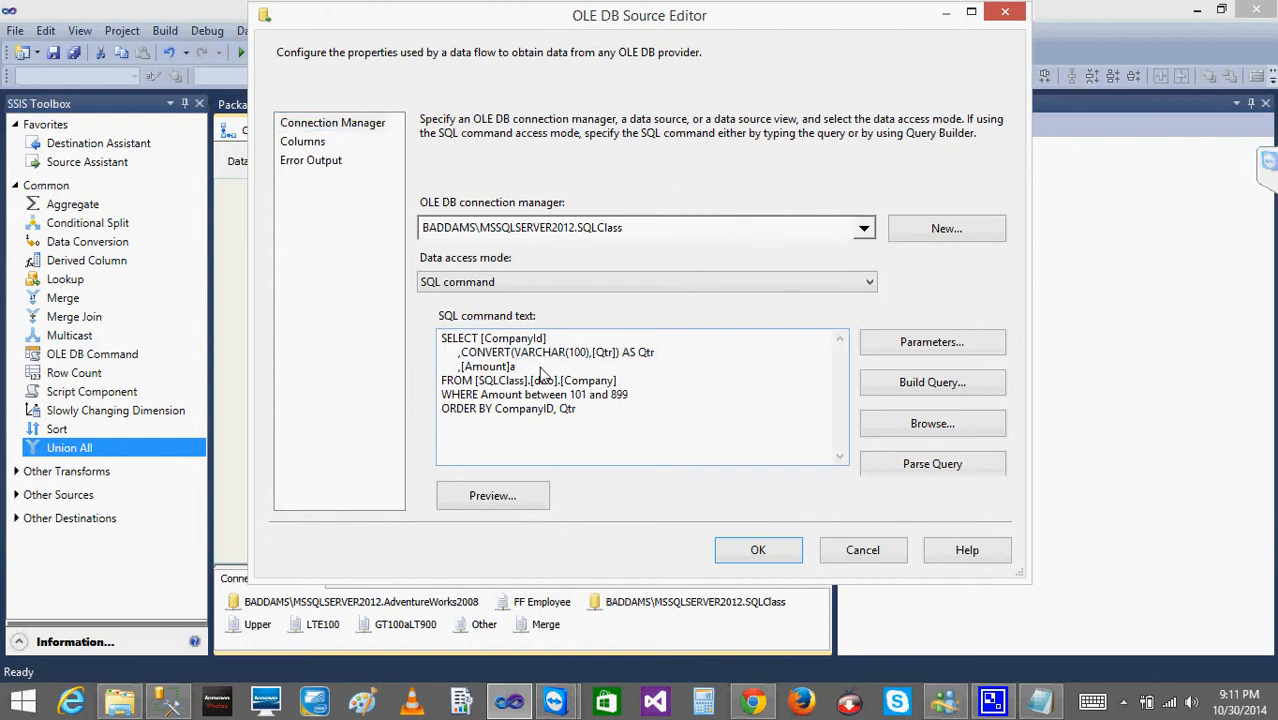
pyautogui.press('BackSpace')
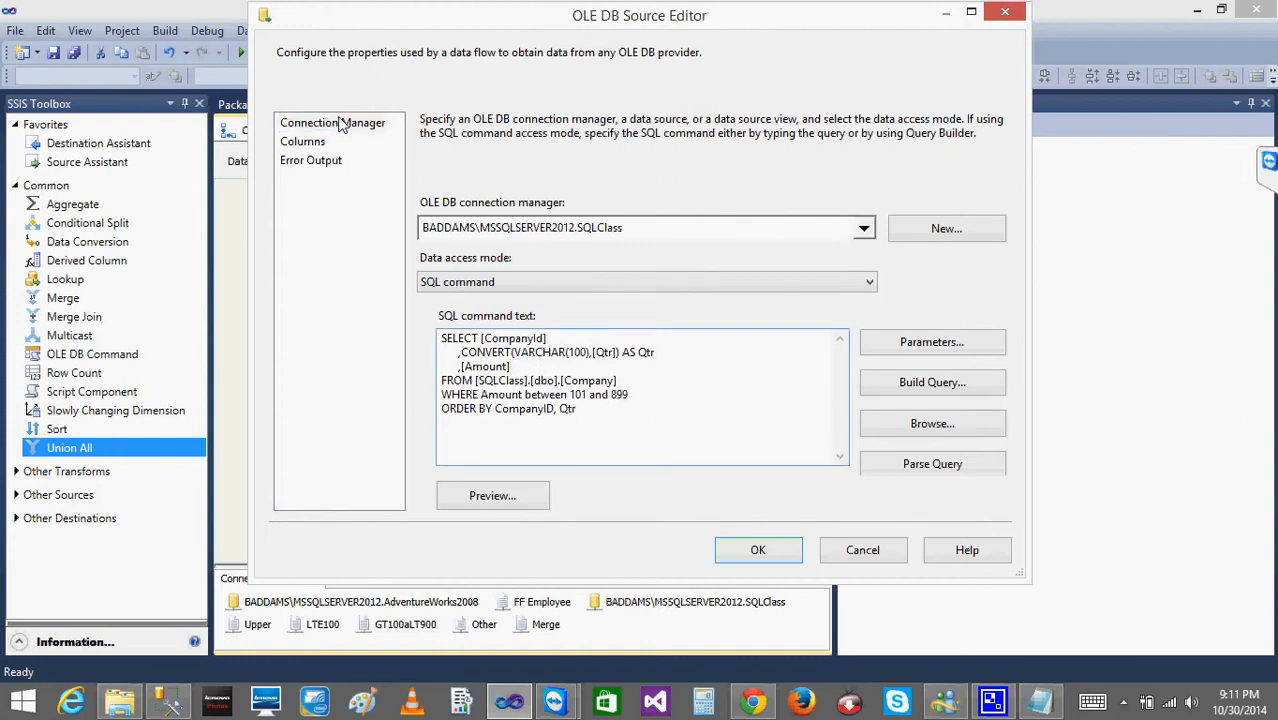
pyautogui.click(303, 142)
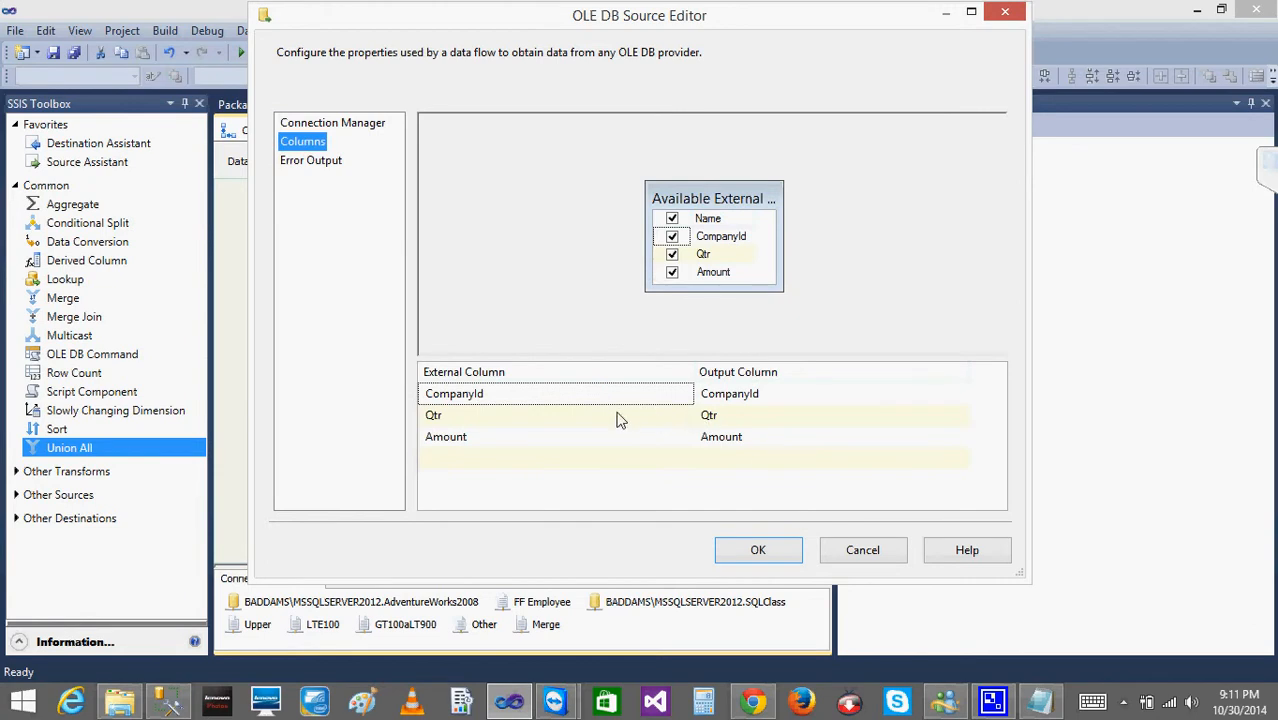
pyautogui.moveTo(617, 420)
pyautogui.moveTo(729, 420)
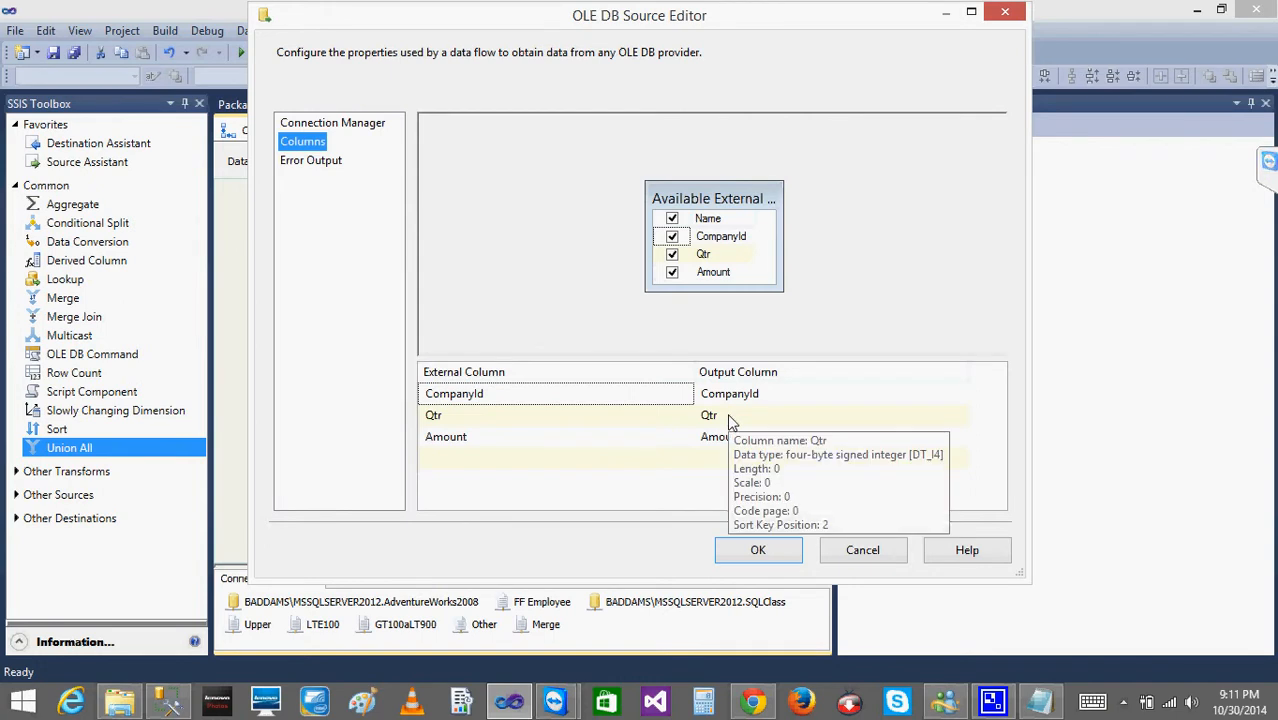
# Copy the entire SQL command text of the GT100aLT900 source.
pyautogui.click(303, 124)
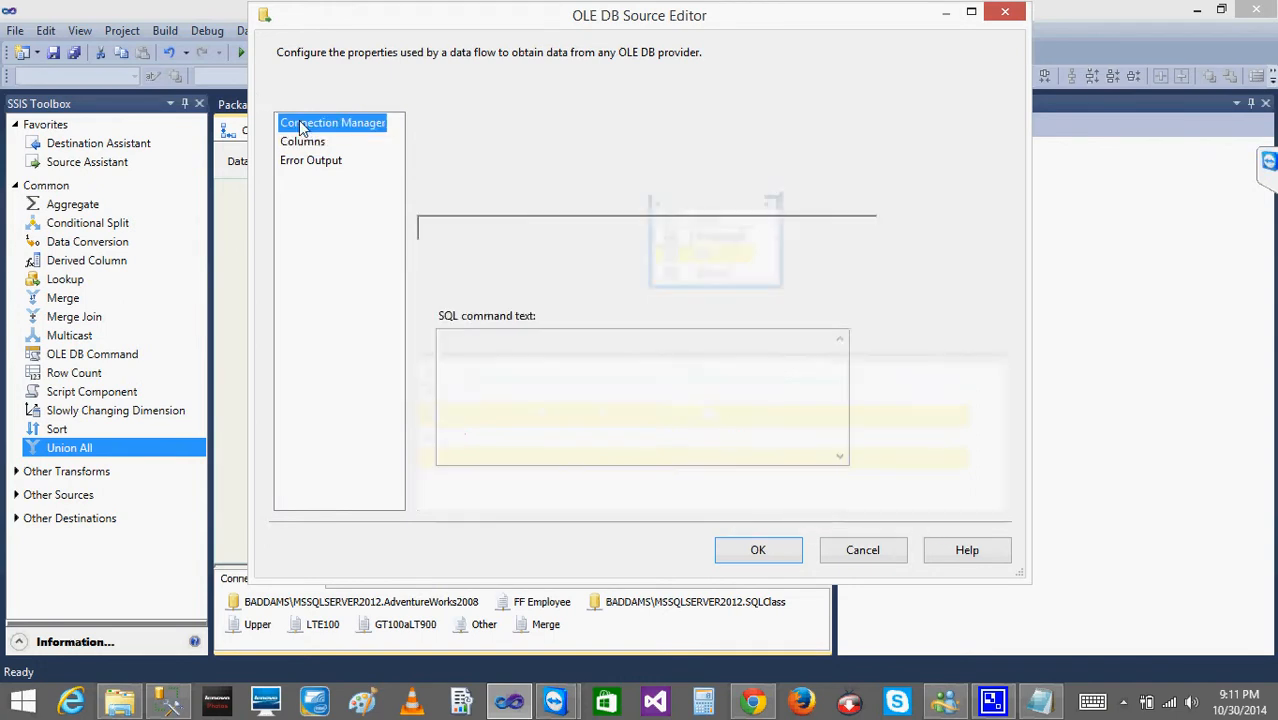
pyautogui.press('super+c')
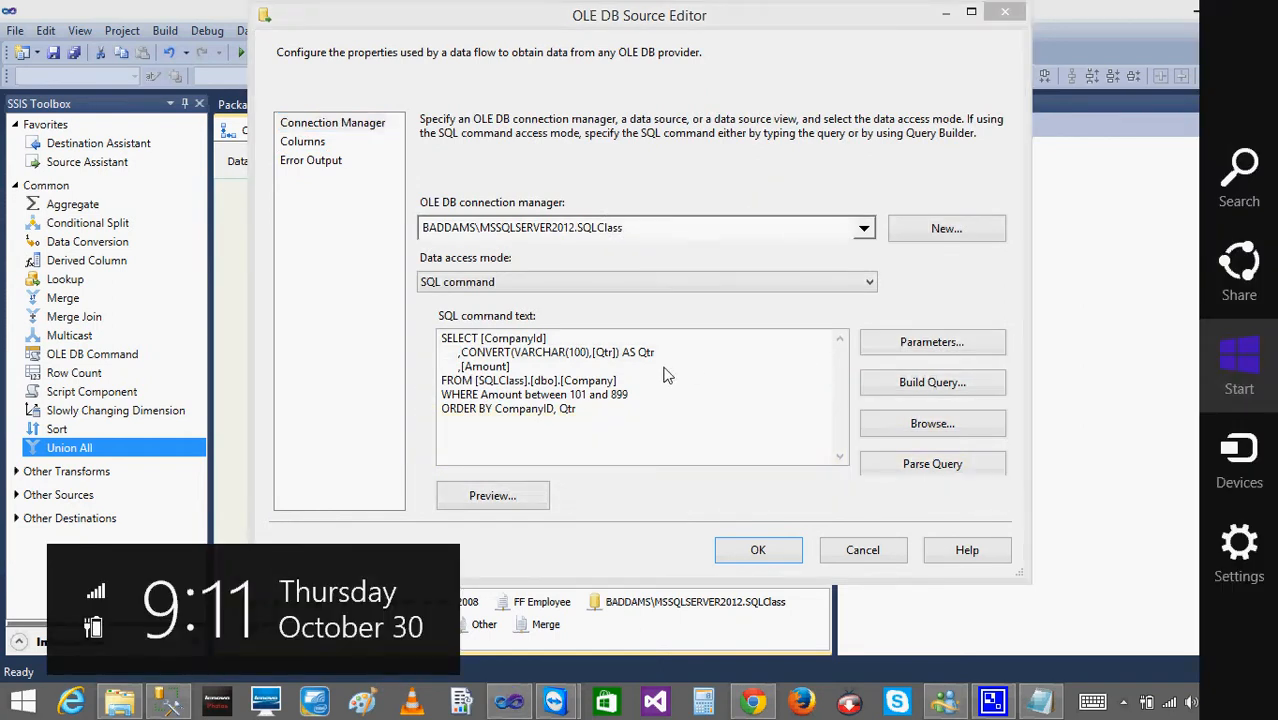
pyautogui.press('Escape')
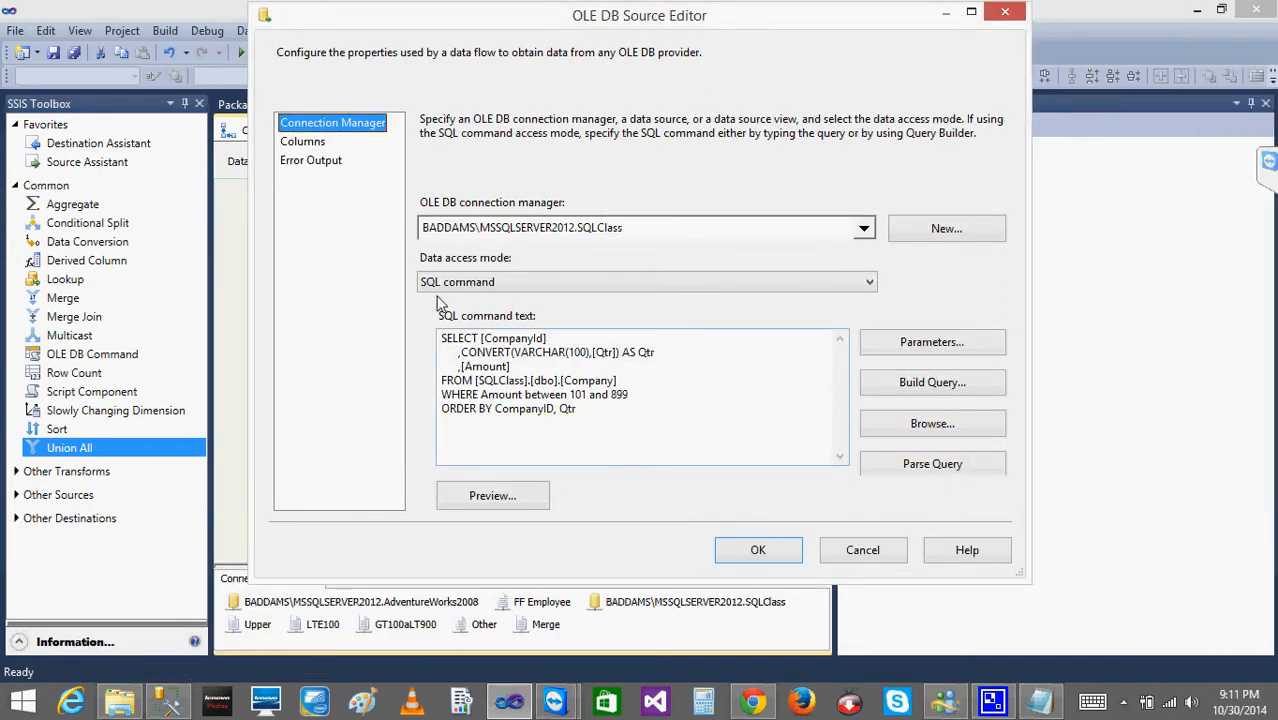
pyautogui.rightClick(442, 364)
pyautogui.click(645, 396)
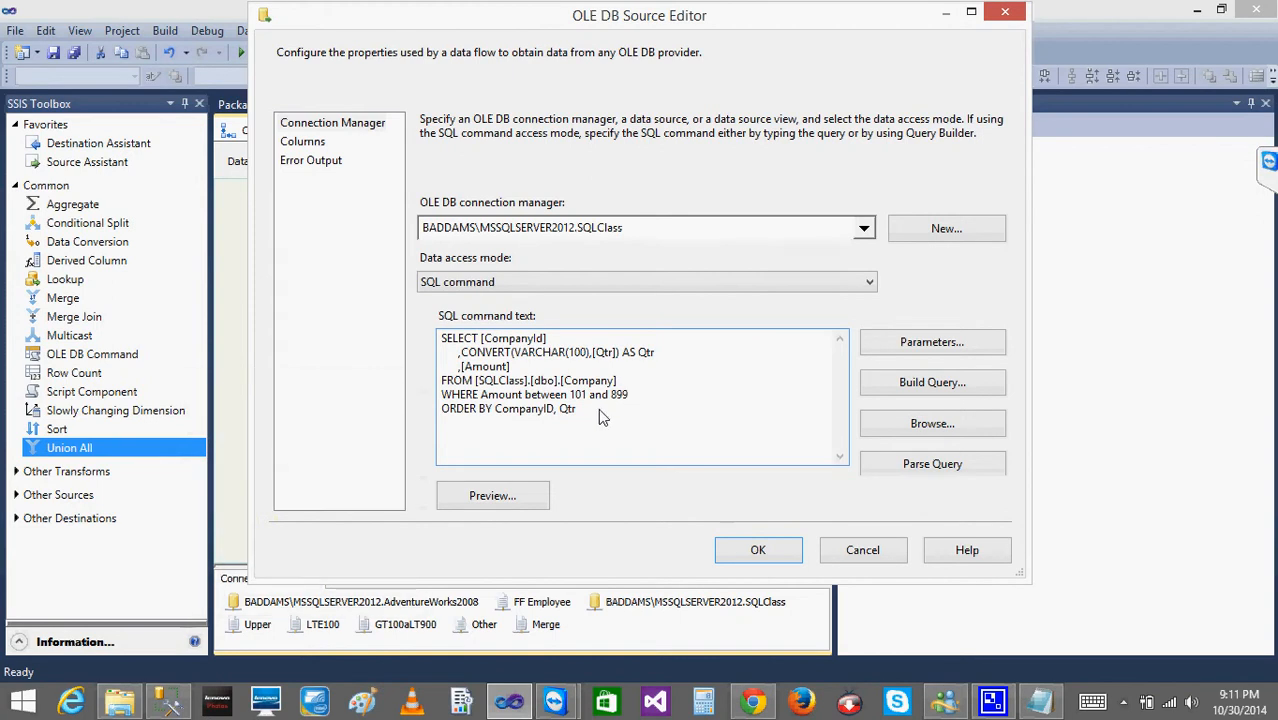
pyautogui.moveTo(598, 408); pyautogui.dragTo(426, 344)
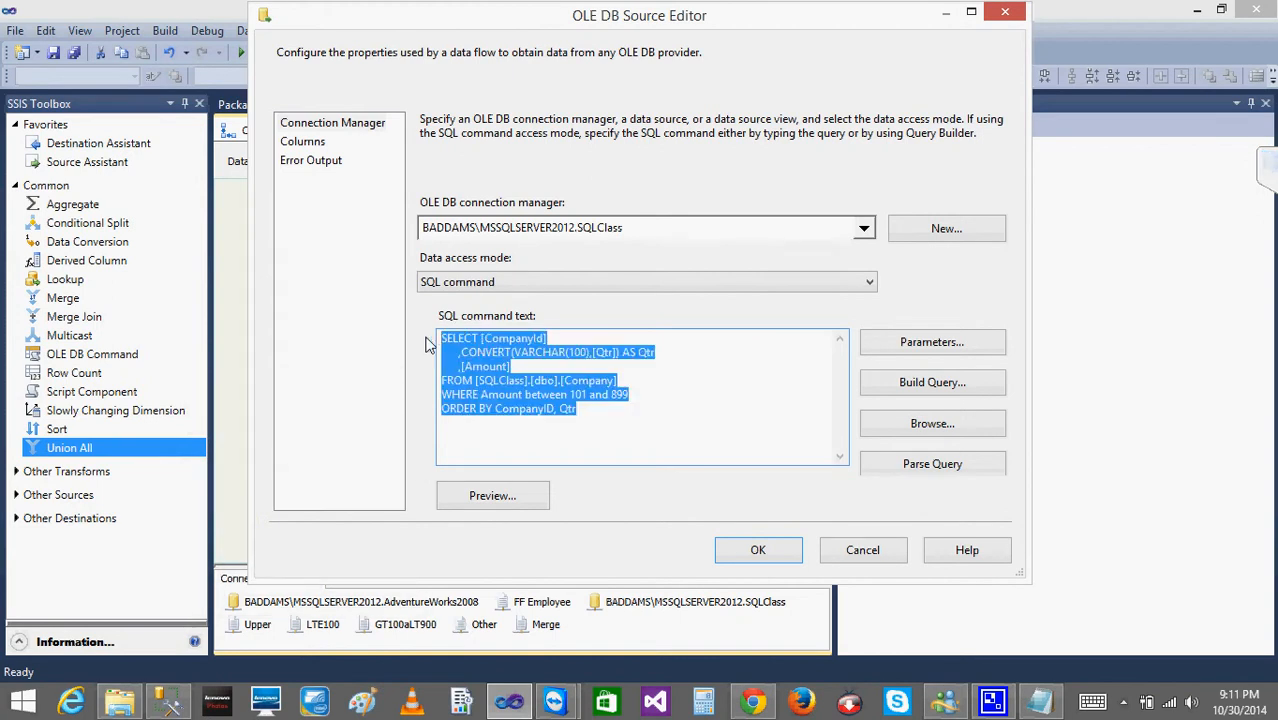
# Delete the existing GT100aLT900 source and add a new OLE DB Source between LTE100 and Others.
pyautogui.click(863, 550)
pyautogui.press('Delete')
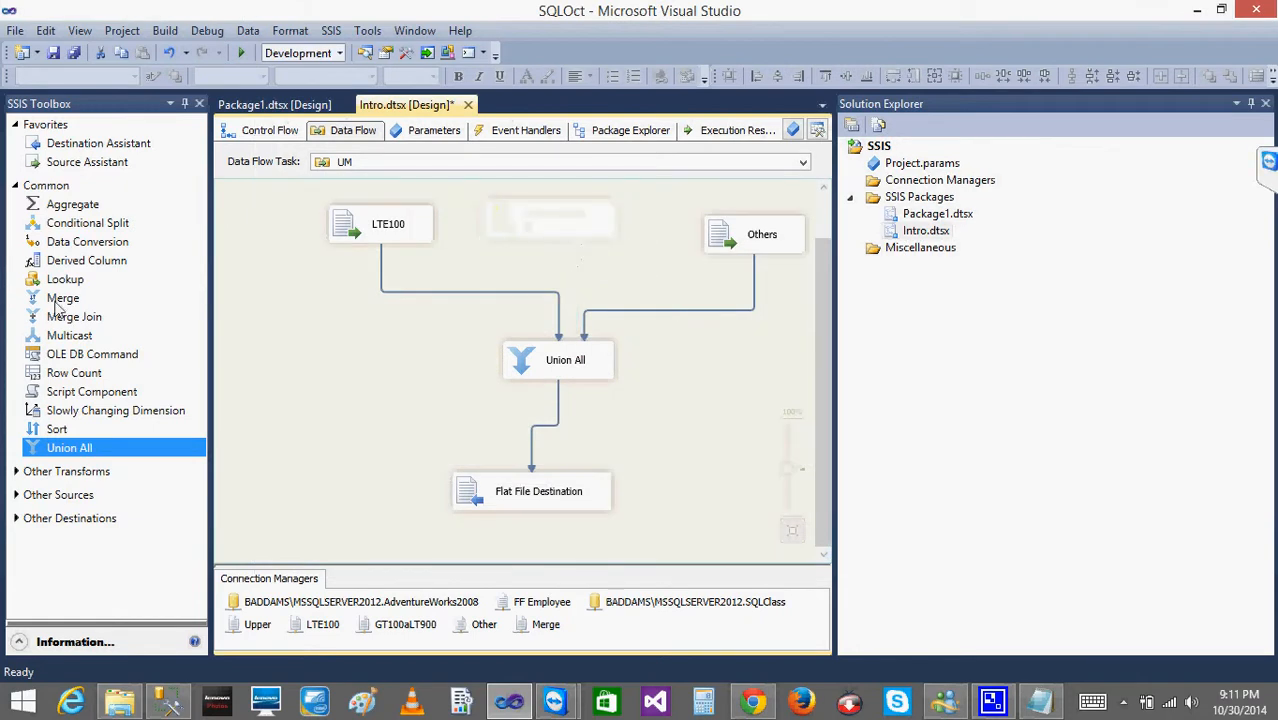
pyautogui.click(16, 186)
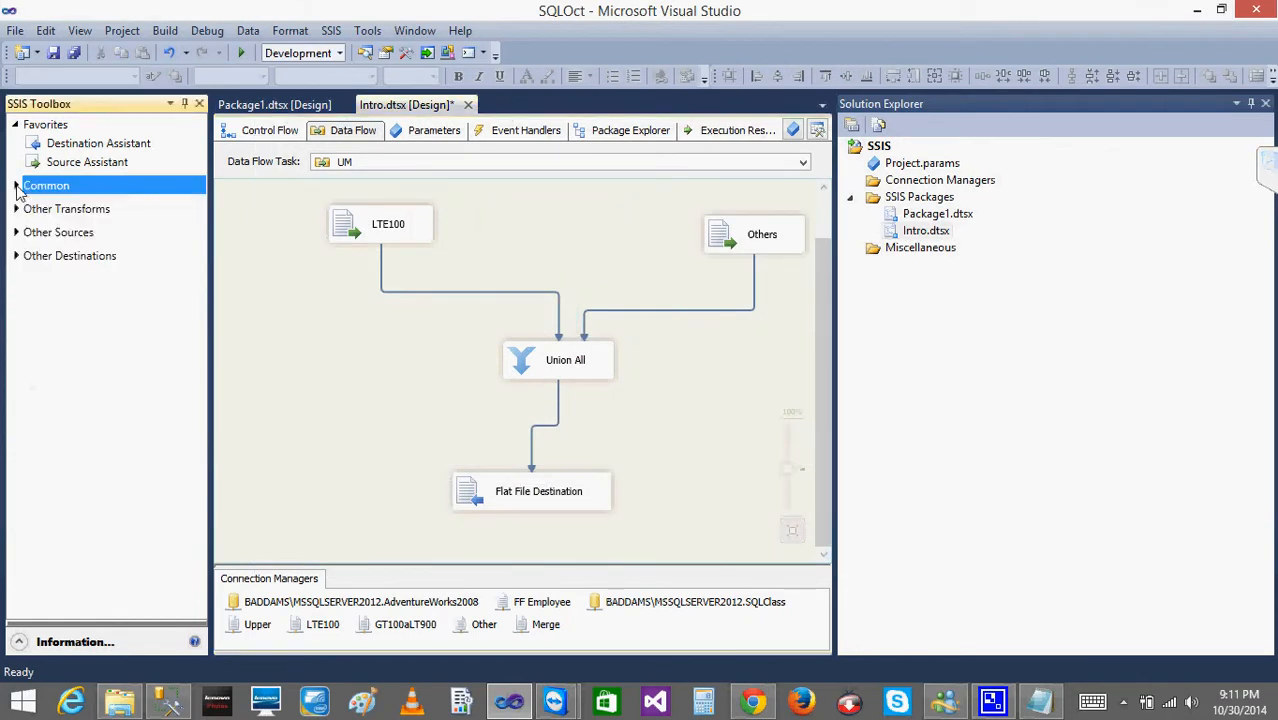
pyautogui.click(16, 233)
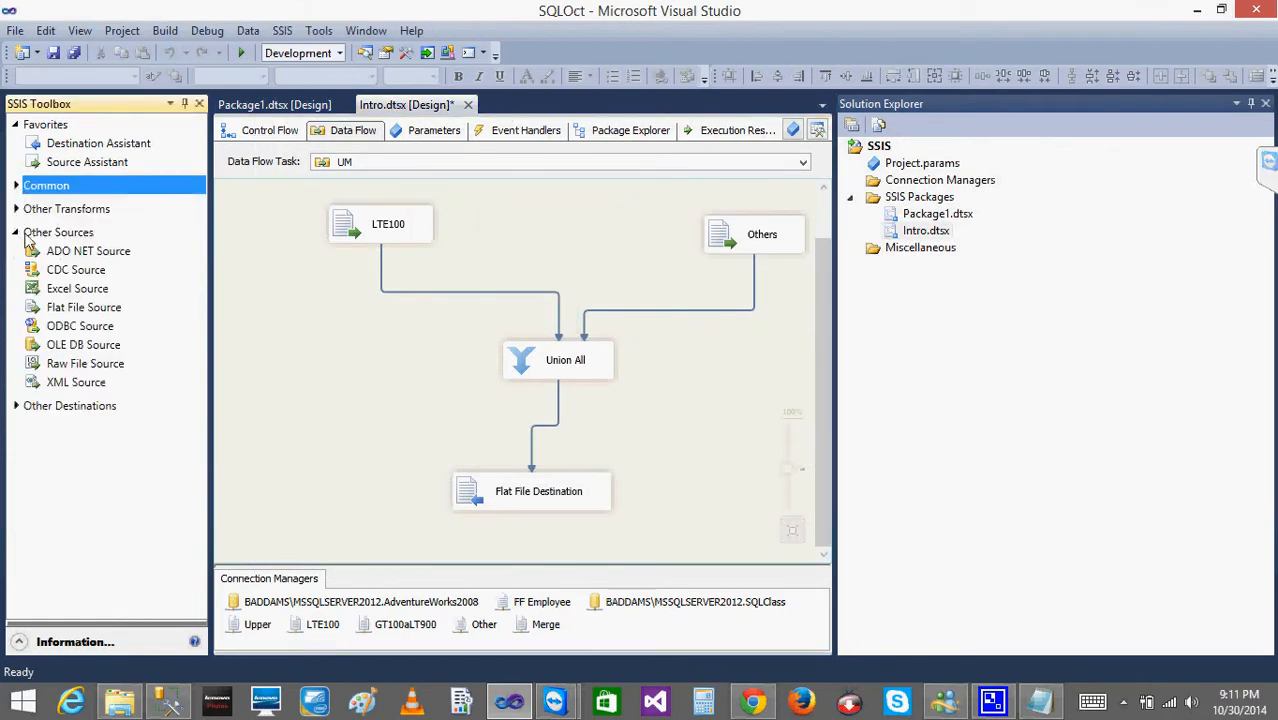
pyautogui.click(100, 349)
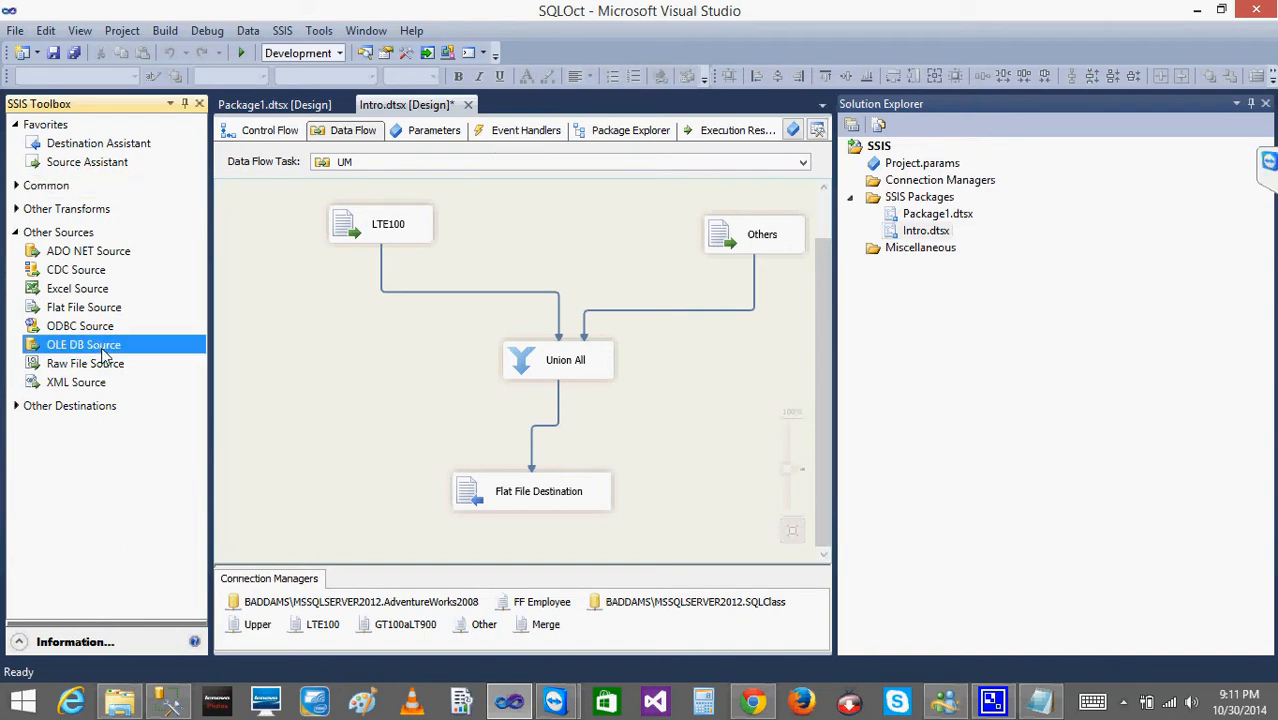
pyautogui.moveTo(94, 346); pyautogui.dragTo(550, 226)
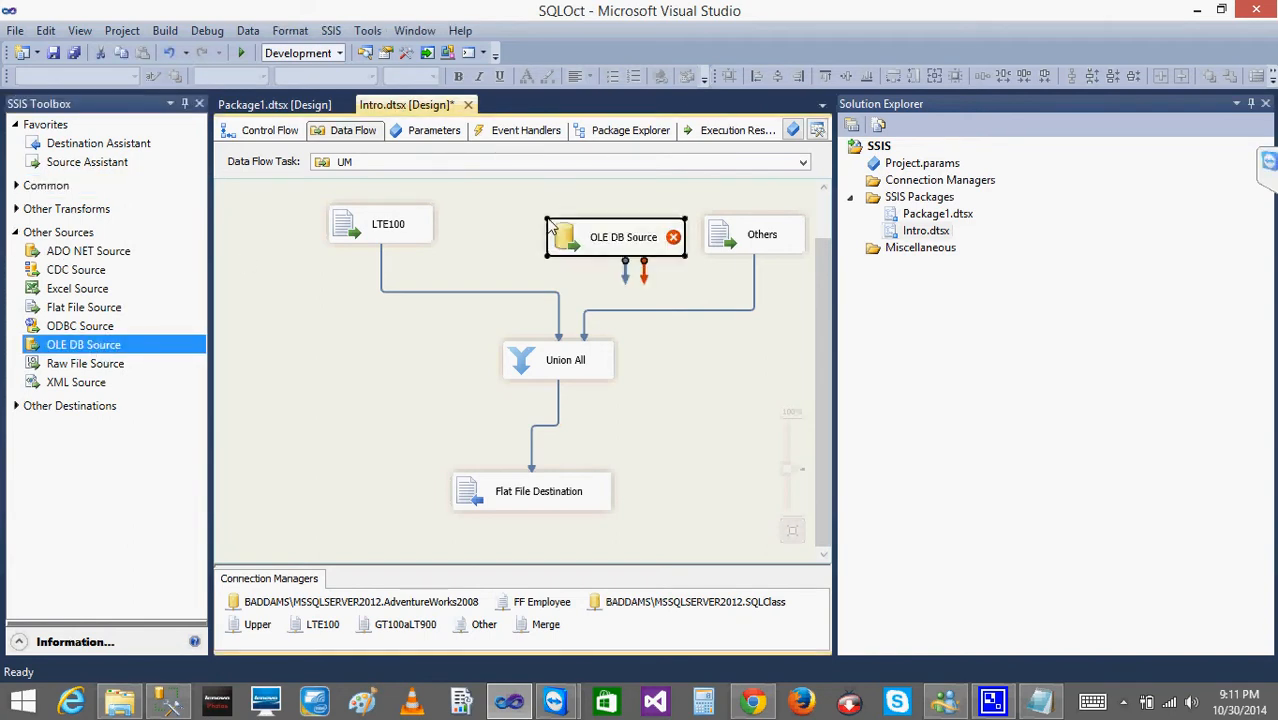
# Rename the new OLE DB Source as GT100aLT900.
pyautogui.click(624, 238)
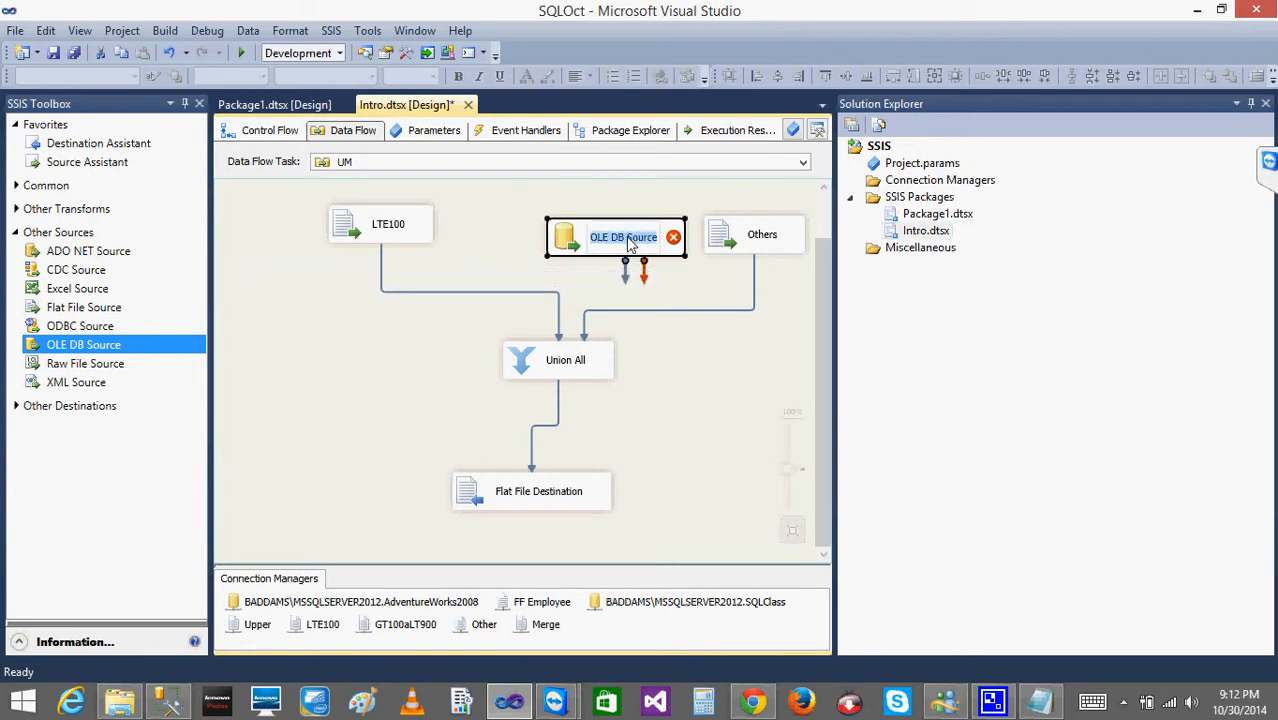
pyautogui.write('GT')
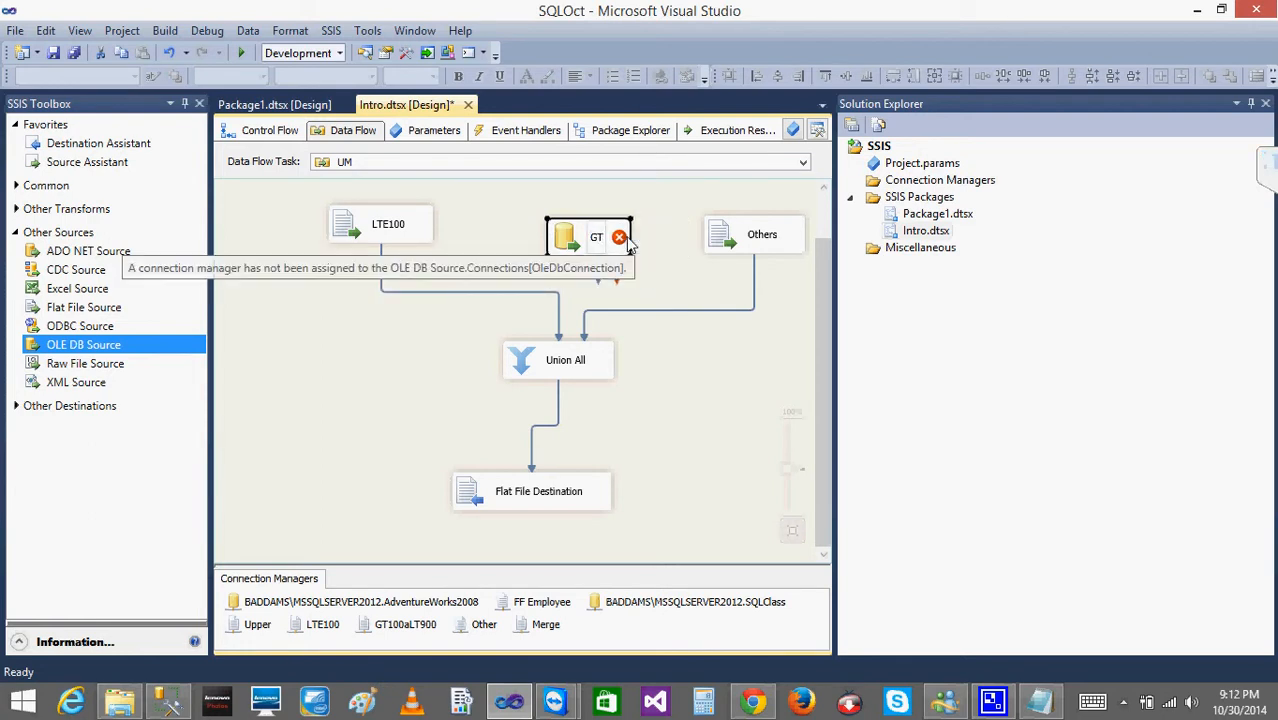
pyautogui.write('100aL')
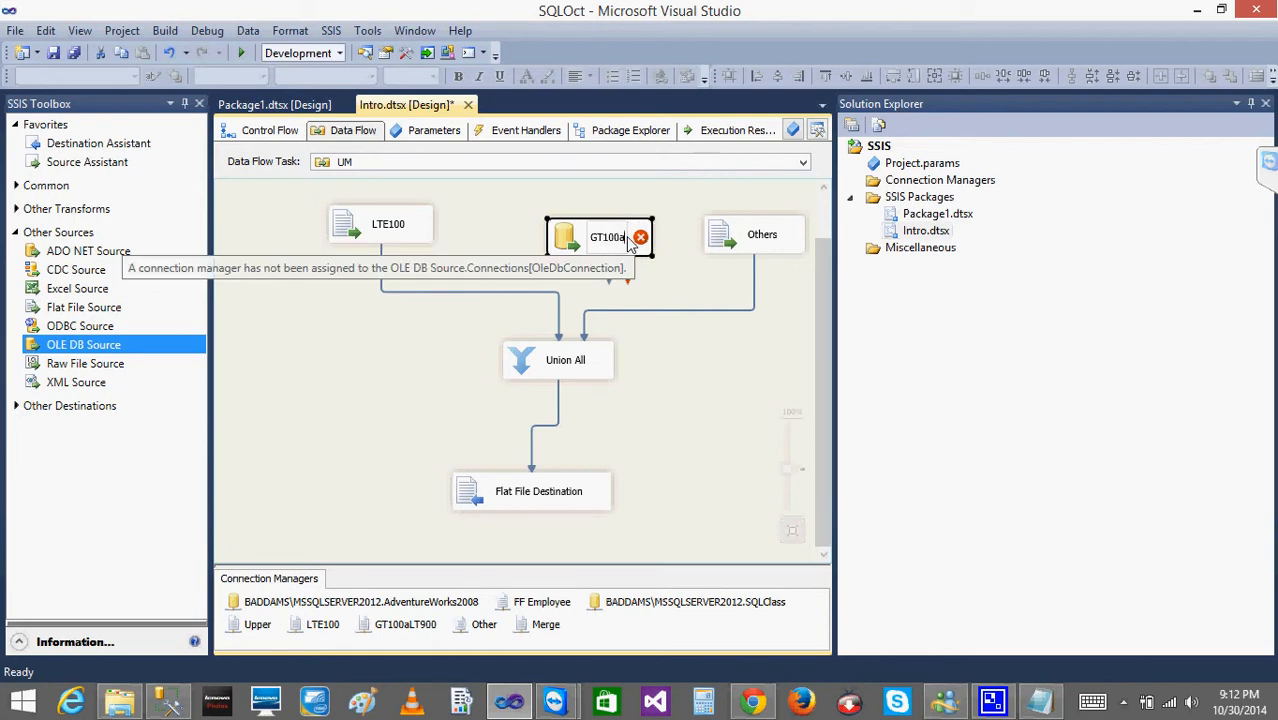
pyautogui.write('T900')
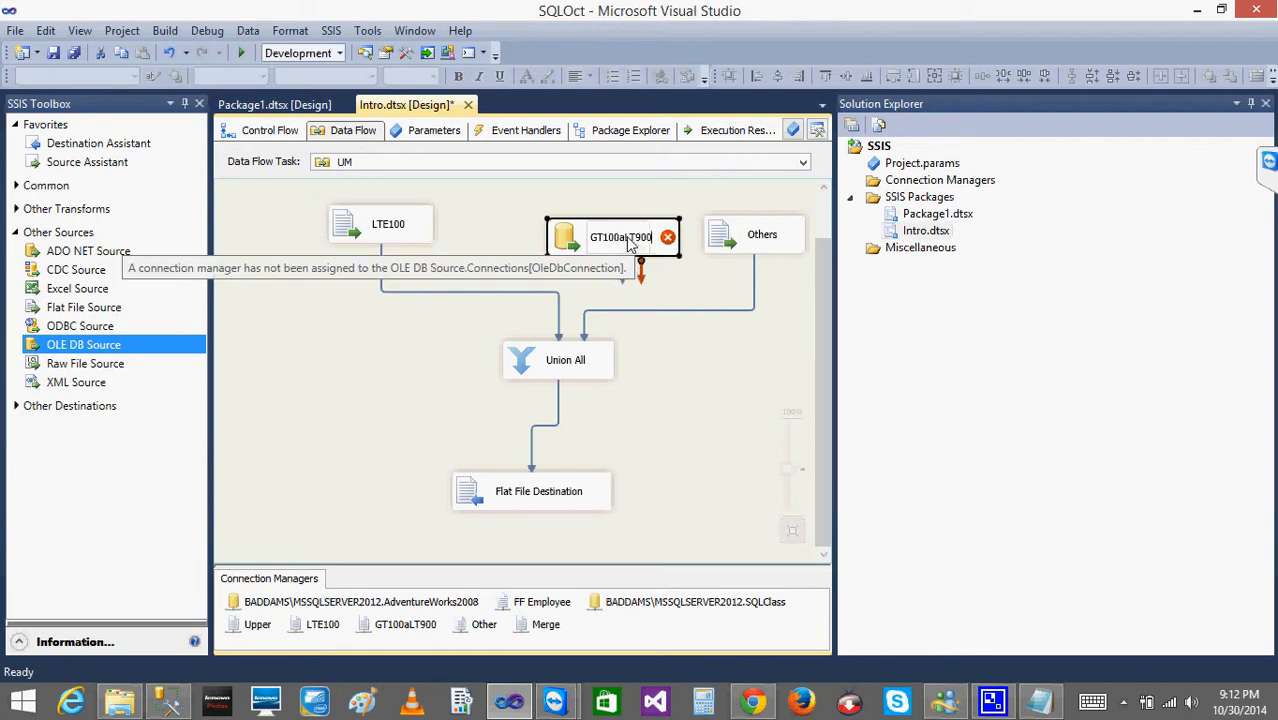
# Configure the new source with the SQLClass connection and the copied query as its SQL command, checking the Qtr output column's data type.
pyautogui.doubleClick(588, 243)
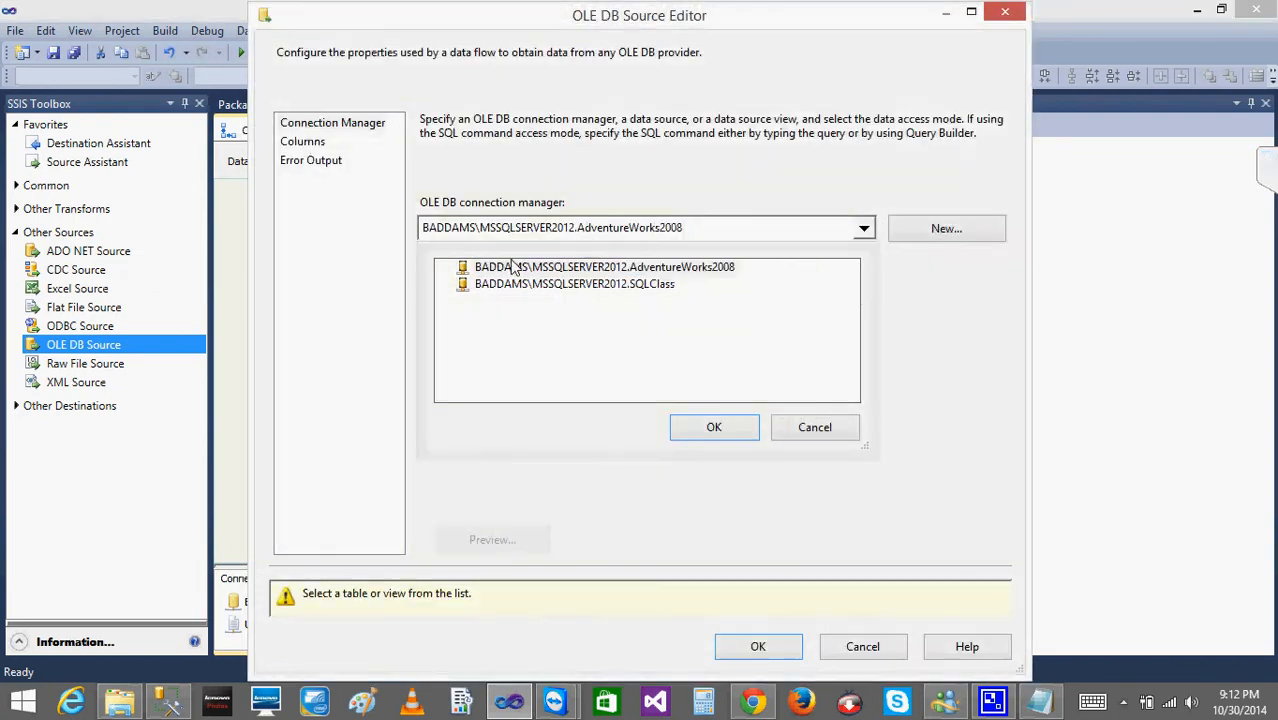
pyautogui.click(552, 285)
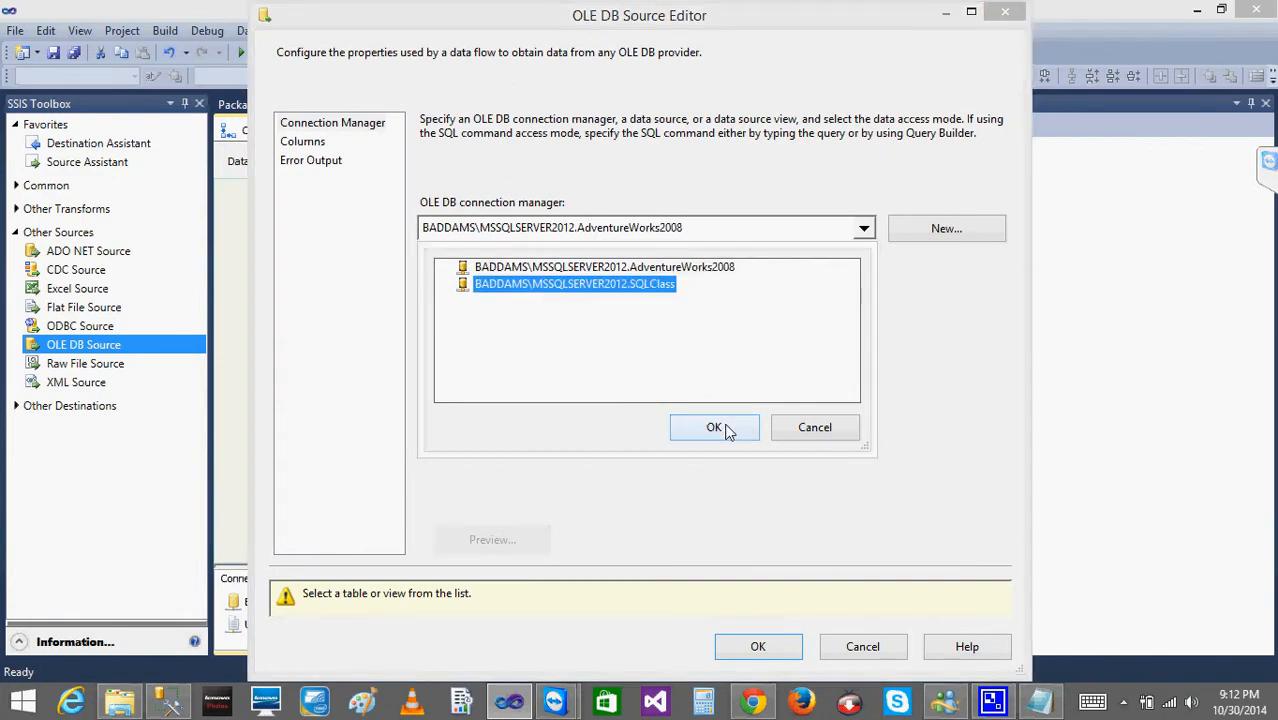
pyautogui.click(727, 430)
pyautogui.click(562, 283)
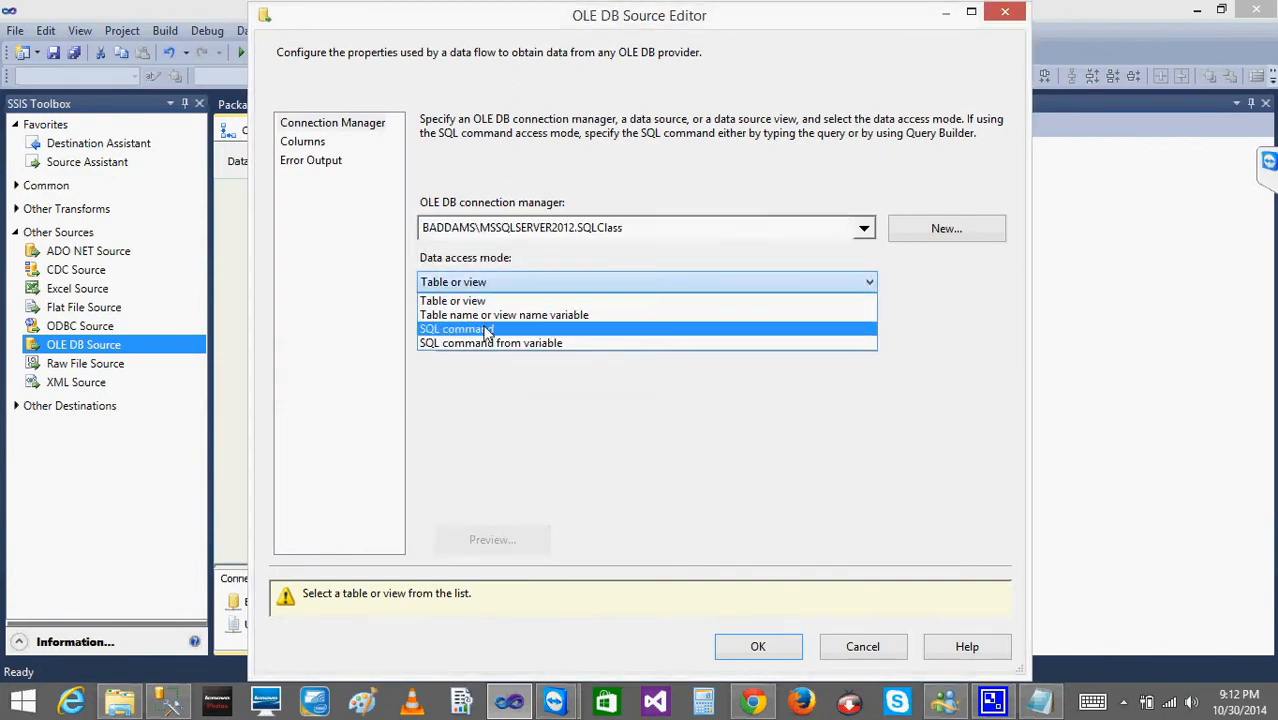
pyautogui.click(486, 332)
pyautogui.click(515, 385)
pyautogui.hotkey('ctrl', 'v')
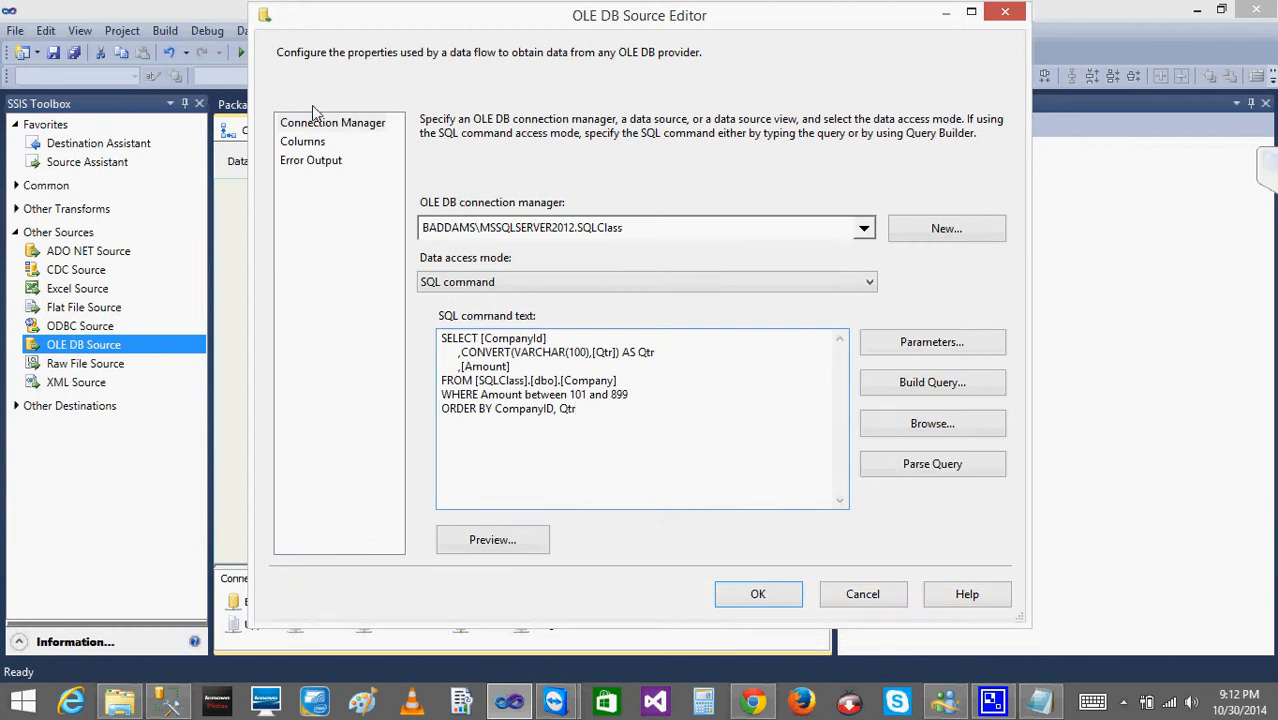
pyautogui.click(308, 142)
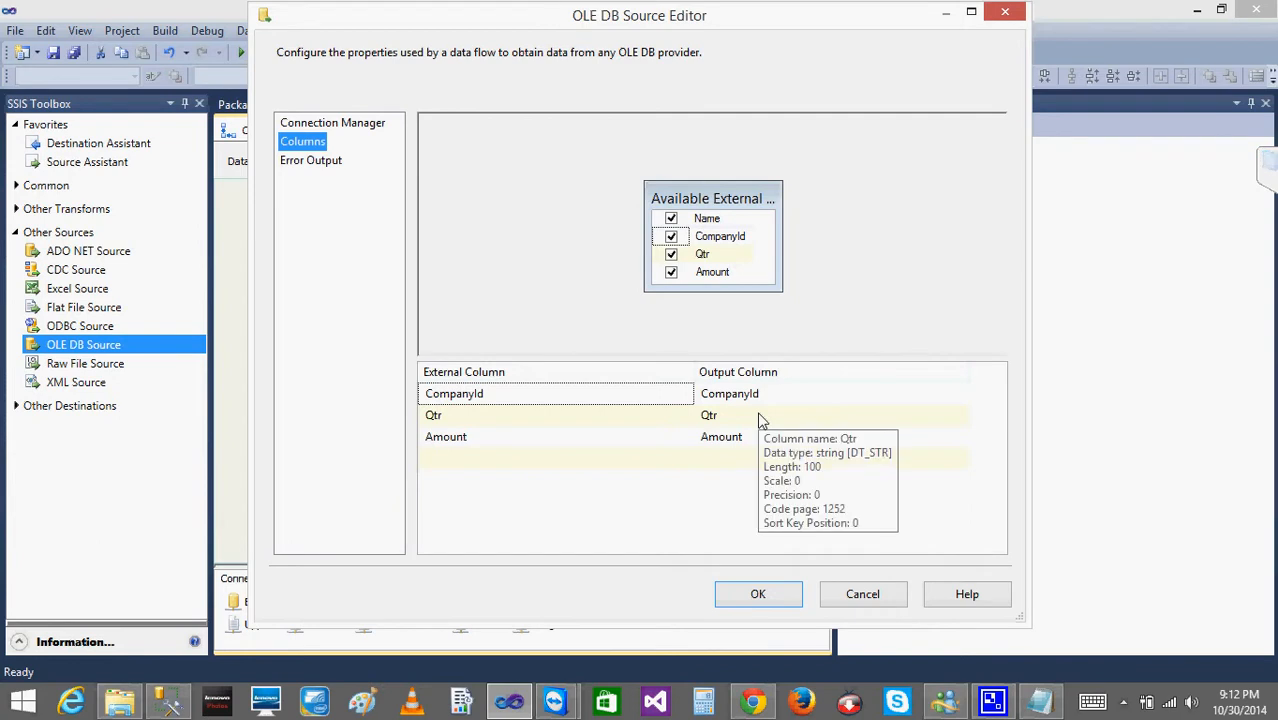
pyautogui.click(758, 598)
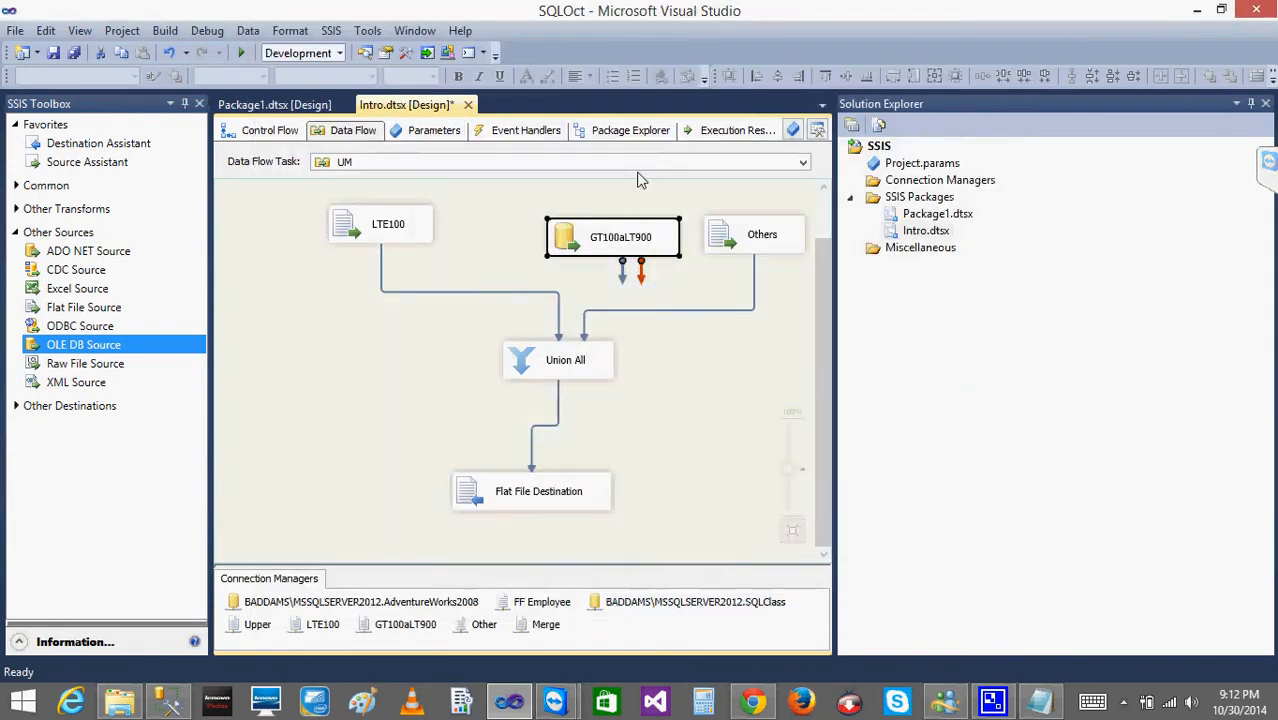
# Connect the new GT100aLT900 source's output to the Union All, keeping the transformation's name.
pyautogui.moveTo(624, 272); pyautogui.dragTo(566, 360)
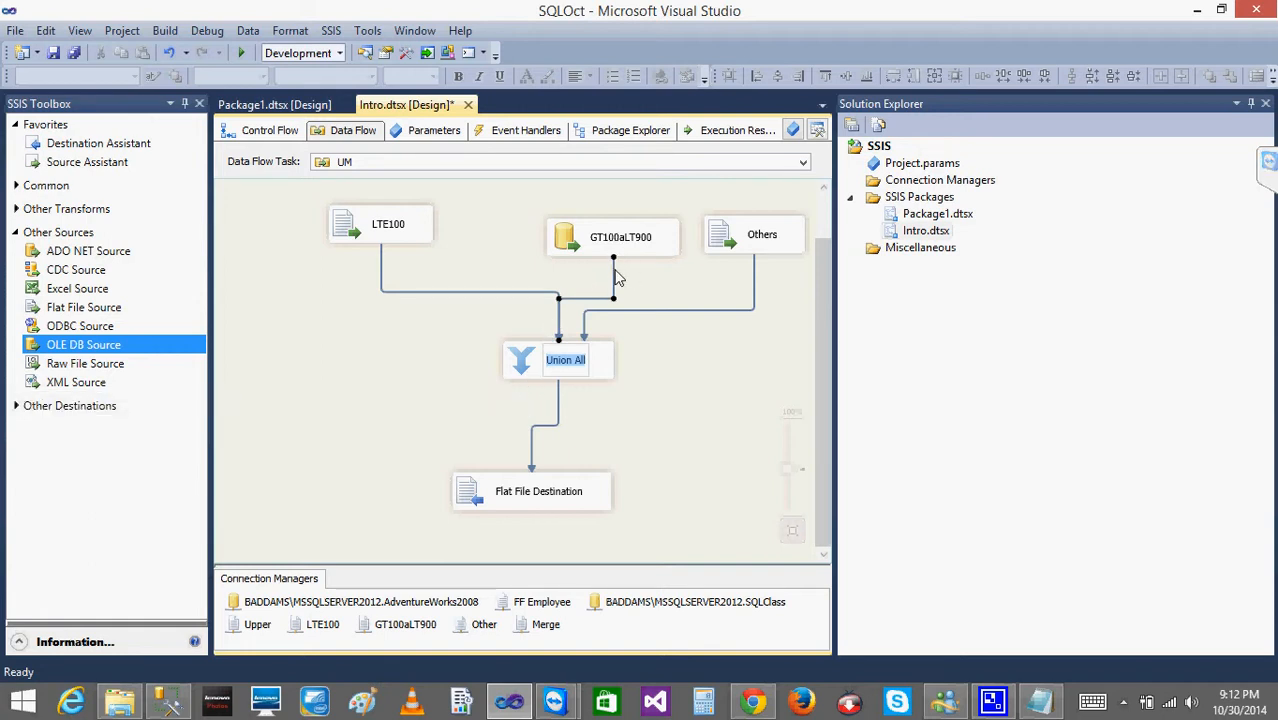
pyautogui.press('BackSpace')
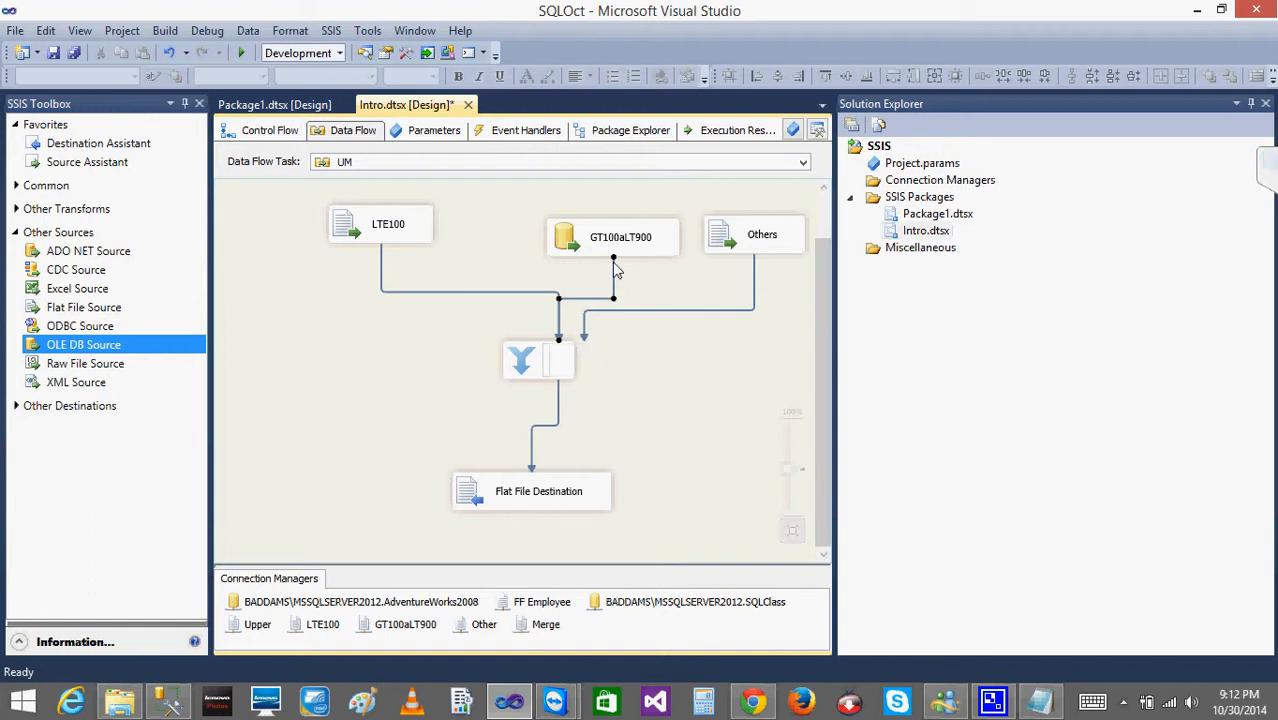
pyautogui.hotkey('ctrl', 'z')
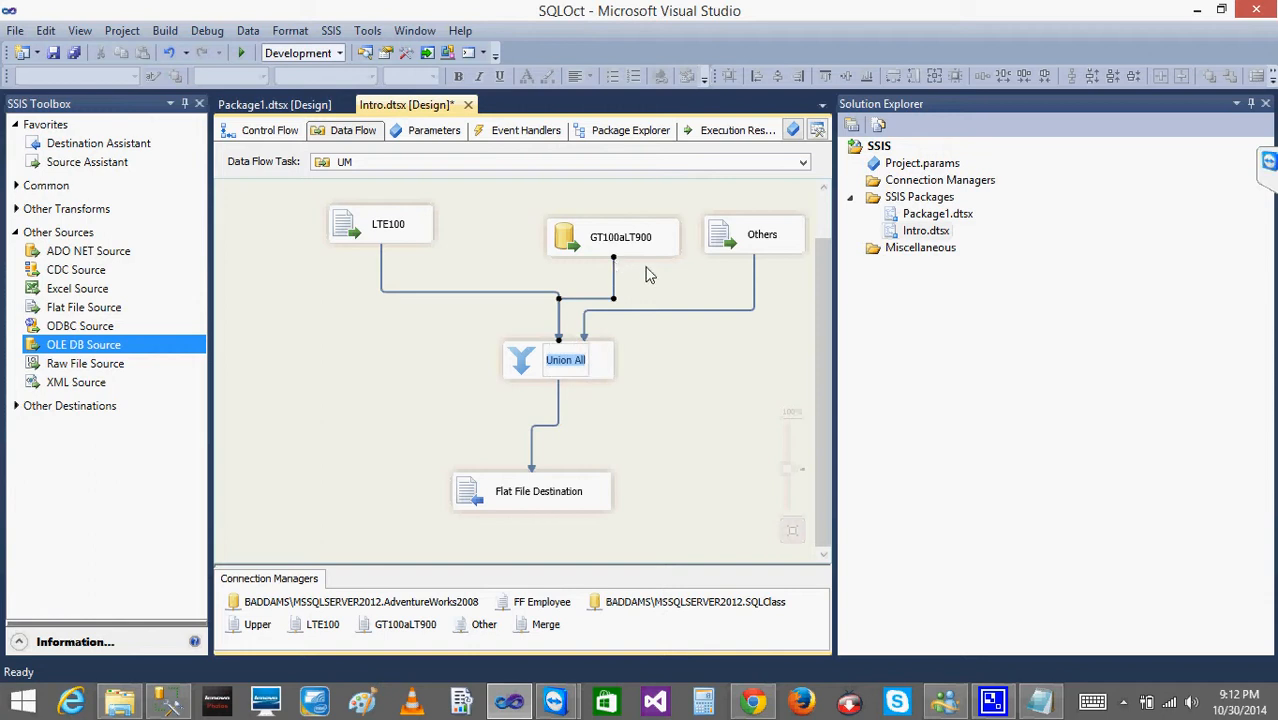
# Remove the path between GT100aLT900 and the Union All, and review the Union All's input column mappings.
pyautogui.click(640, 275)
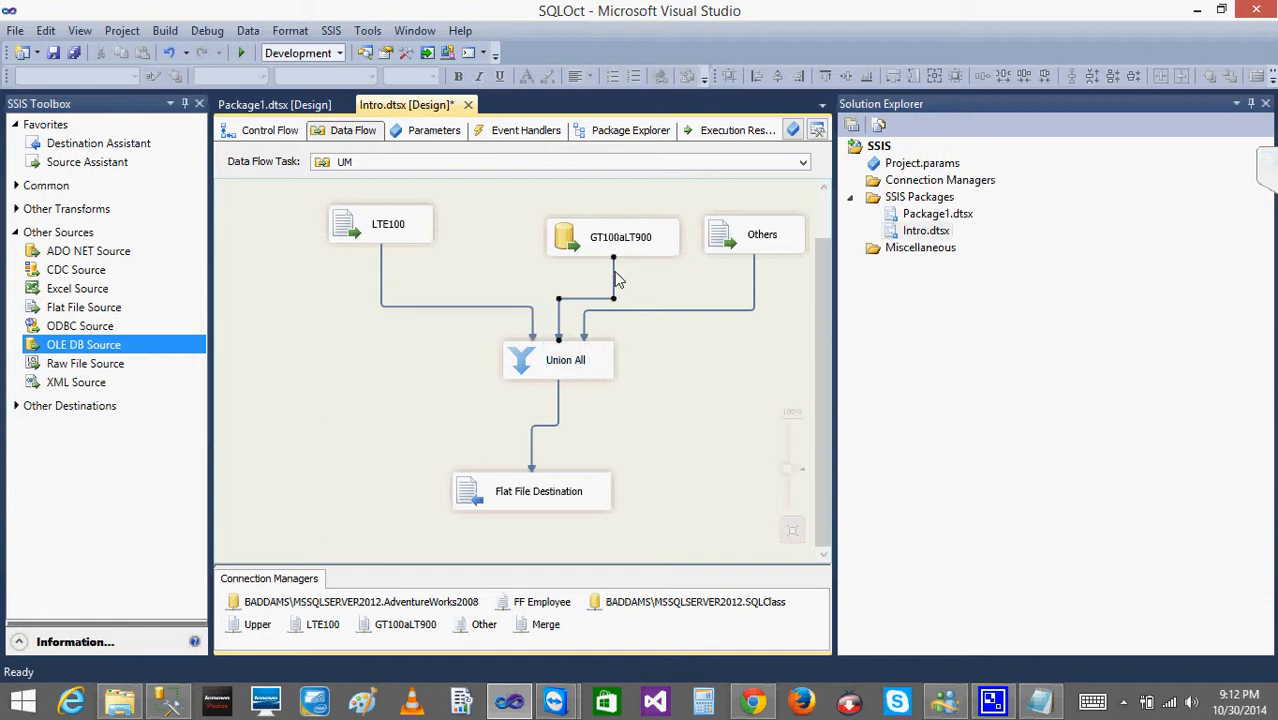
pyautogui.doubleClick(530, 376)
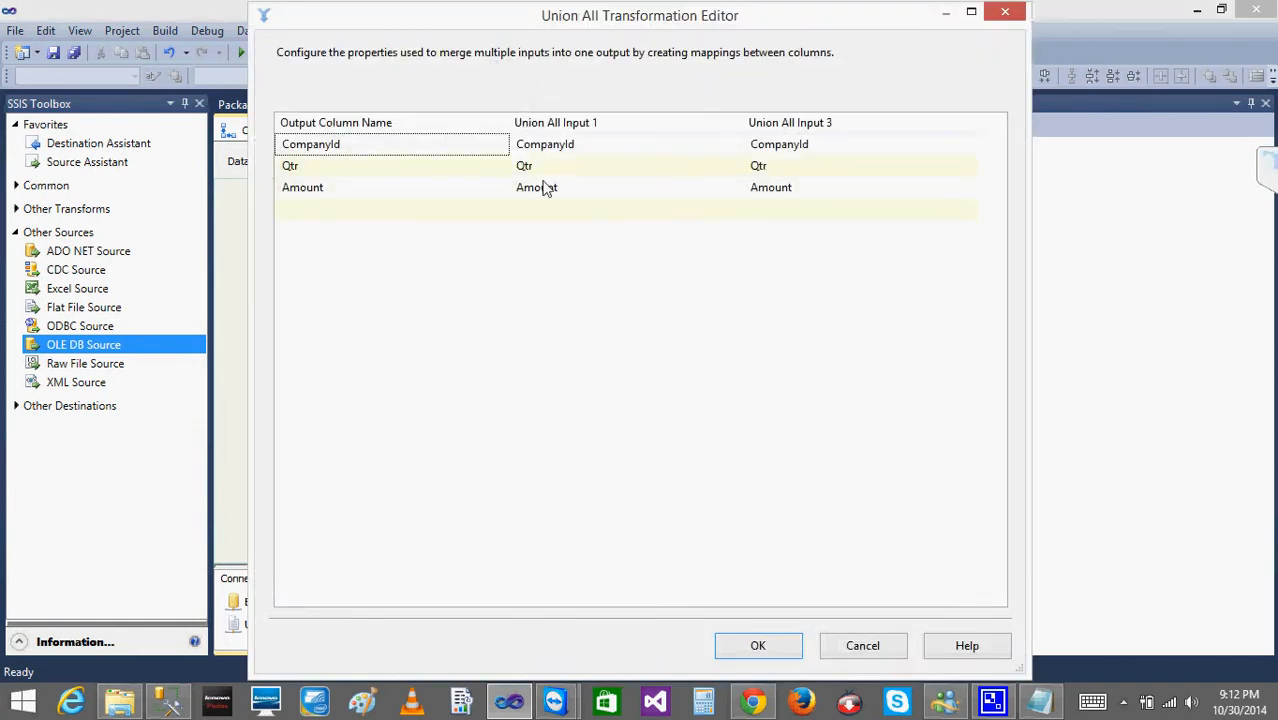
pyautogui.click(757, 649)
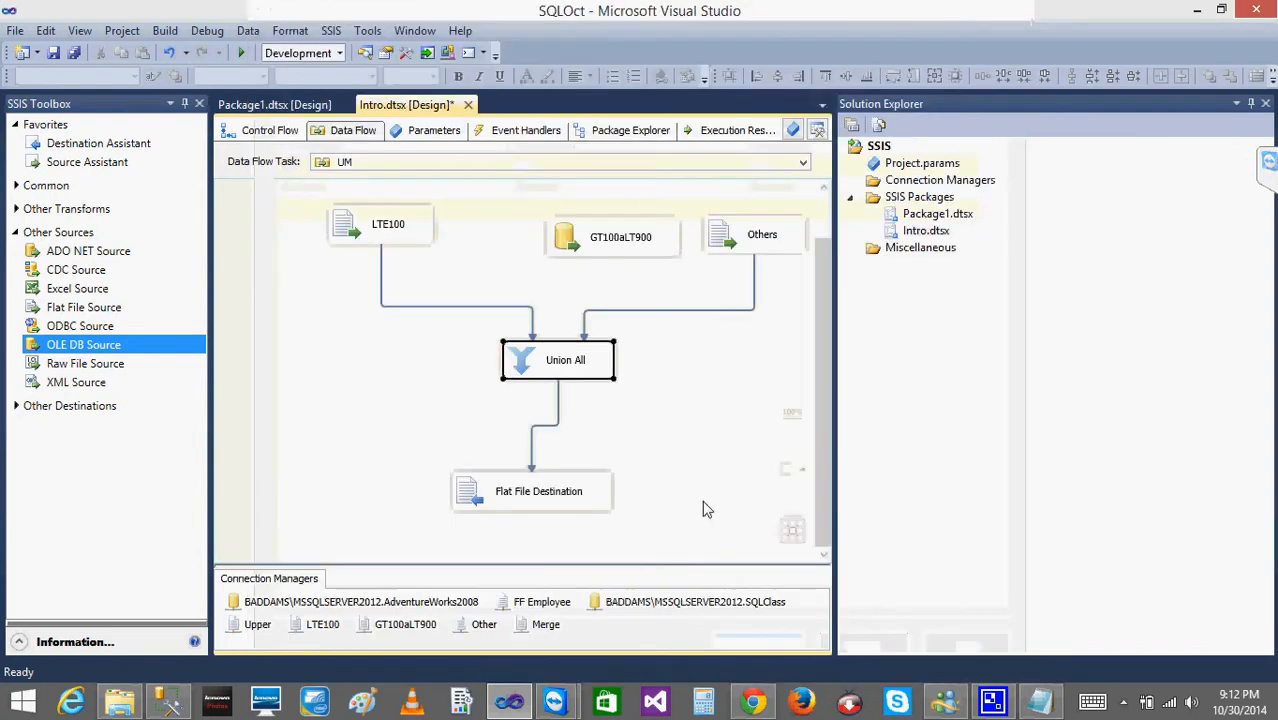
# Reconnect GT100aLT900's output to the Union All and review the transformation's column mappings for all three inputs.
pyautogui.click(602, 248)
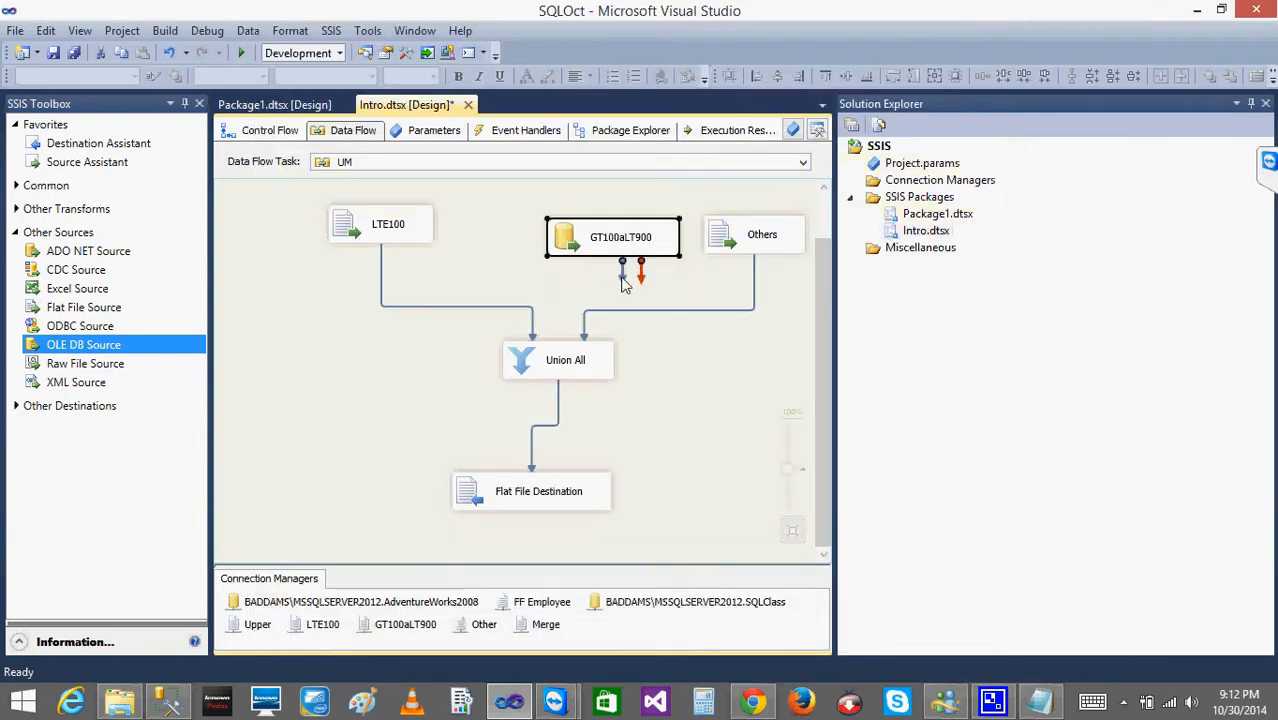
pyautogui.click(568, 362)
pyautogui.doubleClick(530, 368)
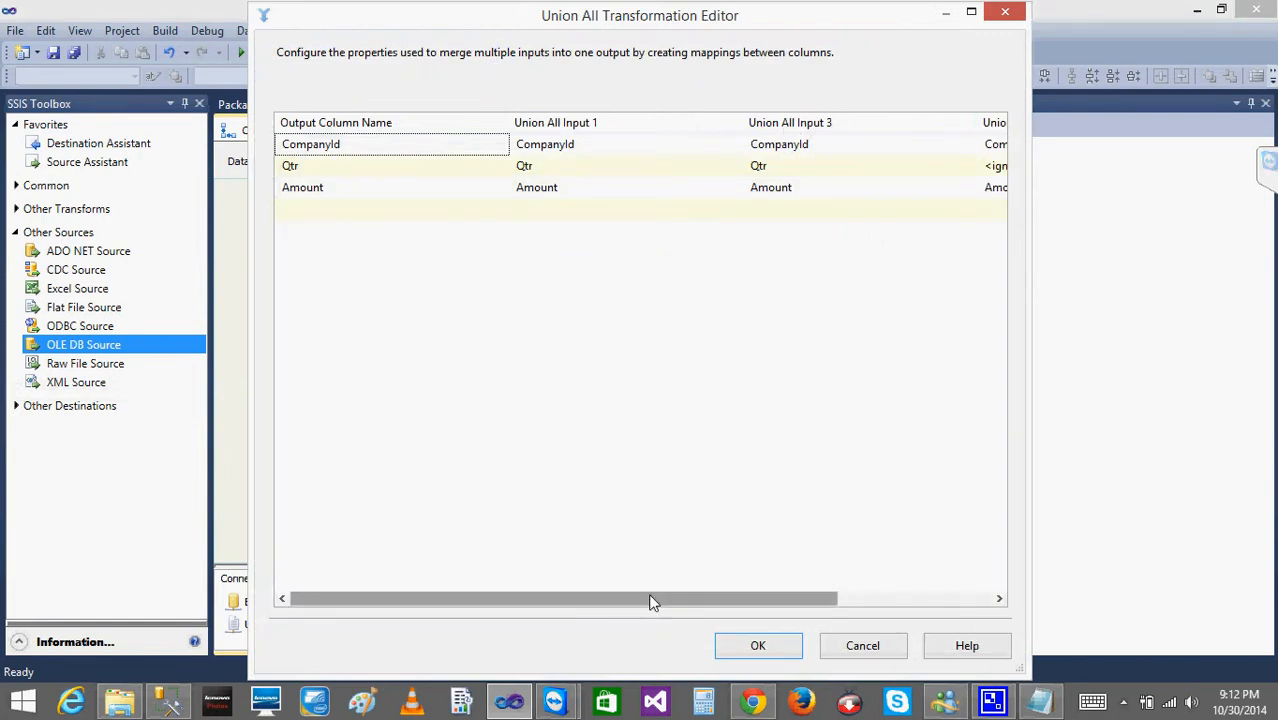
pyautogui.moveTo(651, 598); pyautogui.dragTo(770, 585)
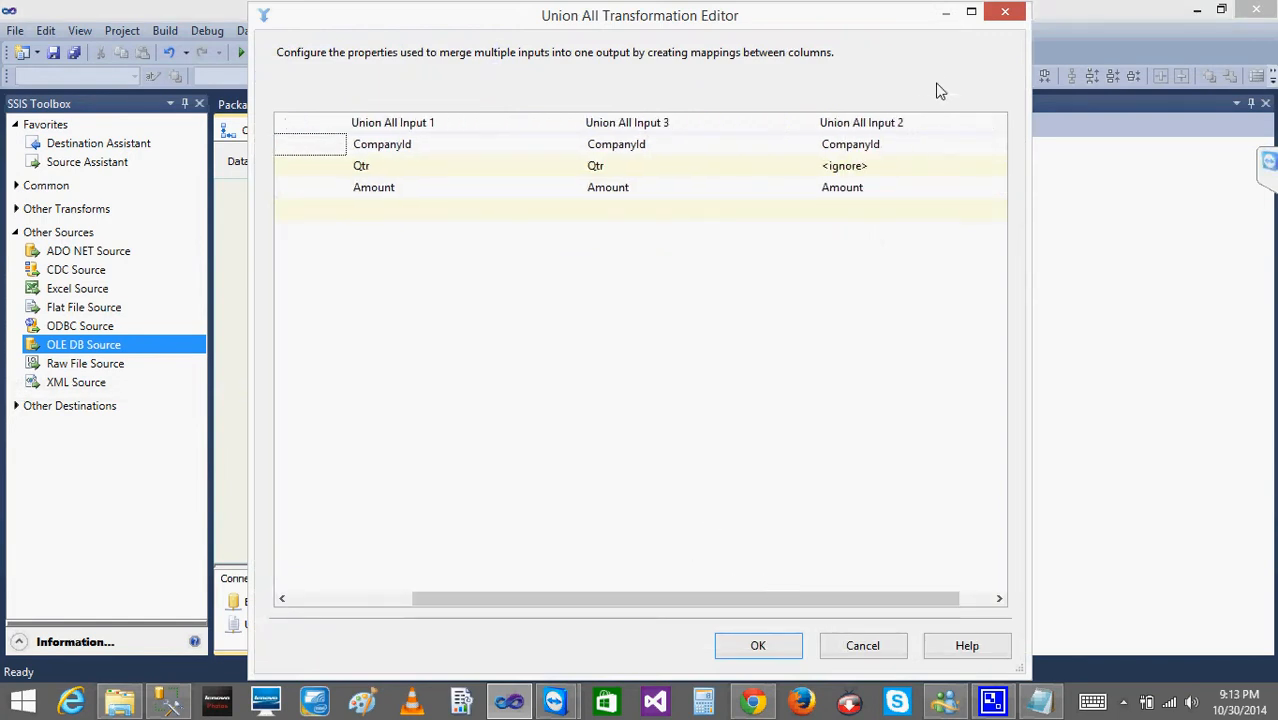
pyautogui.click(730, 147)
pyautogui.click(912, 140)
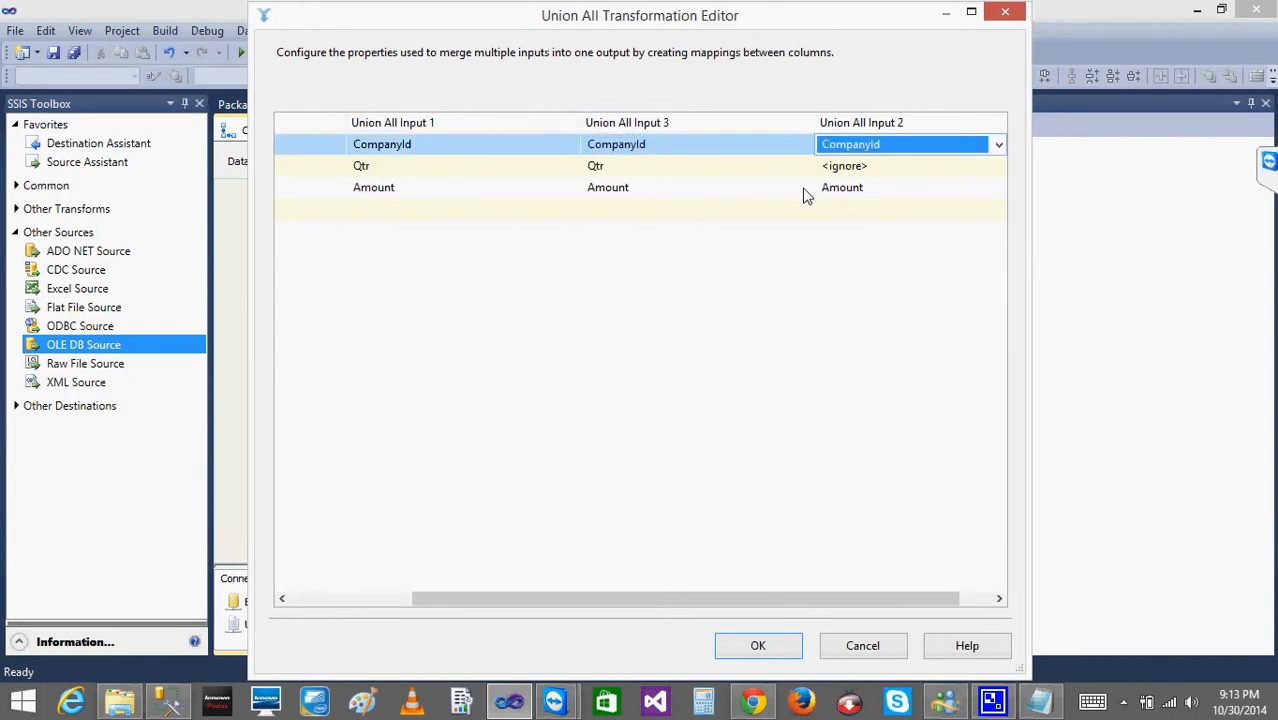
# Try to map the Qtr column of Union All Input 2 to the Qtr output column, and accept the editor.
pyautogui.click(907, 170)
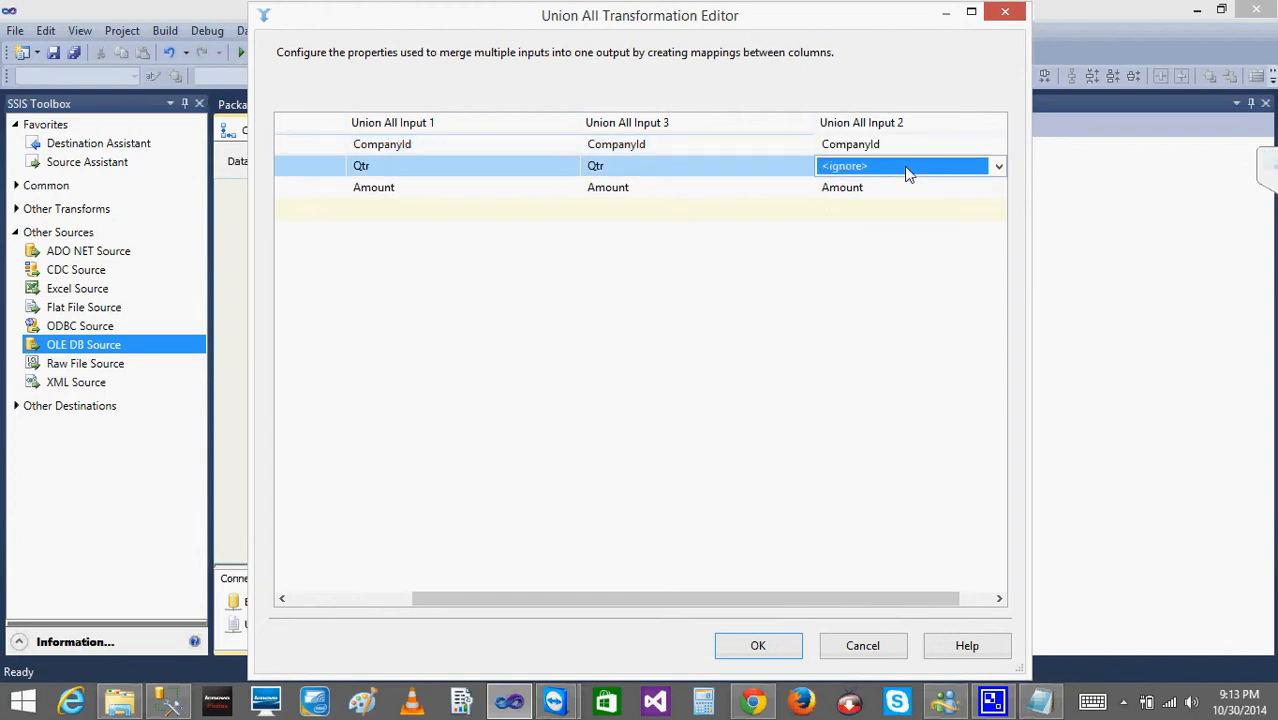
pyautogui.click(908, 170)
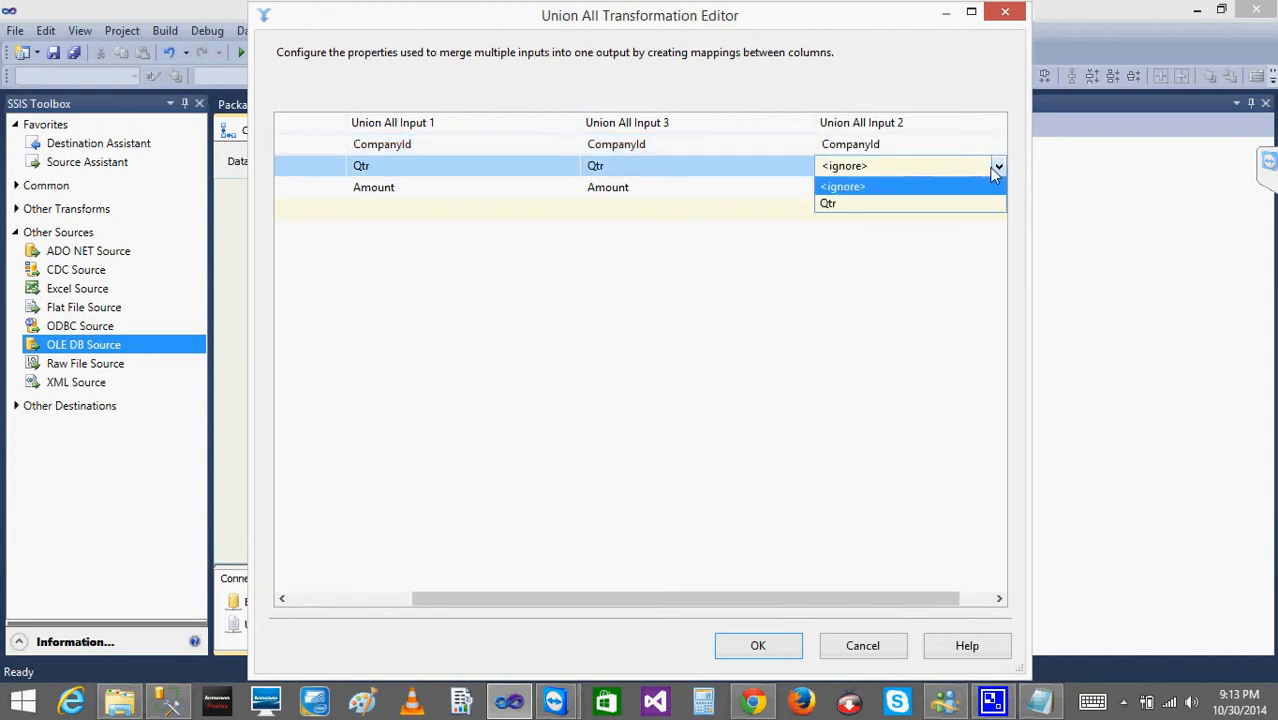
pyautogui.click(847, 206)
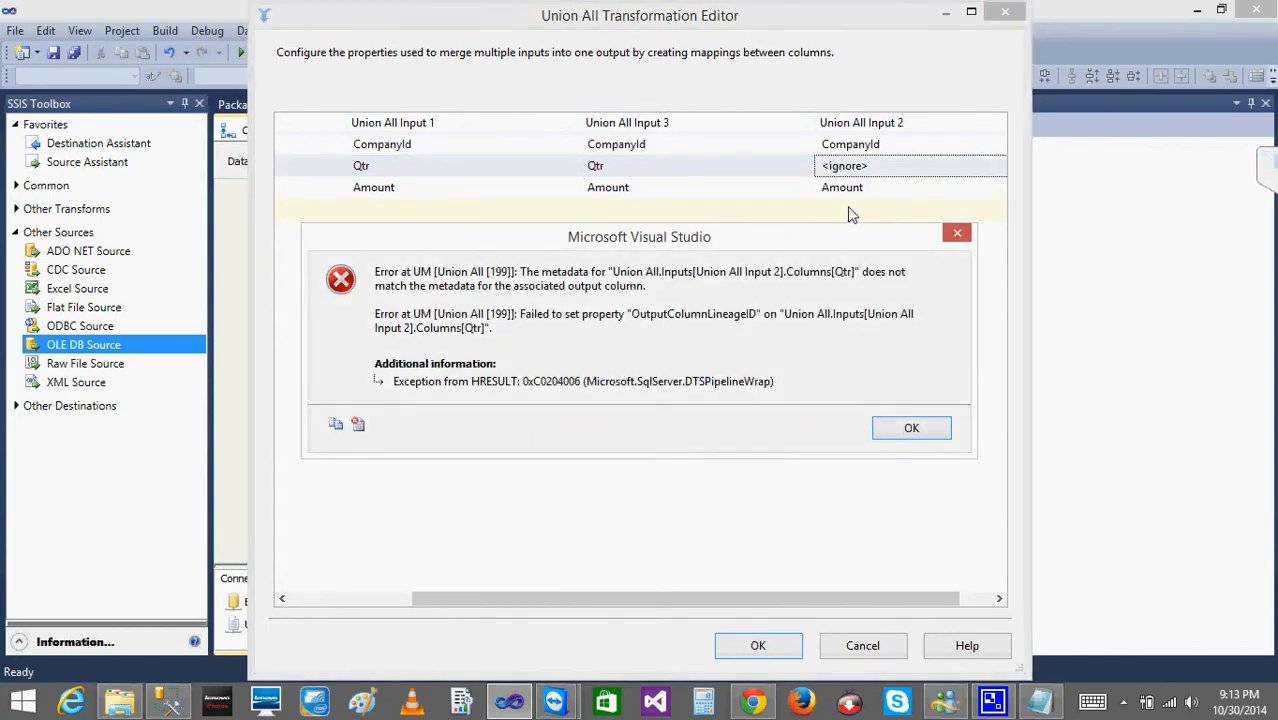
pyautogui.click(907, 427)
pyautogui.click(888, 170)
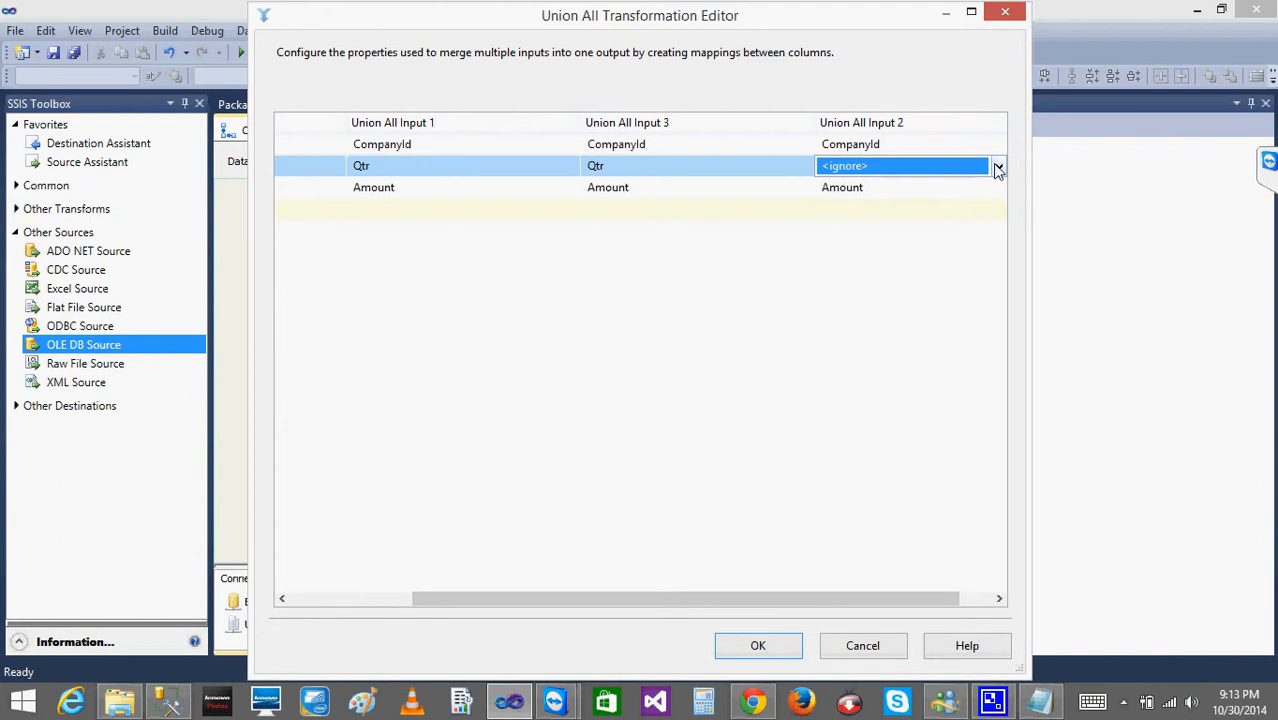
pyautogui.click(997, 166)
pyautogui.click(882, 206)
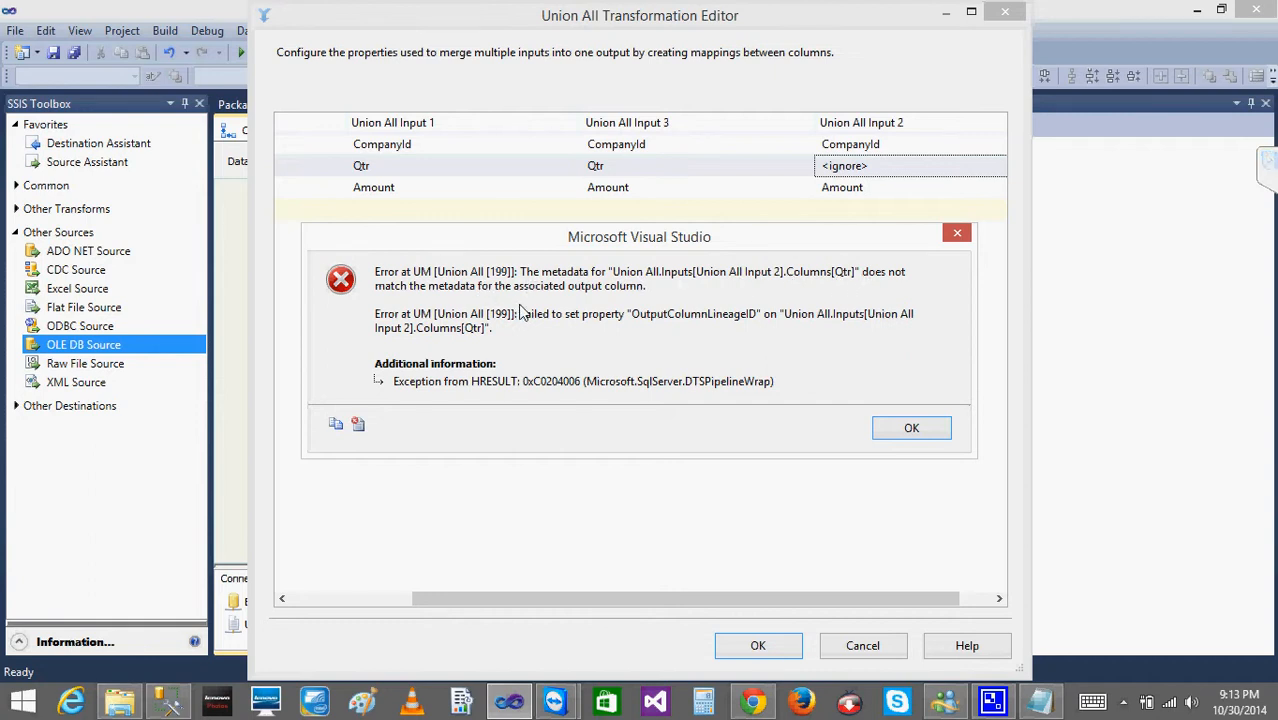
pyautogui.click(926, 433)
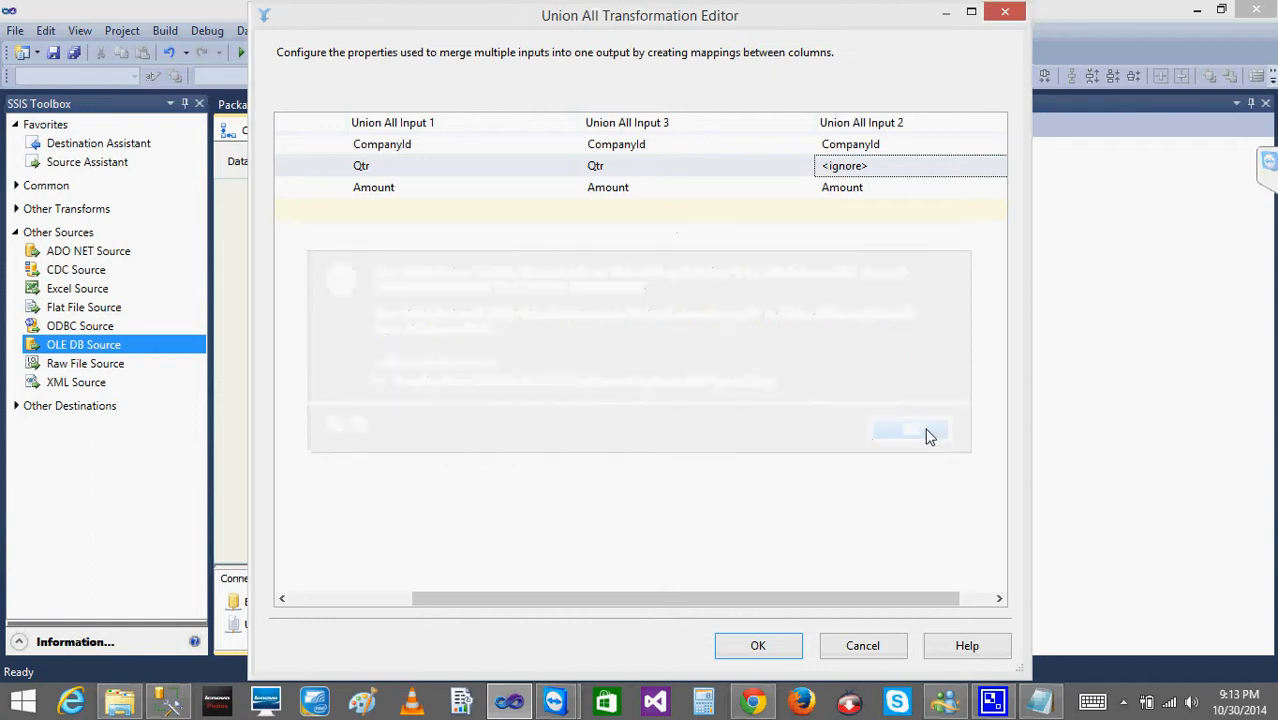
pyautogui.click(633, 167)
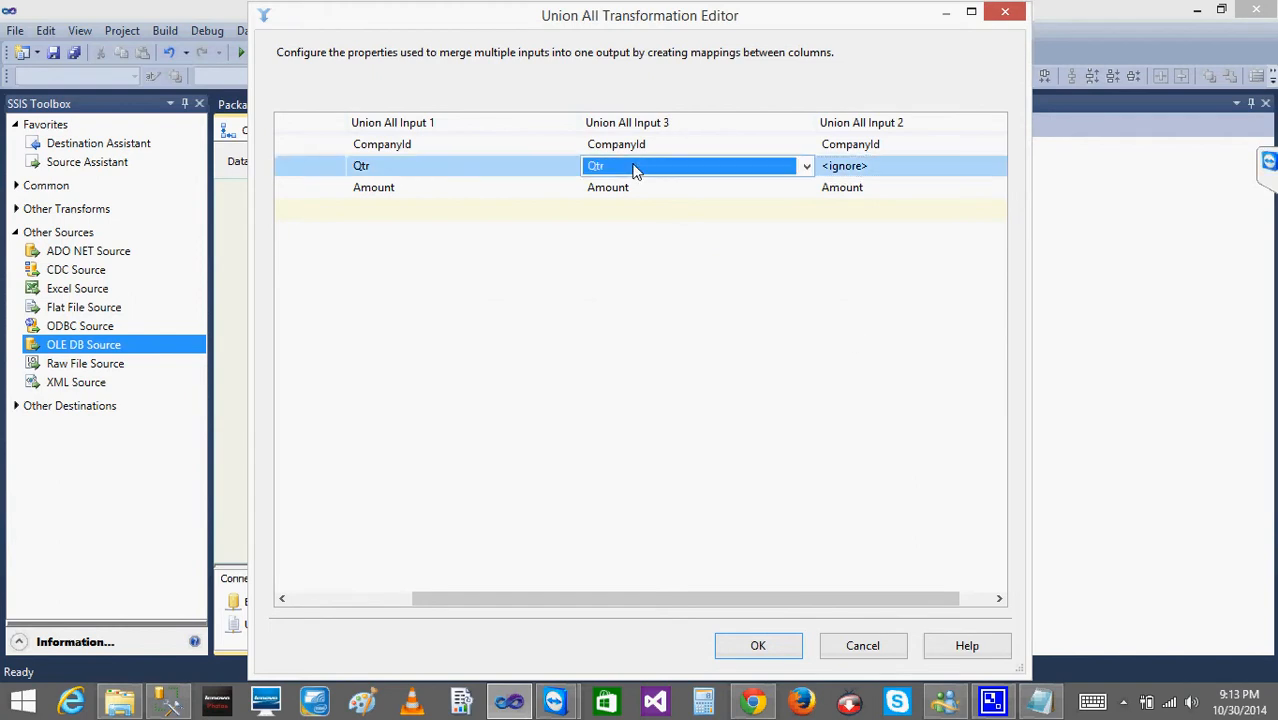
pyautogui.click(906, 166)
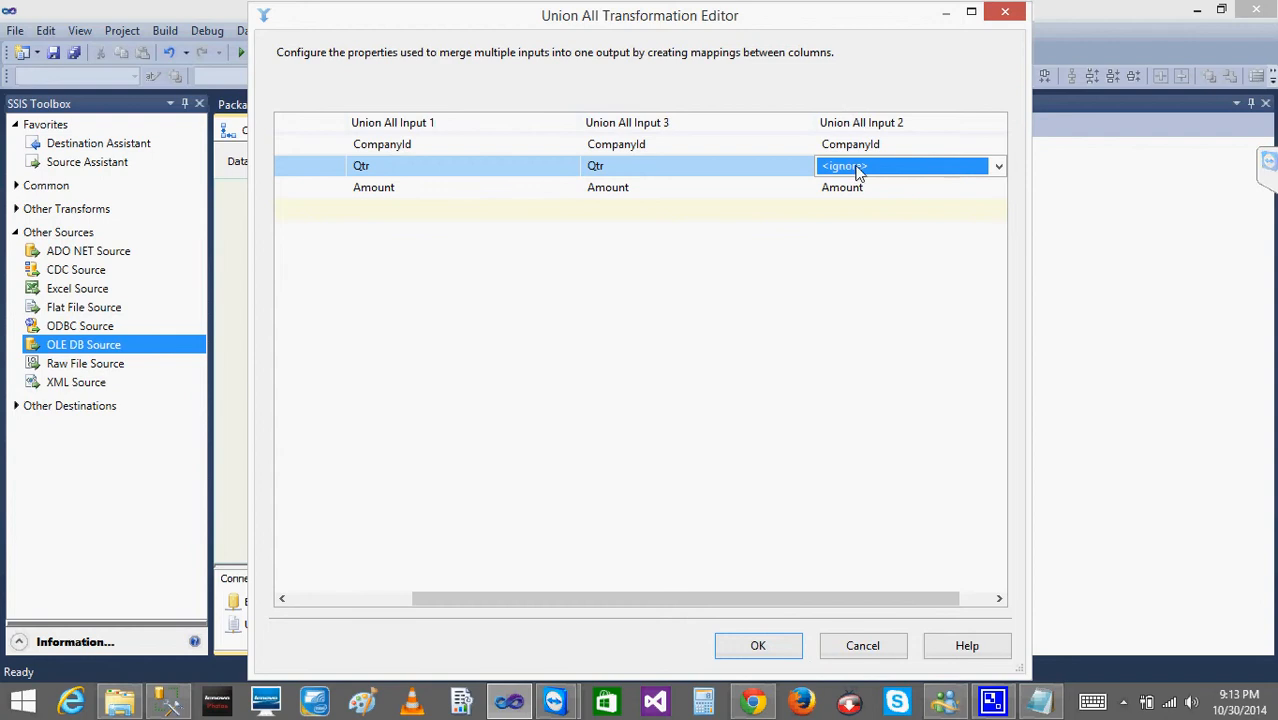
pyautogui.click(756, 643)
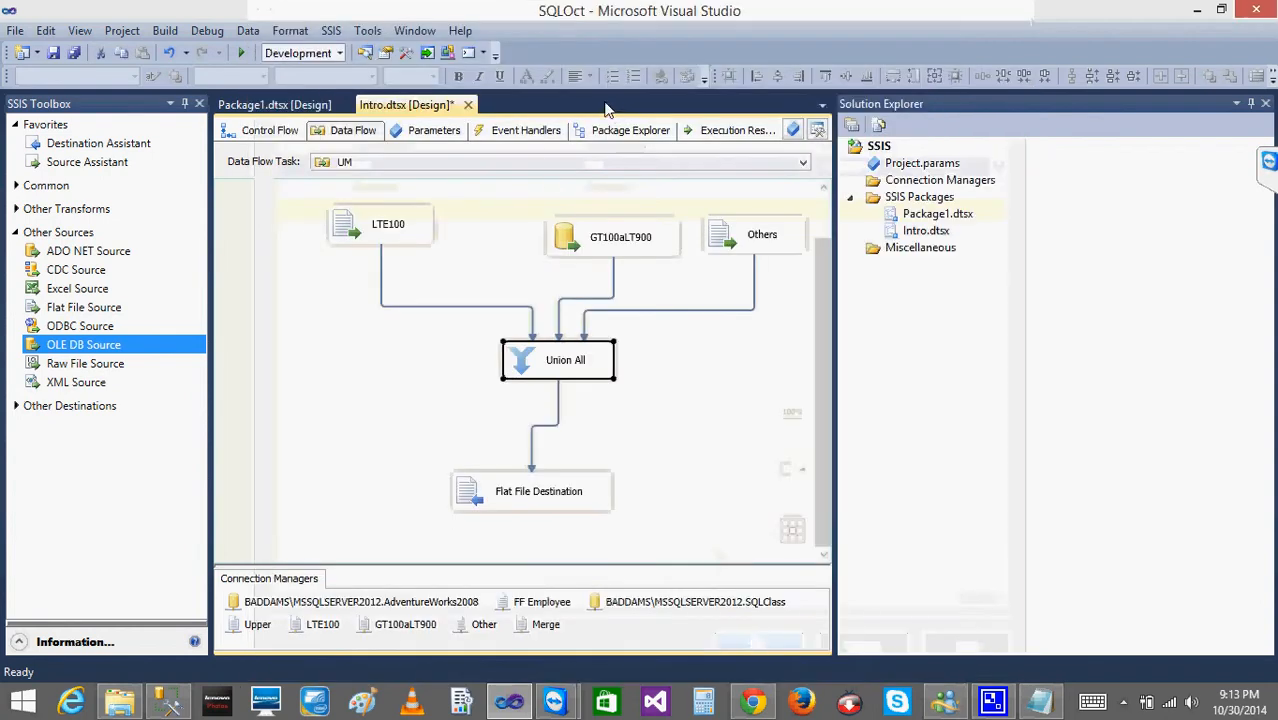
# Replace the CONVERT expression in GT100aLT900's SQL command with plain [Qtr], refresh the source's columns and accept the changes.
pyautogui.doubleClick(612, 238)
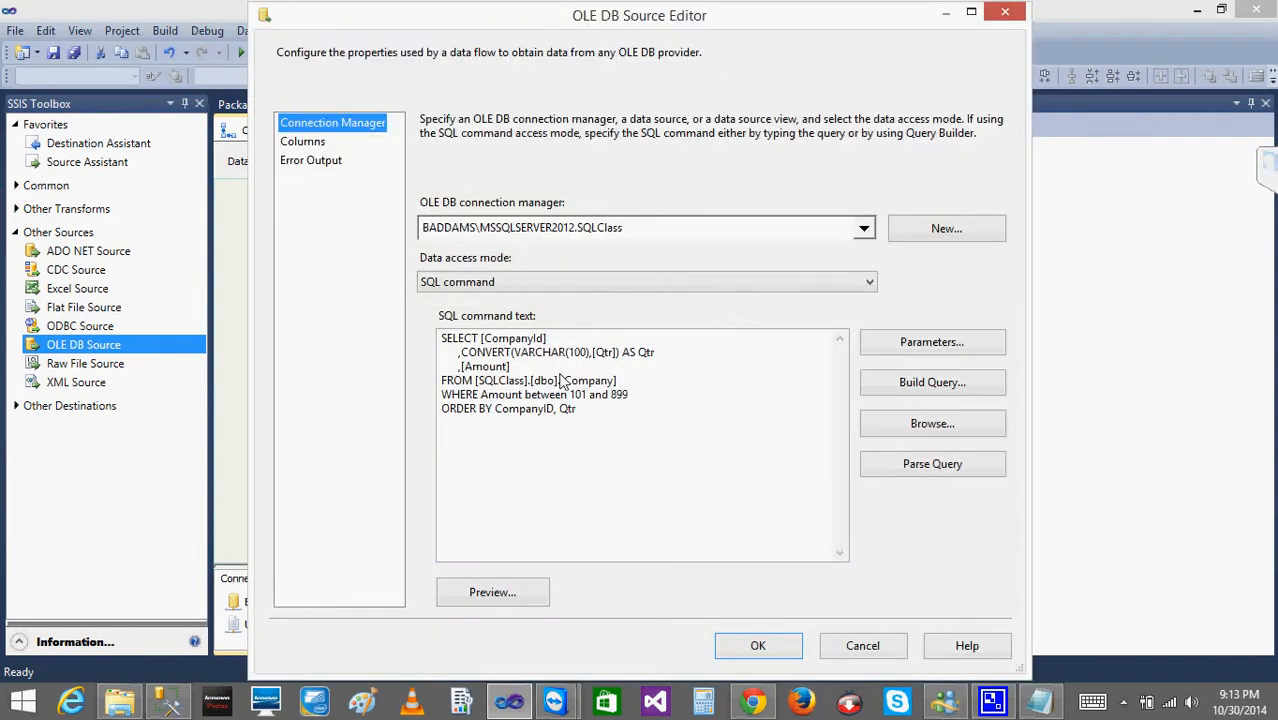
pyautogui.click(684, 351)
pyautogui.press('BackSpace')
pyautogui.press('BackSpace')
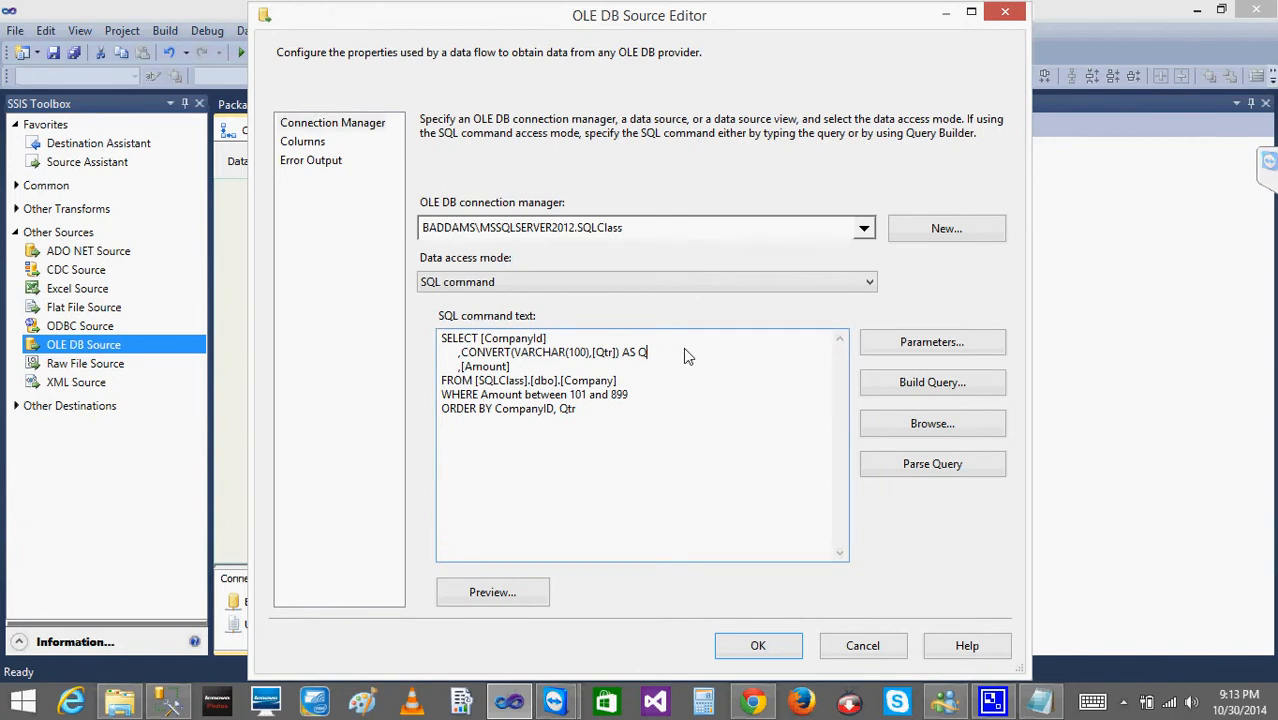
pyautogui.press('BackSpace')
pyautogui.press('BackSpace')
pyautogui.press('BackSpace')
pyautogui.press('BackSpace')
pyautogui.press('BackSpace')
pyautogui.press('BackSpace')
pyautogui.press('BackSpace')
pyautogui.press('BackSpace')
pyautogui.press('BackSpace')
pyautogui.press('BackSpace')
pyautogui.press('BackSpace')
pyautogui.press('BackSpace')
pyautogui.press('BackSpace')
pyautogui.press('BackSpace')
pyautogui.press('BackSpace')
pyautogui.press('BackSpace')
pyautogui.press('BackSpace')
pyautogui.press('BackSpace')
pyautogui.press('BackSpace')
pyautogui.press('BackSpace')
pyautogui.press('BackSpace')
pyautogui.press('BackSpace')
pyautogui.press('BackSpace')
pyautogui.press('BackSpace')
pyautogui.press('BackSpace')
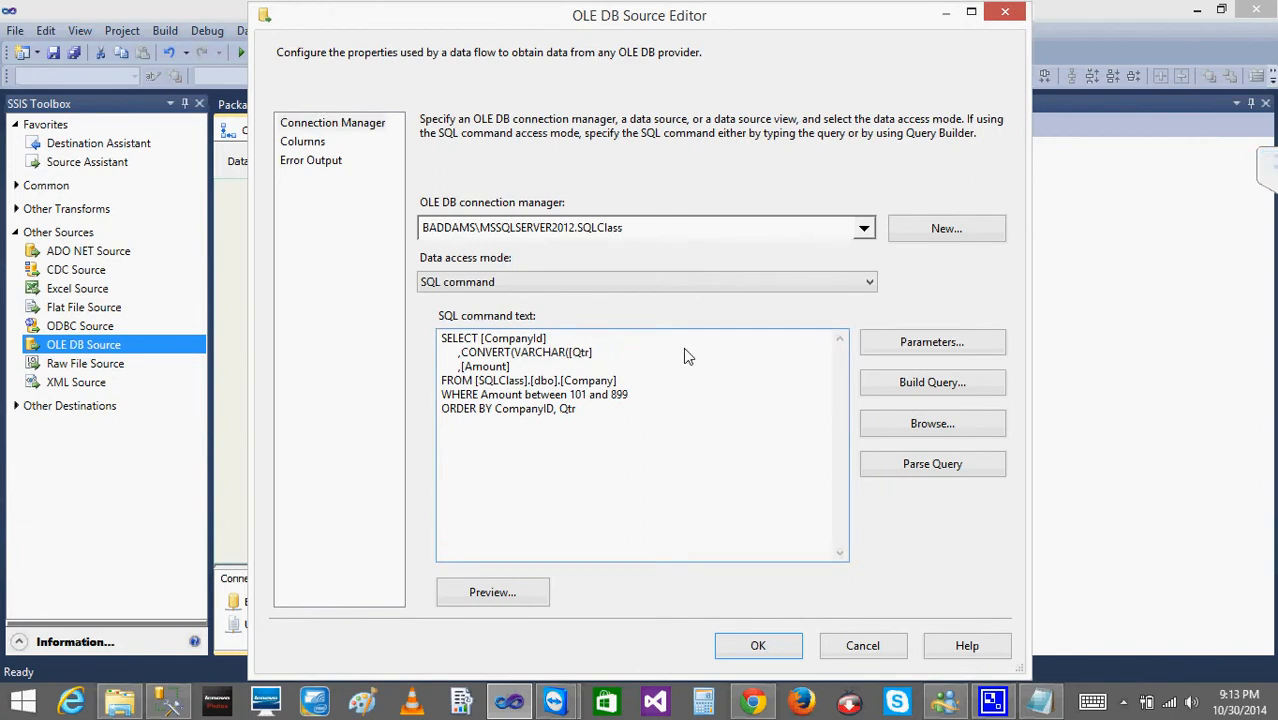
pyautogui.press('BackSpace')
pyautogui.press('BackSpace')
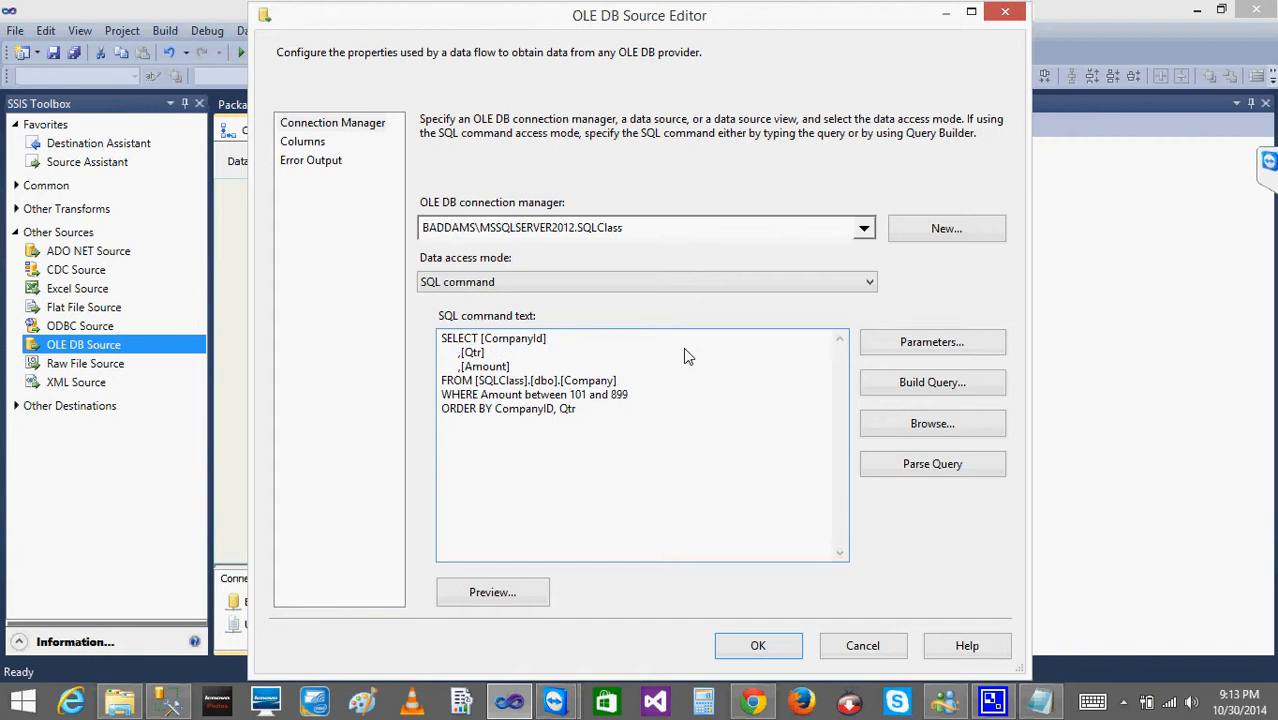
pyautogui.click(295, 146)
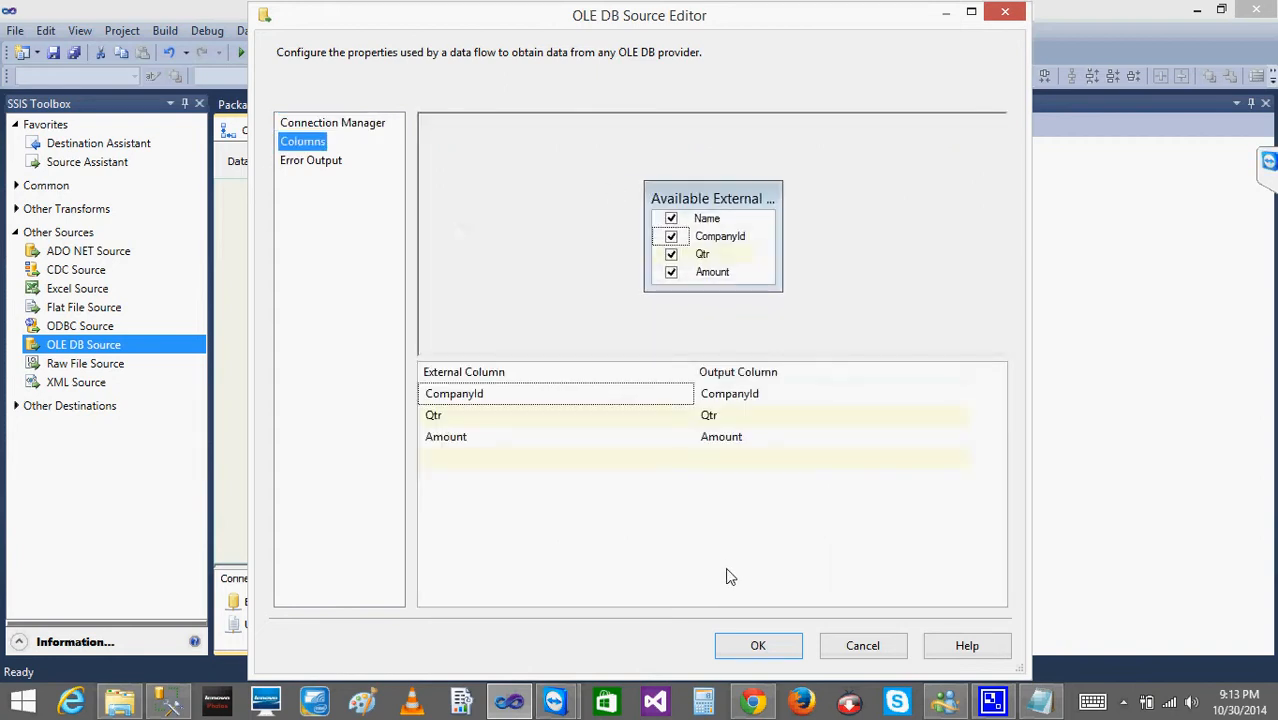
pyautogui.click(757, 645)
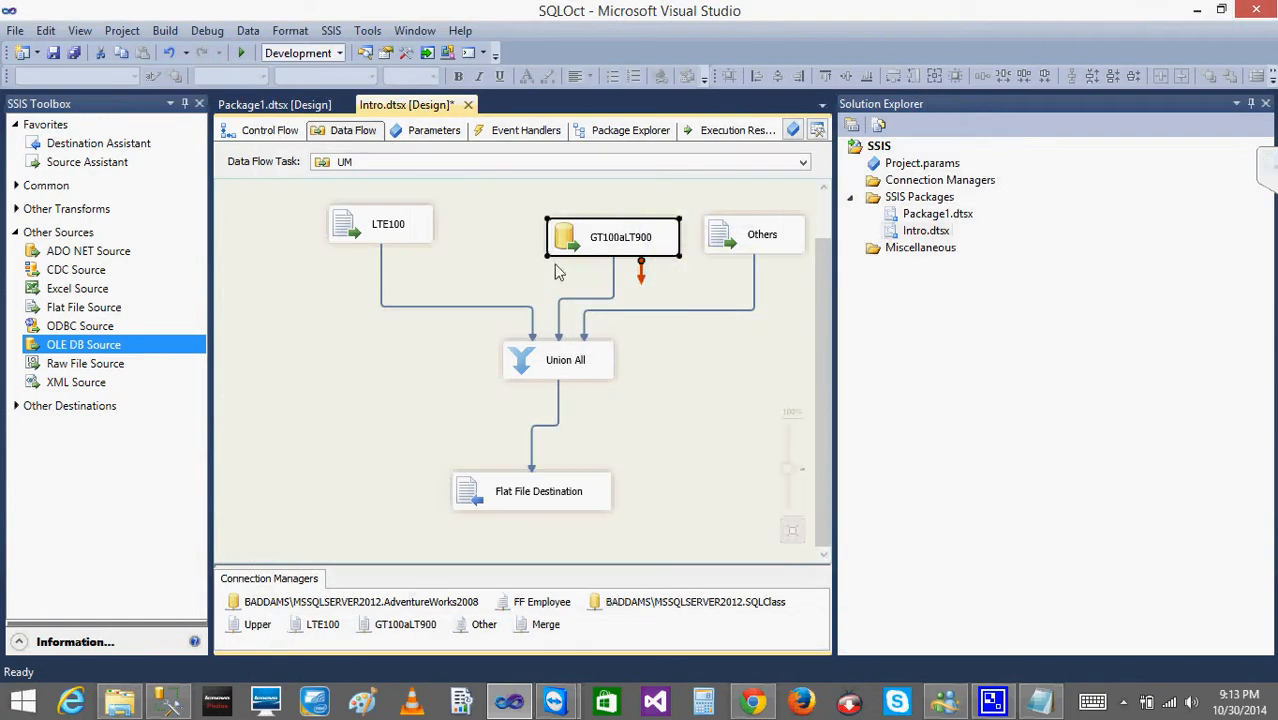
# Retry mapping Qtr for Union All Input 2 with the edited source query, and accept the editor.
pyautogui.doubleClick(548, 370)
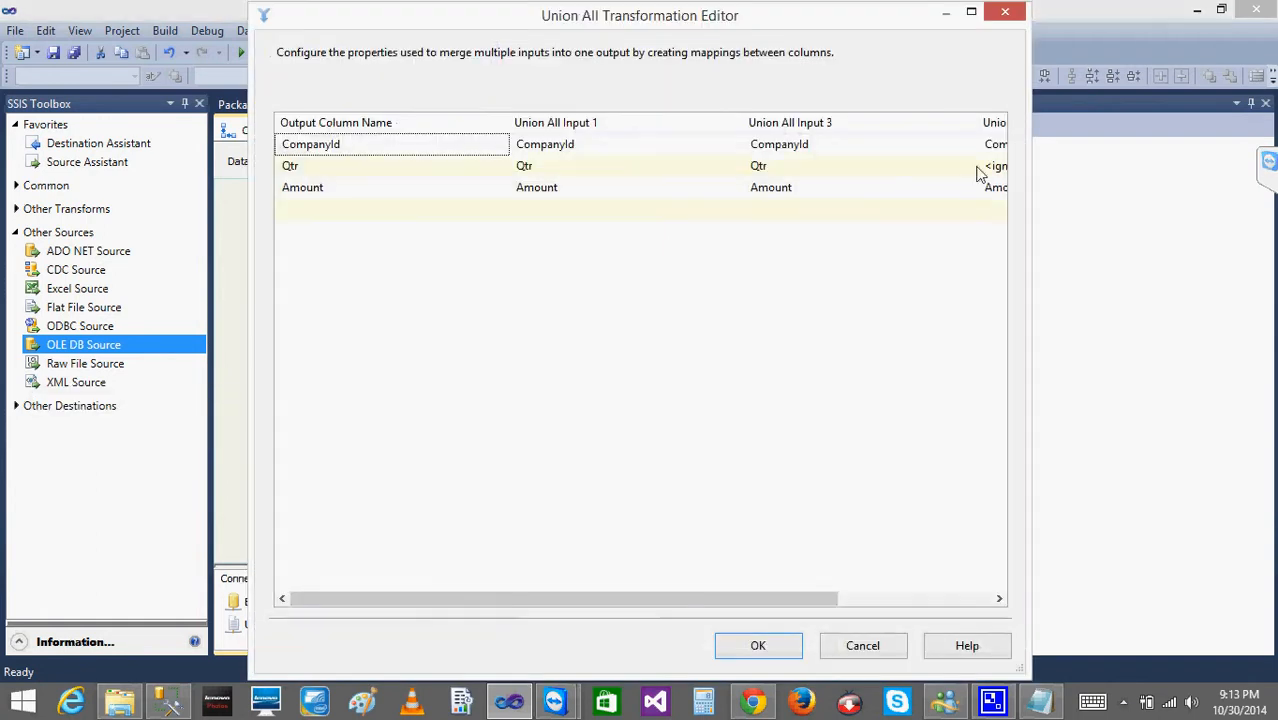
pyautogui.click(1003, 170)
pyautogui.click(1001, 167)
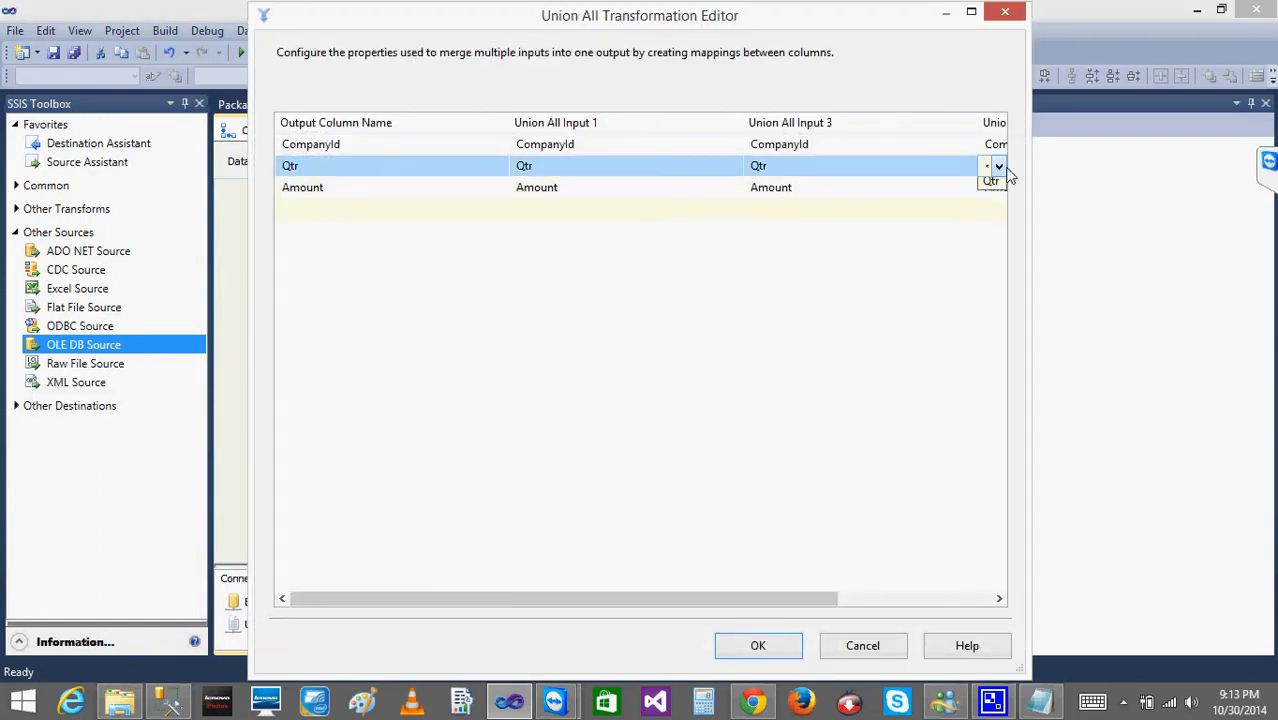
pyautogui.click(995, 204)
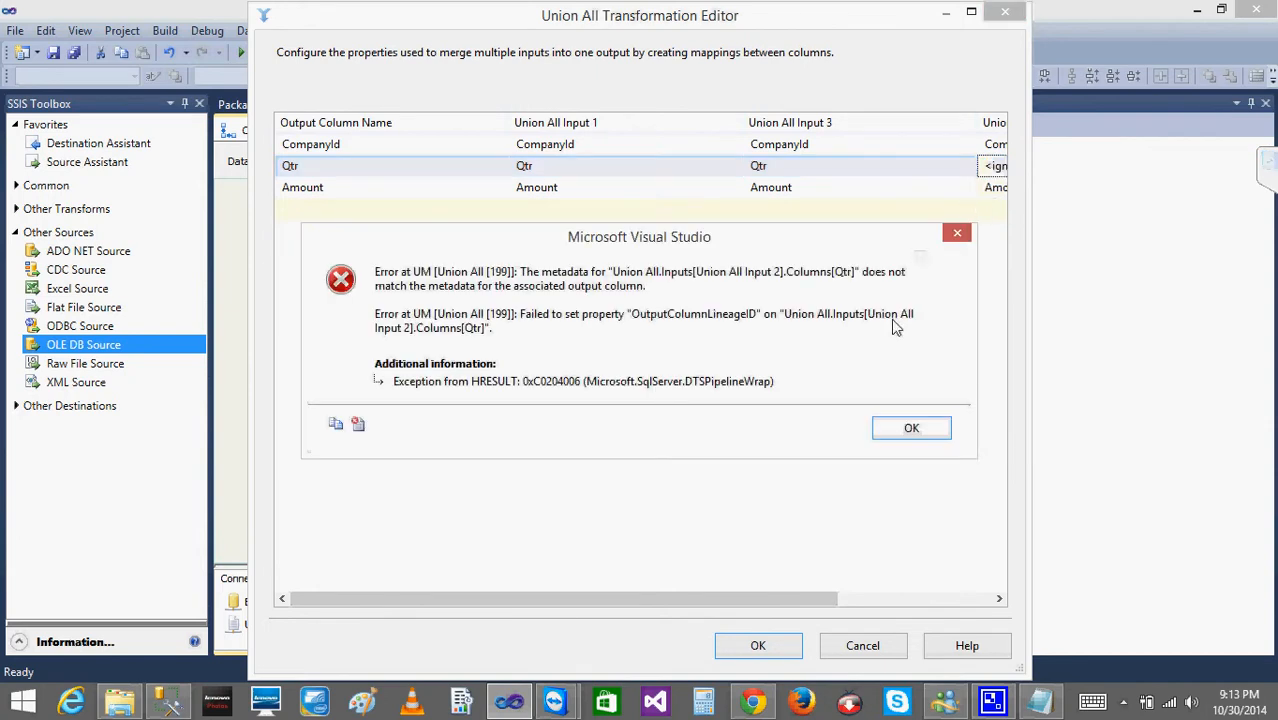
pyautogui.click(911, 430)
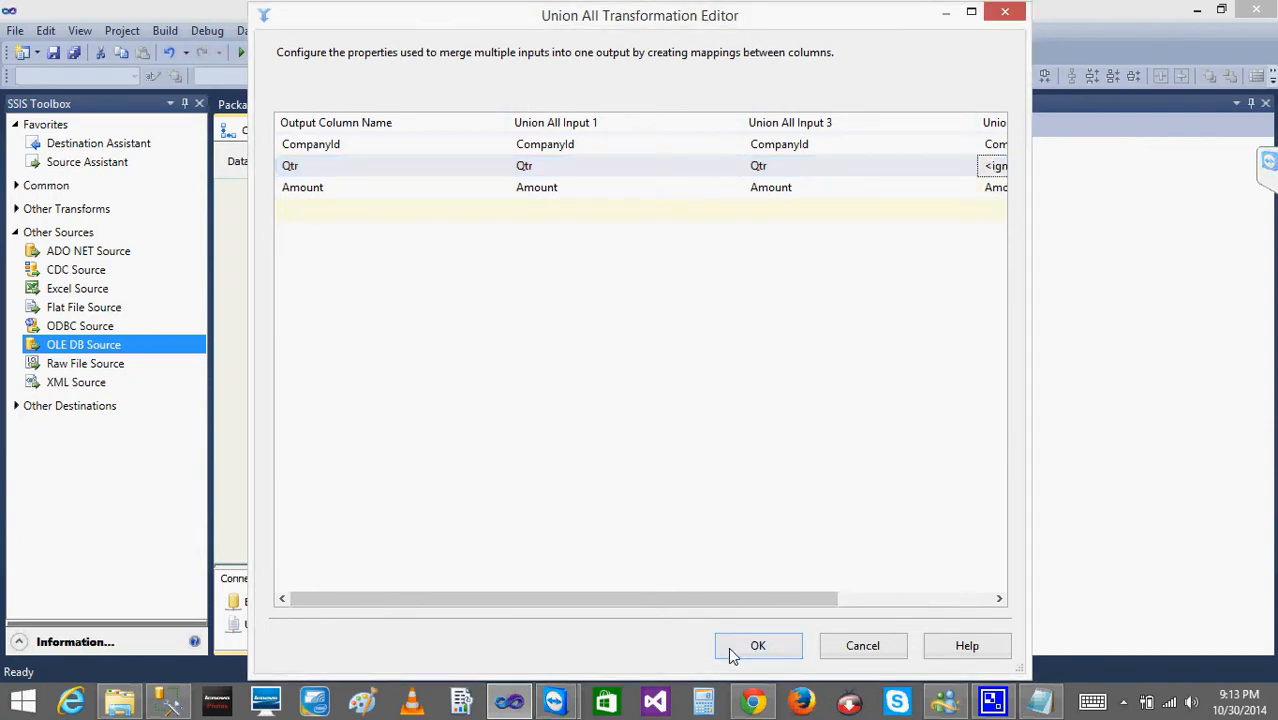
pyautogui.click(728, 647)
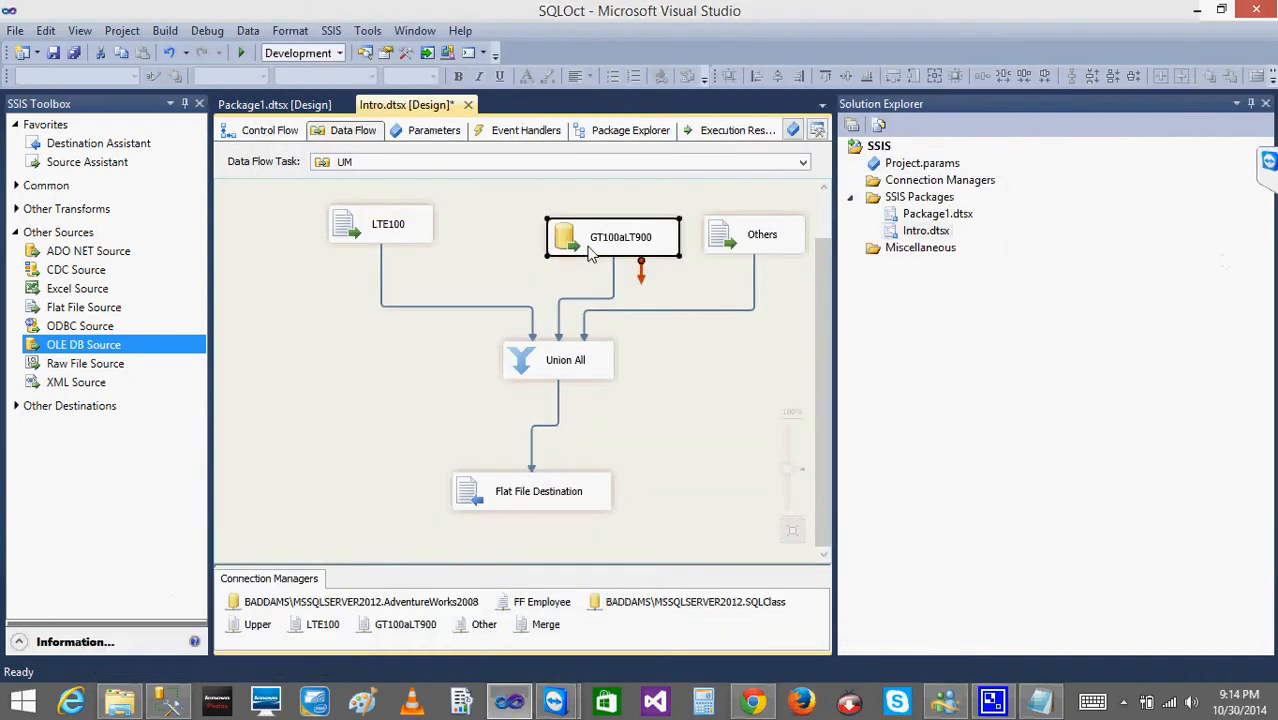
# Copy the entire SQL command text of the GT100aLT900 source.
pyautogui.doubleClick(589, 252)
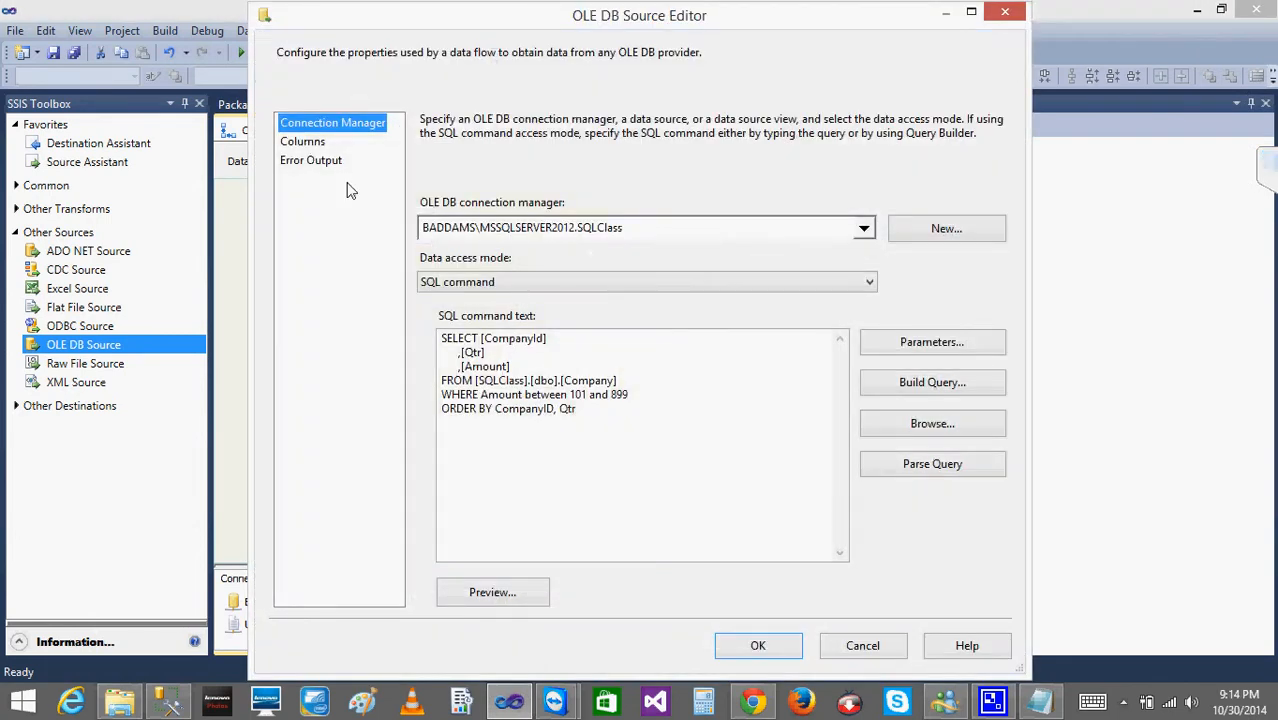
pyautogui.click(590, 378)
pyautogui.hotkey('ctrl', 'a')
pyautogui.hotkey('ctrl', 'c')
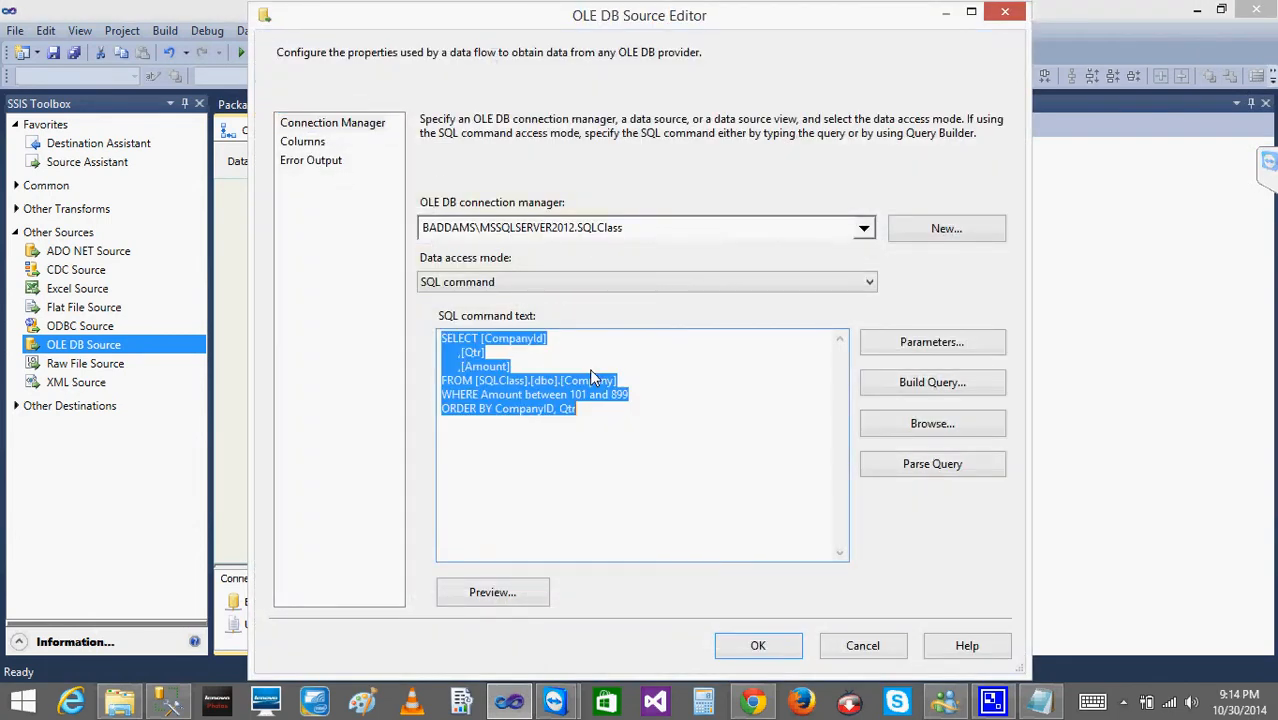
pyautogui.press('XF86AudioLowerVolume')
pyautogui.press('XF86AudioLowerVolume')
pyautogui.press('XF86AudioLowerVolume')
pyautogui.press('XF86AudioLowerVolume')
pyautogui.press('XF86AudioLowerVolume')
pyautogui.press('XF86AudioLowerVolume')
pyautogui.press('XF86AudioLowerVolume')
pyautogui.press('XF86AudioLowerVolume')
pyautogui.press('XF86AudioLowerVolume')
pyautogui.press('XF86AudioLowerVolume')
pyautogui.press('XF86AudioLowerVolume')
pyautogui.press('XF86AudioLowerVolume')
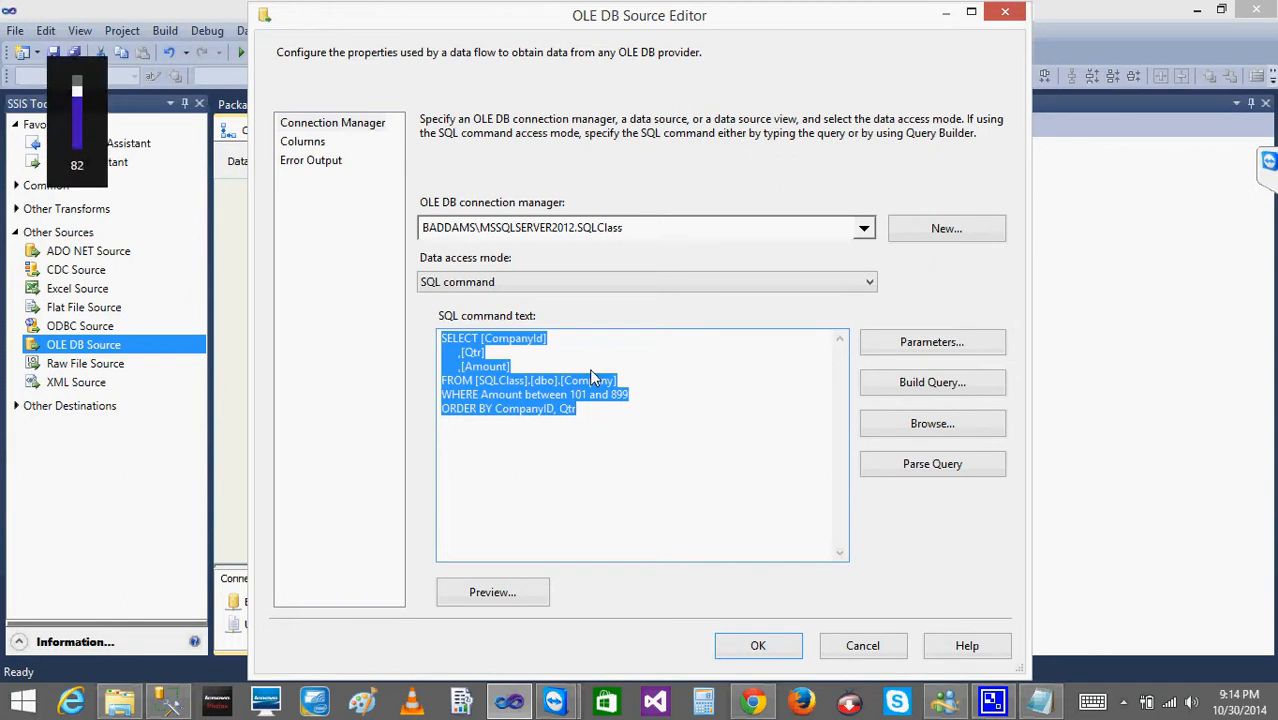
# Set the GT100aLT900 source to Table or view access with the [dbo].[ClassDivision] table, load its columns and accept.
pyautogui.doubleClick(476, 287)
pyautogui.click(472, 289)
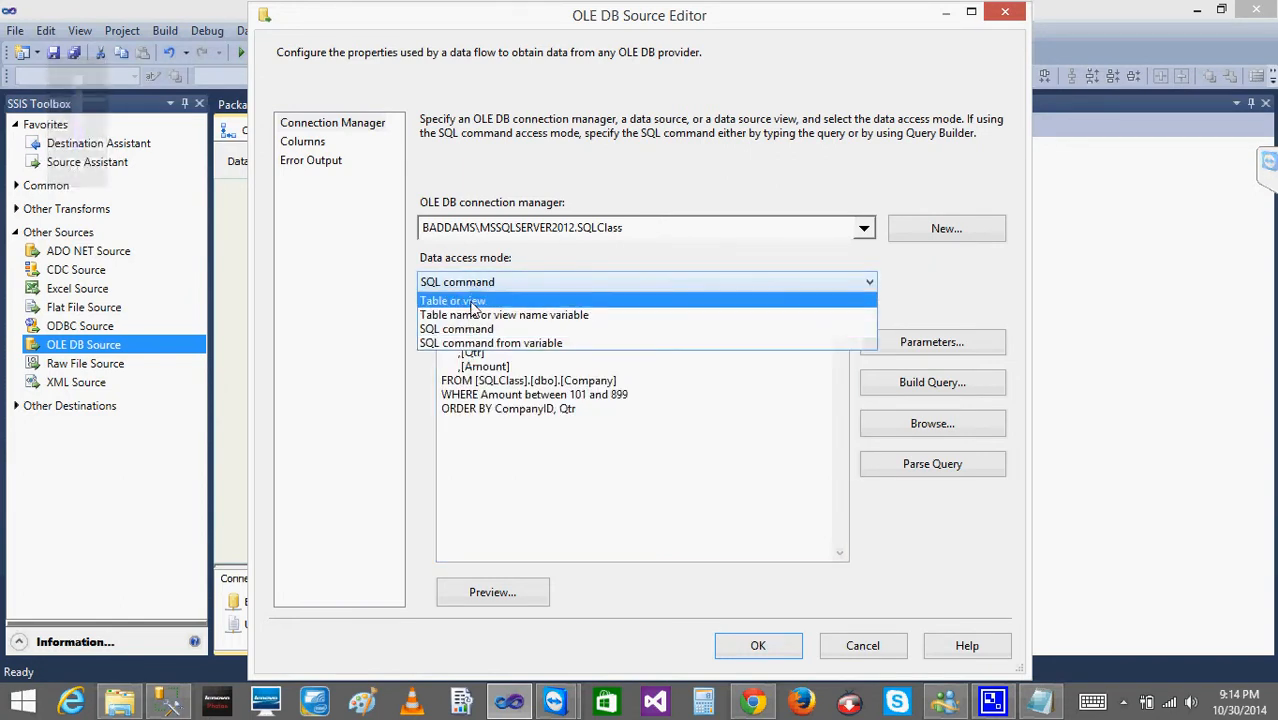
pyautogui.click(472, 304)
pyautogui.click(566, 350)
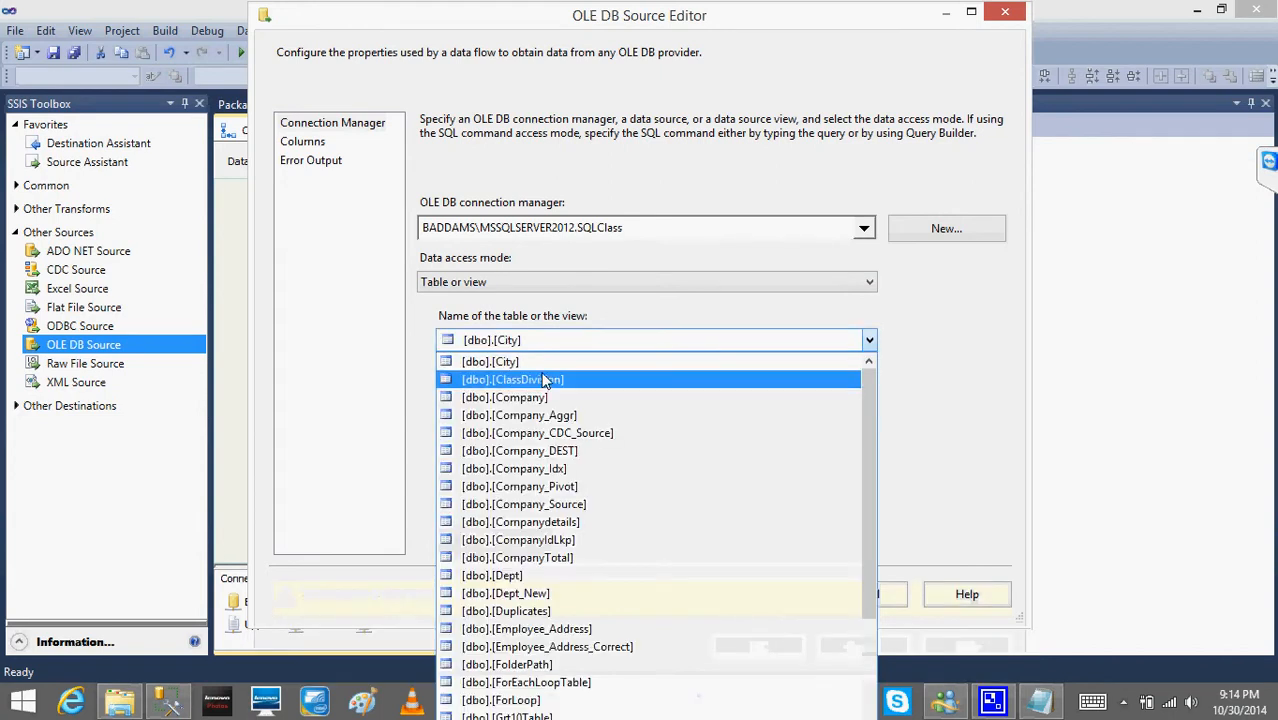
pyautogui.click(543, 381)
pyautogui.click(302, 141)
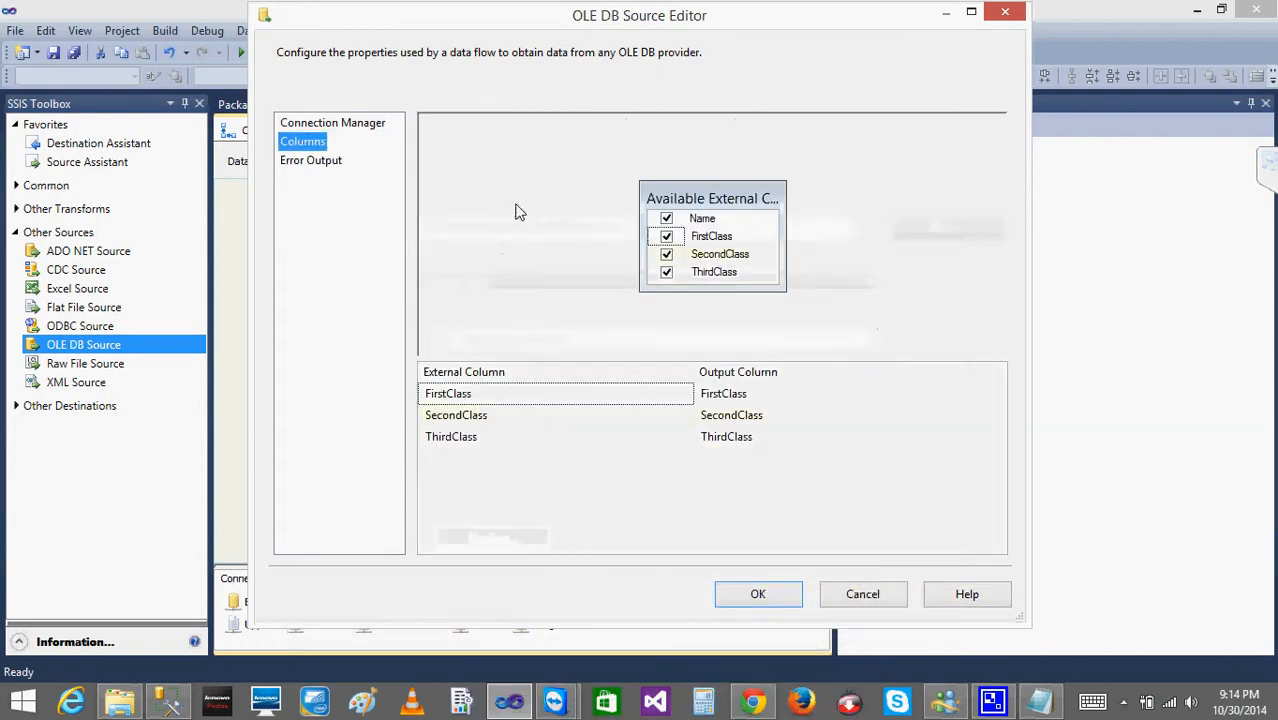
pyautogui.click(757, 596)
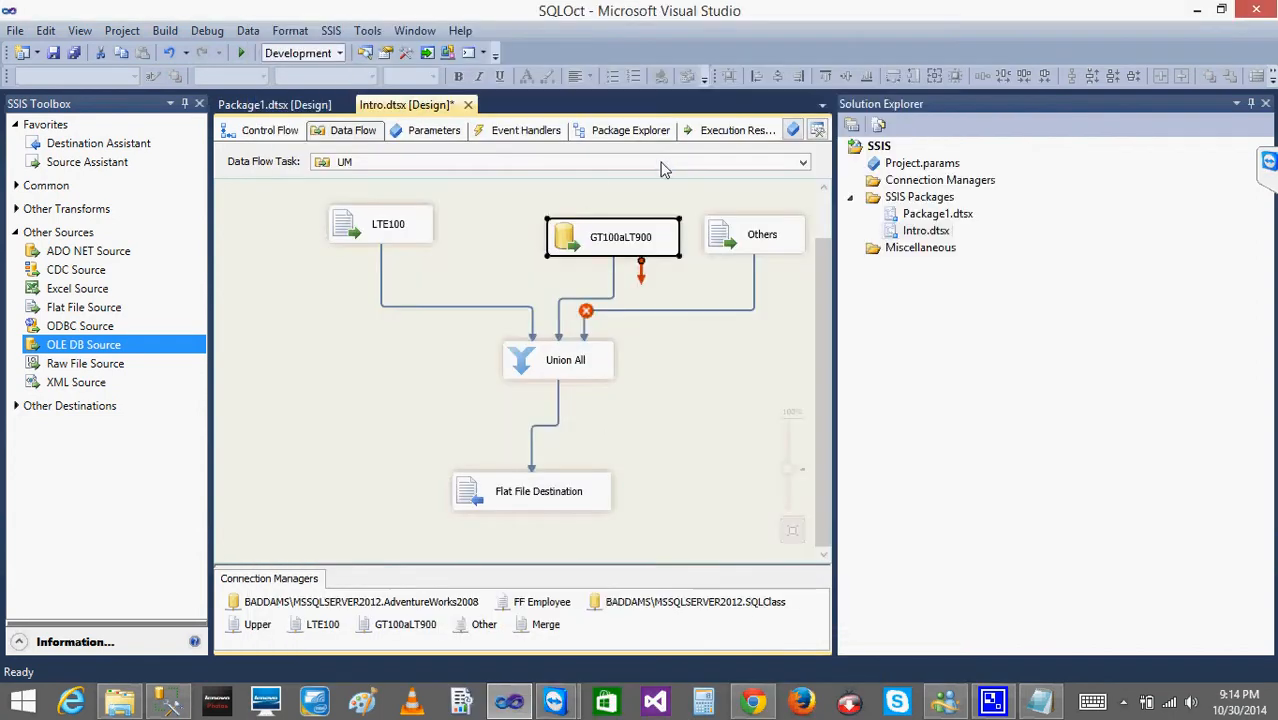
# Switch the GT100aLT900 source back to SQL command access, paste the copied Company query for Amount between 101 and 899, load its columns and accept.
pyautogui.doubleClick(576, 250)
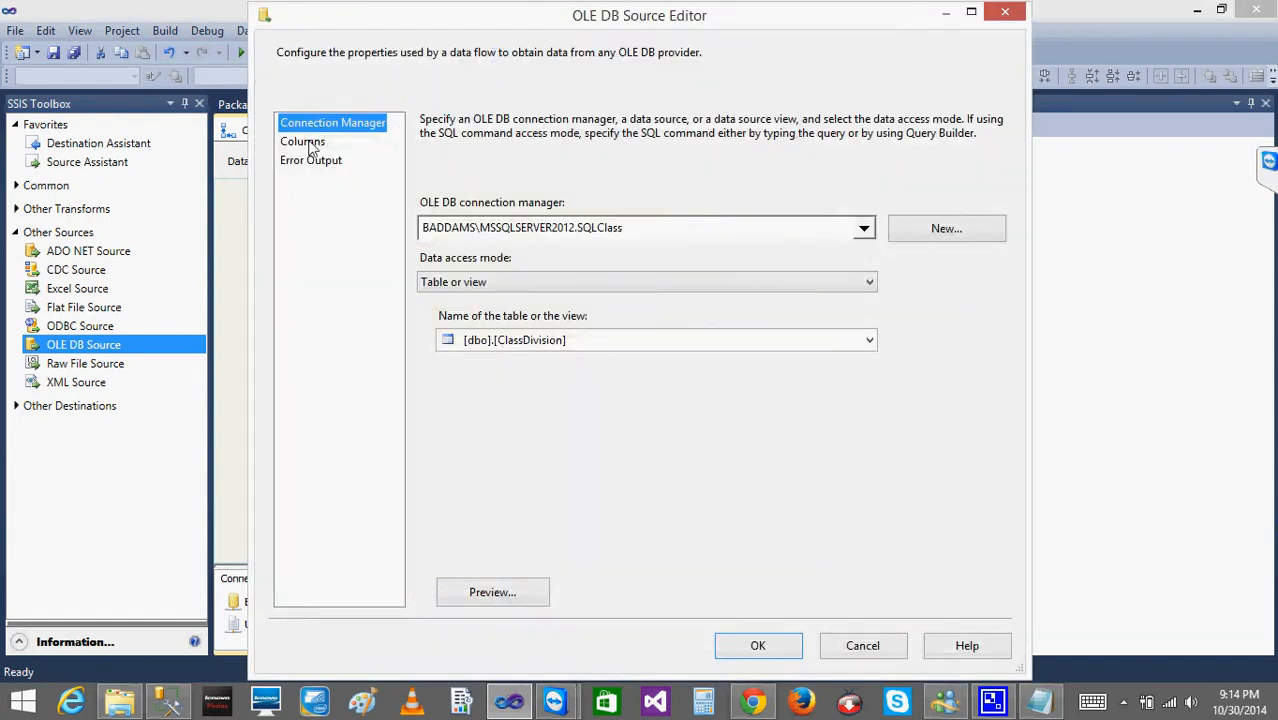
pyautogui.click(302, 141)
pyautogui.click(335, 123)
pyautogui.click(578, 283)
pyautogui.click(528, 328)
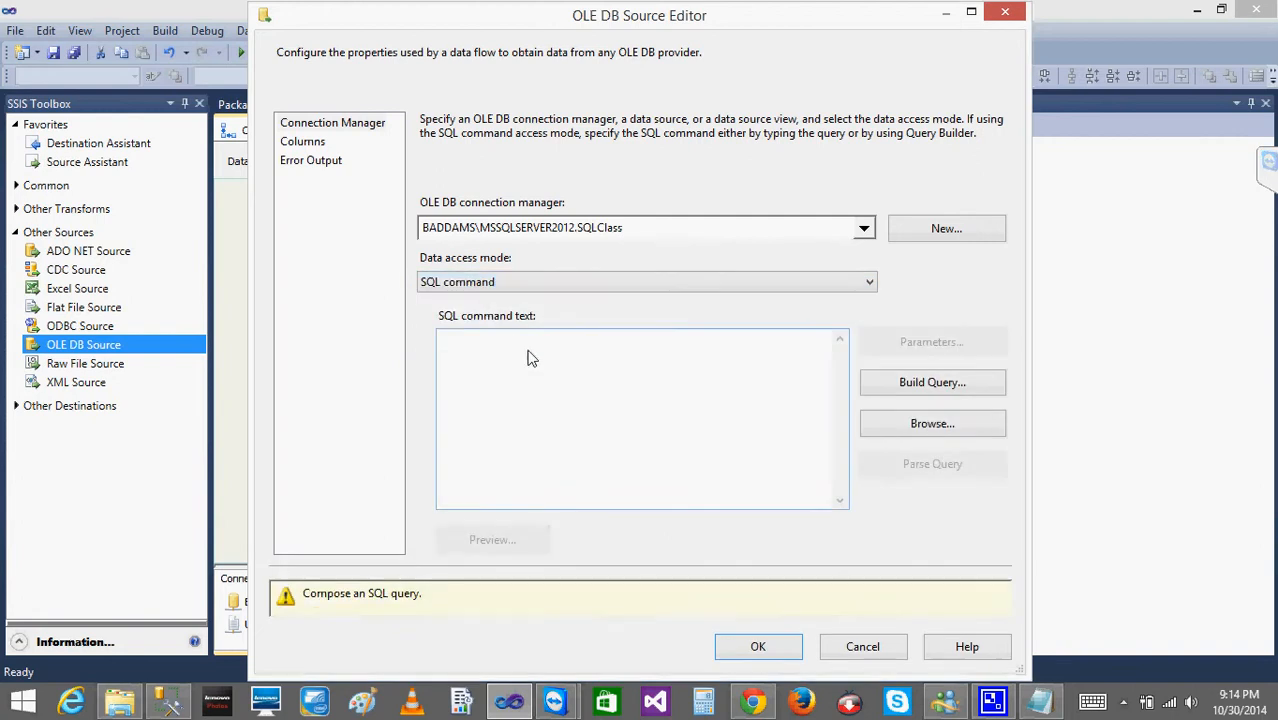
pyautogui.click(528, 370)
pyautogui.hotkey('ctrl', 'v')
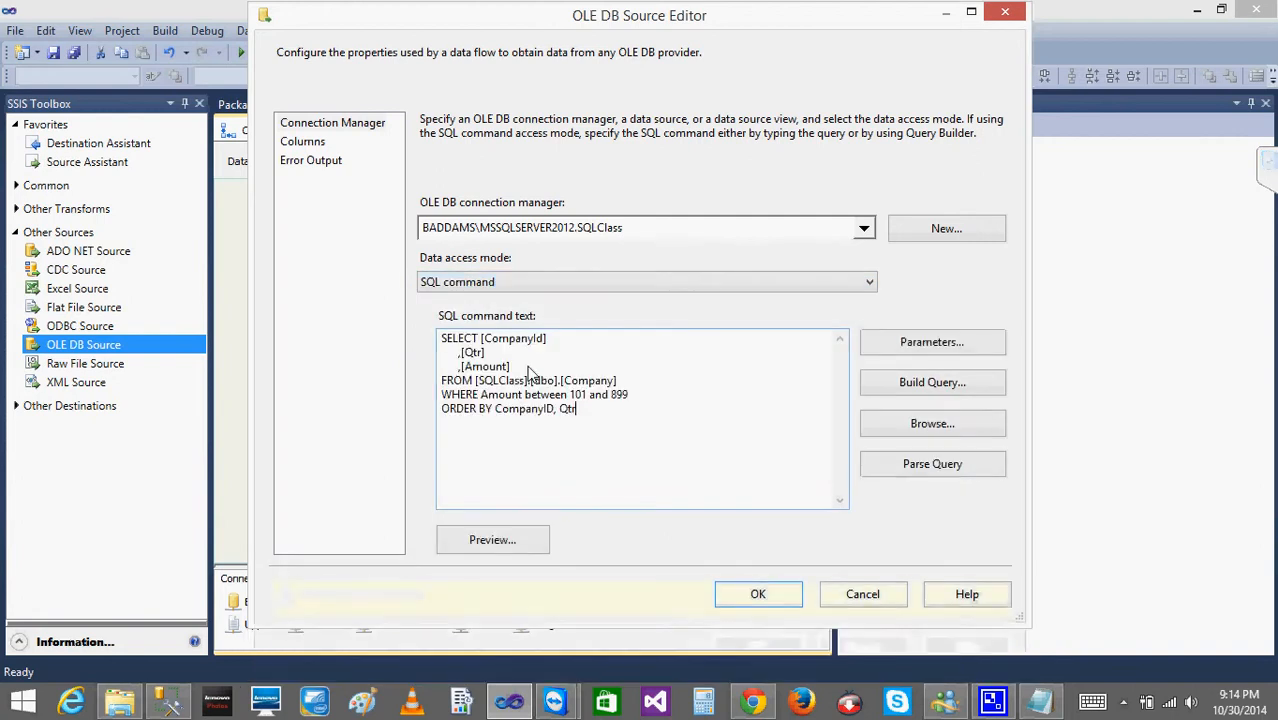
pyautogui.click(316, 145)
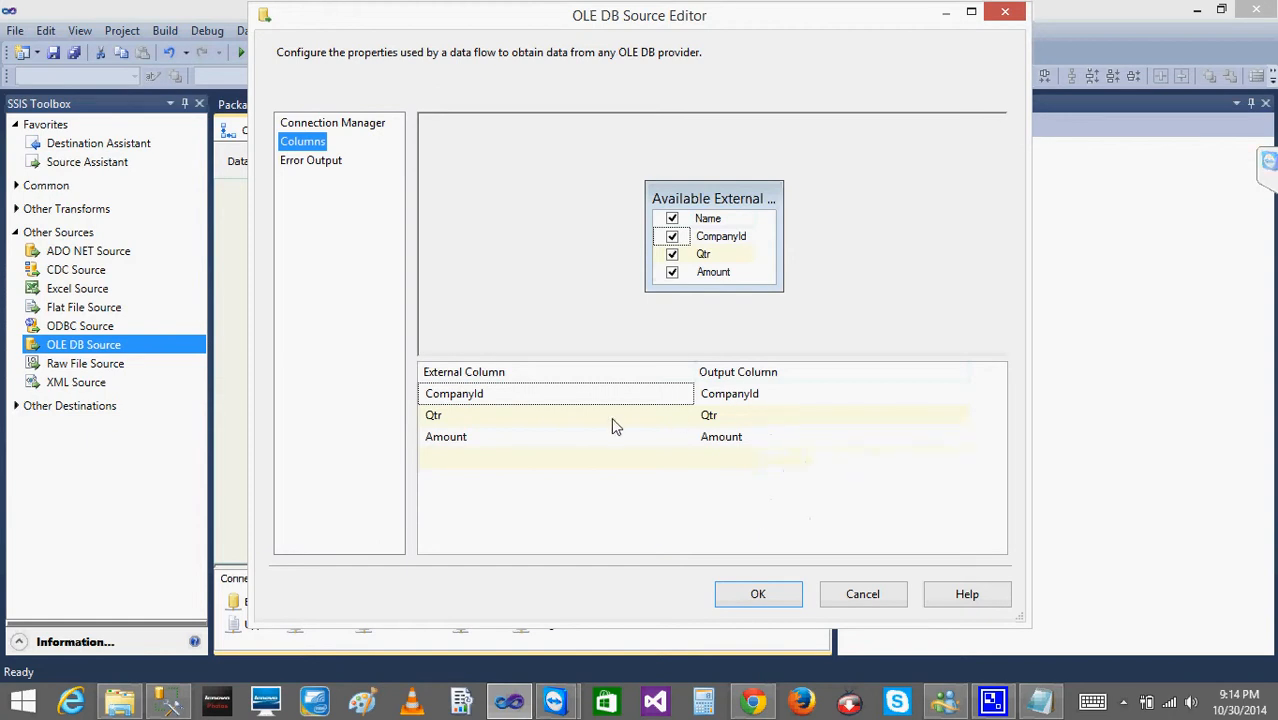
pyautogui.click(762, 602)
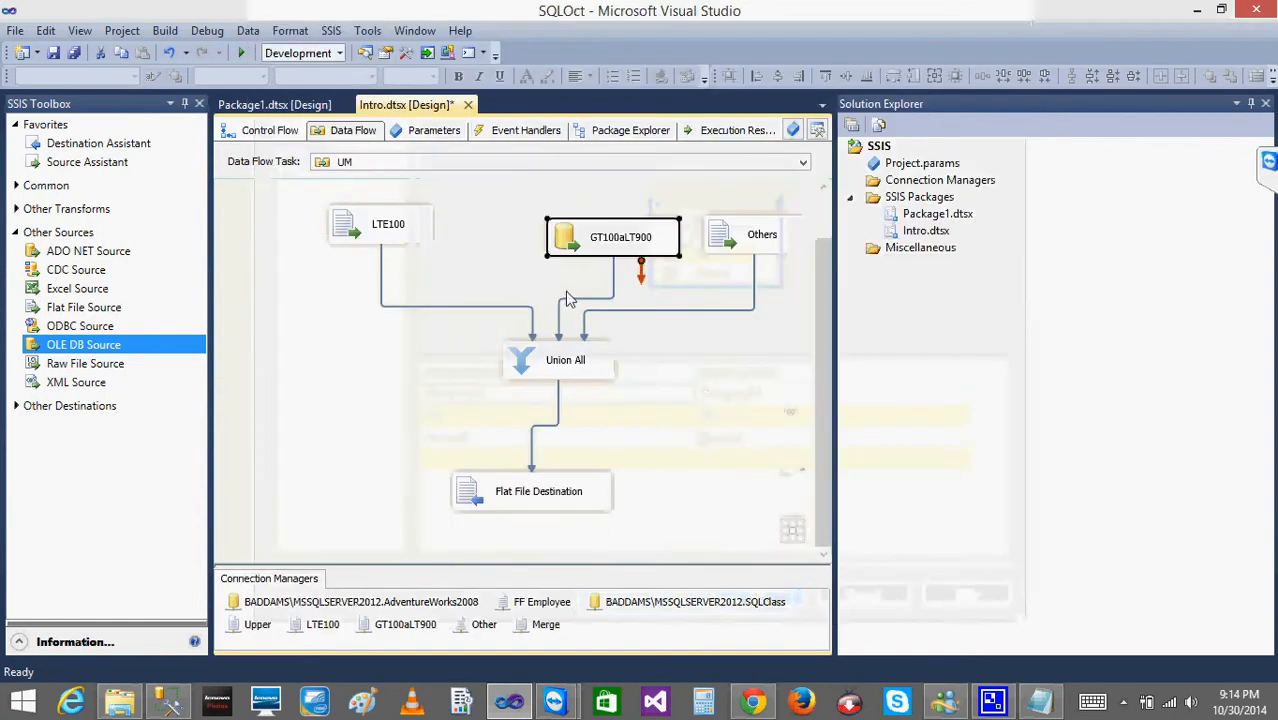
# Map Union All Input 2's Qtr column to the Qtr output column in the Union All transformation and accept.
pyautogui.doubleClick(555, 362)
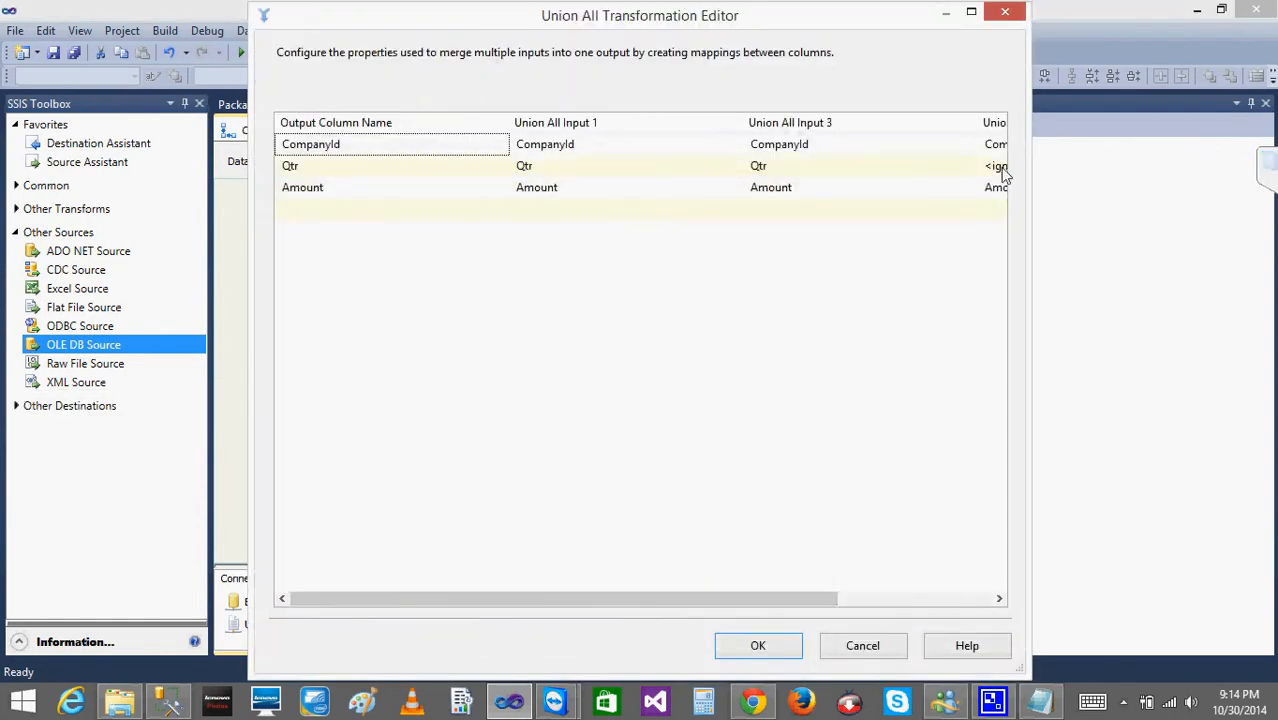
pyautogui.click(1001, 171)
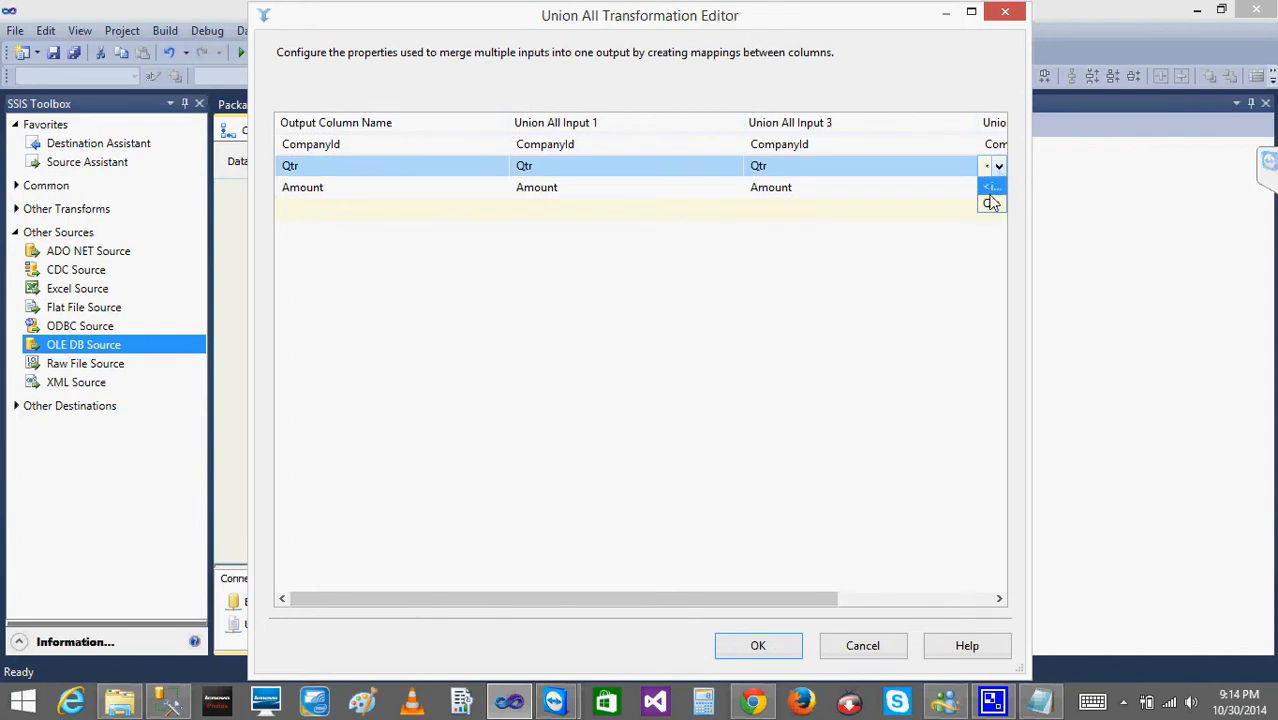
pyautogui.click(990, 203)
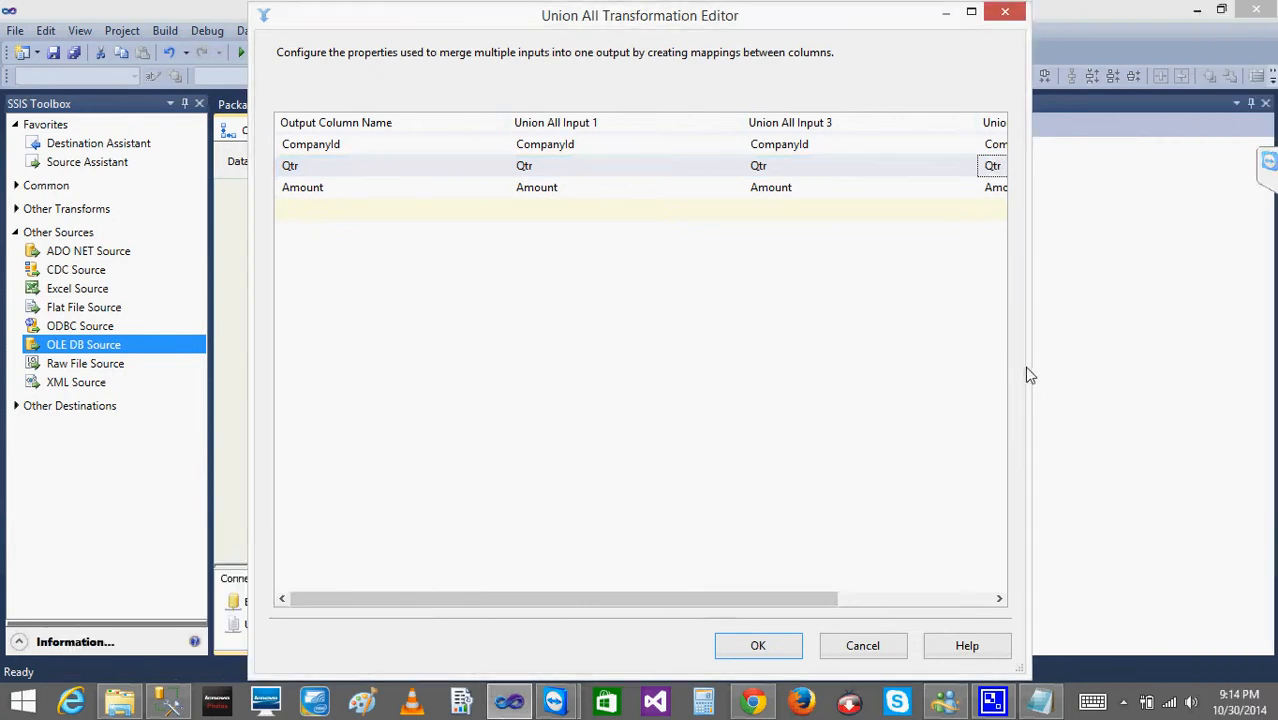
pyautogui.moveTo(750, 599); pyautogui.dragTo(922, 589)
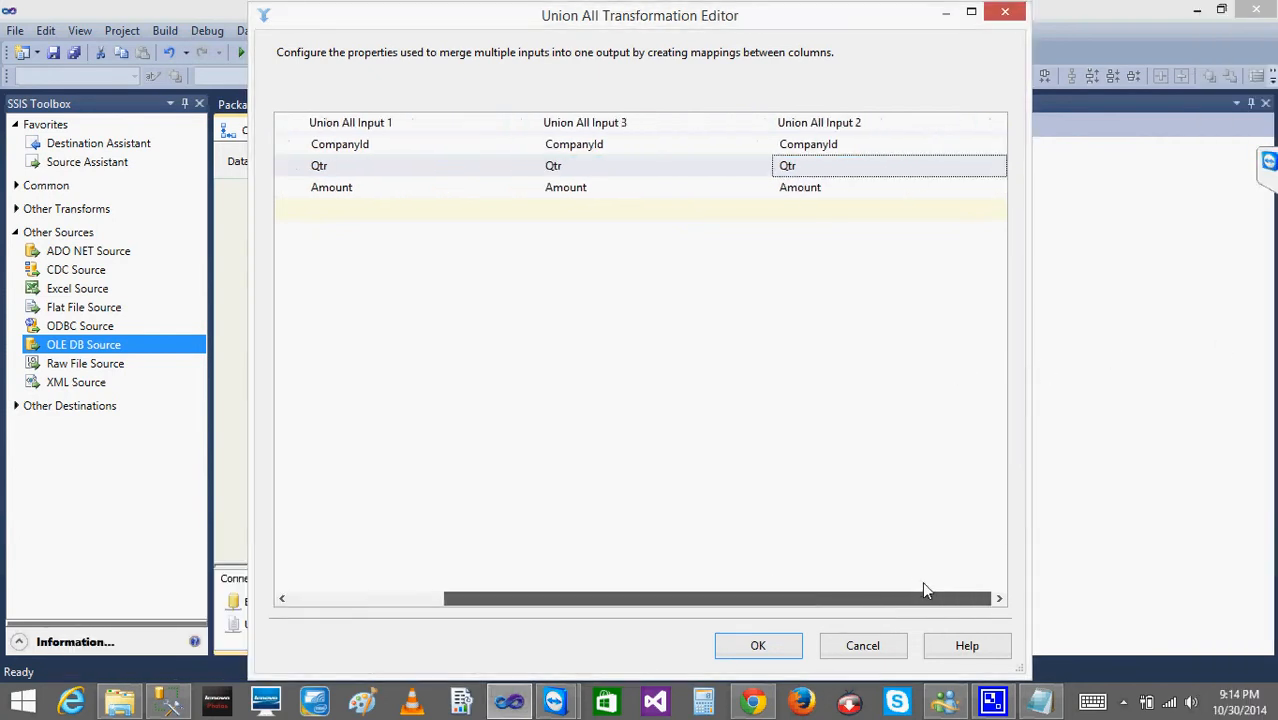
pyautogui.click(756, 647)
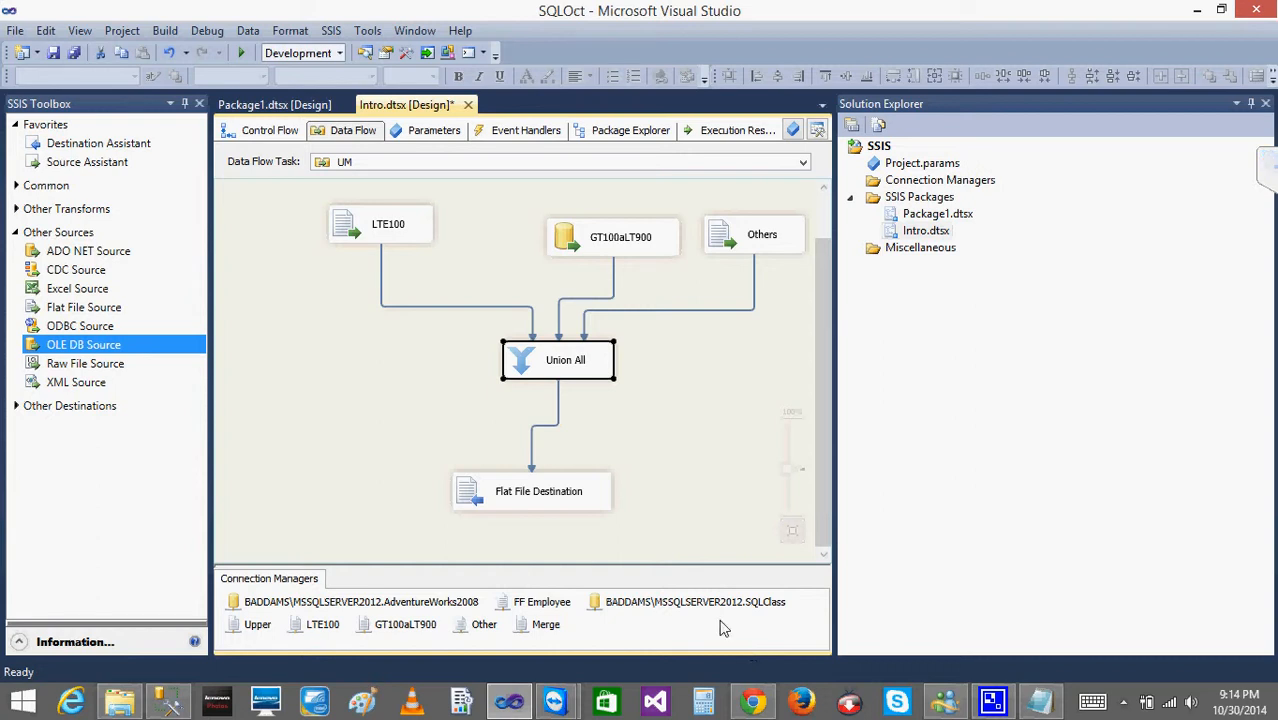
# Execute only the UM data flow task from the control flow.
pyautogui.click(451, 426)
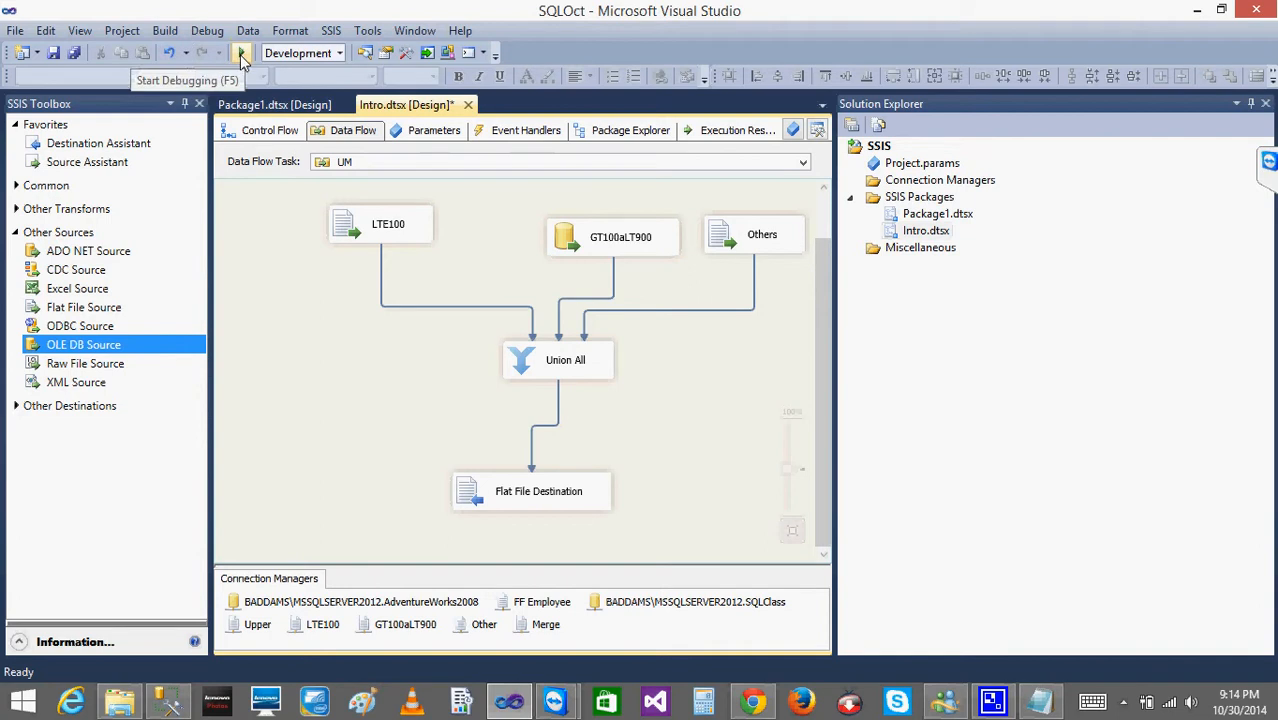
pyautogui.click(264, 130)
pyautogui.rightClick(622, 228)
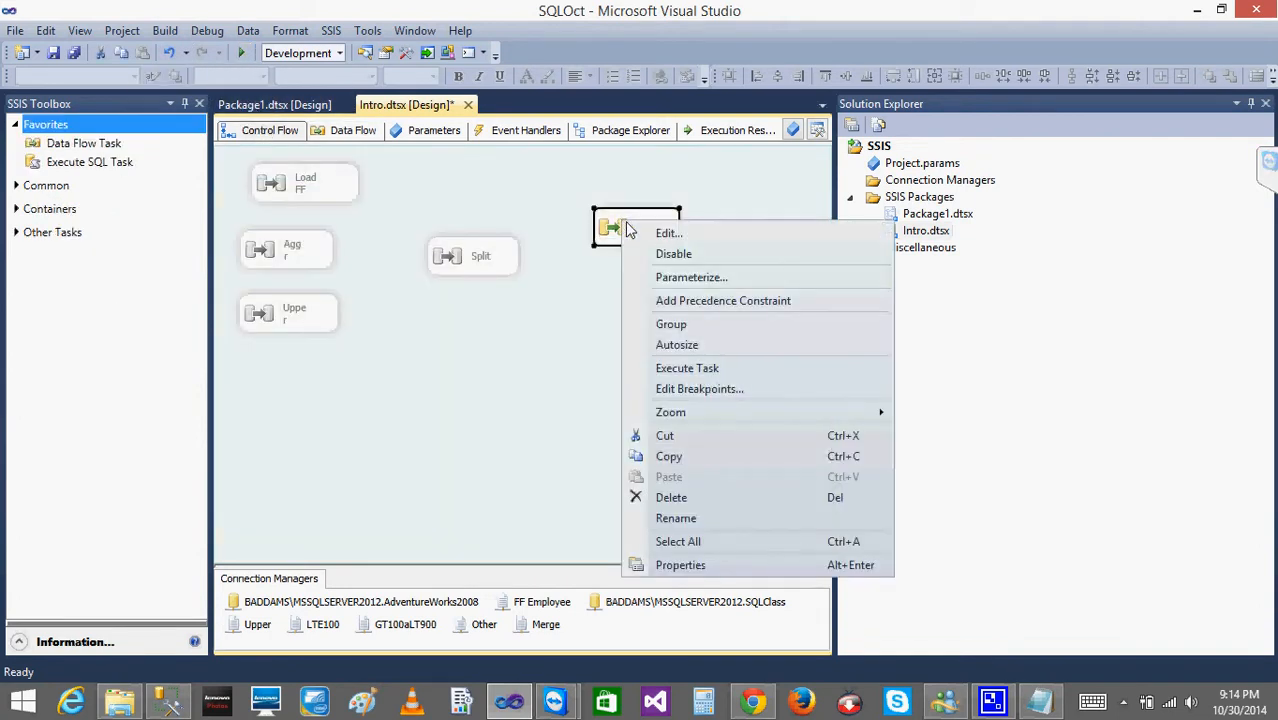
pyautogui.click(712, 368)
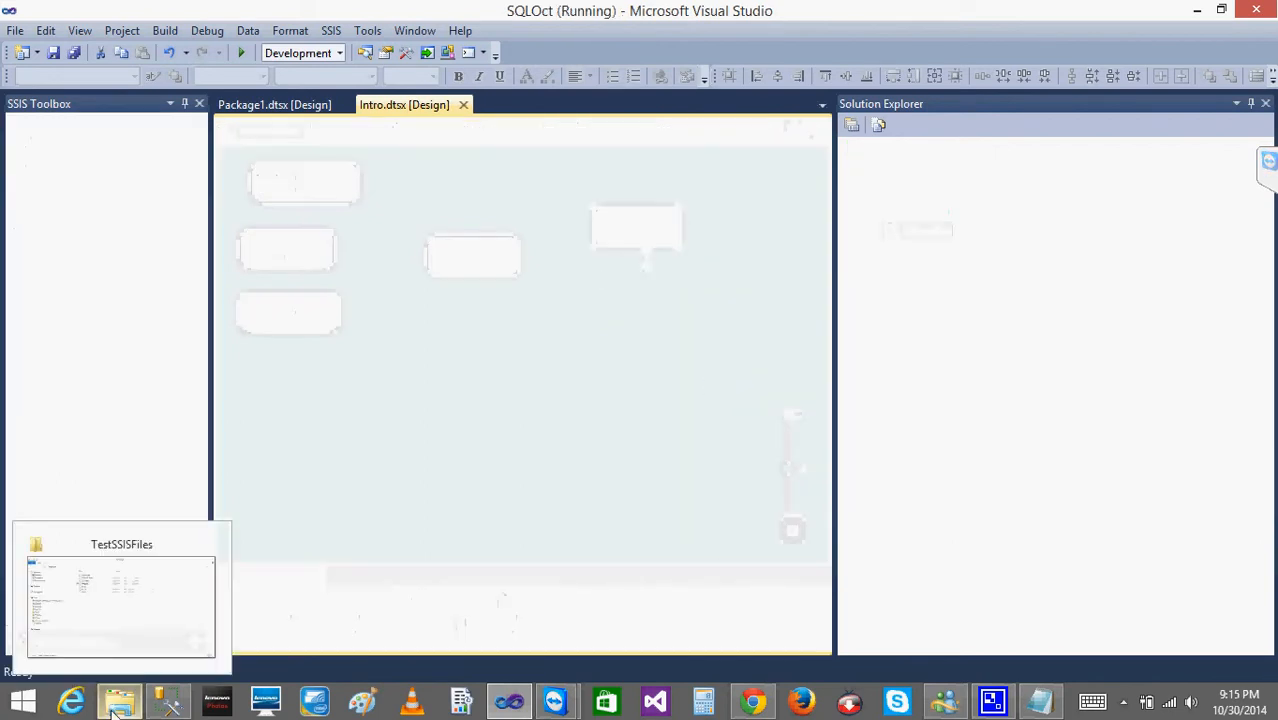
# Close the outdated Merge.txt, reopen it from the TestSSISFiles folder to examine the merged rows, then close it and minimize the folder.
pyautogui.click(1040, 700)
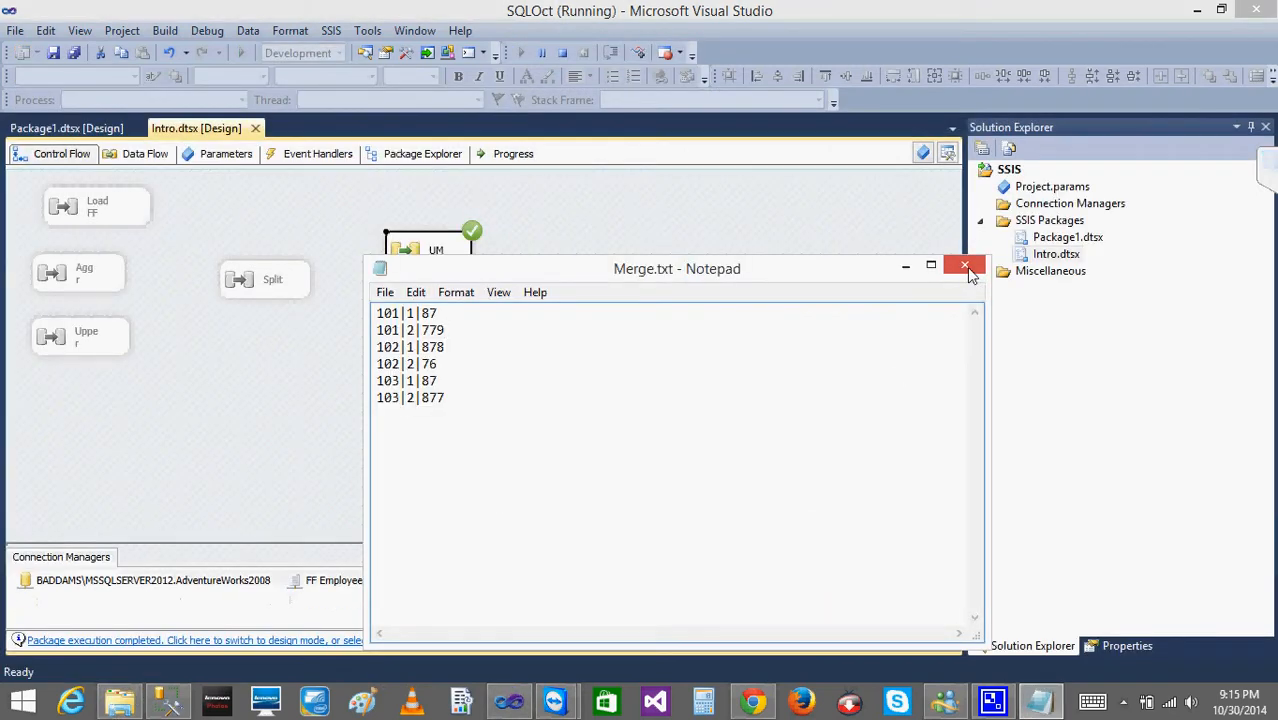
pyautogui.click(966, 266)
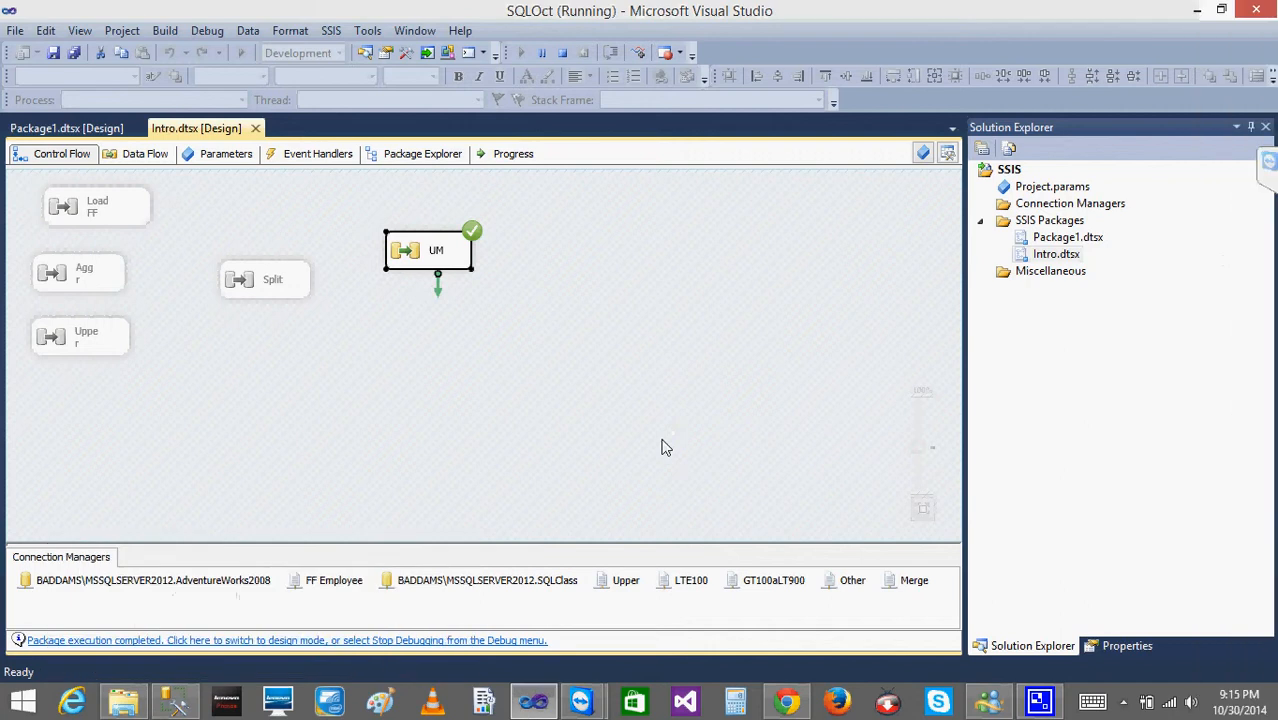
pyautogui.click(123, 700)
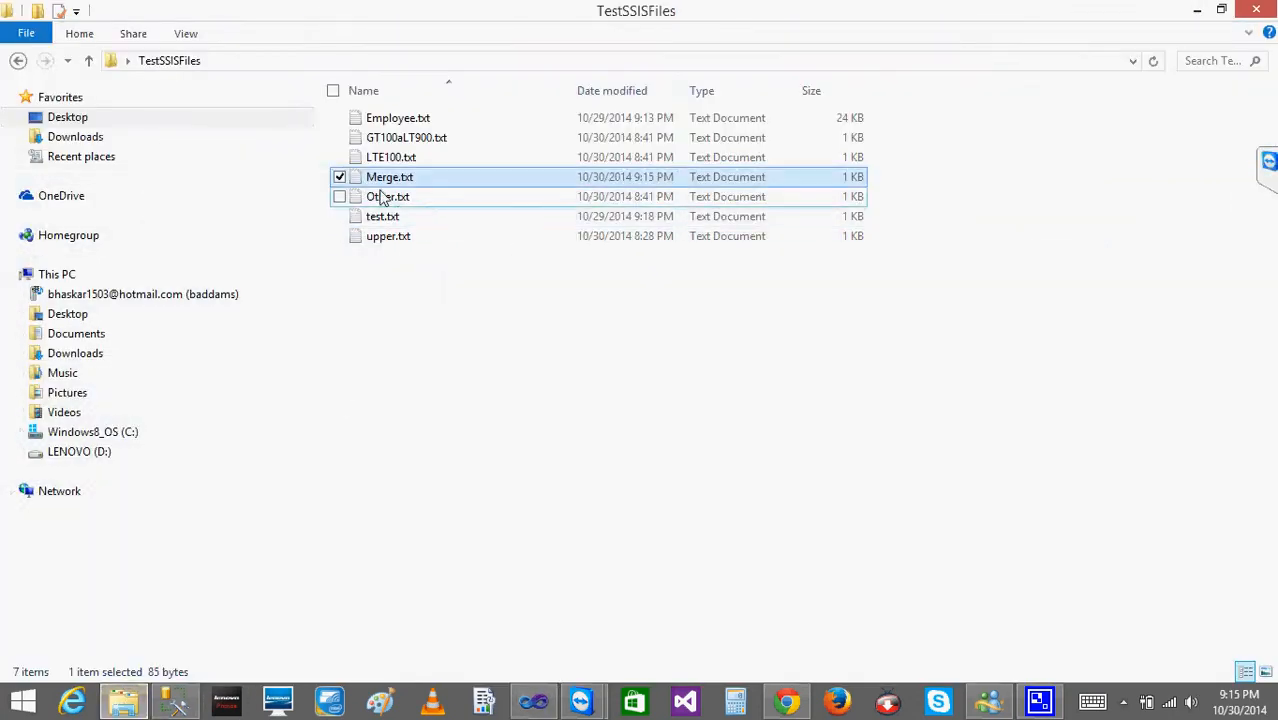
pyautogui.press('Return')
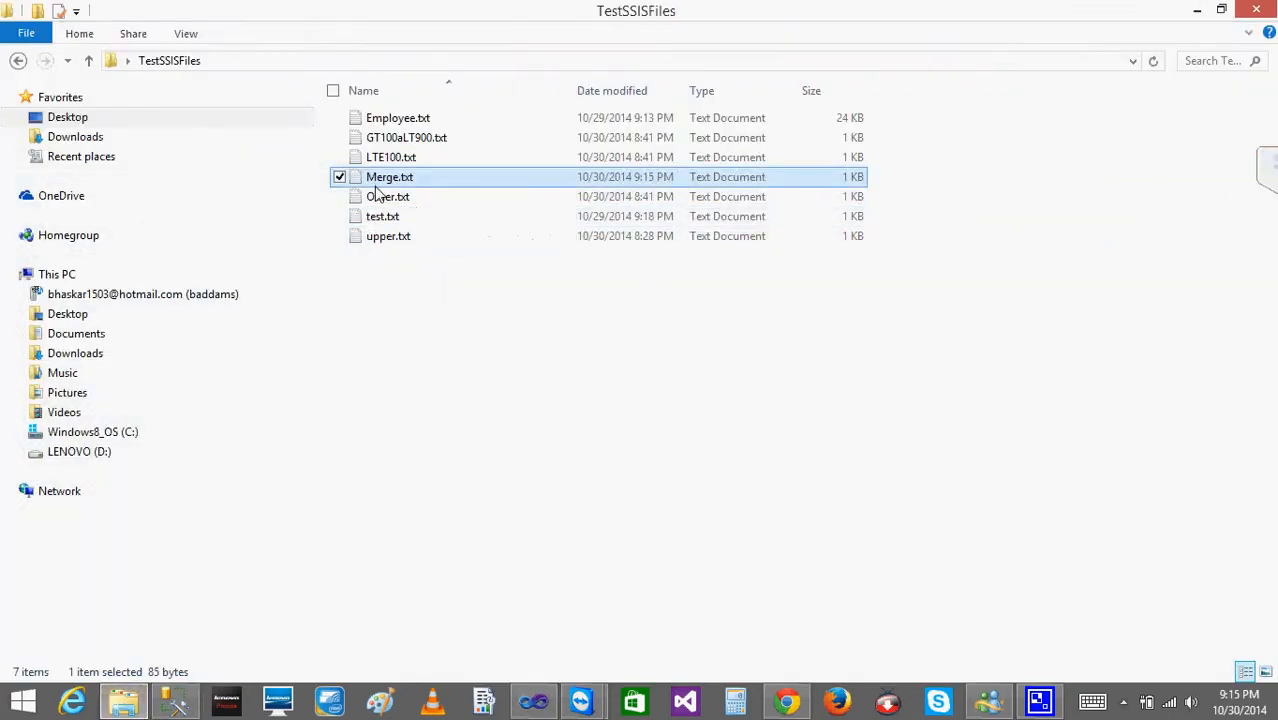
pyautogui.click(447, 395)
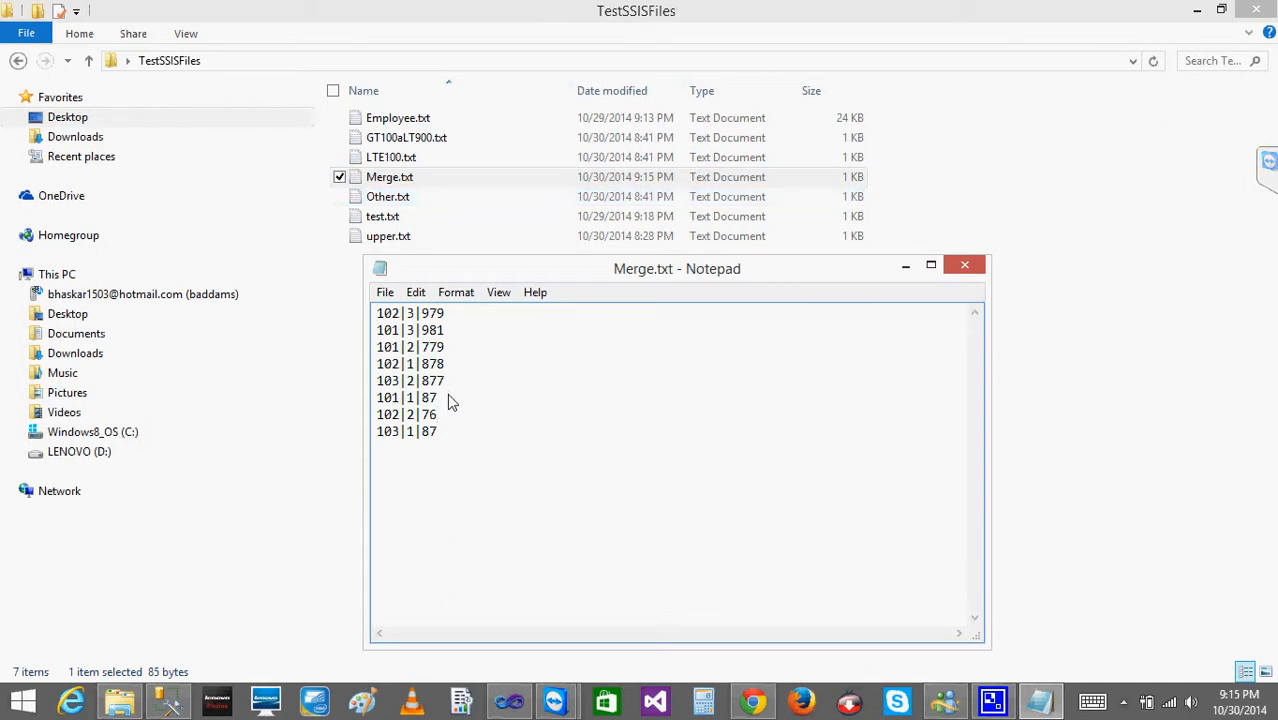
pyautogui.click(449, 433)
pyautogui.moveTo(445, 329); pyautogui.dragTo(342, 299)
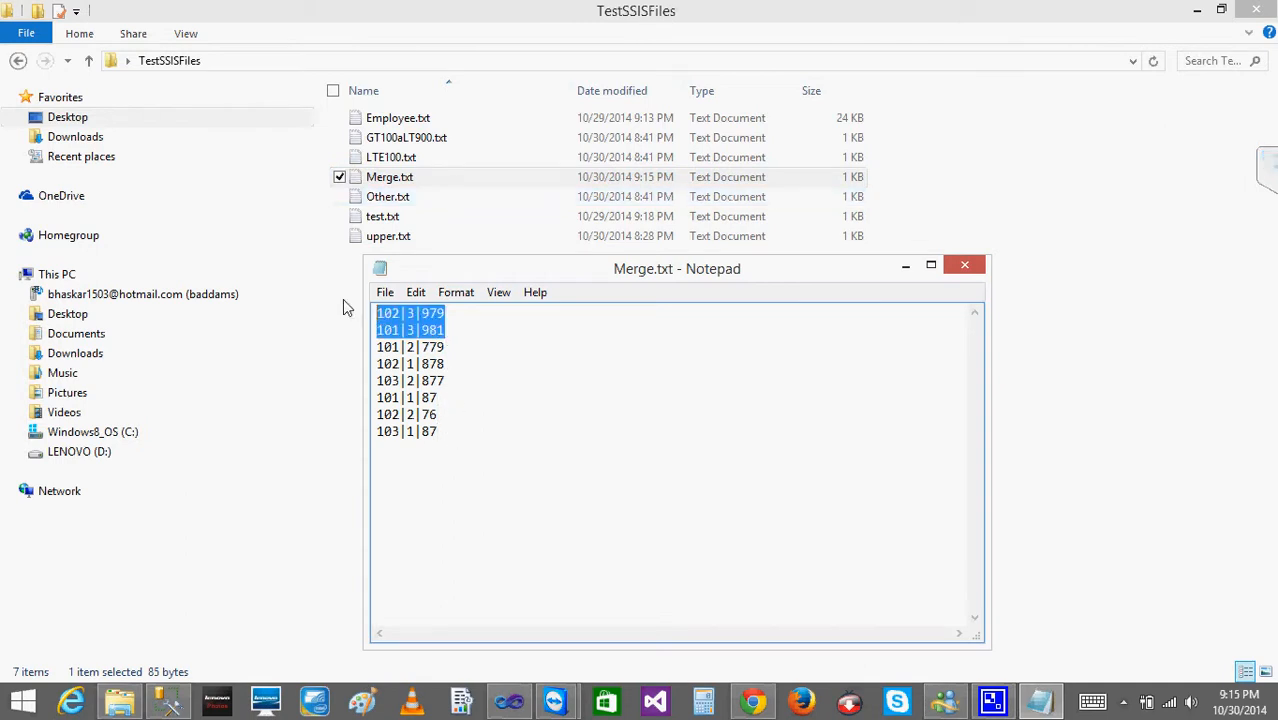
pyautogui.click(546, 381)
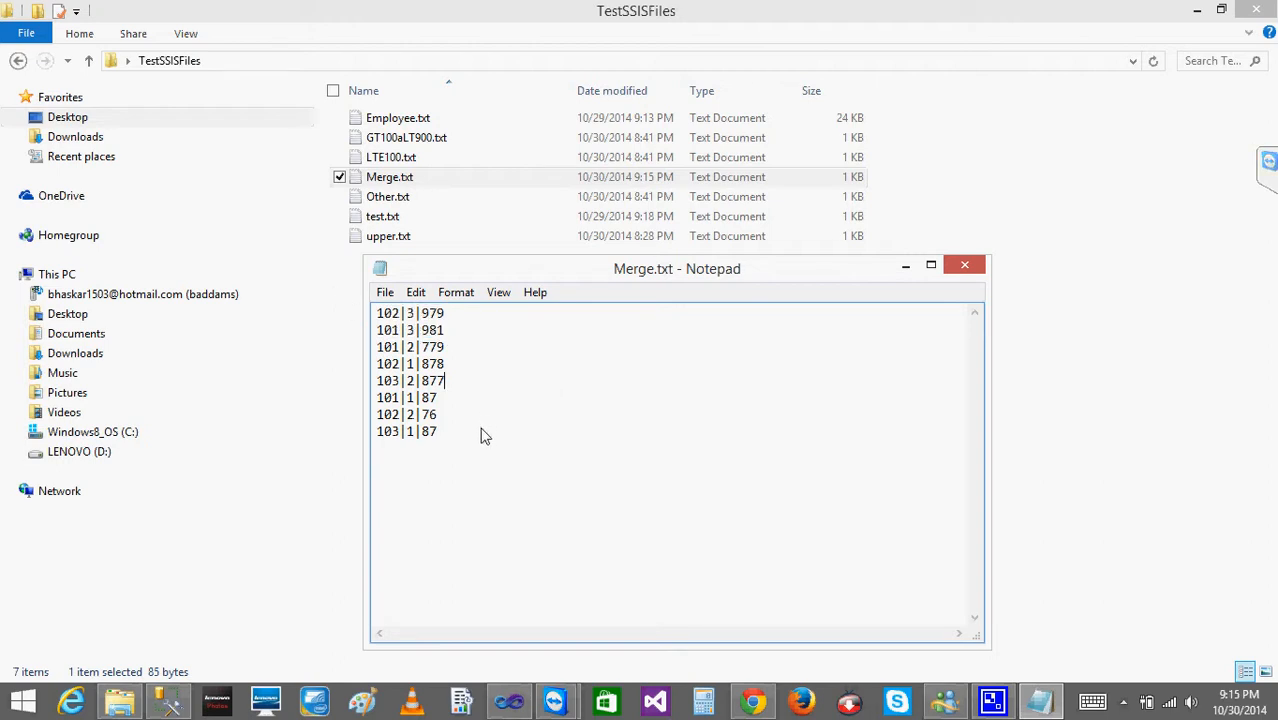
pyautogui.click(965, 268)
pyautogui.click(1197, 10)
pyautogui.moveTo(1276, 1)
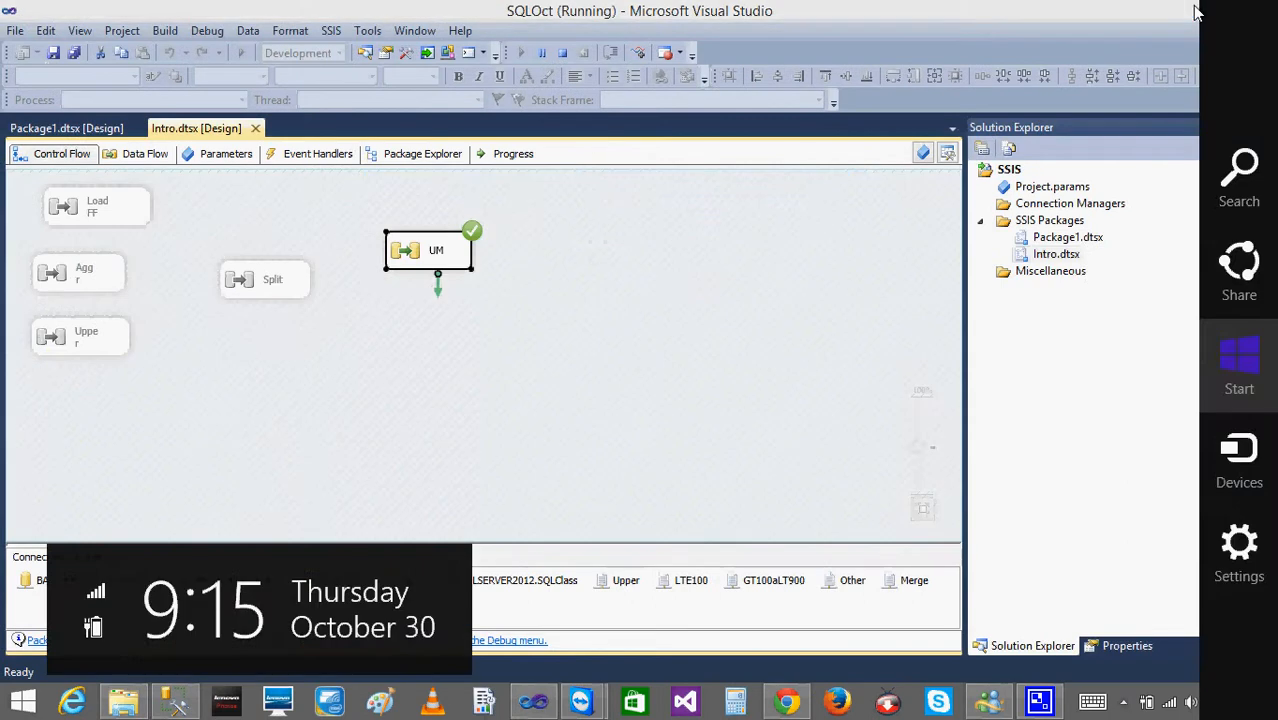
# Stop debugging the package and reopen the UM task's data flow.
pyautogui.click(563, 55)
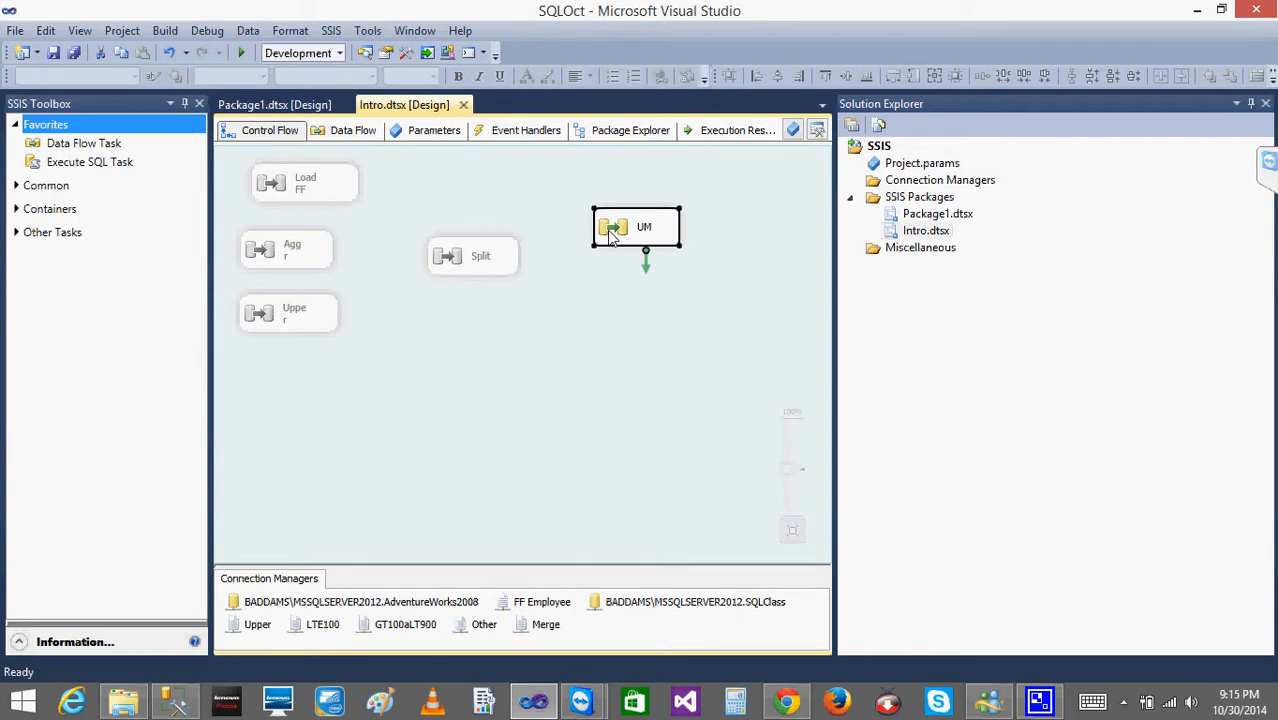
pyautogui.doubleClick(613, 232)
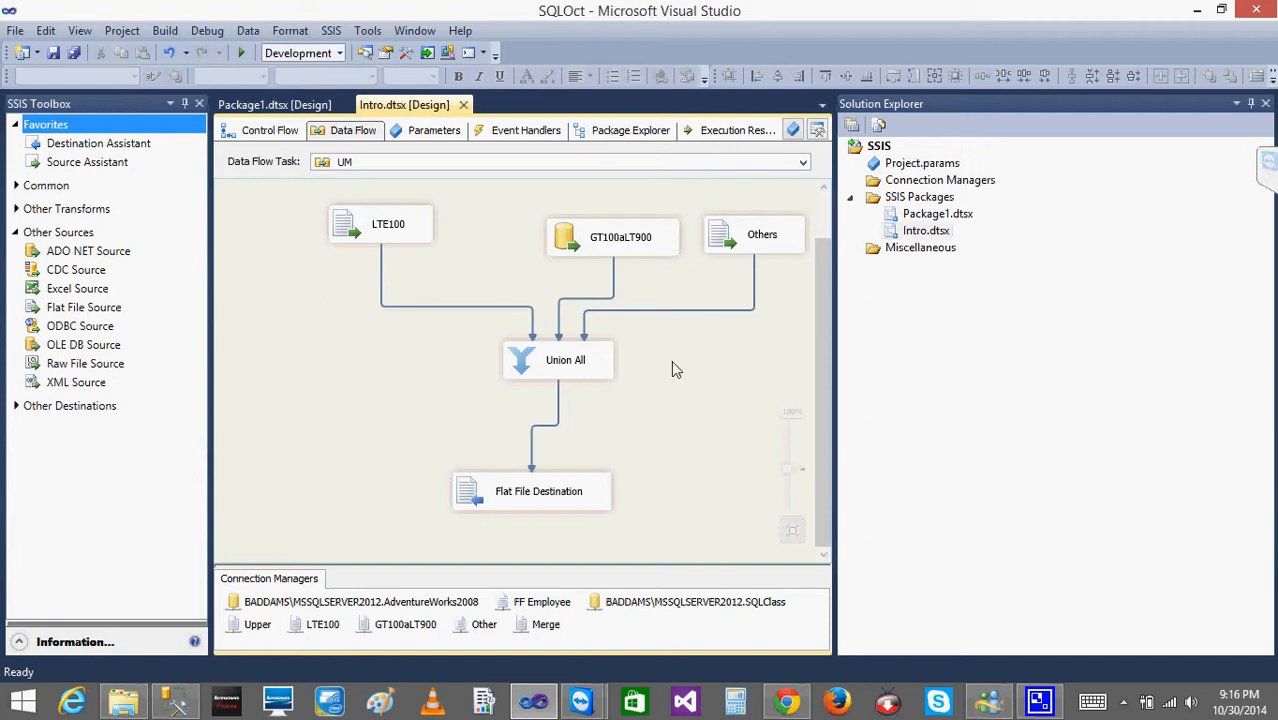
pyautogui.click(1122, 702)
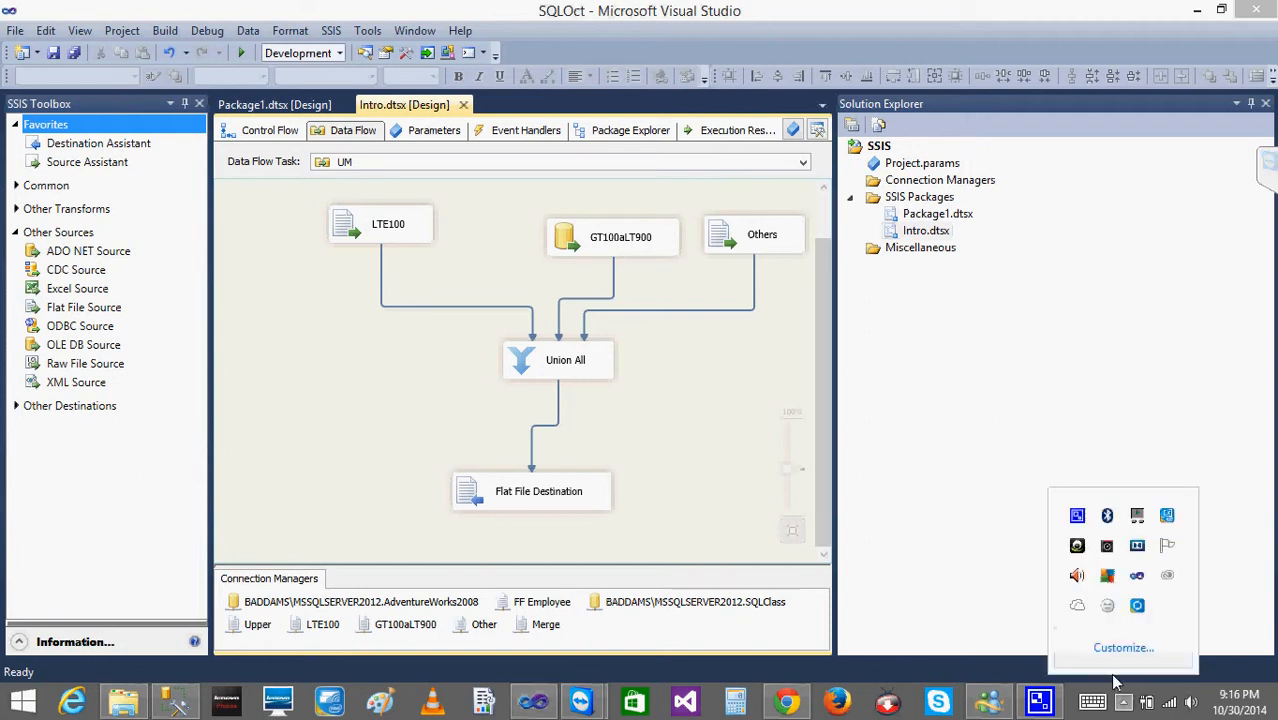
pyautogui.rightClick(1077, 516)
pyautogui.click(936, 357)
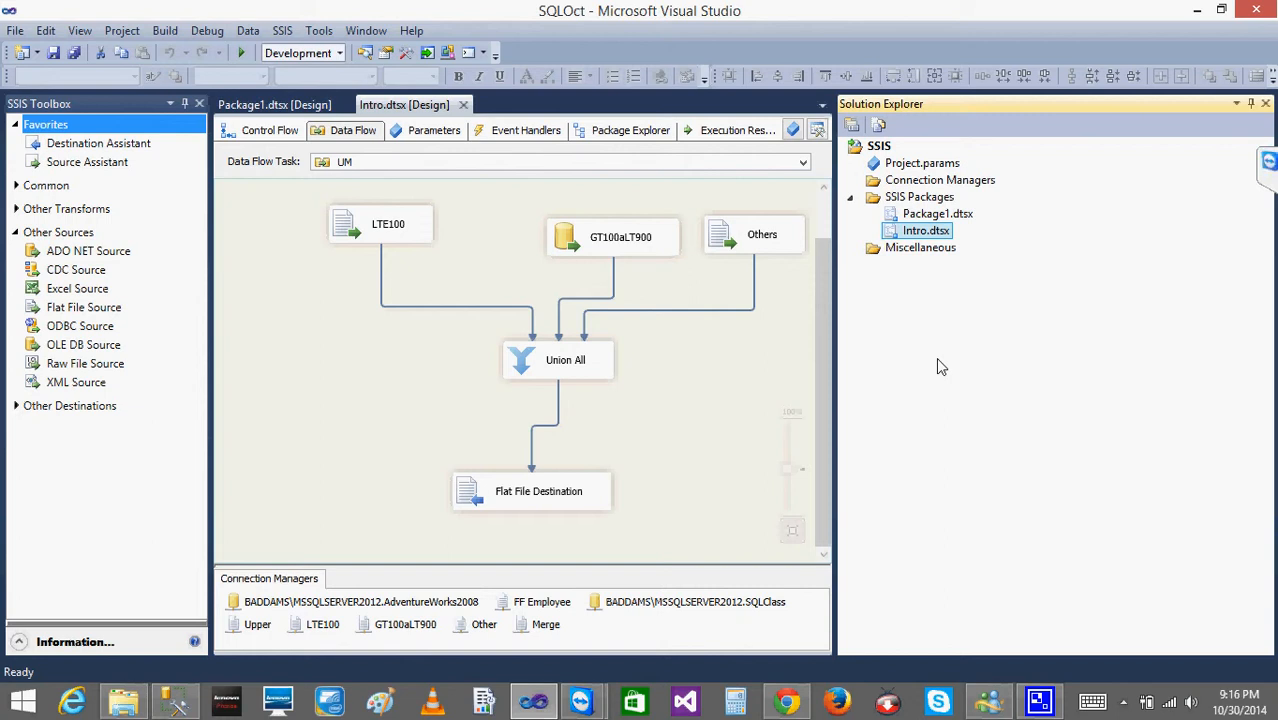
# Review the GT100aLT900 source's SQL command and close its editor without changes.
pyautogui.doubleClick(573, 251)
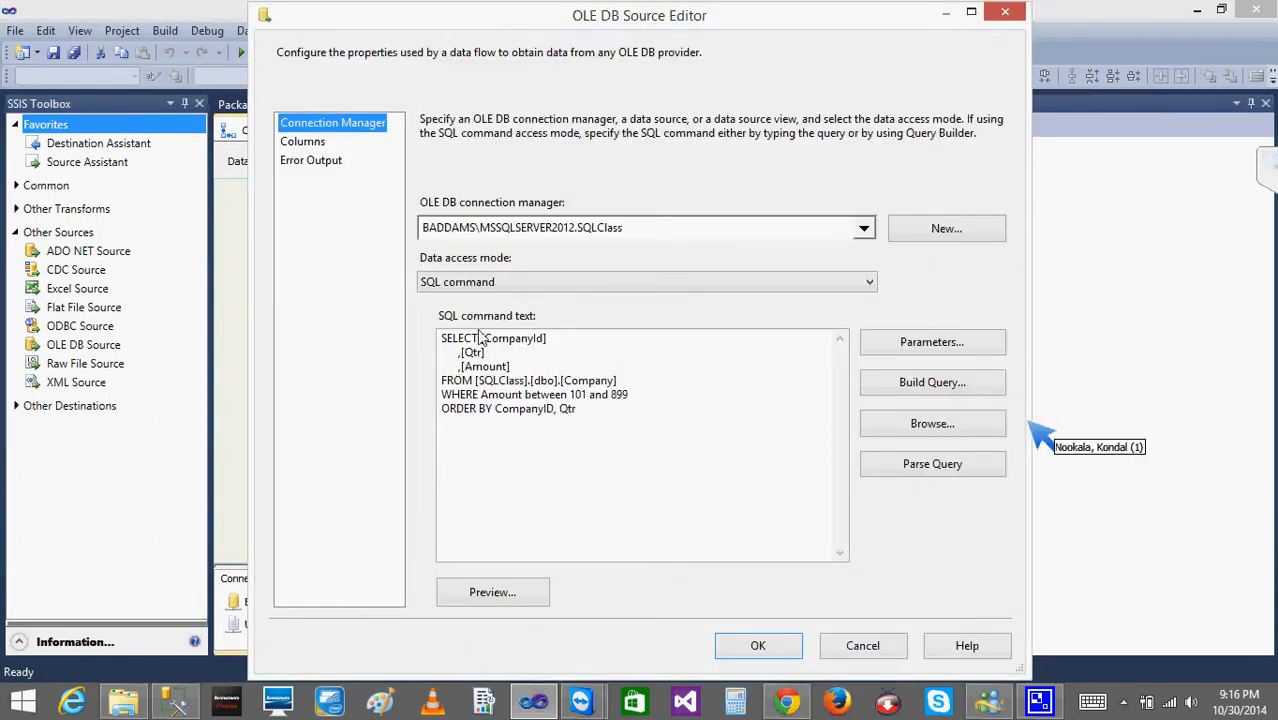
pyautogui.click(862, 645)
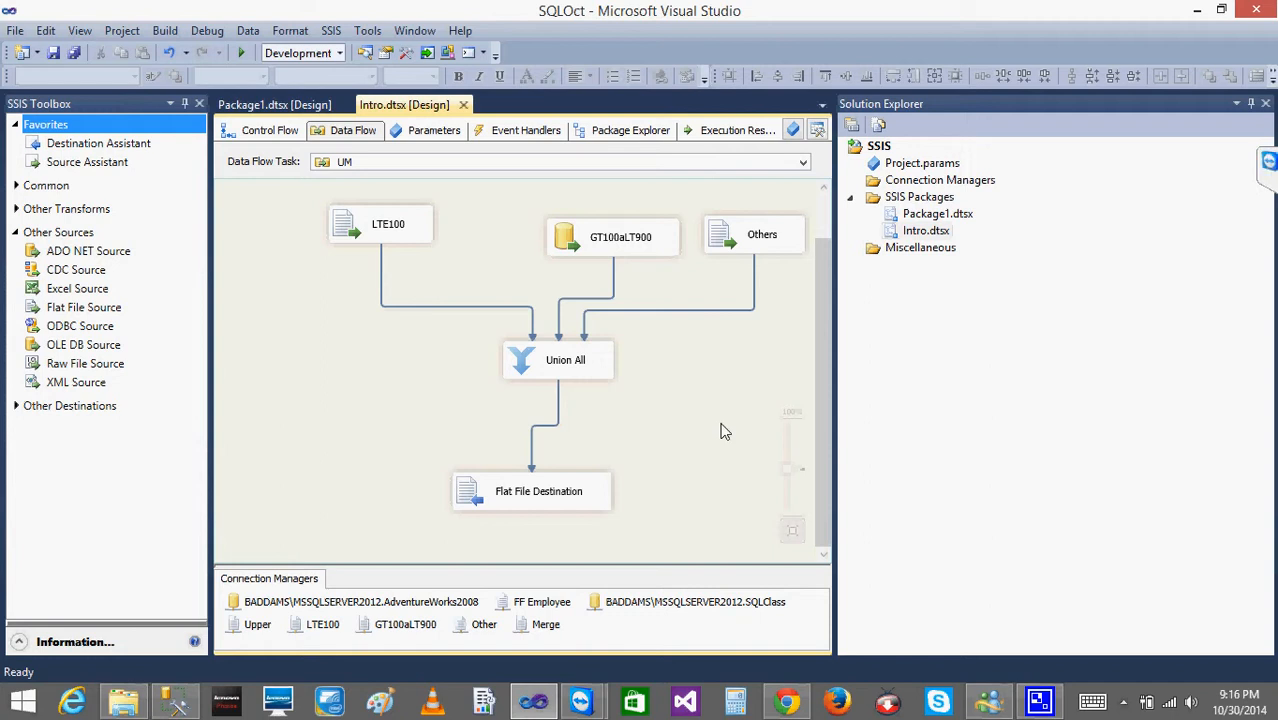
# Undo the data flow edits back to before the Others source and the Flat File Destination were connected to the Union All.
pyautogui.hotkey('ctrl', 'z')
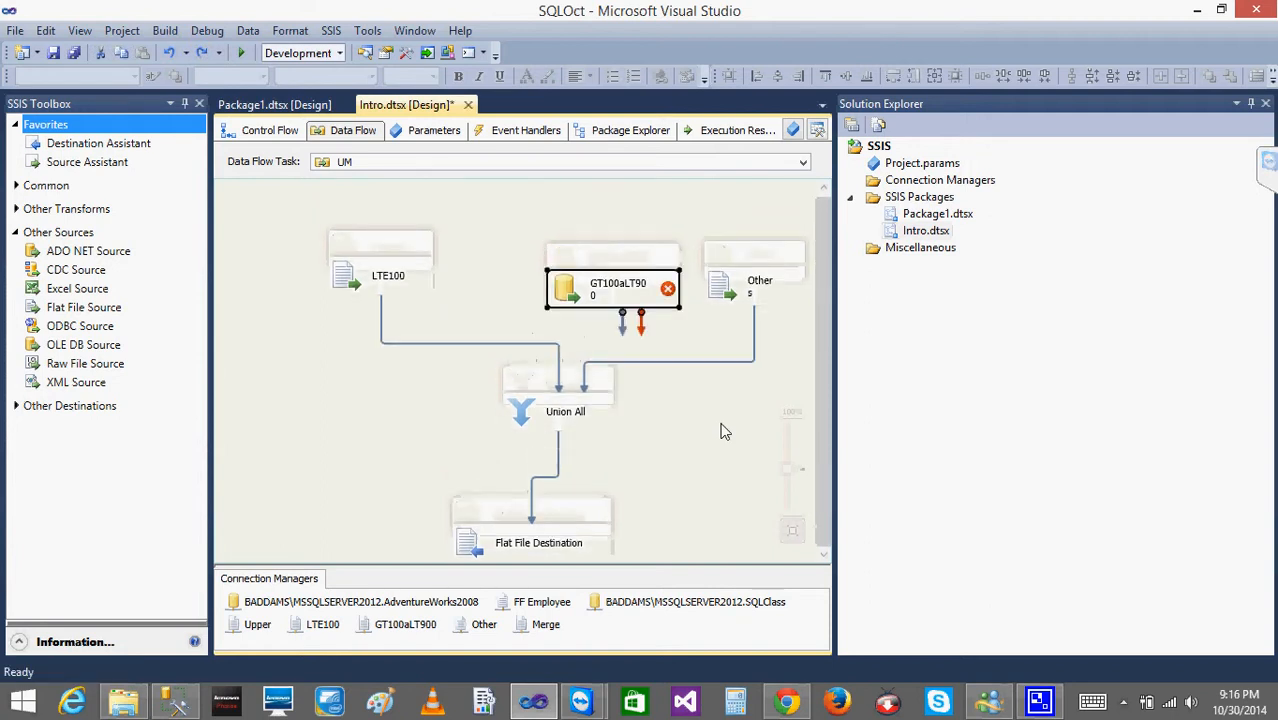
pyautogui.hotkey('ctrl', 'z')
pyautogui.hotkey('ctrl', 'z')
pyautogui.hotkey('ctrl', 'z')
pyautogui.hotkey('ctrl', 'z')
pyautogui.hotkey('ctrl', 'z')
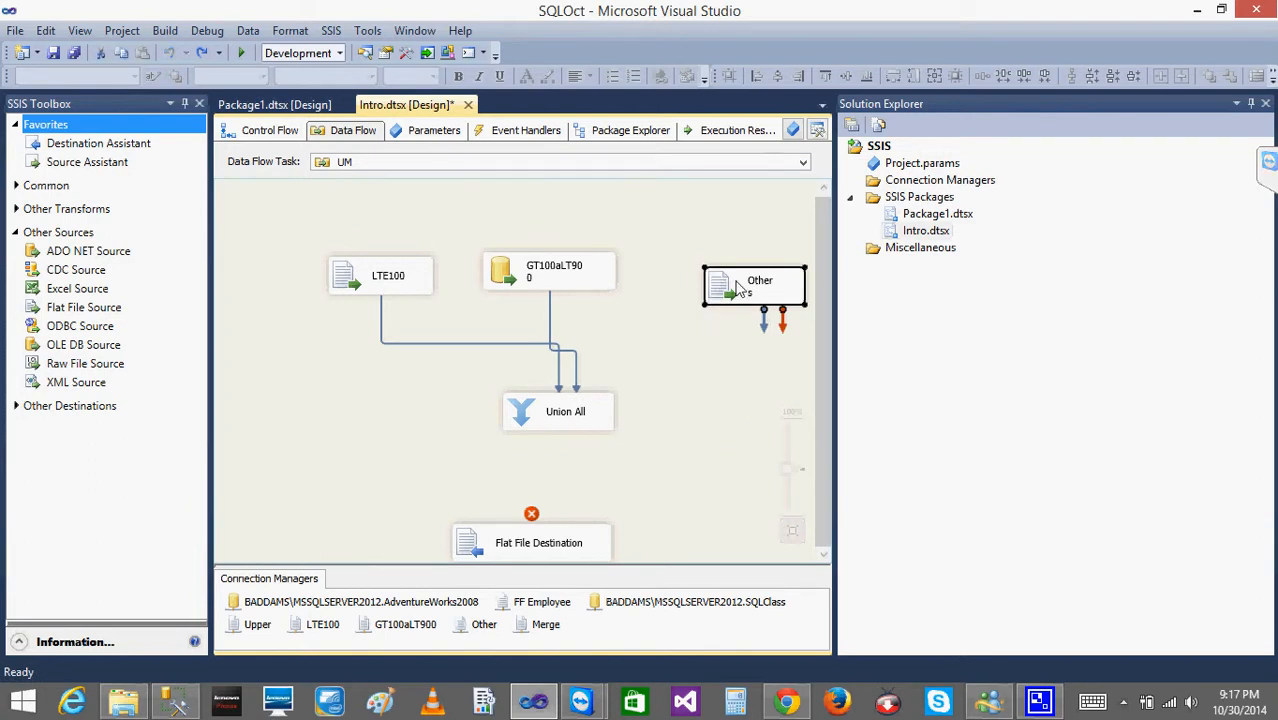
# Delete the Others source and the Union All transformation from the UM data flow.
pyautogui.hotkey('ctrl', 'z')
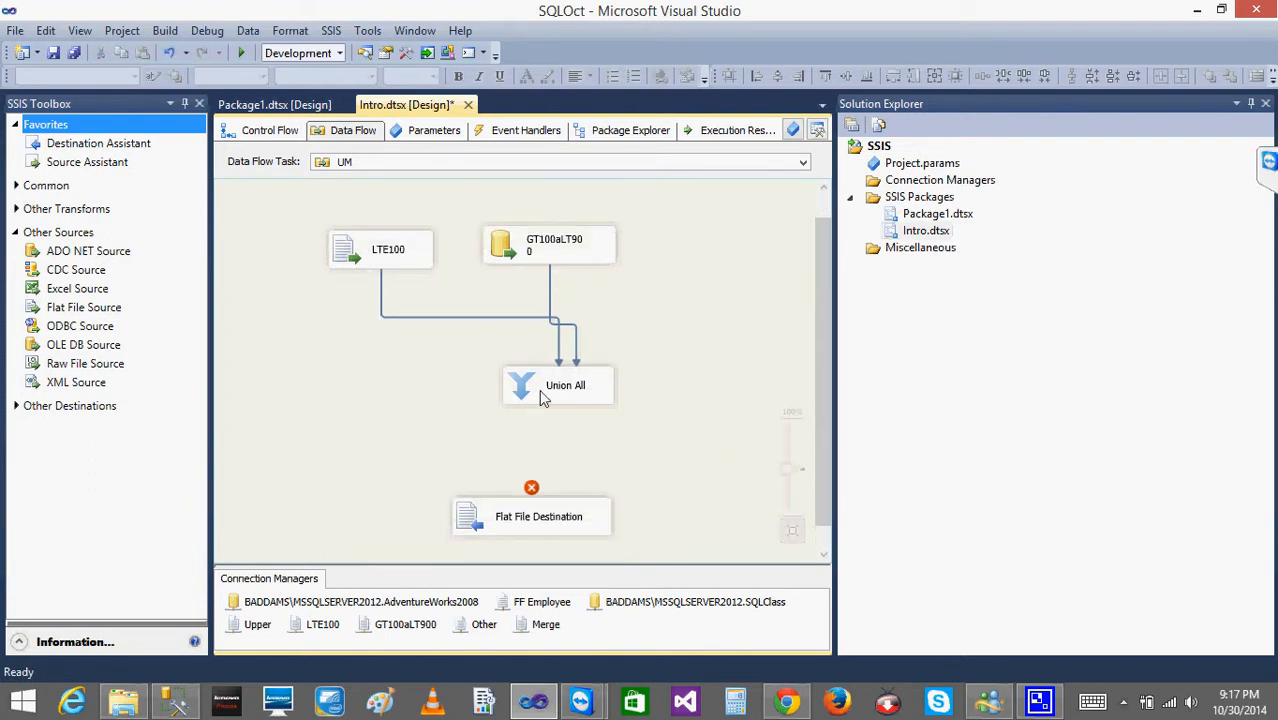
pyautogui.click(535, 399)
pyautogui.press('Delete')
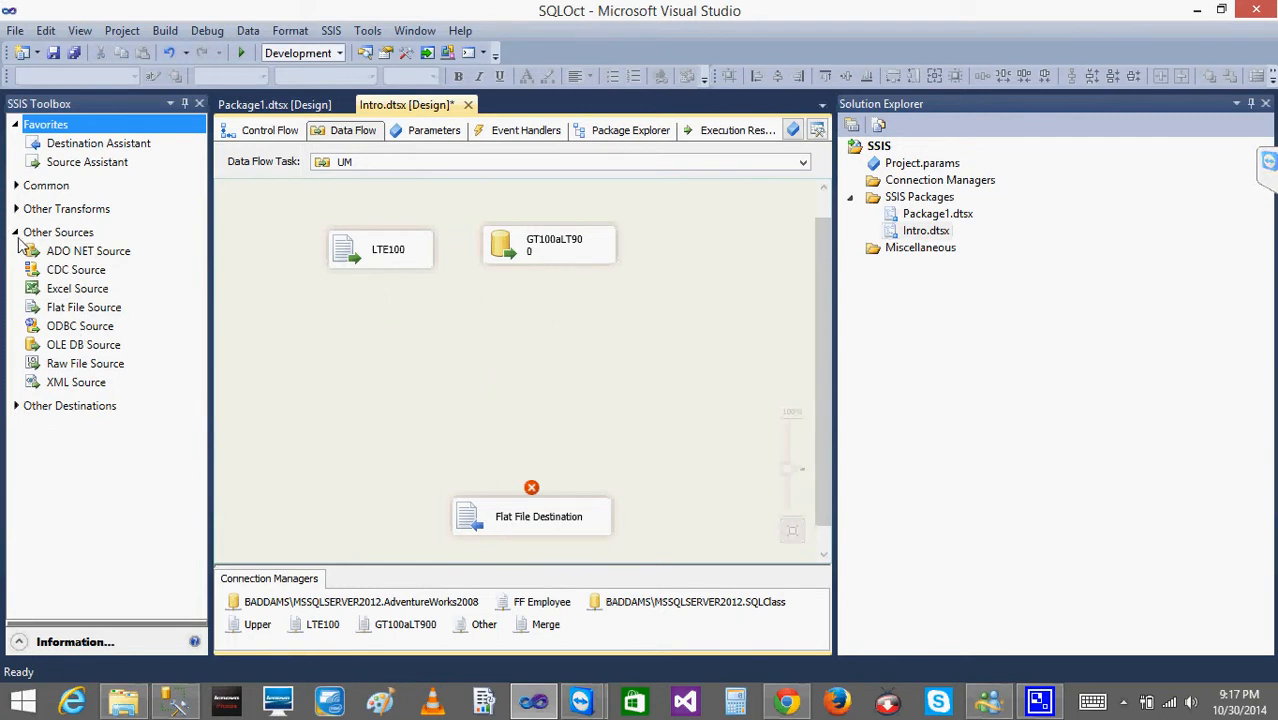
# Add a Merge transformation above the Flat File Destination and a Sort transformation below each of the LTE100 and GT100aLT900 sources.
pyautogui.click(15, 232)
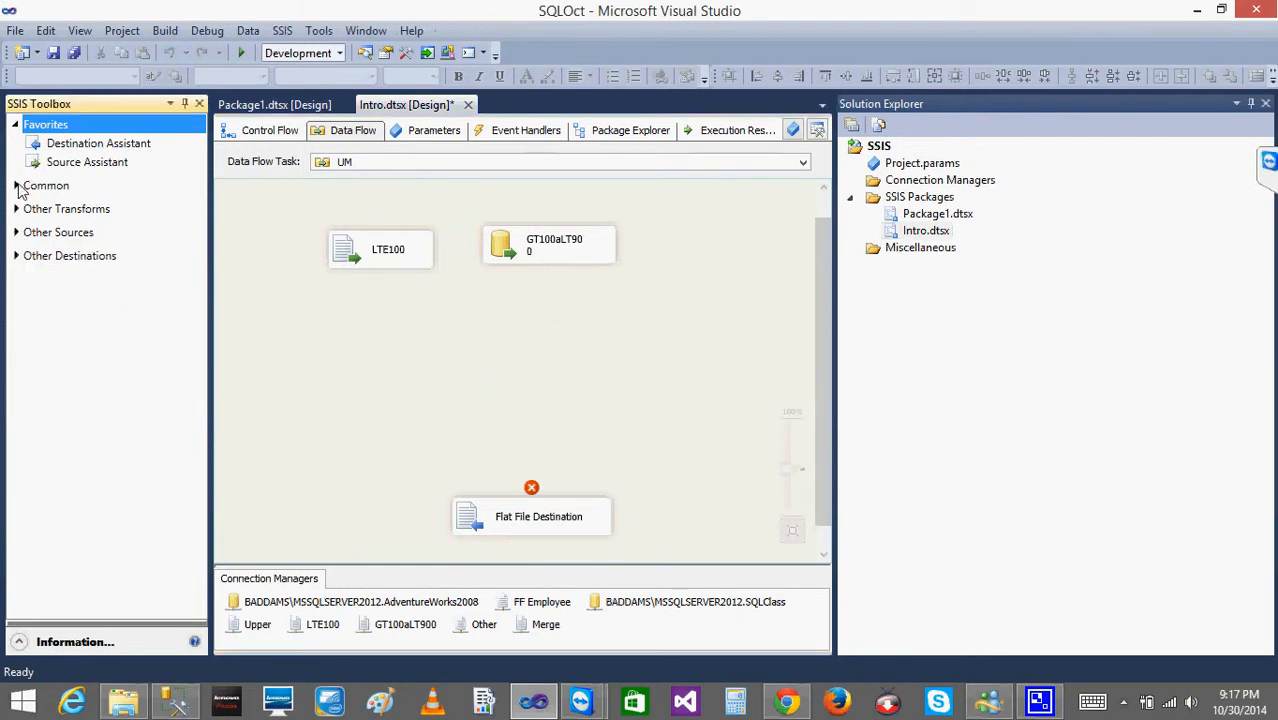
pyautogui.click(17, 186)
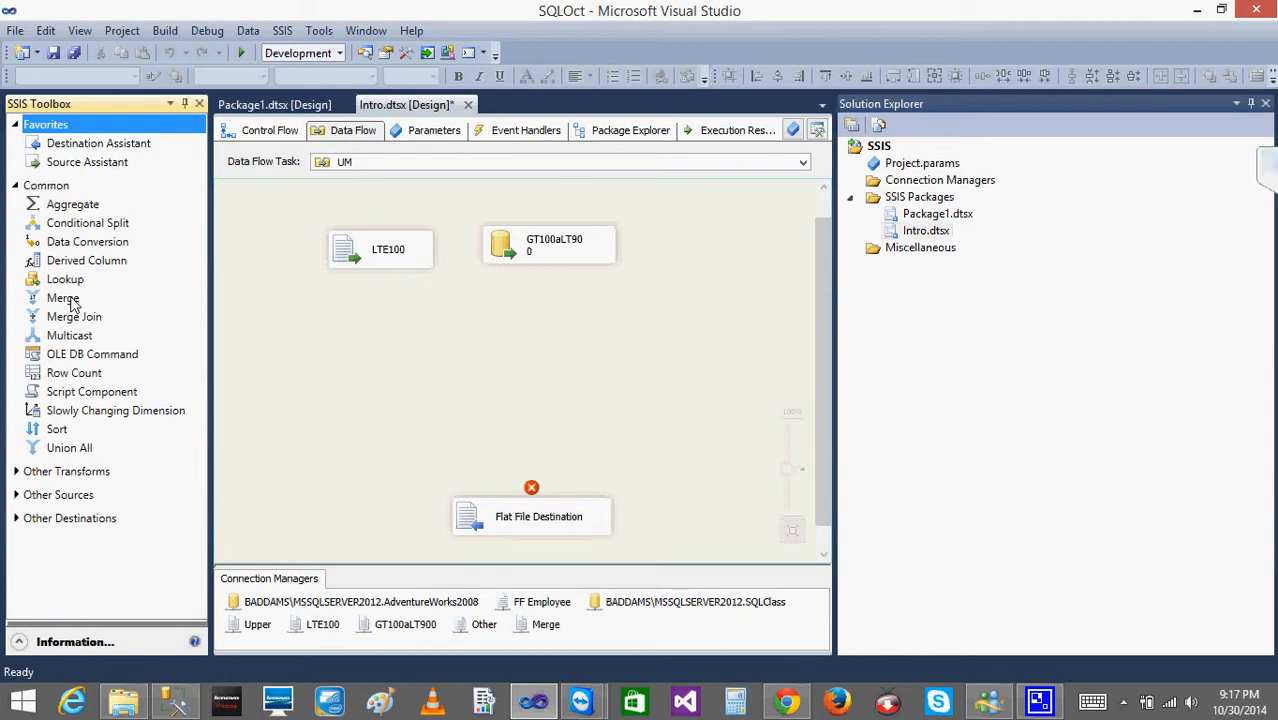
pyautogui.moveTo(70, 303); pyautogui.dragTo(367, 342)
pyautogui.click(378, 260)
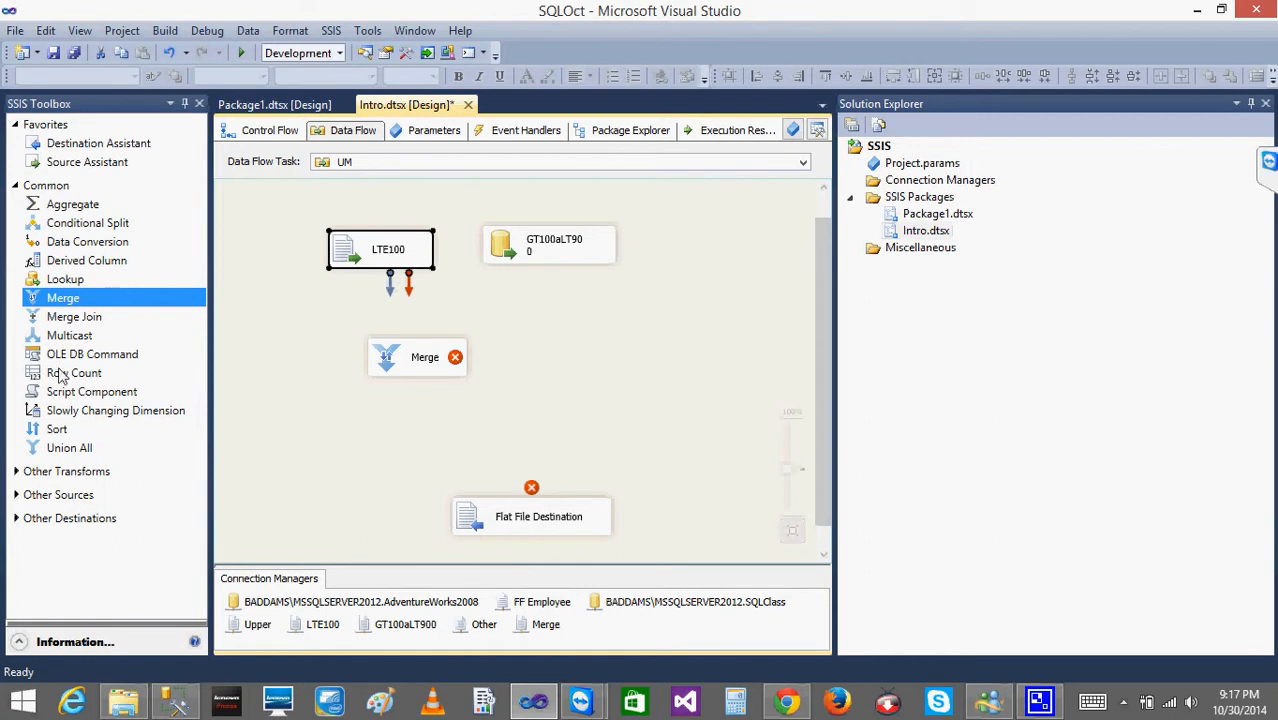
pyautogui.moveTo(60, 430); pyautogui.dragTo(354, 302)
pyautogui.moveTo(58, 432); pyautogui.dragTo(546, 289)
pyautogui.moveTo(398, 360); pyautogui.dragTo(489, 410)
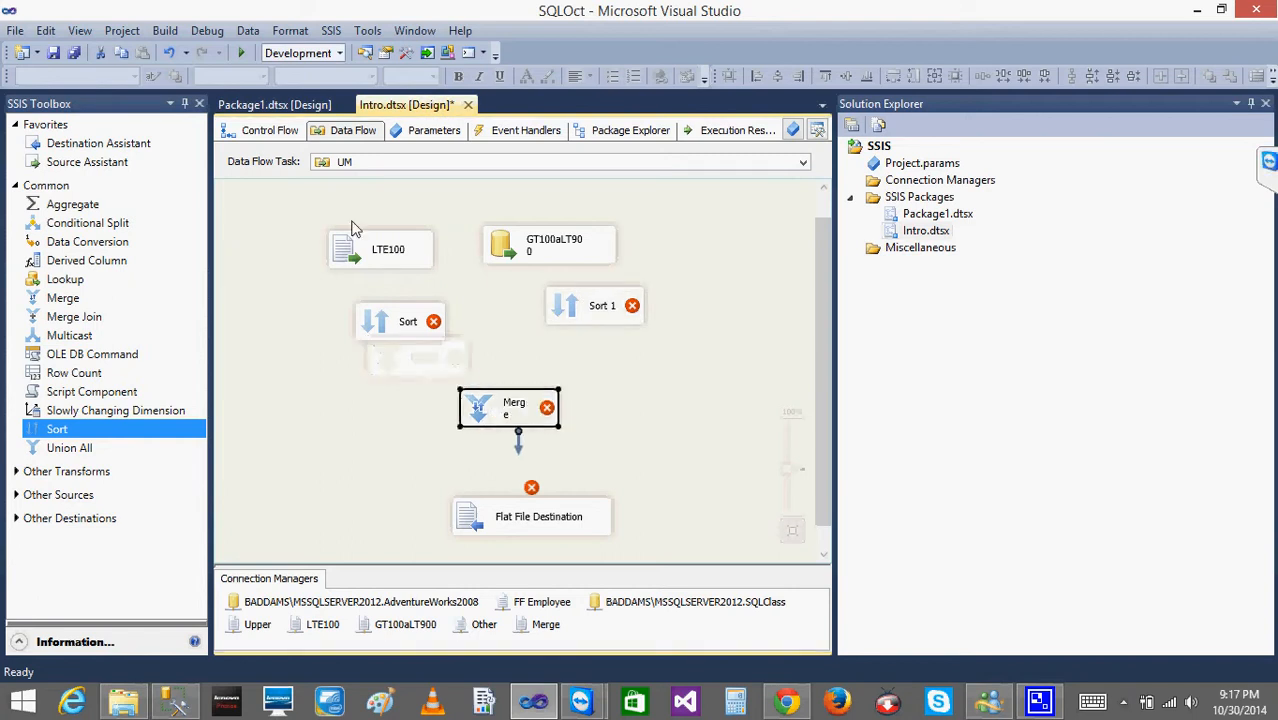
# Connect the LTE100 source to the Sort below it and the GT100aLT900 source to Sort 1.
pyautogui.click(355, 255)
pyautogui.moveTo(389, 276); pyautogui.dragTo(392, 322)
pyautogui.click(563, 256)
pyautogui.moveTo(549, 270); pyautogui.dragTo(596, 290)
# Configure the LTE100 branch's Sort to order rows by CompanyId and Qtr, both ascending.
pyautogui.doubleClick(388, 314)
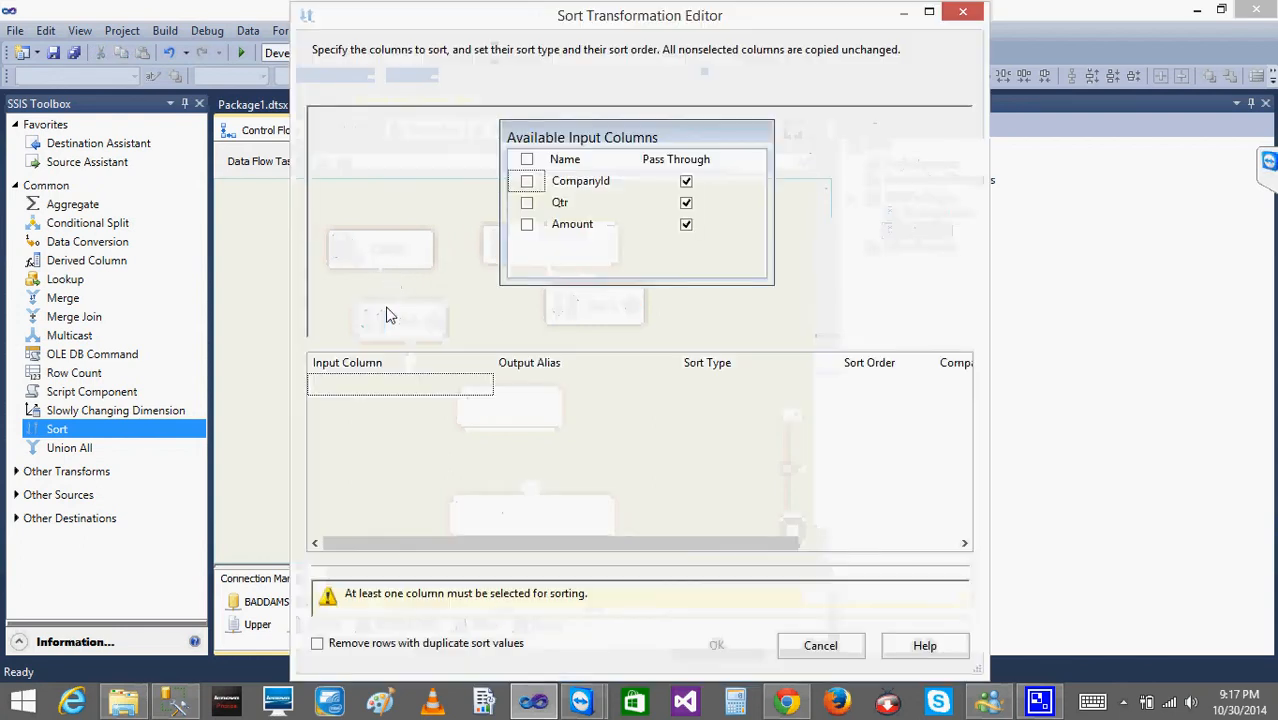
pyautogui.click(527, 181)
pyautogui.click(527, 203)
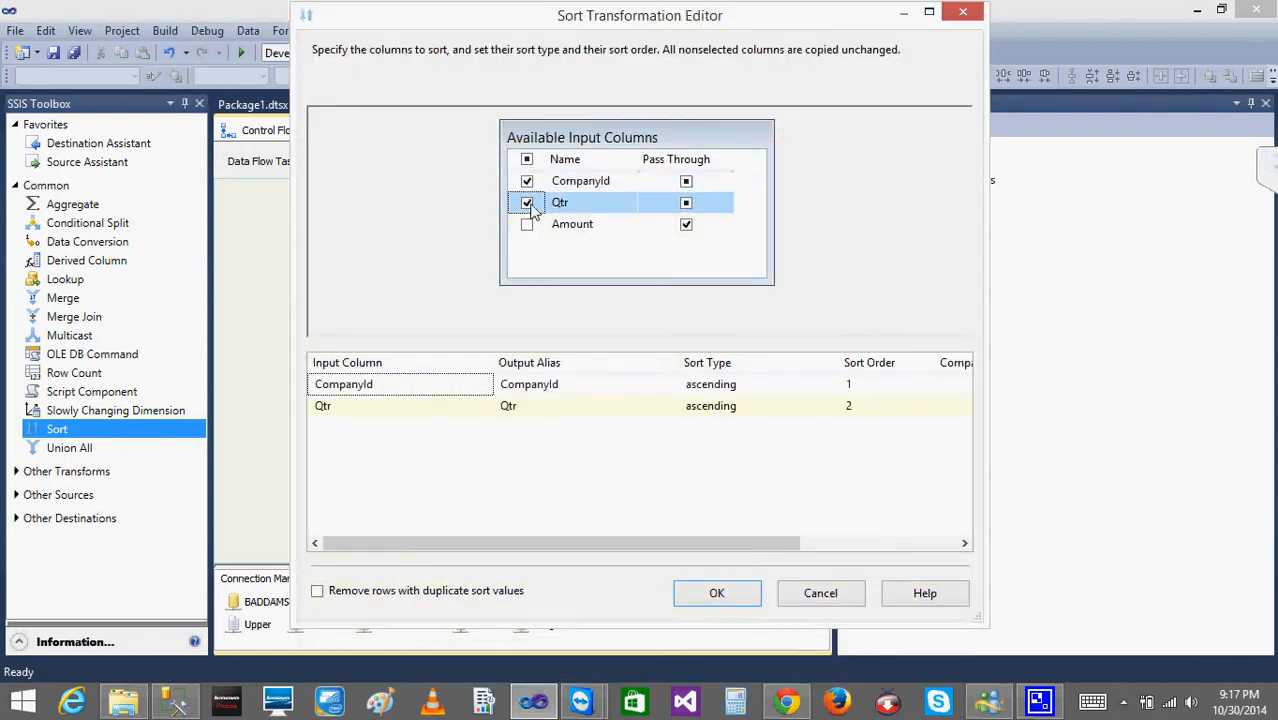
pyautogui.click(717, 593)
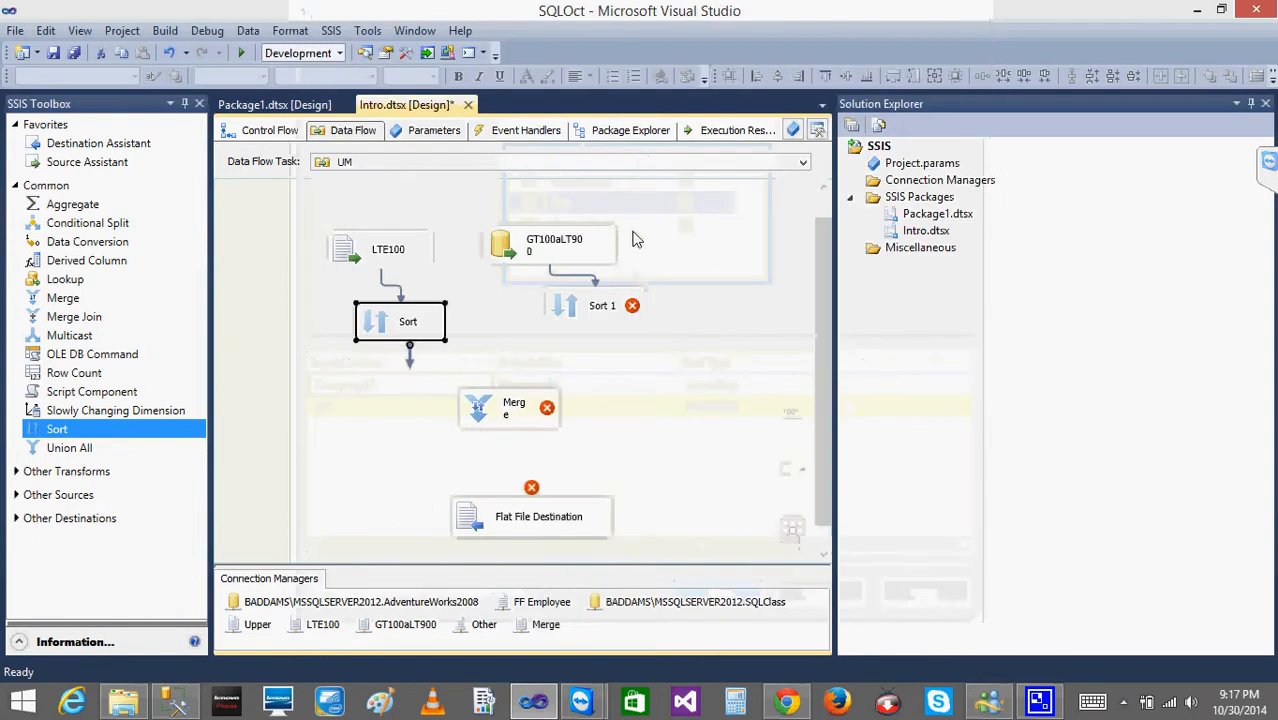
# Set Sort 1 on the GT100aLT900 branch to order rows by CompanyId and Qtr, both ascending.
pyautogui.click(557, 318)
pyautogui.doubleClick(557, 318)
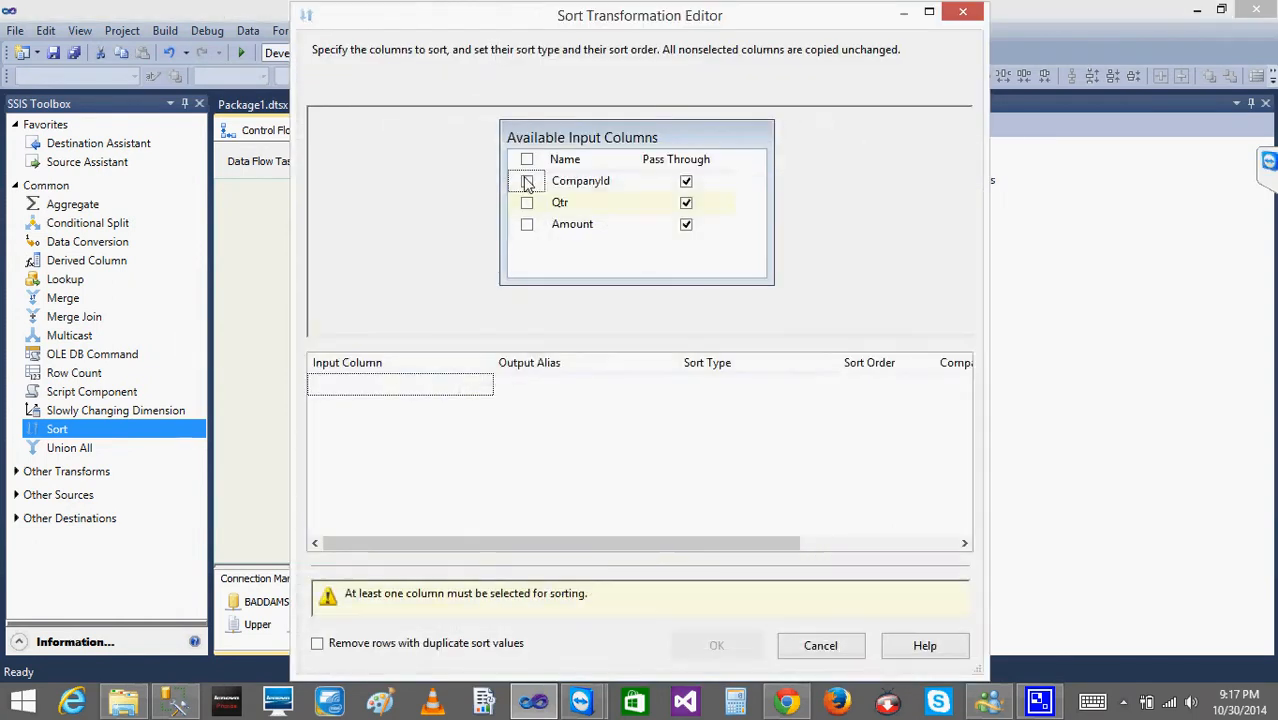
pyautogui.click(527, 181)
pyautogui.click(527, 203)
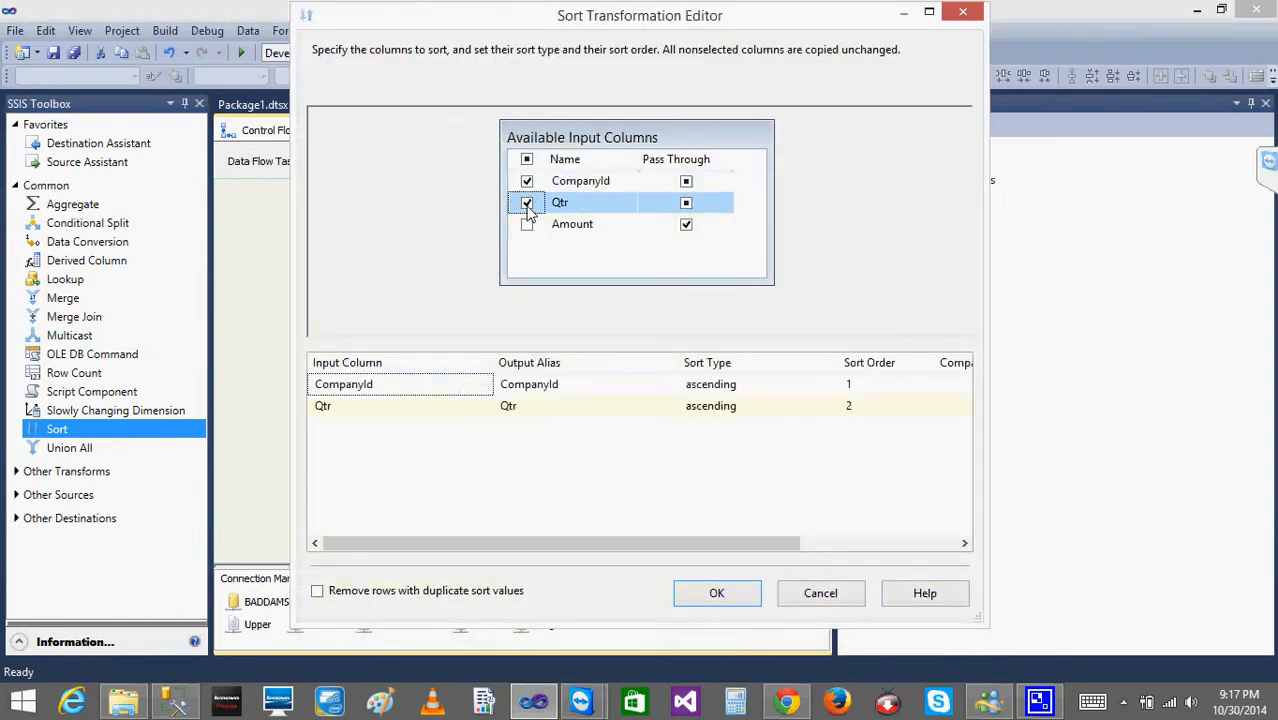
pyautogui.click(707, 593)
# Recheck the sort columns of Sort 1 and delete that transformation from the GT100aLT900 branch.
pyautogui.click(407, 334)
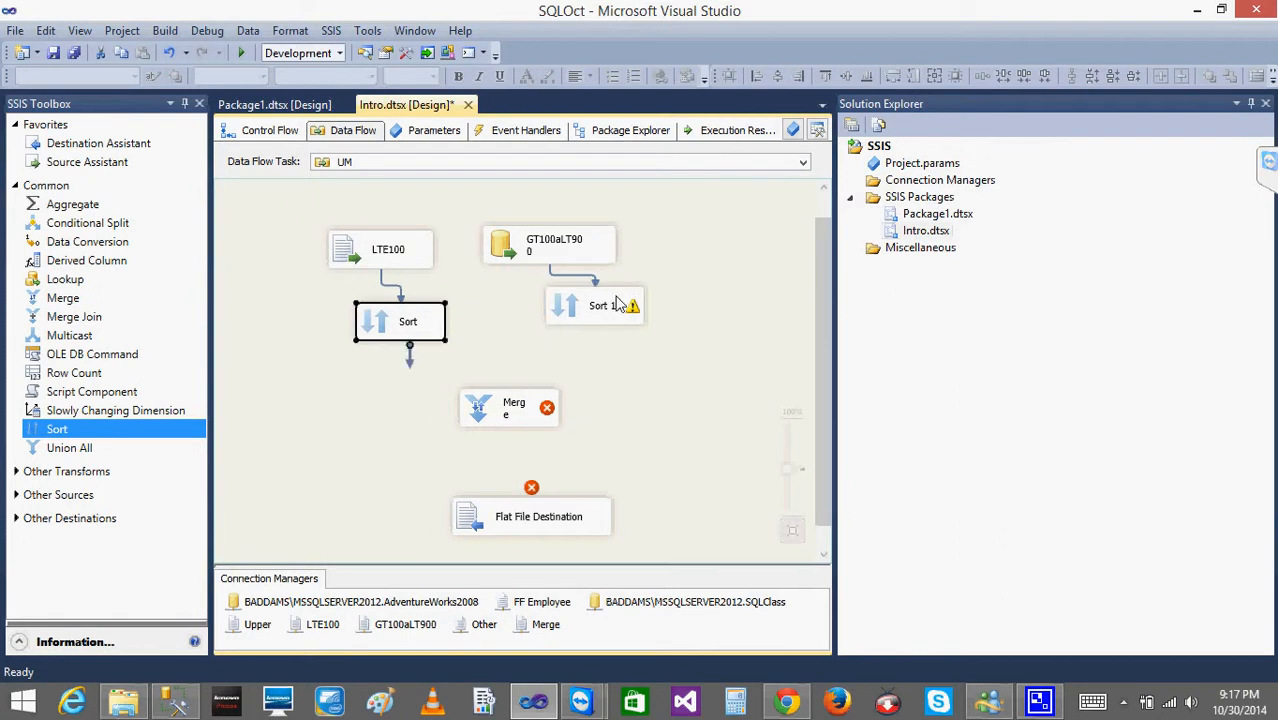
pyautogui.click(612, 306)
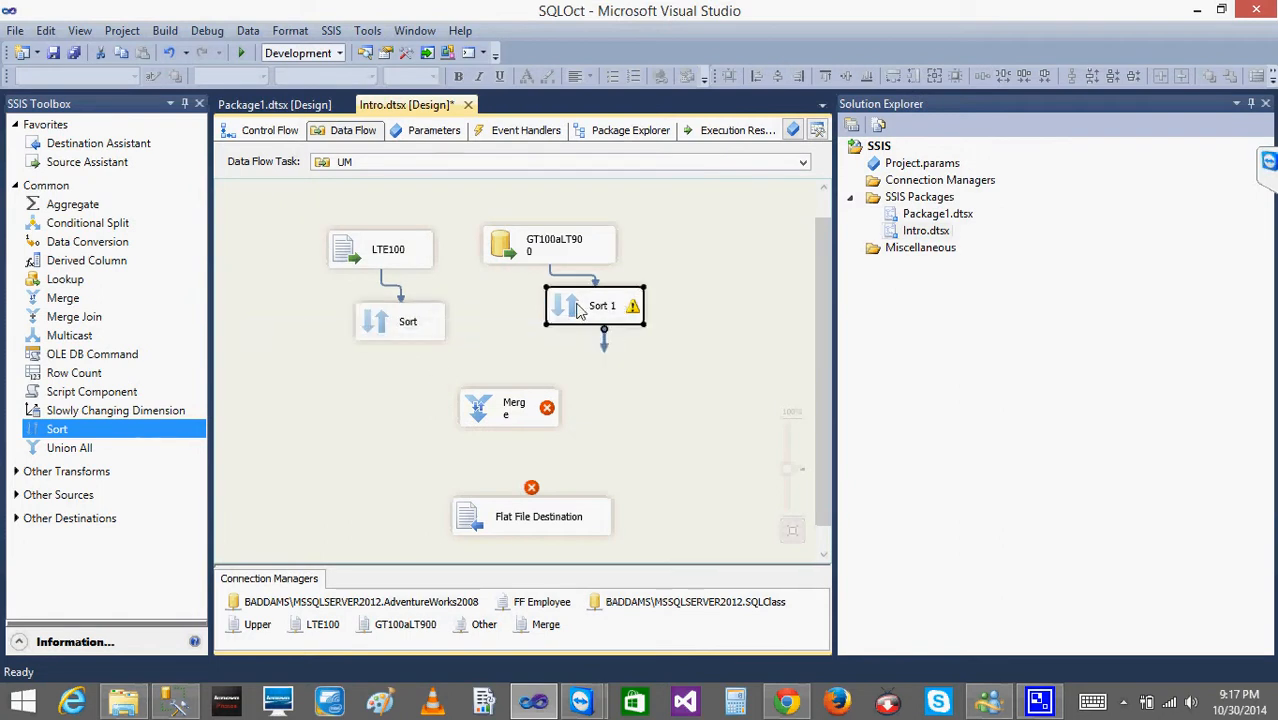
pyautogui.doubleClick(576, 312)
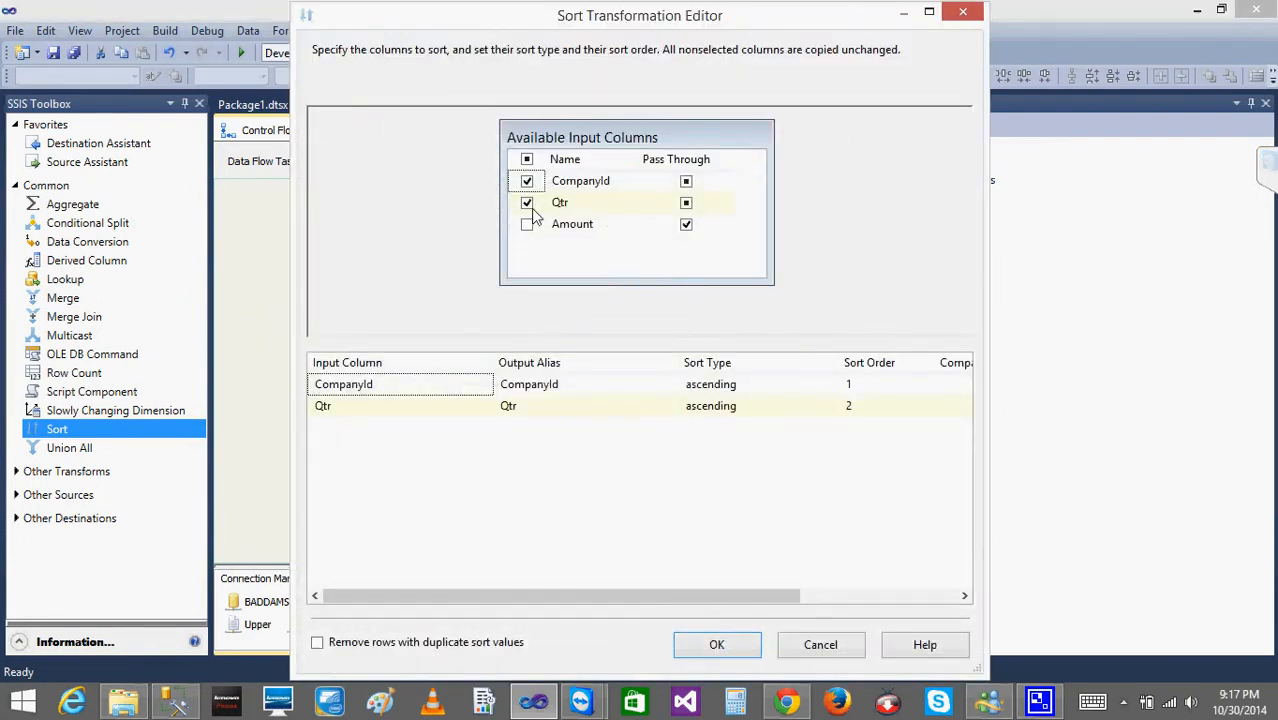
pyautogui.click(716, 648)
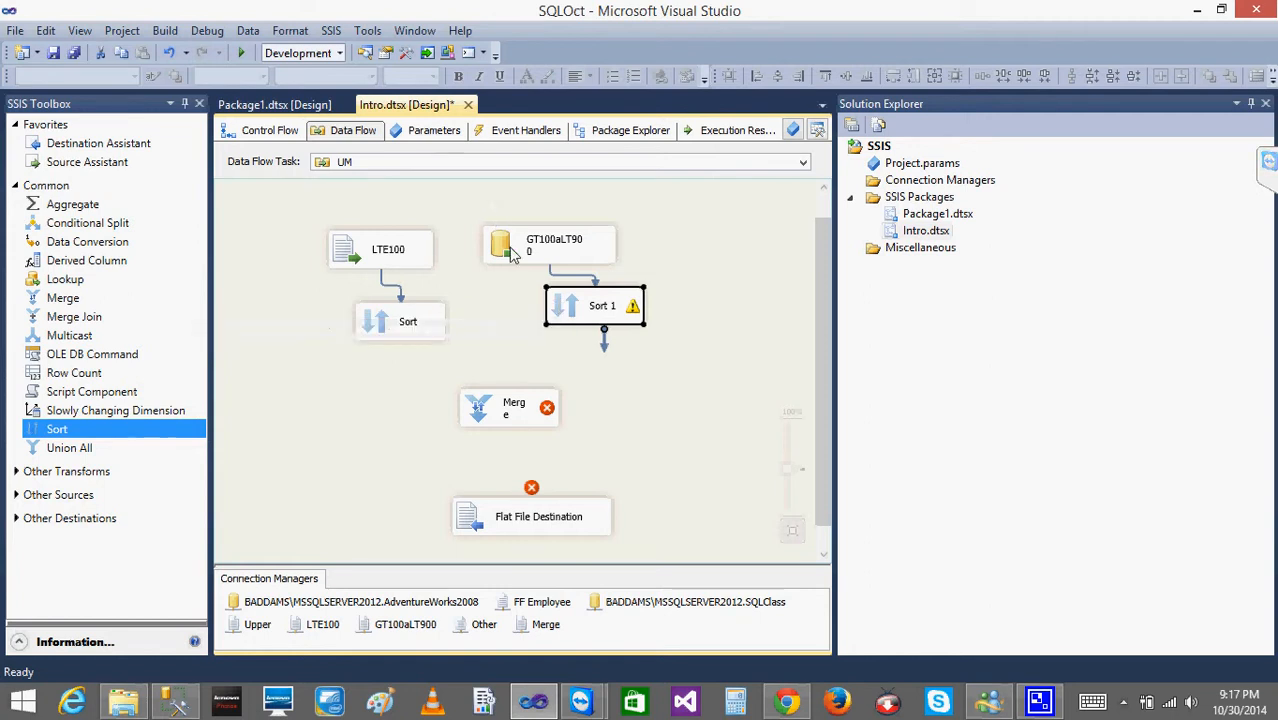
pyautogui.press('Delete')
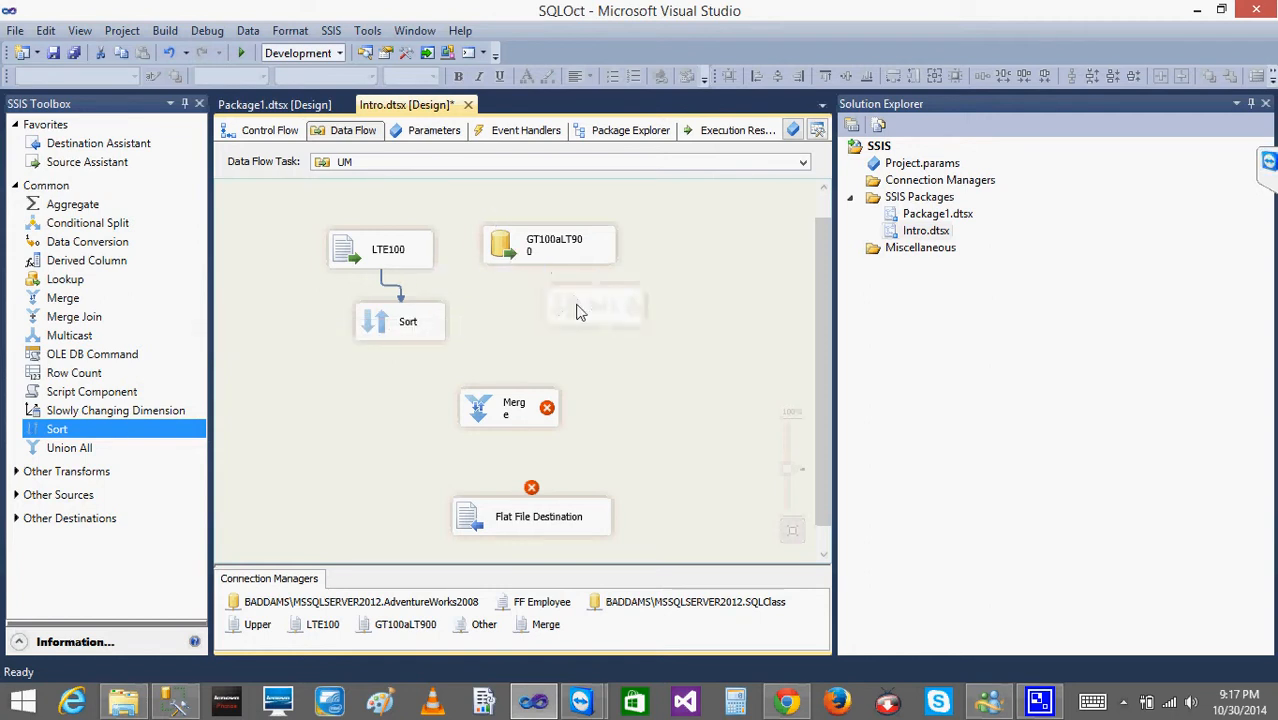
# Check the IsSorted property of the OLE DB Source Output in the GT100aLT900 source's advanced editor.
pyautogui.rightClick(510, 245)
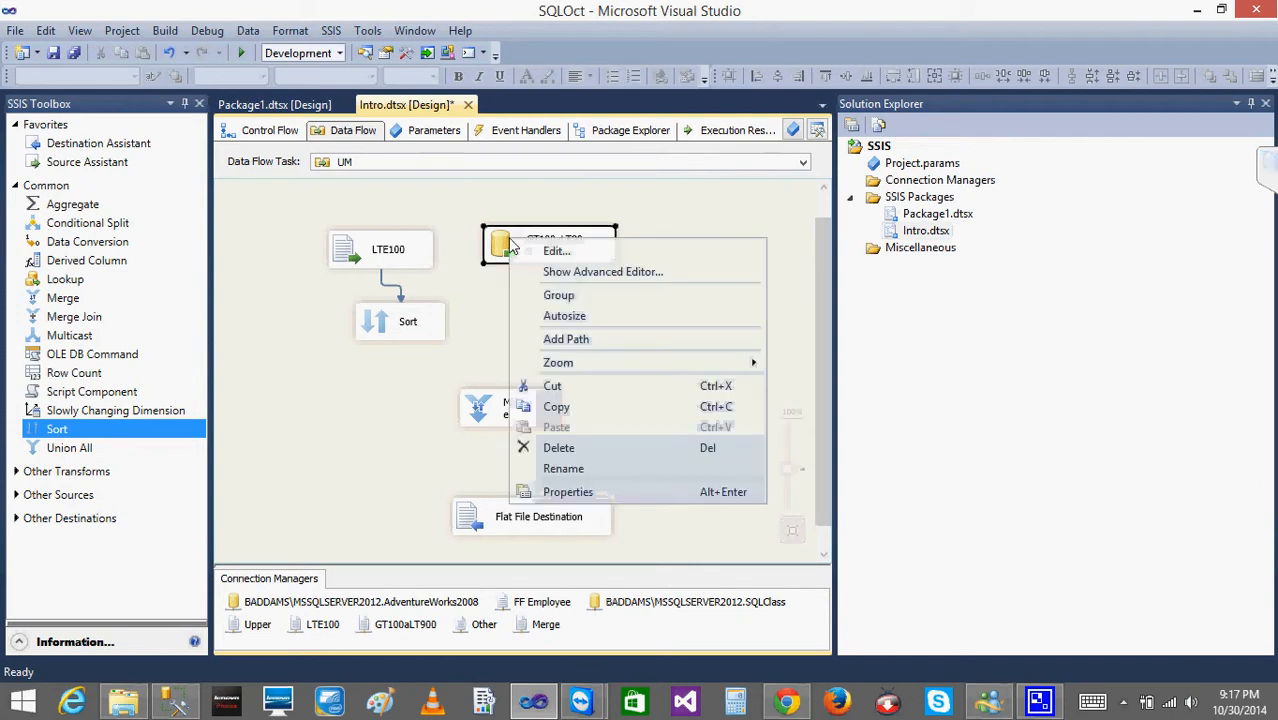
pyautogui.click(585, 273)
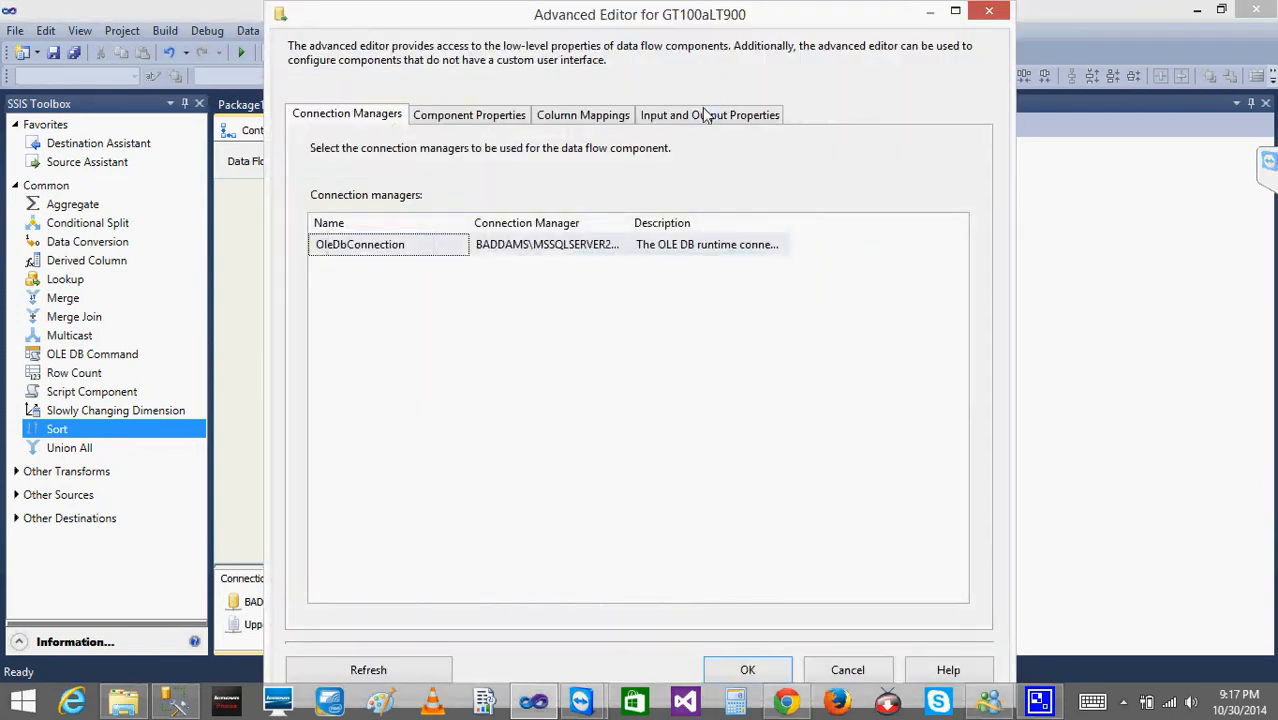
pyautogui.click(700, 114)
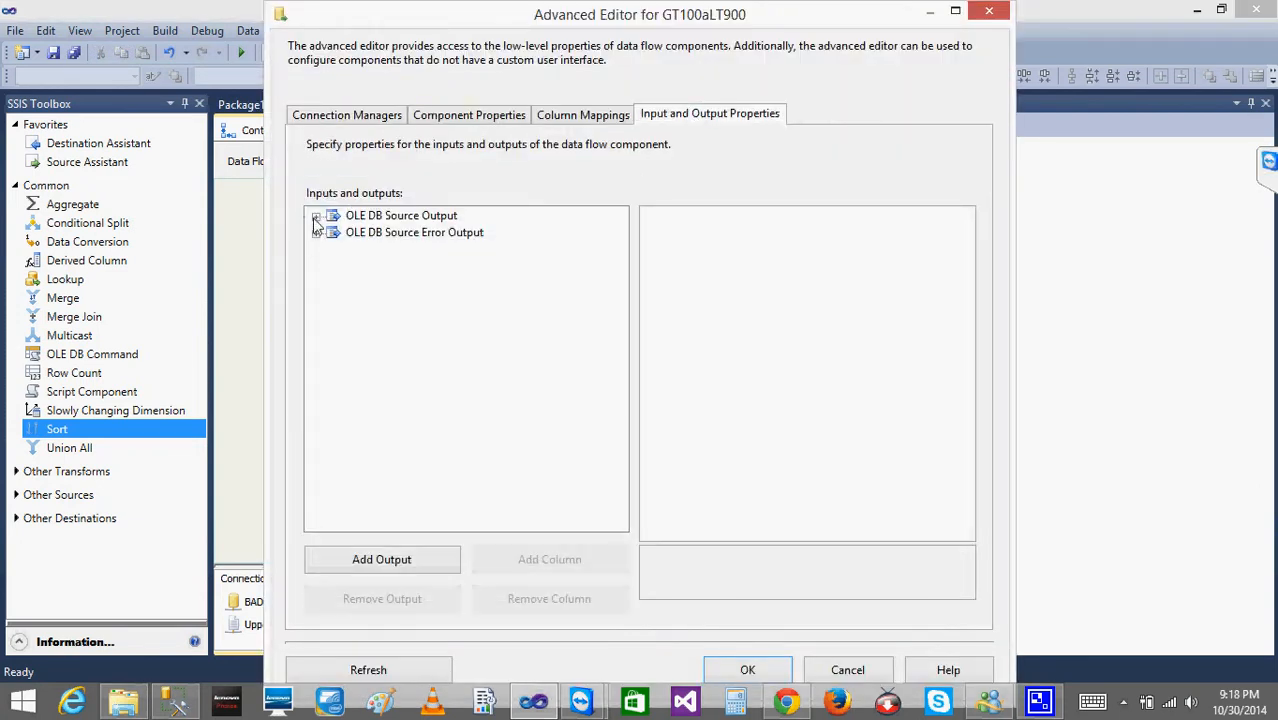
pyautogui.click(317, 217)
pyautogui.click(398, 216)
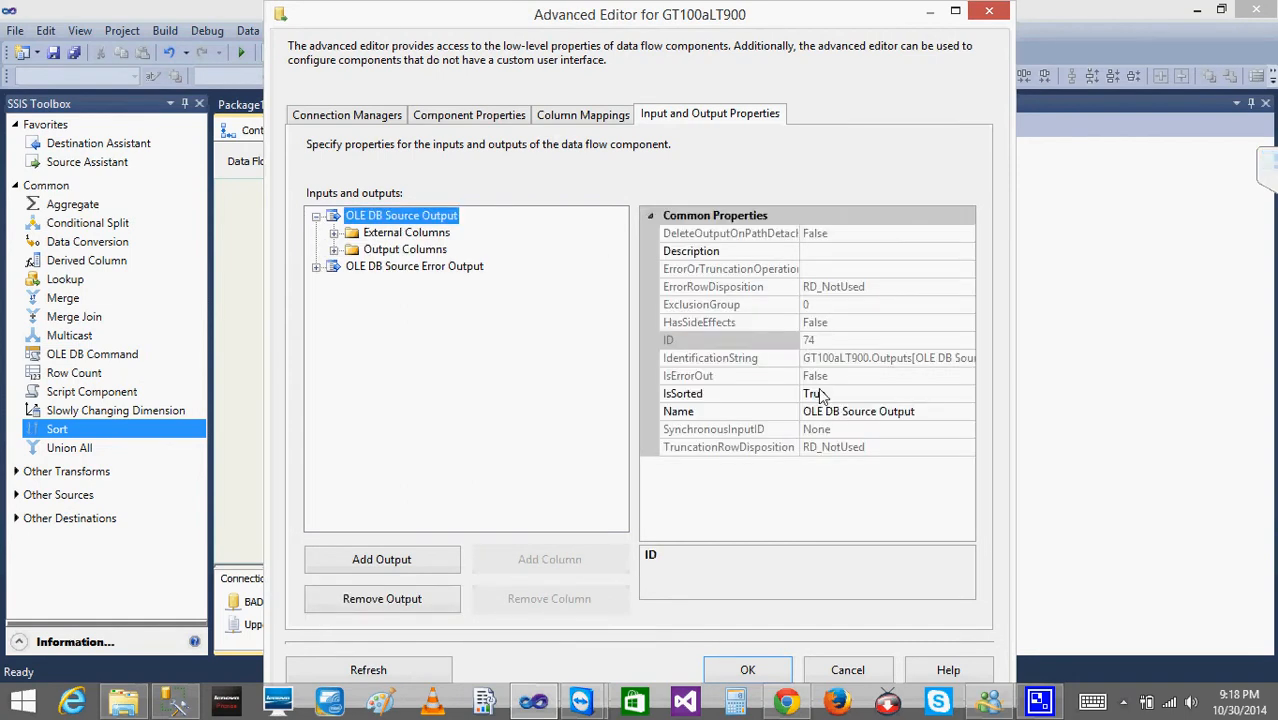
pyautogui.click(747, 669)
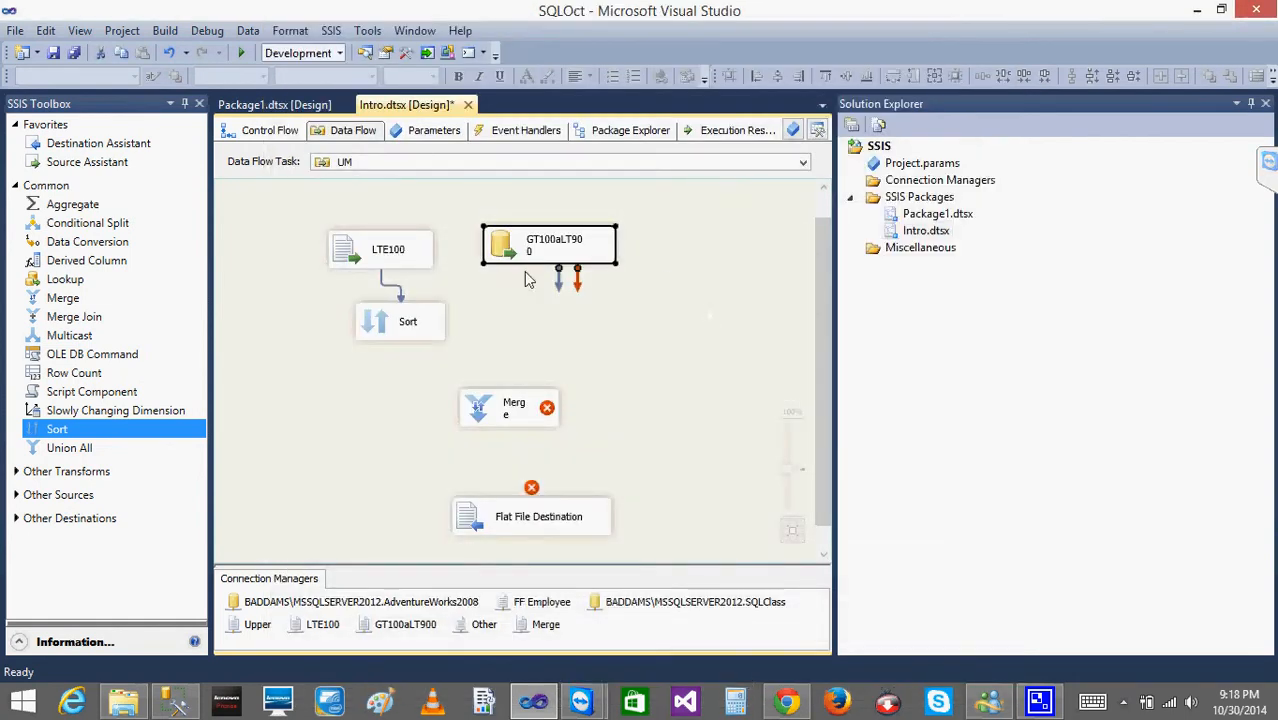
# Connect the LTE100 branch's Sort output and the GT100aLT900 source directly to the two inputs of the Merge transformation.
pyautogui.click(387, 325)
pyautogui.moveTo(407, 350); pyautogui.dragTo(500, 415)
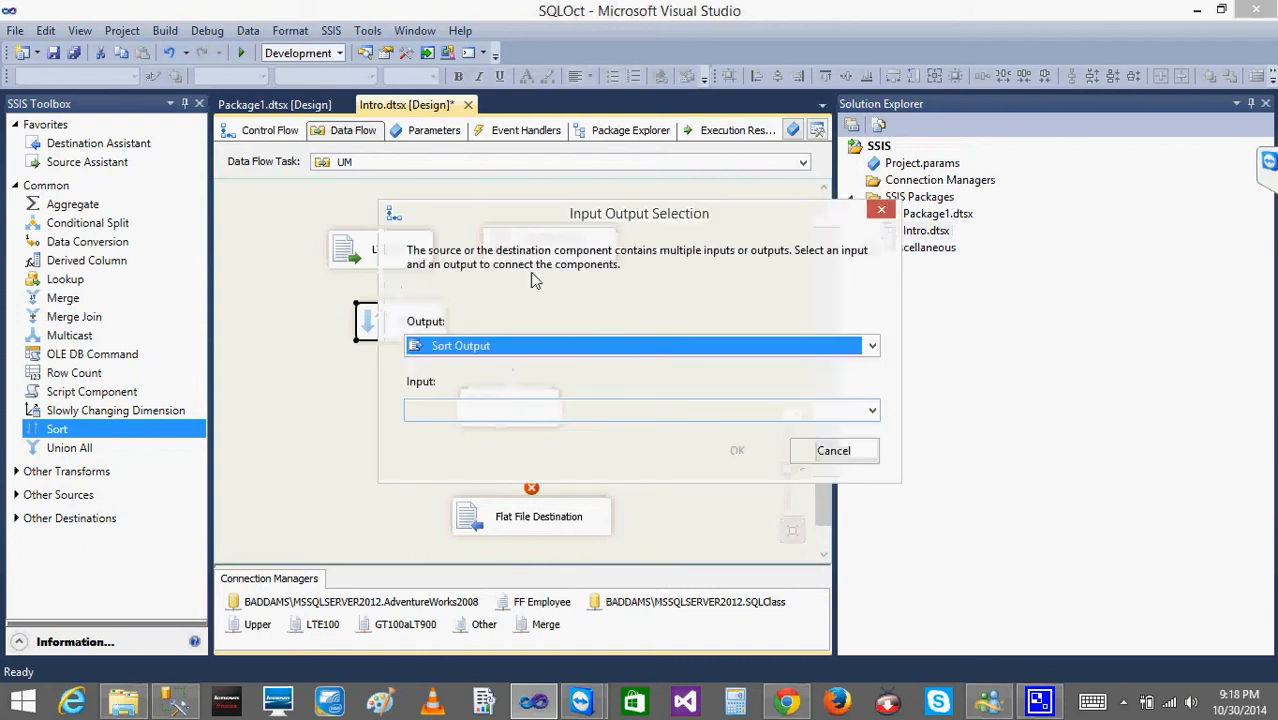
pyautogui.click(649, 414)
pyautogui.click(625, 430)
pyautogui.click(737, 451)
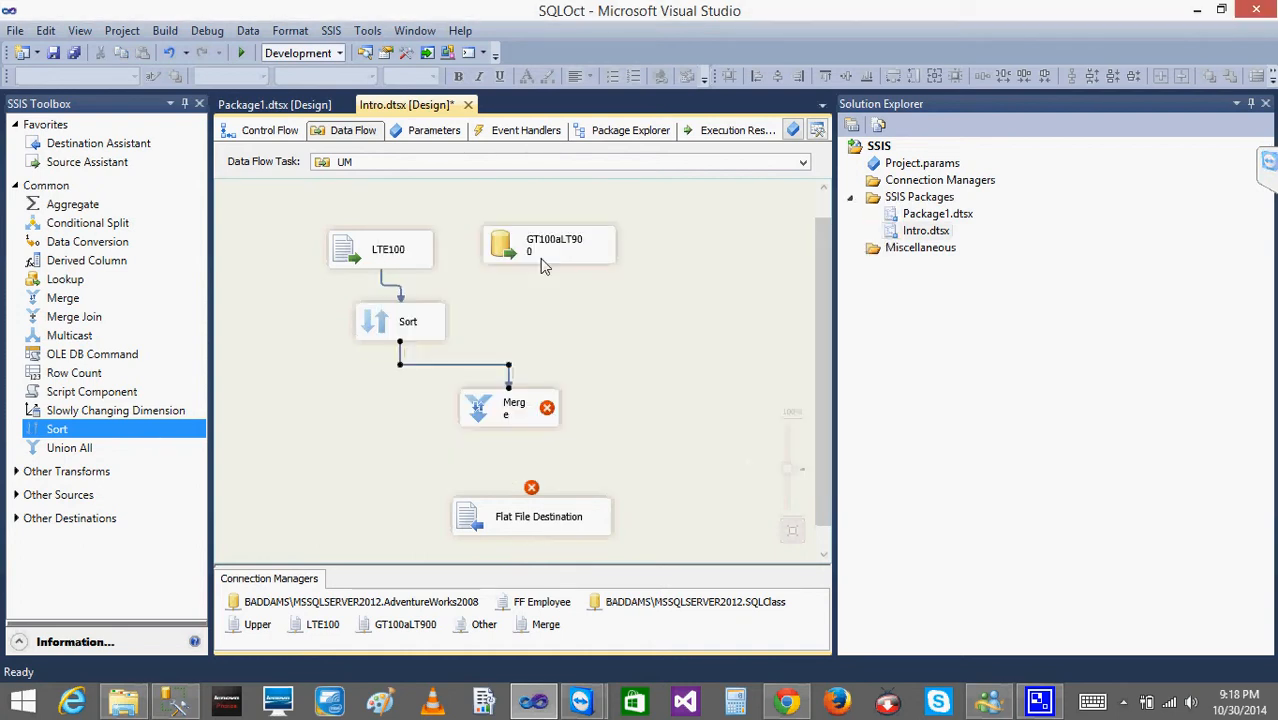
pyautogui.click(550, 250)
pyautogui.moveTo(560, 284); pyautogui.dragTo(495, 420)
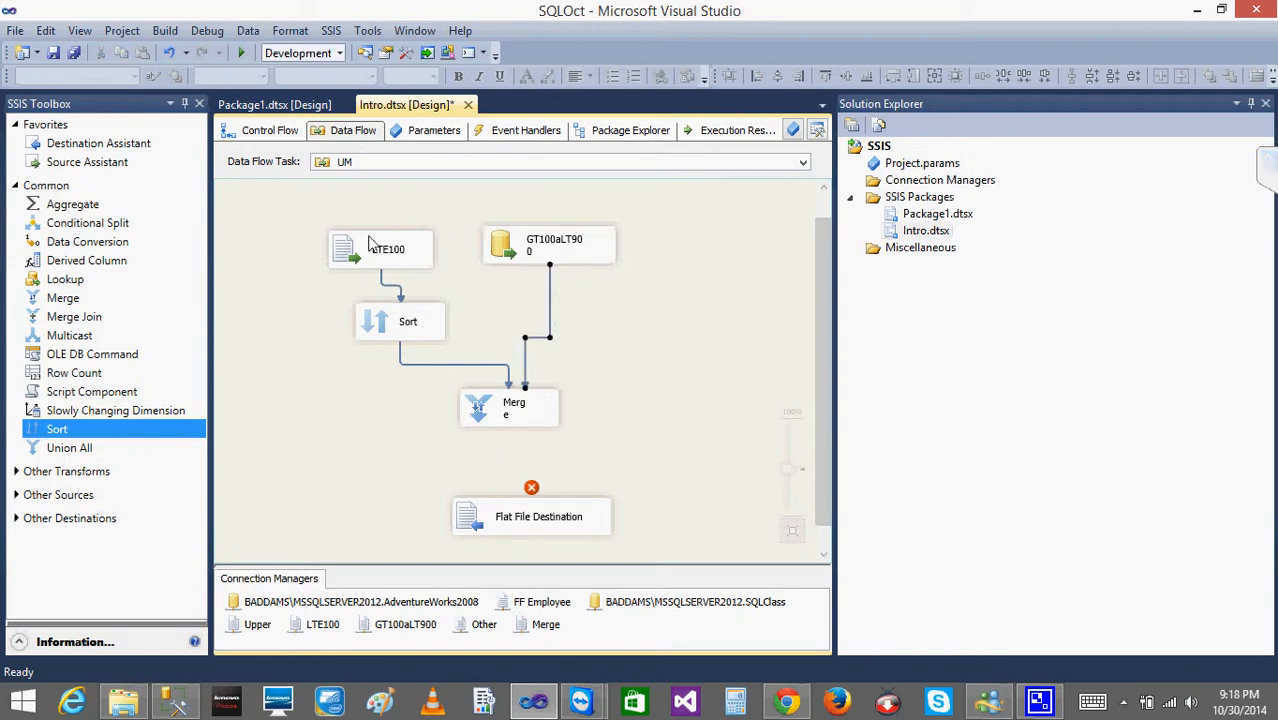
# Open LTE100.txt from the TestSSISFiles folder and add the rows 103,1,87 and 103,1,84 at the end.
pyautogui.click(112, 708)
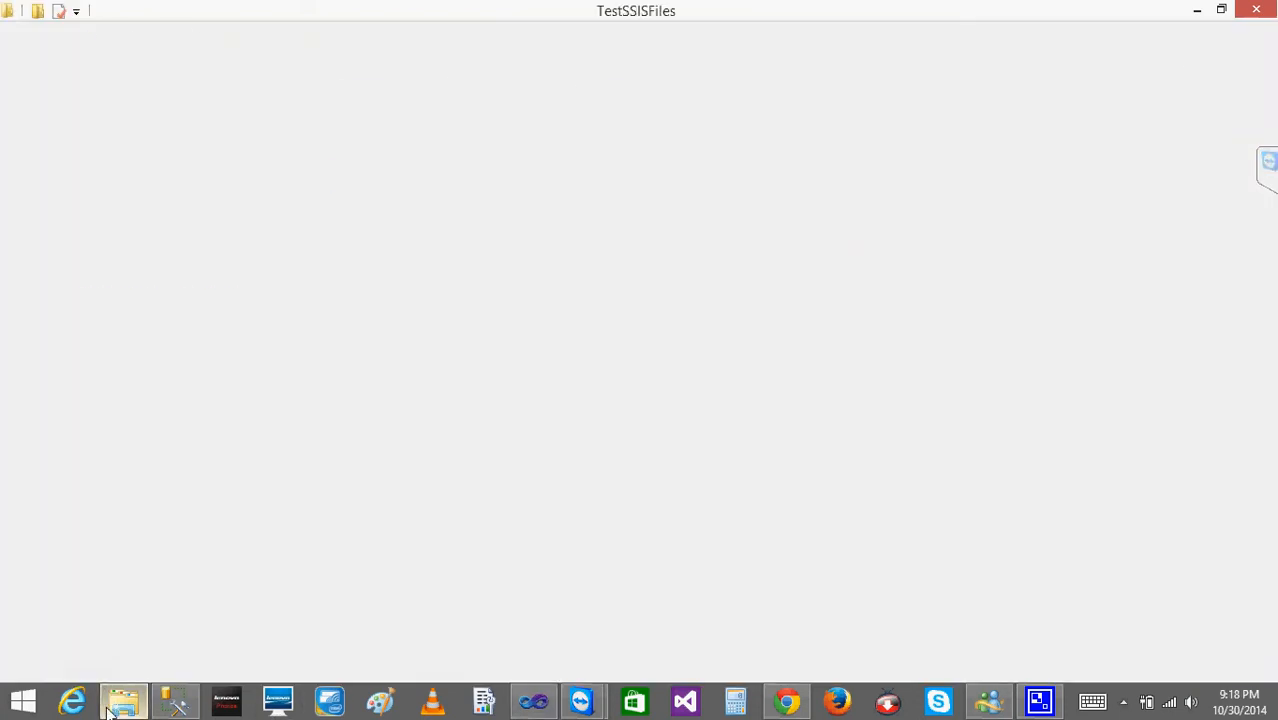
pyautogui.click(385, 160)
pyautogui.doubleClick(380, 163)
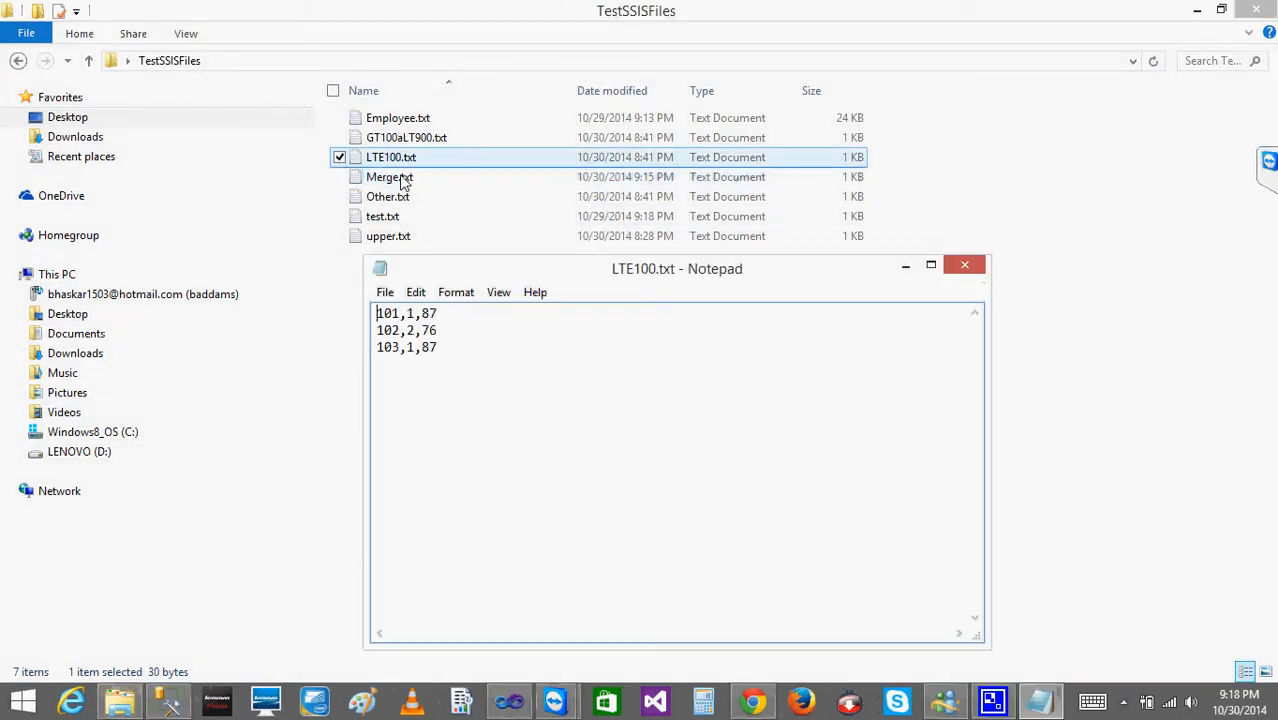
pyautogui.moveTo(446, 347); pyautogui.dragTo(352, 360)
pyautogui.hotkey('ctrl', 'c')
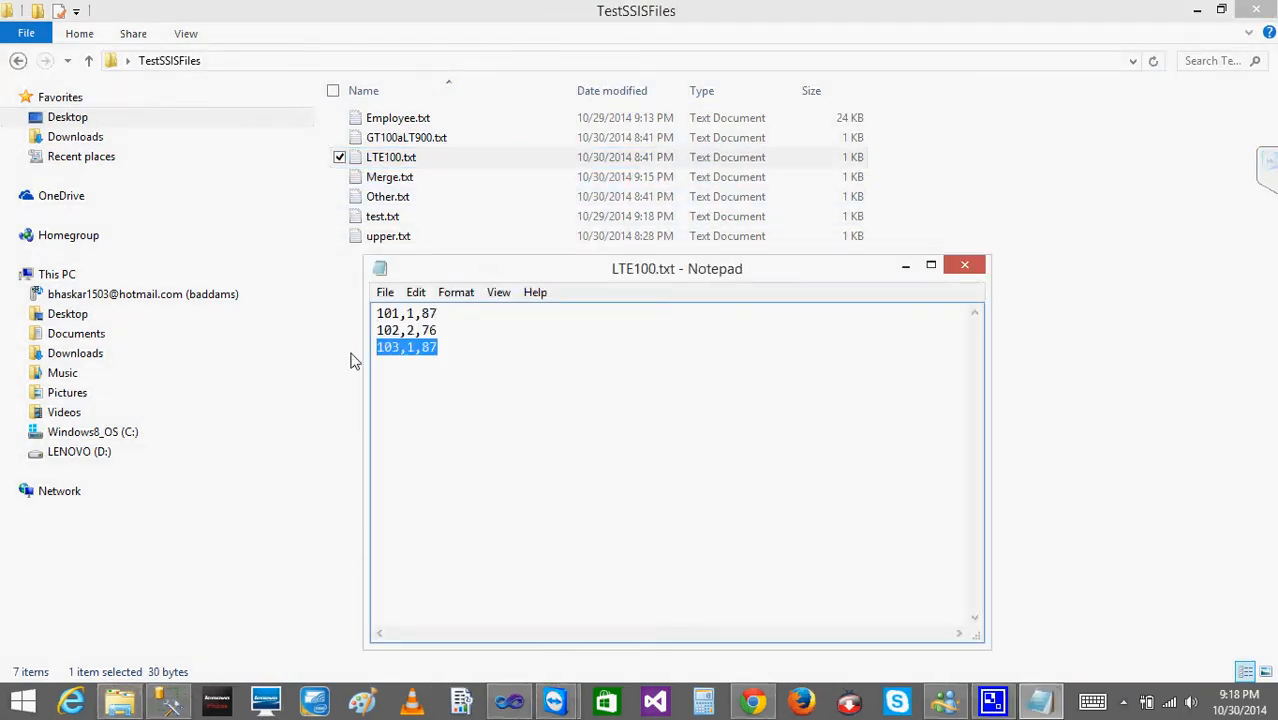
pyautogui.click(455, 357)
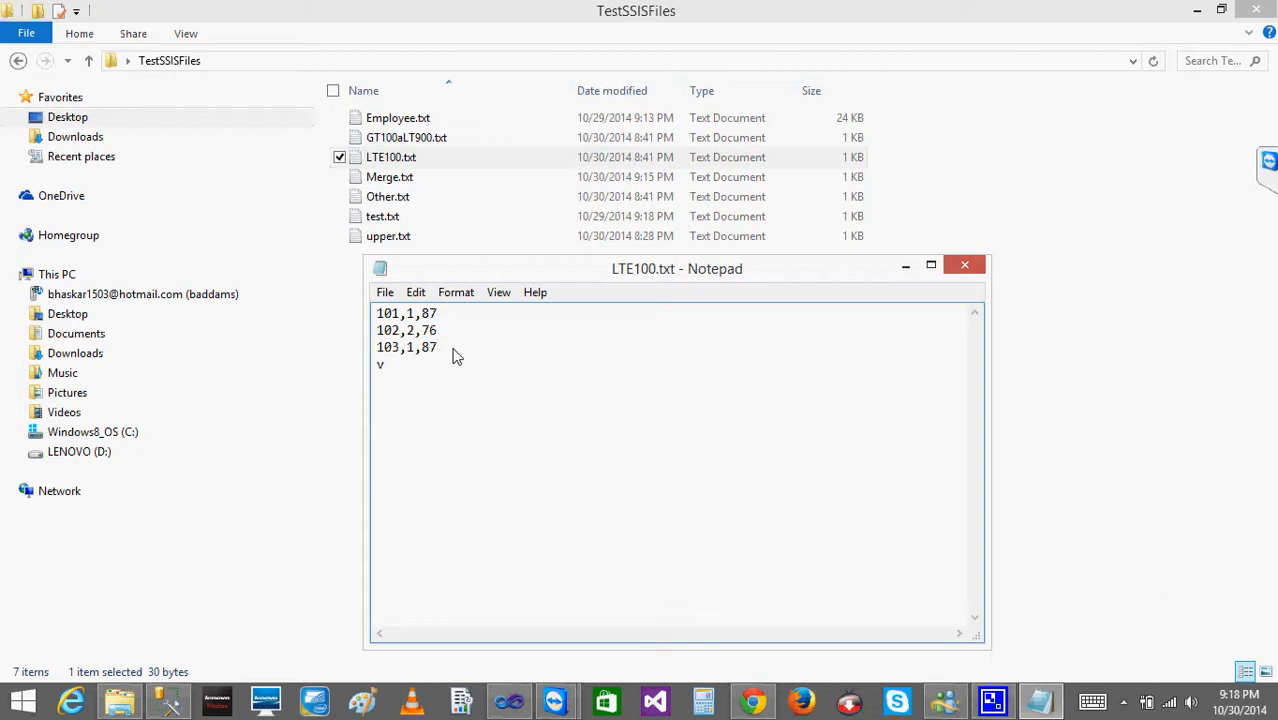
pyautogui.press('Return')
pyautogui.hotkey('ctrl', 'v')
pyautogui.hotkey('ctrl', 'v')
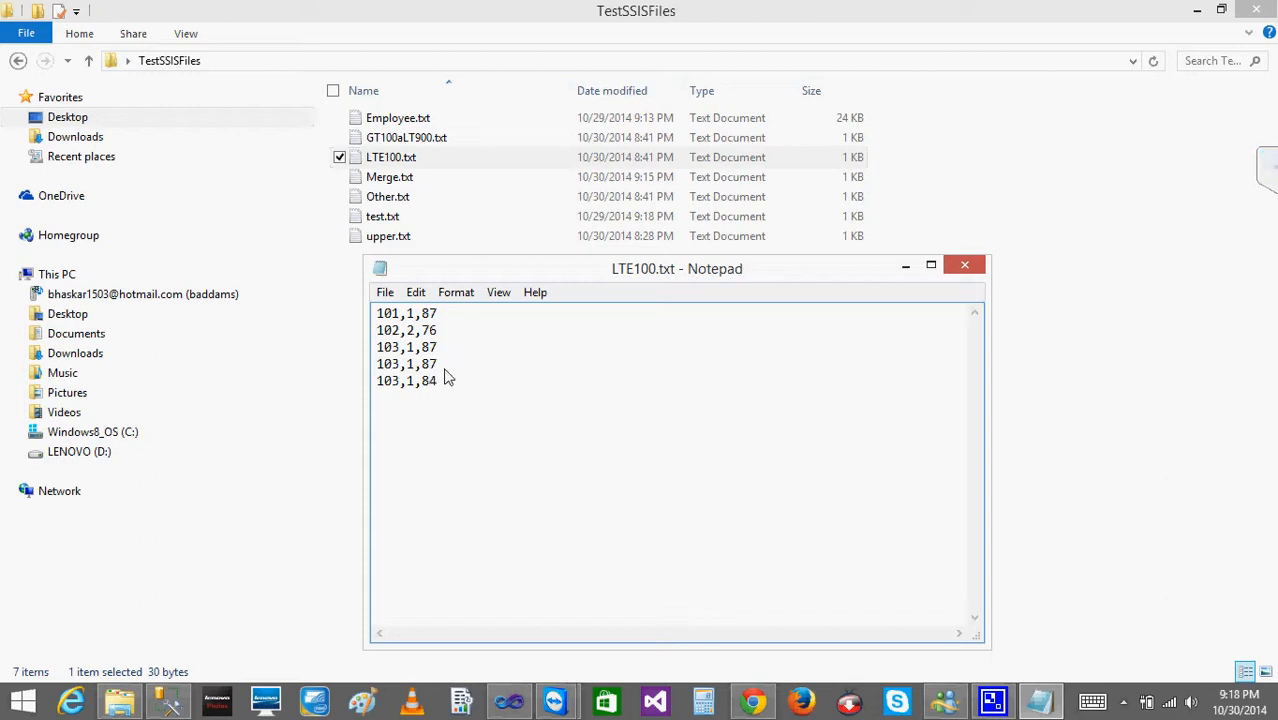
# Review the added 103 rows, save the changes to LTE100.txt and close it.
pyautogui.moveTo(442, 370); pyautogui.dragTo(377, 348)
pyautogui.click(445, 394)
pyautogui.moveTo(445, 394); pyautogui.dragTo(365, 394)
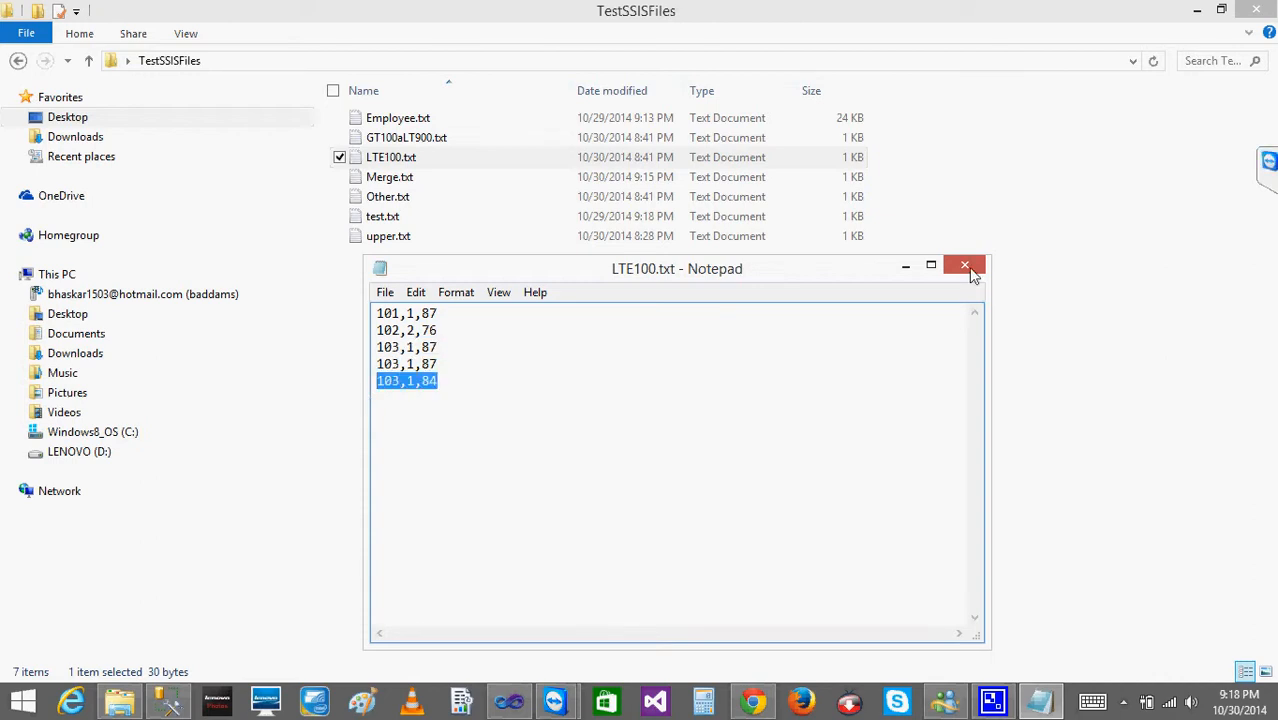
pyautogui.click(966, 267)
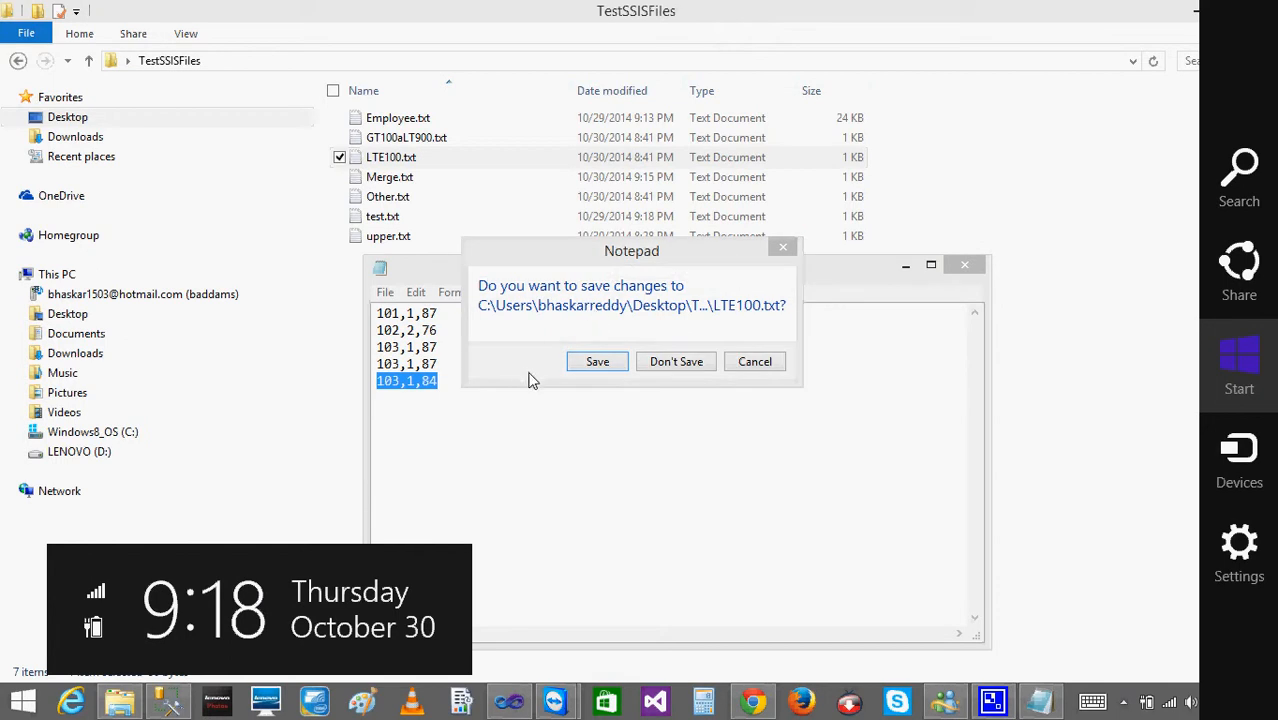
pyautogui.click(598, 362)
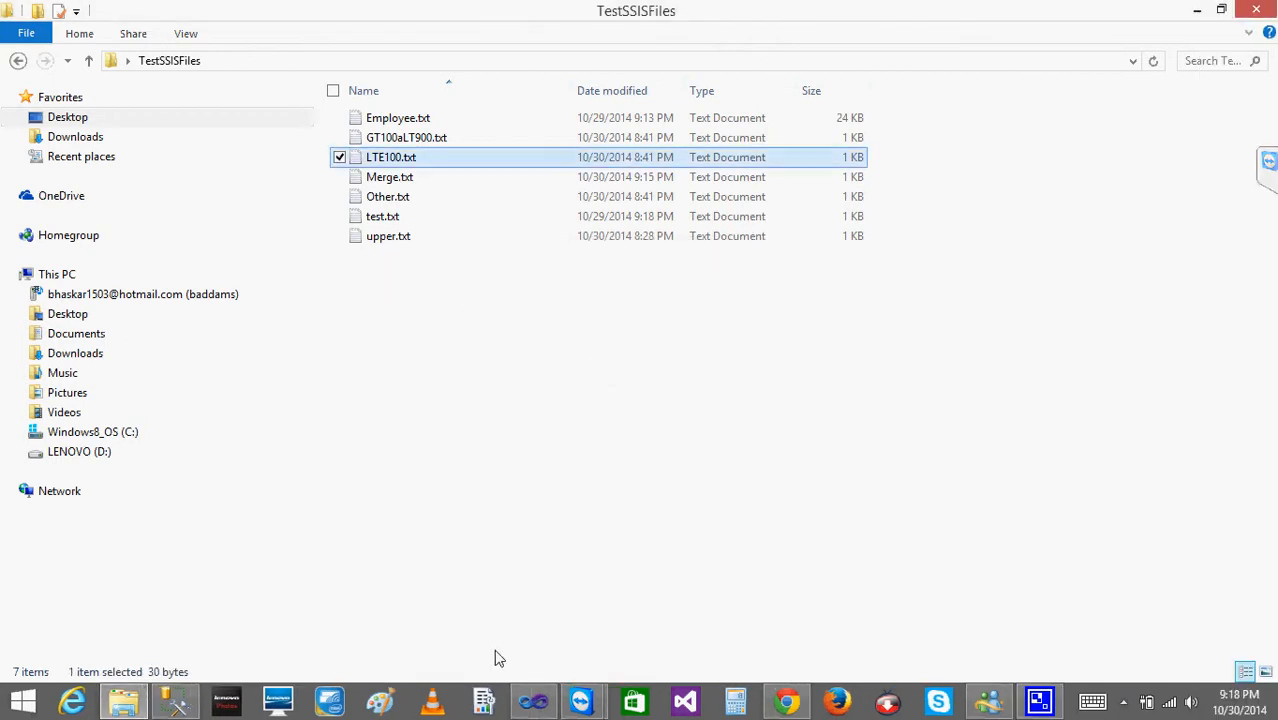
# Return to Visual Studio and connect the Merge output to the Flat File Destination.
pyautogui.click(534, 700)
pyautogui.click(500, 424)
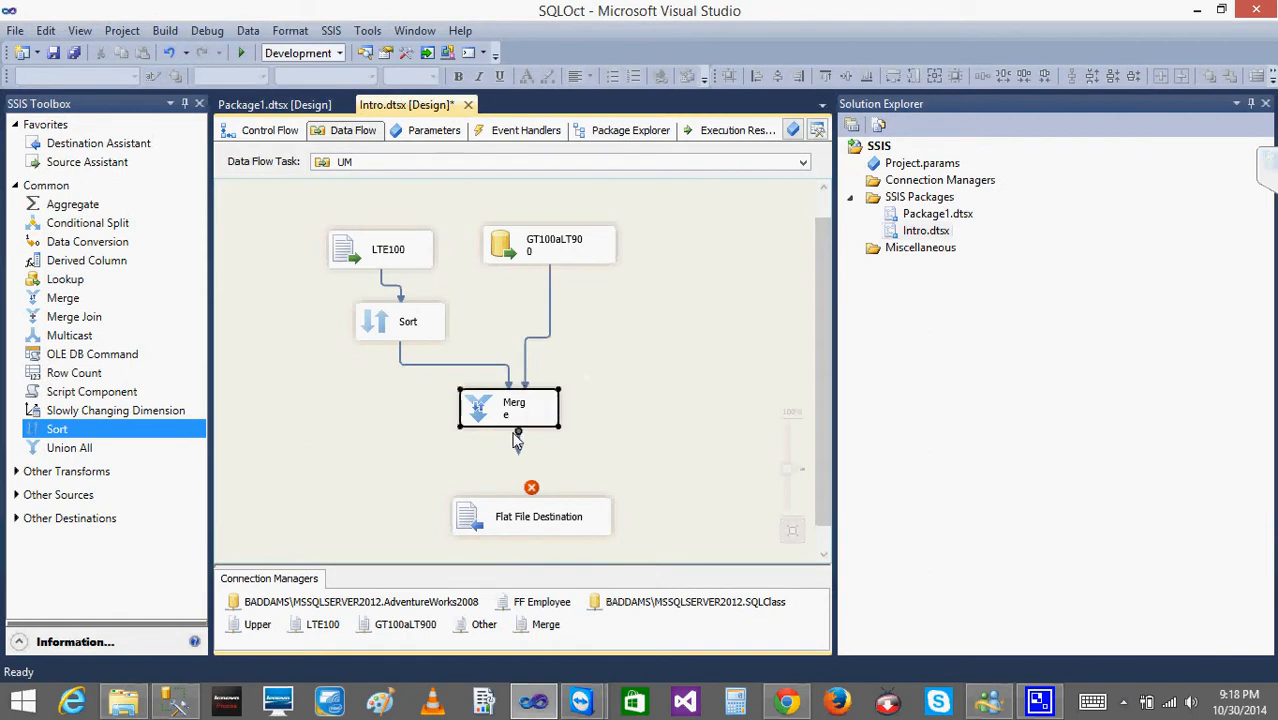
pyautogui.moveTo(509, 438); pyautogui.dragTo(524, 516)
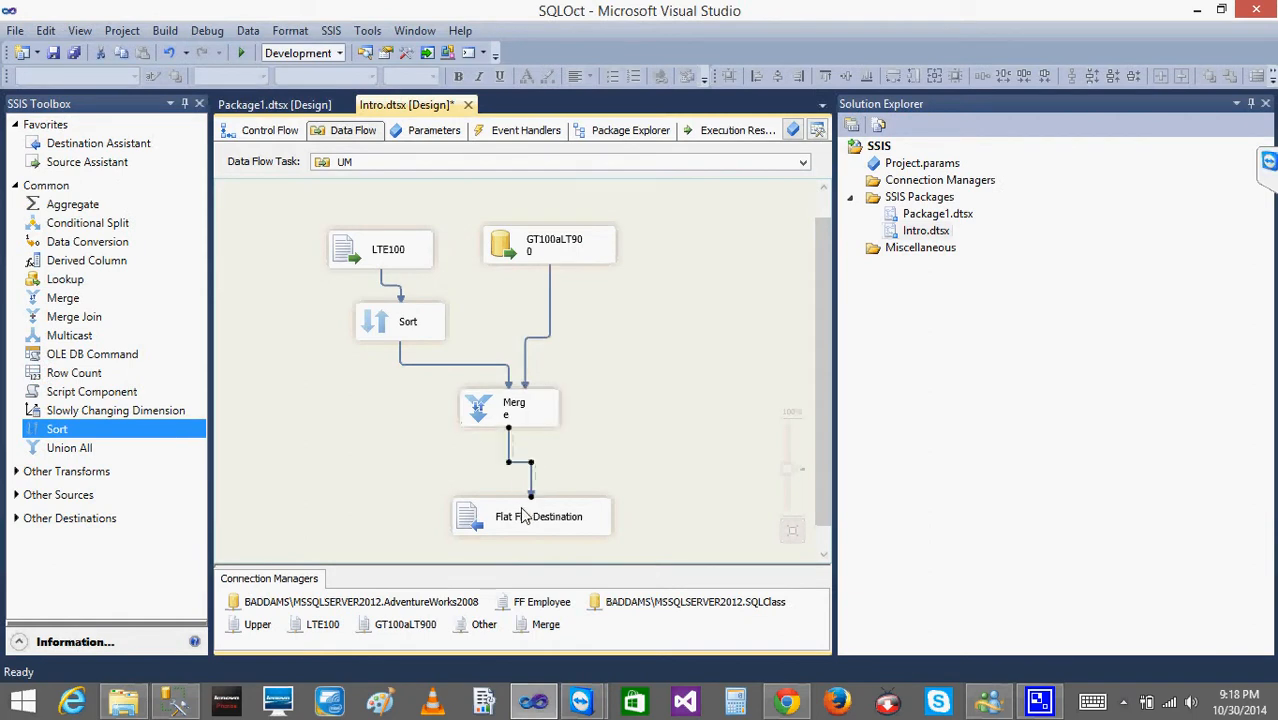
# Execute the UM data flow task from the control flow.
pyautogui.click(262, 131)
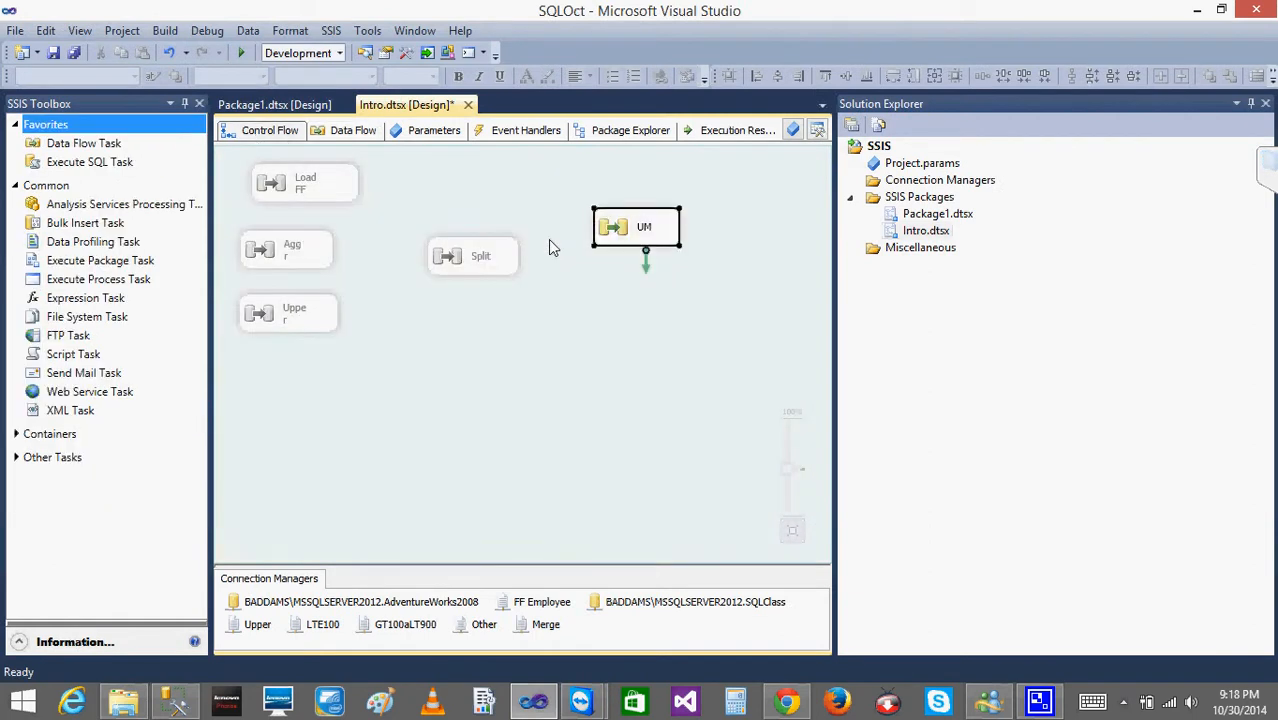
pyautogui.rightClick(610, 231)
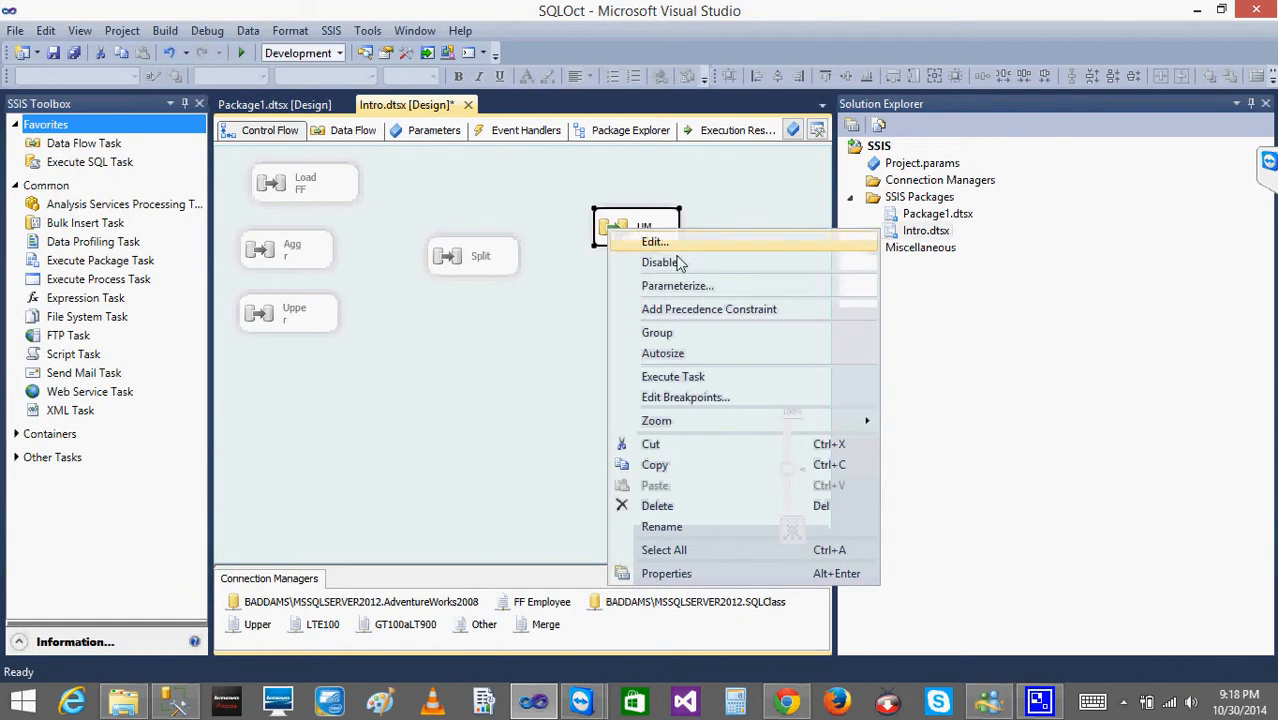
pyautogui.click(670, 377)
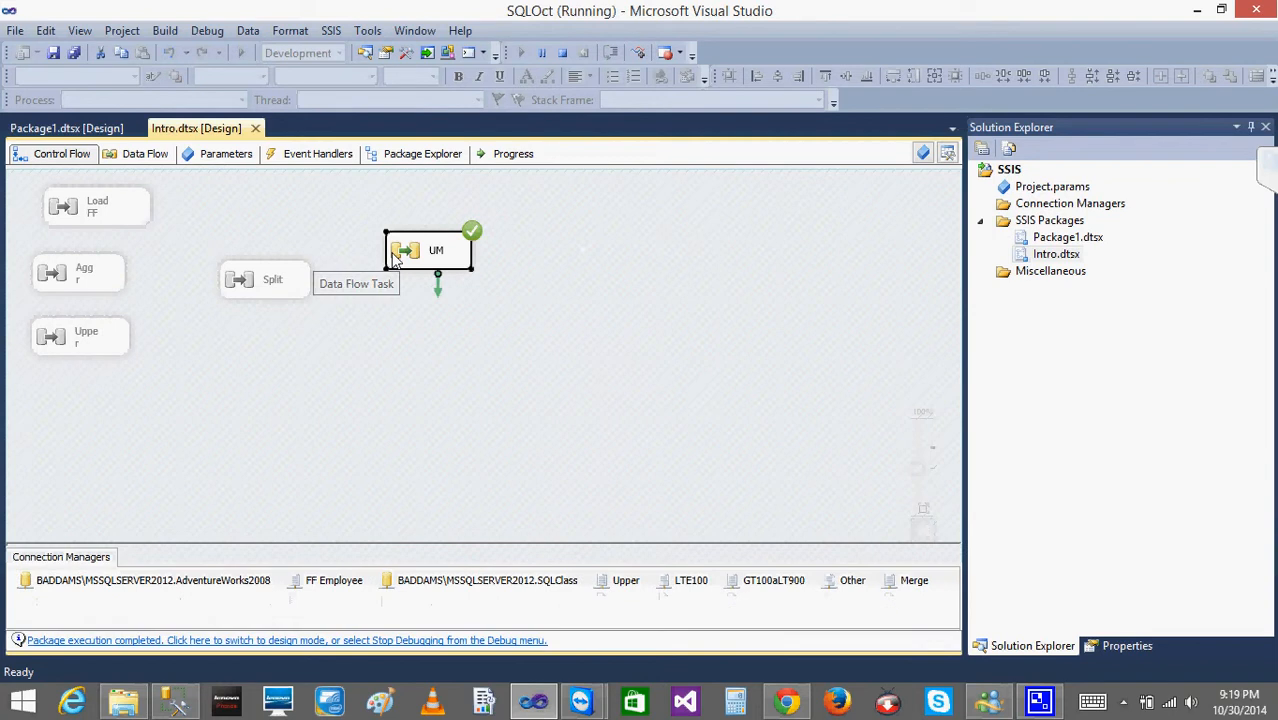
# Open the executed UM data flow and examine the row counts on each path down to the Flat File Destination.
pyautogui.doubleClick(396, 258)
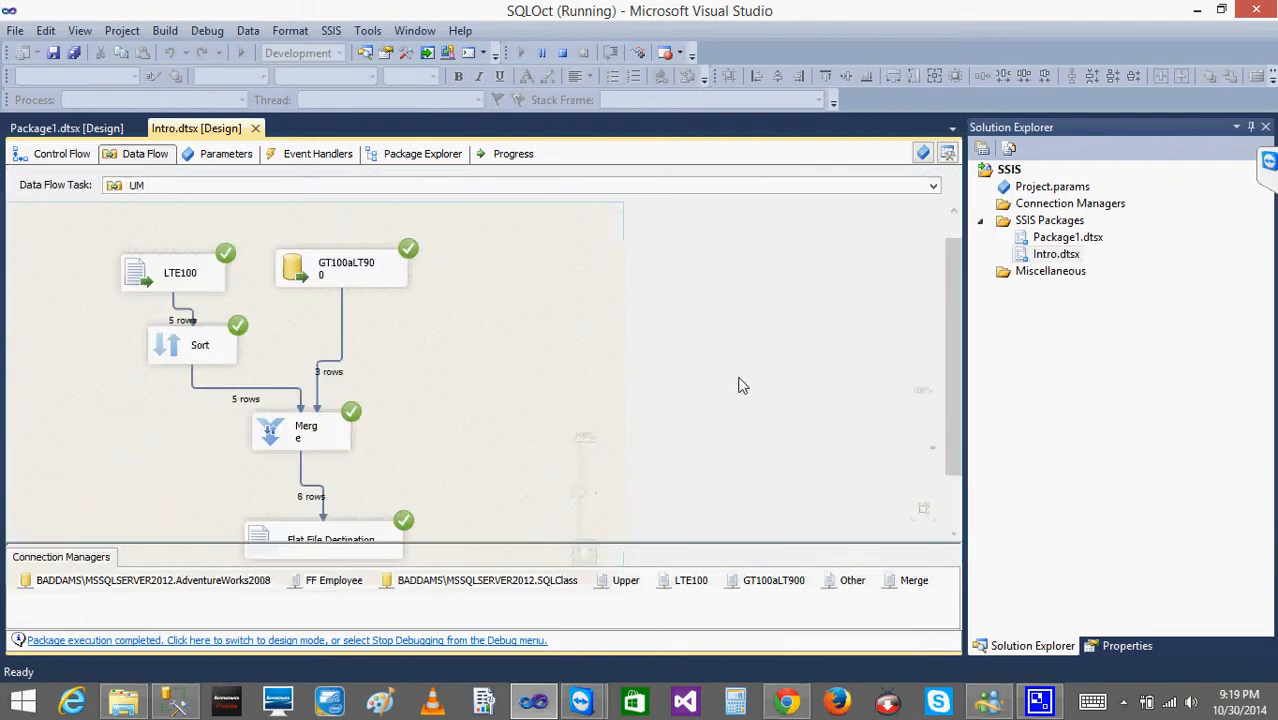
pyautogui.moveTo(950, 374); pyautogui.dragTo(955, 427)
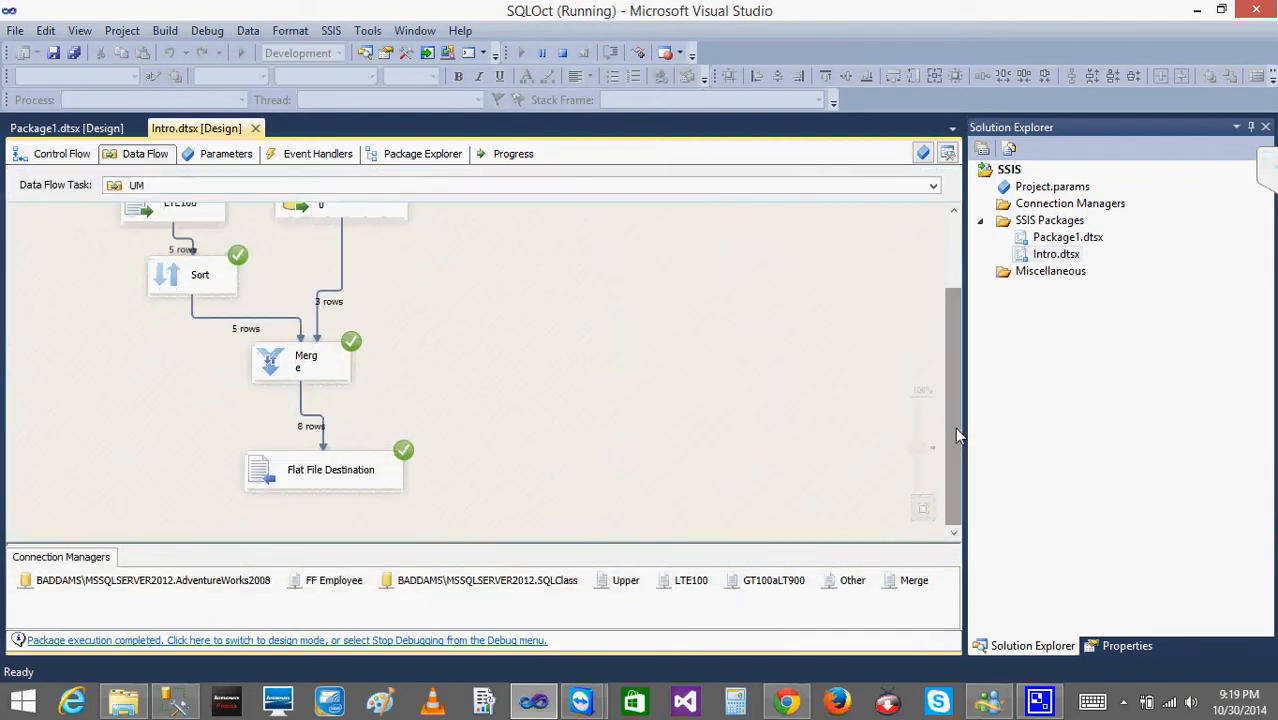
pyautogui.press('super+c')
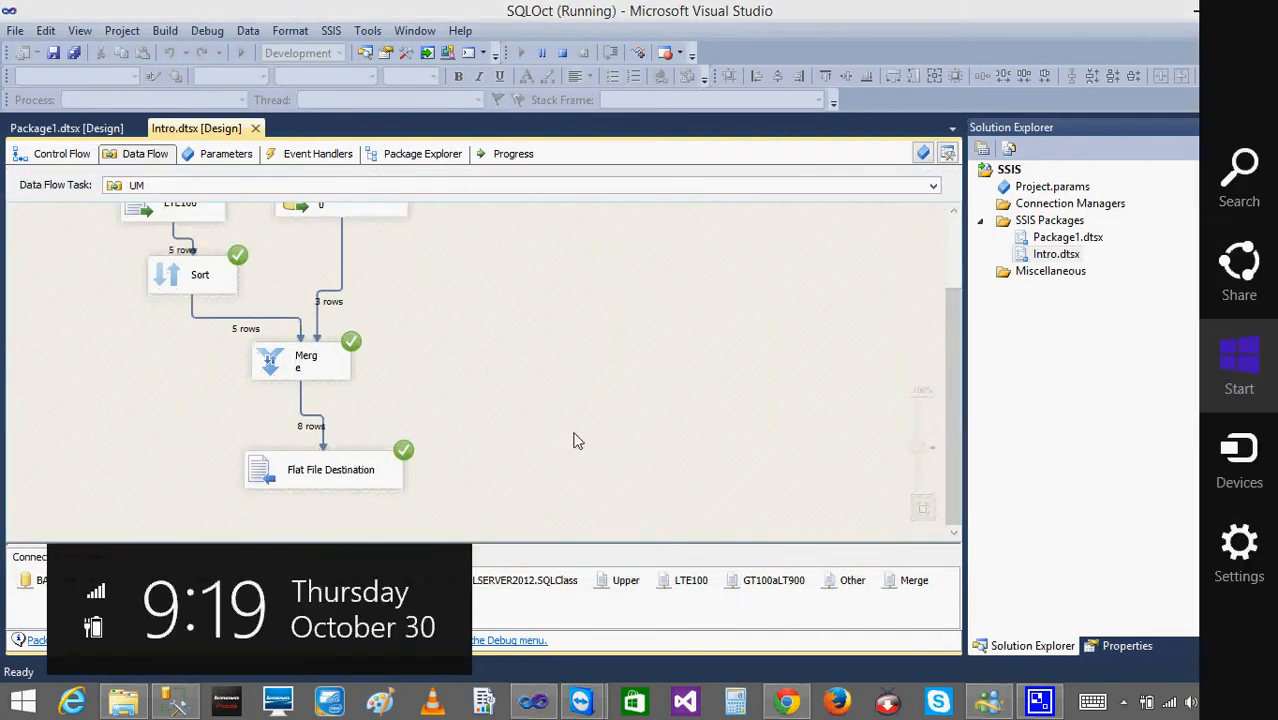
pyautogui.click(338, 307)
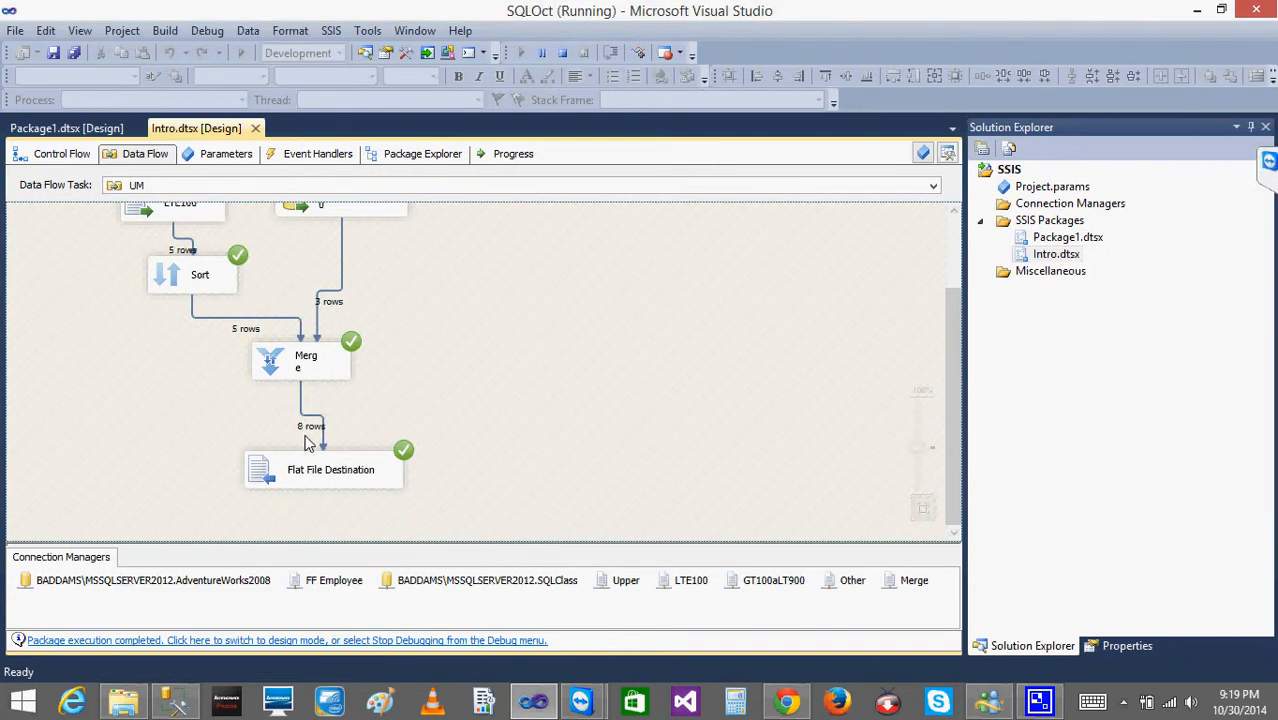
# Switch to File Explorer, open Merge.txt from the TestSSISFiles folder and examine the repeated 103 rows for quarter 1.
pyautogui.click(123, 700)
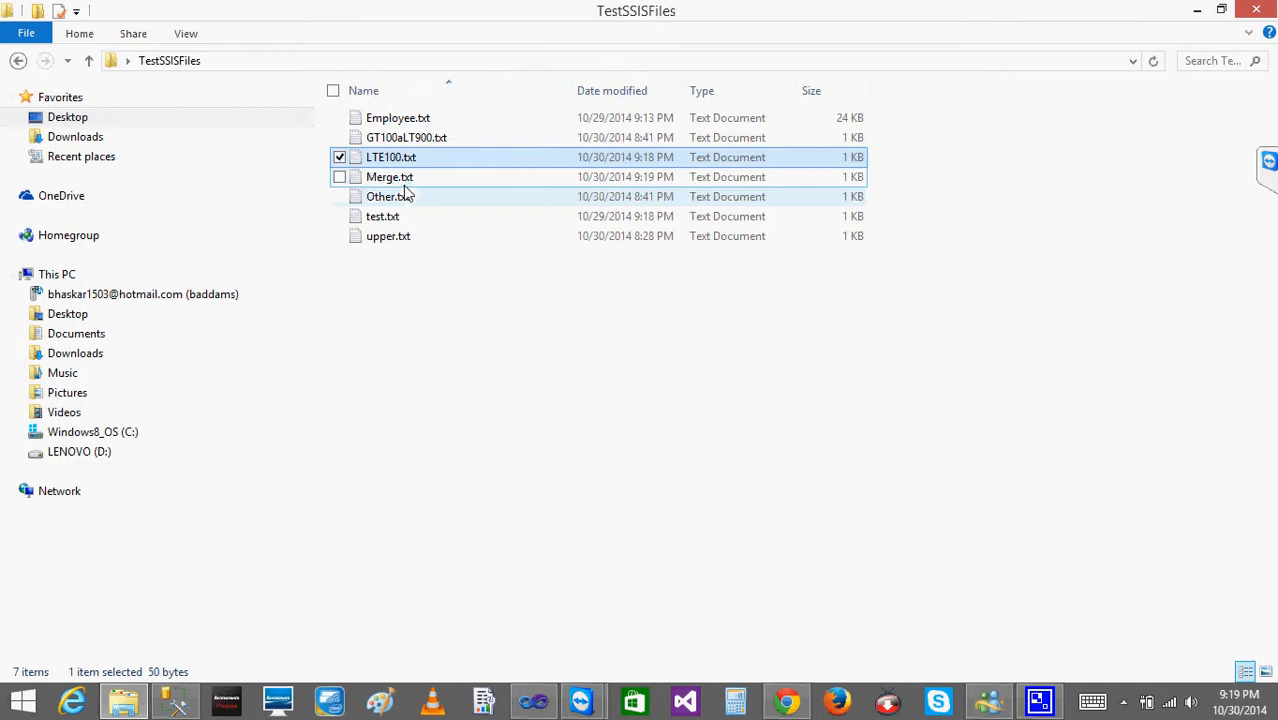
pyautogui.doubleClick(404, 184)
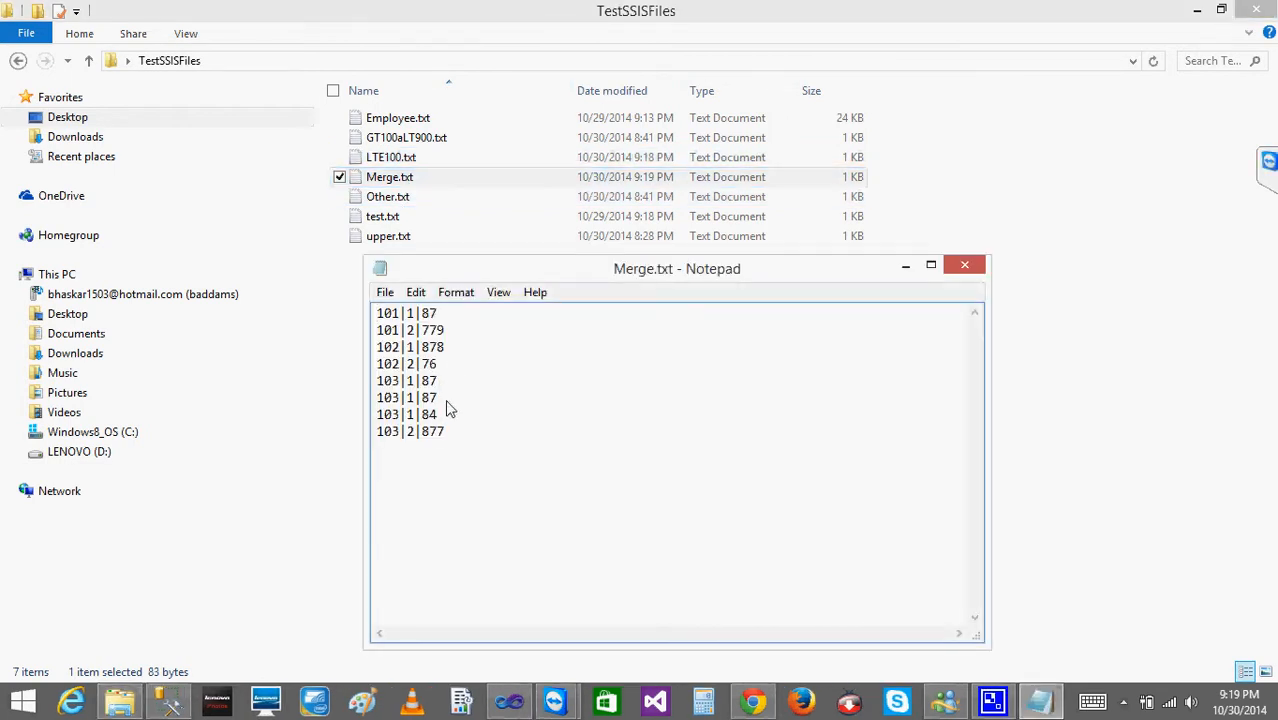
pyautogui.moveTo(441, 400); pyautogui.dragTo(377, 381)
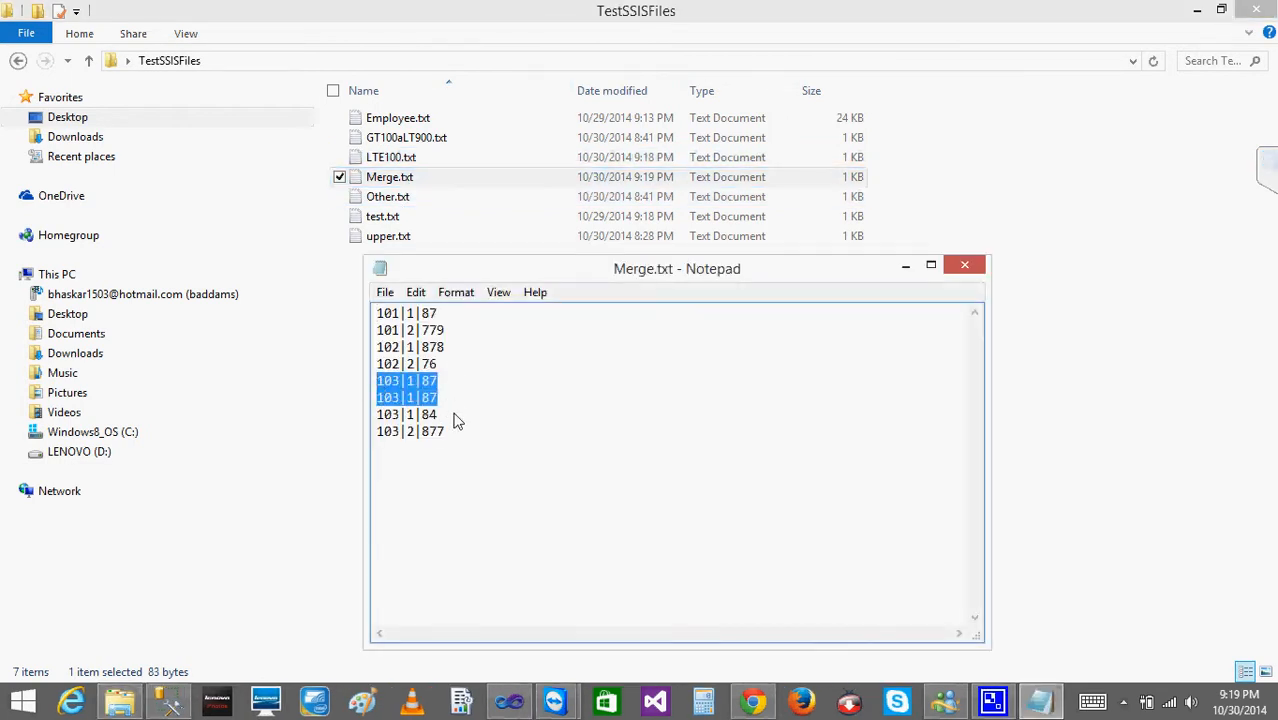
pyautogui.moveTo(456, 419); pyautogui.dragTo(373, 382)
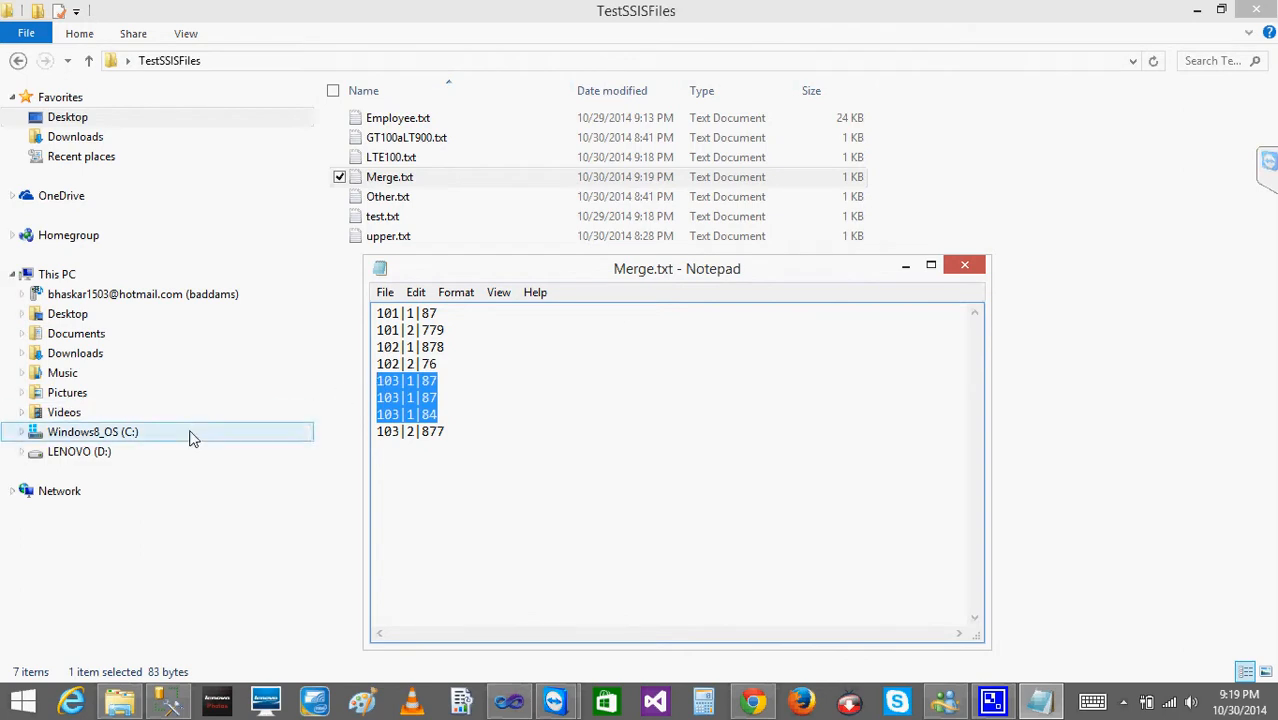
# Minimize Merge.txt and the folder window, then stop the debugging run in Visual Studio.
pyautogui.click(905, 266)
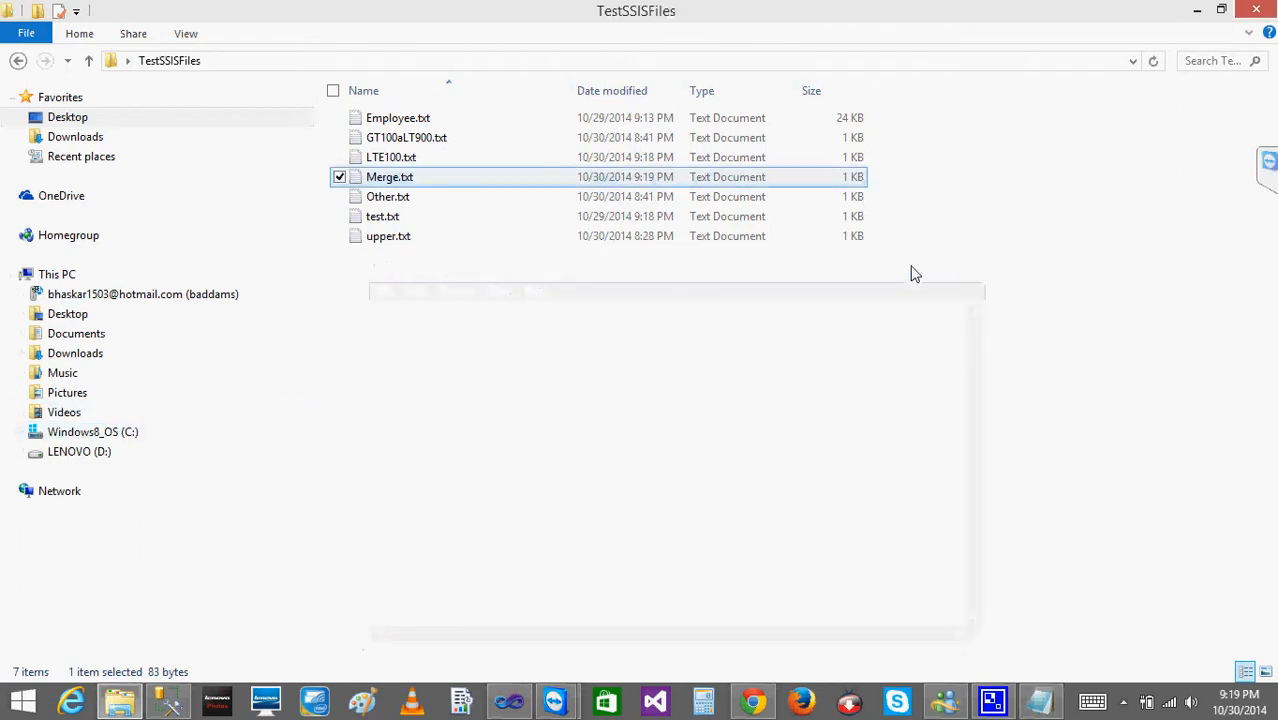
pyautogui.click(1197, 9)
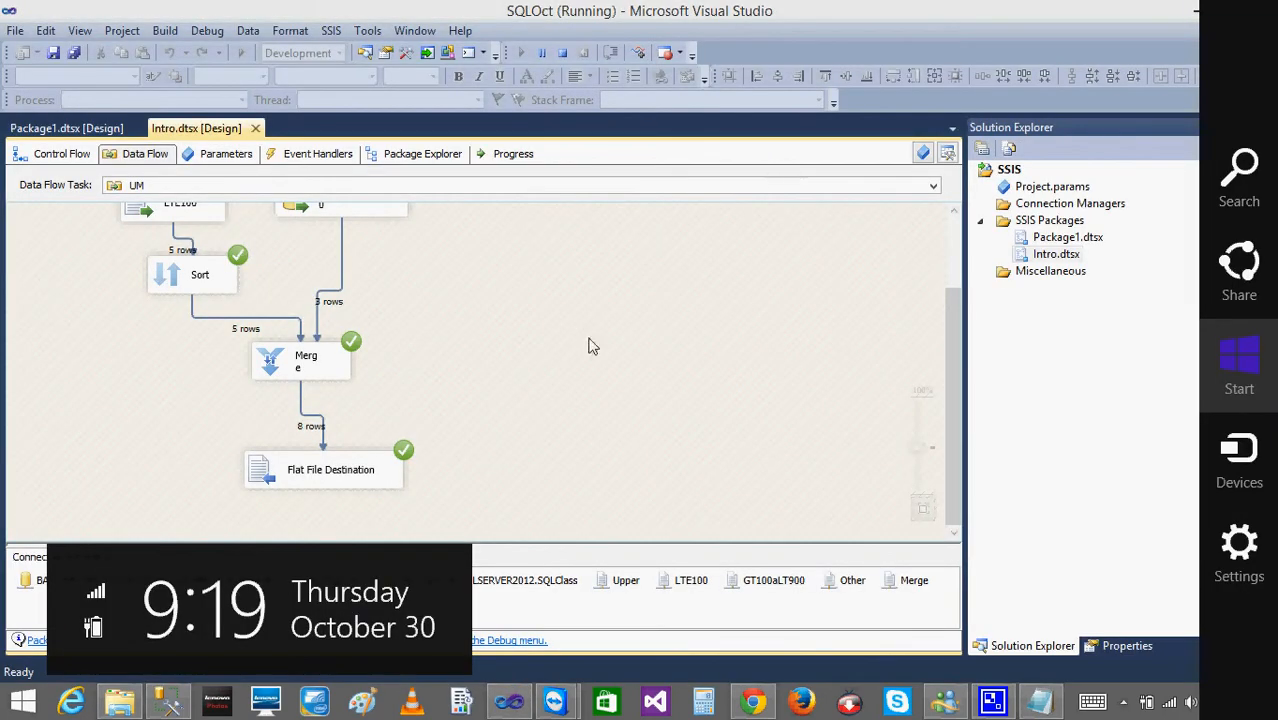
pyautogui.click(561, 56)
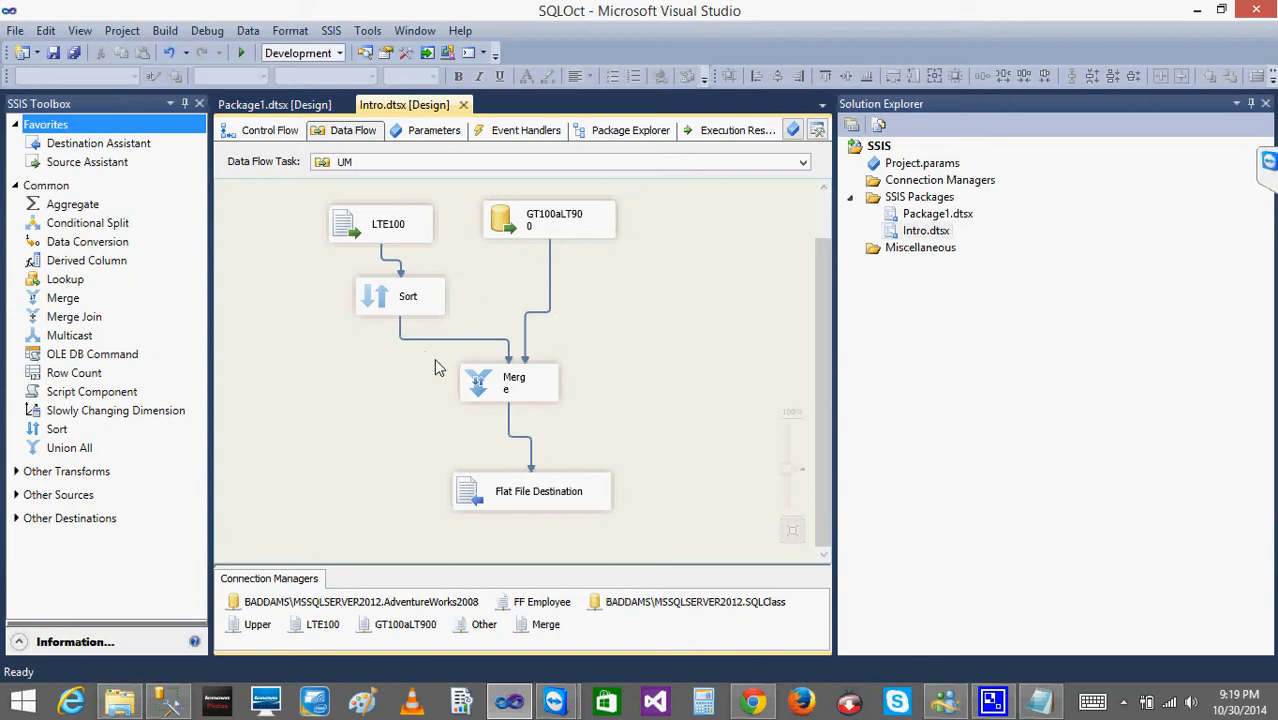
# In the UM data flow, move the Flat File Destination slightly lower and delete the path from Merge to it.
pyautogui.click(285, 130)
pyautogui.click(360, 430)
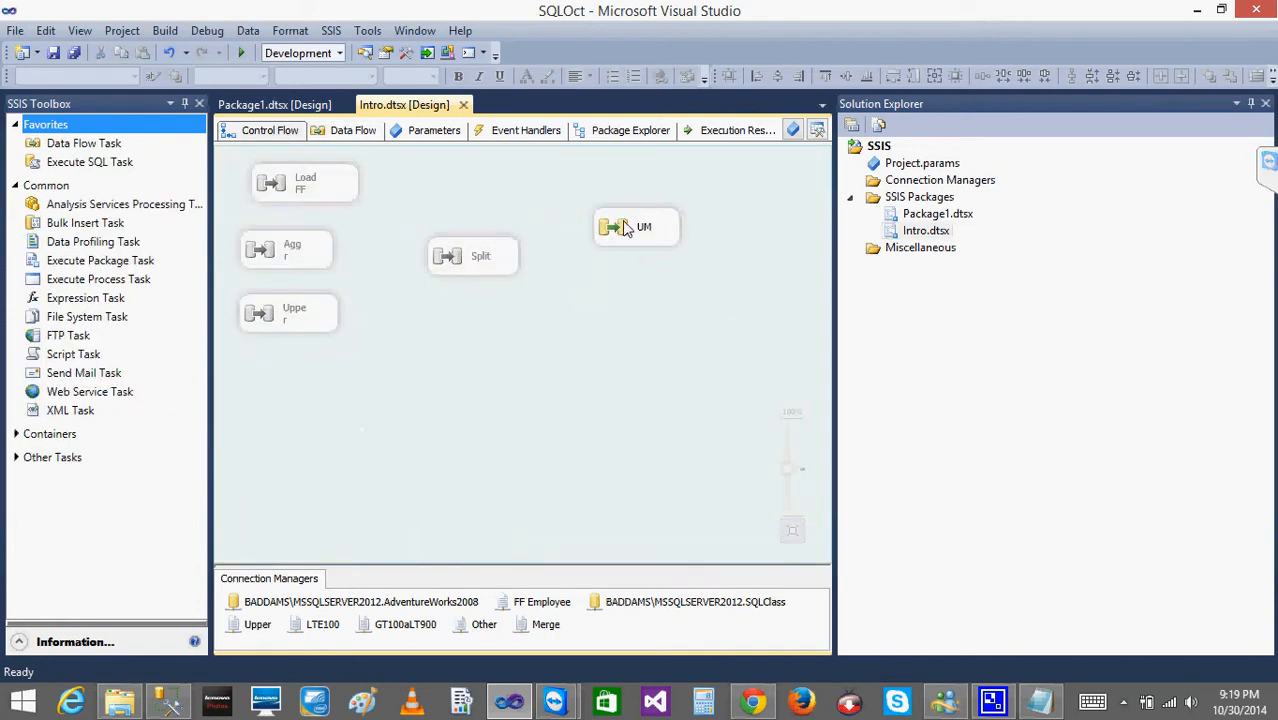
pyautogui.doubleClick(622, 228)
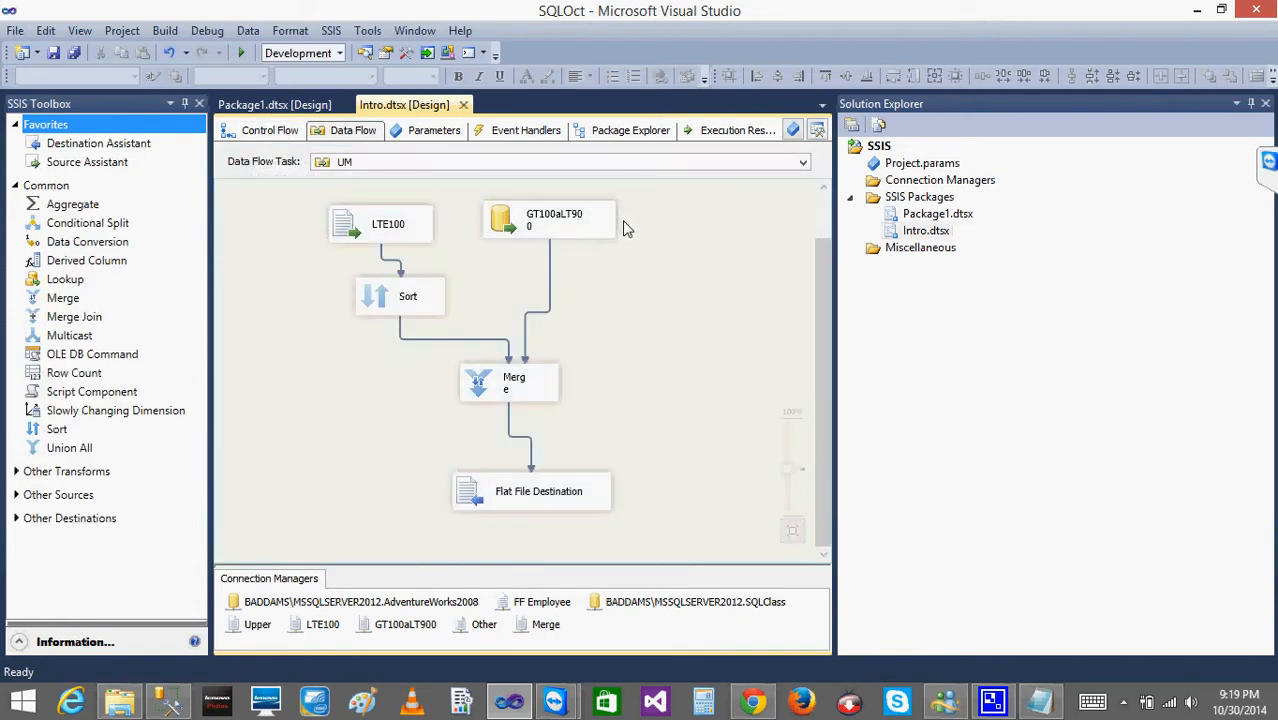
pyautogui.press('super+c')
pyautogui.click(373, 457)
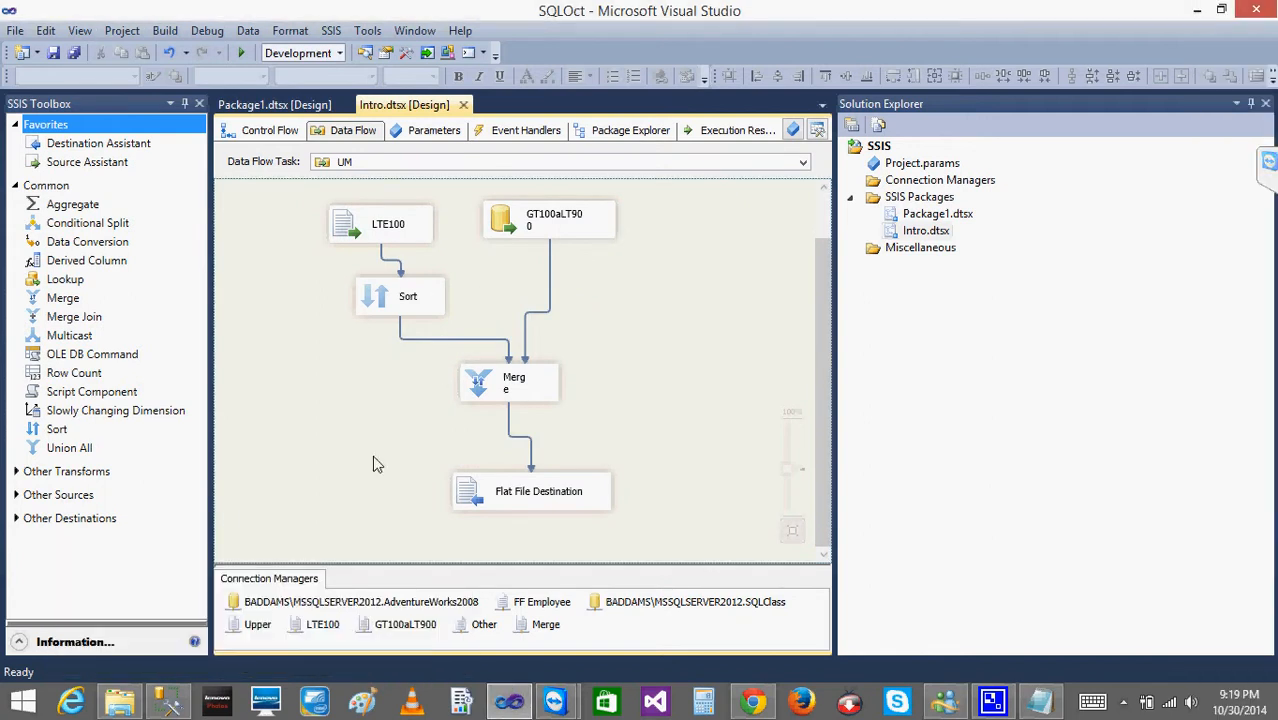
pyautogui.moveTo(495, 505); pyautogui.dragTo(479, 517)
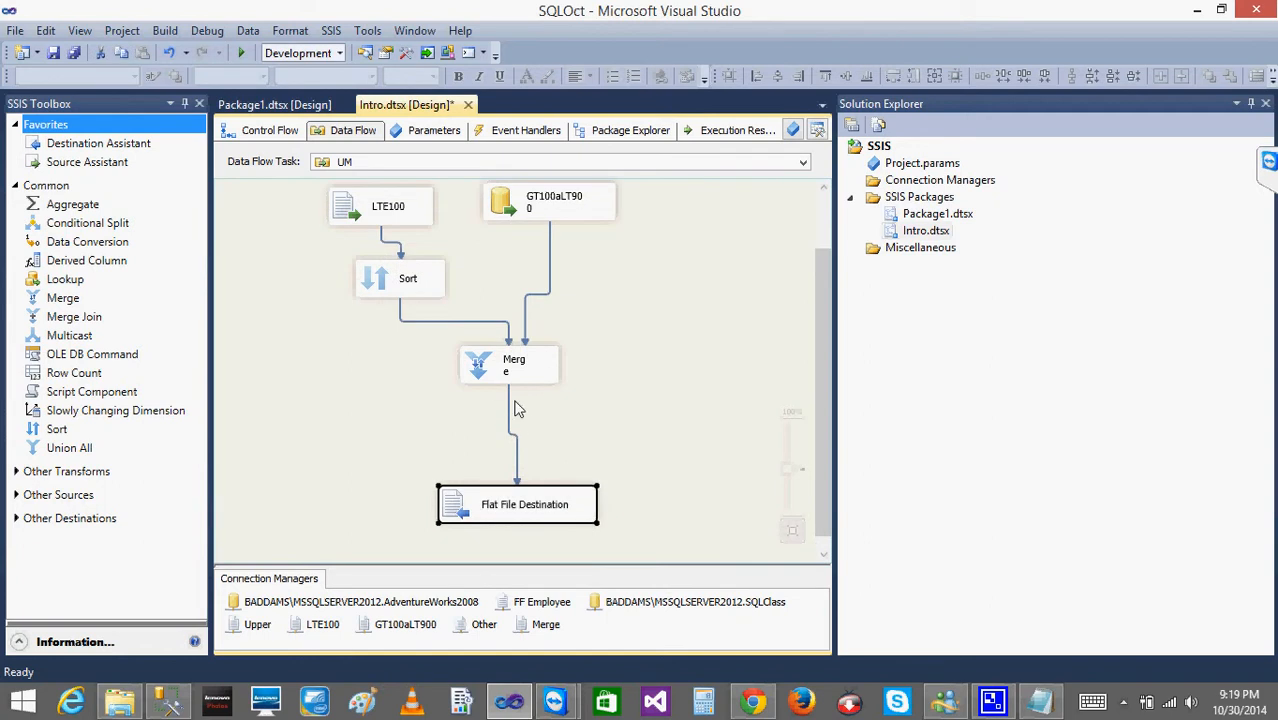
pyautogui.click(509, 409)
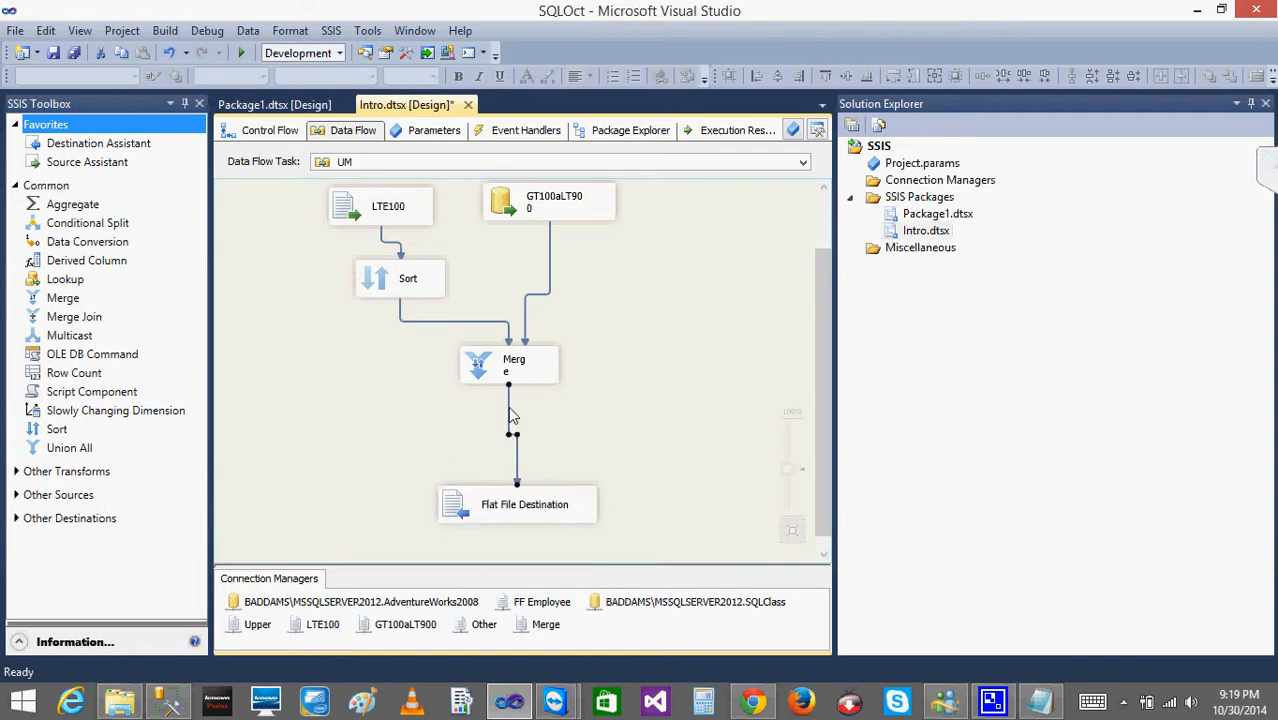
pyautogui.press('Delete')
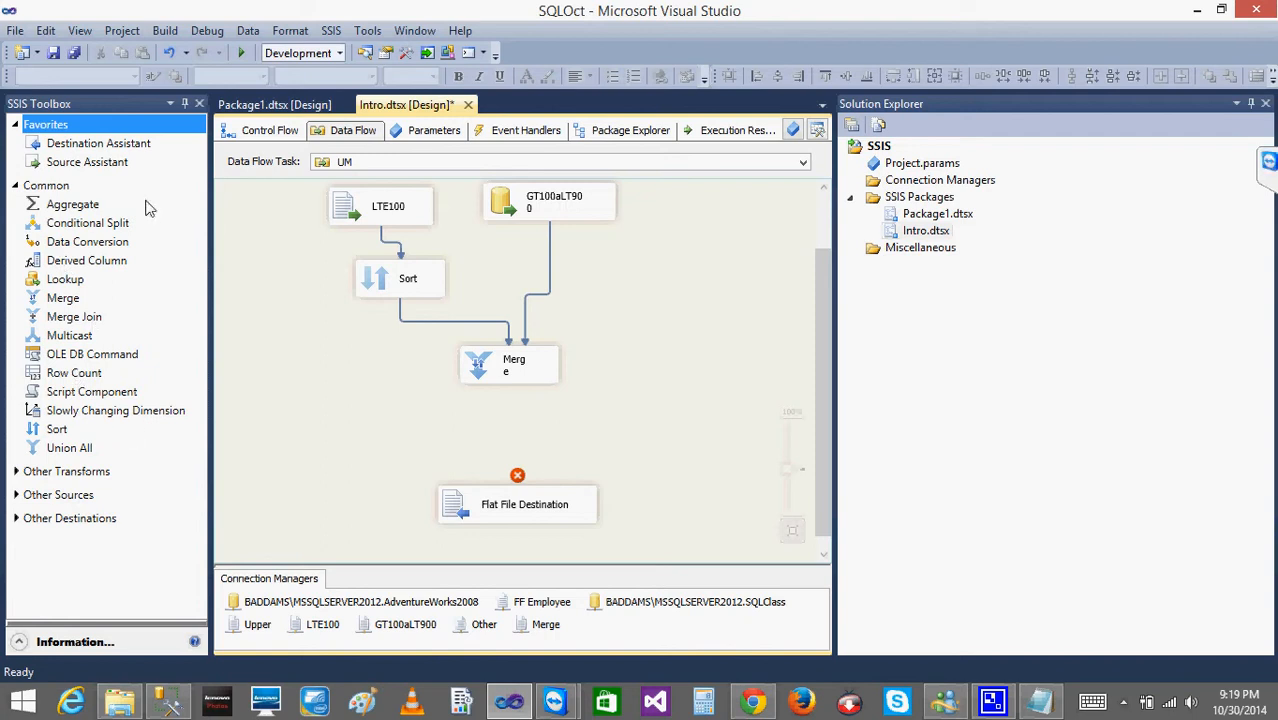
# Add an Aggregate transformation between Merge and the Flat File Destination and connect the Merge output to it.
pyautogui.click(82, 212)
pyautogui.moveTo(429, 418); pyautogui.dragTo(446, 418)
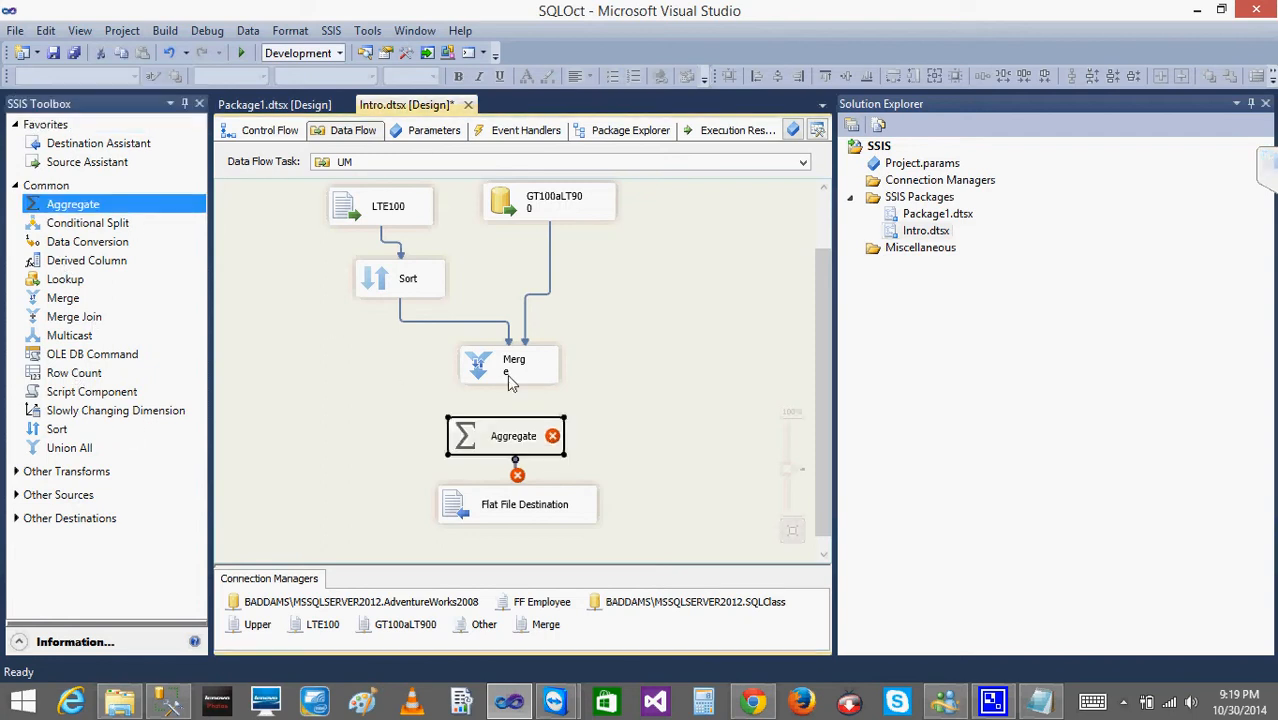
pyautogui.click(507, 374)
pyautogui.moveTo(518, 398); pyautogui.dragTo(514, 432)
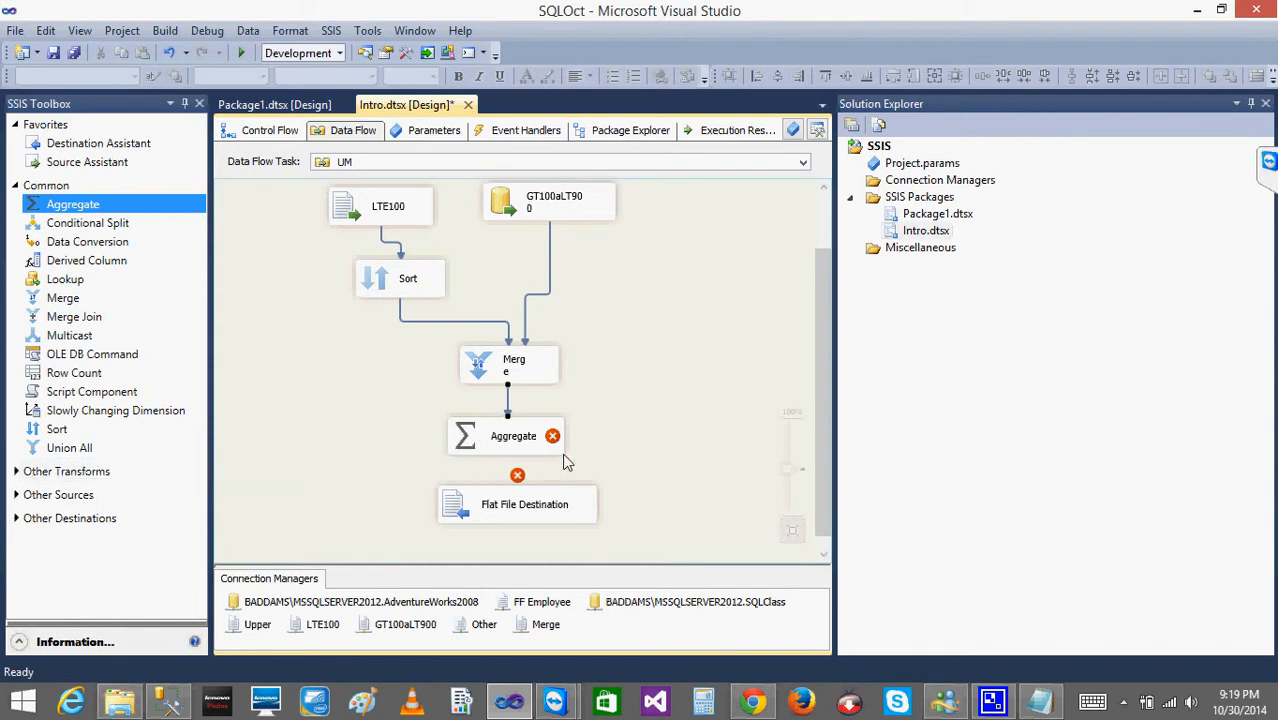
# Open the Aggregate transformation for editing and include the CompanyId, Qtr and Amount input columns.
pyautogui.doubleClick(470, 443)
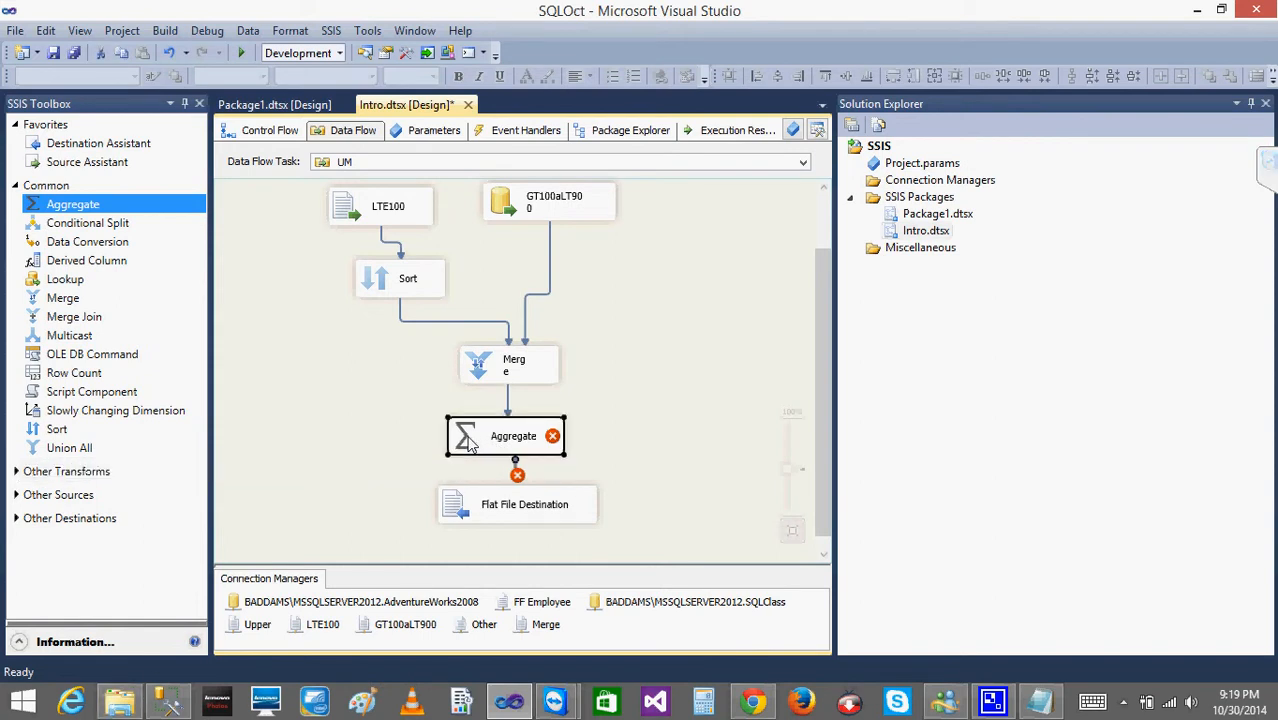
pyautogui.click(597, 271)
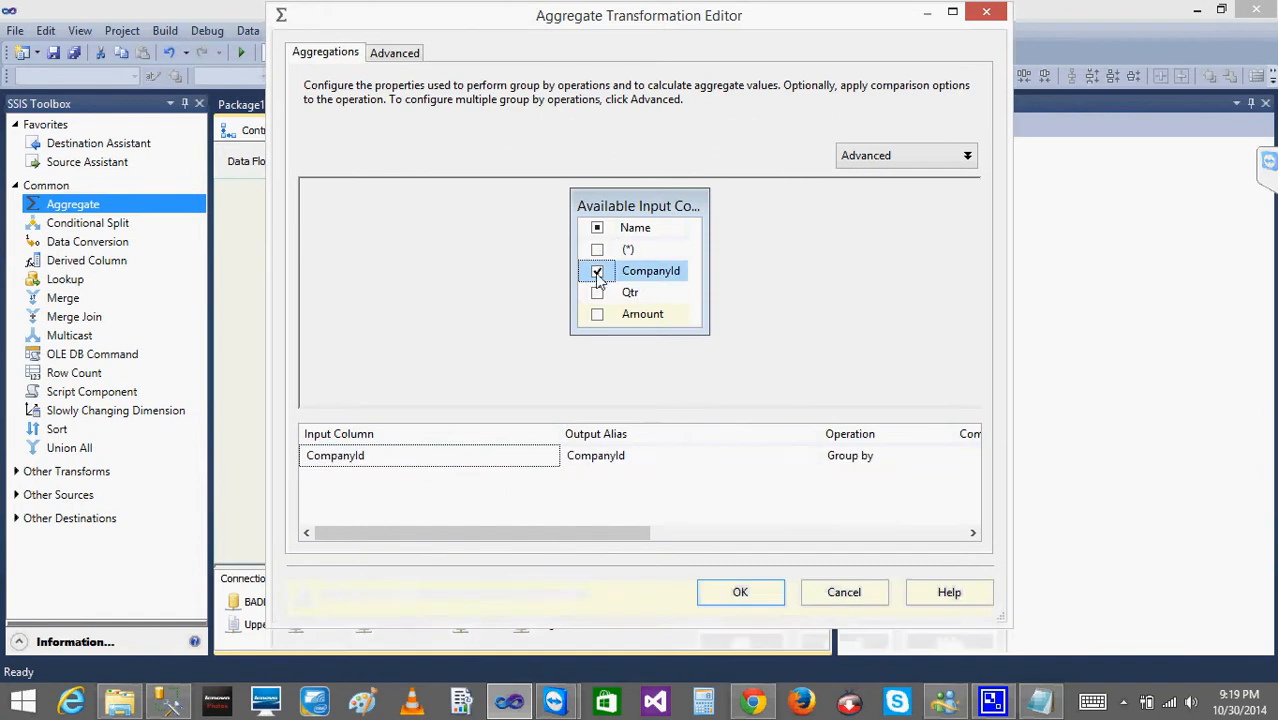
pyautogui.click(597, 292)
pyautogui.click(597, 314)
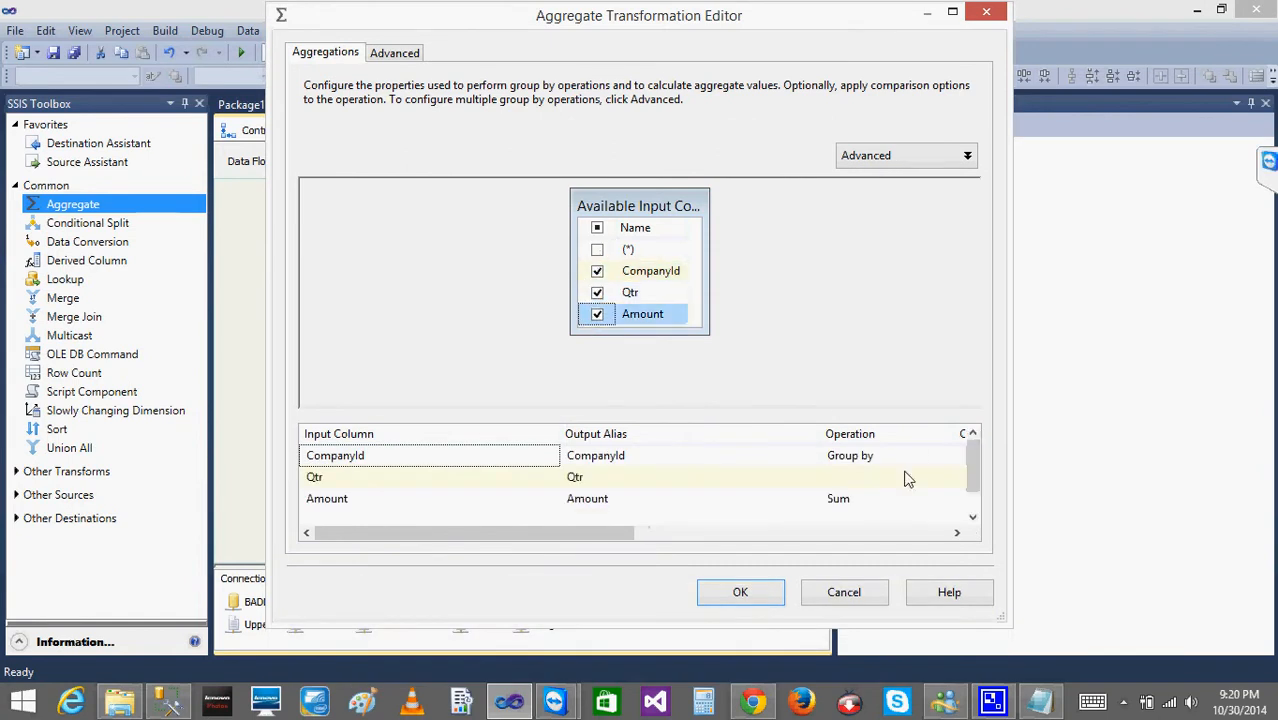
# Set the operation of both Qtr and Amount to Group by and accept the Aggregate settings.
pyautogui.click(907, 478)
pyautogui.click(946, 478)
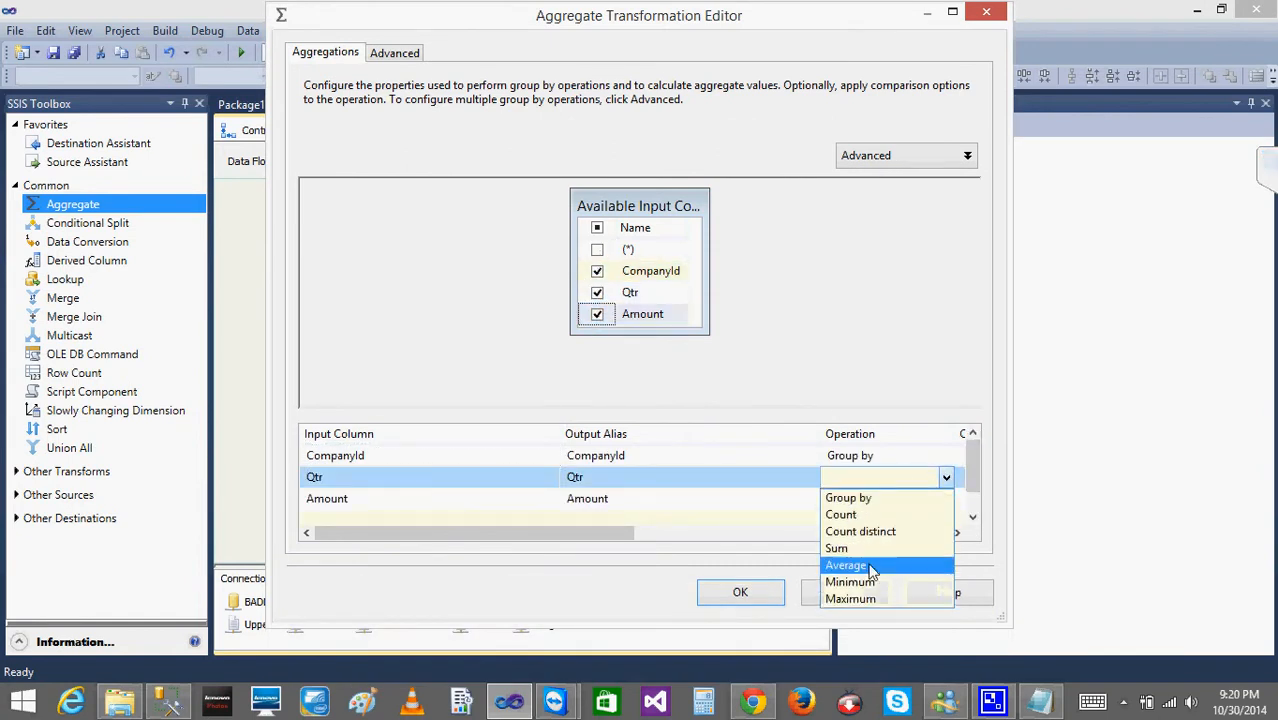
pyautogui.click(770, 466)
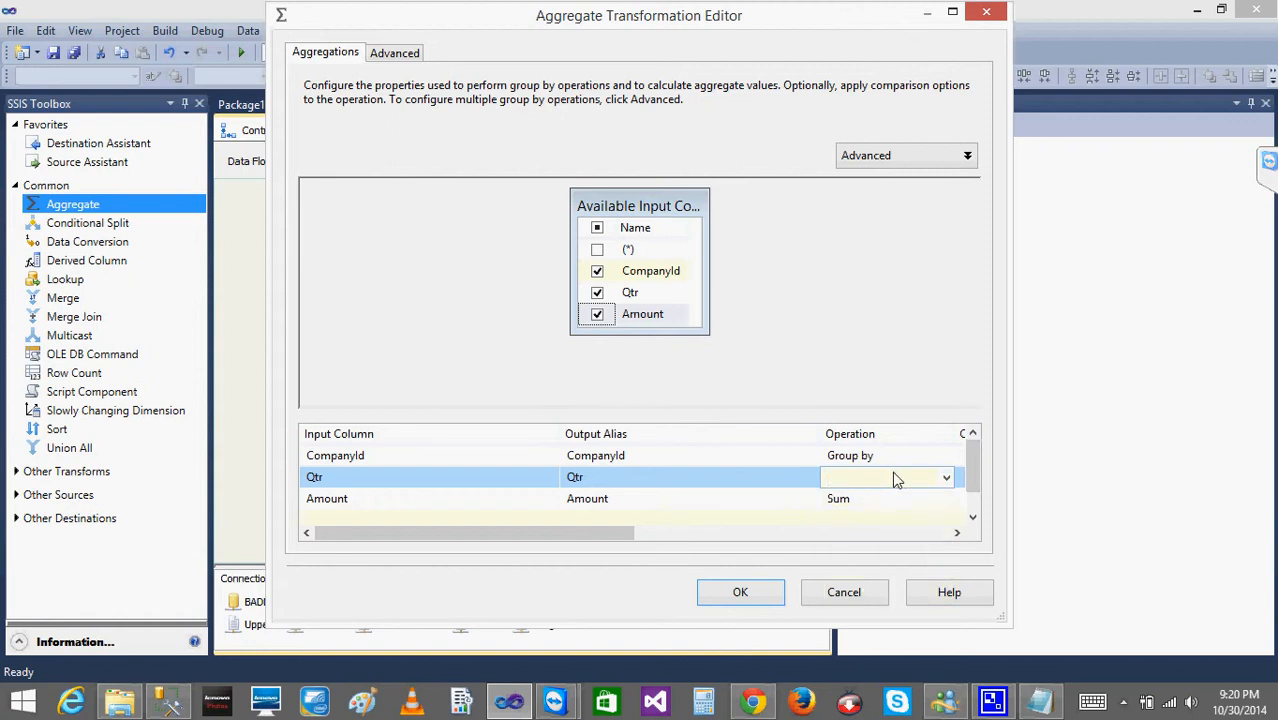
pyautogui.click(946, 478)
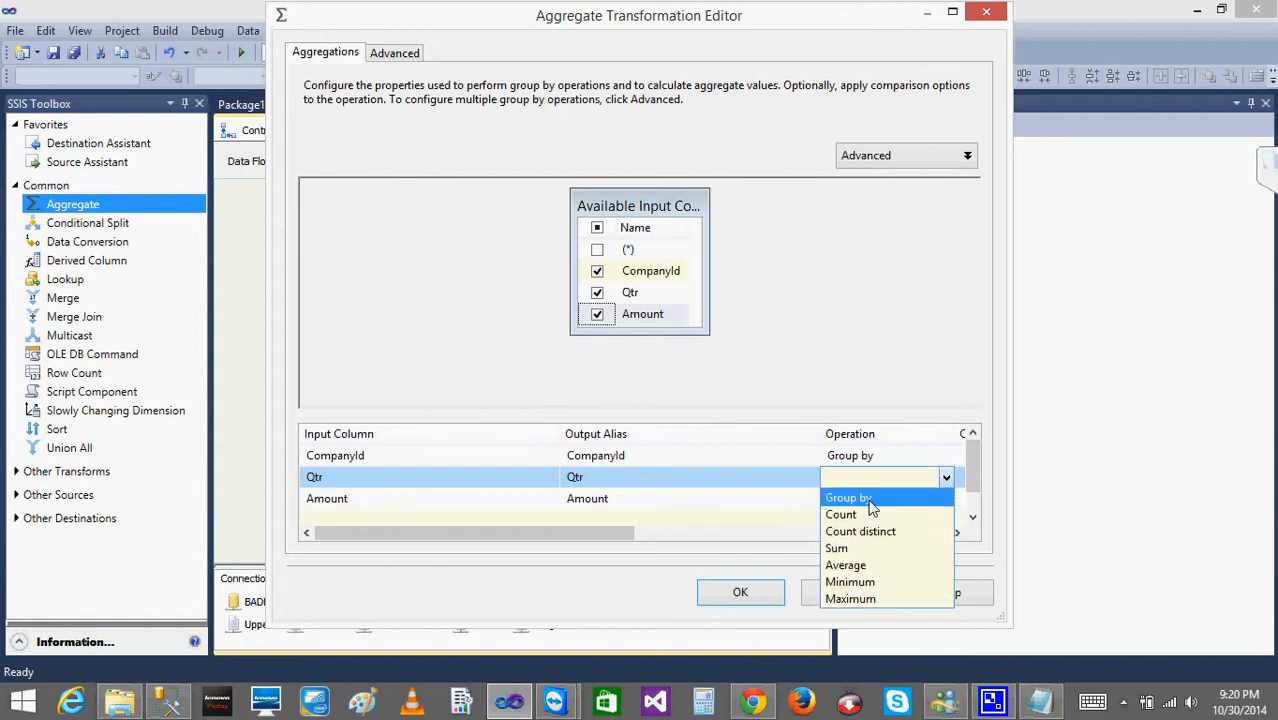
pyautogui.click(870, 503)
pyautogui.click(900, 498)
pyautogui.click(945, 499)
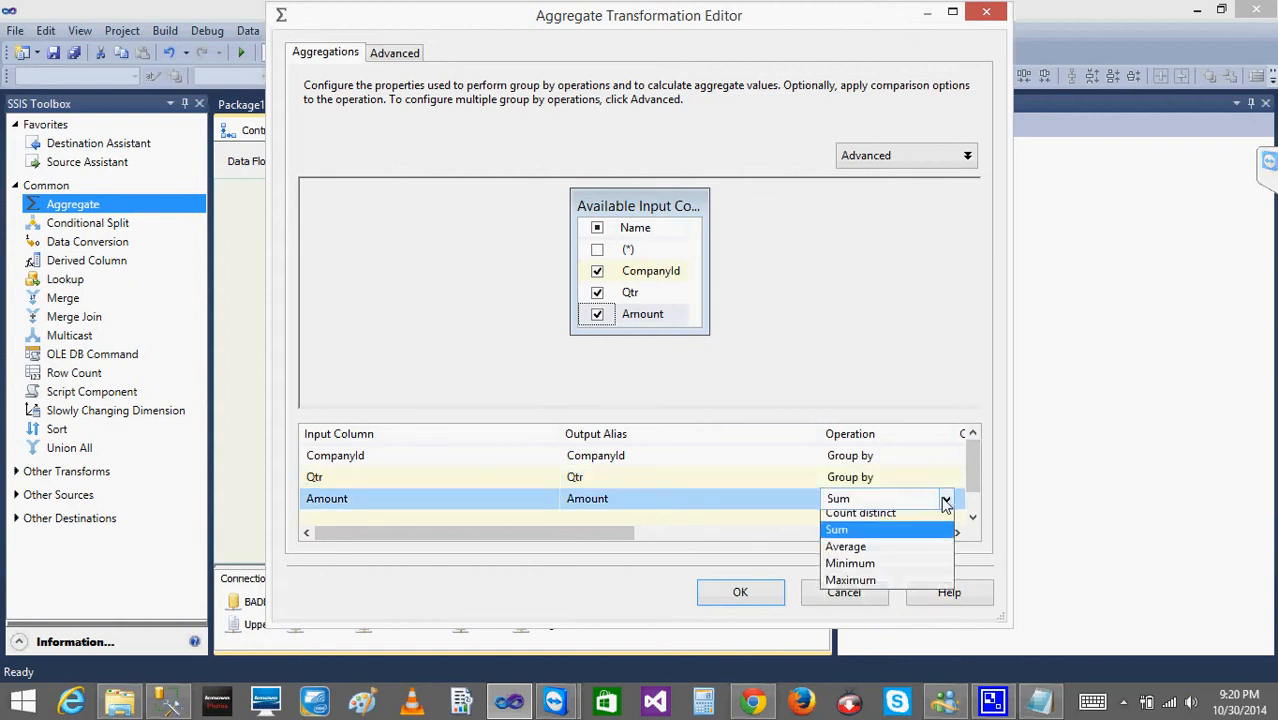
pyautogui.click(870, 519)
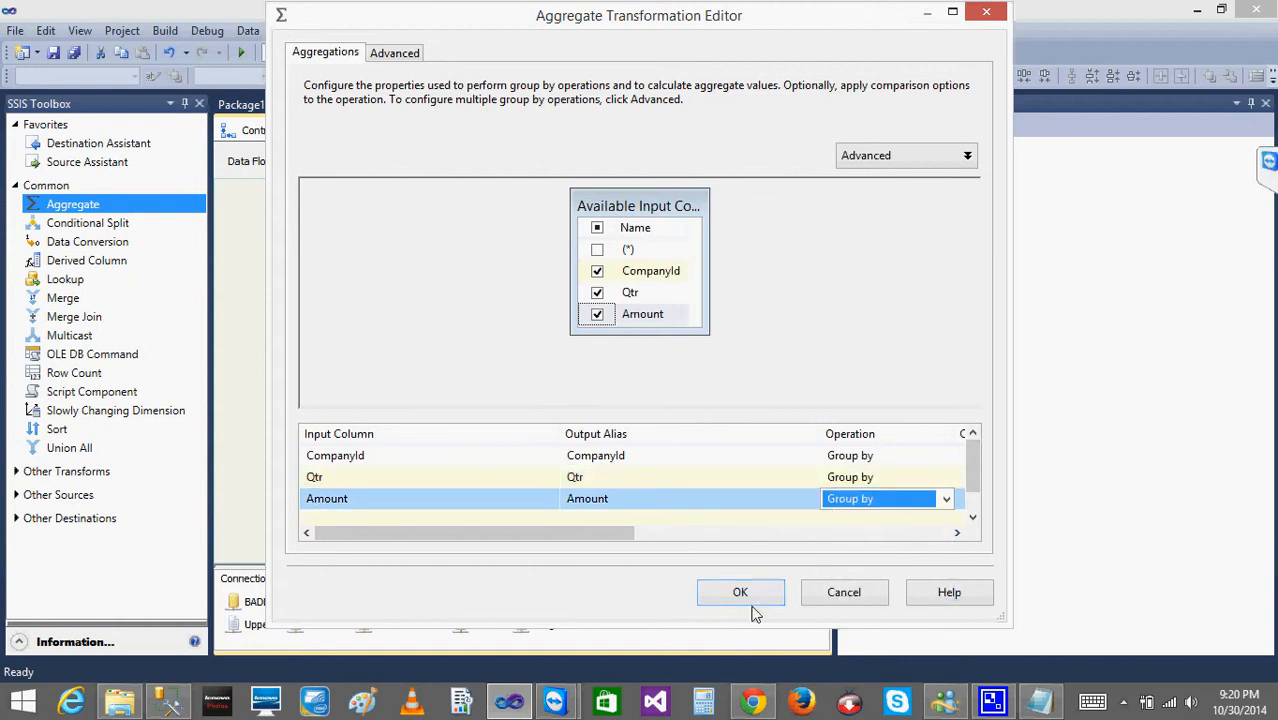
pyautogui.click(741, 593)
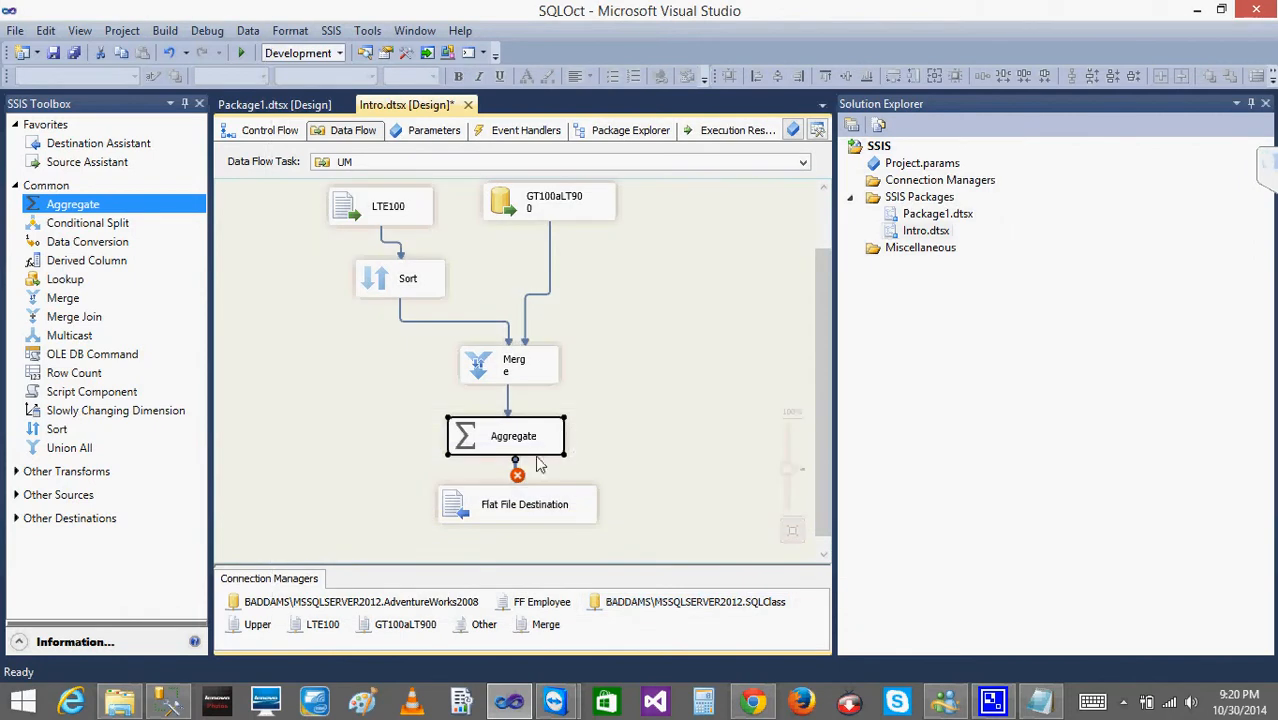
# Connect the Aggregate output to the Flat File Destination and execute the UM task from the control flow.
pyautogui.moveTo(516, 472); pyautogui.dragTo(517, 504)
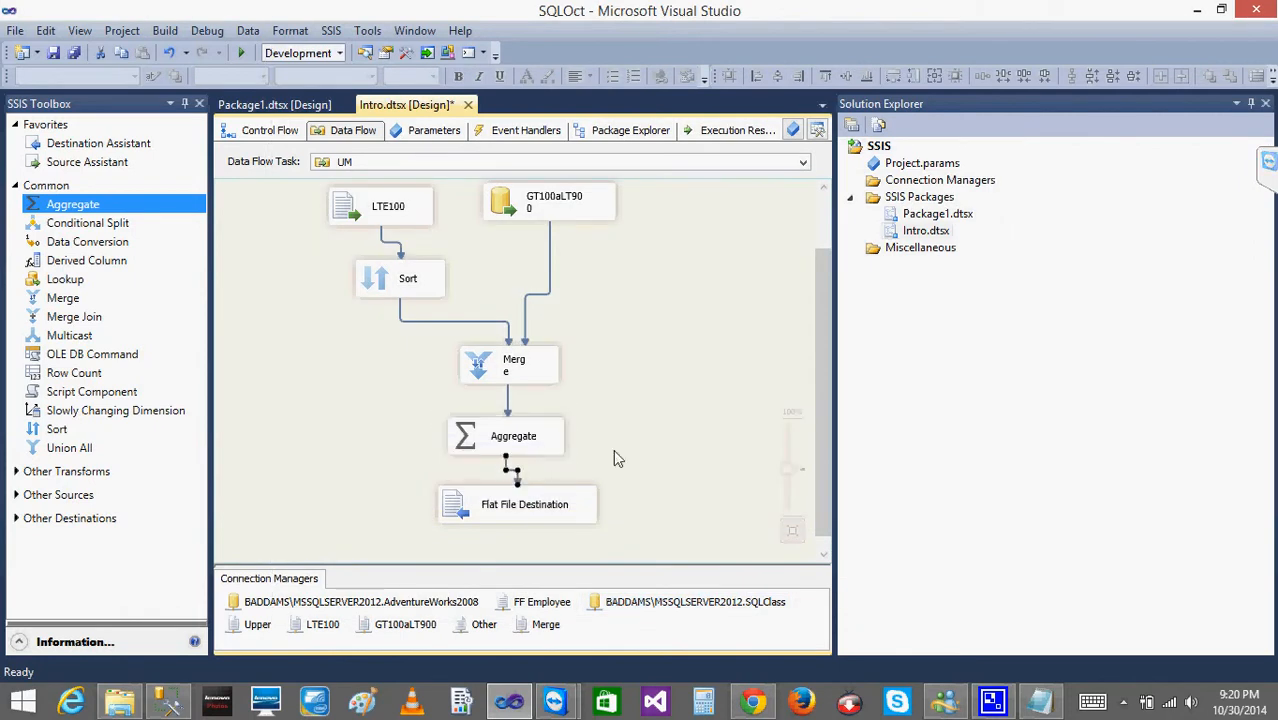
pyautogui.click(279, 132)
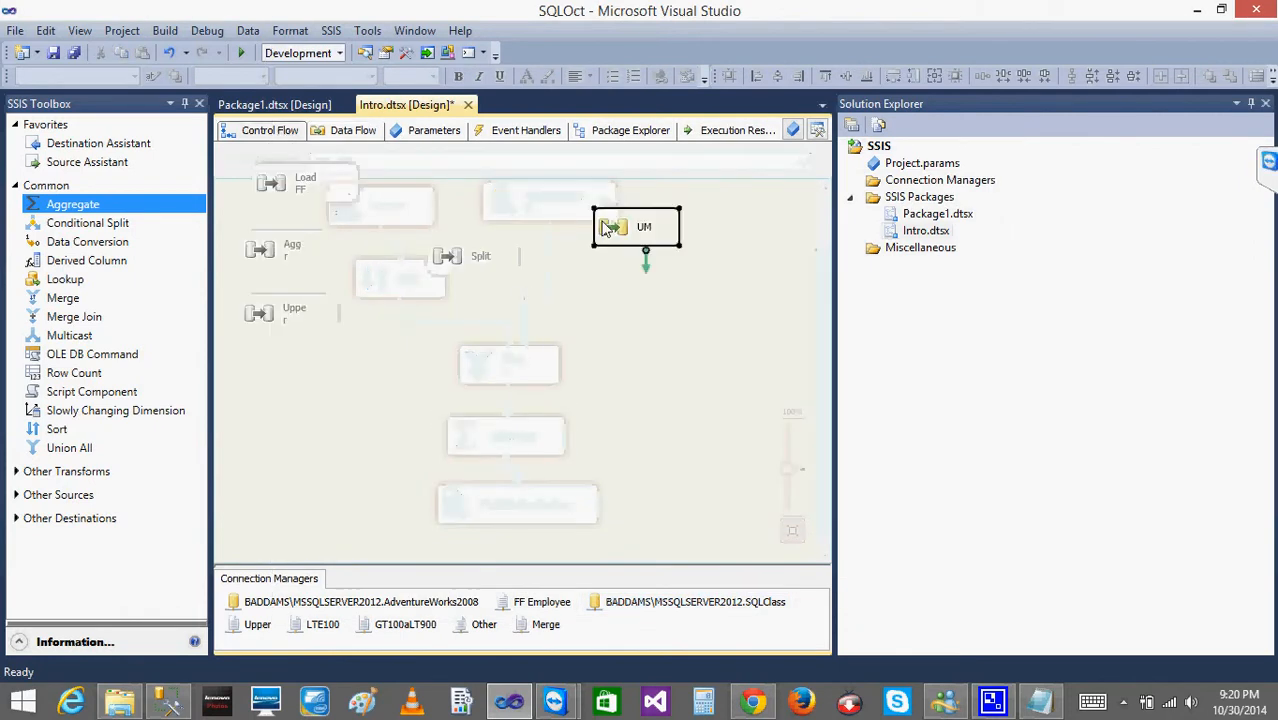
pyautogui.rightClick(627, 231)
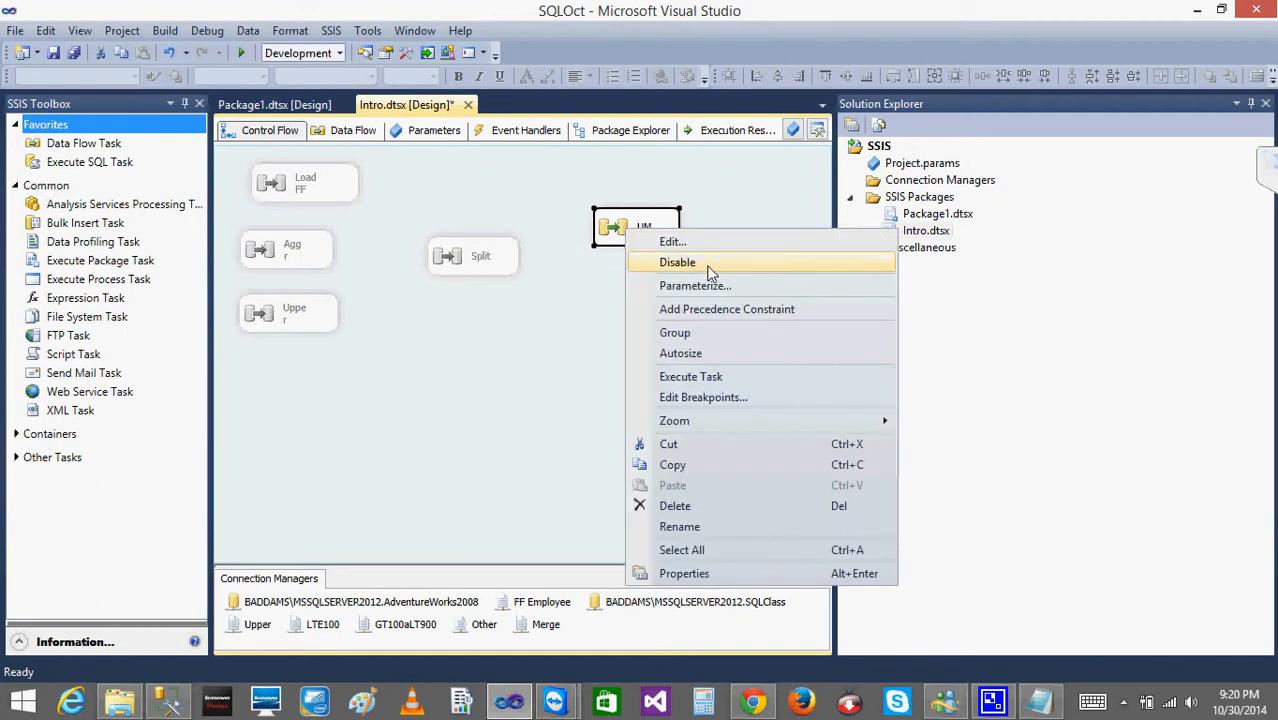
pyautogui.click(700, 378)
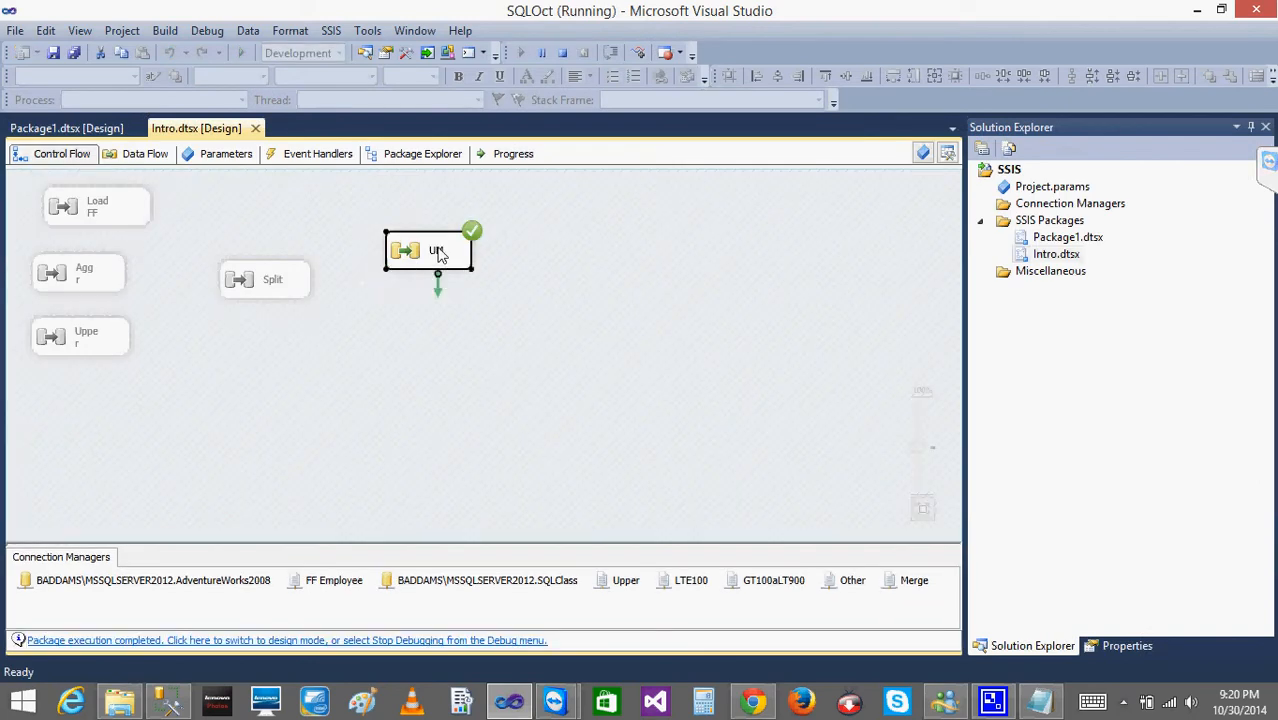
# Check the row counts around Aggregate in the executed UM data flow and inspect Merge.txt for duplicate 103 rows.
pyautogui.doubleClick(437, 253)
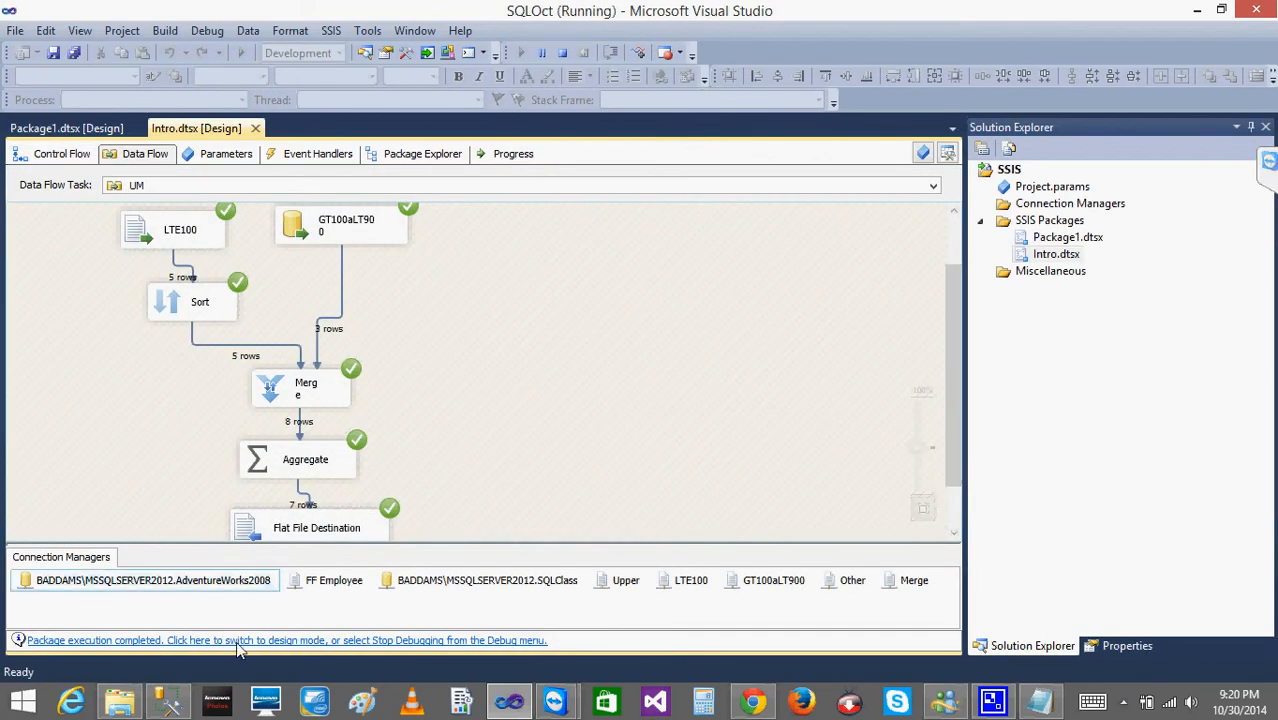
pyautogui.click(122, 706)
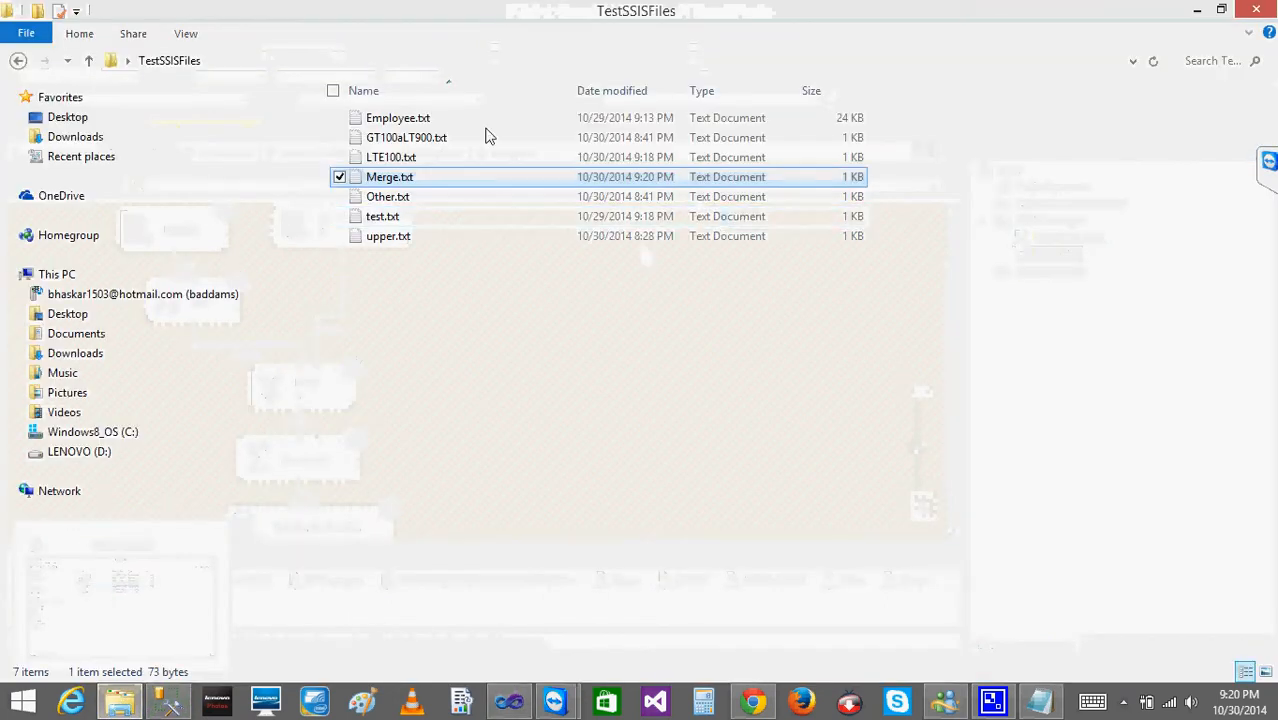
pyautogui.doubleClick(372, 182)
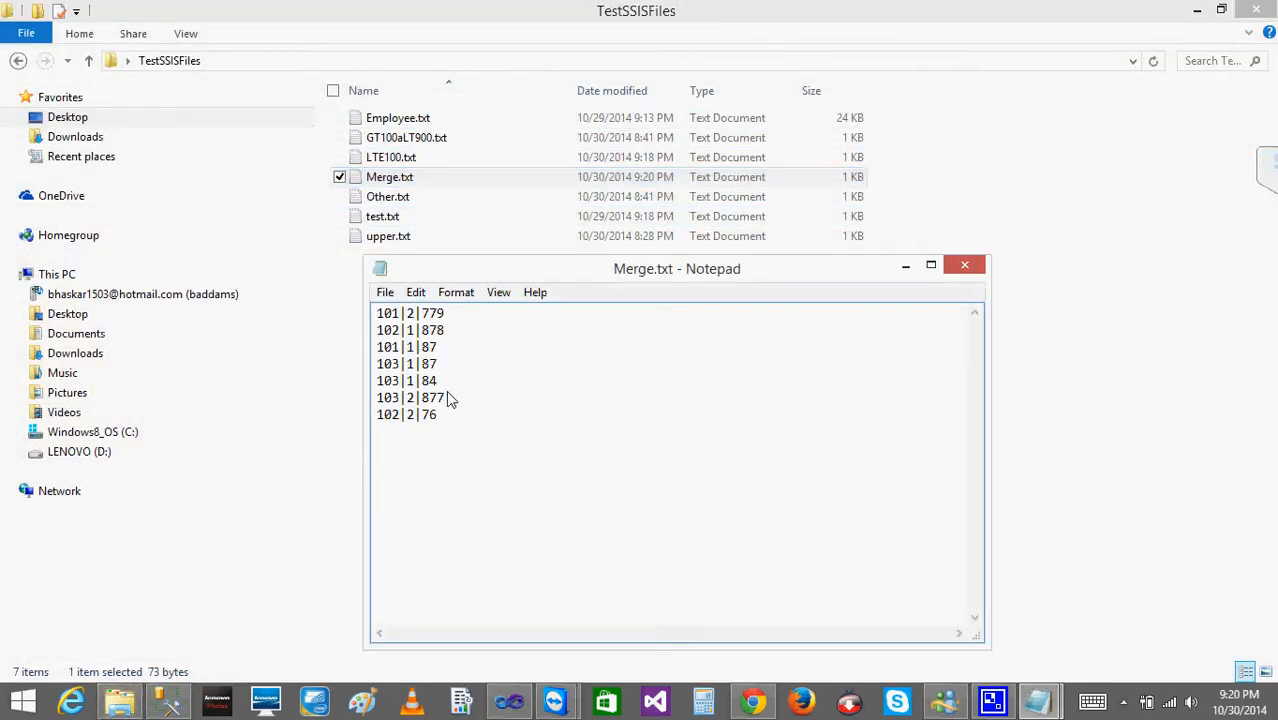
pyautogui.moveTo(440, 366); pyautogui.dragTo(361, 364)
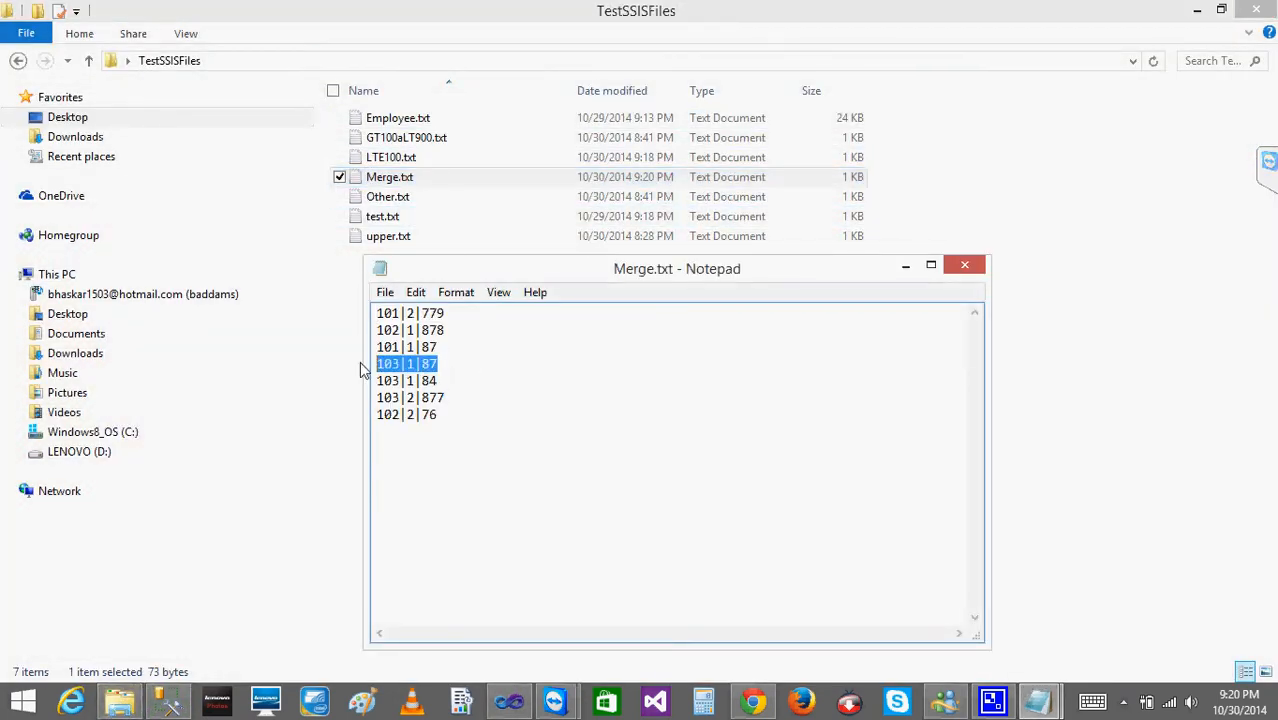
pyautogui.click(521, 384)
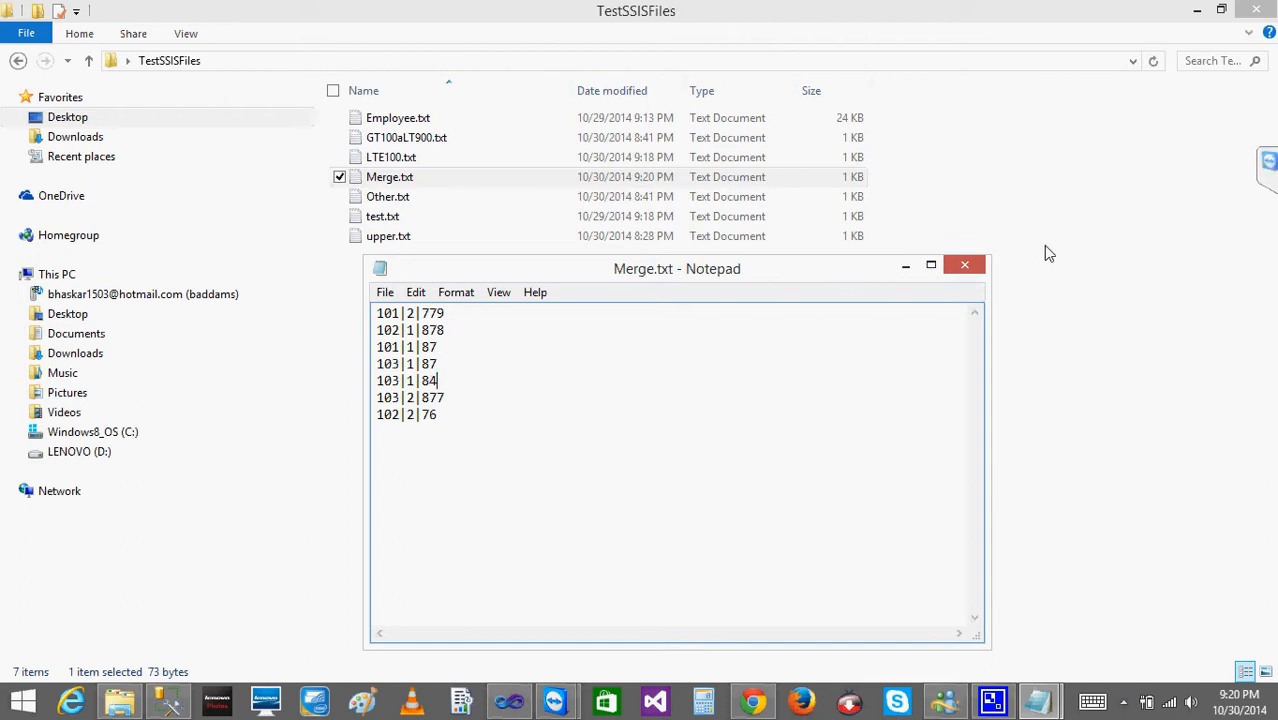
# Close Merge.txt and stop the debugging run in Visual Studio.
pyautogui.click(962, 267)
pyautogui.click(1196, 10)
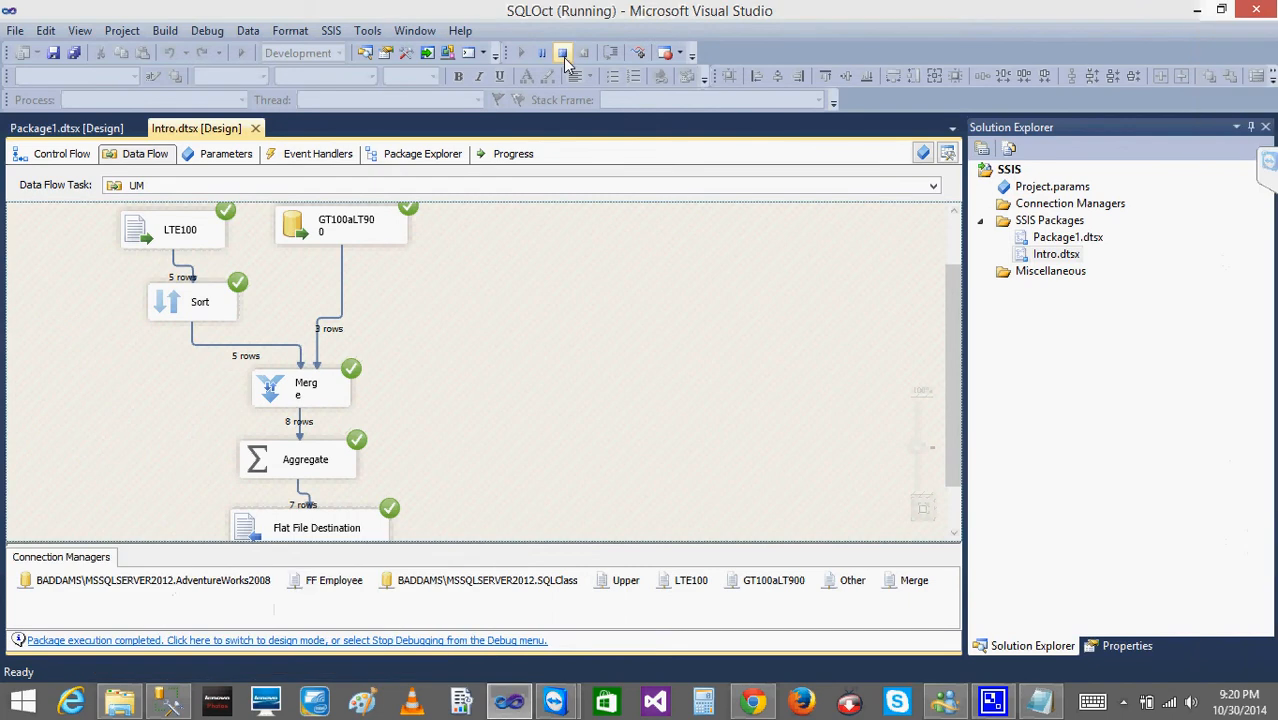
pyautogui.click(563, 53)
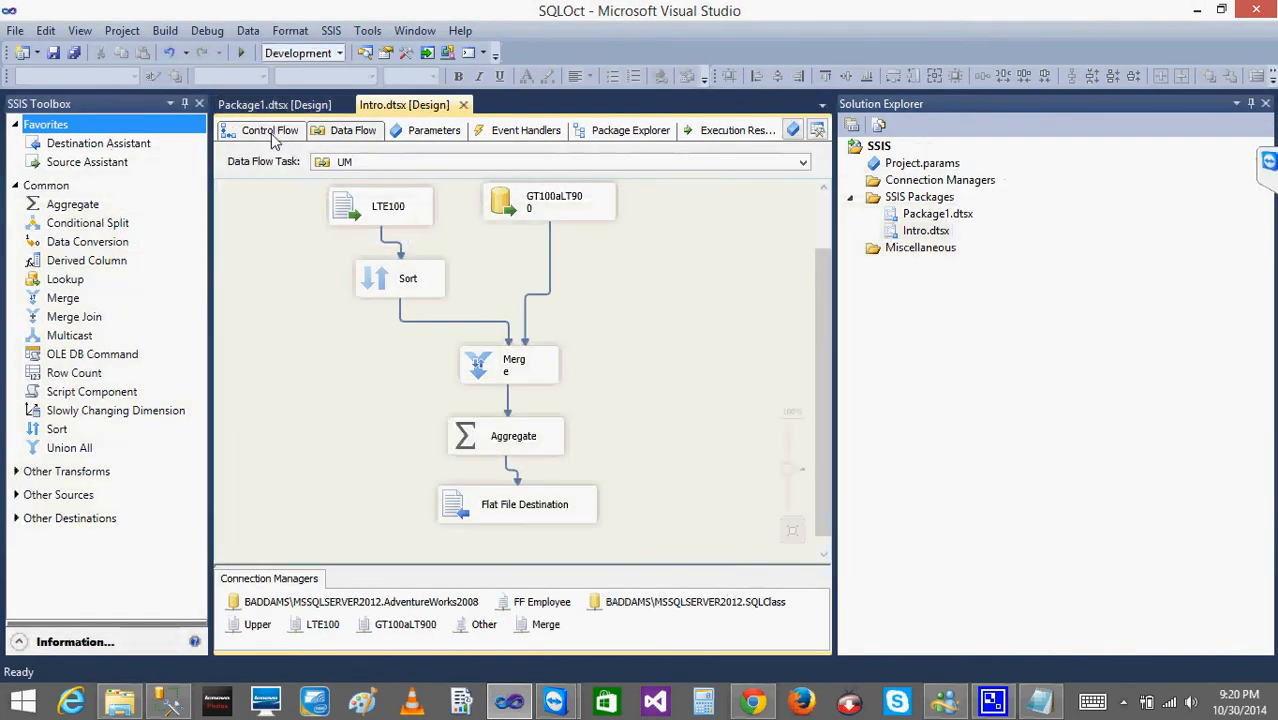